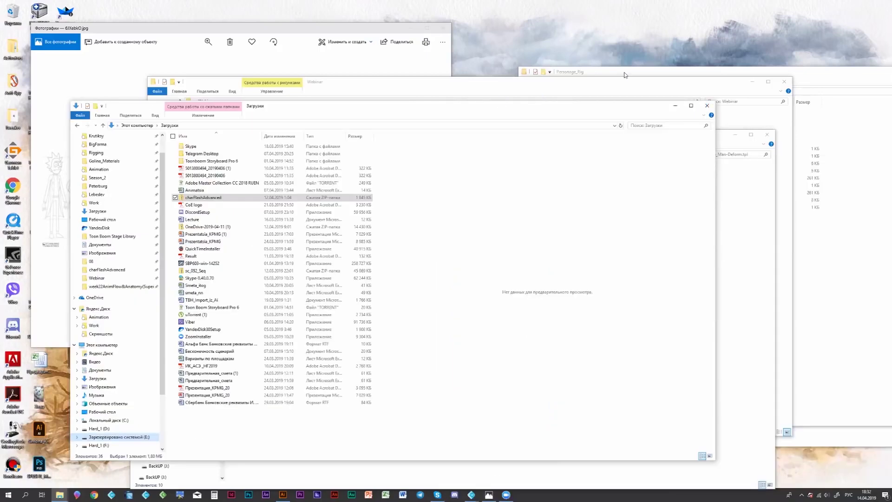
Step: Bring the Webinar folder window forward, maximize it, and open the Adventure Time character turnaround image
{"action": "left_click", "coordinate": [328, 79]}
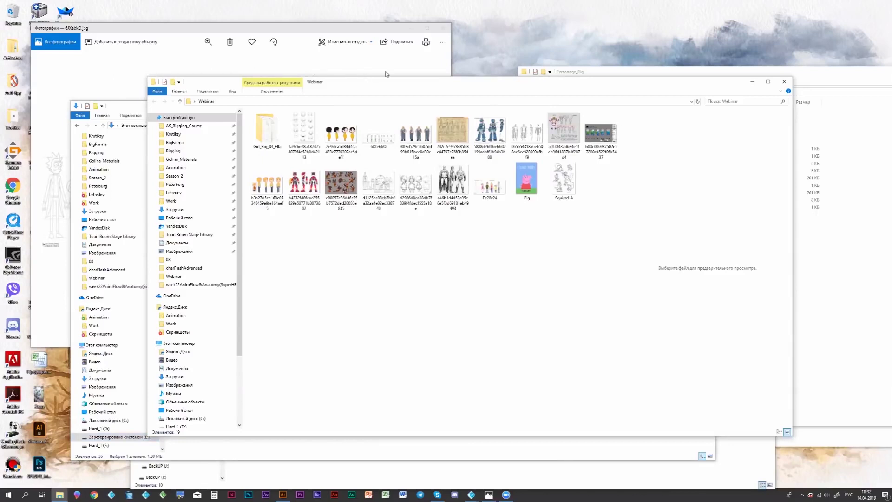
{"action": "left_click", "coordinate": [769, 82]}
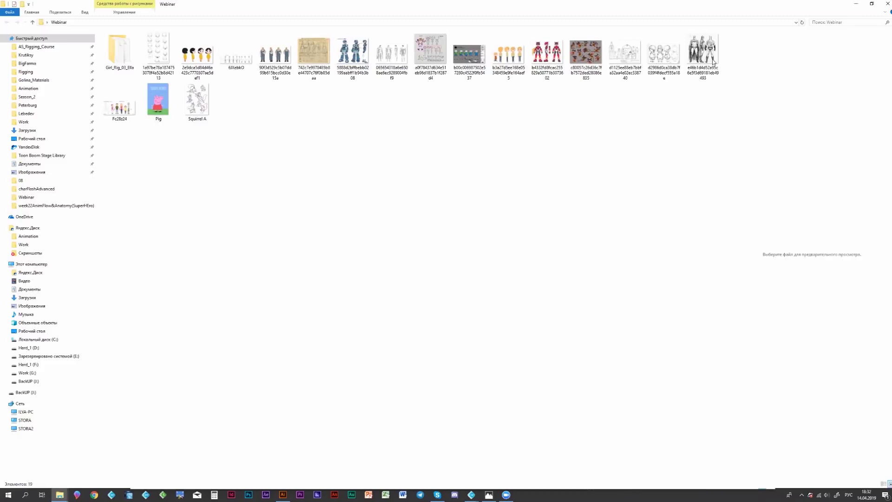
{"action": "left_click", "coordinate": [463, 55]}
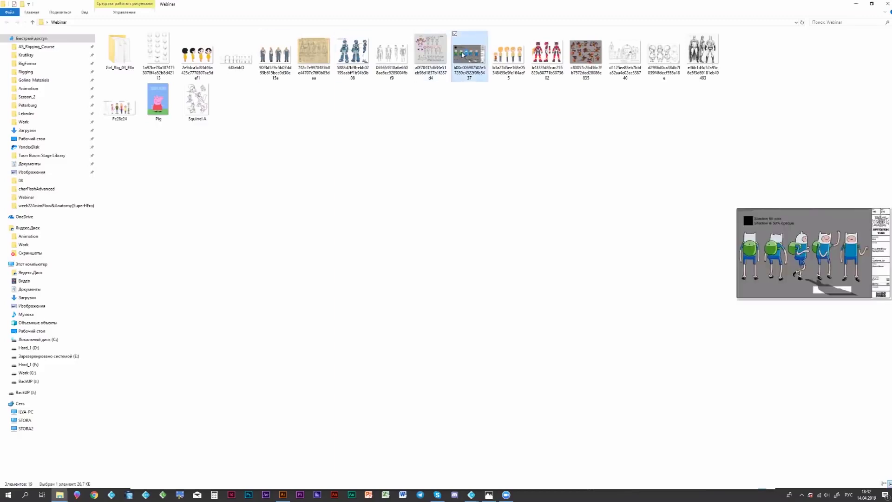
{"action": "double_click", "coordinate": [463, 55]}
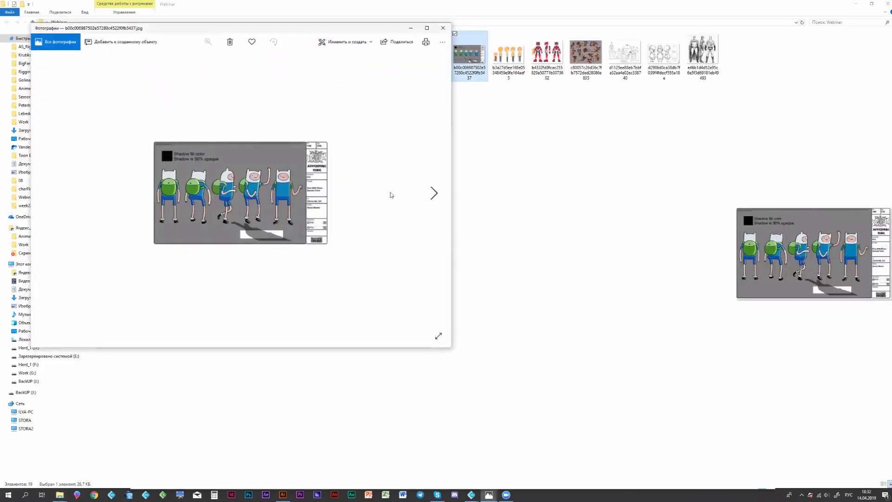
Step: Browse to the yellow-raincoat girl turnaround and the Rick model sheet, enlarging and repositioning the image viewer window
{"action": "left_click", "coordinate": [433, 192]}
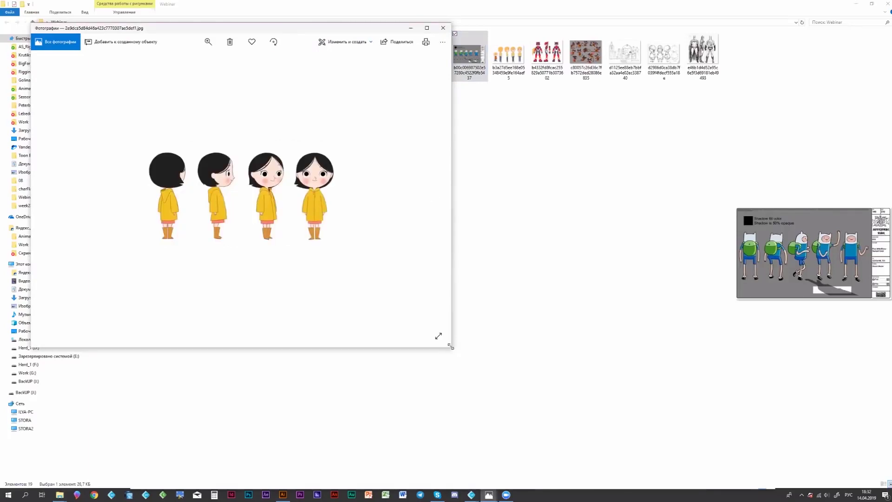
{"action": "left_click_drag", "start_coordinate": [451, 347], "coordinate": [580, 398]}
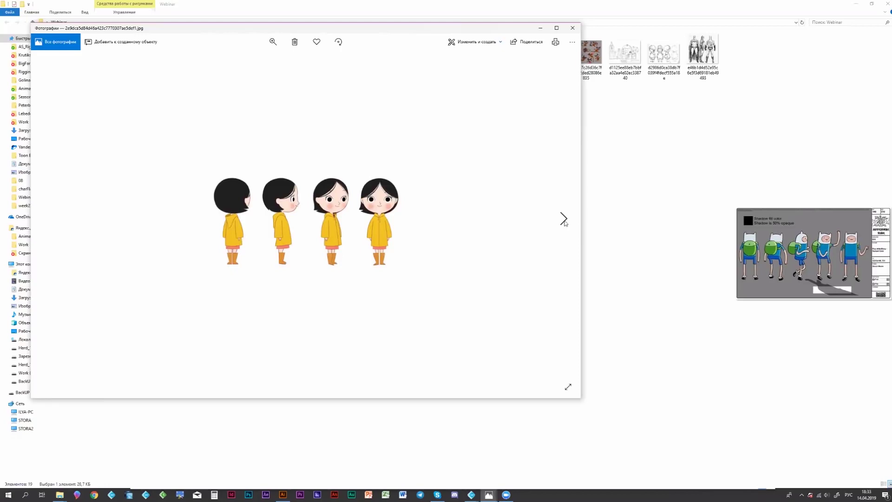
{"action": "left_click", "coordinate": [563, 218]}
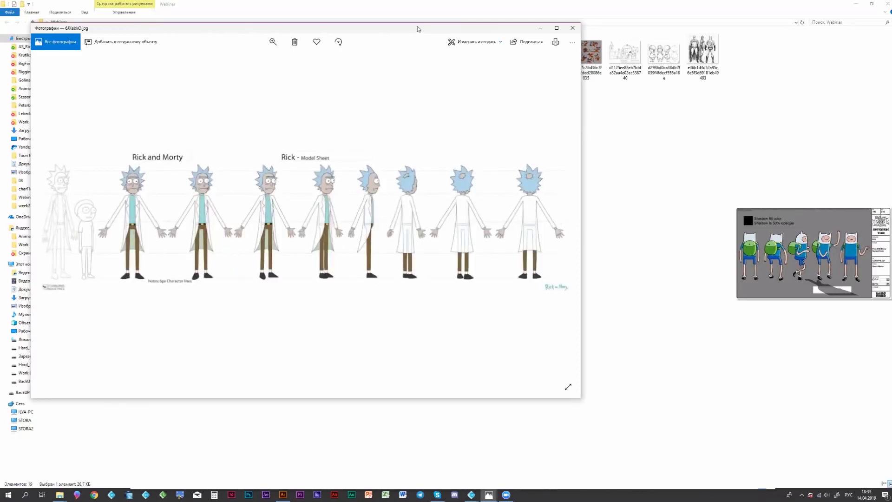
{"action": "left_click_drag", "start_coordinate": [417, 28], "coordinate": [511, 84]}
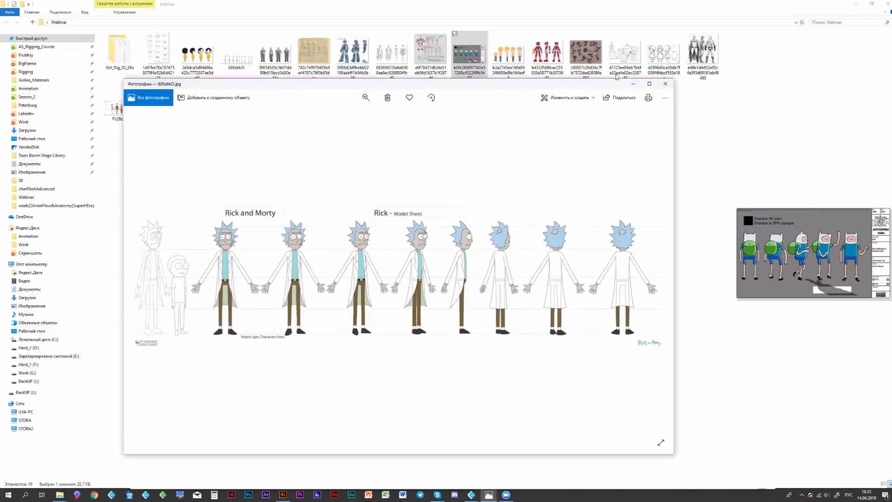
Step: View the pencil-sketched turnaround of the little girl from the Webinar folder, then close it
{"action": "left_click", "coordinate": [663, 57]}
{"action": "double_click", "coordinate": [662, 61]}
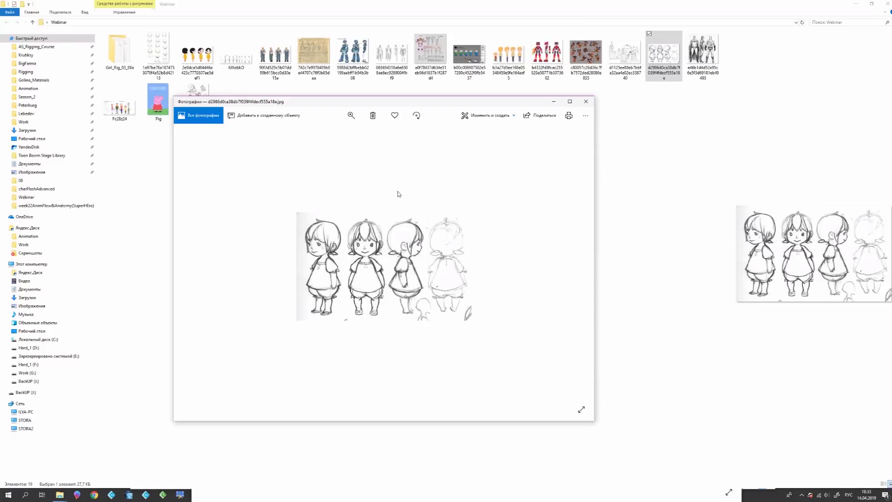
{"action": "left_click", "coordinate": [586, 102]}
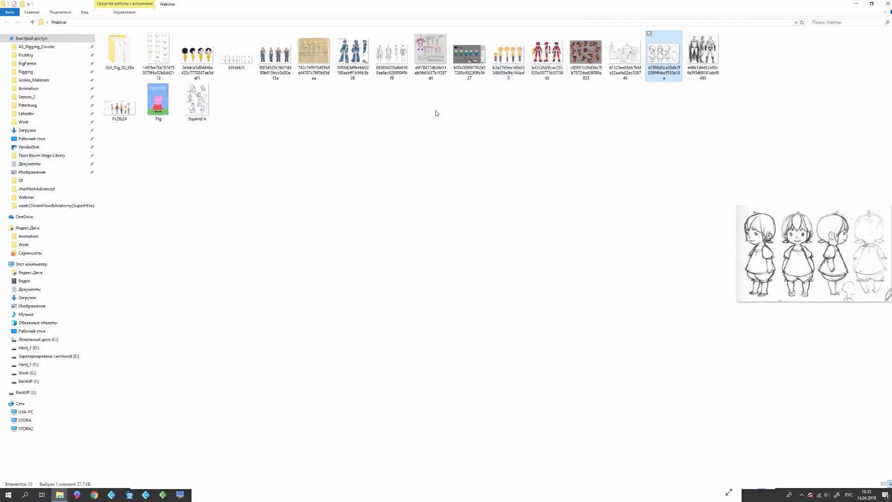
Step: View the vintage Goofy model sheet on yellowed paper, then close it
{"action": "left_click", "coordinate": [325, 52]}
{"action": "double_click", "coordinate": [324, 52]}
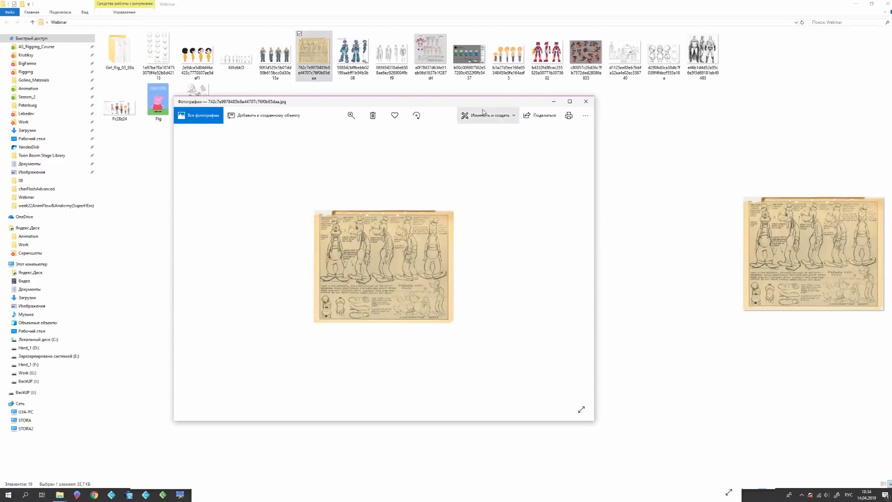
{"action": "left_click", "coordinate": [586, 102]}
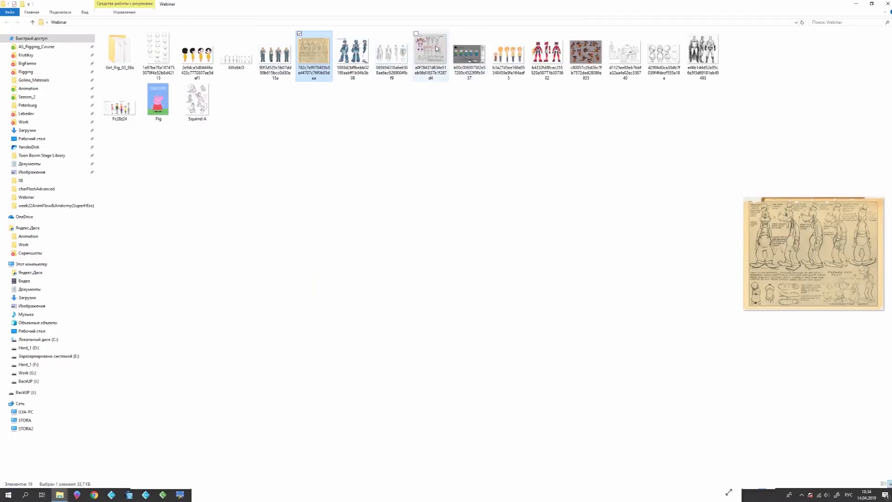
Step: Compare the Squirrel A pose sketches with the Pig image, view the squirrels maximized, and close the viewer
{"action": "double_click", "coordinate": [201, 95]}
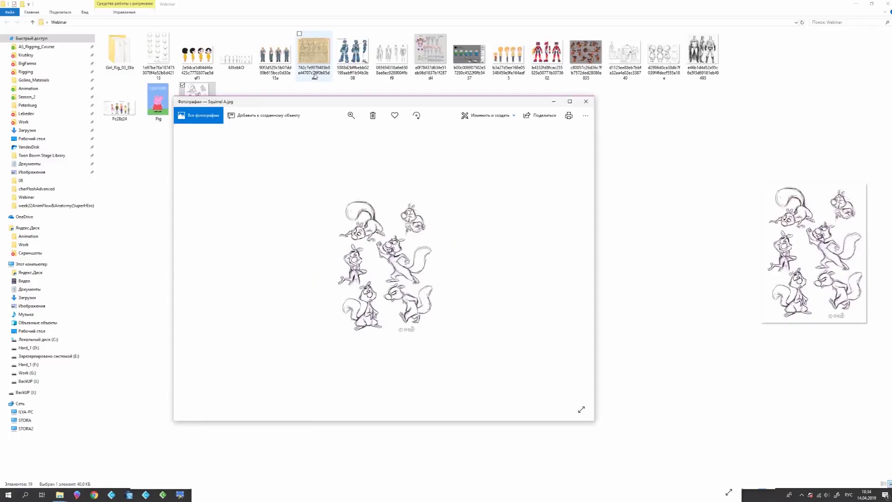
{"action": "key", "text": "Left"}
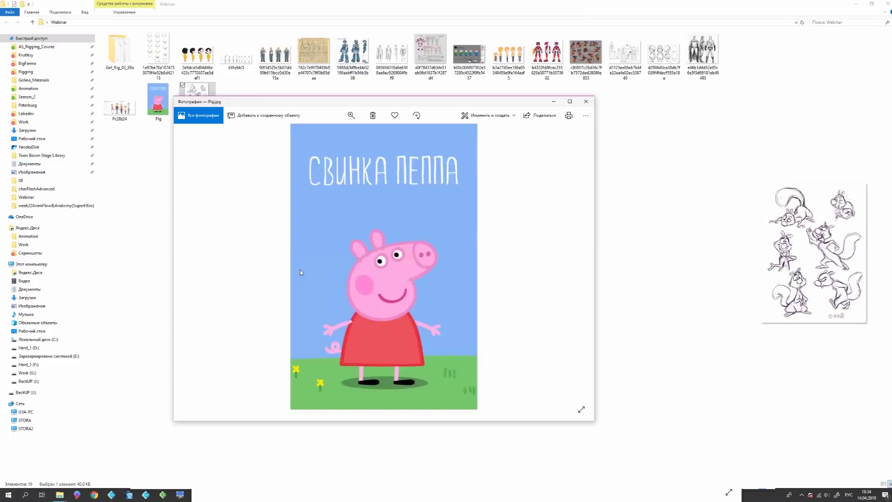
{"action": "key", "text": "Right"}
{"action": "left_click", "coordinate": [567, 104]}
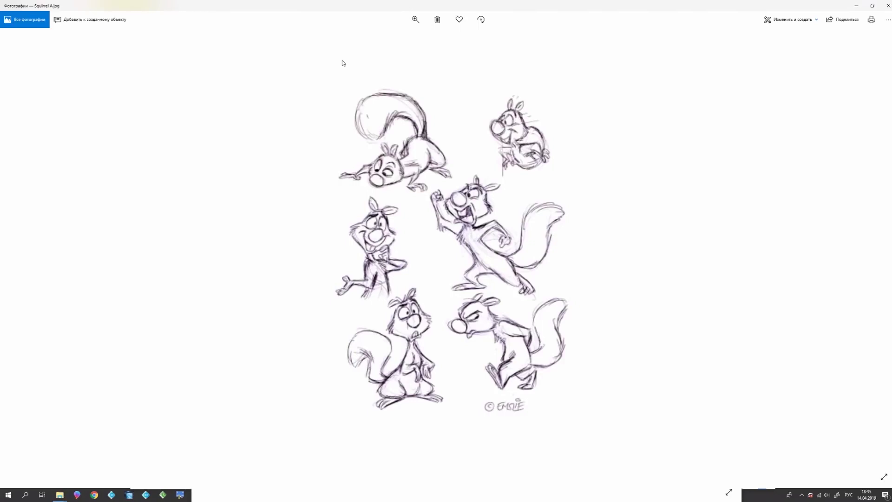
{"action": "left_click", "coordinate": [888, 6]}
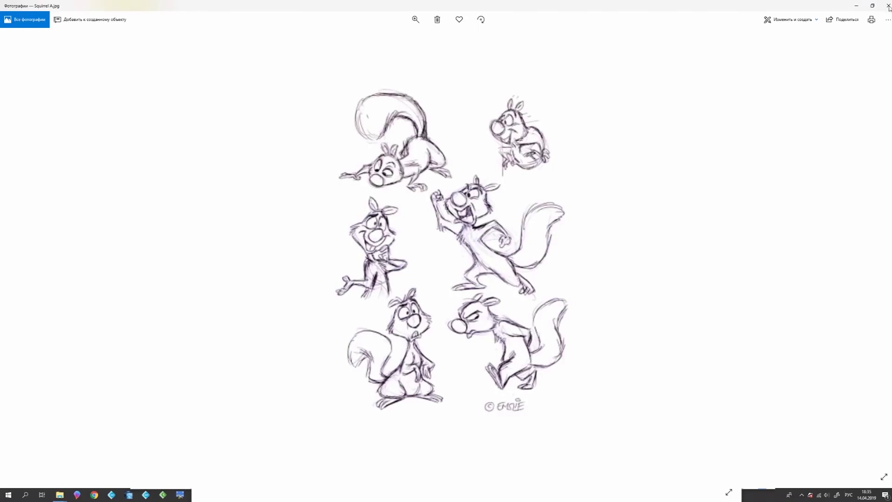
Step: View the sheet of sketched boy's facial expressions from the Webinar folder, then close it
{"action": "double_click", "coordinate": [460, 52]}
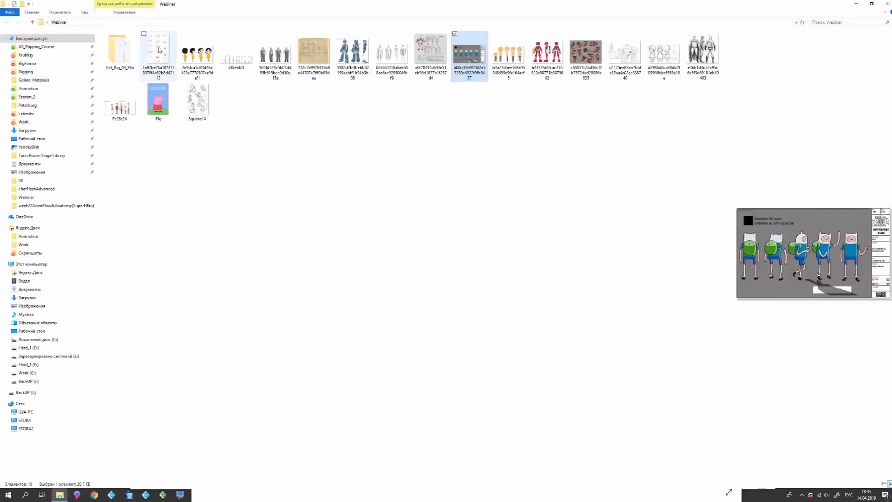
{"action": "double_click", "coordinate": [158, 48]}
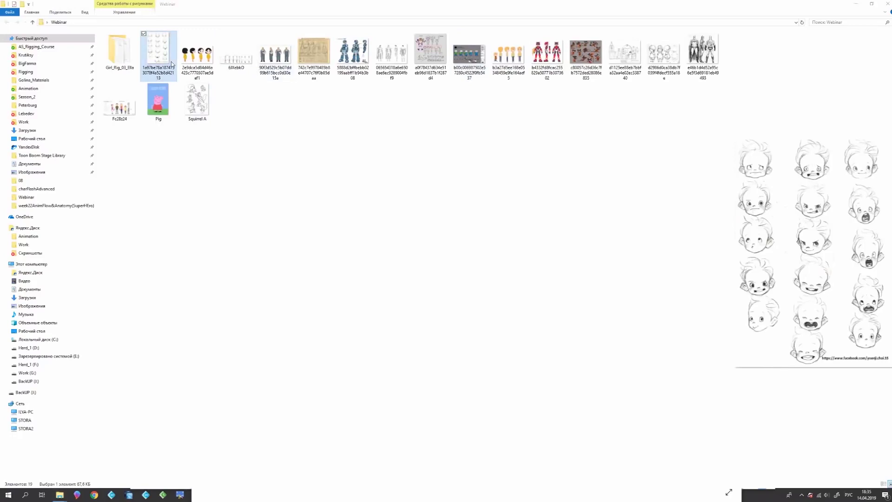
{"action": "key", "text": "Return"}
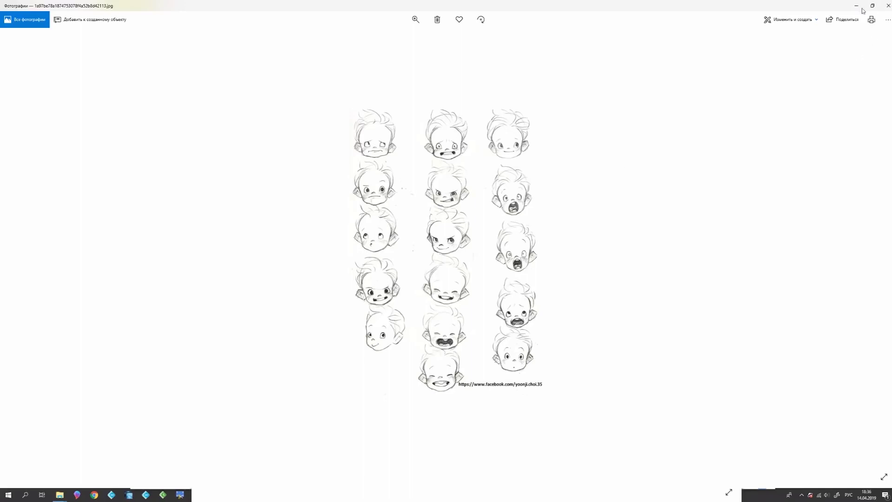
{"action": "left_click", "coordinate": [889, 7]}
Step: Look through the blond boy turnaround, the Adventure Time sheet and the Violeta model sheet, then close the viewer
{"action": "double_click", "coordinate": [519, 50]}
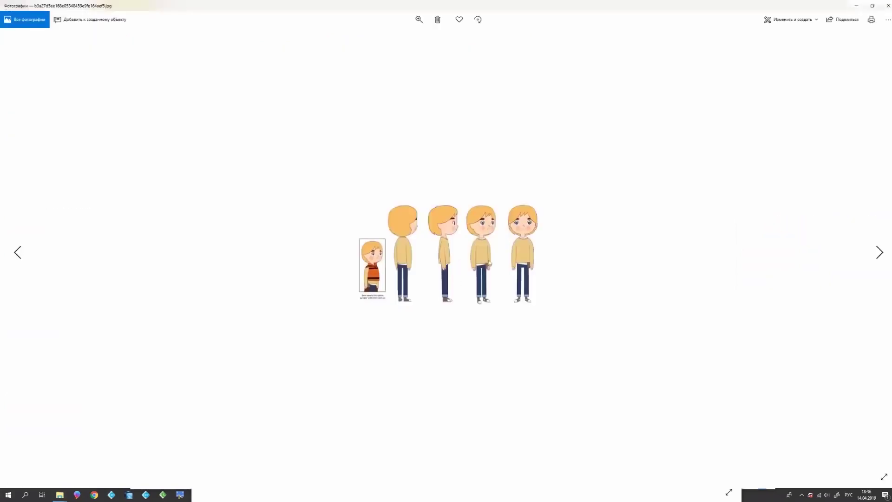
{"action": "key", "text": "Right"}
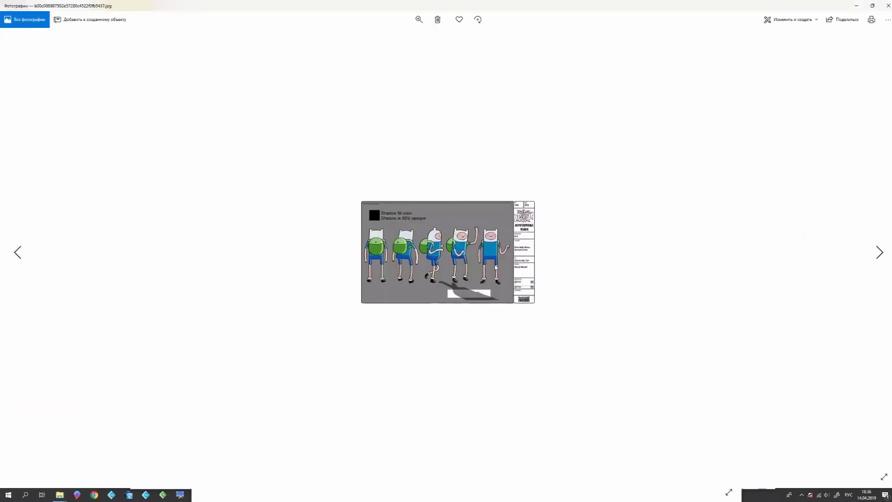
{"action": "key", "text": "Right"}
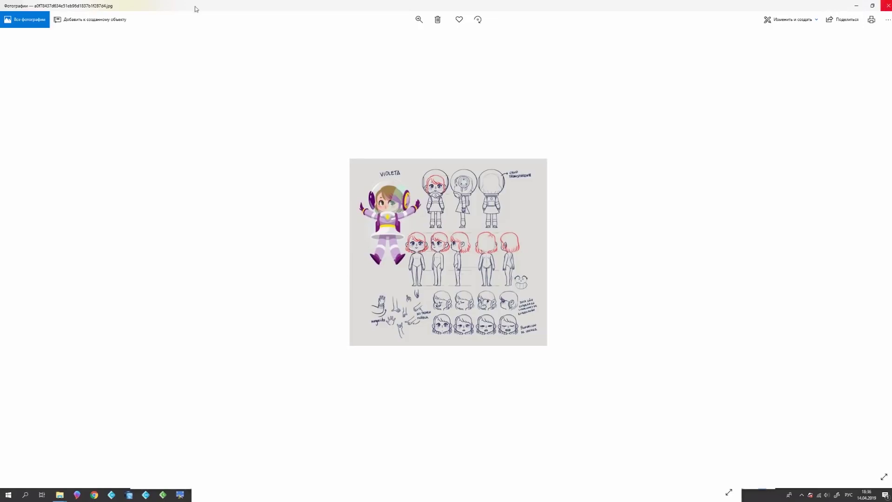
{"action": "key", "text": "alt+F4"}
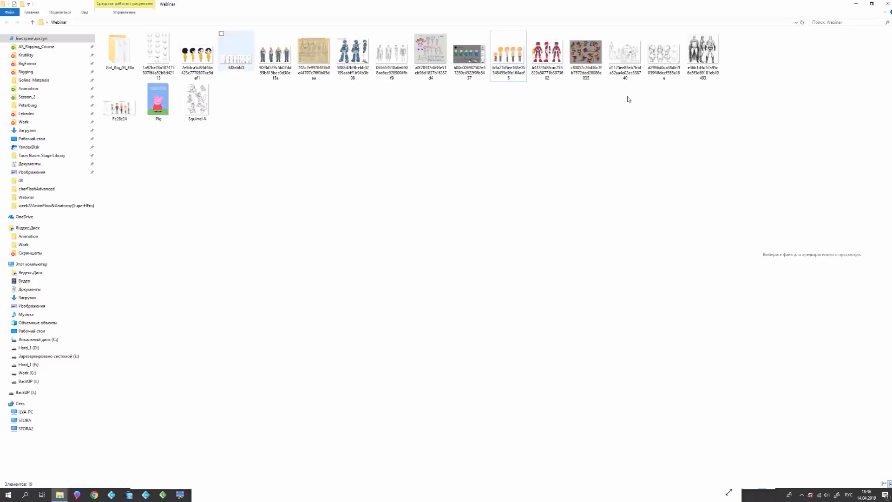
Step: View the line-art character group lineup and the black cat pose sheet, then close the viewer
{"action": "left_click", "coordinate": [631, 58]}
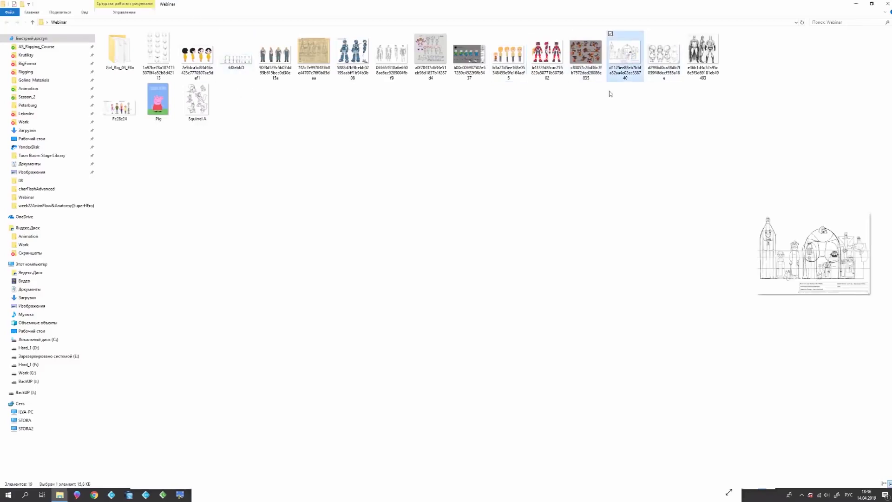
{"action": "key", "text": "Return"}
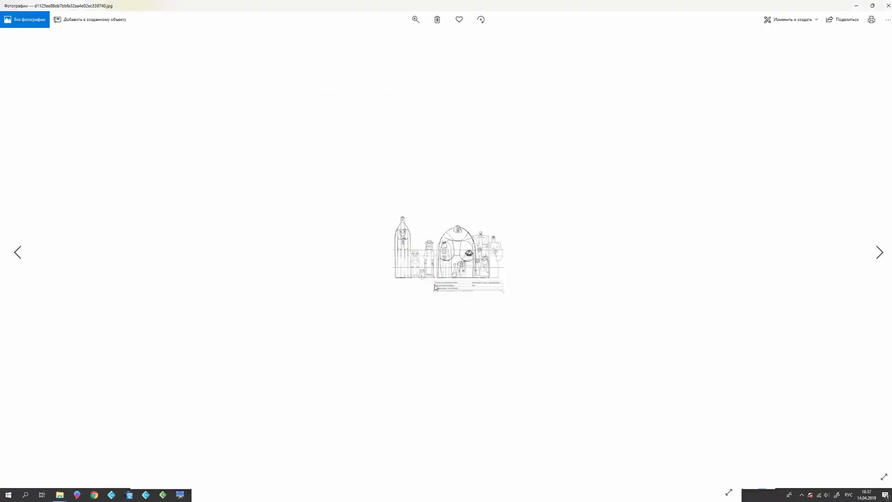
{"action": "key", "text": "Right"}
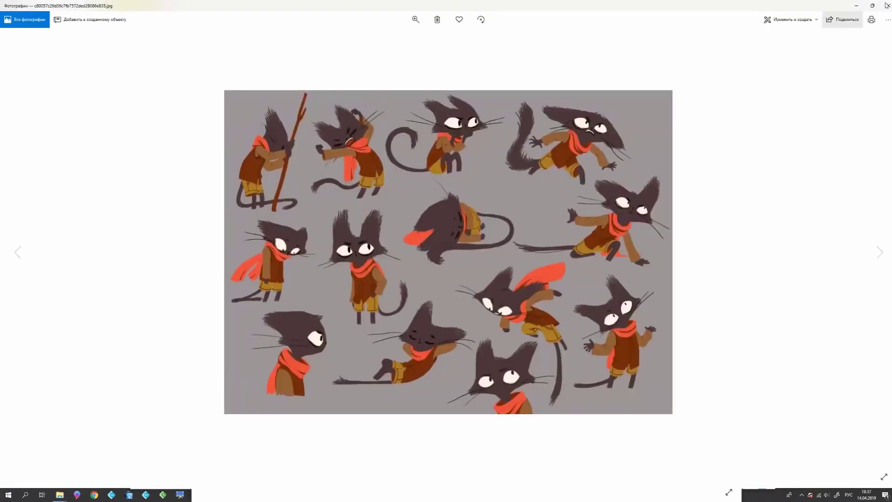
{"action": "key", "text": "alt+F4"}
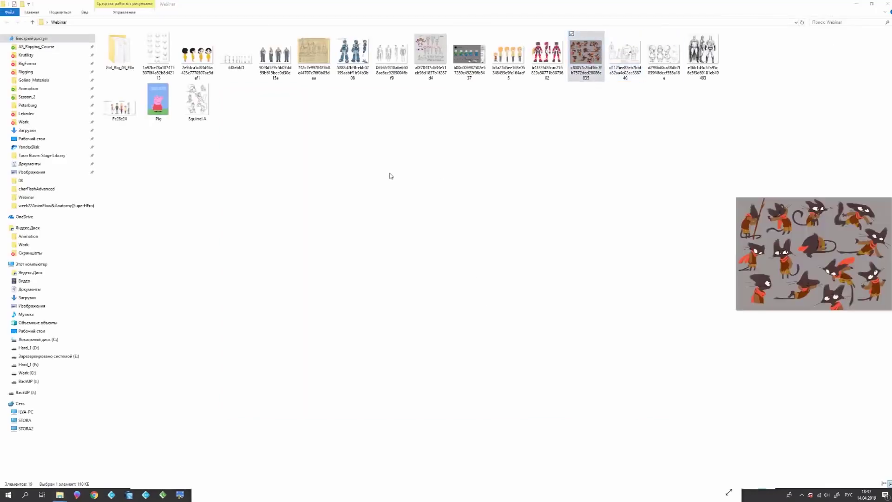
{"action": "key", "text": "Return"}
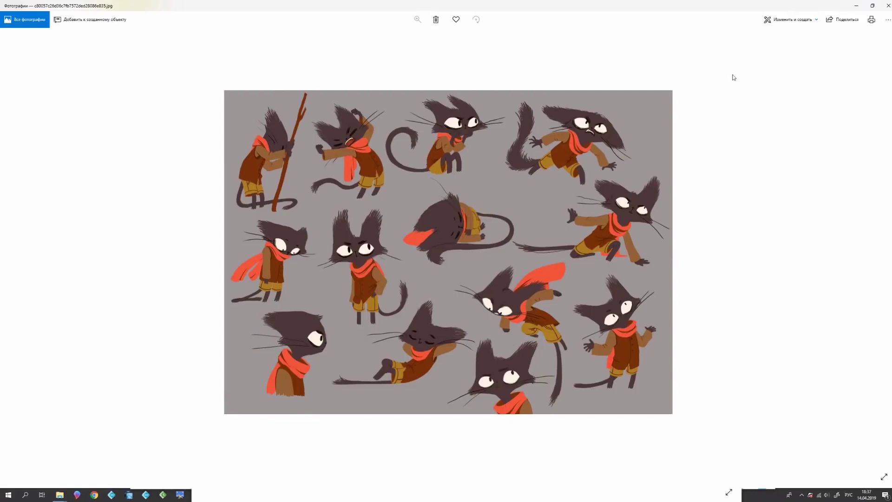
{"action": "left_click", "coordinate": [888, 5]}
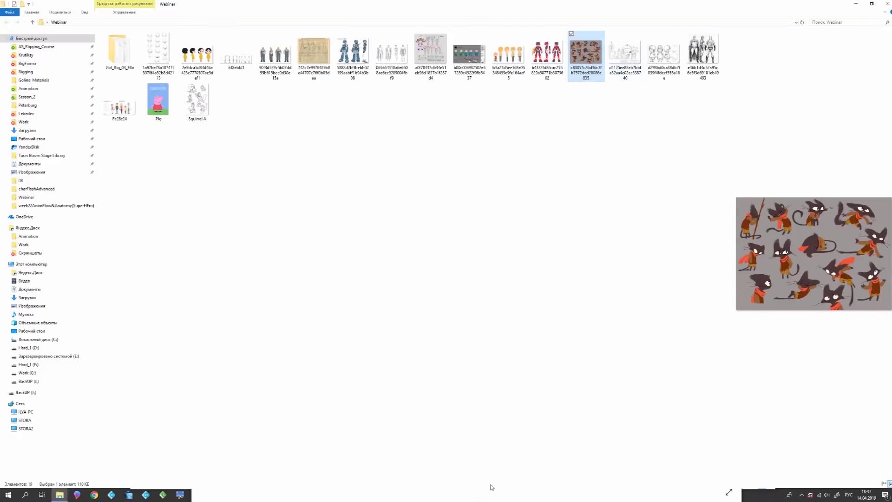
Step: Switch to the Toon Boom Harmony window with the Maskot_MAIN-G template and frame the pink-haired character in the camera view
{"action": "key", "text": "alt+Tab"}
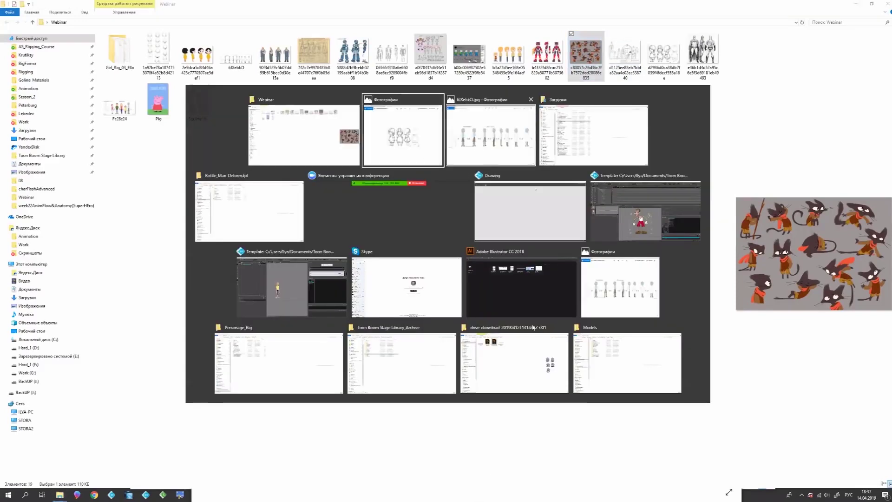
{"action": "left_click", "coordinate": [289, 289]}
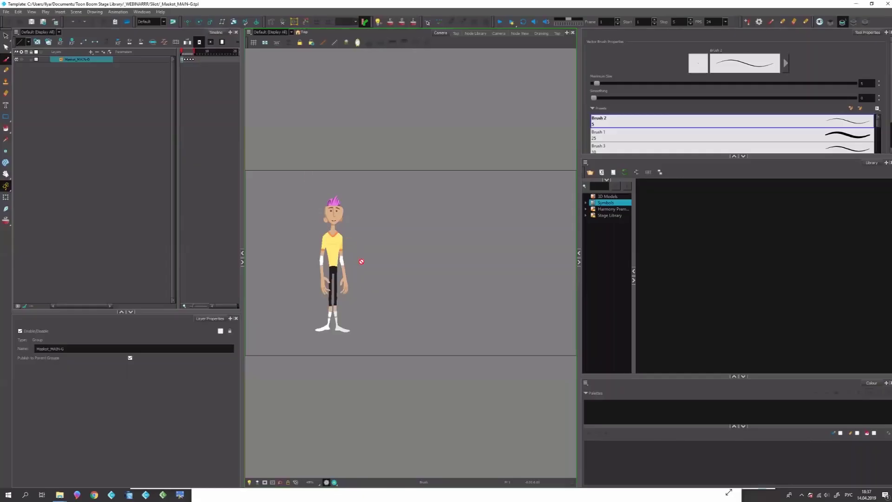
{"action": "left_click", "coordinate": [341, 254]}
{"action": "left_click_drag", "start_coordinate": [340, 257], "coordinate": [421, 228]}
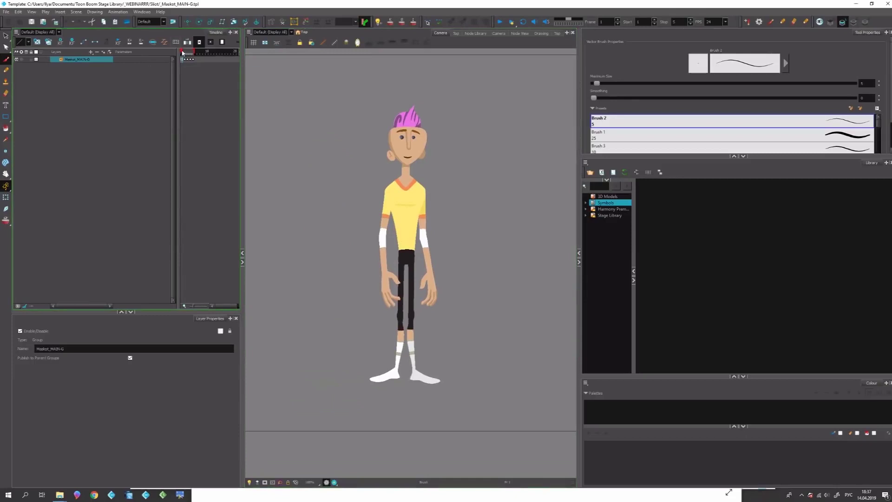
Step: On the first frame, use the Transform tool to raise the character's arm beside the torso outward, with the forearm bent upward
{"action": "mouse_move", "coordinate": [184, 54]}
{"action": "left_mouse_down"}
{"action": "mouse_move", "coordinate": [194, 55]}
{"action": "mouse_move", "coordinate": [181, 54]}
{"action": "left_mouse_up"}
{"action": "left_click", "coordinate": [6, 197]}
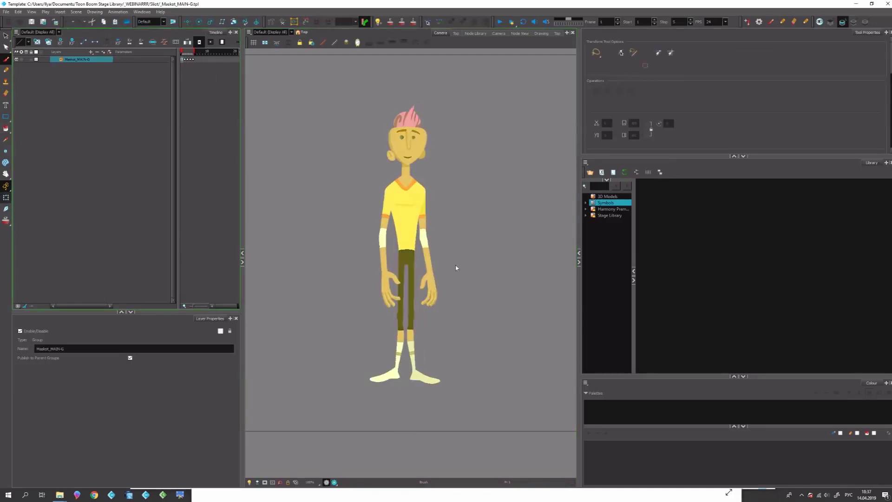
{"action": "left_click", "coordinate": [425, 248]}
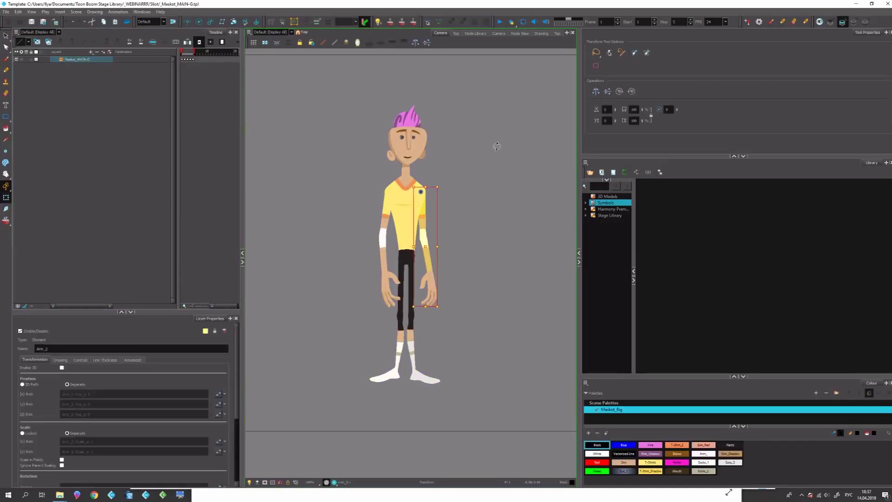
{"action": "left_click_drag", "start_coordinate": [497, 146], "coordinate": [472, 166]}
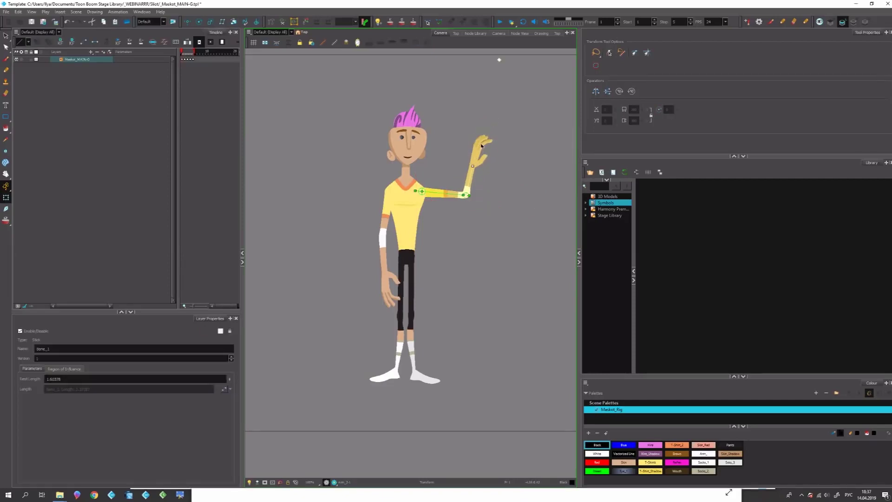
Step: Select the raised arm's hand and its thumb in turn to examine them as separate rig parts
{"action": "left_click", "coordinate": [477, 155]}
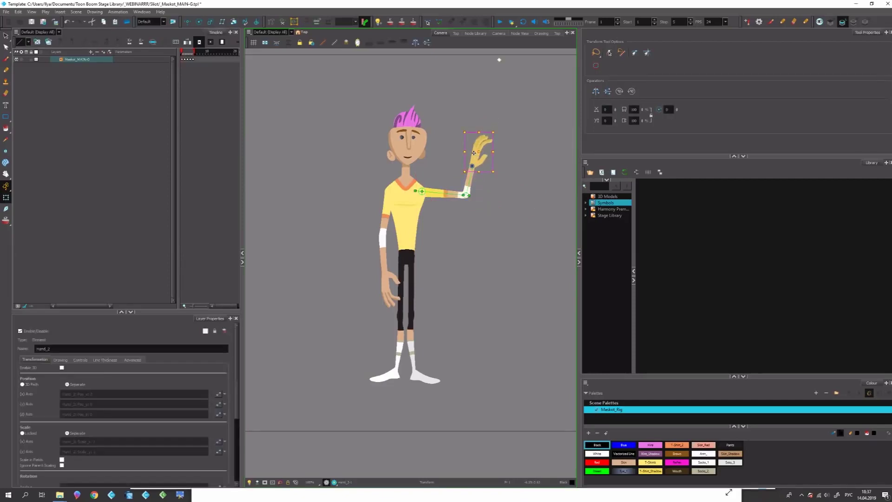
{"action": "left_click", "coordinate": [487, 156]}
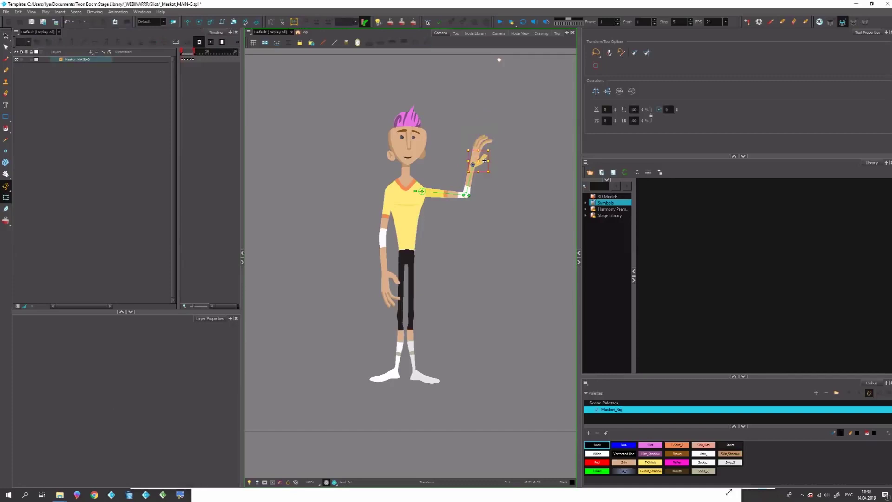
{"action": "left_click", "coordinate": [478, 151]}
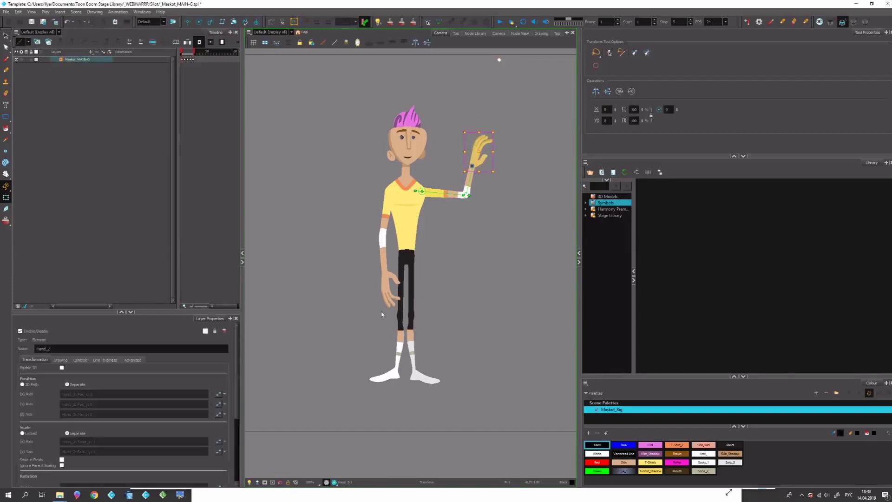
Step: Pose the thumb of the lowered hand with its deformer bones and curl the tip of its index finger upward
{"action": "left_click", "coordinate": [391, 277]}
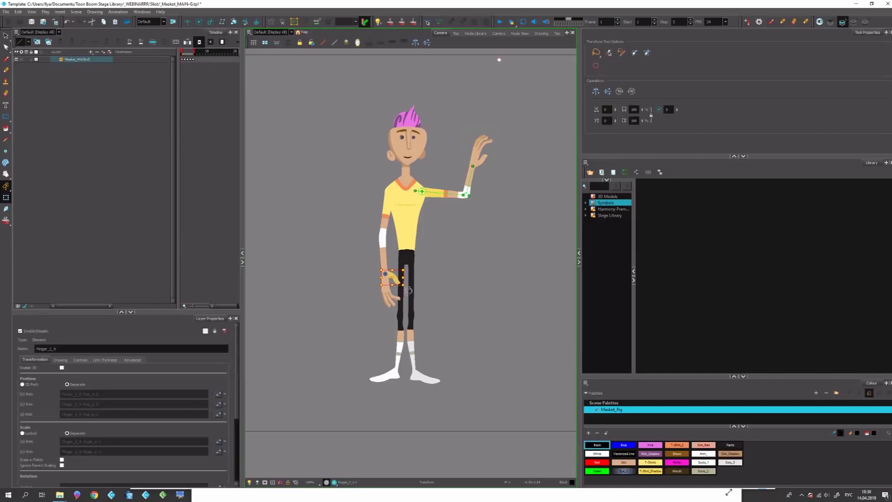
{"action": "scroll", "coordinate": [402, 283], "scroll_direction": "up", "scroll_amount": 3}
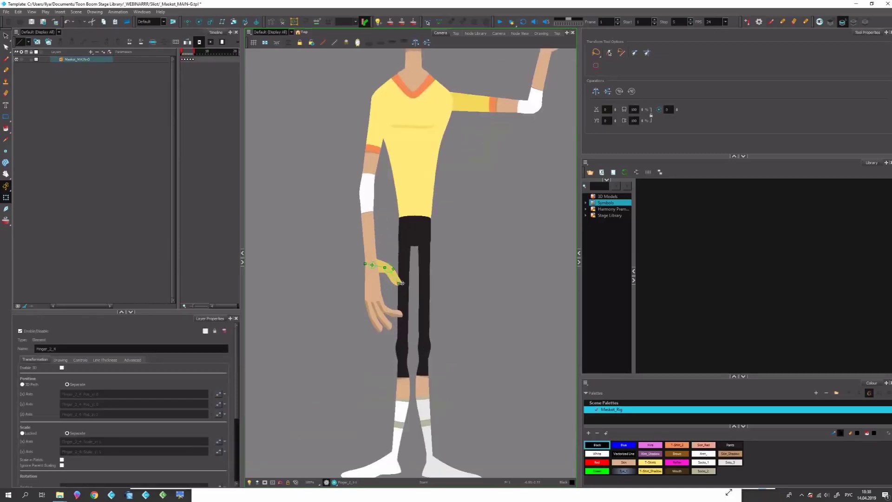
{"action": "scroll", "coordinate": [402, 283], "scroll_direction": "up", "scroll_amount": 2}
{"action": "left_click", "coordinate": [390, 277]}
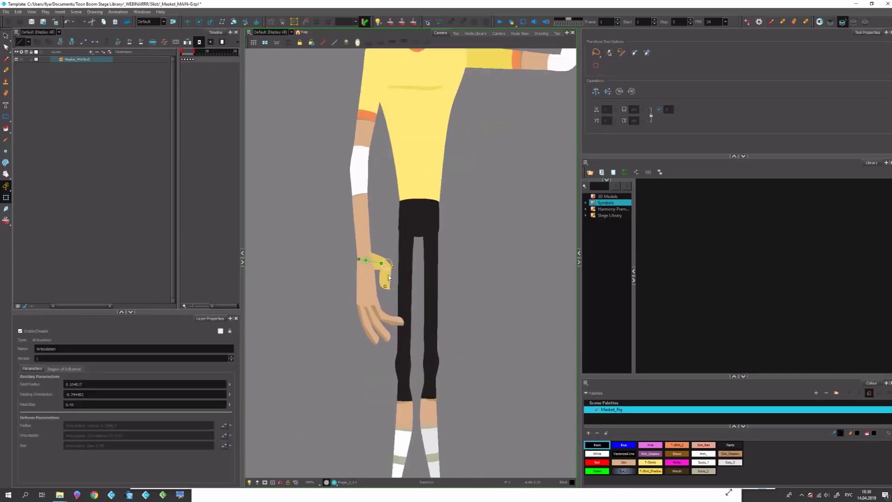
{"action": "mouse_move", "coordinate": [388, 275]}
{"action": "left_mouse_down"}
{"action": "mouse_move", "coordinate": [377, 289]}
{"action": "mouse_move", "coordinate": [399, 283]}
{"action": "left_mouse_up"}
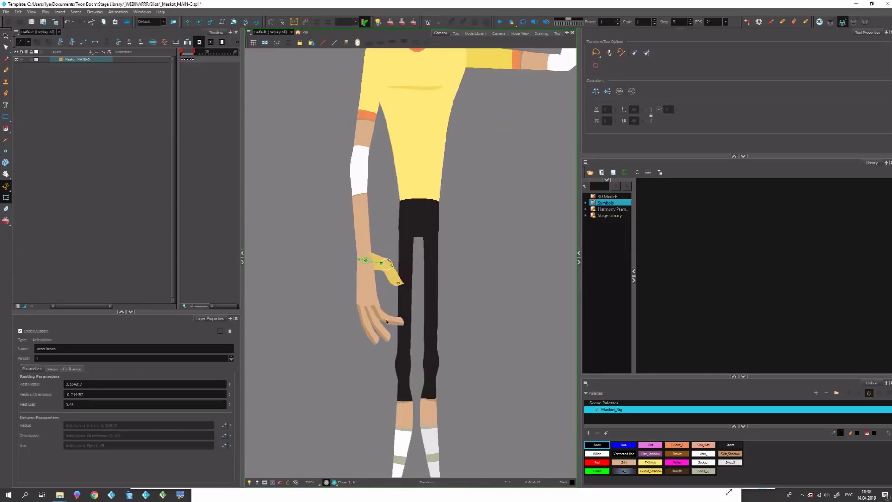
{"action": "left_click", "coordinate": [380, 313]}
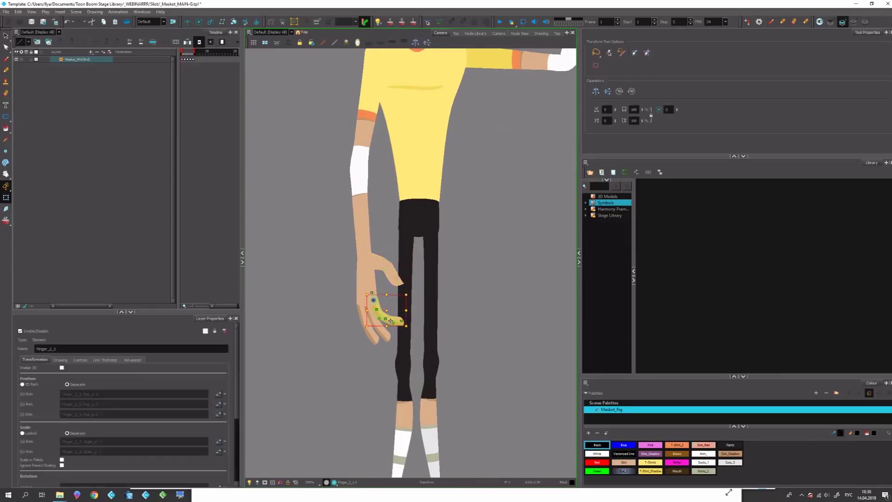
{"action": "left_click_drag", "start_coordinate": [400, 319], "coordinate": [385, 270]}
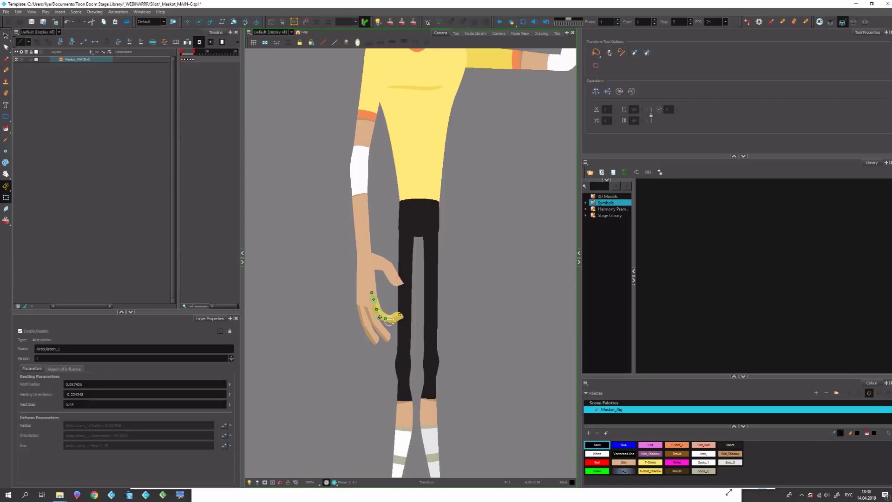
Step: Examine the rig's upper-body hierarchy by selecting the torso, neck, head and one eye in turn
{"action": "scroll", "coordinate": [366, 282], "scroll_direction": "down", "scroll_amount": 1}
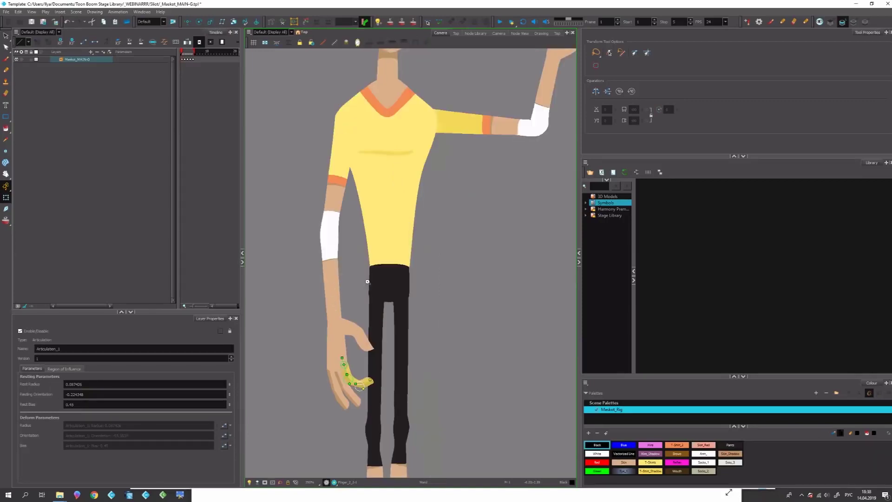
{"action": "scroll", "coordinate": [398, 308], "scroll_direction": "down", "scroll_amount": 1}
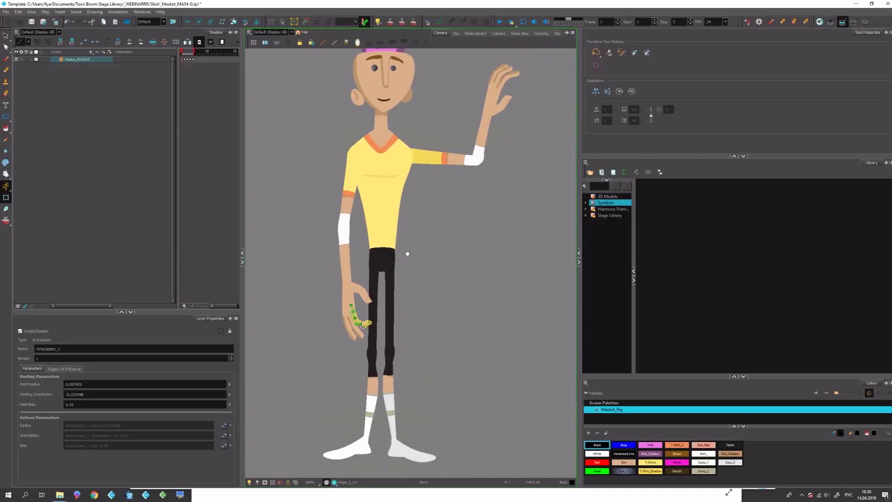
{"action": "left_click_drag", "start_coordinate": [407, 253], "coordinate": [393, 340]}
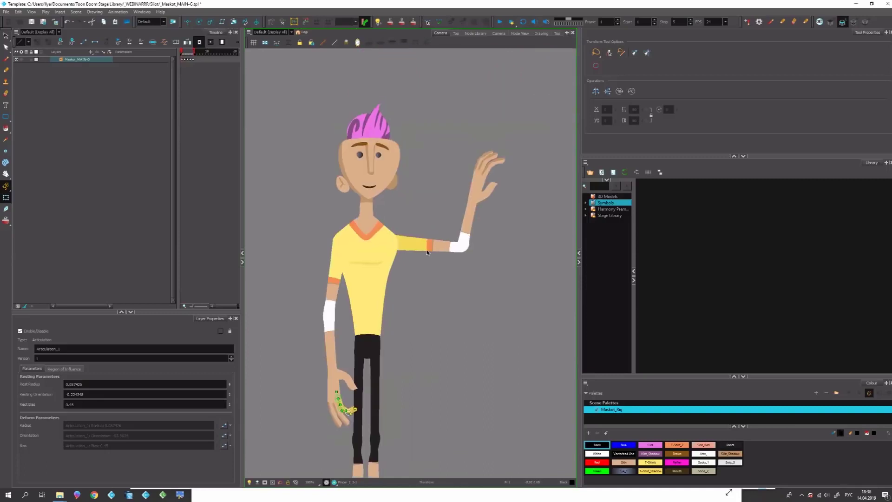
{"action": "left_click", "coordinate": [384, 242]}
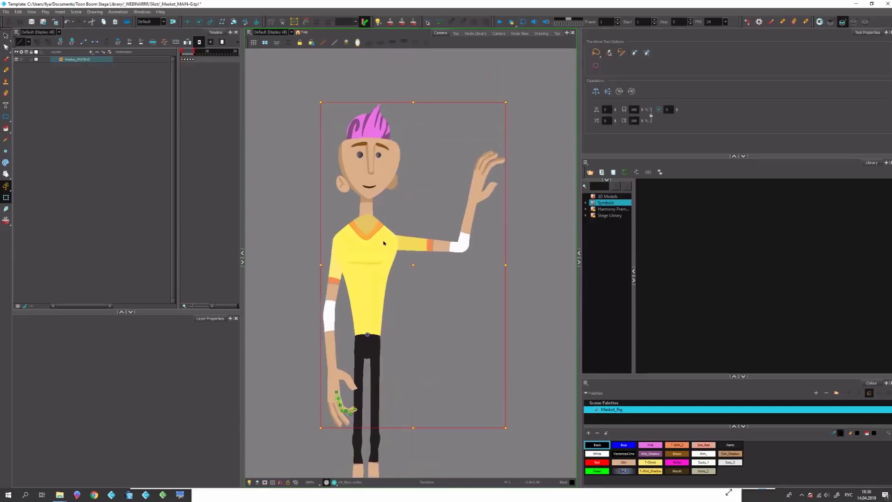
{"action": "left_click", "coordinate": [366, 208]}
{"action": "left_click", "coordinate": [376, 161]}
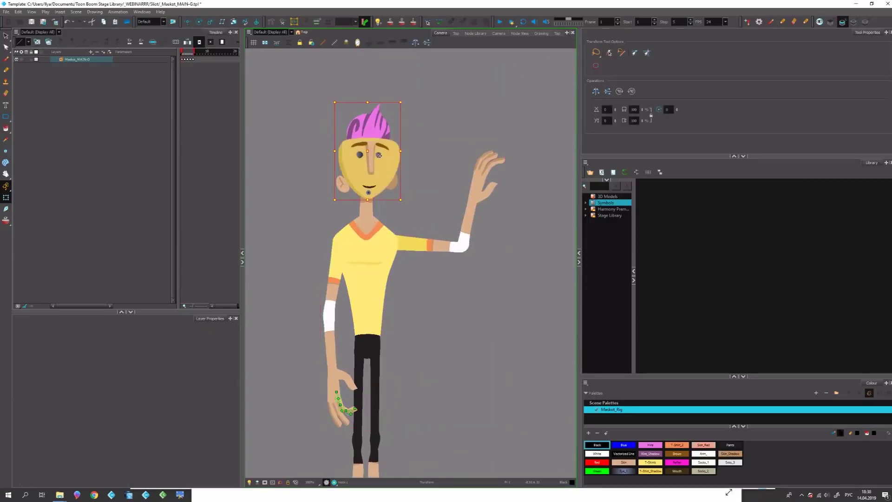
{"action": "left_click", "coordinate": [379, 155]}
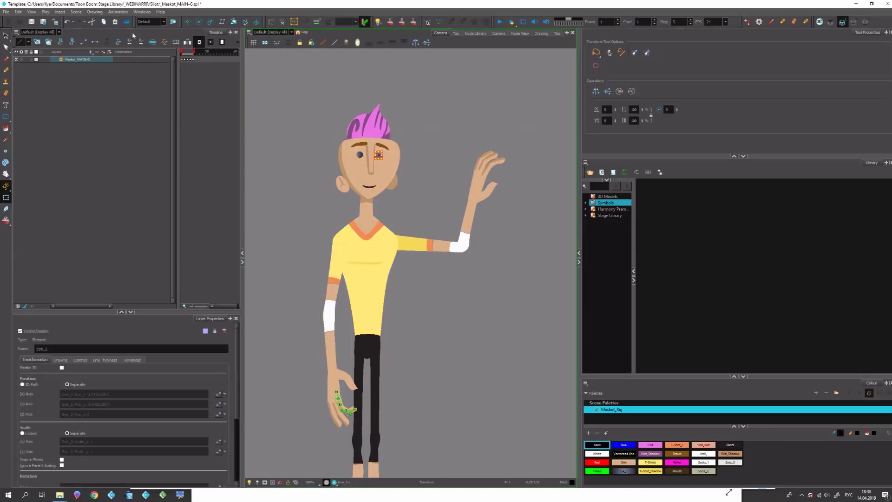
Step: Look through the character's turnaround views across the timeline frames and return to the first frame
{"action": "left_click", "coordinate": [192, 52]}
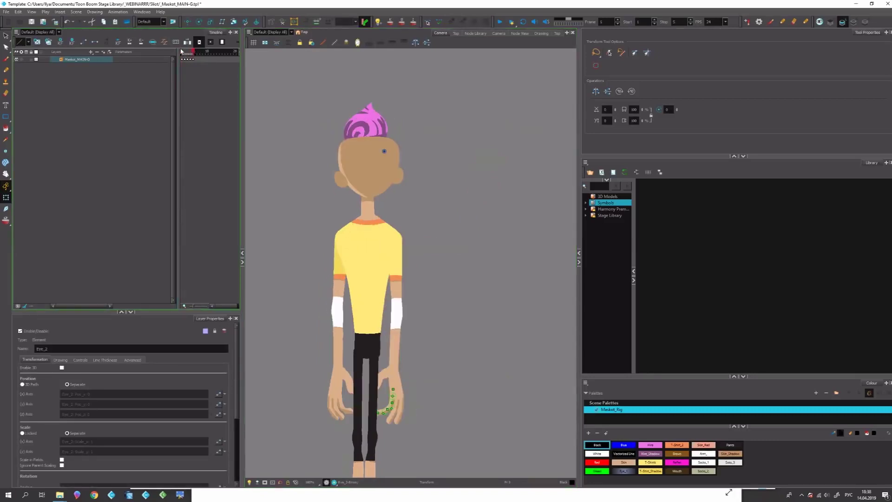
{"action": "left_click_drag", "start_coordinate": [181, 51], "coordinate": [198, 53]}
{"action": "left_click", "coordinate": [182, 52]}
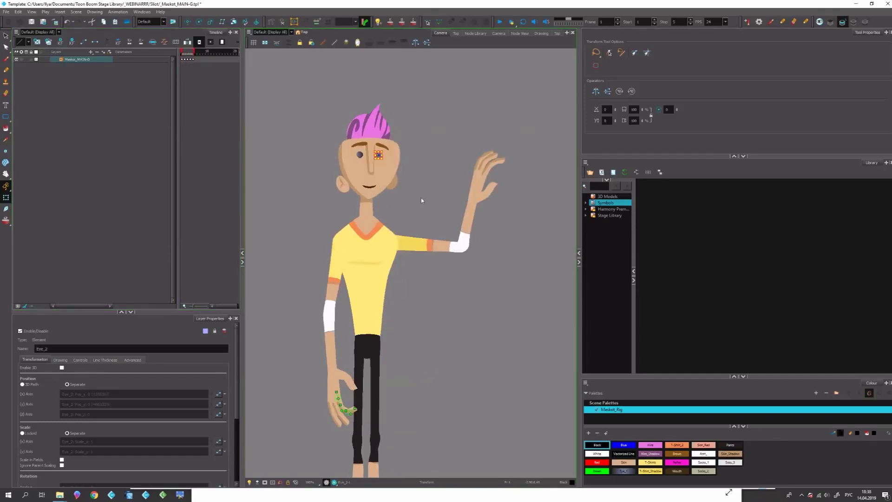
Step: Try to bend the leg below the raised arm at the knee and pull its thigh away from the hip
{"action": "scroll", "coordinate": [416, 201], "scroll_direction": "down", "scroll_amount": 5}
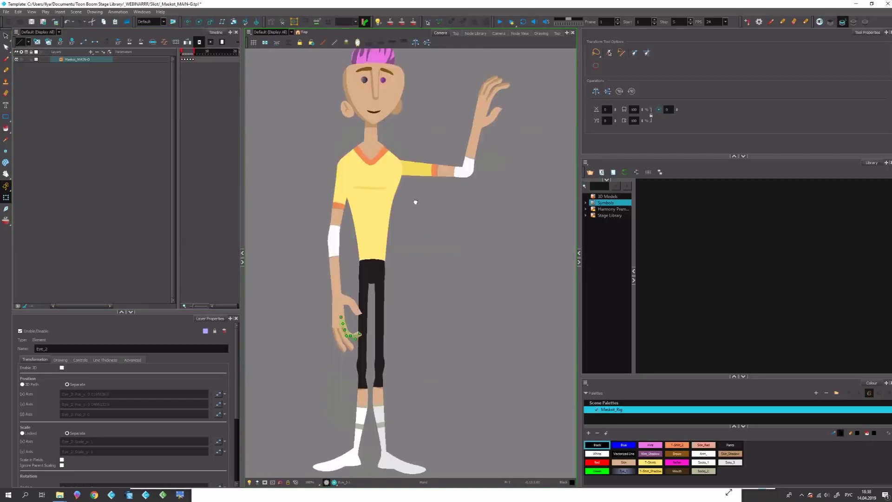
{"action": "left_click", "coordinate": [406, 448]}
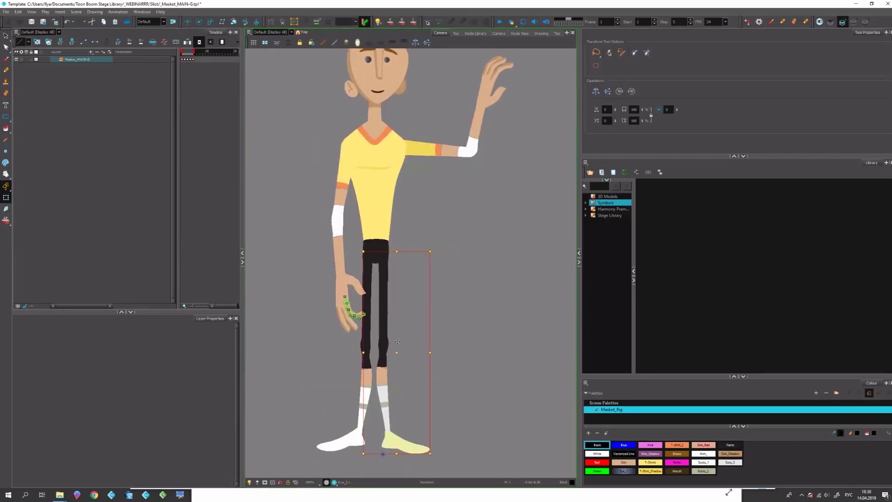
{"action": "left_click", "coordinate": [388, 319]}
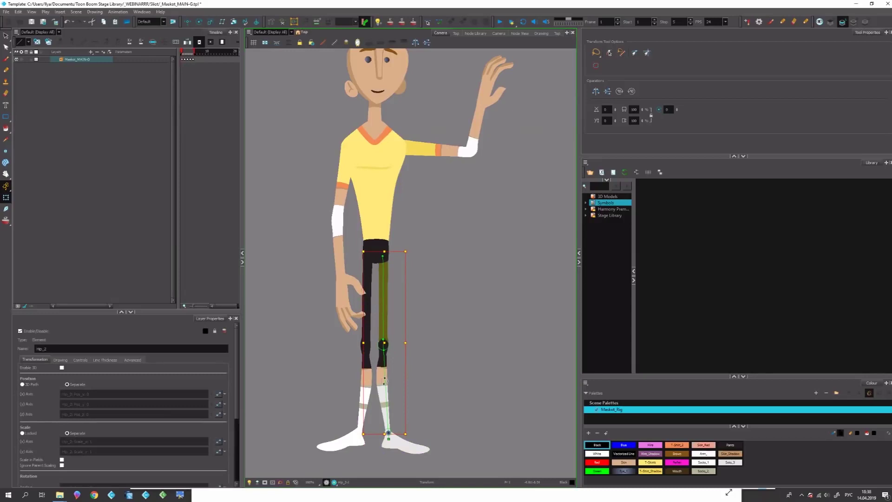
{"action": "left_click_drag", "start_coordinate": [408, 379], "coordinate": [391, 316]}
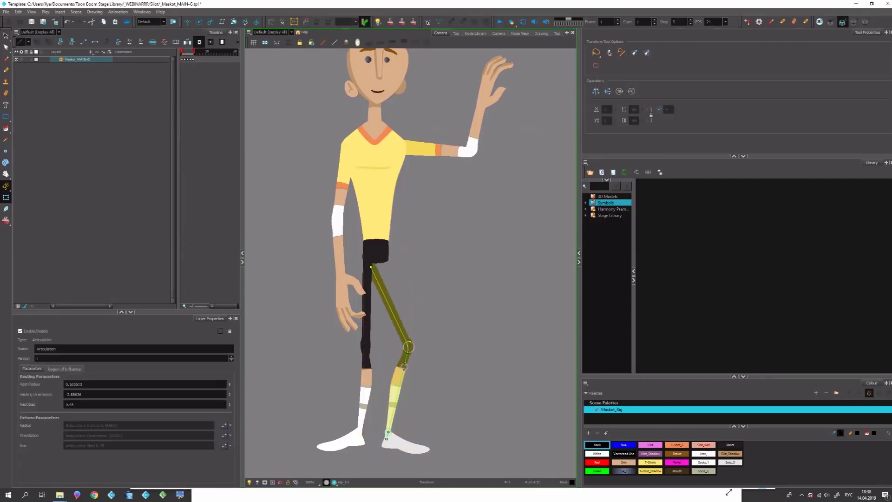
{"action": "left_click_drag", "start_coordinate": [402, 366], "coordinate": [409, 334]}
{"action": "left_click_drag", "start_coordinate": [429, 395], "coordinate": [425, 340]}
Step: Undo all the leg deformations back to the straight standing pose
{"action": "key", "text": "ctrl+z"}
{"action": "key", "text": "ctrl+z"}
{"action": "key", "text": "ctrl+z"}
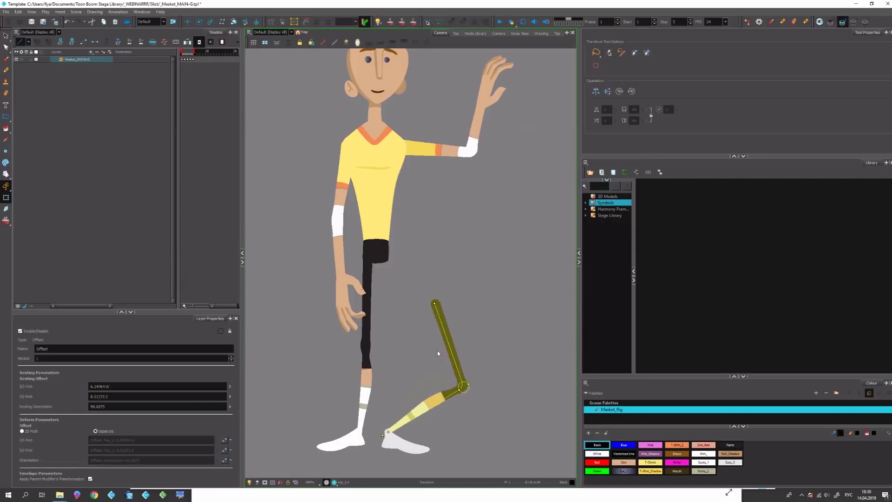
{"action": "key", "text": "ctrl+z"}
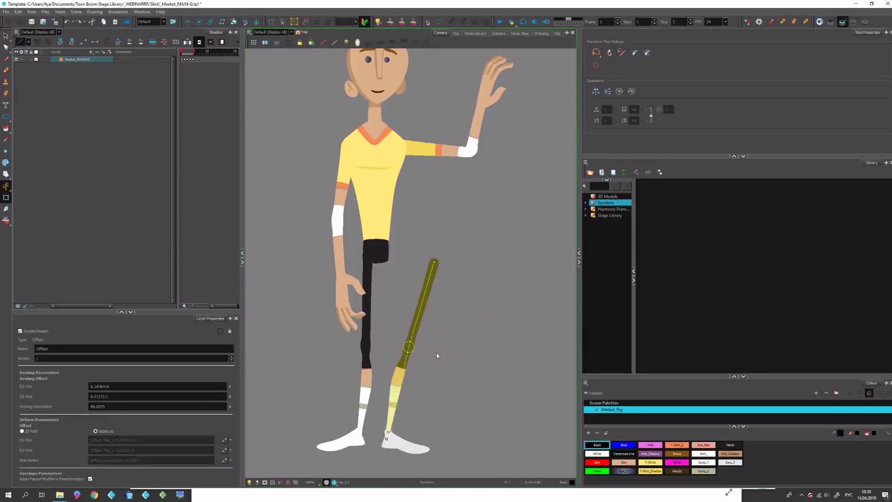
{"action": "key", "text": "ctrl+z"}
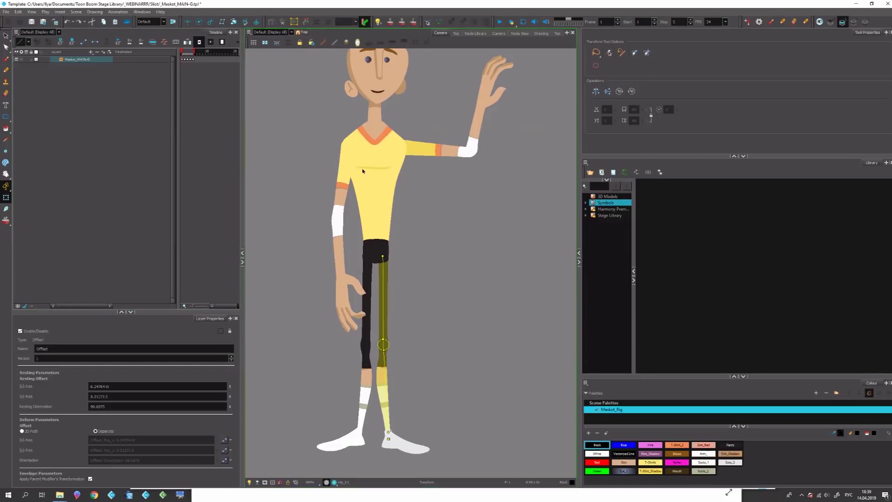
Step: Rotate the raised arm down so the upper arm hangs beside the torso and the forearm extends horizontally, and select the forearm
{"action": "left_click", "coordinate": [418, 150]}
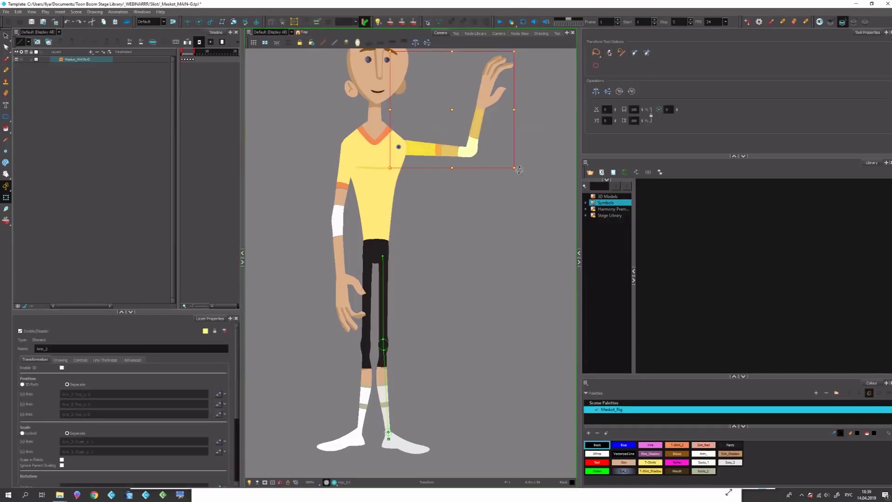
{"action": "left_click_drag", "start_coordinate": [442, 240], "coordinate": [423, 215]}
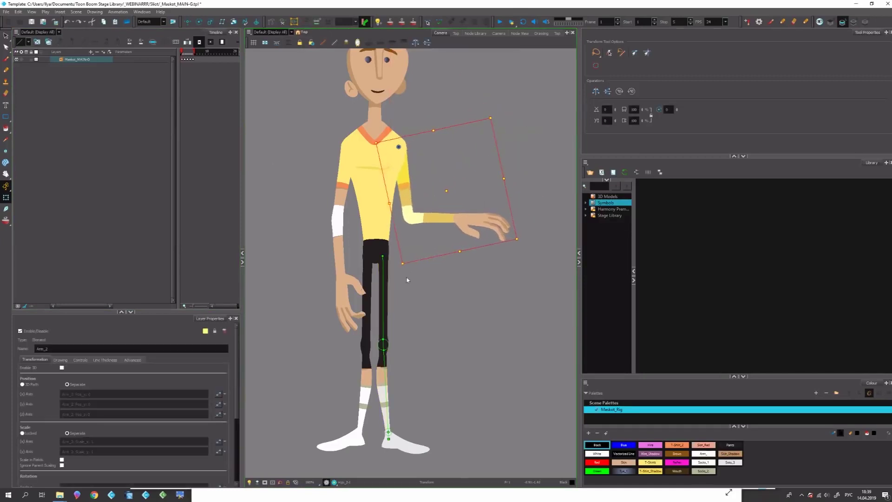
{"action": "left_click", "coordinate": [431, 216]}
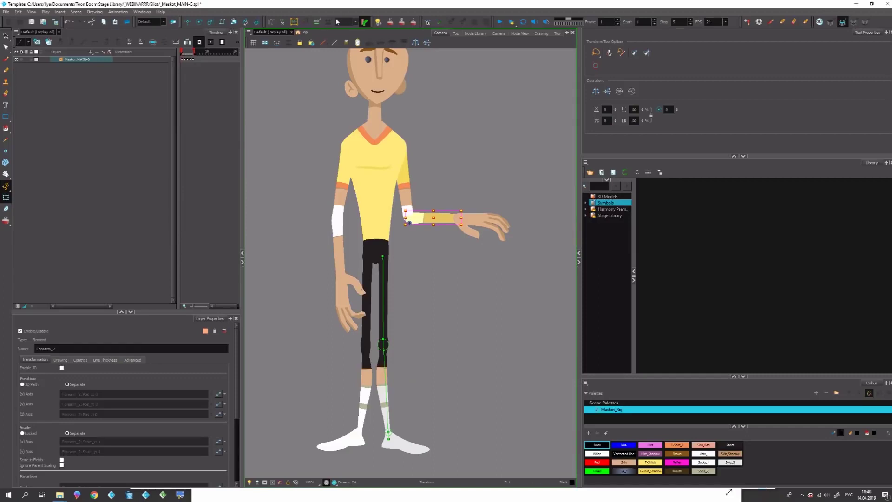
{"action": "scroll", "coordinate": [474, 159], "scroll_direction": "down", "scroll_amount": 2}
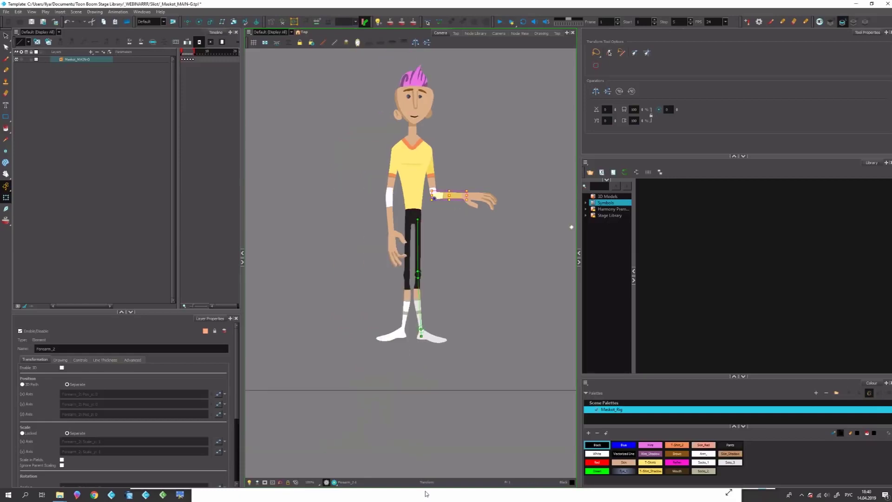
Step: Switch to the Photos viewer, look at the Rick model sheet and the sketched child turnaround, and close the child turnaround
{"action": "left_click", "coordinate": [427, 492]}
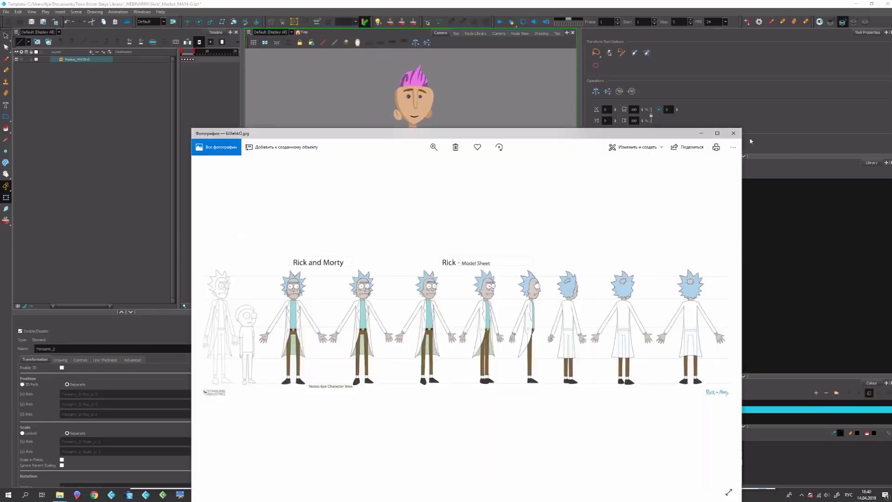
{"action": "left_click_drag", "start_coordinate": [665, 139], "coordinate": [606, 81]}
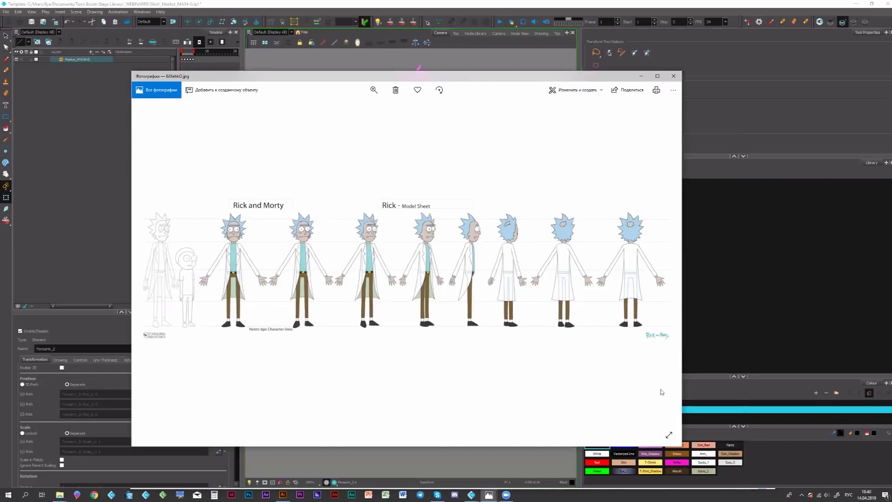
{"action": "left_click", "coordinate": [489, 495]}
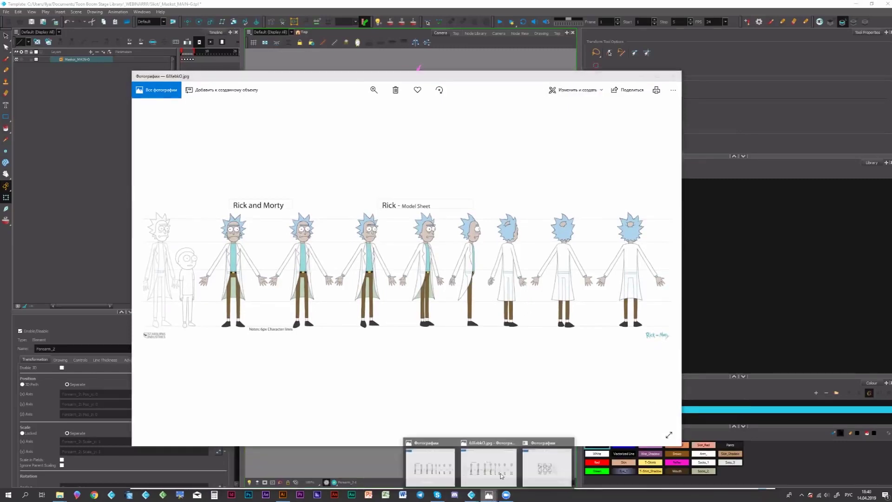
{"action": "left_click", "coordinate": [541, 474]}
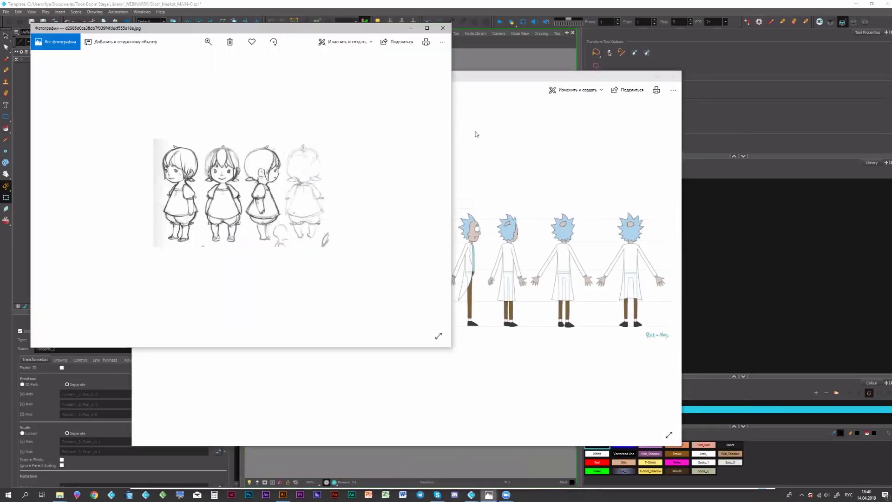
{"action": "left_click", "coordinate": [443, 28]}
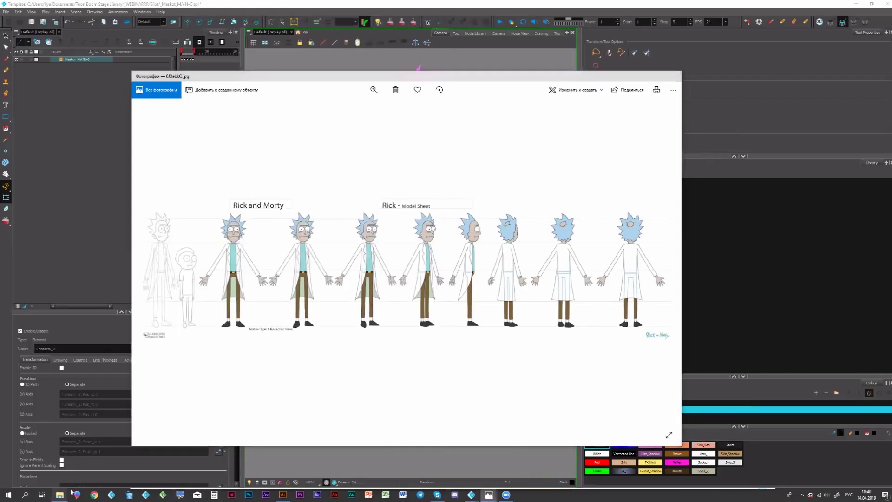
Step: Switch to the Webinar folder in File Explorer and select the line-art character group lineup image
{"action": "mouse_move", "coordinate": [59, 494]}
{"action": "left_click", "coordinate": [481, 470]}
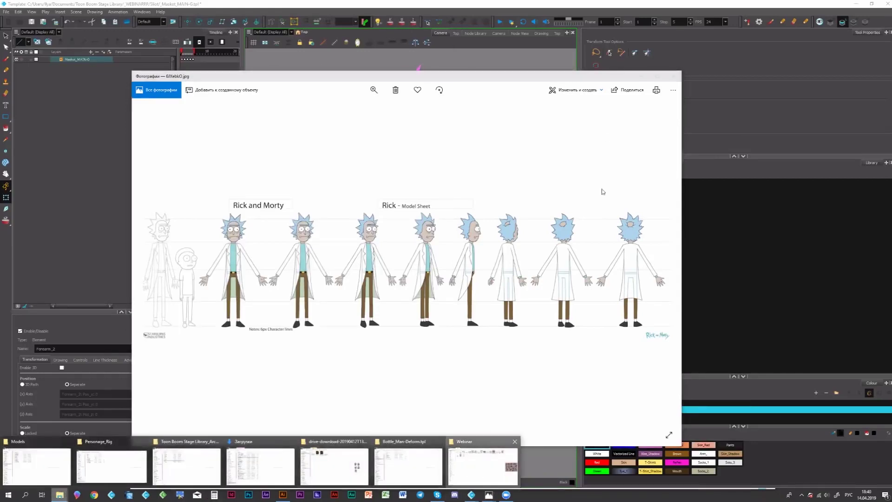
{"action": "left_click", "coordinate": [625, 53]}
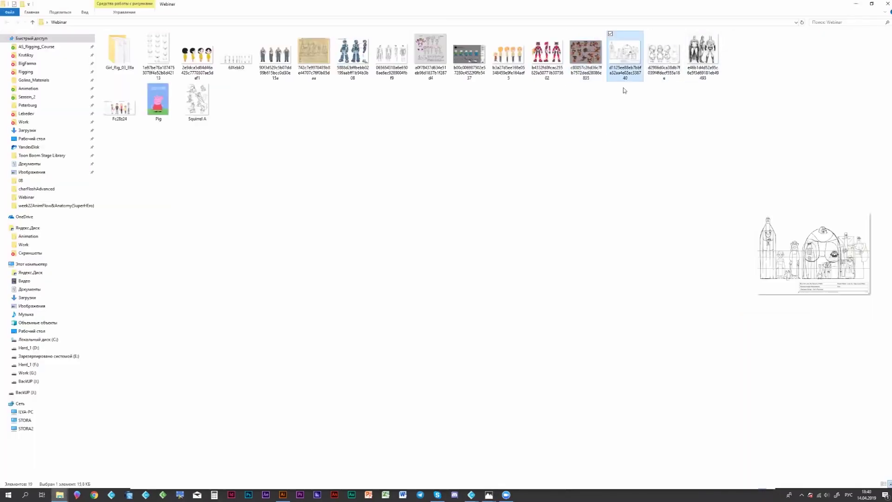
Step: Open the line-art character group lineup in an enlarged viewer, examine its proportions, and close it along with the Rick model sheet
{"action": "double_click", "coordinate": [628, 74]}
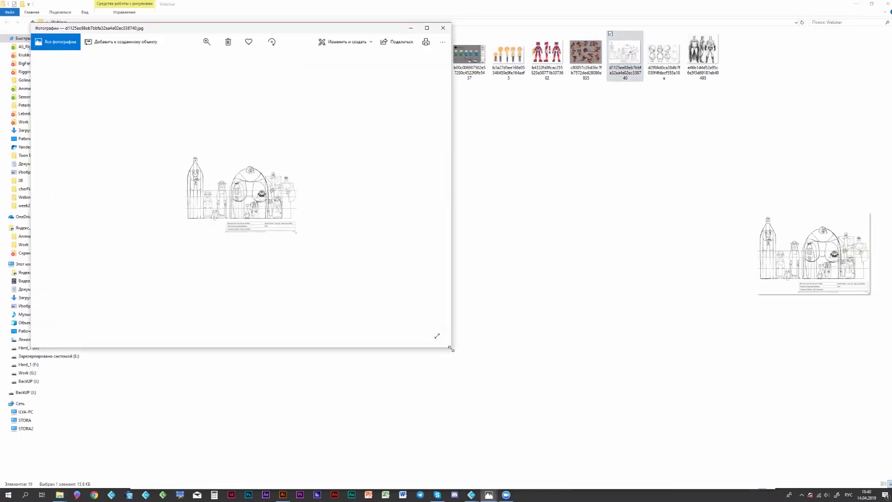
{"action": "left_click_drag", "start_coordinate": [450, 348], "coordinate": [736, 473]}
{"action": "scroll", "coordinate": [412, 260], "scroll_direction": "up", "scroll_amount": 1}
{"action": "scroll", "coordinate": [366, 259], "scroll_direction": "down", "scroll_amount": 1}
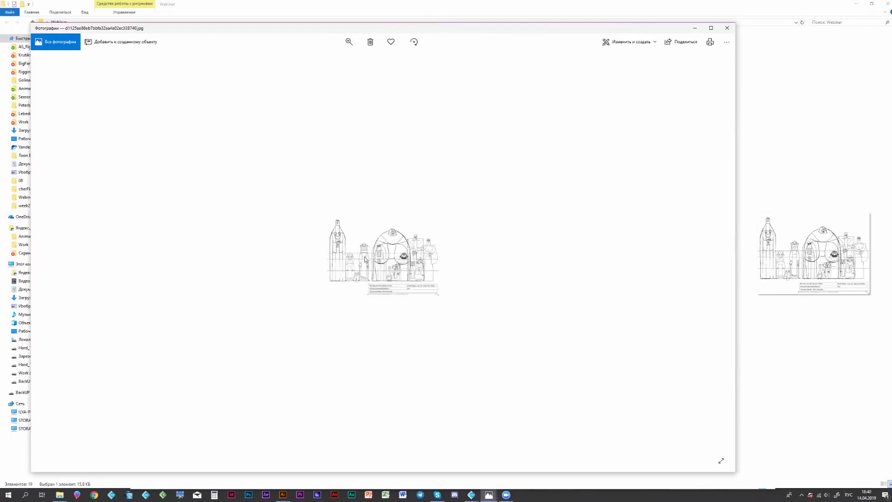
{"action": "scroll", "coordinate": [369, 239], "scroll_direction": "up", "scroll_amount": 5}
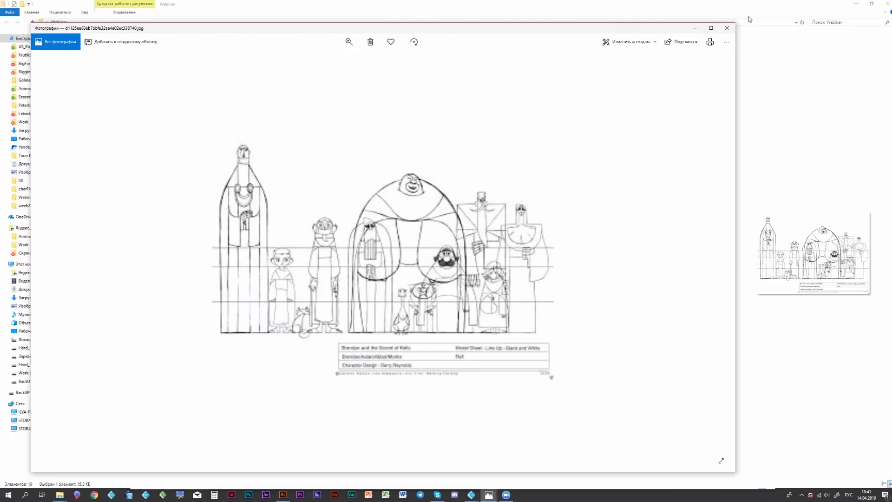
{"action": "left_click", "coordinate": [728, 28]}
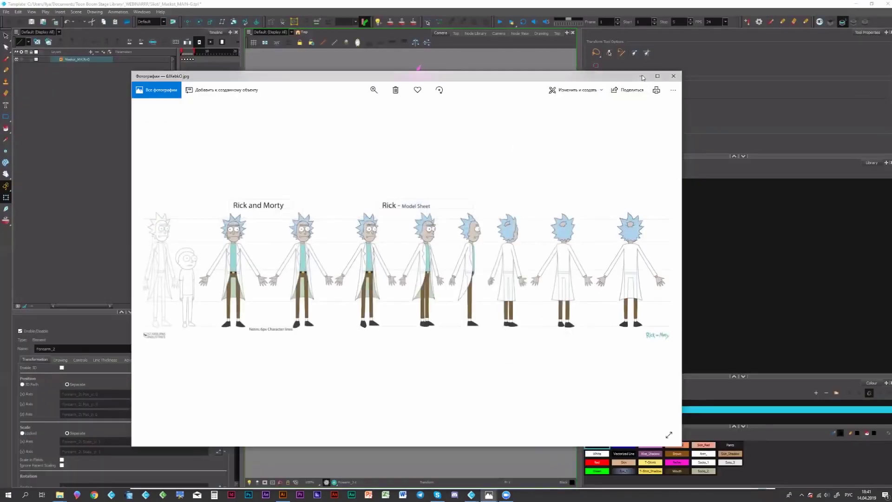
{"action": "left_click", "coordinate": [674, 76]}
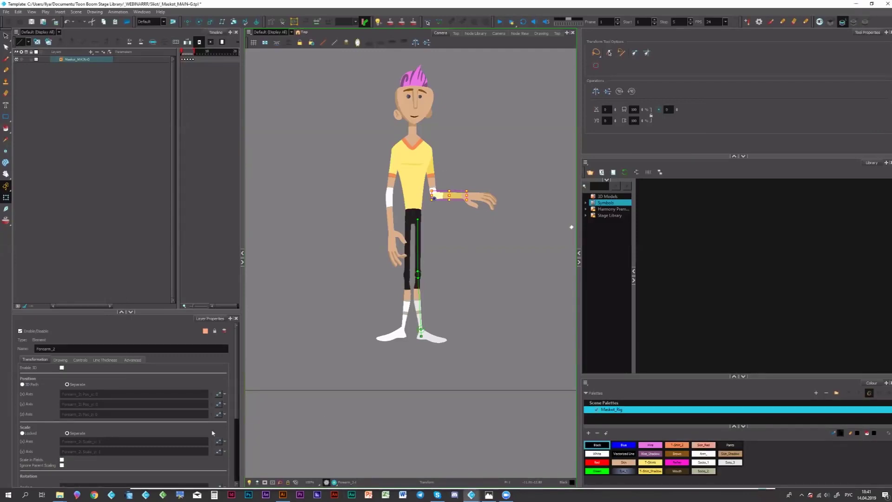
Step: Enable modification rights for the Stage Library, expand its folders, and widen the folder list
{"action": "left_click", "coordinate": [607, 215]}
{"action": "right_click", "coordinate": [606, 217]}
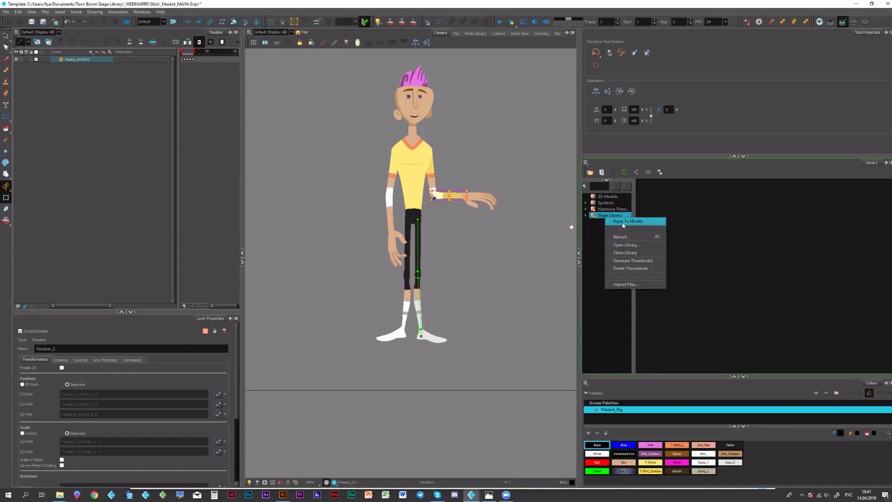
{"action": "left_click", "coordinate": [614, 224]}
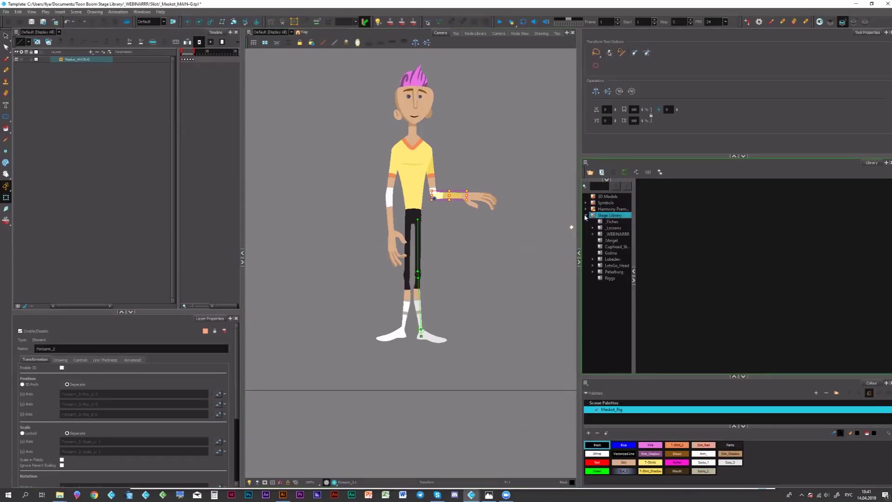
{"action": "left_click", "coordinate": [587, 216]}
{"action": "left_click_drag", "start_coordinate": [634, 240], "coordinate": [653, 240]}
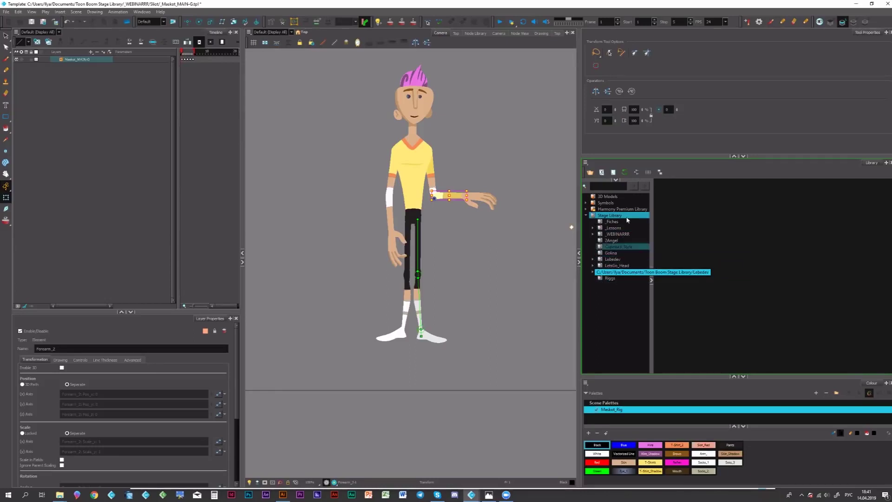
Step: Open the Anubis_Rig template from the Stage Library's webinar folder for editing
{"action": "left_click", "coordinate": [627, 235]}
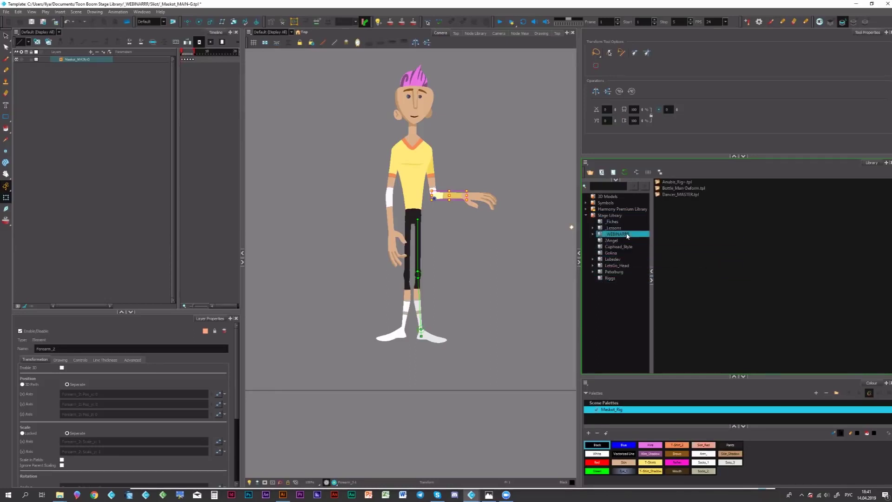
{"action": "right_click", "coordinate": [696, 185]}
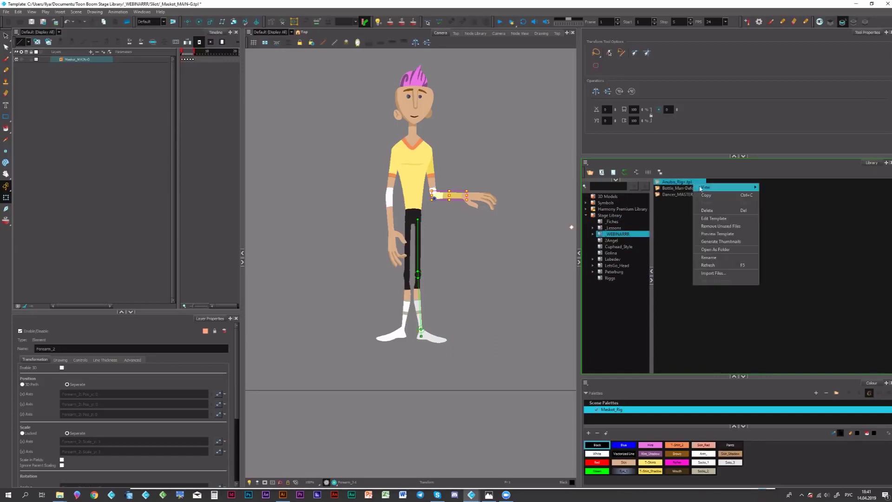
{"action": "left_click", "coordinate": [723, 218]}
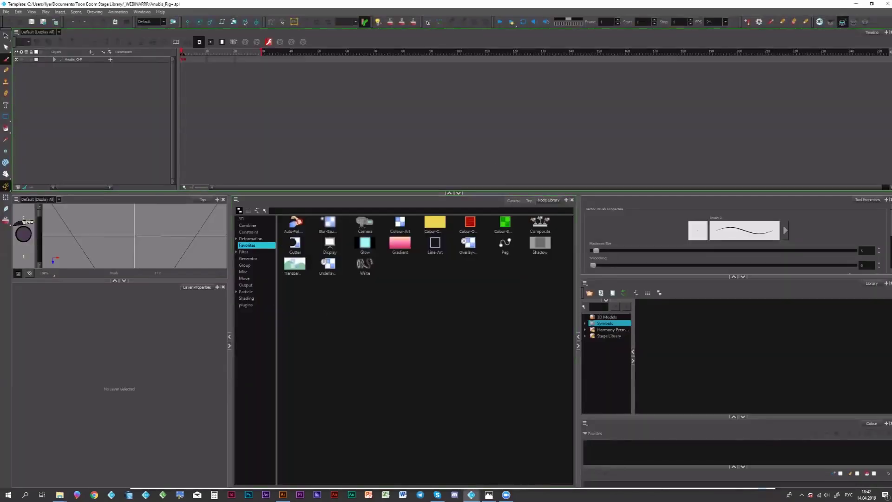
Step: Show the Camera view and shrink the timeline so the Anubis character has more room
{"action": "left_click_drag", "start_coordinate": [338, 192], "coordinate": [330, 278]}
{"action": "left_click", "coordinate": [513, 281]}
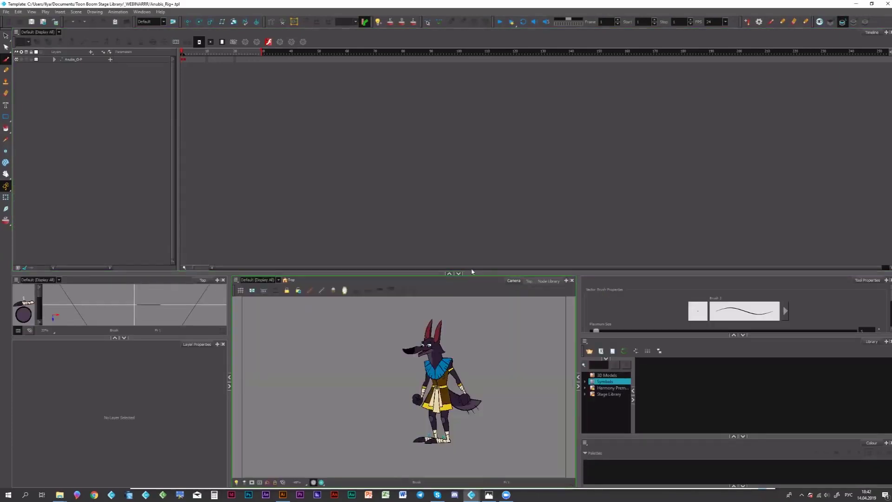
{"action": "left_click_drag", "start_coordinate": [459, 171], "coordinate": [459, 149]}
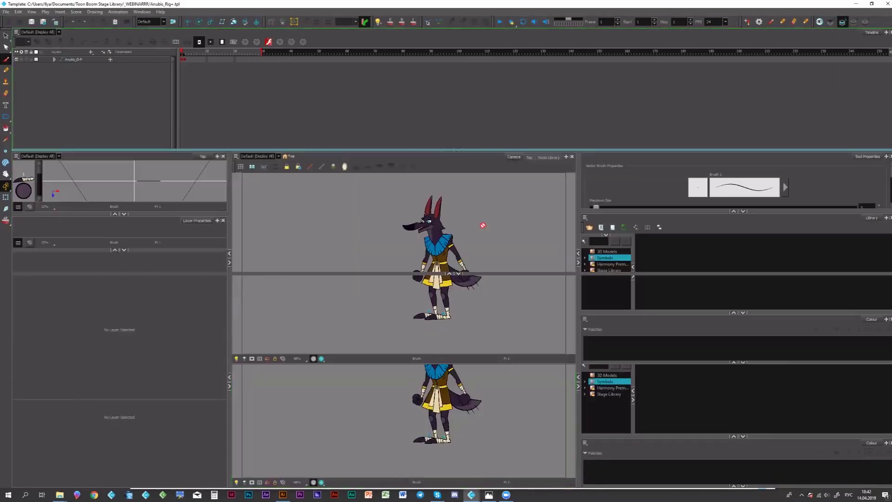
Step: Select the whole Anubis character and display its deformation controls for a closer look at the rig
{"action": "left_click", "coordinate": [6, 36]}
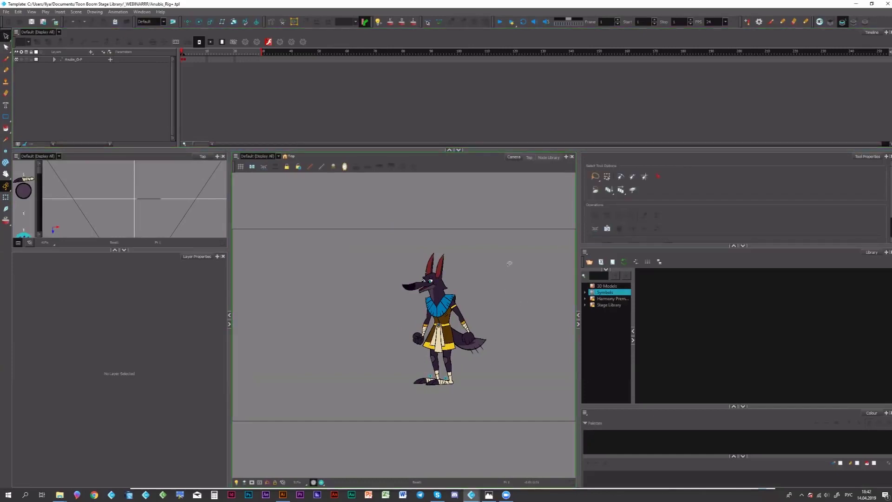
{"action": "left_click_drag", "start_coordinate": [294, 287], "coordinate": [562, 308]}
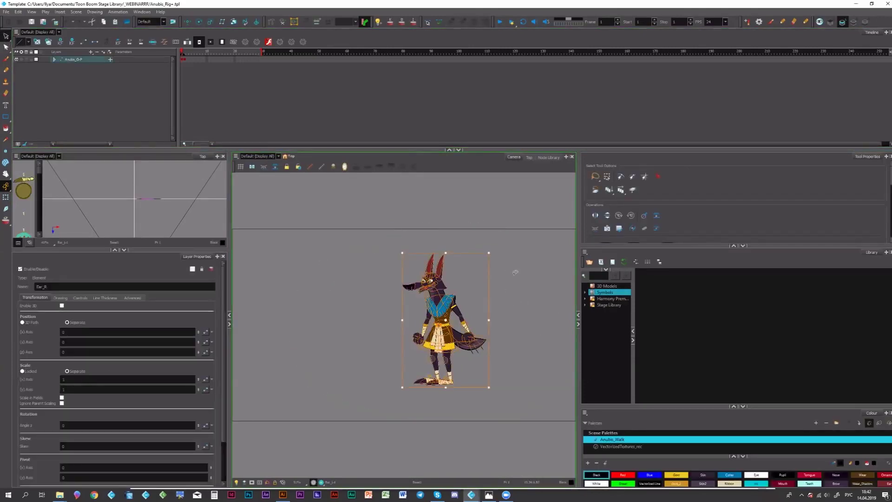
{"action": "left_click", "coordinate": [520, 235]}
{"action": "left_click_drag", "start_coordinate": [406, 450], "coordinate": [531, 369]}
{"action": "key", "text": "Escape"}
{"action": "mouse_move", "coordinate": [448, 333]}
{"action": "left_mouse_down"}
{"action": "mouse_move", "coordinate": [458, 343]}
{"action": "mouse_move", "coordinate": [457, 325]}
{"action": "mouse_move", "coordinate": [447, 331]}
{"action": "left_mouse_up"}
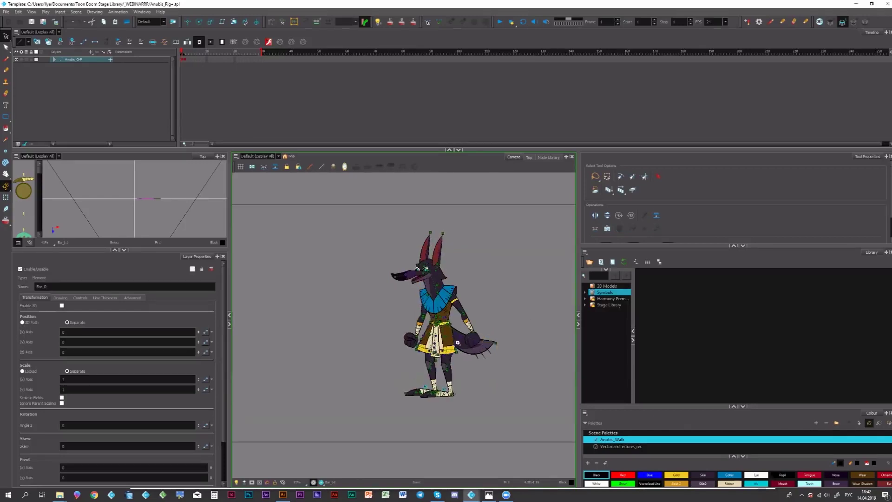
{"action": "scroll", "coordinate": [455, 344], "scroll_direction": "up", "scroll_amount": 3}
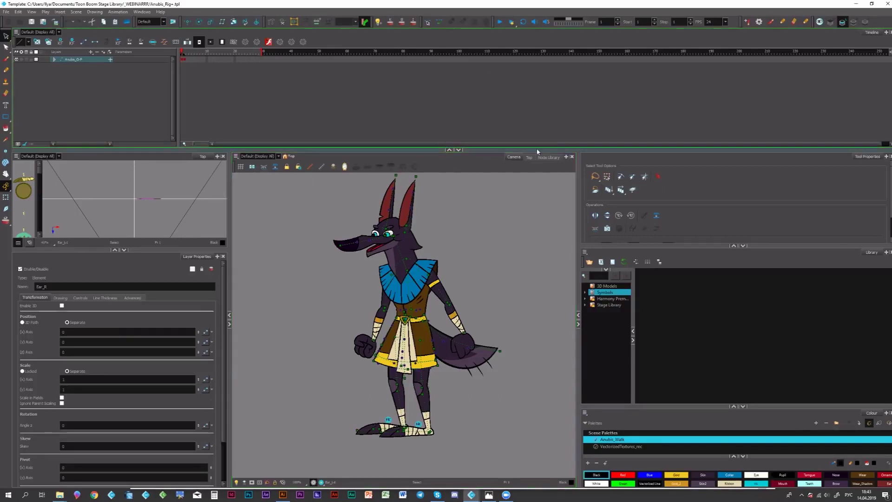
Step: Add a Node View beside the Node Library, enter the Anubis_G_1 group, and enlarge the view to full screen
{"action": "left_click", "coordinate": [549, 157]}
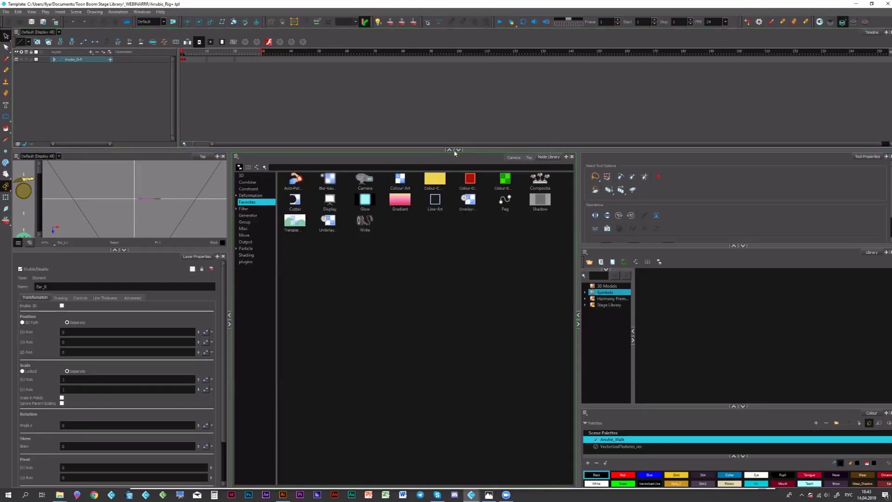
{"action": "left_click", "coordinate": [566, 157]}
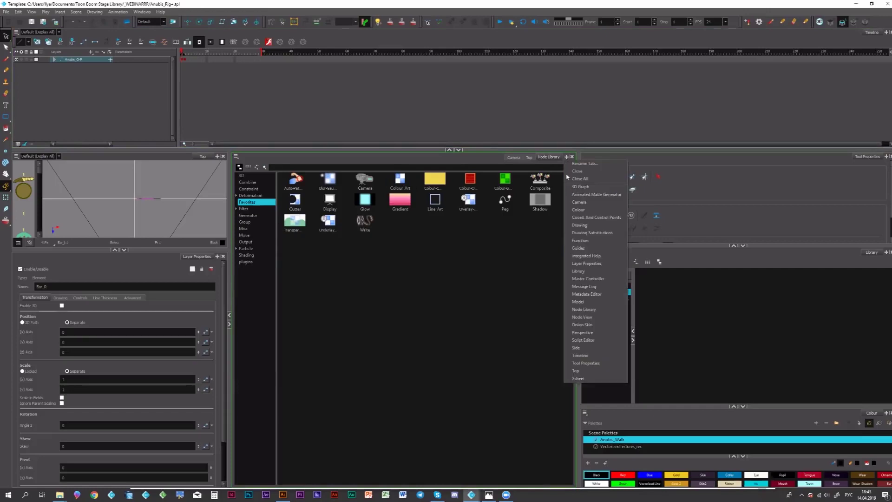
{"action": "left_click", "coordinate": [597, 318]}
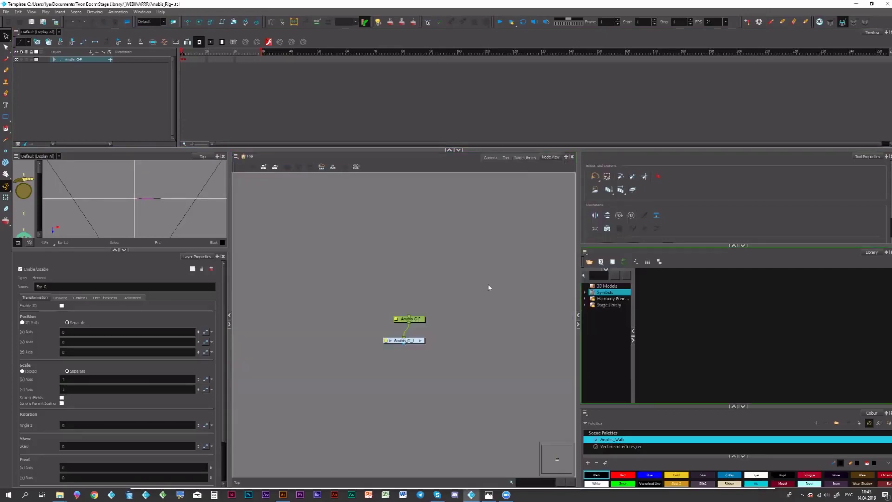
{"action": "left_click", "coordinate": [422, 342]}
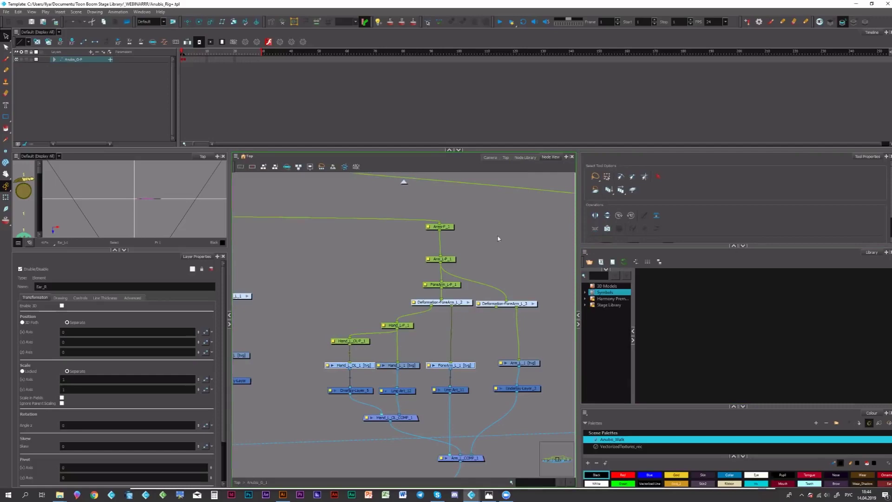
{"action": "key", "text": "ctrl+f"}
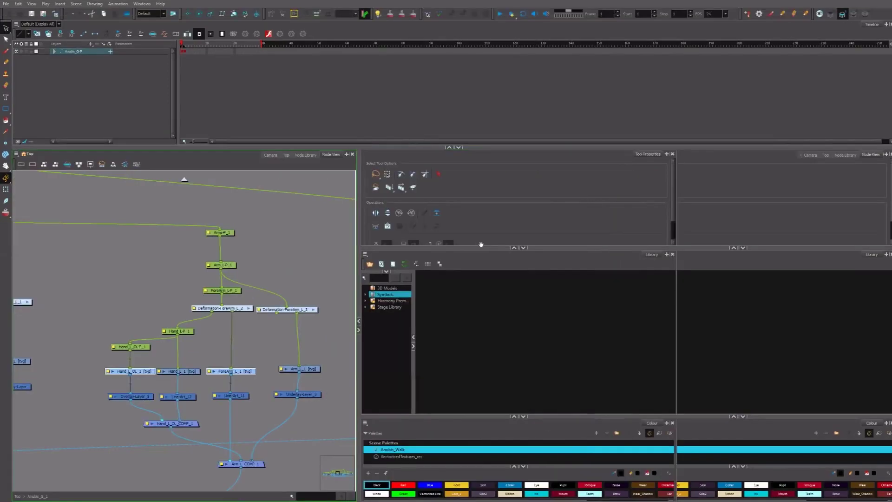
{"action": "key", "text": "grave"}
Step: Examine the whole Anubis node network, from the leg and arm branches across to the head and eye branches
{"action": "scroll", "coordinate": [535, 254], "scroll_direction": "down", "scroll_amount": 2}
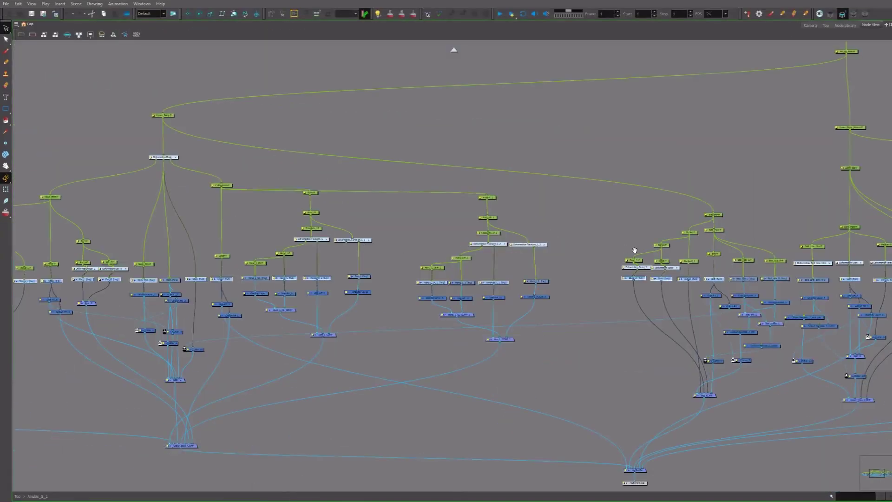
{"action": "scroll", "coordinate": [622, 250], "scroll_direction": "down", "scroll_amount": 2}
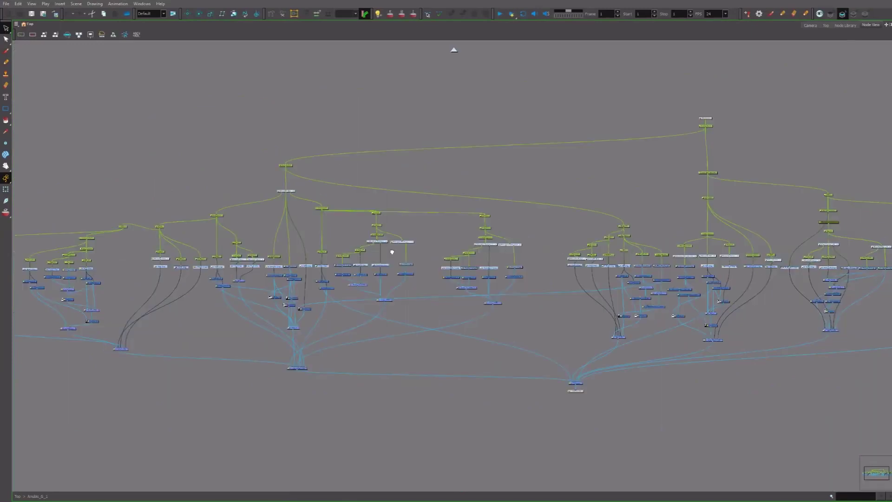
{"action": "scroll", "coordinate": [392, 252], "scroll_direction": "down", "scroll_amount": 2}
{"action": "left_click_drag", "start_coordinate": [585, 247], "coordinate": [515, 250]}
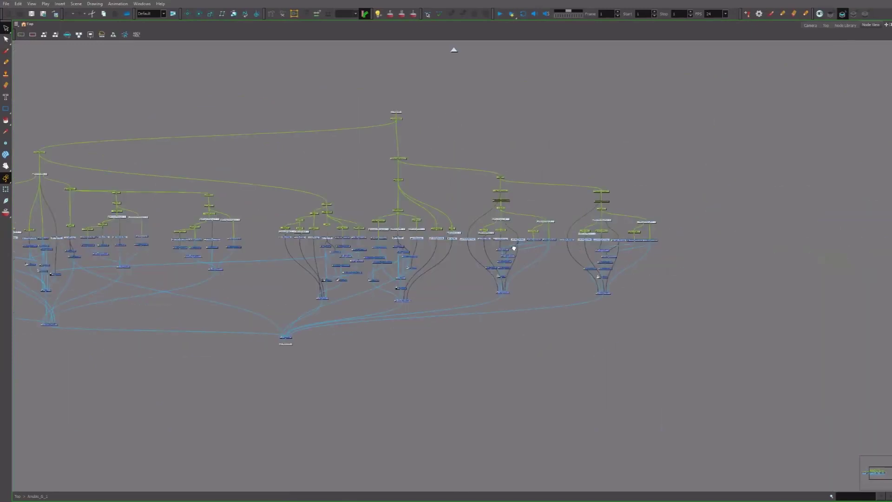
{"action": "left_click_drag", "start_coordinate": [124, 263], "coordinate": [447, 263]}
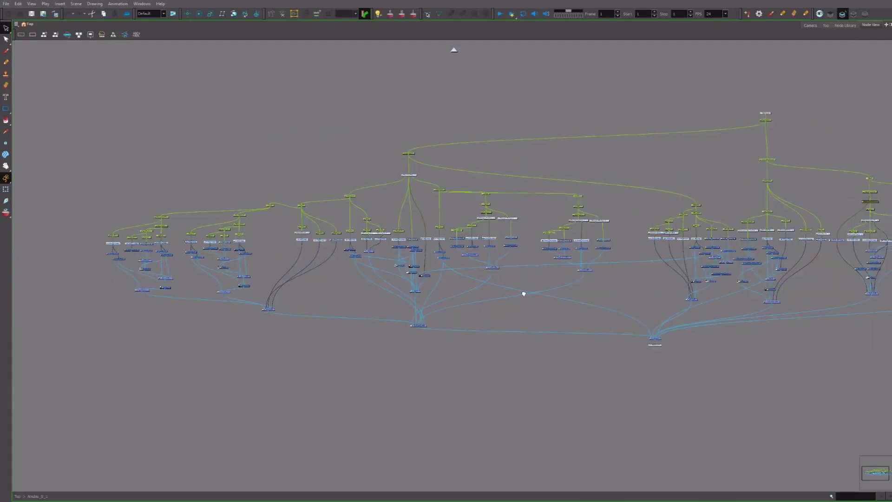
{"action": "left_click_drag", "start_coordinate": [522, 293], "coordinate": [411, 292]}
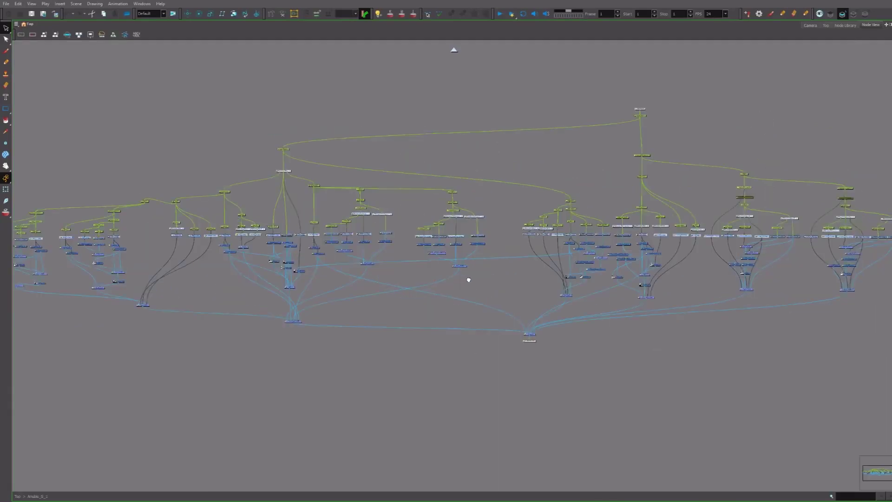
{"action": "left_click_drag", "start_coordinate": [544, 289], "coordinate": [463, 279]}
{"action": "left_click_drag", "start_coordinate": [521, 279], "coordinate": [625, 286]}
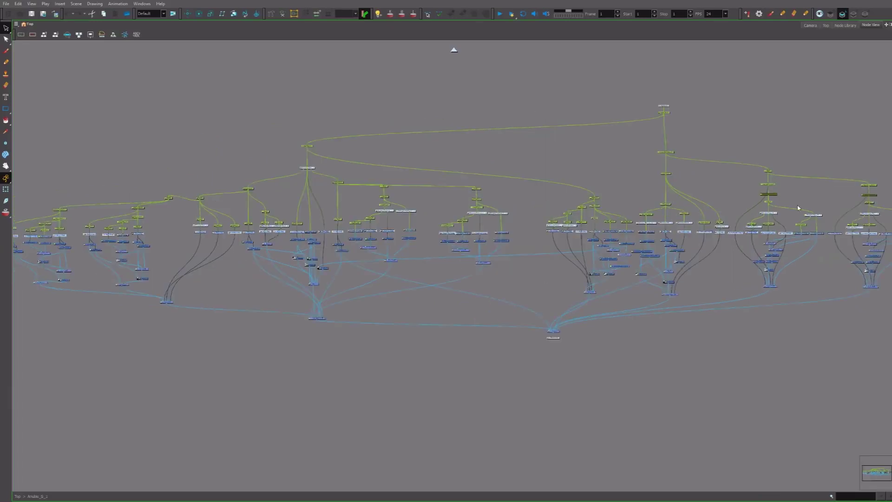
{"action": "left_click_drag", "start_coordinate": [257, 130], "coordinate": [293, 133]}
{"action": "left_click_drag", "start_coordinate": [38, 240], "coordinate": [31, 239]}
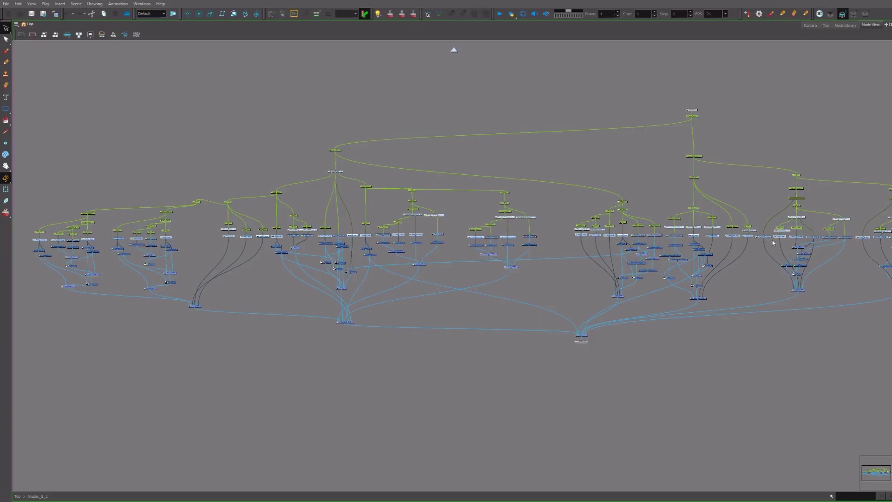
{"action": "left_click_drag", "start_coordinate": [641, 239], "coordinate": [480, 237]}
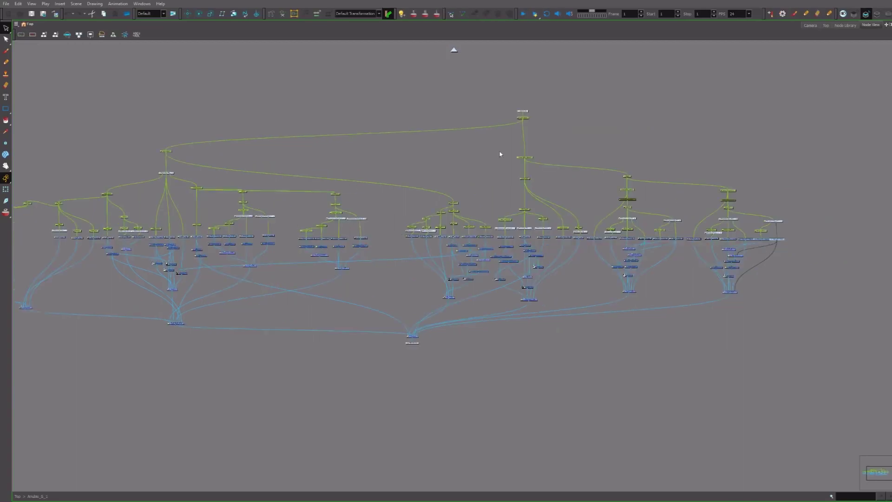
{"action": "left_click_drag", "start_coordinate": [500, 154], "coordinate": [690, 218]}
{"action": "left_click_drag", "start_coordinate": [540, 189], "coordinate": [348, 189]}
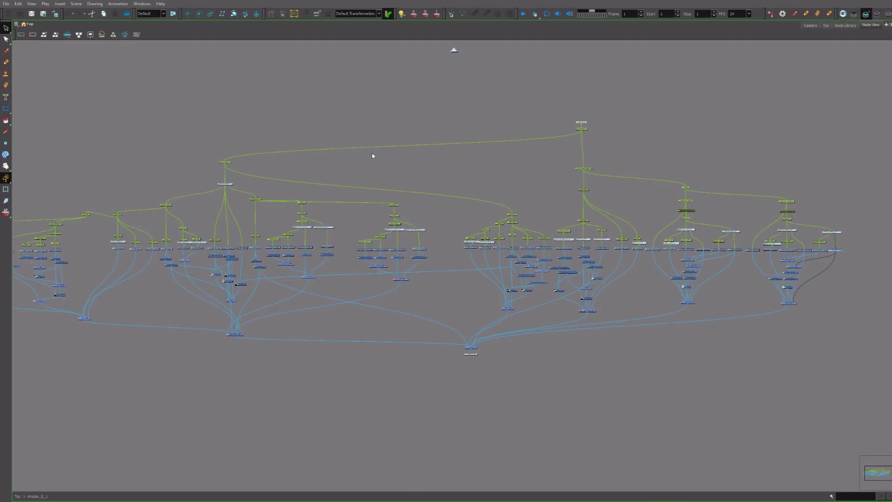
Step: Select the body and arm deformation groups in turn to inspect their connections, and return to the Camera view
{"action": "left_click", "coordinate": [226, 185]}
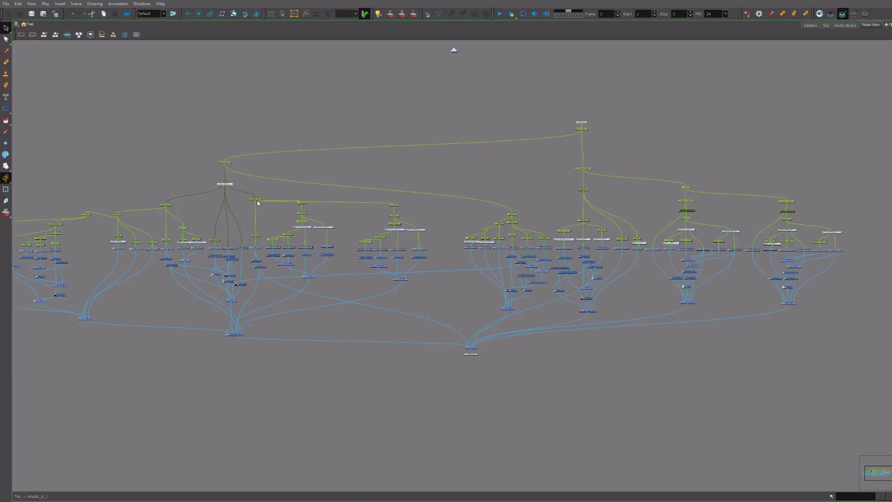
{"action": "left_click", "coordinate": [324, 228]}
{"action": "left_click", "coordinate": [302, 226]}
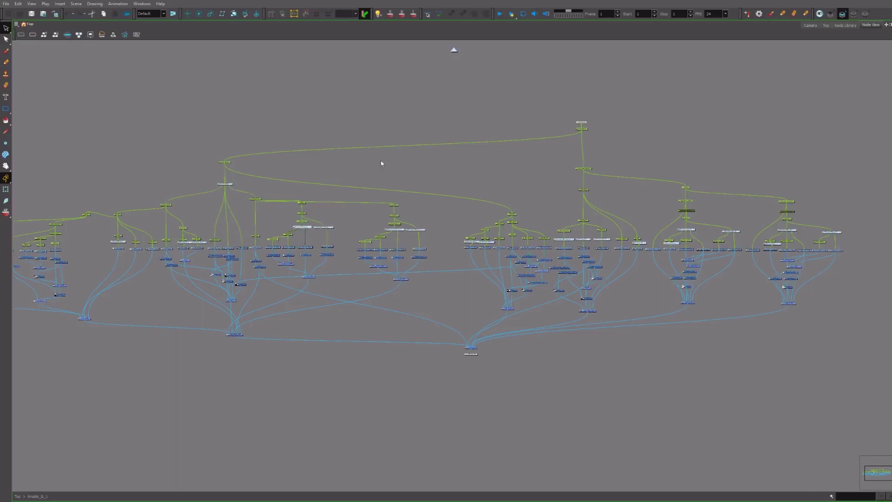
{"action": "left_click", "coordinate": [837, 26]}
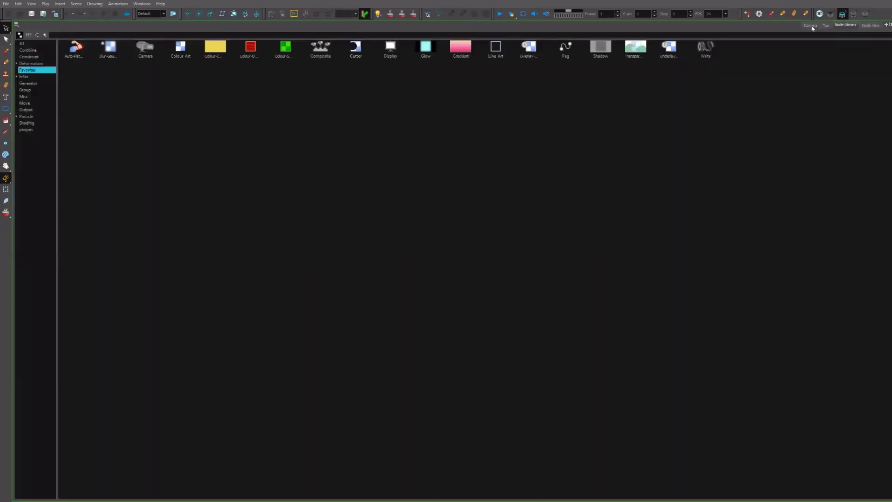
{"action": "left_click", "coordinate": [811, 26]}
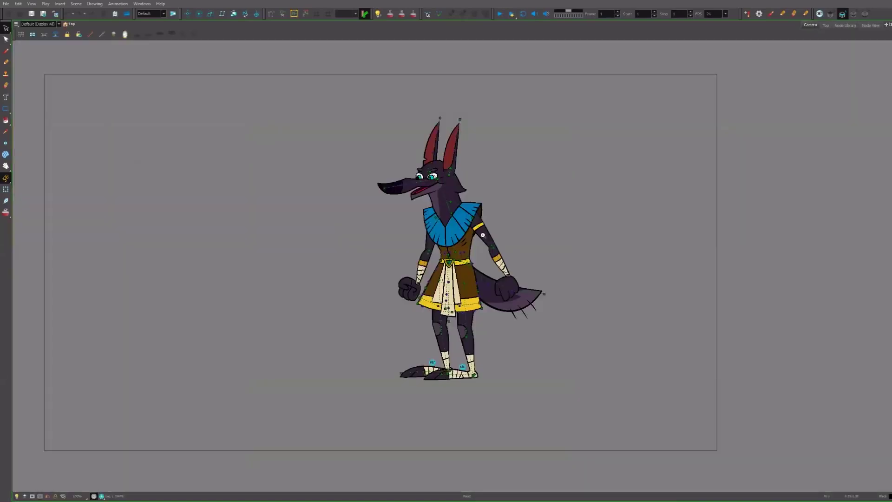
Step: Bend the Anubis tail into an upward curve using its deformation curve points
{"action": "scroll", "coordinate": [484, 235], "scroll_direction": "up", "scroll_amount": 3}
{"action": "scroll", "coordinate": [518, 328], "scroll_direction": "up", "scroll_amount": 2}
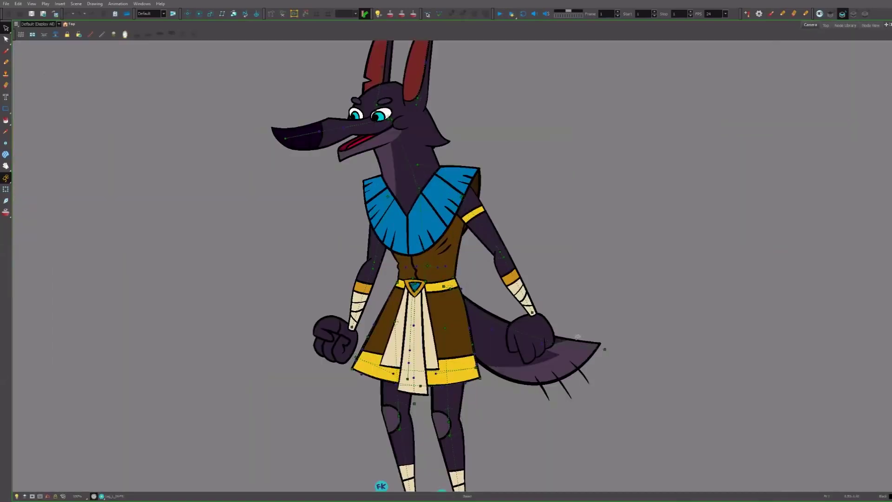
{"action": "left_click", "coordinate": [6, 190]}
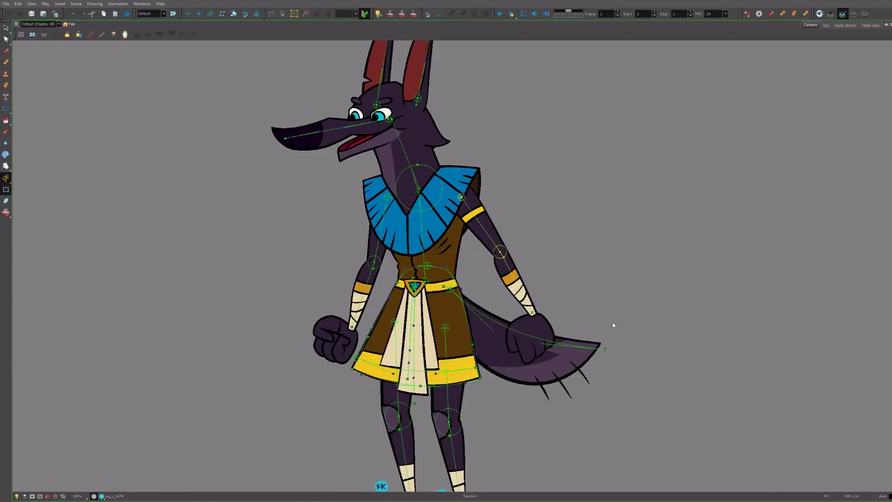
{"action": "left_click_drag", "start_coordinate": [613, 326], "coordinate": [564, 296]}
{"action": "left_click_drag", "start_coordinate": [591, 400], "coordinate": [541, 226]}
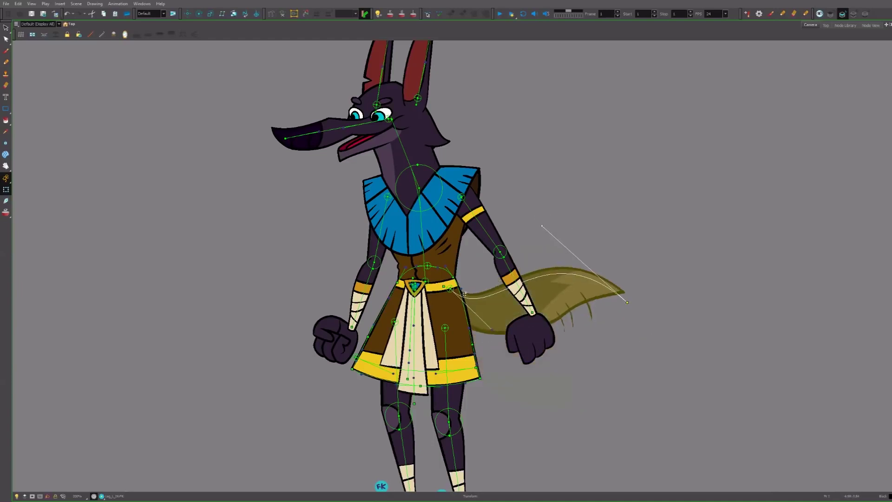
{"action": "left_click", "coordinate": [487, 301]}
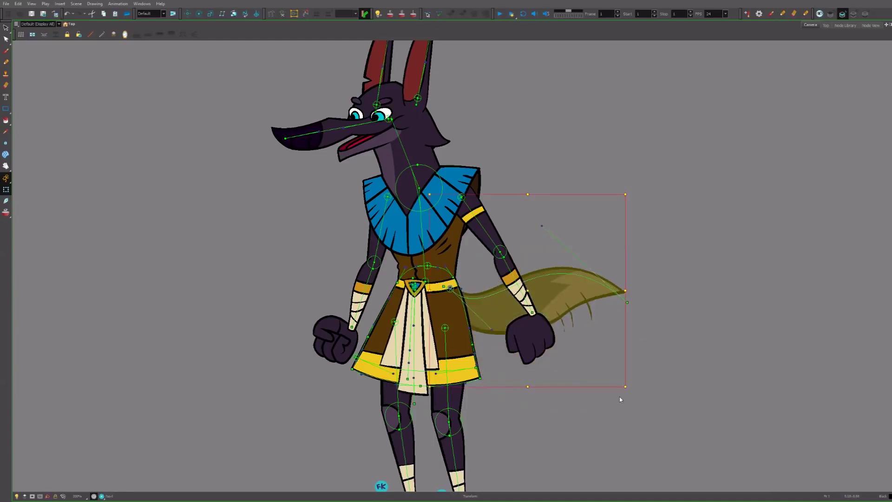
{"action": "left_click_drag", "start_coordinate": [627, 393], "coordinate": [514, 251]}
{"action": "key", "text": "ctrl+z"}
{"action": "key", "text": "ctrl+z"}
{"action": "key", "text": "ctrl+z"}
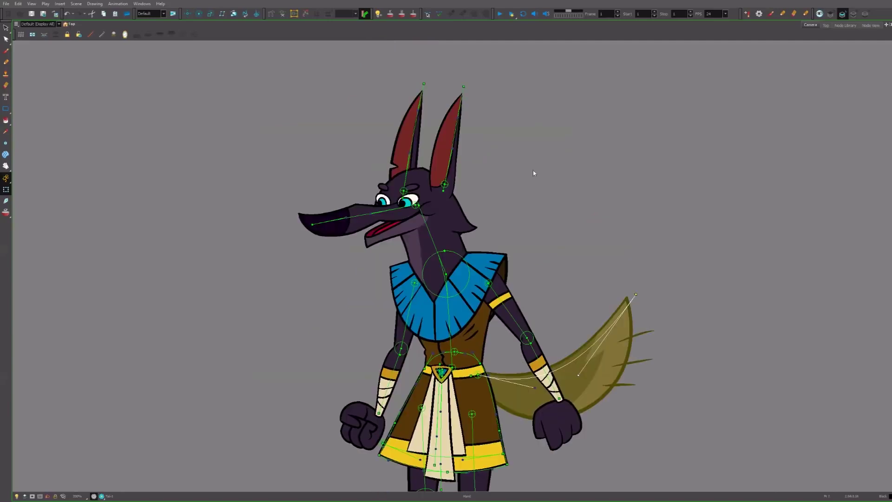
Step: Reshape the ear at the back of the head and raise the tip of the snout through their deformers
{"action": "left_click_drag", "start_coordinate": [444, 168], "coordinate": [470, 243]}
{"action": "left_click_drag", "start_coordinate": [489, 163], "coordinate": [465, 154]}
{"action": "left_click_drag", "start_coordinate": [365, 265], "coordinate": [381, 181]}
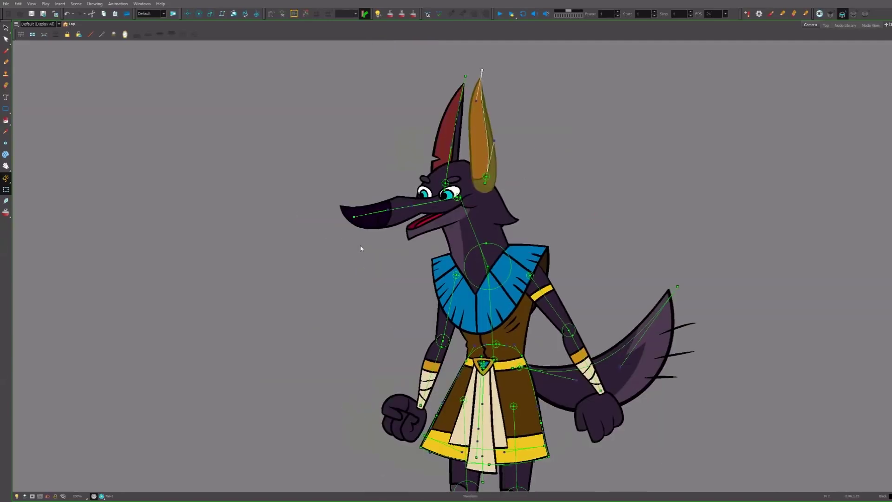
{"action": "mouse_move", "coordinate": [355, 216]}
{"action": "left_mouse_down"}
{"action": "mouse_move", "coordinate": [354, 190]}
{"action": "mouse_move", "coordinate": [349, 215]}
{"action": "mouse_move", "coordinate": [349, 205]}
{"action": "left_mouse_up"}
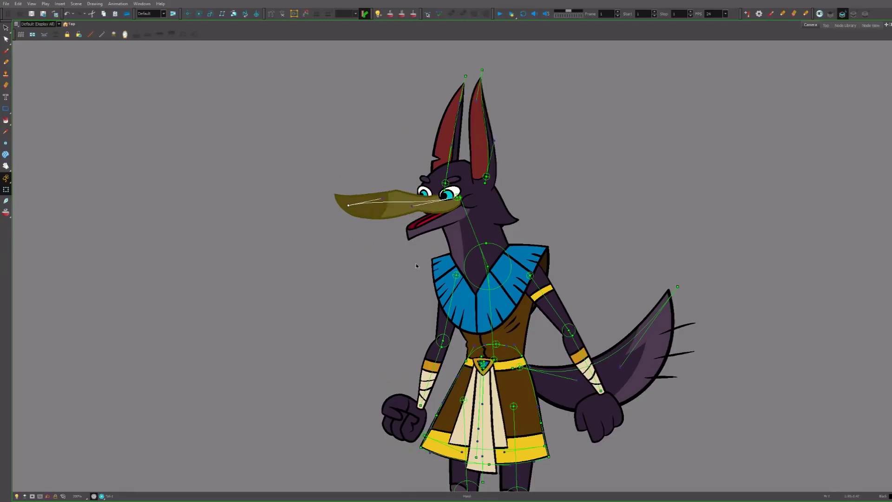
Step: Swing the central cloth strip of the skirt sideways with its deformer, and undo the last bend
{"action": "left_click_drag", "start_coordinate": [550, 456], "coordinate": [488, 305]}
{"action": "left_click", "coordinate": [490, 310]}
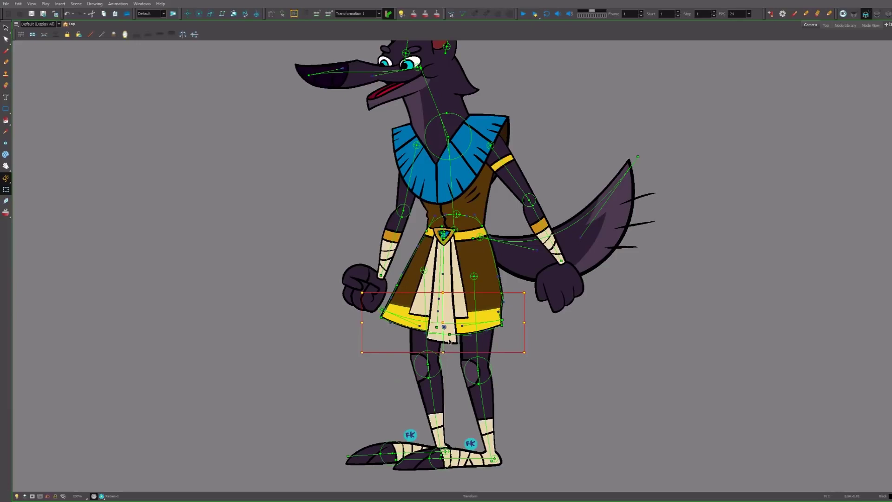
{"action": "left_click", "coordinate": [449, 341]}
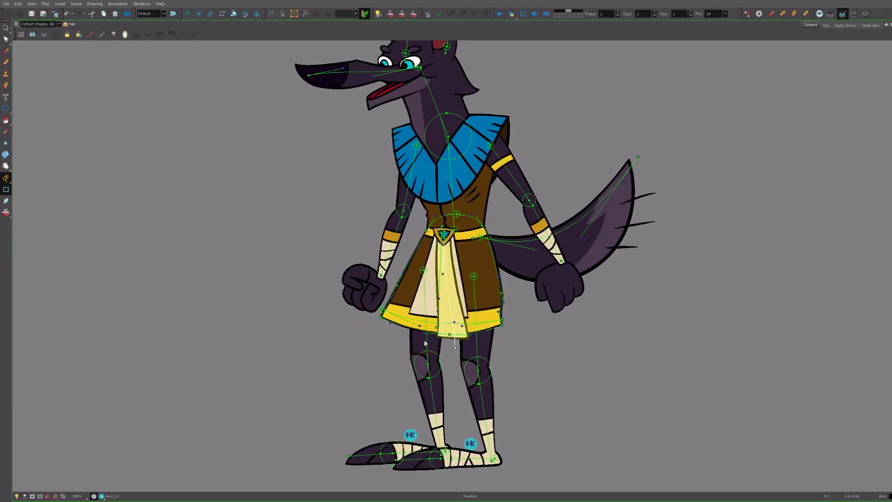
{"action": "left_click_drag", "start_coordinate": [425, 343], "coordinate": [406, 349]}
{"action": "left_click", "coordinate": [550, 364]}
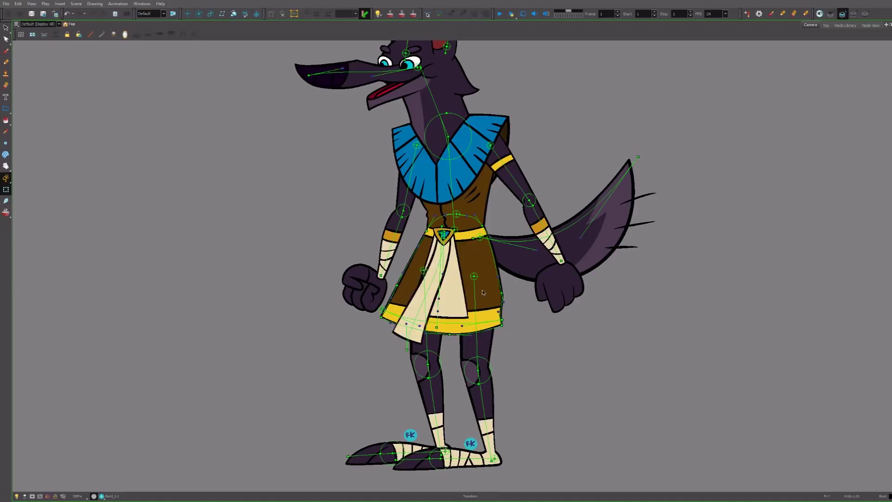
{"action": "key", "text": "ctrl+z"}
{"action": "scroll", "coordinate": [477, 186], "scroll_direction": "down", "scroll_amount": 2}
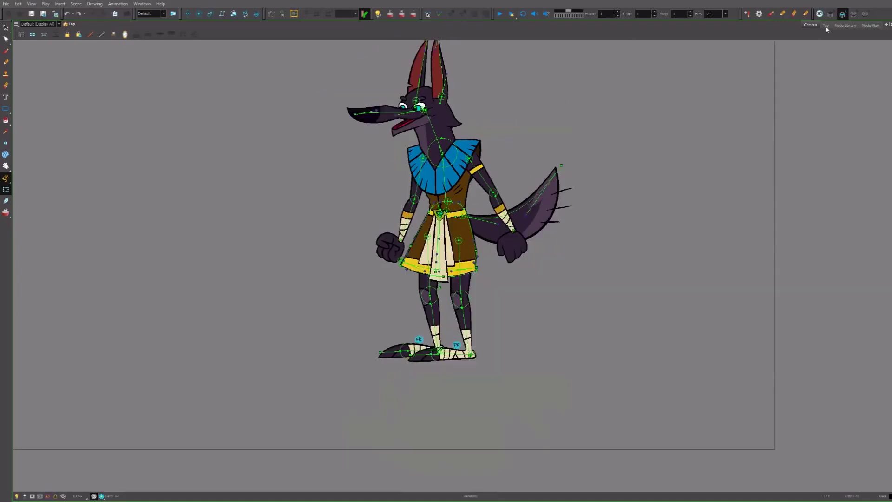
Step: Return to the Node View and examine the Anubis network from the side branches down to the final composite
{"action": "left_click", "coordinate": [846, 25]}
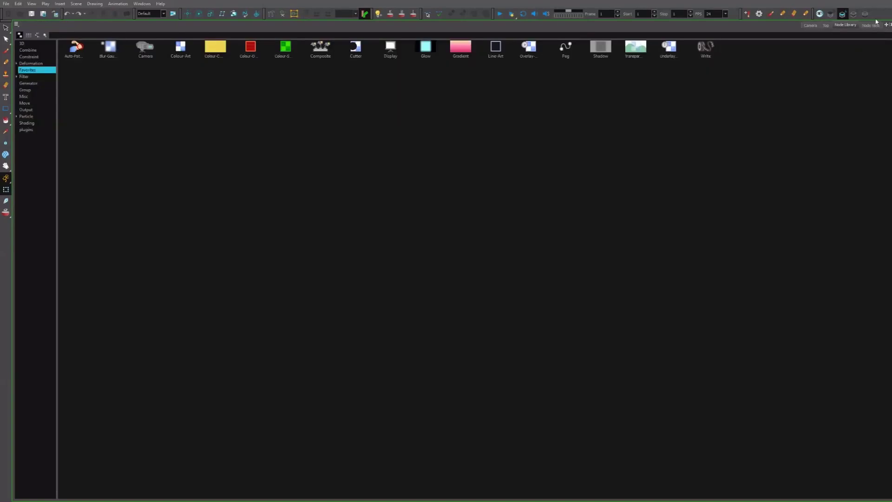
{"action": "left_click", "coordinate": [872, 25]}
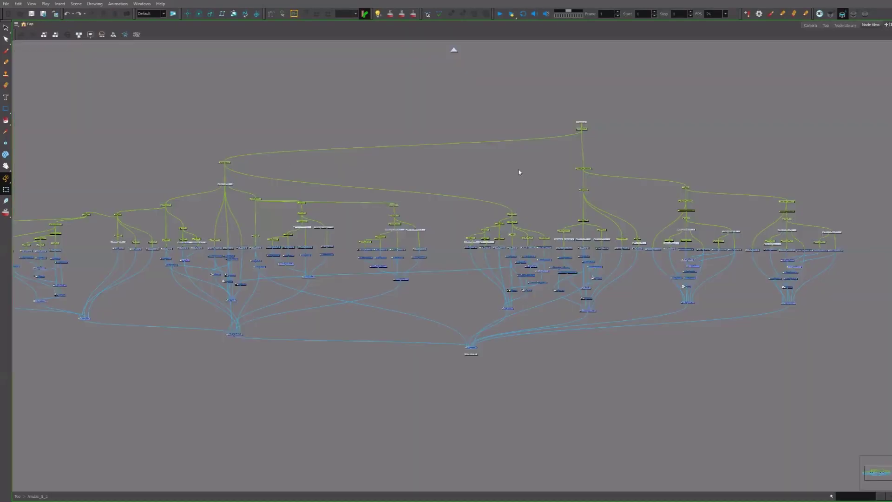
{"action": "left_click_drag", "start_coordinate": [315, 146], "coordinate": [506, 140]}
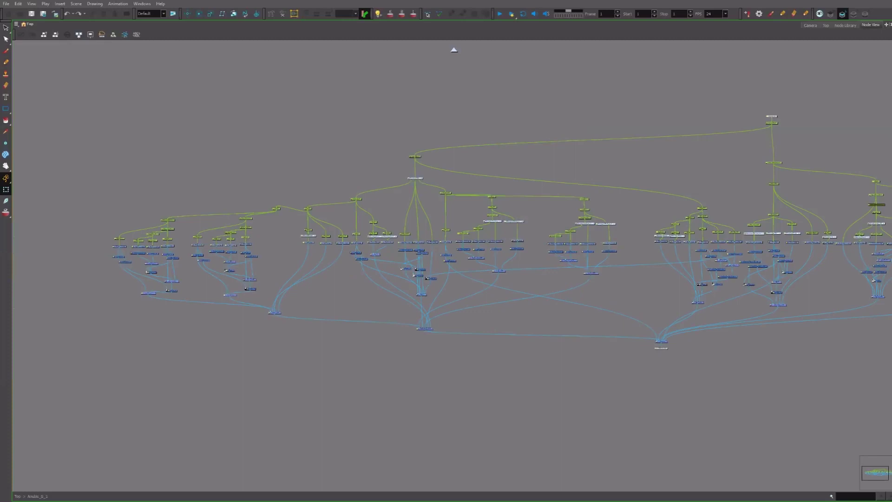
{"action": "left_click_drag", "start_coordinate": [684, 268], "coordinate": [604, 246]}
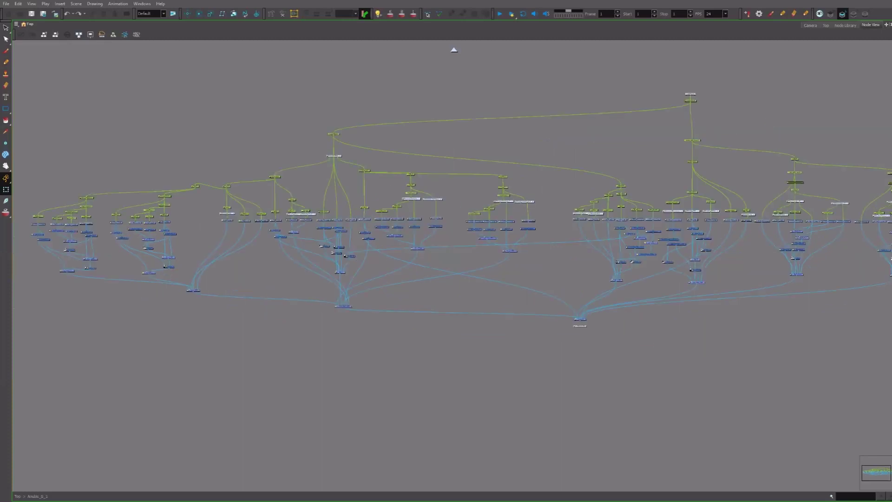
{"action": "left_click_drag", "start_coordinate": [888, 489], "coordinate": [872, 490]}
{"action": "scroll", "coordinate": [366, 101], "scroll_direction": "up", "scroll_amount": 5}
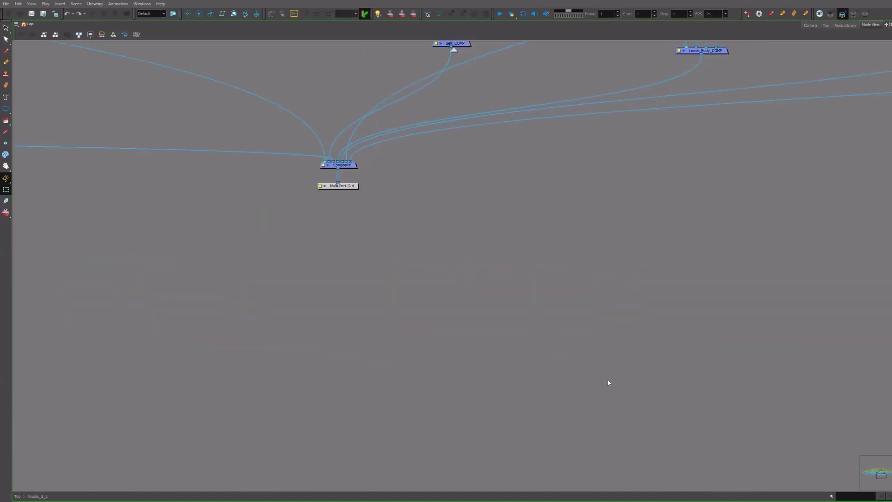
{"action": "key", "text": "super+Tab"}
{"action": "left_click", "coordinate": [620, 134]}
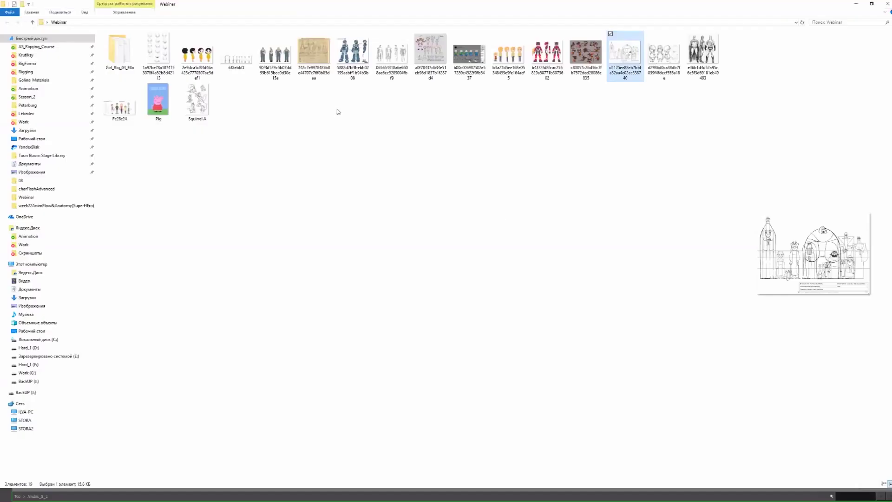
{"action": "key", "text": "super+Tab"}
{"action": "left_click", "coordinate": [423, 140]}
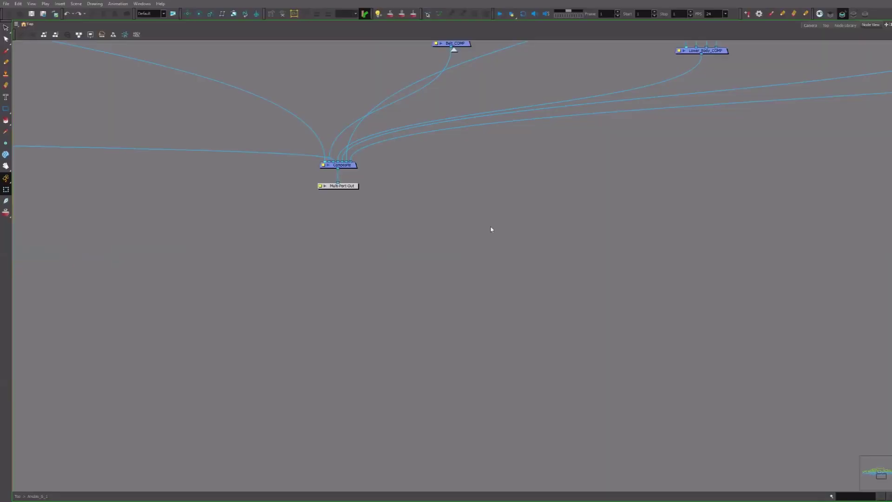
Step: Move the final Composite and Multi-Port-Out nodes lower, clear of the rest of the Anubis network
{"action": "scroll", "coordinate": [485, 228], "scroll_direction": "down", "scroll_amount": 5}
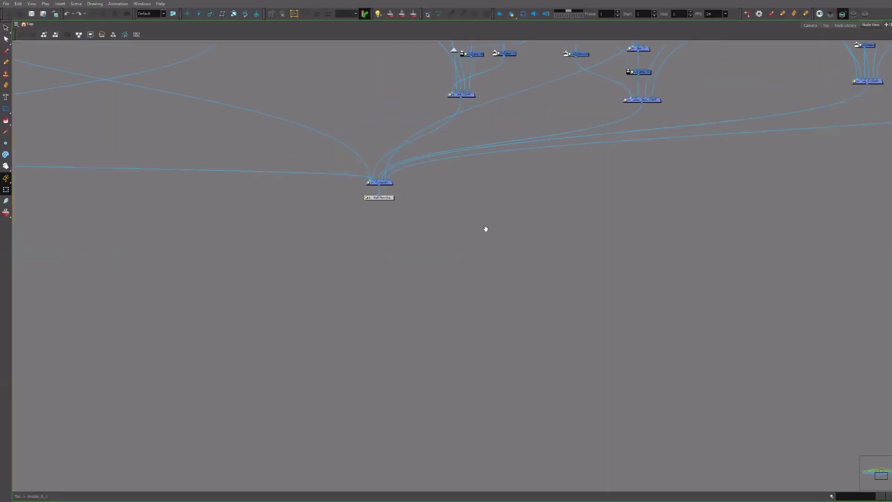
{"action": "scroll", "coordinate": [496, 227], "scroll_direction": "down", "scroll_amount": 5}
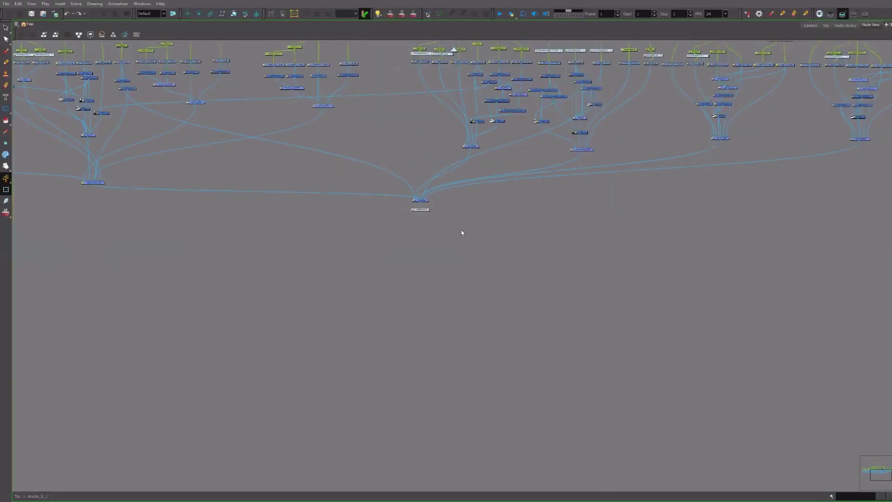
{"action": "scroll", "coordinate": [458, 304], "scroll_direction": "up", "scroll_amount": 2}
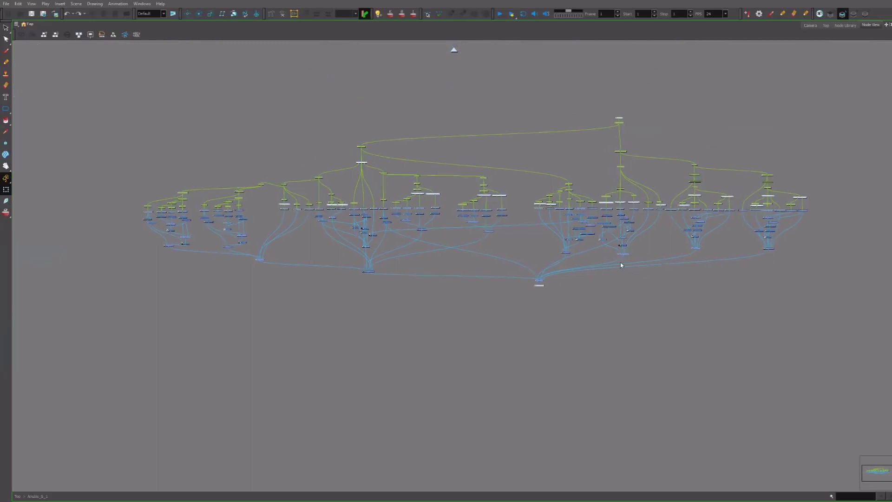
{"action": "left_click_drag", "start_coordinate": [620, 263], "coordinate": [444, 315]}
{"action": "left_click_drag", "start_coordinate": [538, 282], "coordinate": [535, 291]}
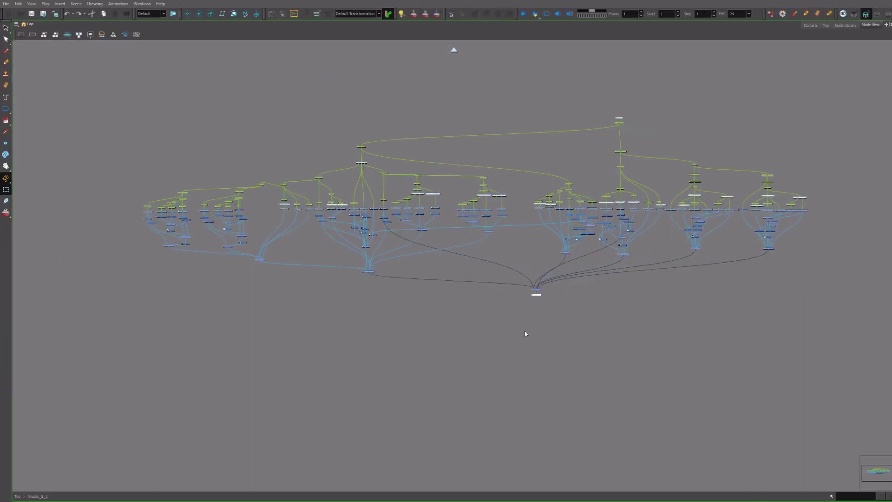
{"action": "left_click_drag", "start_coordinate": [526, 333], "coordinate": [524, 343]}
{"action": "left_click", "coordinate": [547, 263]}
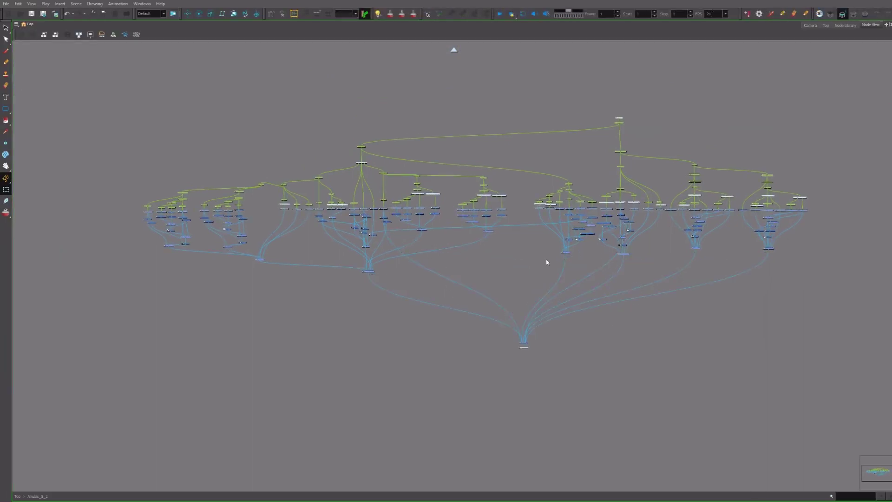
Step: Select the blue drawing and composite nodes across the whole network to highlight their connections, and clear the selection
{"action": "left_click_drag", "start_coordinate": [169, 277], "coordinate": [723, 216]}
{"action": "left_click_drag", "start_coordinate": [819, 220], "coordinate": [821, 215]}
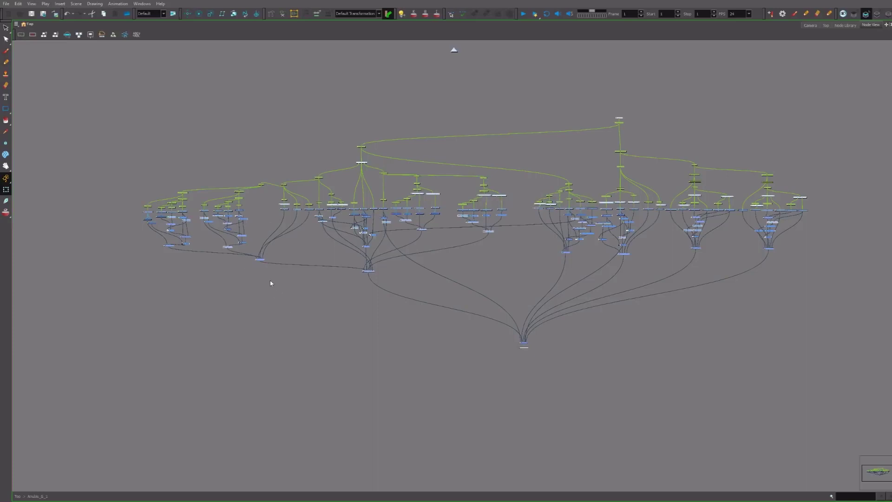
{"action": "left_click", "coordinate": [174, 280]}
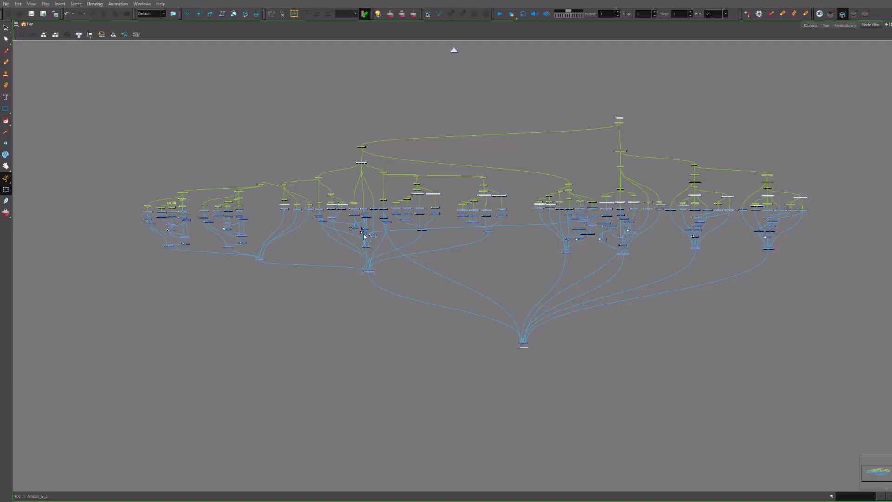
Step: Examine the upper body and arm branches up close and in the context of the whole node network
{"action": "scroll", "coordinate": [364, 236], "scroll_direction": "up", "scroll_amount": 2}
{"action": "scroll", "coordinate": [368, 238], "scroll_direction": "up", "scroll_amount": 2}
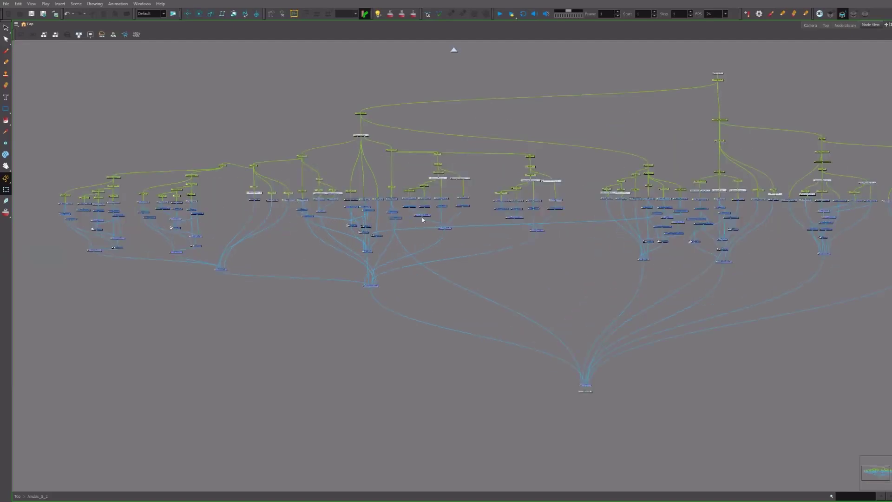
{"action": "scroll", "coordinate": [363, 218], "scroll_direction": "up", "scroll_amount": 2}
{"action": "scroll", "coordinate": [554, 262], "scroll_direction": "up", "scroll_amount": 4}
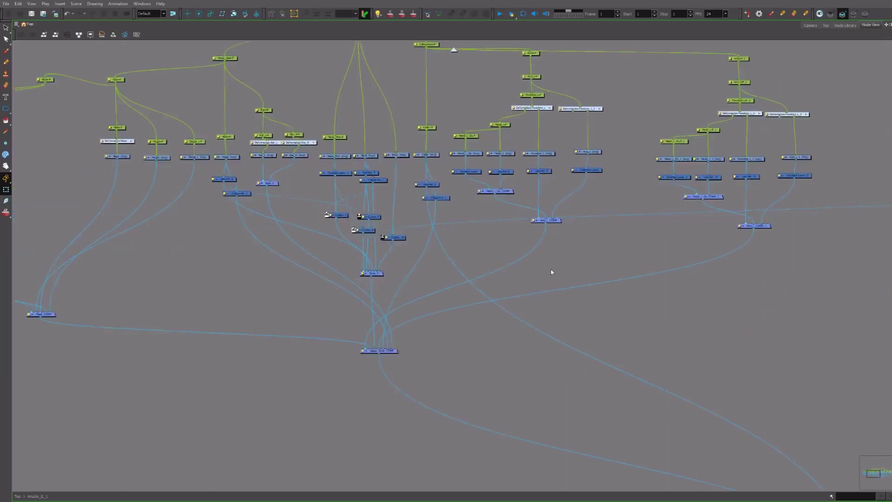
{"action": "scroll", "coordinate": [551, 272], "scroll_direction": "down", "scroll_amount": 2}
{"action": "scroll", "coordinate": [552, 272], "scroll_direction": "down", "scroll_amount": 2}
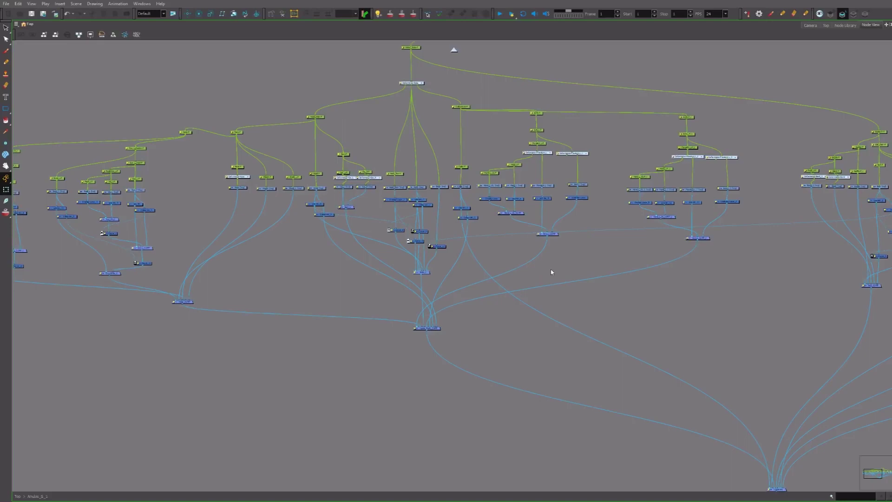
{"action": "scroll", "coordinate": [551, 273], "scroll_direction": "down", "scroll_amount": 2}
{"action": "scroll", "coordinate": [551, 278], "scroll_direction": "down", "scroll_amount": 2}
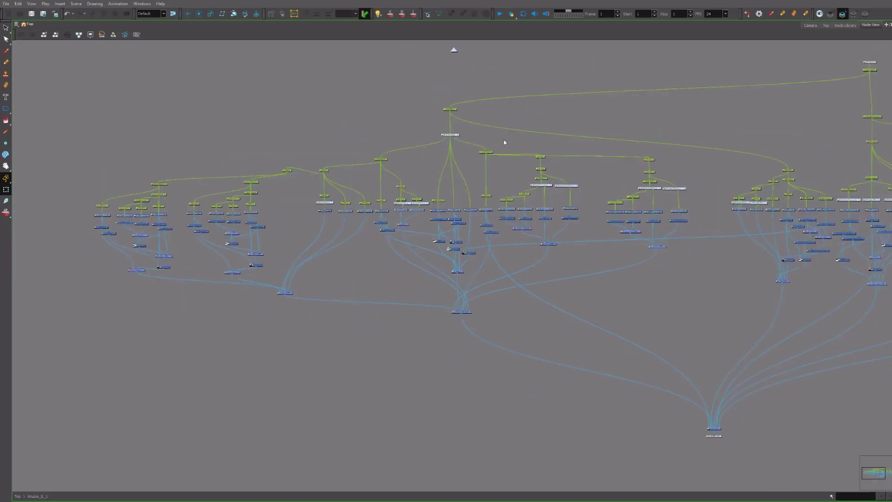
Step: Leave the Anubis group, return to the Camera view, and bend the tail-side forearm at the elbow across the torso
{"action": "left_click", "coordinate": [454, 51]}
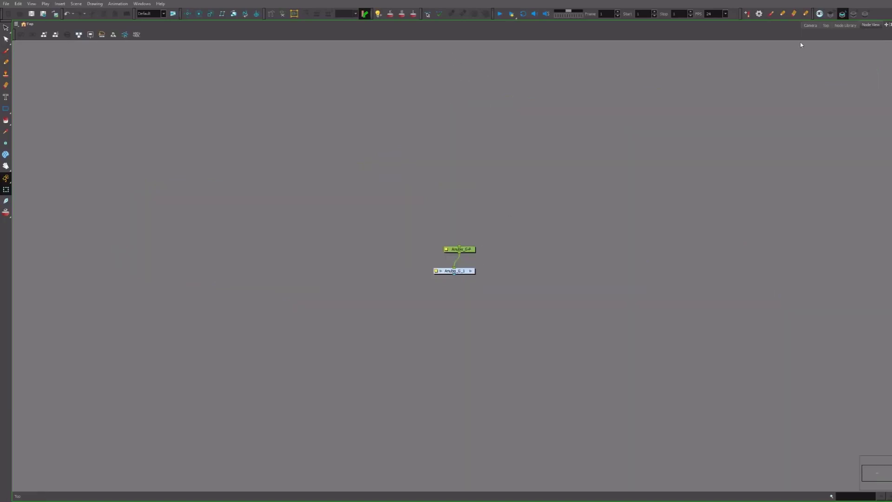
{"action": "left_click", "coordinate": [810, 25]}
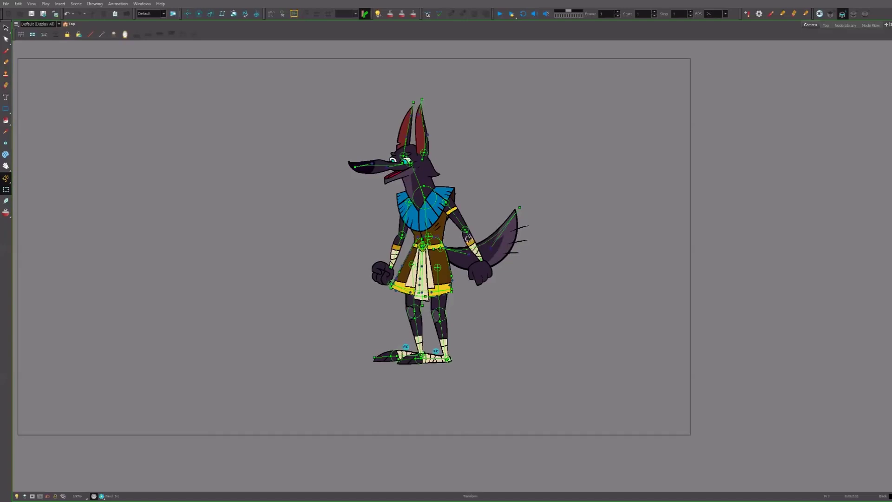
{"action": "scroll", "coordinate": [466, 227], "scroll_direction": "up", "scroll_amount": 4}
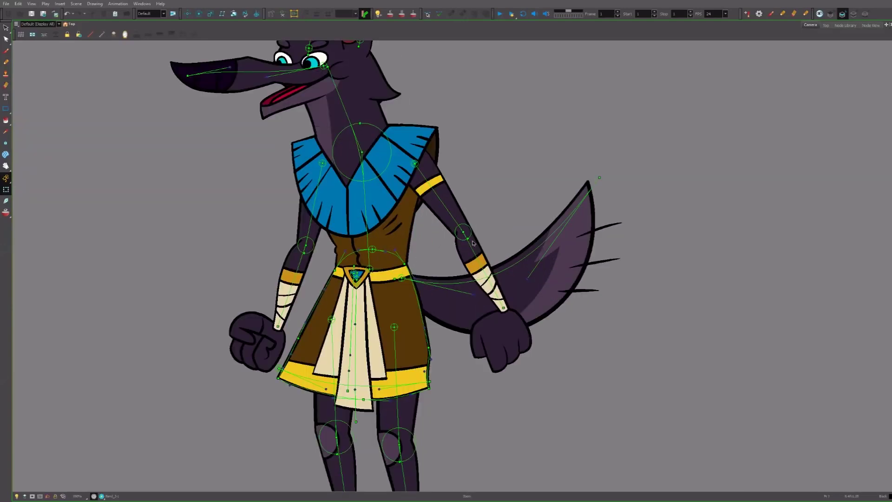
{"action": "scroll", "coordinate": [473, 243], "scroll_direction": "up", "scroll_amount": 2}
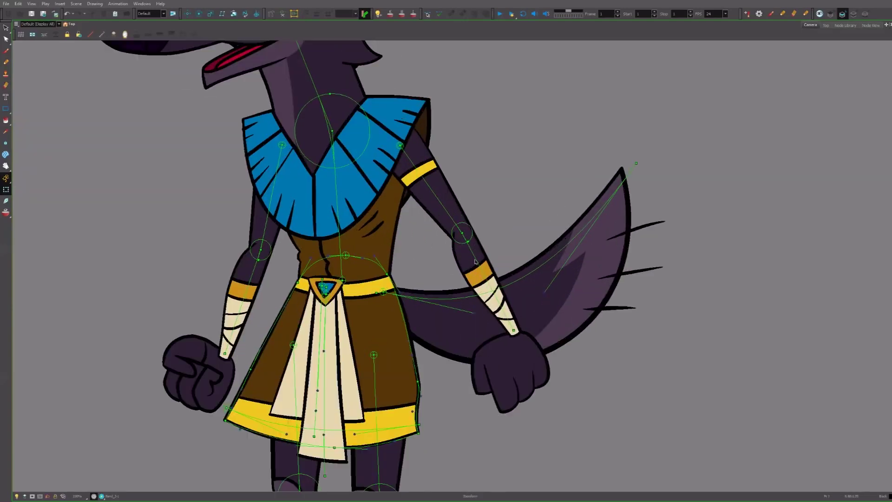
{"action": "left_click", "coordinate": [474, 250]}
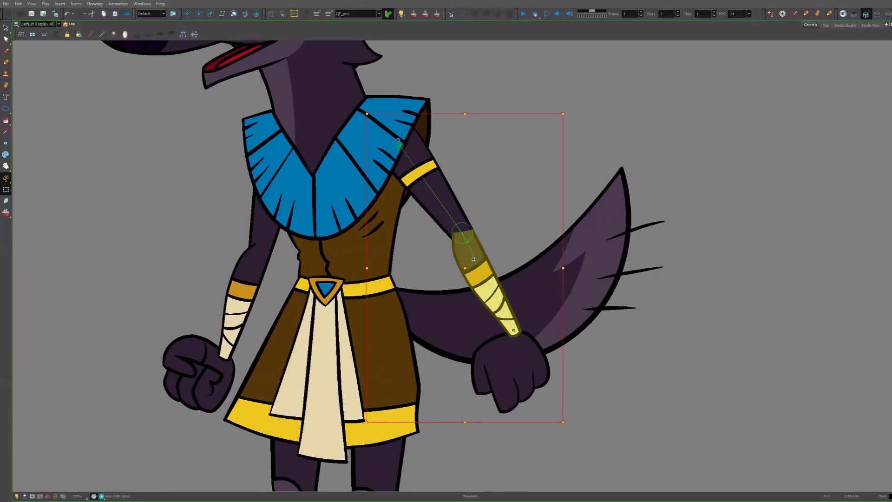
{"action": "left_click_drag", "start_coordinate": [473, 256], "coordinate": [409, 247]}
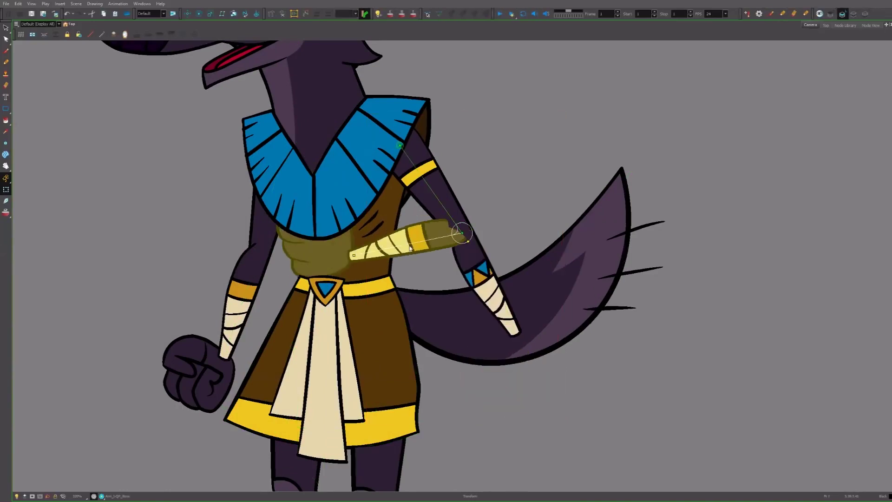
Step: Check the bent arm in the rendered preview and bring its fist in front of the collar
{"action": "left_click_drag", "start_coordinate": [471, 230], "coordinate": [472, 231]}
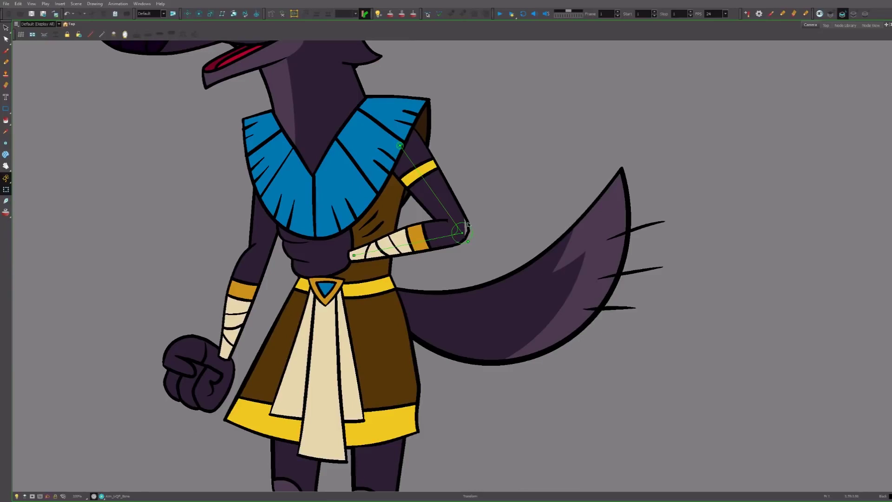
{"action": "left_click", "coordinate": [102, 497]}
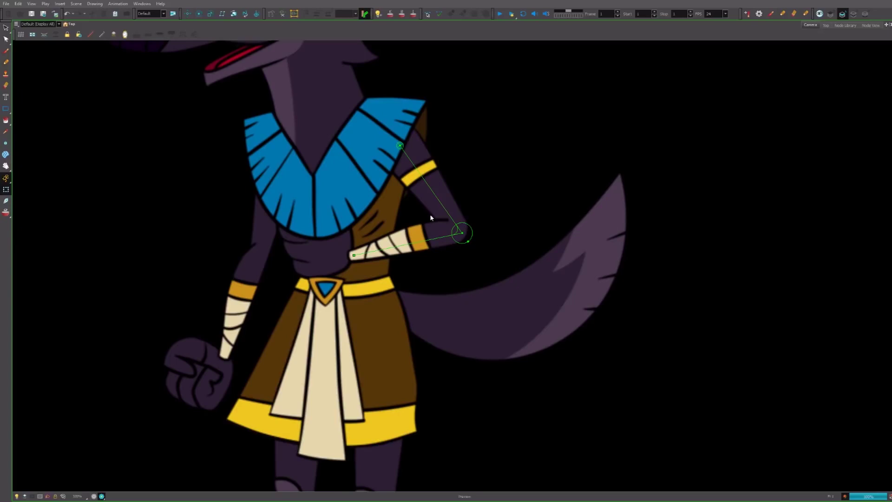
{"action": "left_click", "coordinate": [340, 249]}
{"action": "key", "text": "alt+Down"}
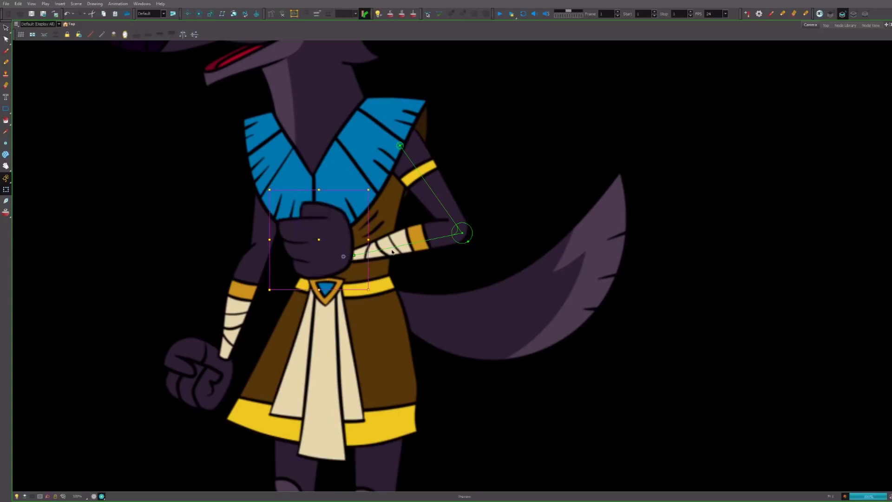
{"action": "left_click", "coordinate": [402, 237]}
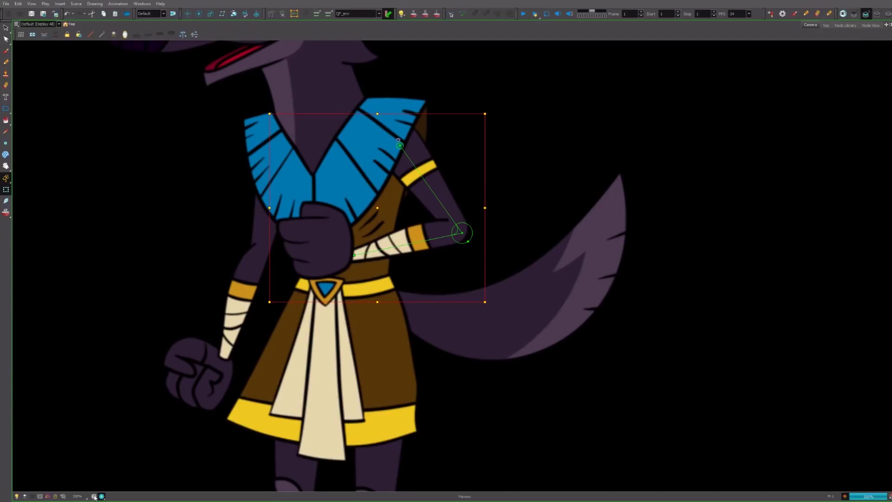
{"action": "left_click", "coordinate": [94, 497]}
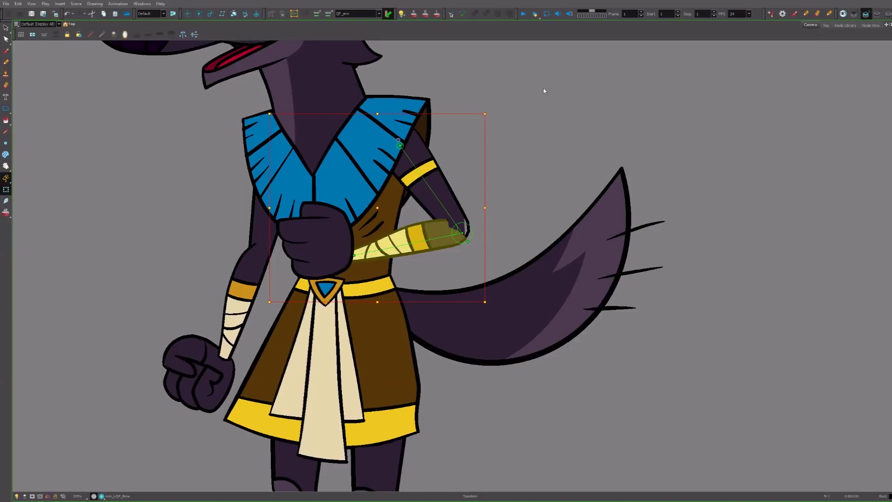
Step: Restore the full workspace layout and open the webinar folder of the Stage Library
{"action": "key", "text": "alt+Tab"}
{"action": "key", "text": "Escape"}
{"action": "key", "text": "ctrl+f"}
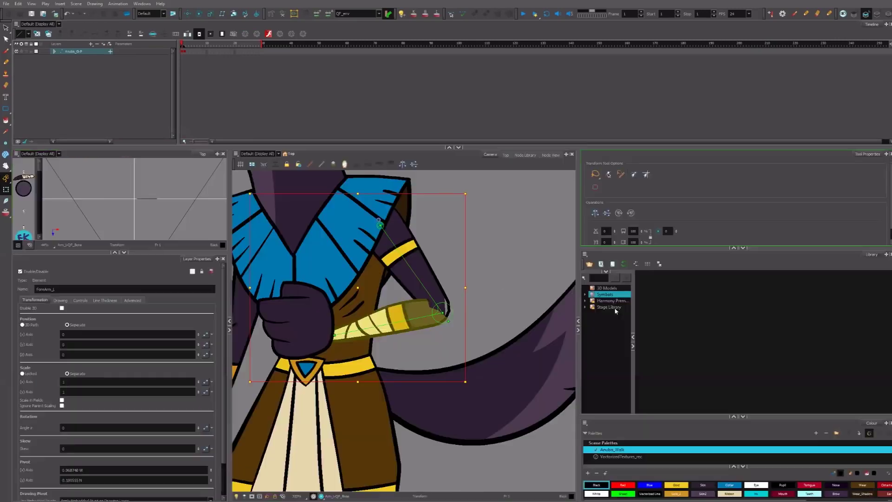
{"action": "right_click", "coordinate": [613, 308]}
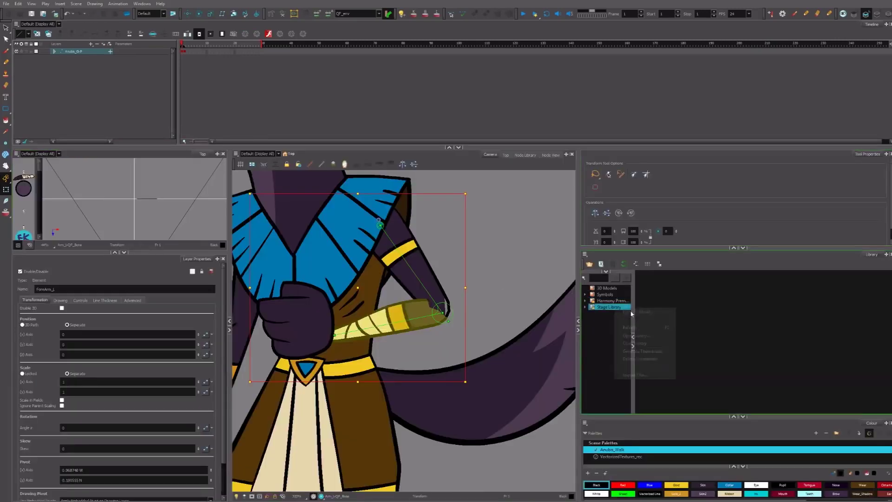
{"action": "left_click", "coordinate": [622, 311]}
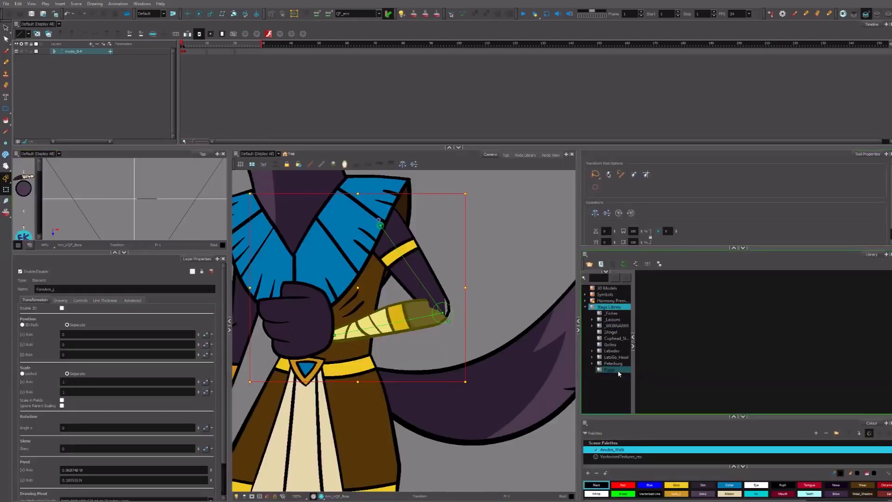
{"action": "left_click", "coordinate": [610, 370]}
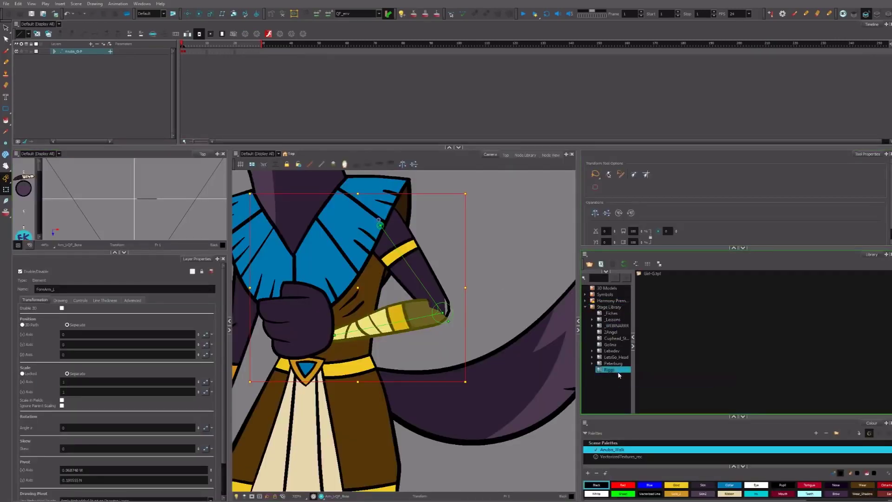
{"action": "left_click", "coordinate": [617, 326]}
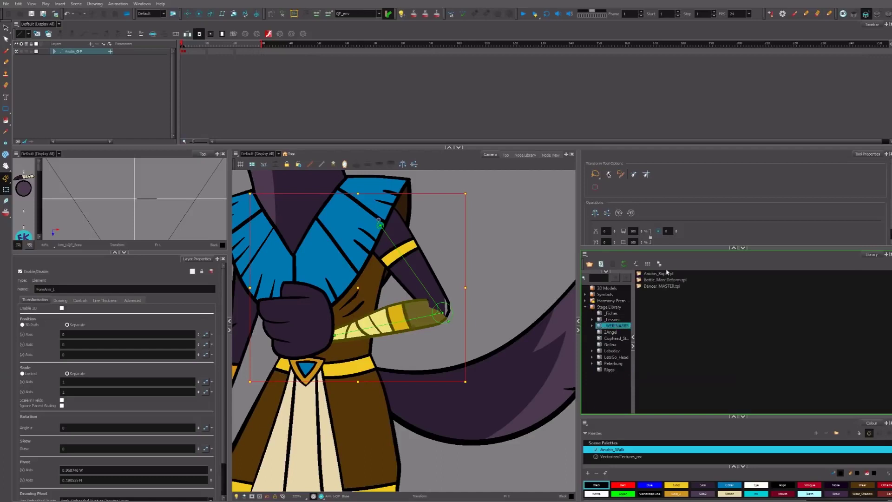
Step: Open the Dancer_MASTER.tpl template for editing and switch to its window
{"action": "left_click", "coordinate": [672, 281]}
{"action": "left_click", "coordinate": [673, 287]}
{"action": "right_click", "coordinate": [673, 287]}
{"action": "left_click", "coordinate": [693, 328]}
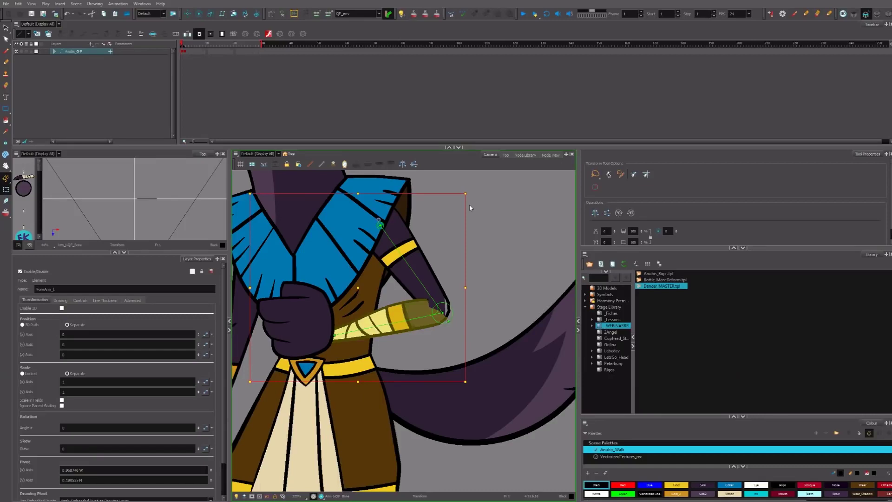
{"action": "left_click", "coordinate": [652, 287]}
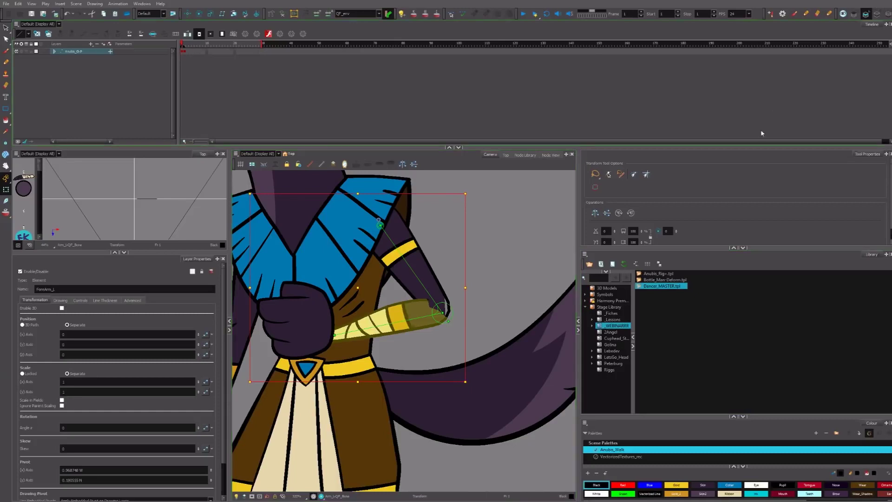
{"action": "left_click", "coordinate": [640, 110]}
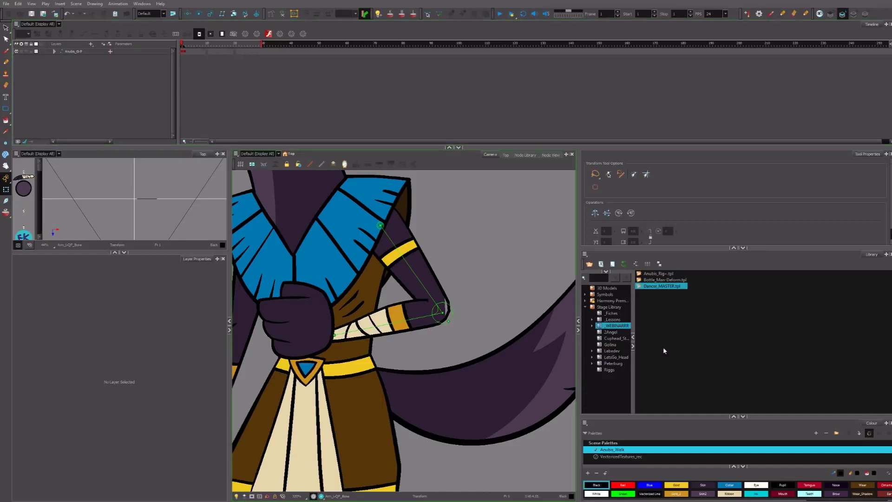
{"action": "left_click", "coordinate": [651, 357]}
{"action": "key", "text": "alt+Tab"}
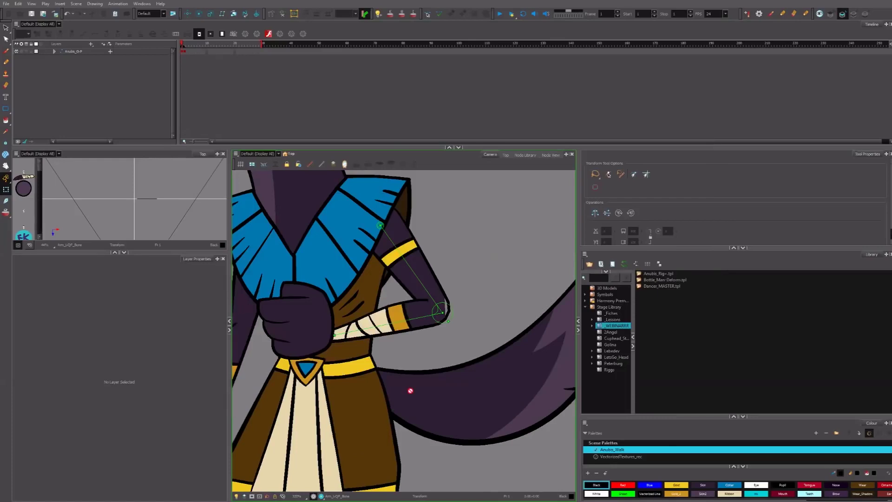
{"action": "key", "text": "alt+Tab"}
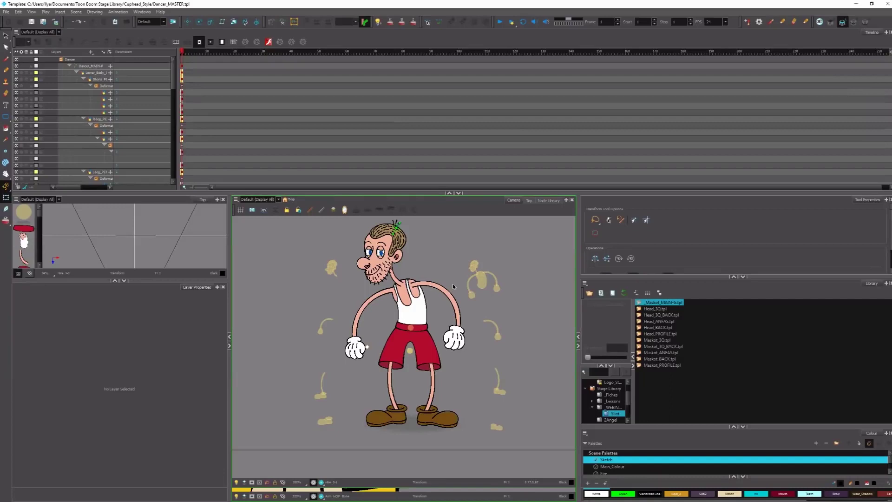
Step: Select the dancer's upper-body control and save the template scene, accepting conversion to the current format
{"action": "left_click", "coordinate": [501, 332]}
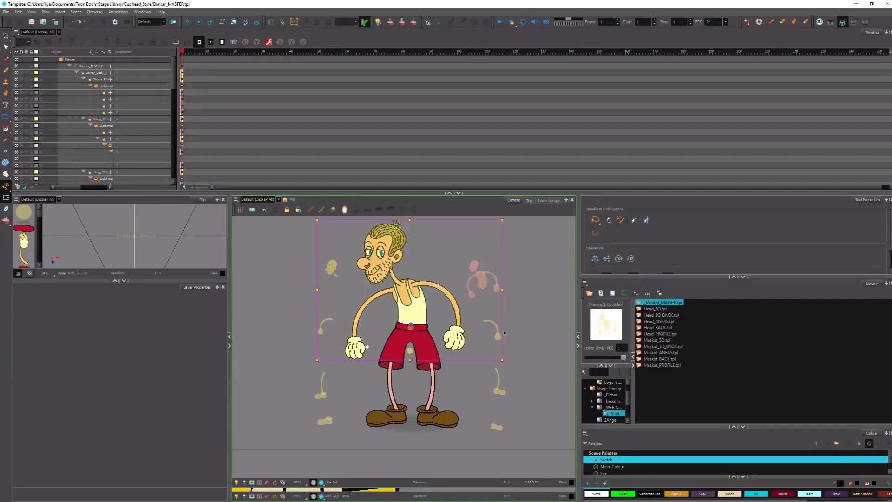
{"action": "key", "text": "ctrl+s"}
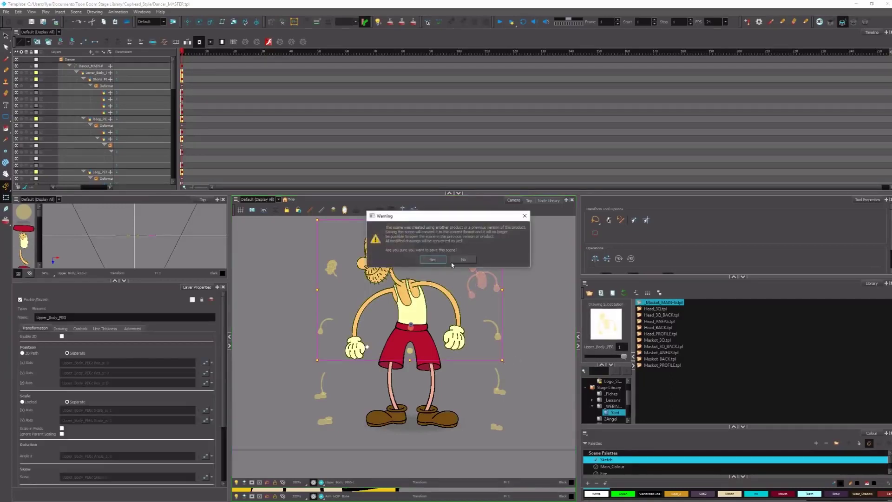
{"action": "left_click", "coordinate": [441, 261]}
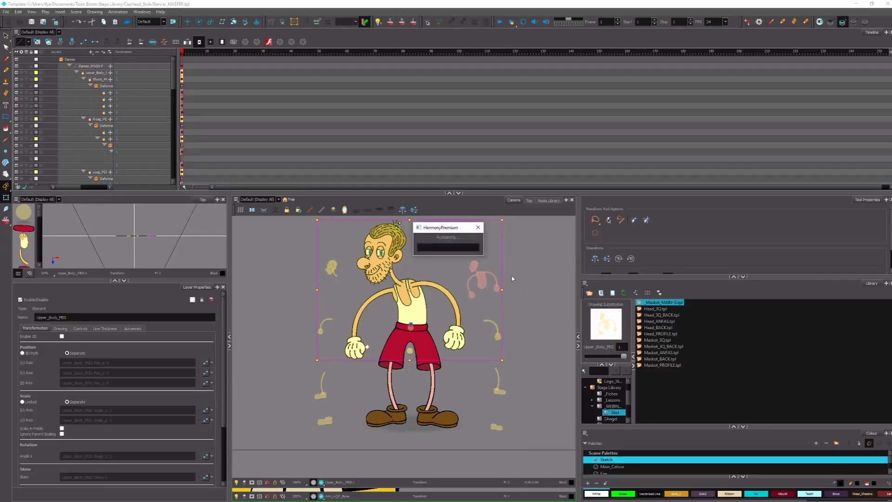
Step: Tilt the dancer's upper body and head clockwise with their silhouette controls
{"action": "left_click_drag", "start_coordinate": [506, 366], "coordinate": [515, 331]}
{"action": "left_click_drag", "start_coordinate": [511, 366], "coordinate": [520, 389]}
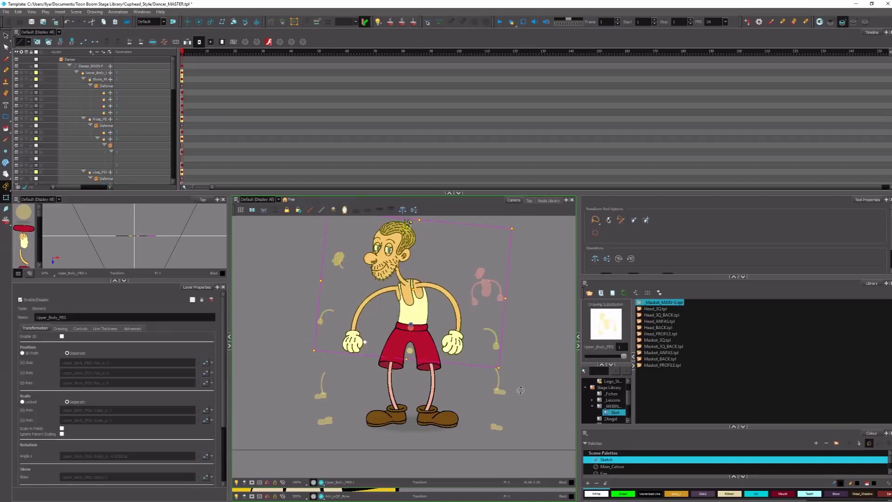
{"action": "left_click", "coordinate": [340, 263]}
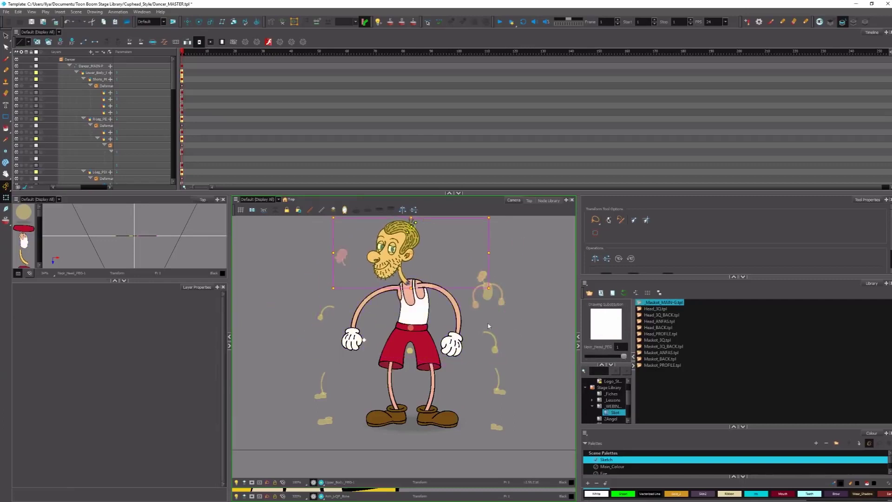
{"action": "mouse_move", "coordinate": [481, 268]}
{"action": "left_mouse_down"}
{"action": "mouse_move", "coordinate": [472, 244]}
{"action": "mouse_move", "coordinate": [481, 282]}
{"action": "left_mouse_up"}
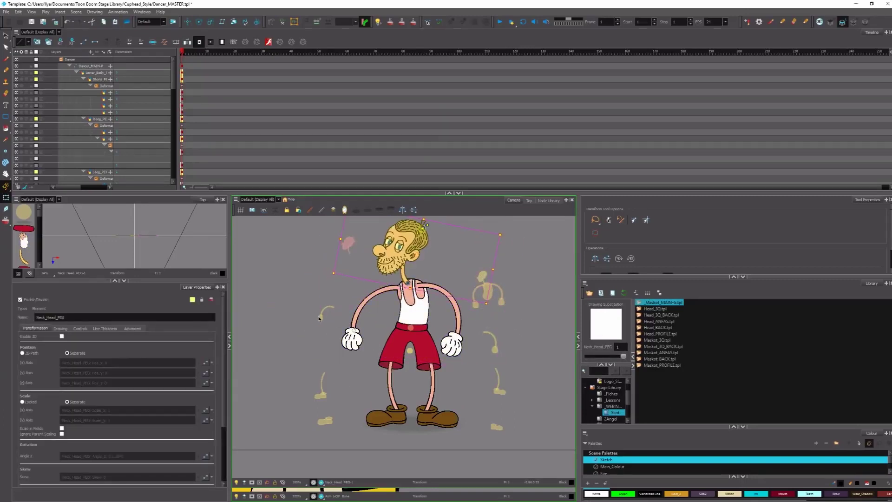
Step: Rotate the dancer's nose-side arm outward and bend it with its curve deformer so the fist points up
{"action": "left_click", "coordinate": [321, 318]}
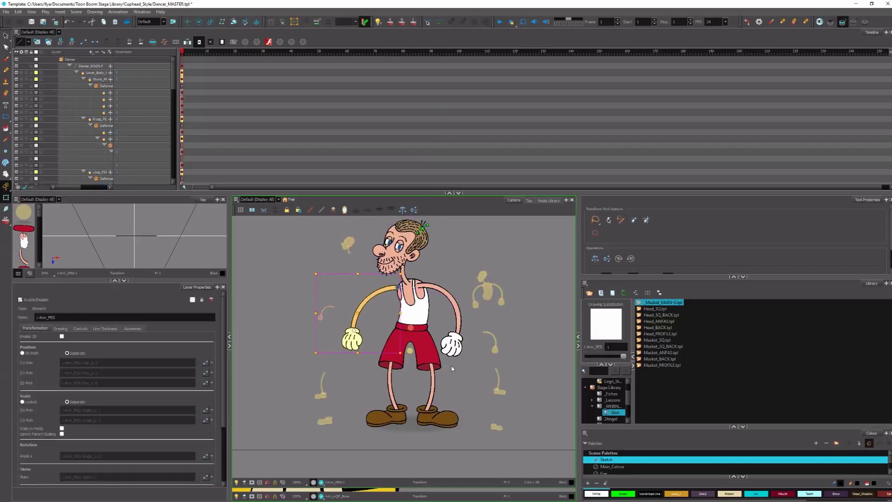
{"action": "left_click_drag", "start_coordinate": [450, 364], "coordinate": [426, 316]}
{"action": "key", "text": "ctrl+z"}
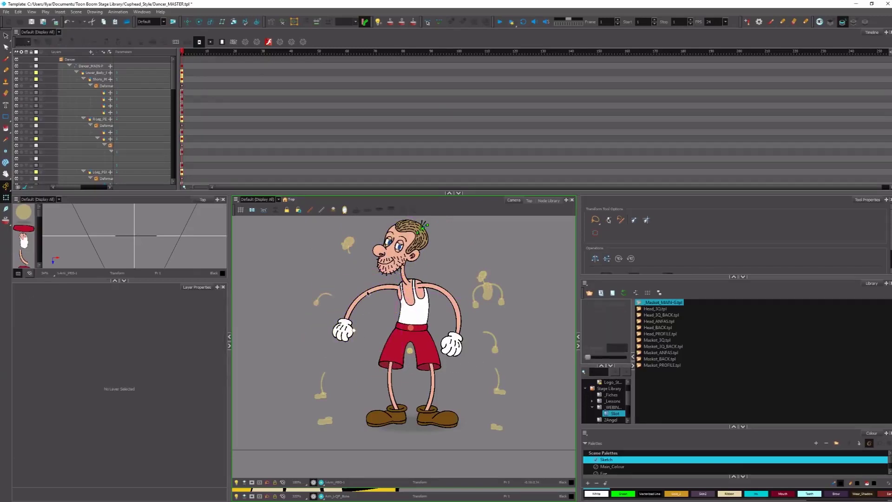
{"action": "left_click", "coordinate": [367, 291]}
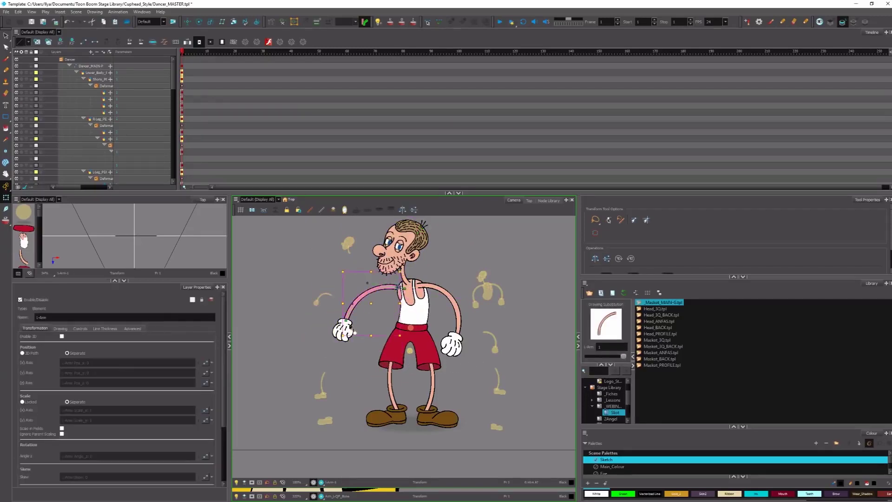
{"action": "left_click_drag", "start_coordinate": [346, 322], "coordinate": [331, 265]}
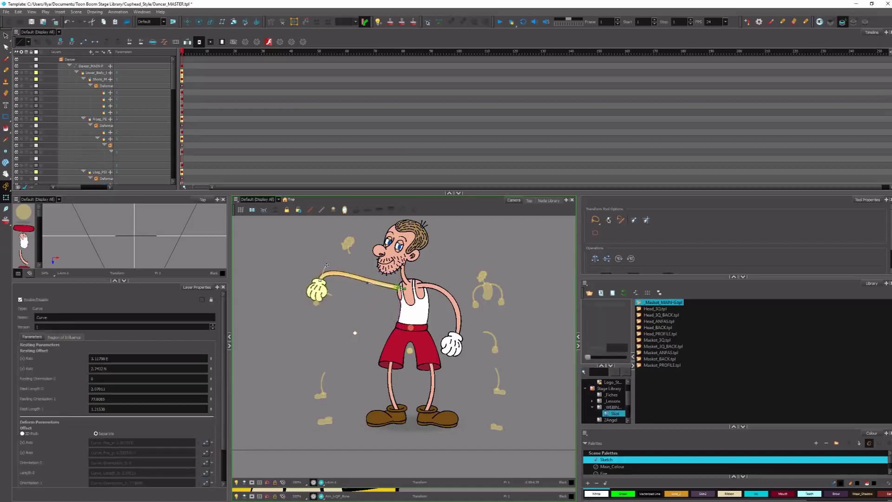
{"action": "left_click_drag", "start_coordinate": [317, 351], "coordinate": [319, 343]}
{"action": "left_click", "coordinate": [325, 275]}
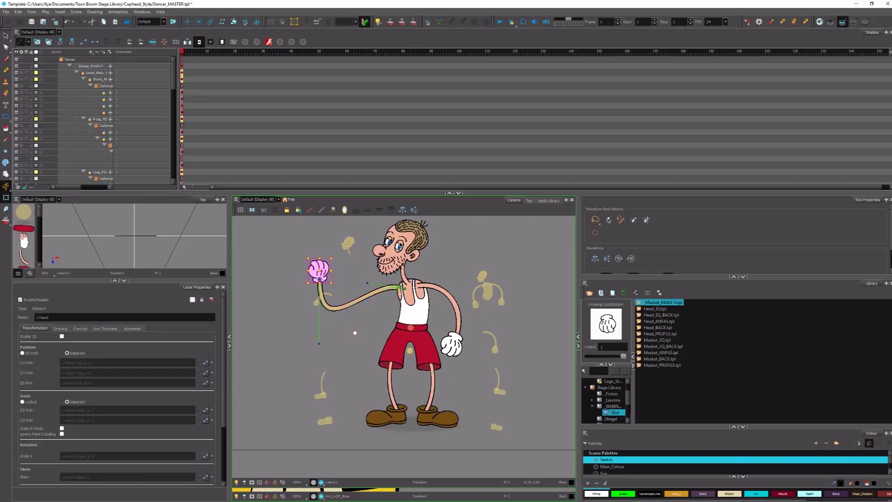
Step: Adjust the upper eyelid of the dancer's ear-side eye and raise and tilt the eyebrow above it
{"action": "left_click", "coordinate": [400, 244]}
{"action": "scroll", "coordinate": [403, 248], "scroll_direction": "up", "scroll_amount": 3}
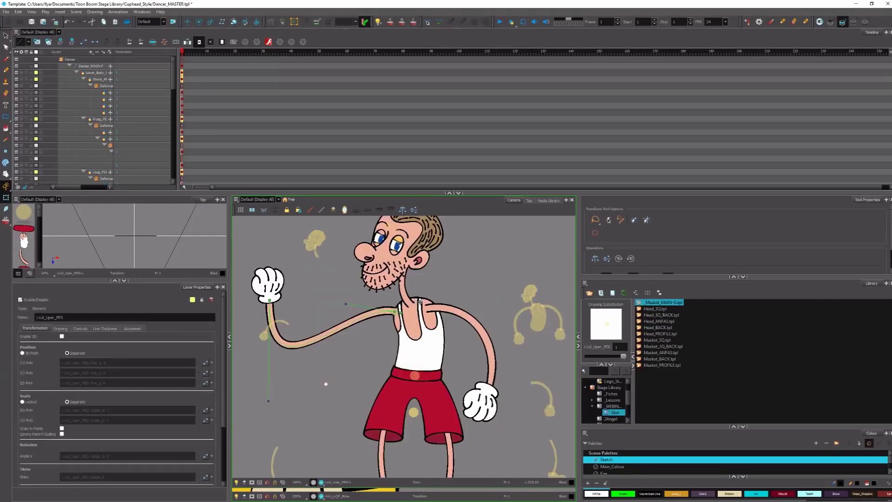
{"action": "scroll", "coordinate": [420, 302], "scroll_direction": "up", "scroll_amount": 5}
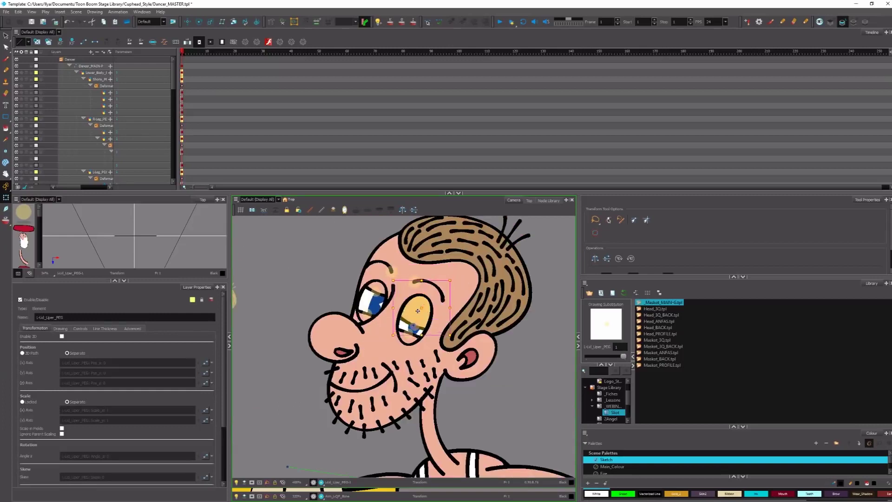
{"action": "left_click_drag", "start_coordinate": [418, 311], "coordinate": [445, 284]}
{"action": "left_click", "coordinate": [413, 282]}
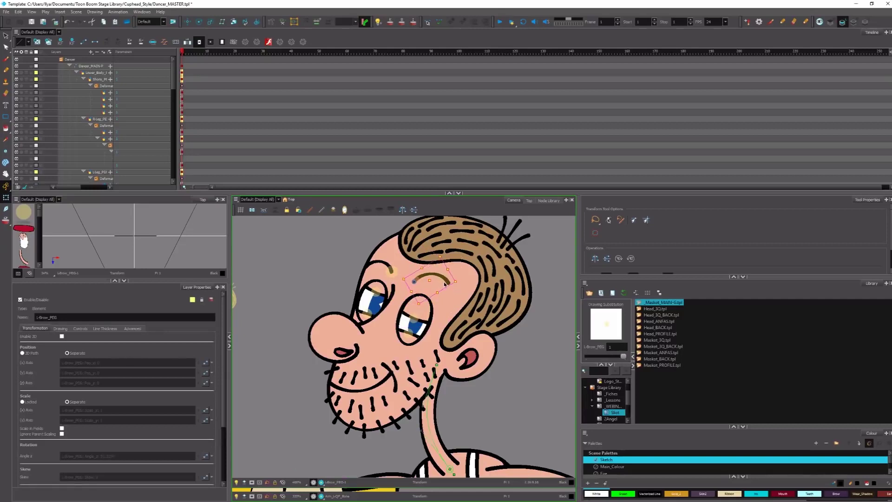
{"action": "left_click", "coordinate": [533, 271]}
Step: Bend the ear-side eyebrow with its curve deformer, lowering its outer end
{"action": "left_click", "coordinate": [445, 278]}
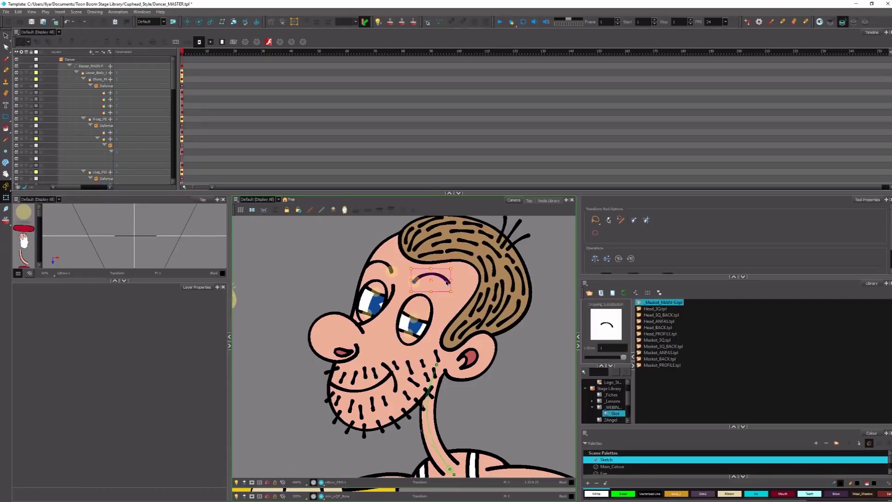
{"action": "mouse_move", "coordinate": [451, 280]}
{"action": "left_mouse_down"}
{"action": "mouse_move", "coordinate": [441, 281]}
{"action": "mouse_move", "coordinate": [455, 288]}
{"action": "mouse_move", "coordinate": [451, 302]}
{"action": "left_mouse_up"}
{"action": "key", "text": "ctrl+z"}
{"action": "left_click", "coordinate": [549, 270]}
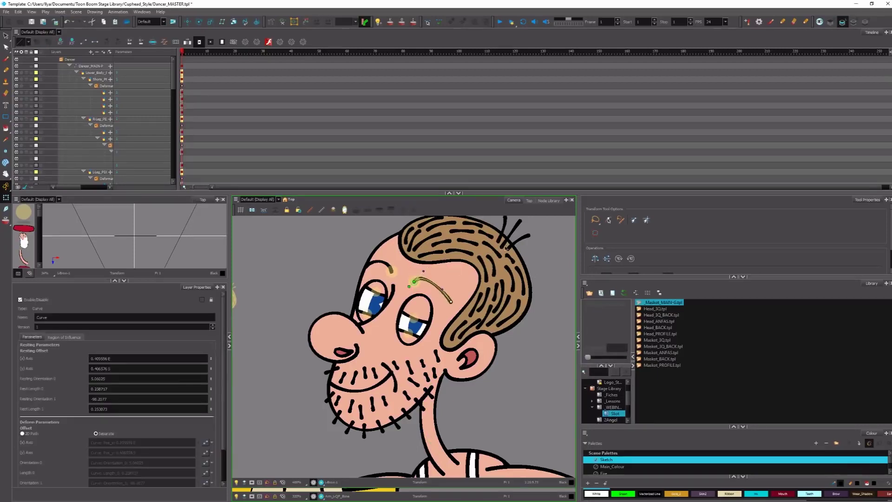
Step: Bend the middle loose hair strand at the back of the dancer's head with its curve deformer
{"action": "left_click", "coordinate": [503, 245]}
{"action": "left_click_drag", "start_coordinate": [497, 283], "coordinate": [472, 352]}
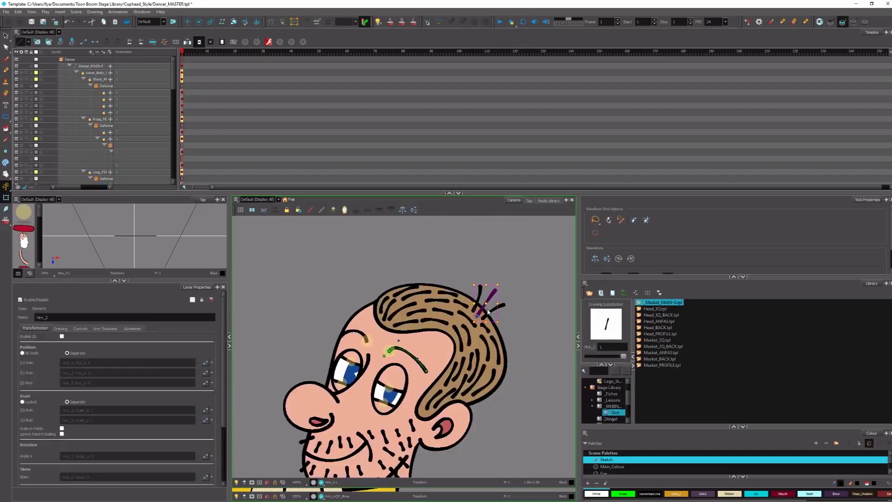
{"action": "key", "text": "F11"}
{"action": "left_click", "coordinate": [513, 298]}
{"action": "left_click", "coordinate": [485, 289]}
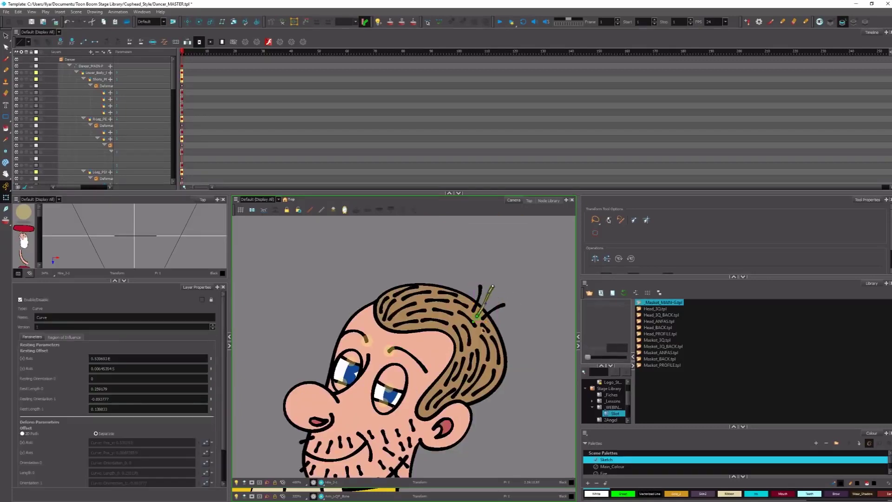
{"action": "scroll", "coordinate": [443, 245], "scroll_direction": "down", "scroll_amount": 2}
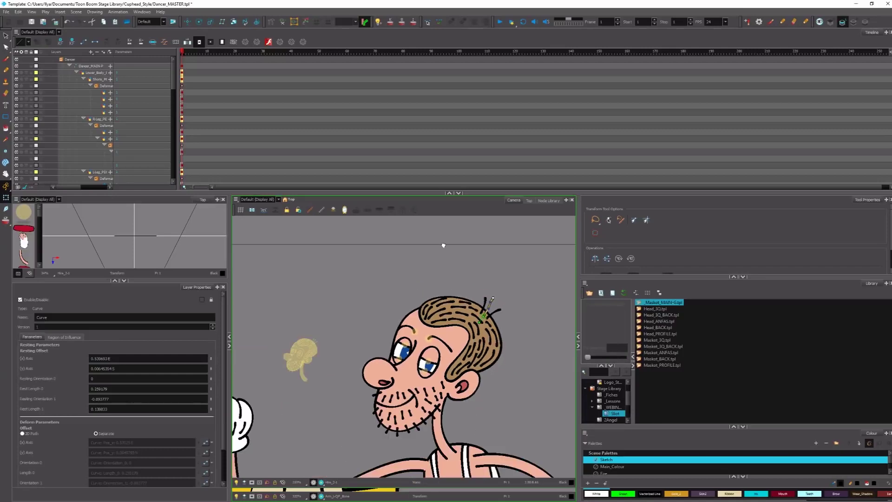
{"action": "left_click_drag", "start_coordinate": [464, 437], "coordinate": [438, 260]}
{"action": "left_click_drag", "start_coordinate": [444, 365], "coordinate": [443, 351]}
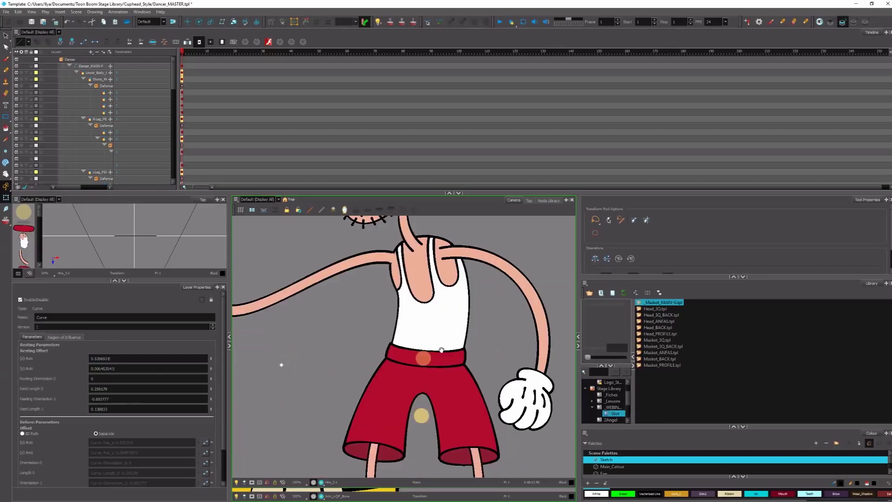
Step: Select the whole leg on the dancer's lowered-fist side through its peg control beside the figure and rotate it slightly
{"action": "scroll", "coordinate": [454, 345], "scroll_direction": "down", "scroll_amount": 5}
{"action": "left_click", "coordinate": [462, 396]}
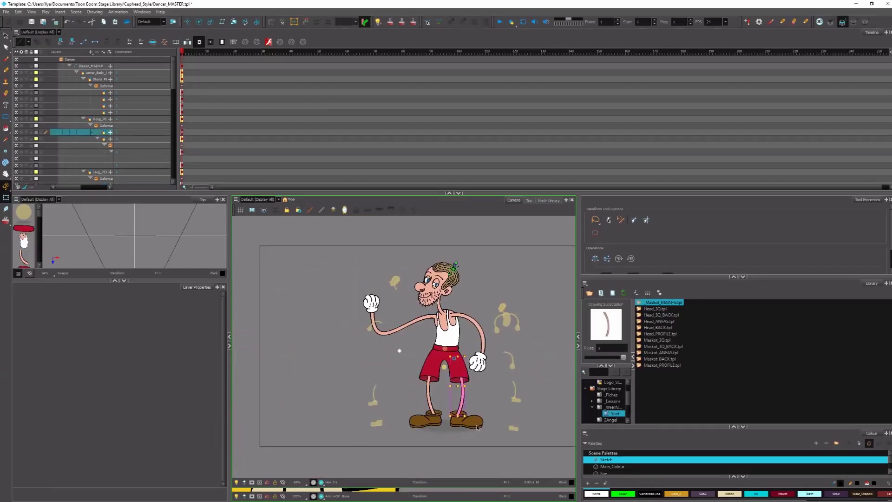
{"action": "left_click", "coordinate": [478, 428]}
{"action": "left_click", "coordinate": [464, 391]}
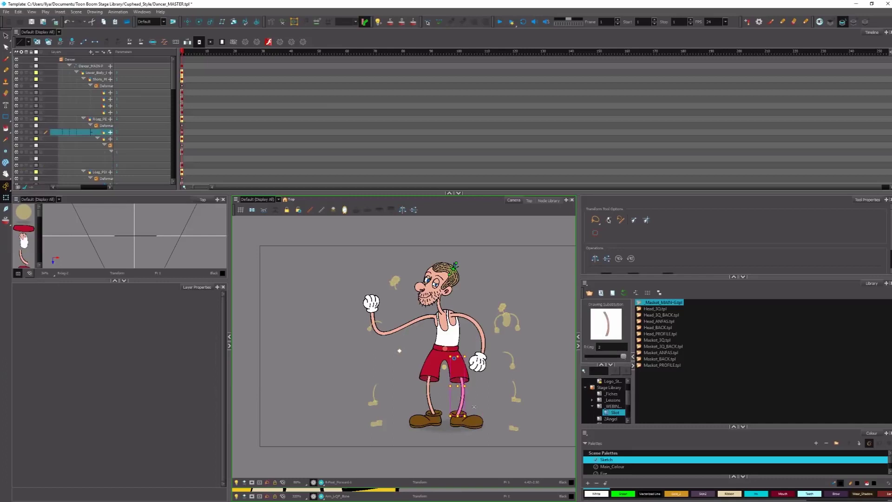
{"action": "left_click", "coordinate": [510, 427]}
{"action": "left_click", "coordinate": [515, 427]}
{"action": "left_click", "coordinate": [517, 402]}
{"action": "left_click", "coordinate": [517, 402]}
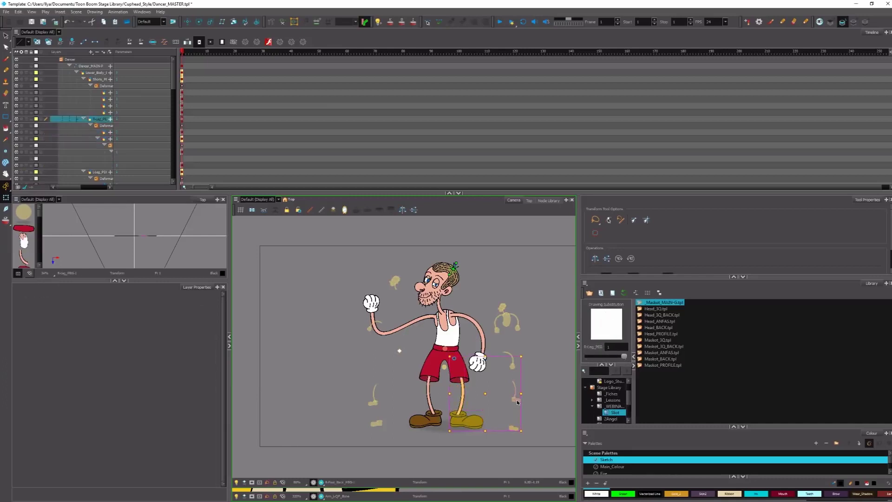
{"action": "mouse_move", "coordinate": [517, 402]}
{"action": "left_mouse_down"}
{"action": "mouse_move", "coordinate": [509, 397]}
{"action": "mouse_move", "coordinate": [528, 405]}
{"action": "left_mouse_up"}
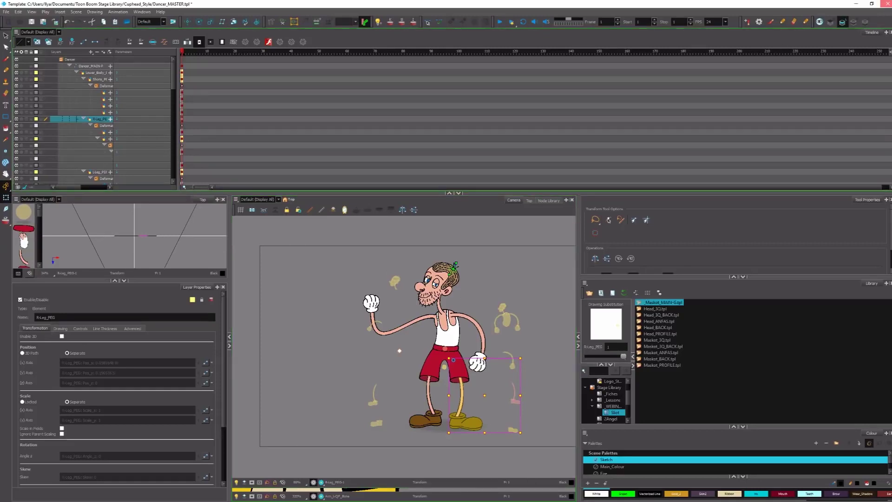
Step: Close the Dancer_MASTER and Anubis_Rig templates, discarding the changes in both
{"action": "left_click", "coordinate": [885, 4]}
{"action": "left_click", "coordinate": [471, 256]}
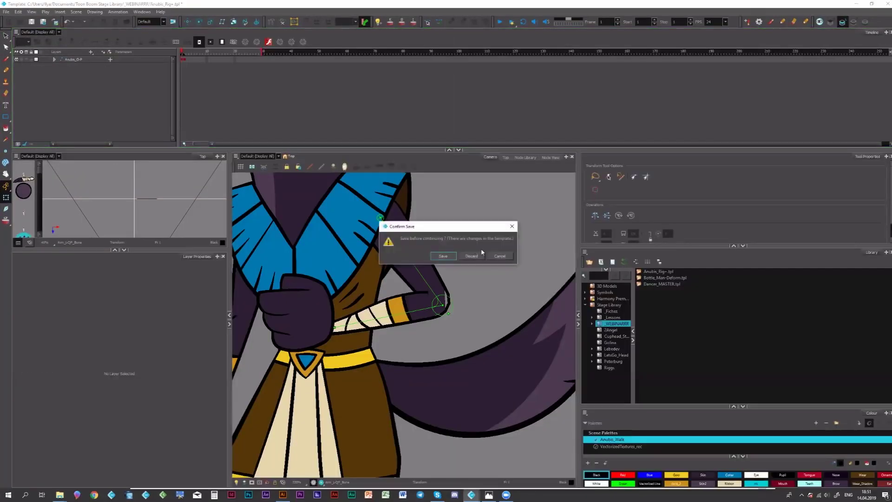
{"action": "left_click", "coordinate": [479, 255]}
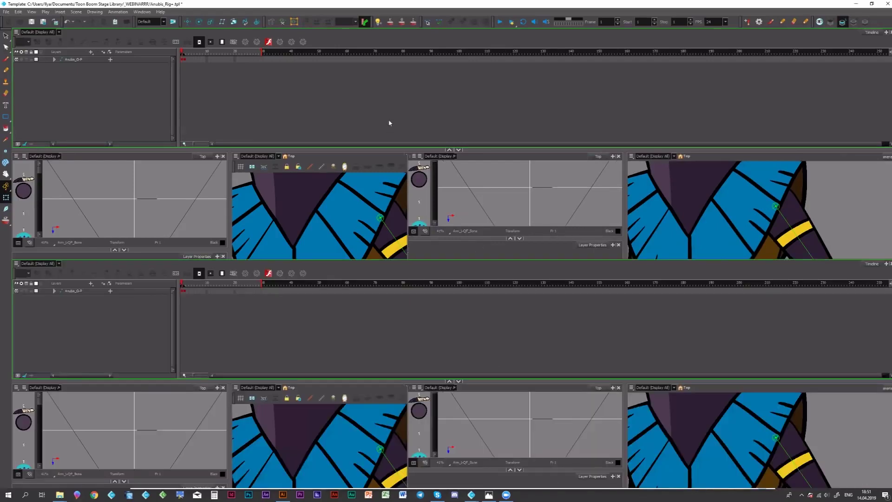
Step: Switch to File Explorer, list the folders on the BackUP drive and widen the folder tree
{"action": "key", "text": "alt+Tab"}
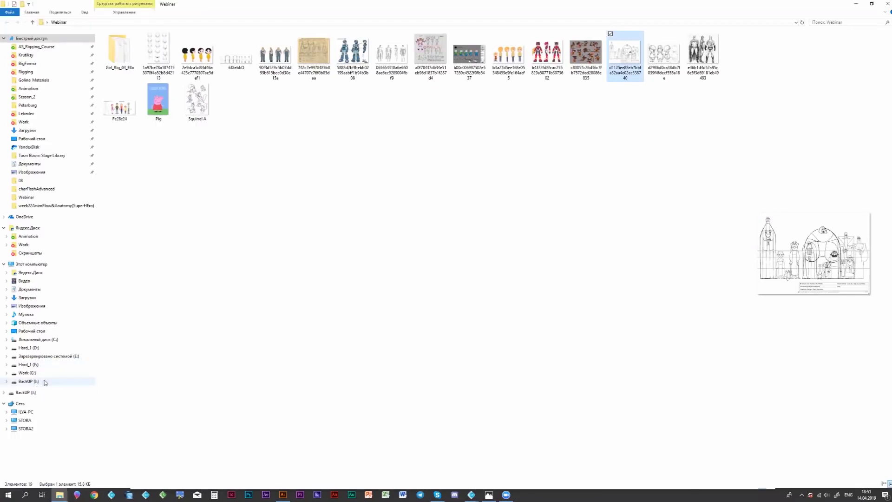
{"action": "left_click", "coordinate": [28, 382]}
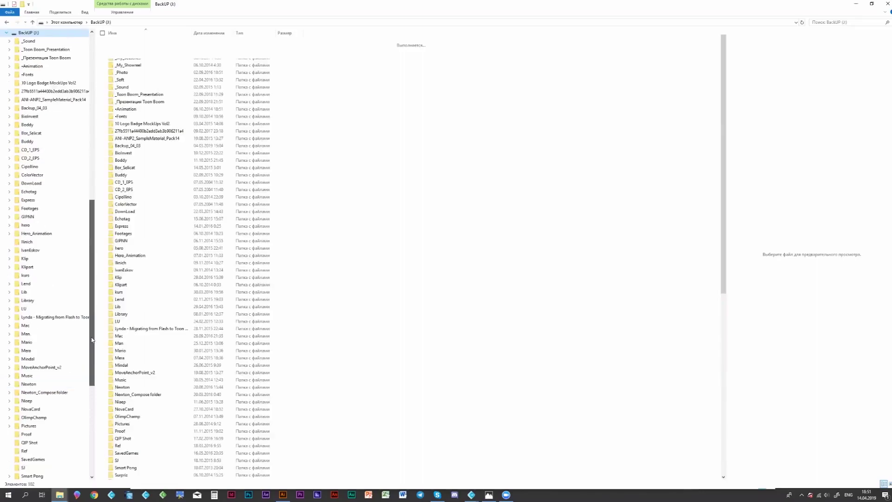
{"action": "left_click_drag", "start_coordinate": [96, 281], "coordinate": [96, 280]}
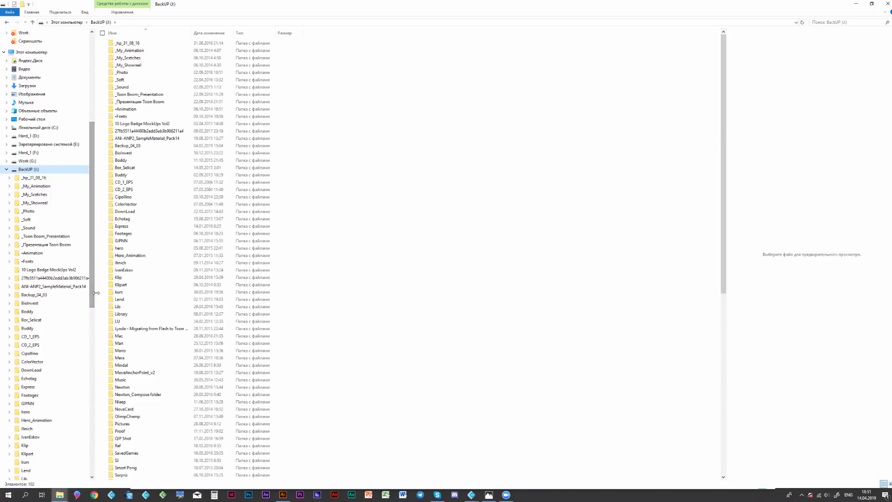
{"action": "left_click_drag", "start_coordinate": [96, 292], "coordinate": [119, 298]}
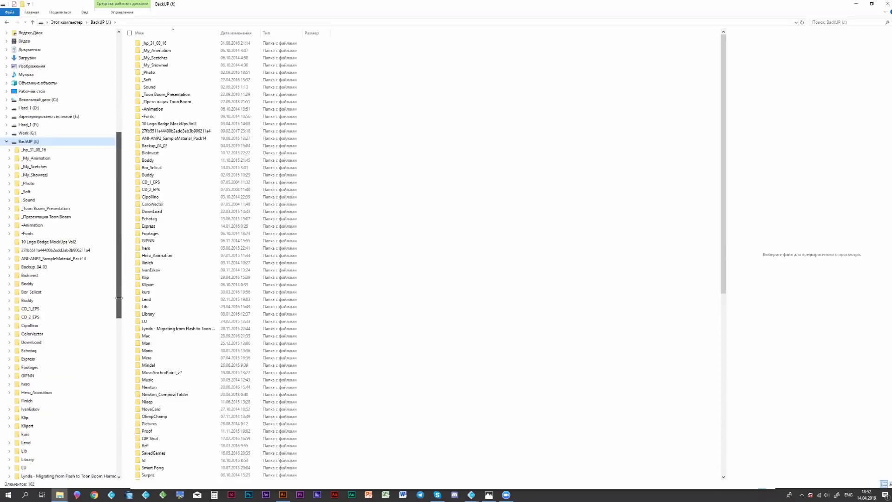
{"action": "mouse_move", "coordinate": [119, 298]}
{"action": "left_mouse_down"}
{"action": "mouse_move", "coordinate": [119, 310]}
{"action": "mouse_move", "coordinate": [119, 300]}
{"action": "left_mouse_up"}
{"action": "left_click_drag", "start_coordinate": [119, 299], "coordinate": [116, 393]}
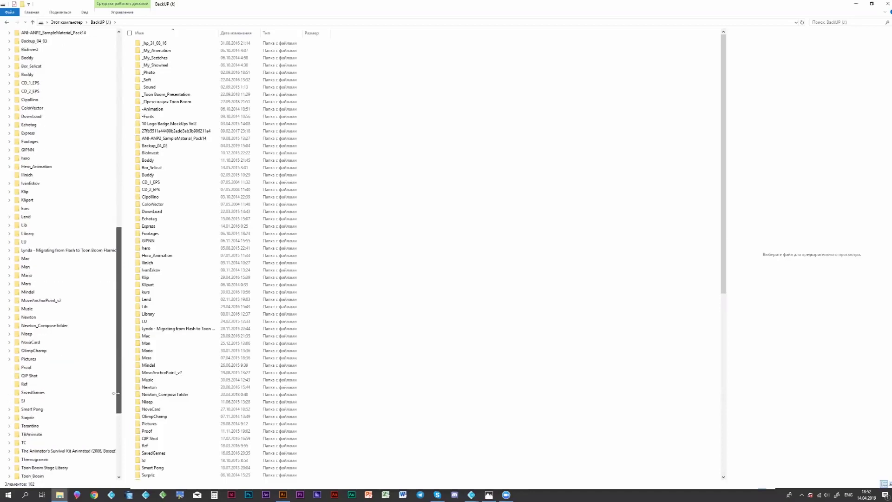
{"action": "scroll", "coordinate": [115, 393], "scroll_direction": "up", "scroll_amount": 1}
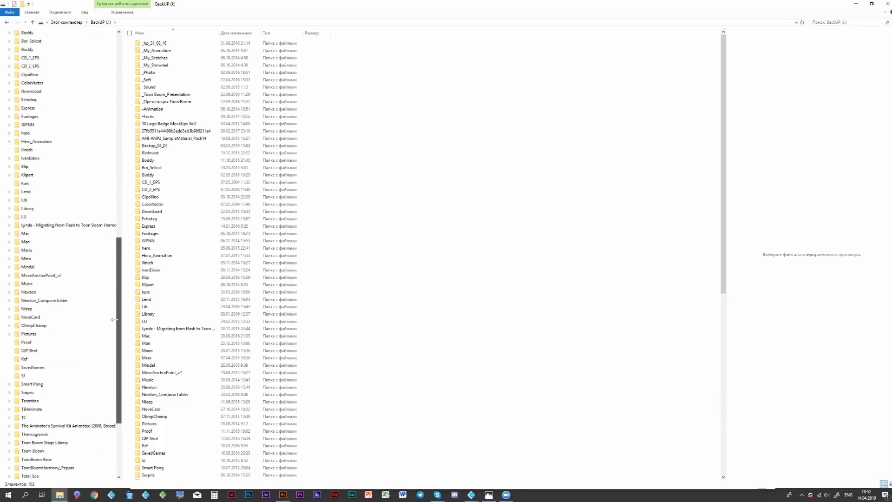
{"action": "scroll", "coordinate": [113, 283], "scroll_direction": "up", "scroll_amount": 9}
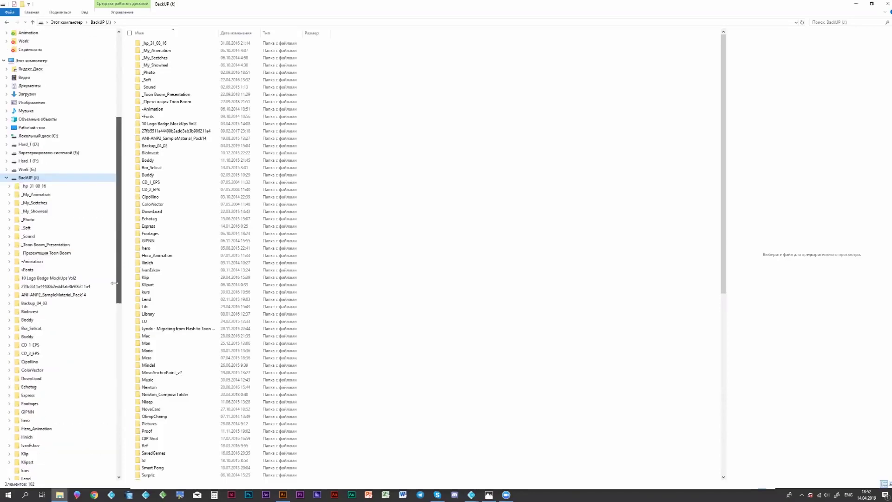
Step: Open the Harmony 15 Demo Pack folder inside _Toon Boom_Presentation, Harmony, Demo Outlines-Harmony V15
{"action": "left_click", "coordinate": [62, 255]}
{"action": "left_click", "coordinate": [62, 244]}
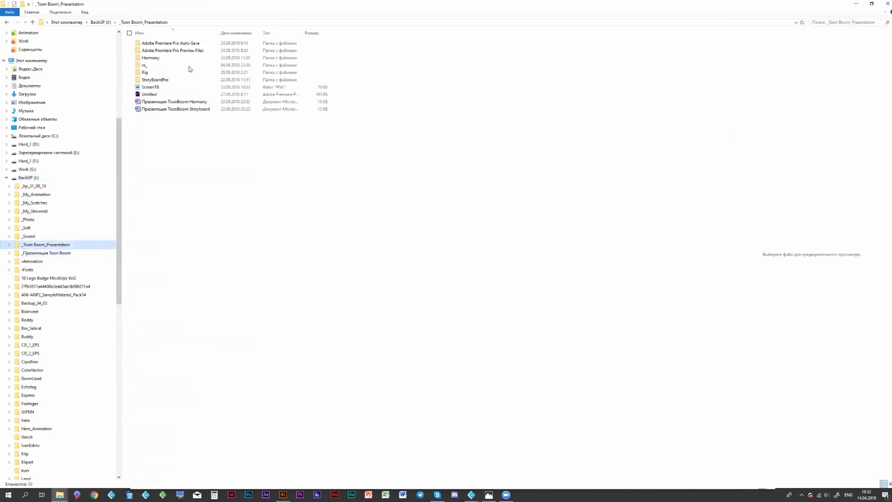
{"action": "left_click", "coordinate": [157, 60]}
{"action": "double_click", "coordinate": [158, 60]}
{"action": "double_click", "coordinate": [179, 44]}
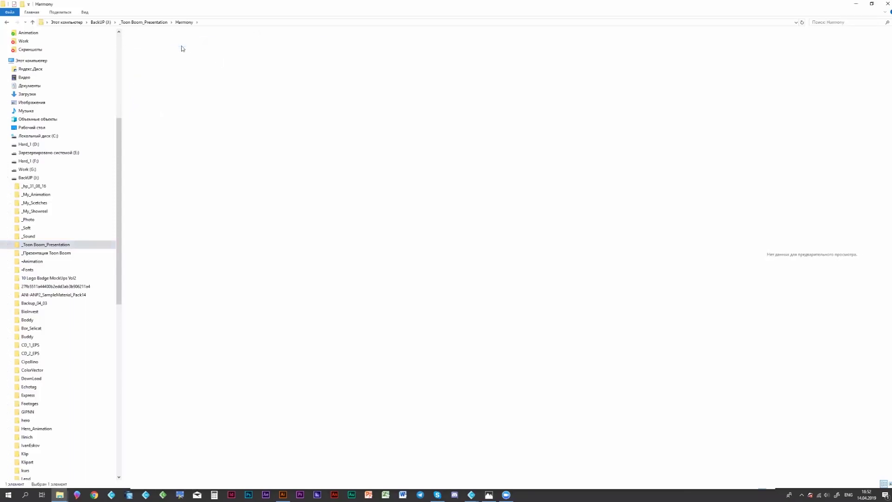
{"action": "double_click", "coordinate": [174, 43]}
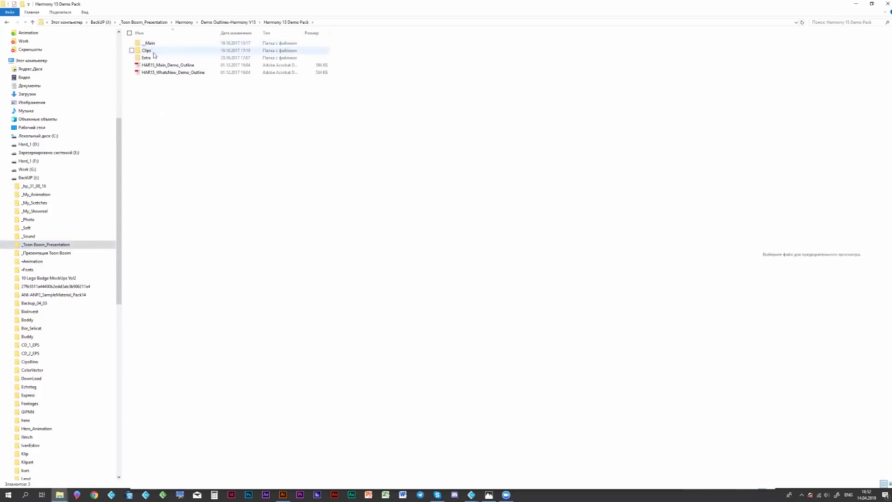
Step: Check the contents of the demo pack's __Main folder and return to the Harmony 15 Demo Pack folder
{"action": "left_click", "coordinate": [147, 51]}
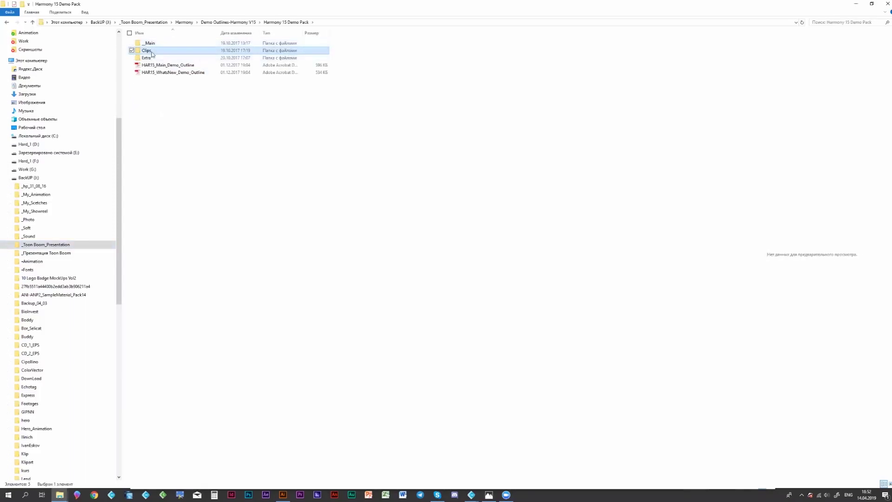
{"action": "double_click", "coordinate": [158, 43]}
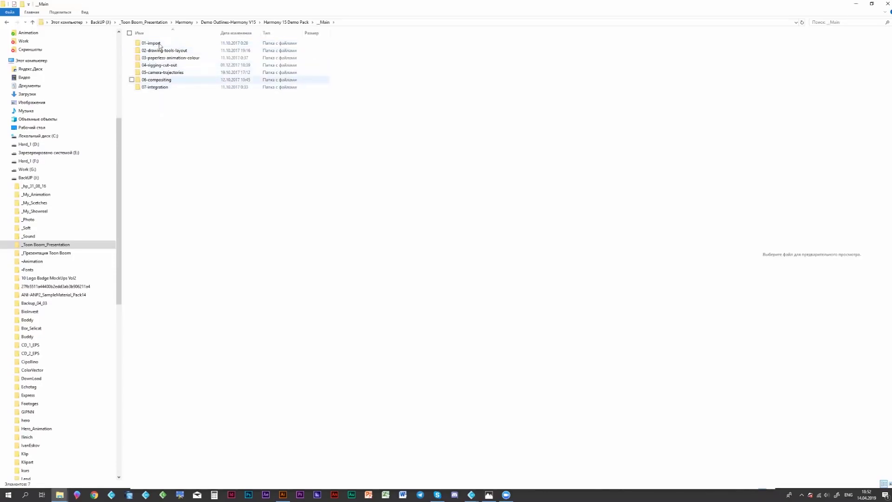
{"action": "left_click", "coordinate": [223, 22]}
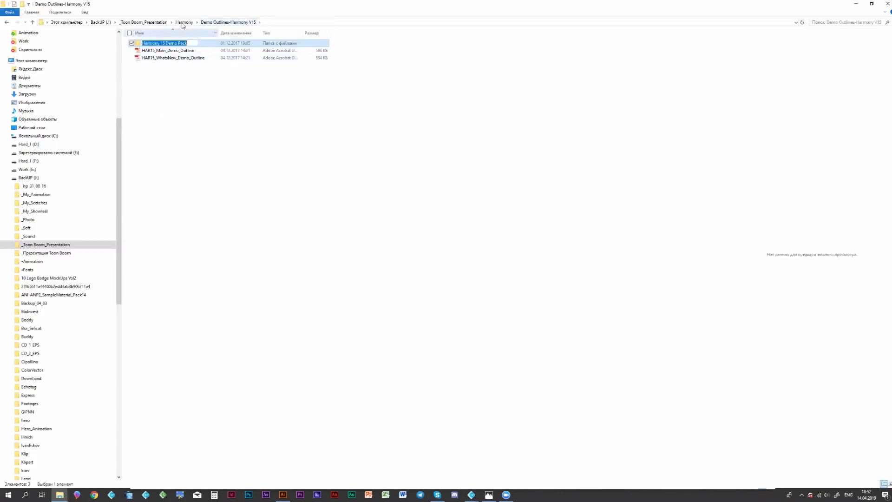
{"action": "double_click", "coordinate": [184, 42]}
{"action": "double_click", "coordinate": [176, 43]}
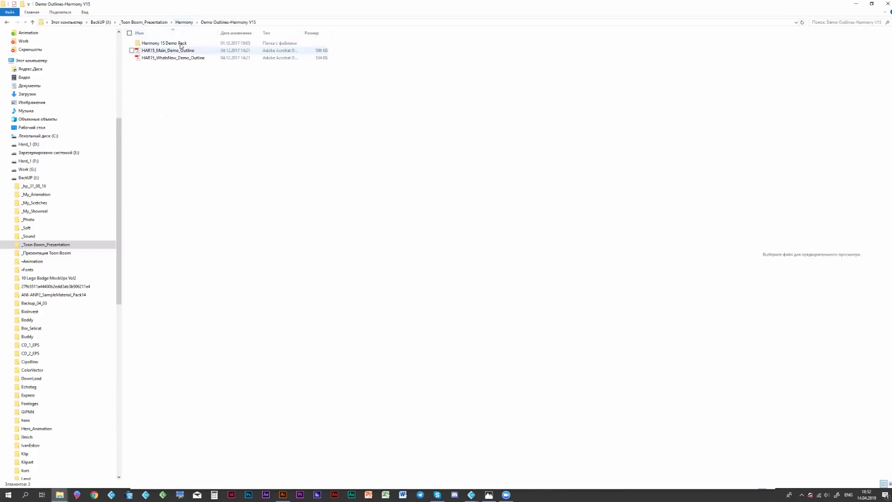
{"action": "left_click", "coordinate": [180, 43]}
{"action": "double_click", "coordinate": [180, 44]}
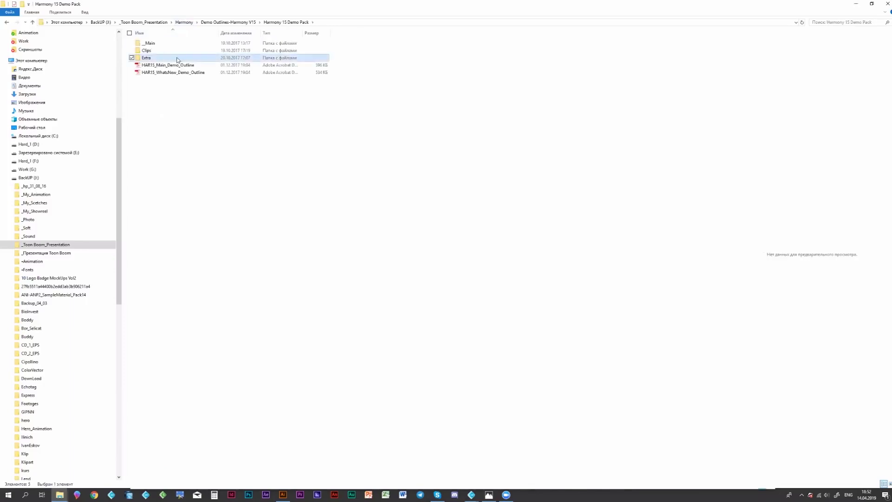
Step: Open the 001-Robot_MasterControllers_SeaMonster.tpl folder inside Extra, MasterControllers
{"action": "double_click", "coordinate": [176, 57]}
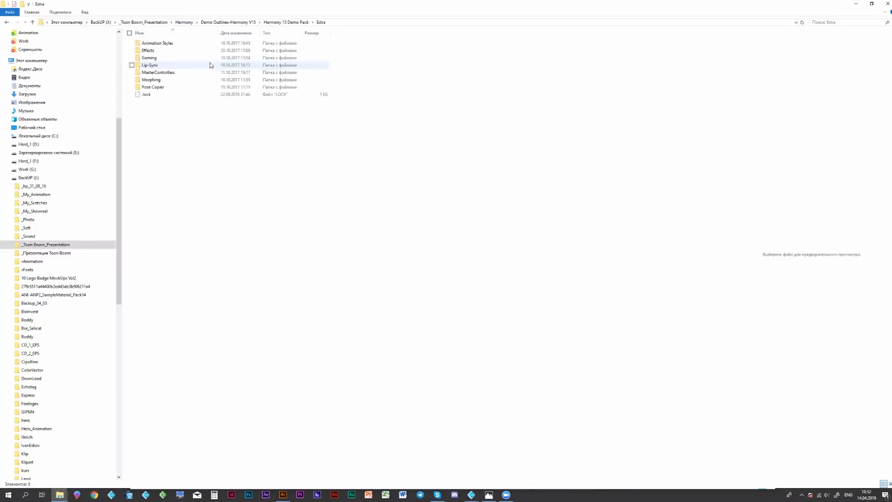
{"action": "double_click", "coordinate": [167, 75]}
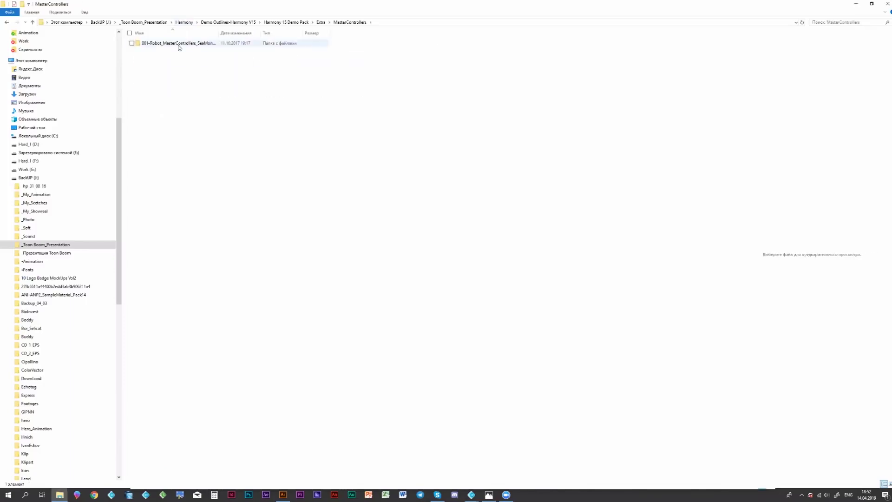
{"action": "left_click", "coordinate": [178, 44]}
{"action": "double_click", "coordinate": [179, 45]}
Step: Open the robot template's scene file in Toon Boom Harmony and minimize the File Explorer window
{"action": "left_click", "coordinate": [147, 109]}
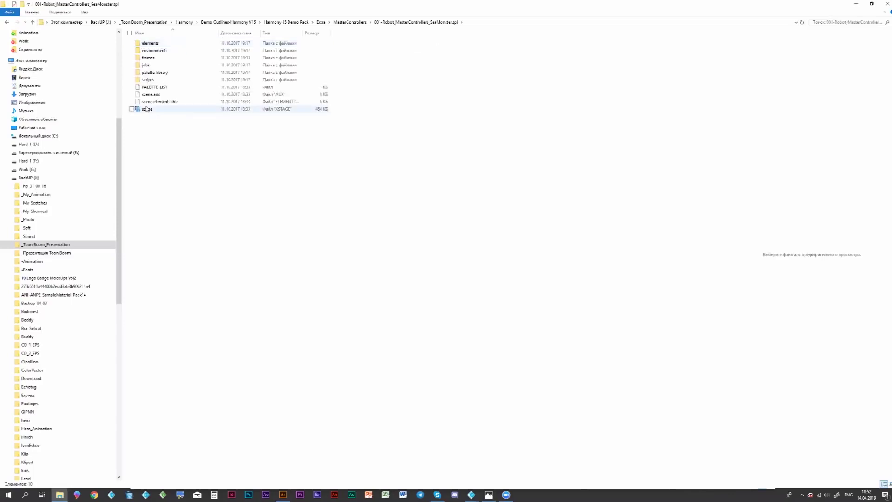
{"action": "right_click", "coordinate": [147, 109]}
{"action": "left_click", "coordinate": [145, 112]}
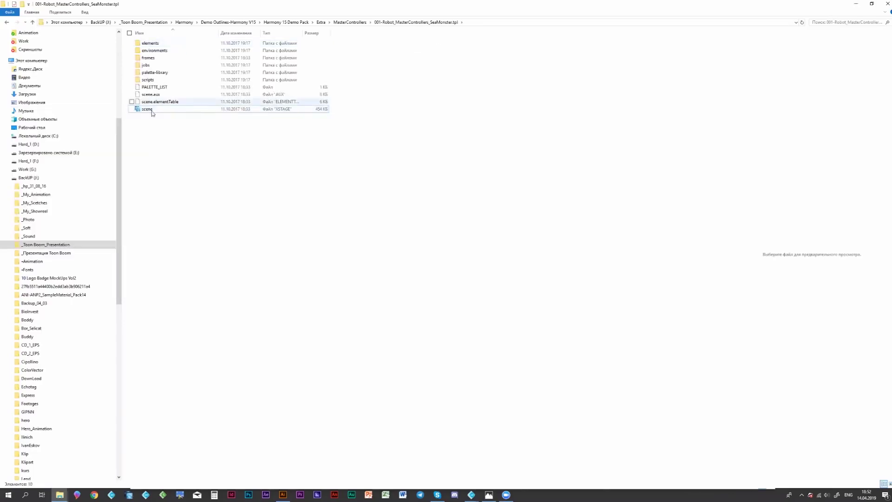
{"action": "right_click", "coordinate": [149, 112]}
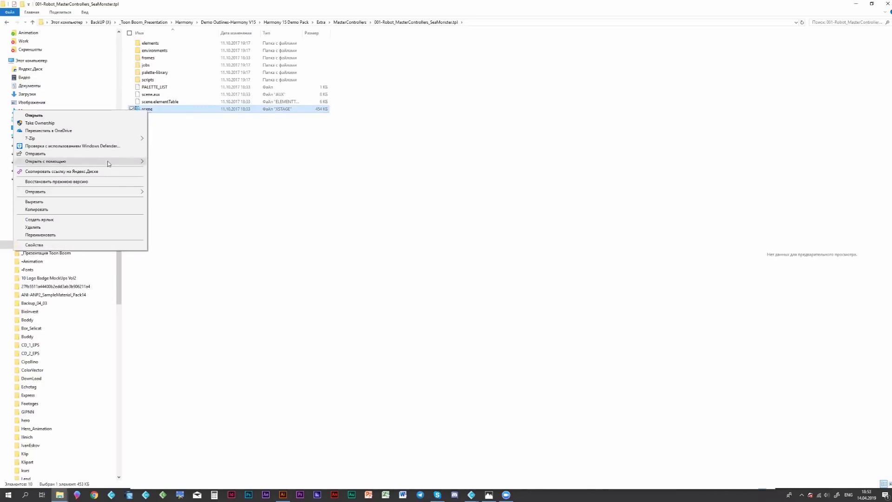
{"action": "mouse_move", "coordinate": [108, 162]}
{"action": "left_click", "coordinate": [190, 163]}
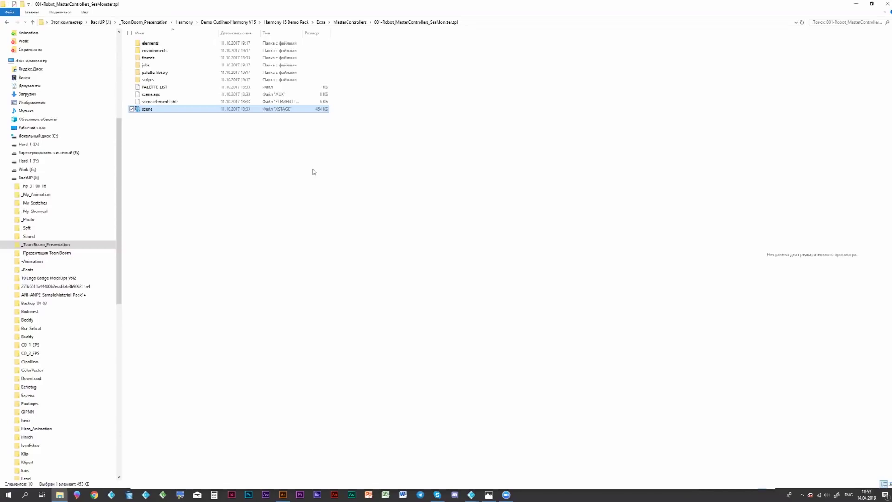
{"action": "key", "text": "Return"}
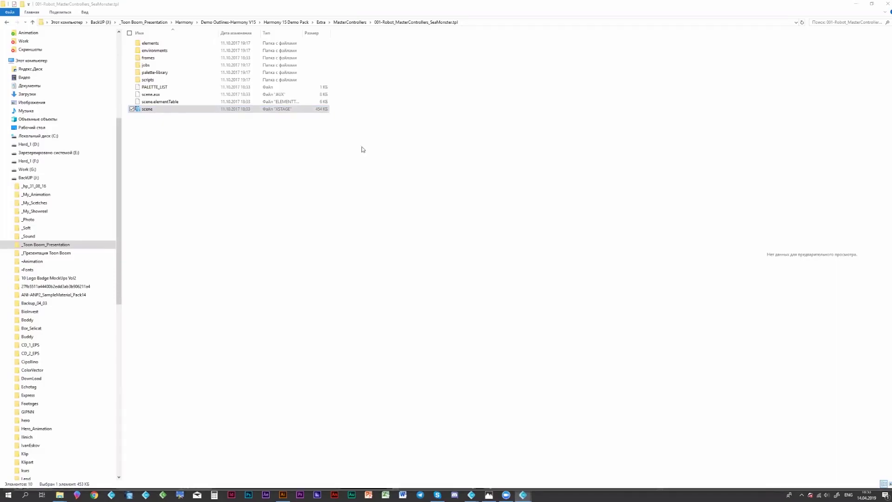
{"action": "left_click", "coordinate": [855, 3]}
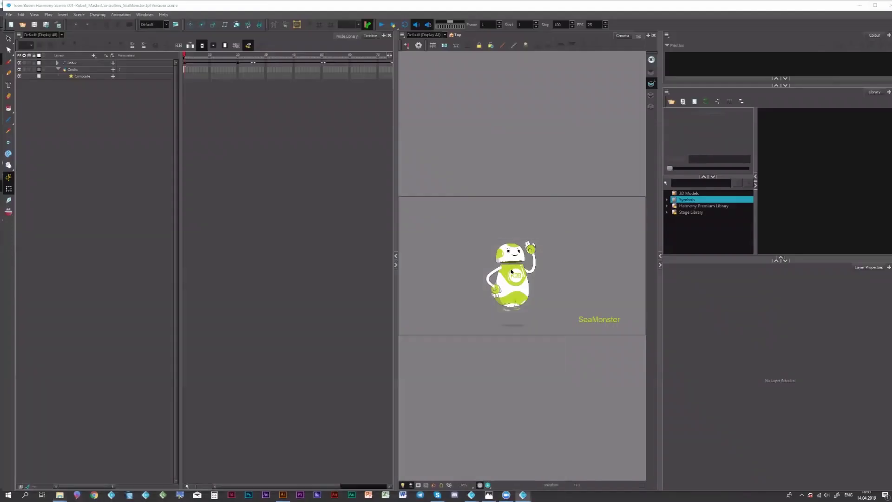
Step: Select the robot character's parts, widen the Camera view and clear the selection
{"action": "left_click", "coordinate": [530, 249]}
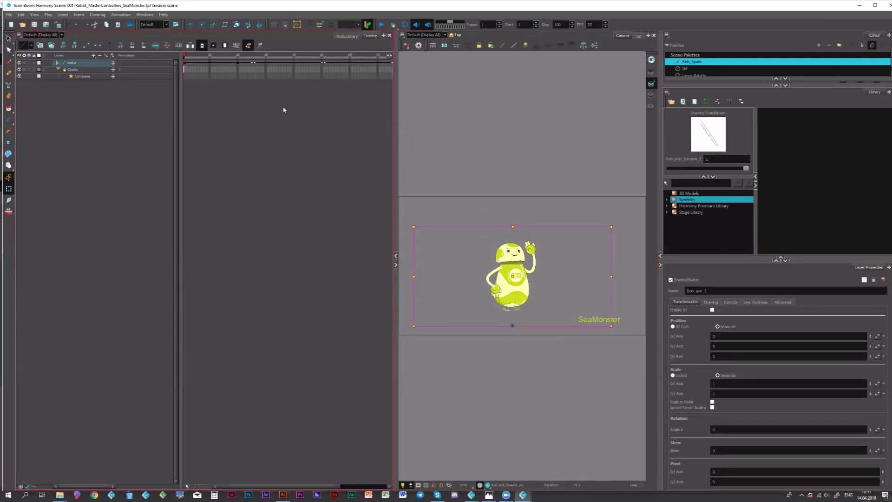
{"action": "left_click_drag", "start_coordinate": [395, 130], "coordinate": [322, 124]}
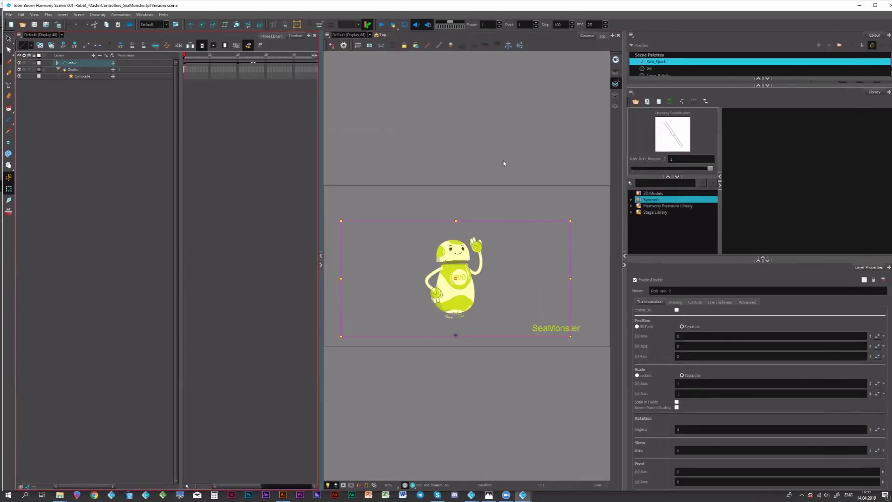
{"action": "left_click", "coordinate": [478, 197]}
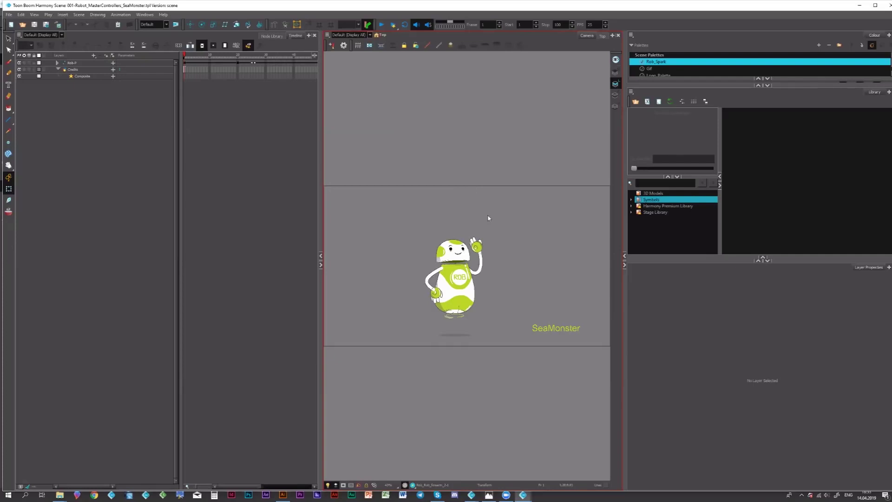
Step: Select the robot's parts together and afresh only its raised hand, and narrow the Camera view slightly
{"action": "mouse_move", "coordinate": [526, 211]}
{"action": "left_mouse_down"}
{"action": "mouse_move", "coordinate": [412, 319]}
{"action": "mouse_move", "coordinate": [403, 315]}
{"action": "mouse_move", "coordinate": [478, 213]}
{"action": "mouse_move", "coordinate": [505, 297]}
{"action": "mouse_move", "coordinate": [435, 311]}
{"action": "mouse_move", "coordinate": [450, 185]}
{"action": "left_mouse_up"}
{"action": "mouse_move", "coordinate": [451, 321]}
{"action": "left_mouse_down"}
{"action": "mouse_move", "coordinate": [406, 297]}
{"action": "mouse_move", "coordinate": [415, 204]}
{"action": "mouse_move", "coordinate": [447, 177]}
{"action": "left_mouse_up"}
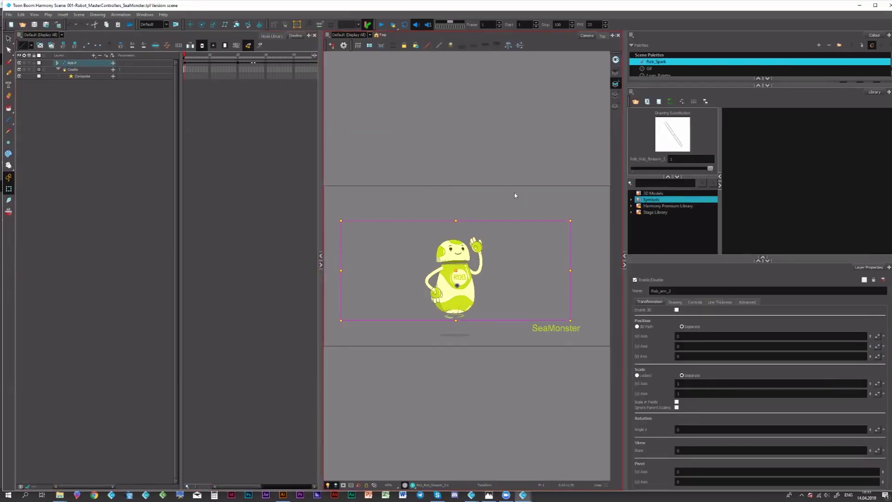
{"action": "left_click", "coordinate": [500, 197]}
{"action": "left_click", "coordinate": [479, 249]}
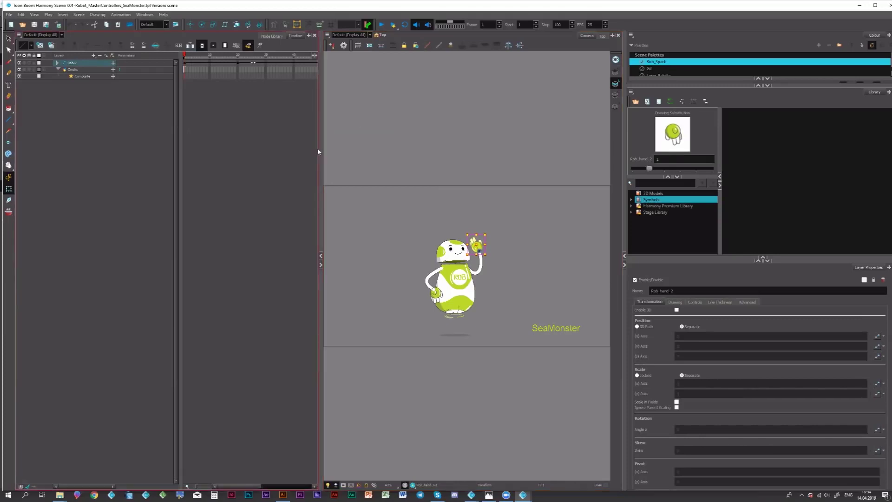
{"action": "left_click_drag", "start_coordinate": [319, 151], "coordinate": [356, 145]}
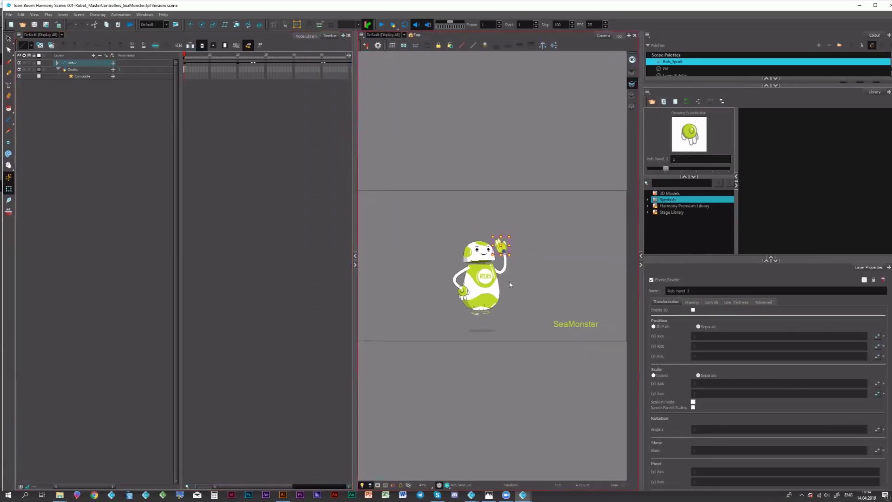
Step: Select the robot's raised forearm and then the MC_Head_Rotation layer inside the expanded Rob-P peg
{"action": "scroll", "coordinate": [535, 258], "scroll_direction": "up", "scroll_amount": 1}
{"action": "left_click", "coordinate": [512, 250]}
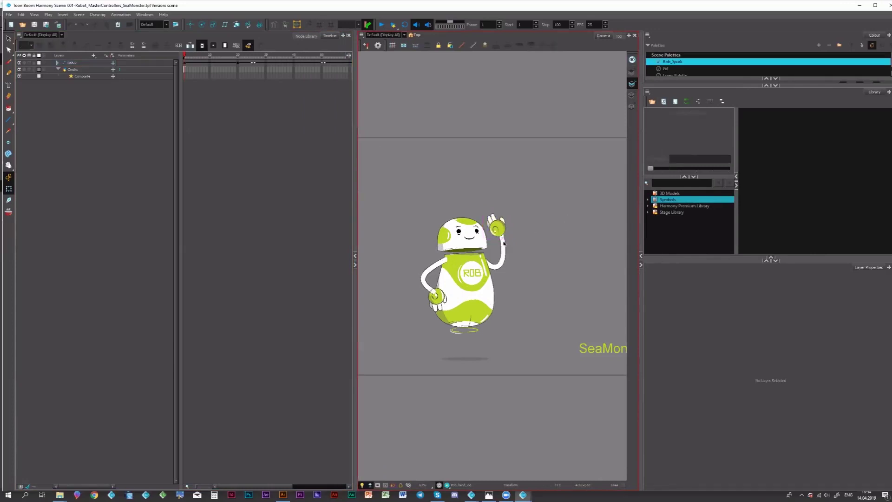
{"action": "left_click", "coordinate": [504, 243]}
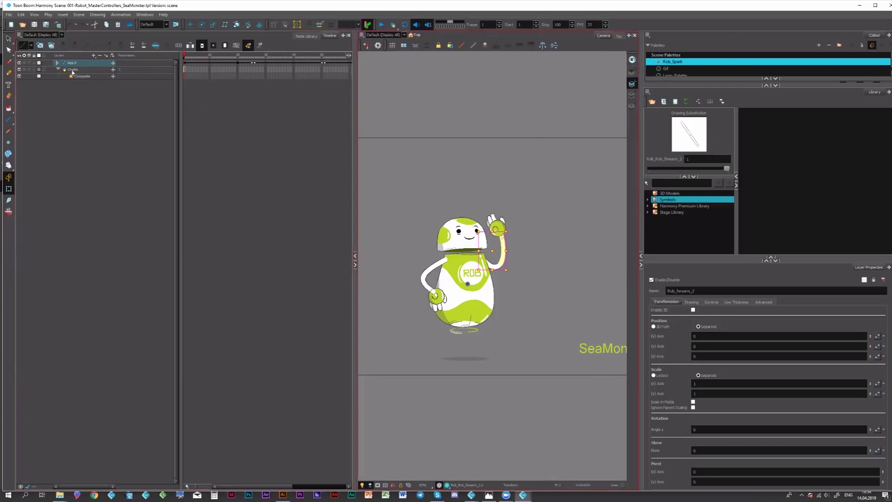
{"action": "left_click", "coordinate": [58, 63]}
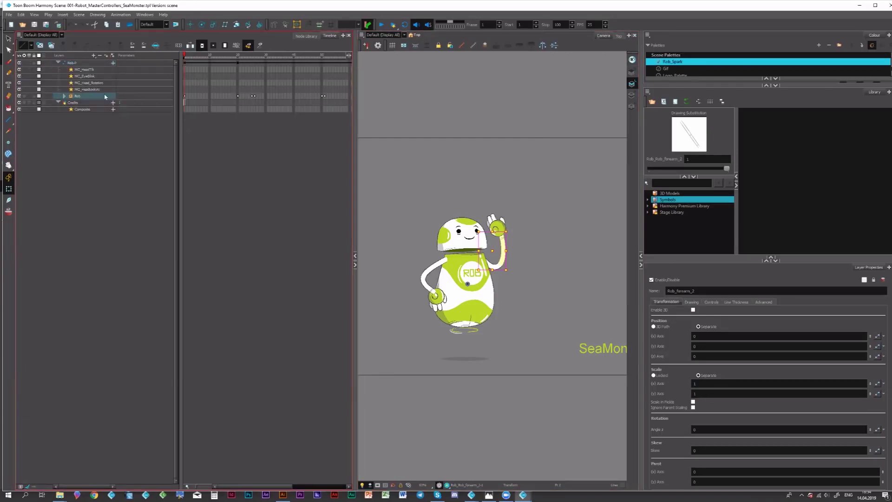
{"action": "left_click", "coordinate": [88, 84]}
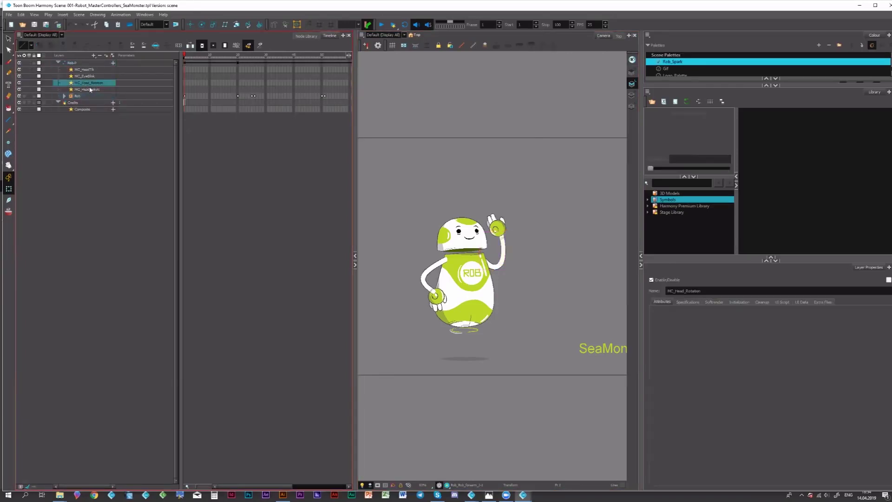
Step: Add a Node View next to the Camera view and show the nodes inside the Rob group
{"action": "left_click", "coordinate": [525, 61]}
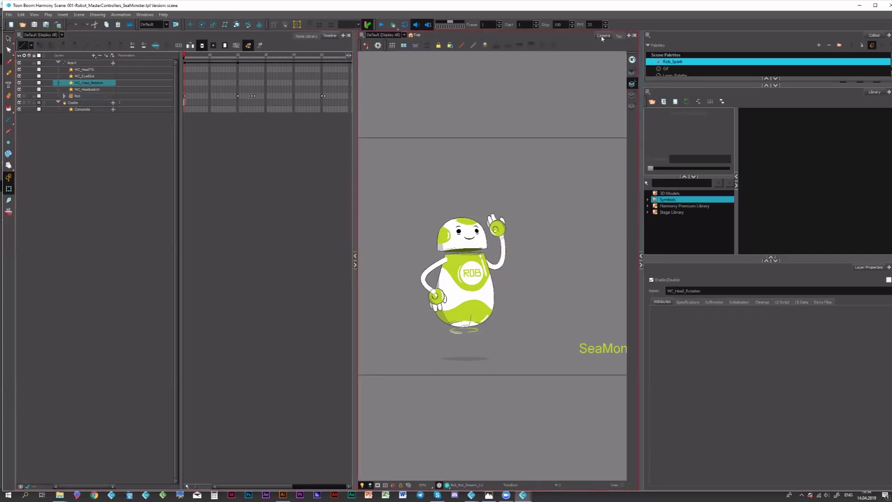
{"action": "left_click", "coordinate": [630, 38]}
{"action": "left_click", "coordinate": [634, 181]}
{"action": "double_click", "coordinate": [610, 206]}
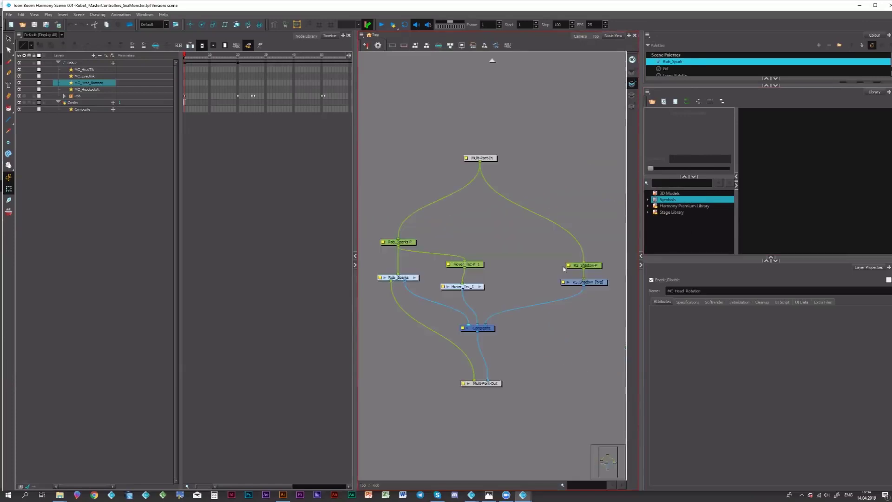
Step: Inspect the node network inside the Hover_Tec_1 group and return to the parent group
{"action": "left_click", "coordinate": [480, 287]}
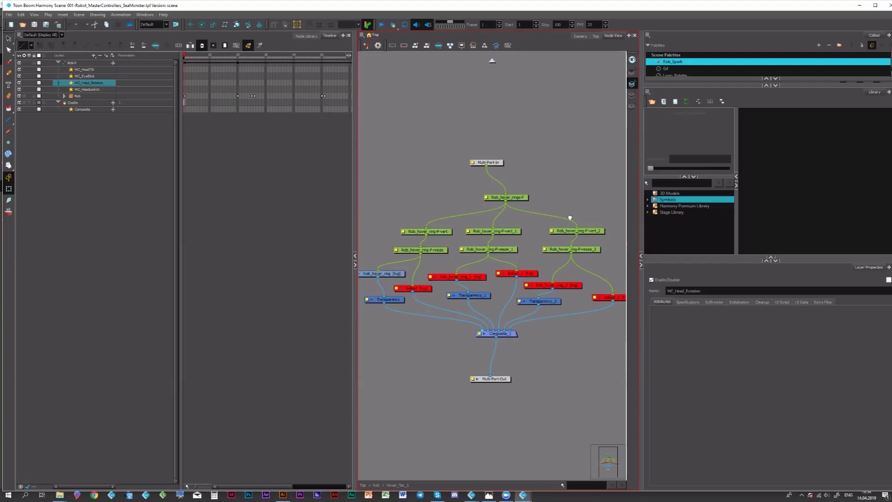
{"action": "left_click_drag", "start_coordinate": [473, 241], "coordinate": [359, 204]}
{"action": "left_click", "coordinate": [493, 61]}
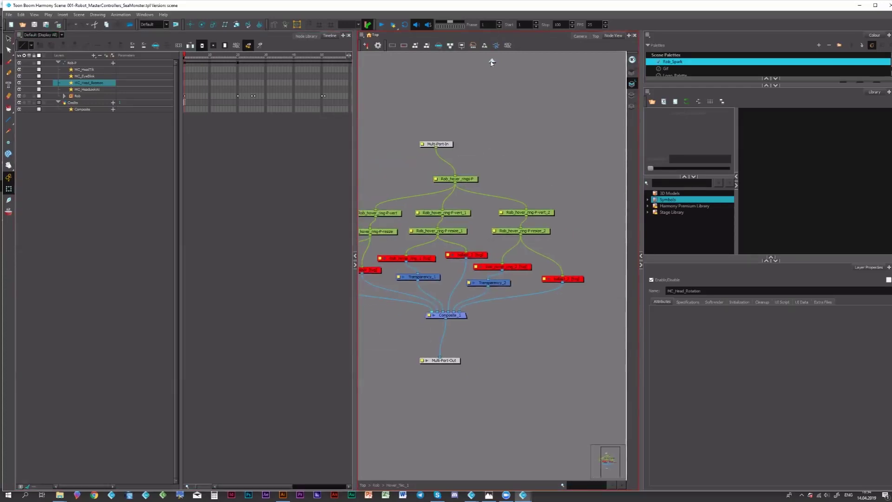
Step: Open the Rob_Sparks group and examine how its arm, head and torso nodes connect, including the Rob_Deformation-torso node
{"action": "left_click", "coordinate": [446, 262]}
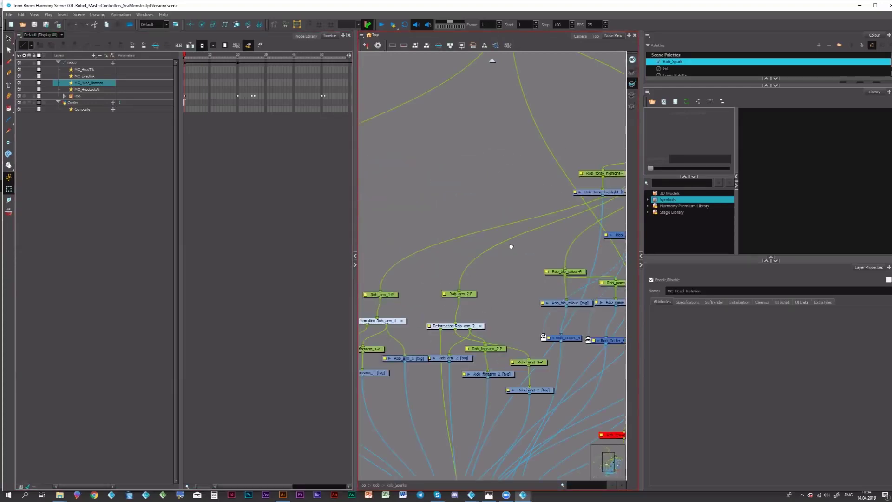
{"action": "left_click_drag", "start_coordinate": [472, 241], "coordinate": [503, 170]}
{"action": "left_click_drag", "start_coordinate": [372, 219], "coordinate": [674, 207]}
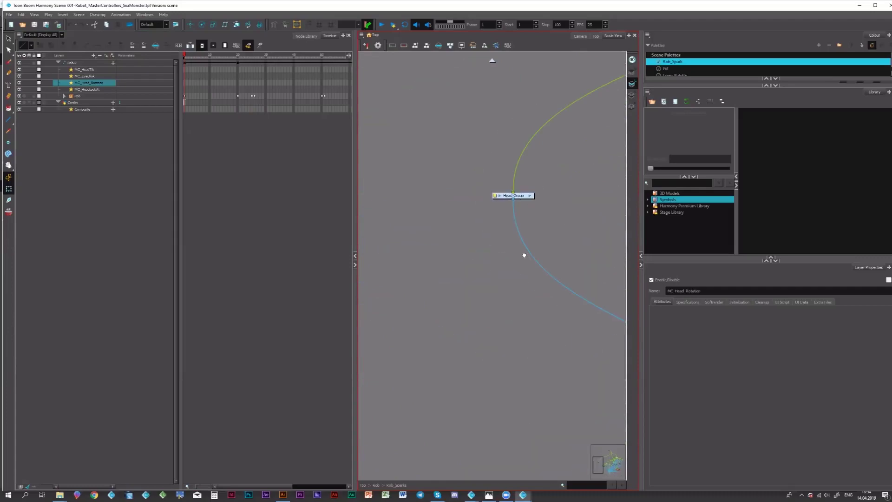
{"action": "left_click_drag", "start_coordinate": [523, 255], "coordinate": [319, 323]}
{"action": "left_click_drag", "start_coordinate": [622, 211], "coordinate": [528, 234]}
{"action": "left_click_drag", "start_coordinate": [528, 201], "coordinate": [384, 202]}
{"action": "left_click_drag", "start_coordinate": [444, 228], "coordinate": [438, 201]}
{"action": "scroll", "coordinate": [437, 200], "scroll_direction": "right", "scroll_amount": 3}
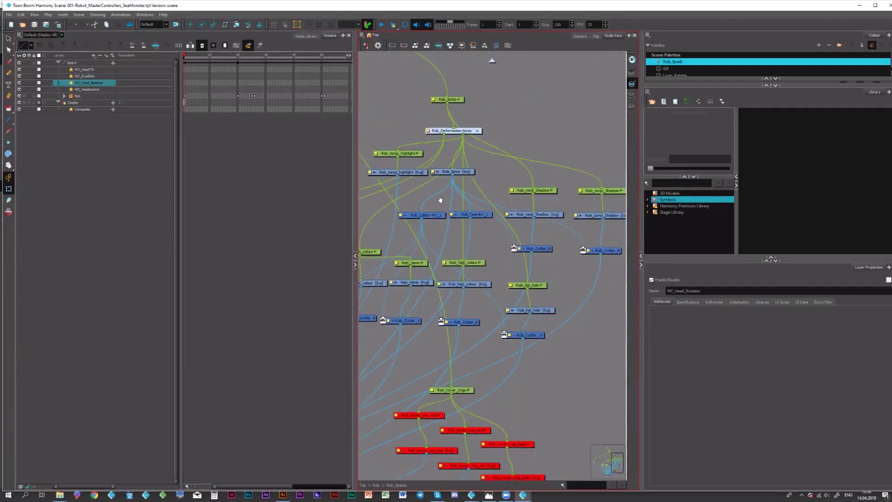
{"action": "left_click_drag", "start_coordinate": [496, 227], "coordinate": [482, 195]}
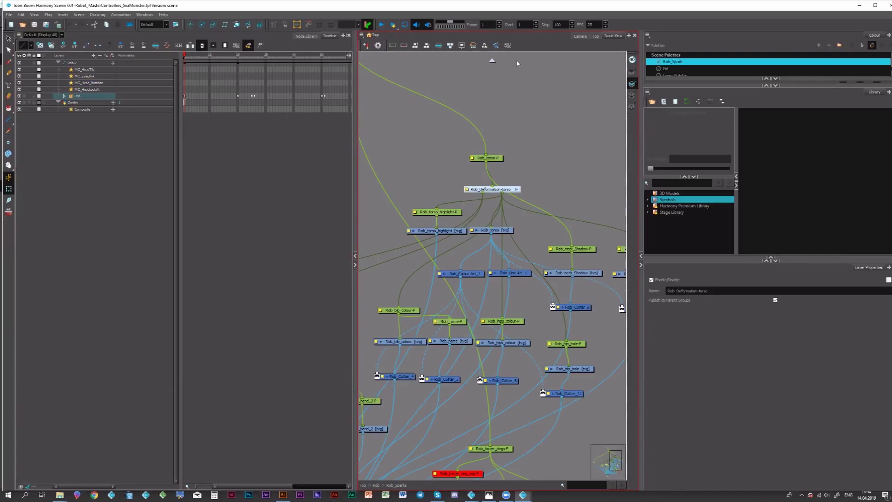
Step: Return to the Camera view and select the robot's torso, then all of its parts together
{"action": "left_click", "coordinate": [581, 37]}
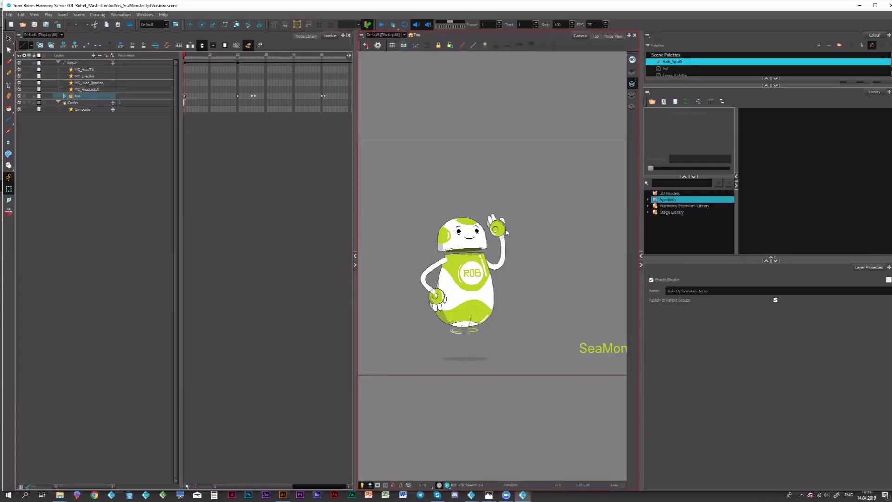
{"action": "left_click", "coordinate": [482, 292]}
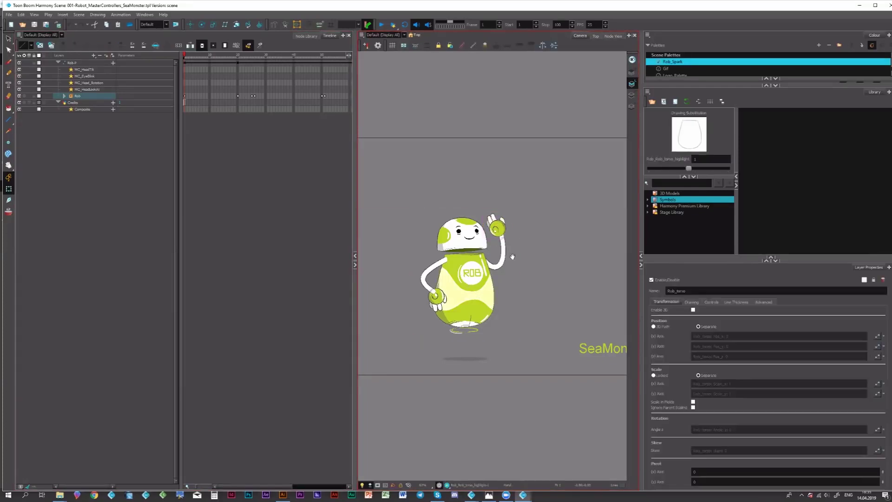
{"action": "left_click_drag", "start_coordinate": [442, 291], "coordinate": [544, 254]}
{"action": "left_click_drag", "start_coordinate": [573, 207], "coordinate": [519, 211]}
{"action": "mouse_move", "coordinate": [519, 138]}
{"action": "left_mouse_down"}
{"action": "mouse_move", "coordinate": [500, 344]}
{"action": "mouse_move", "coordinate": [604, 178]}
{"action": "mouse_move", "coordinate": [454, 164]}
{"action": "left_mouse_up"}
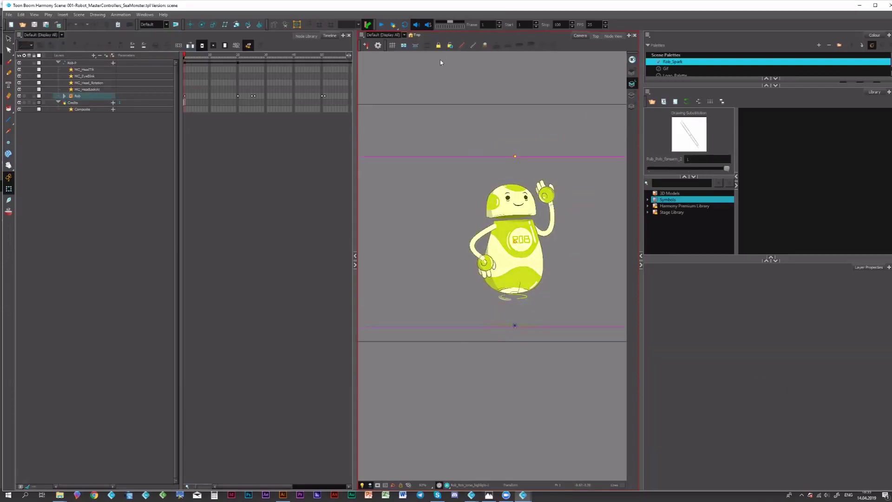
{"action": "left_click", "coordinate": [462, 47]}
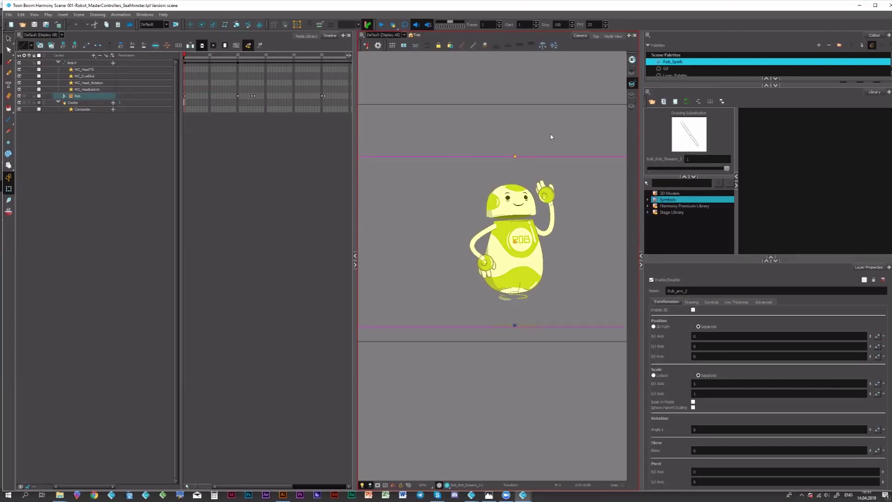
Step: Select only the robot's head and widen the Camera view by narrowing the Timeline
{"action": "left_click", "coordinate": [527, 212]}
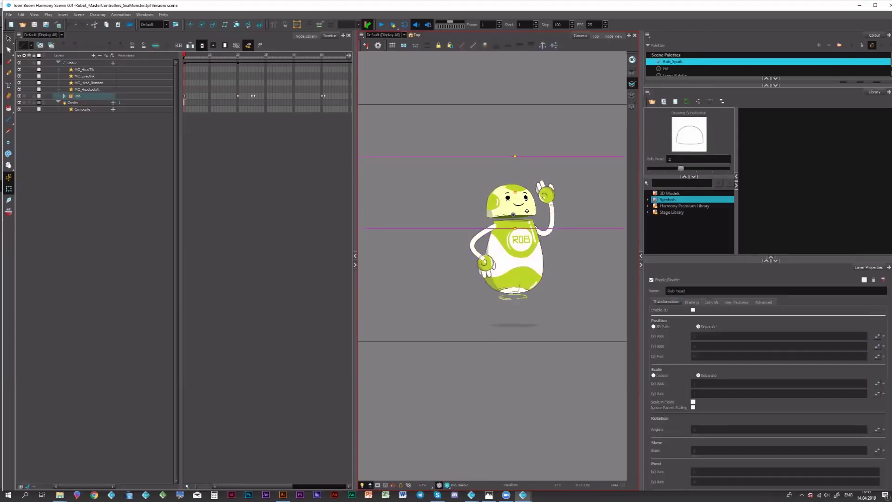
{"action": "left_click_drag", "start_coordinate": [558, 189], "coordinate": [467, 163]}
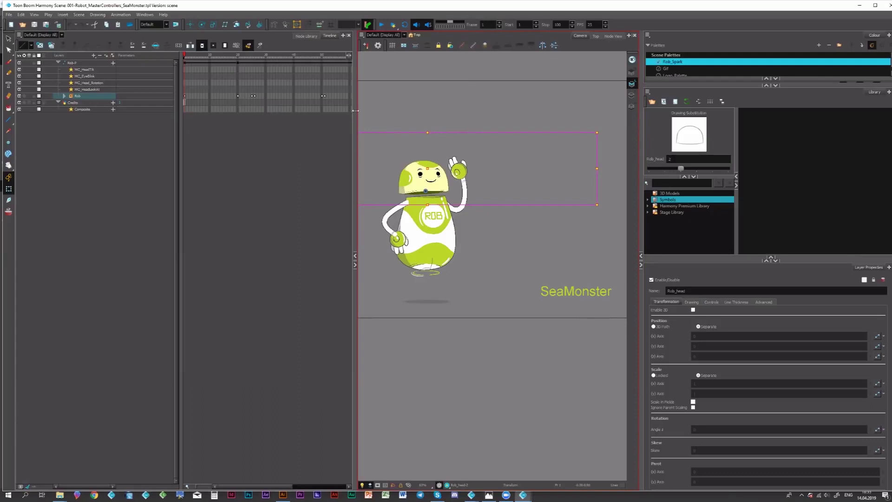
{"action": "left_click_drag", "start_coordinate": [356, 110], "coordinate": [205, 110]}
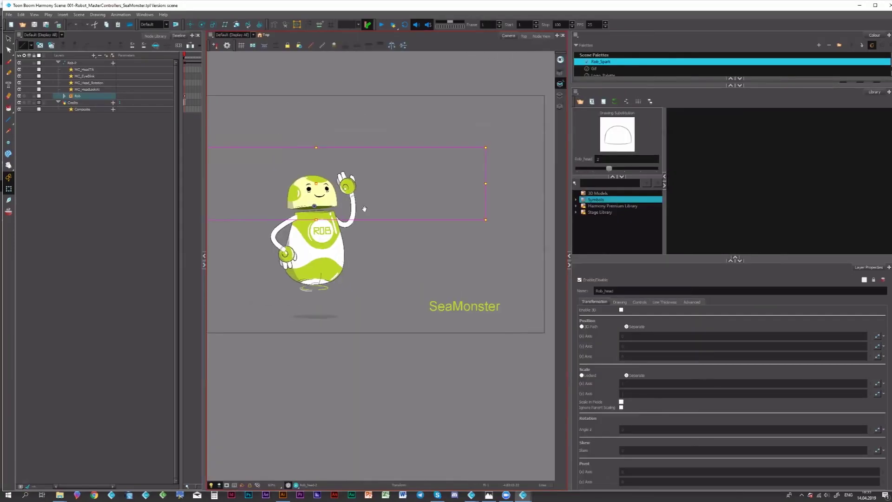
{"action": "left_click_drag", "start_coordinate": [364, 208], "coordinate": [480, 194]}
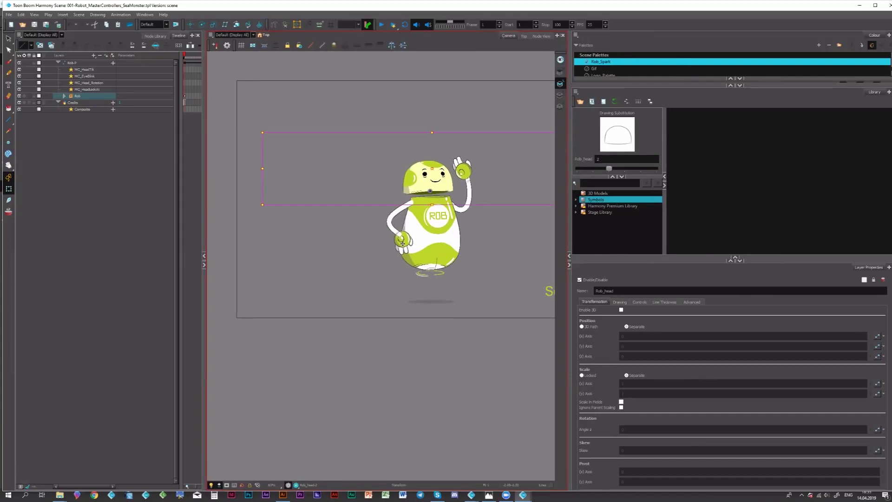
Step: Rotate the robot's hip hand and its raised hand slightly, and clear the selection
{"action": "left_click", "coordinate": [403, 243]}
{"action": "mouse_move", "coordinate": [425, 267]}
{"action": "left_mouse_down"}
{"action": "mouse_move", "coordinate": [441, 232]}
{"action": "mouse_move", "coordinate": [420, 278]}
{"action": "mouse_move", "coordinate": [436, 249]}
{"action": "mouse_move", "coordinate": [422, 267]}
{"action": "left_mouse_up"}
{"action": "left_click", "coordinate": [470, 171]}
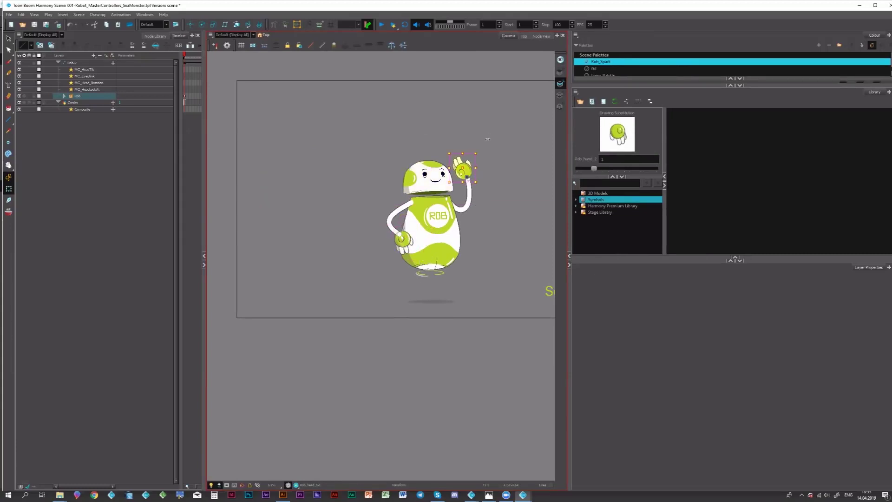
{"action": "left_click", "coordinate": [483, 152]}
{"action": "left_click", "coordinate": [468, 164]}
{"action": "mouse_move", "coordinate": [480, 153]}
{"action": "left_mouse_down"}
{"action": "mouse_move", "coordinate": [493, 172]}
{"action": "mouse_move", "coordinate": [488, 160]}
{"action": "left_mouse_up"}
{"action": "left_click", "coordinate": [246, 101]}
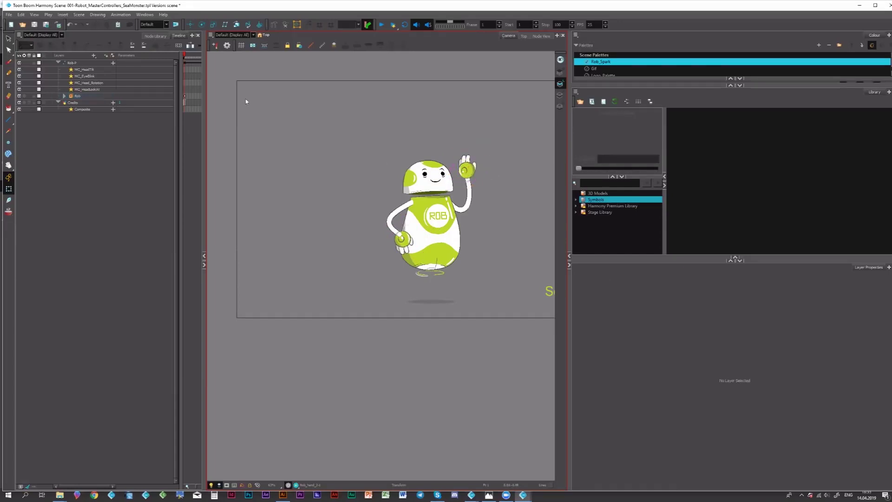
Step: Switch to File Explorer and open the __Main folder of Harmony 15 Demo Pack, looking into Clips on the way
{"action": "key", "text": "alt+Tab"}
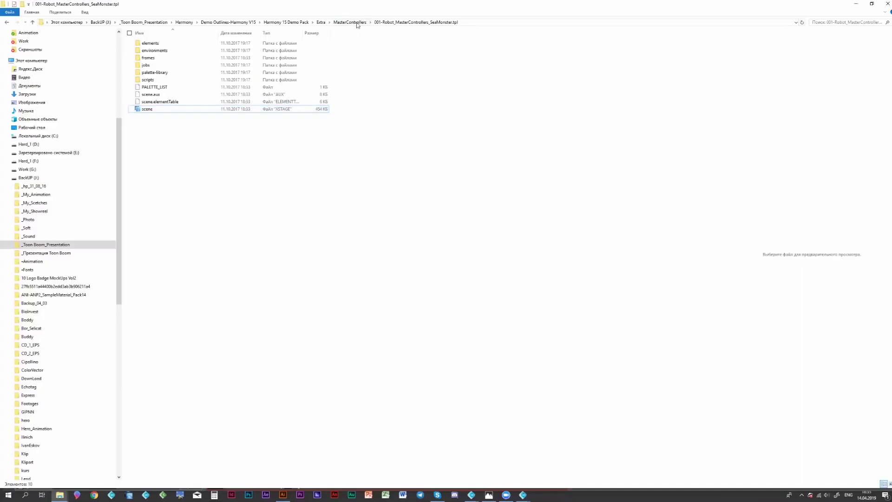
{"action": "left_click", "coordinate": [349, 22]}
{"action": "left_click", "coordinate": [321, 23]}
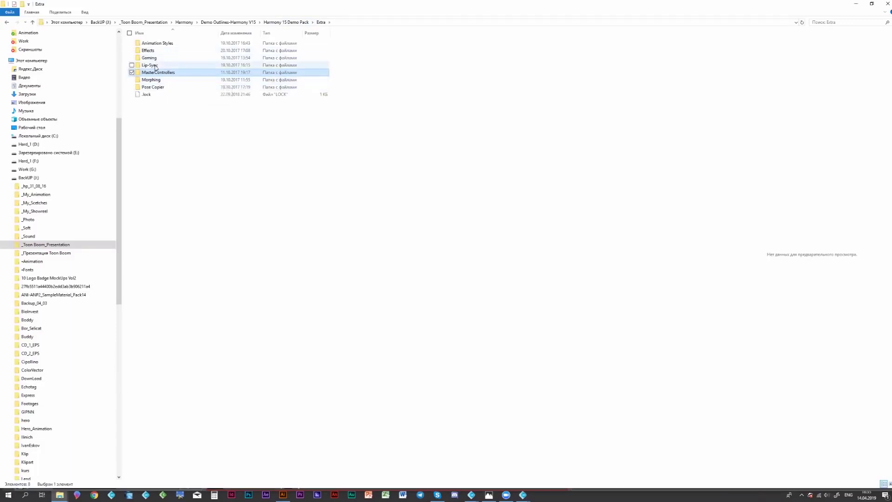
{"action": "left_click", "coordinate": [223, 23]}
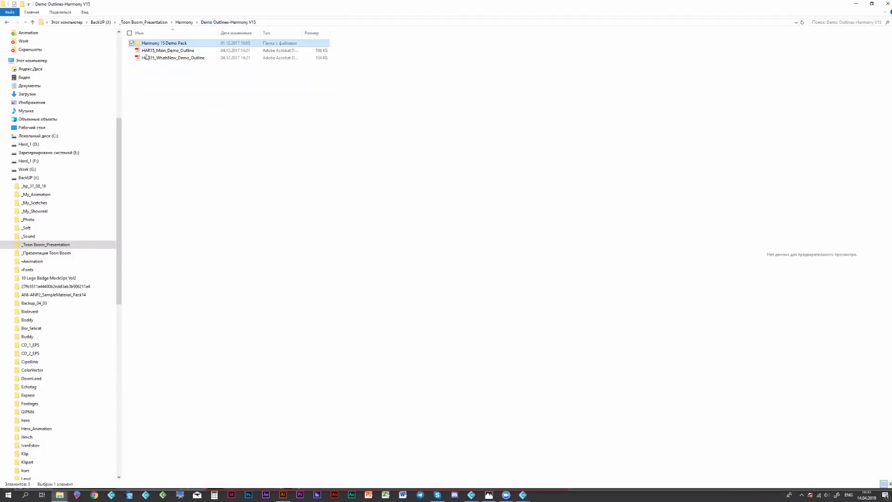
{"action": "double_click", "coordinate": [177, 44]}
{"action": "double_click", "coordinate": [158, 44]}
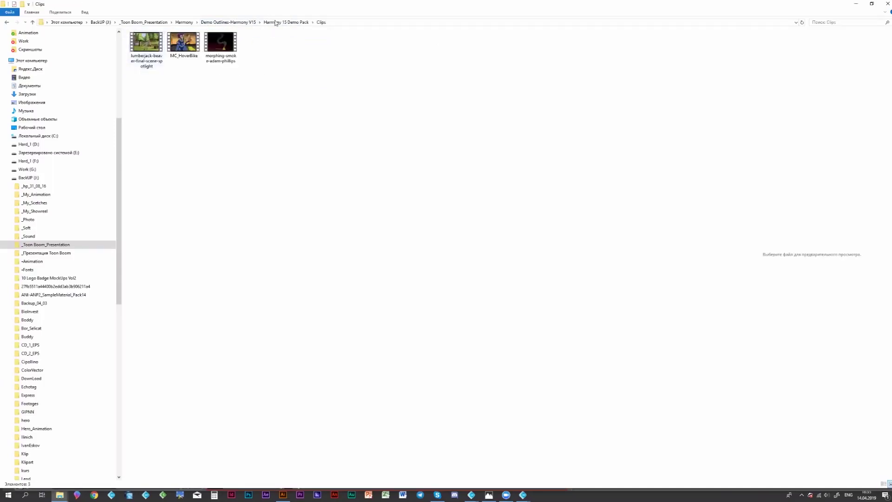
{"action": "left_click", "coordinate": [285, 22]}
{"action": "double_click", "coordinate": [148, 44]}
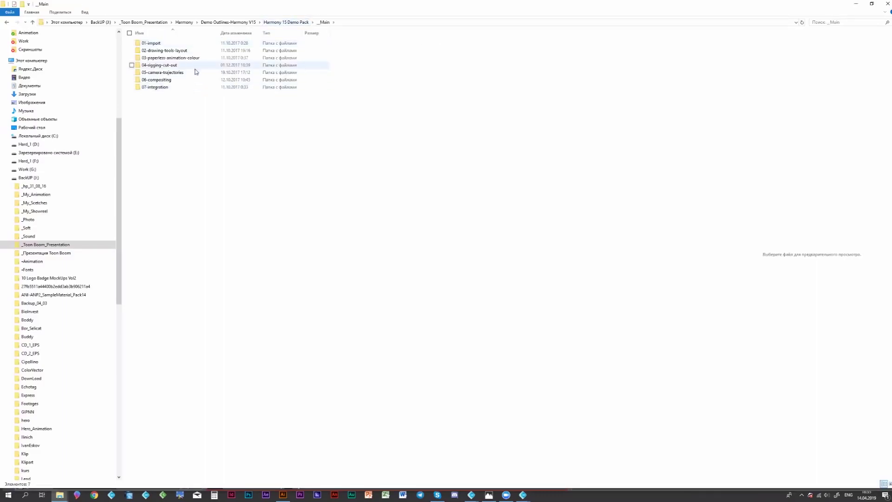
Step: Look into the 07-integration and 06-compositing folders and return to __Main
{"action": "double_click", "coordinate": [179, 87]}
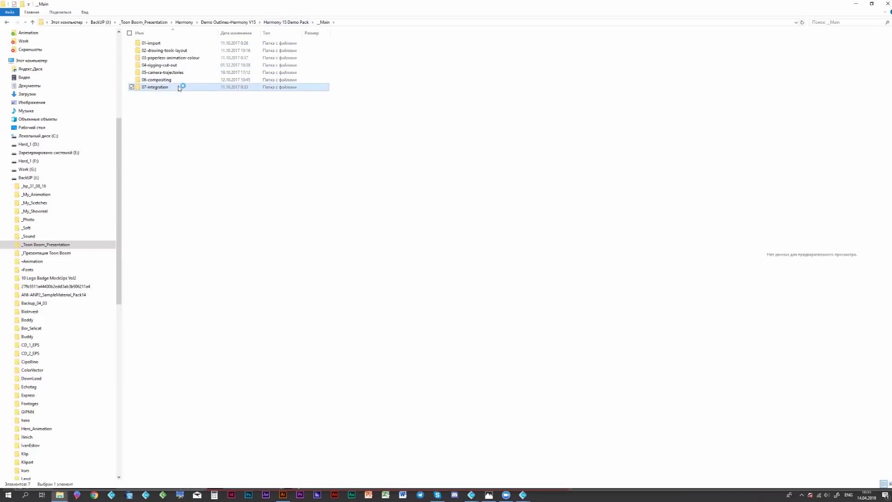
{"action": "key", "text": "alt+Left"}
{"action": "double_click", "coordinate": [162, 80]}
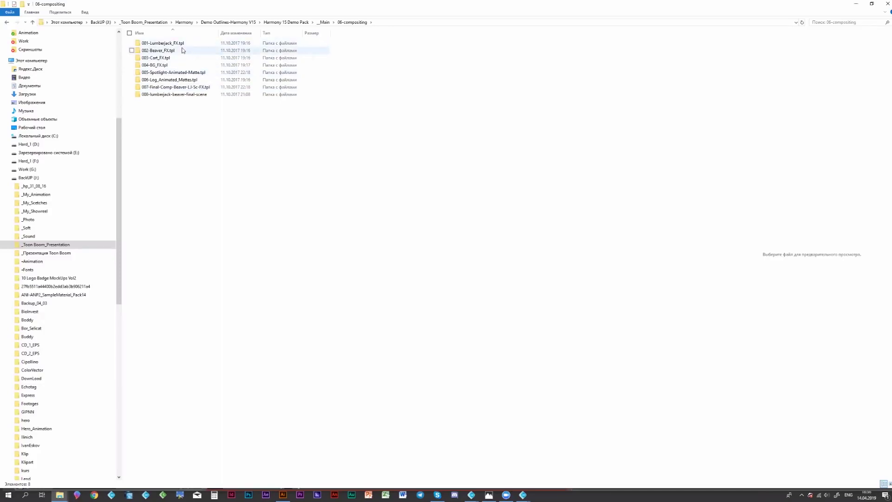
{"action": "left_click", "coordinate": [325, 23]}
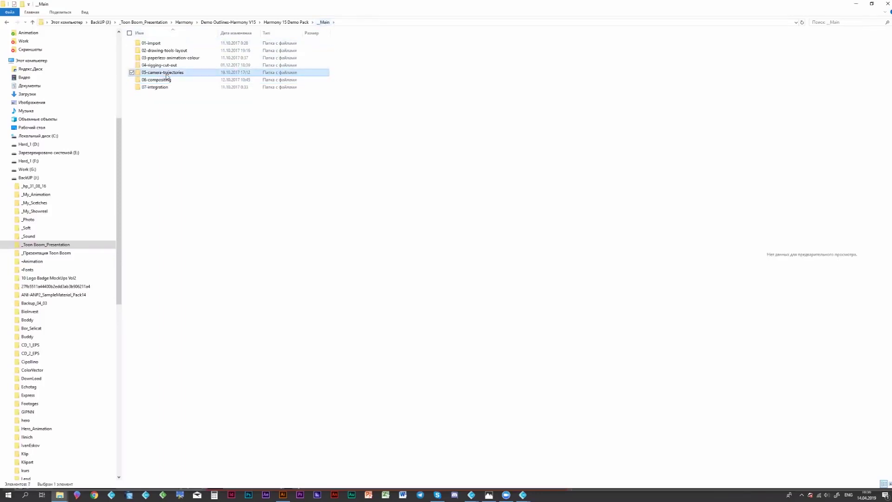
Step: Open the 003-MasterControllers_Beaver.tpl folder inside 04-rigging-cut-out
{"action": "left_click", "coordinate": [173, 67]}
{"action": "double_click", "coordinate": [173, 67]}
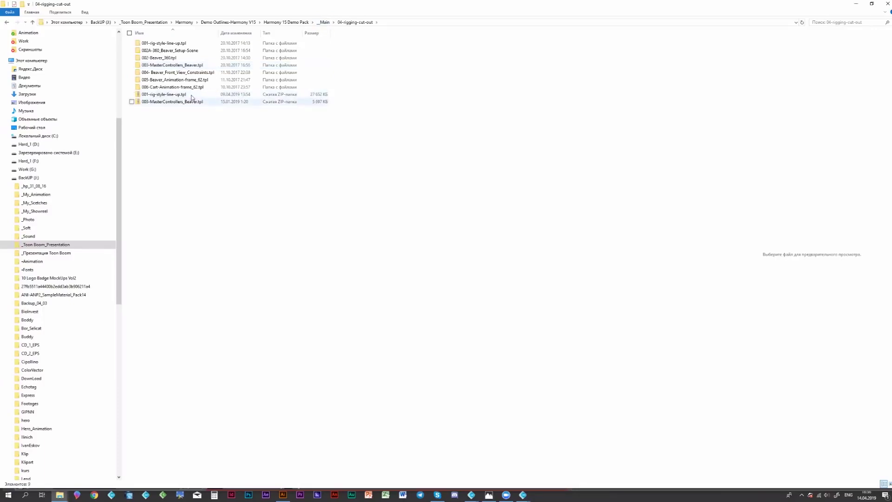
{"action": "left_click", "coordinate": [181, 66]}
{"action": "double_click", "coordinate": [182, 66]}
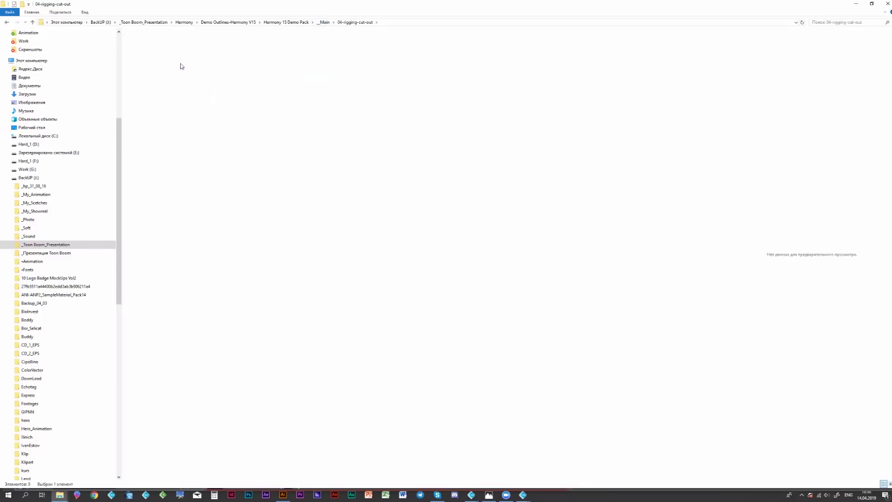
Step: Open the Beaver template's scene file in Toon Boom Harmony and minimize the File Explorer window
{"action": "left_click", "coordinate": [149, 109]}
{"action": "right_click", "coordinate": [148, 109]}
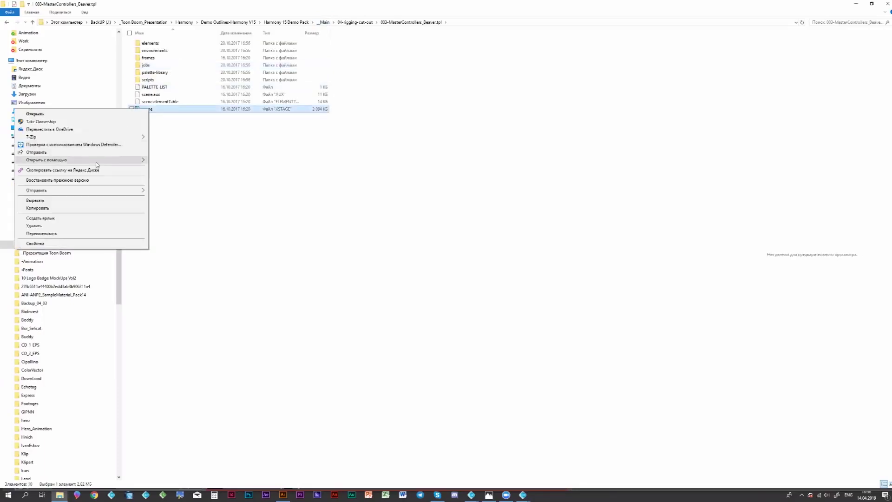
{"action": "mouse_move", "coordinate": [96, 162]}
{"action": "left_click", "coordinate": [201, 160]}
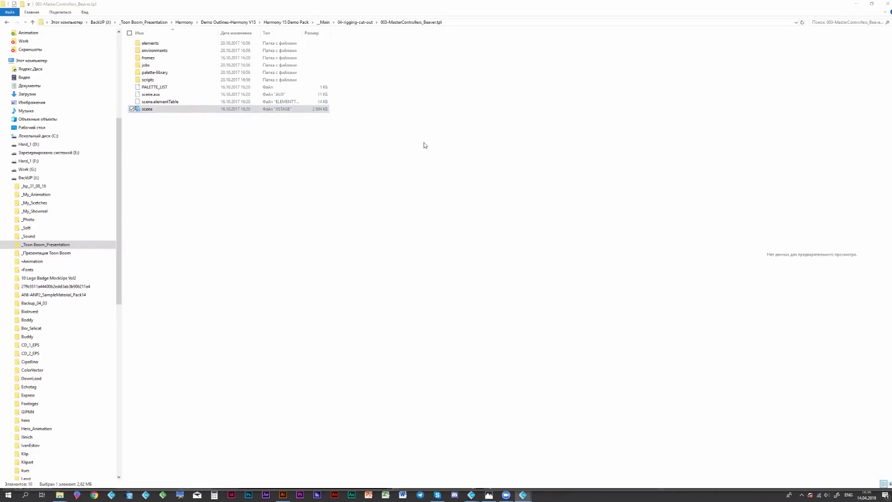
{"action": "left_click", "coordinate": [850, 7]}
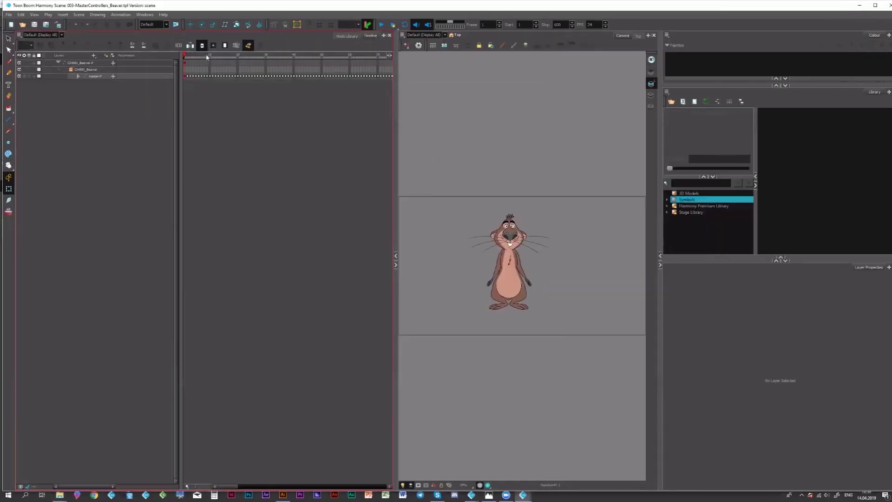
Step: Return to the first frame and select all of the beaver's body parts in the camera view
{"action": "mouse_move", "coordinate": [189, 56]}
{"action": "left_mouse_down"}
{"action": "mouse_move", "coordinate": [220, 58]}
{"action": "mouse_move", "coordinate": [184, 55]}
{"action": "left_mouse_up"}
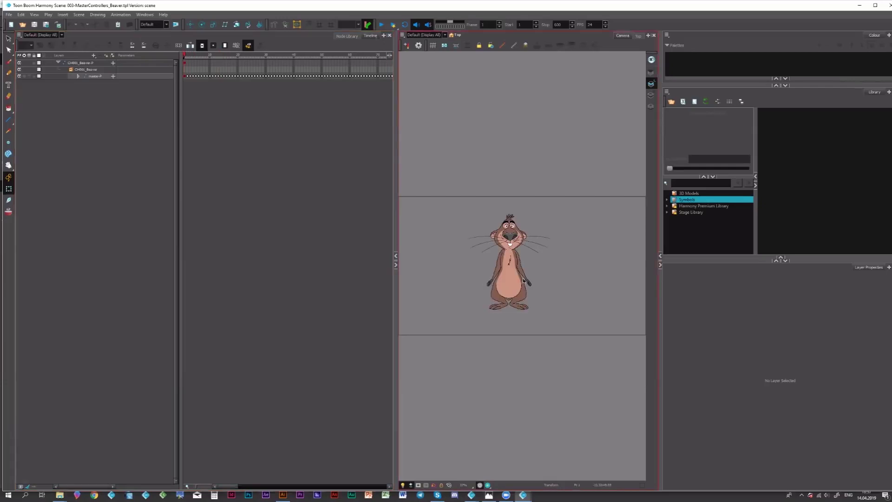
{"action": "left_click", "coordinate": [509, 291]}
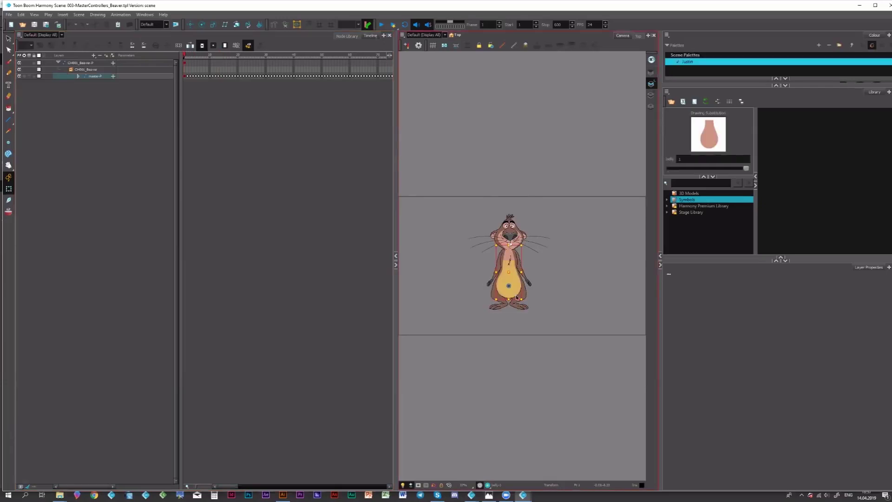
{"action": "left_click", "coordinate": [517, 297]}
{"action": "left_click_drag", "start_coordinate": [448, 270], "coordinate": [525, 194]}
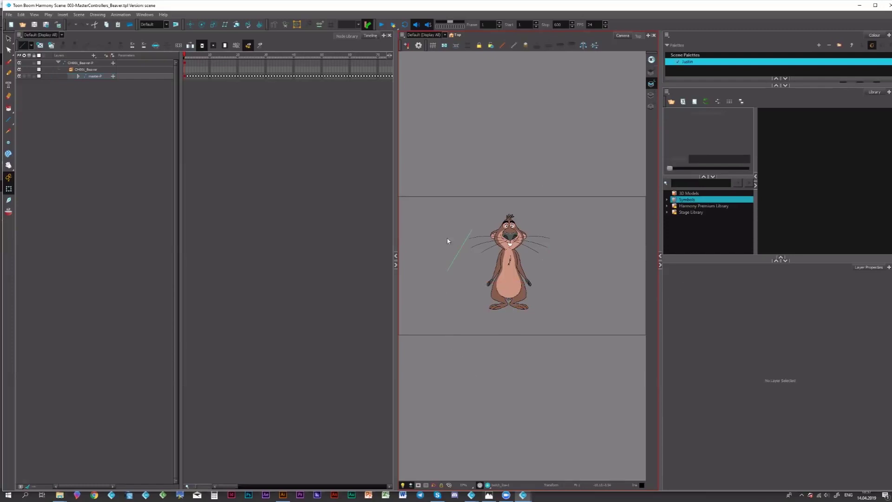
{"action": "mouse_move", "coordinate": [448, 241]}
{"action": "left_mouse_down"}
{"action": "mouse_move", "coordinate": [583, 338]}
{"action": "mouse_move", "coordinate": [502, 177]}
{"action": "left_mouse_up"}
{"action": "left_click", "coordinate": [503, 46]}
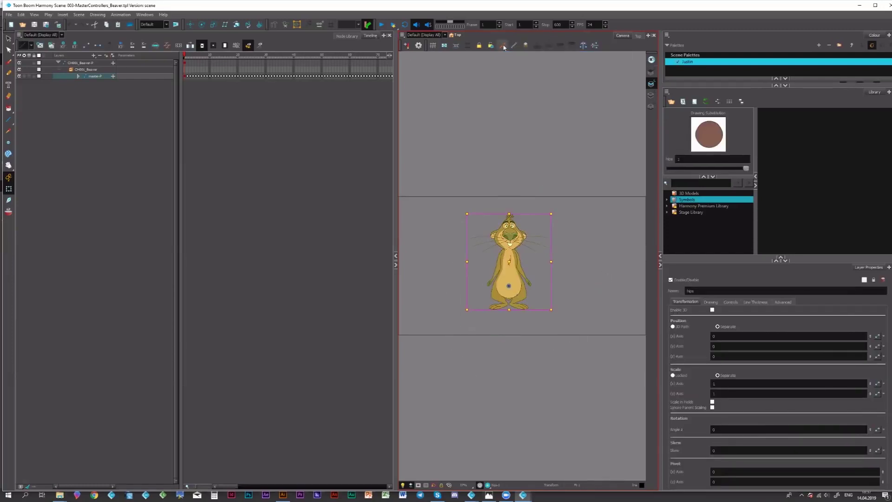
Step: Expand the beaver's master-P layer hierarchy, widen the layer list and narrow the timeline area to enlarge the camera view
{"action": "left_click", "coordinate": [78, 69]}
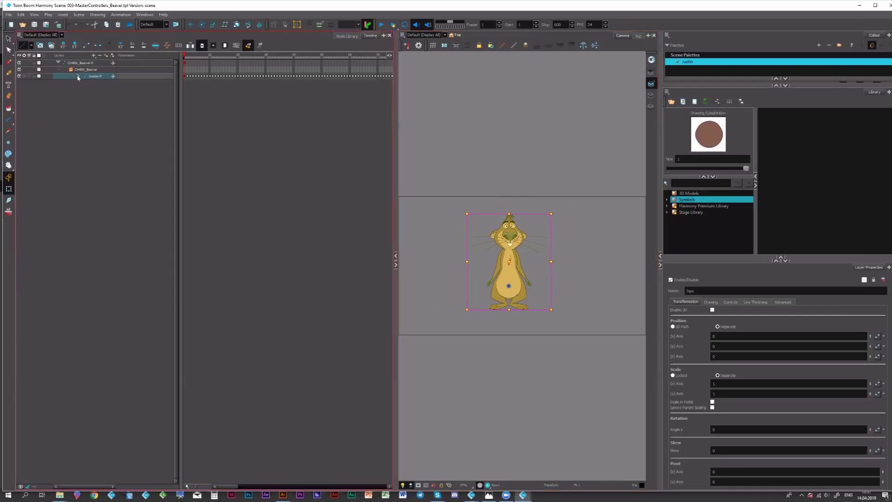
{"action": "left_click", "coordinate": [78, 76]}
{"action": "left_click_drag", "start_coordinate": [181, 136], "coordinate": [295, 135]}
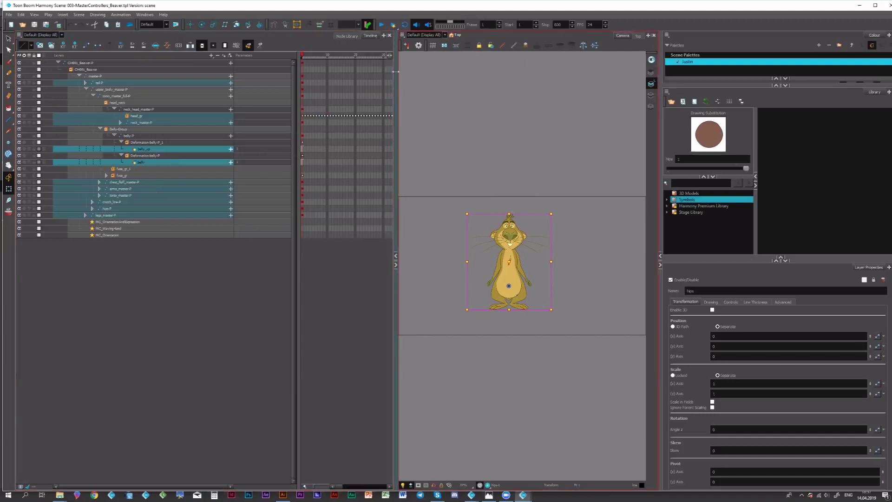
{"action": "left_click_drag", "start_coordinate": [395, 64], "coordinate": [296, 65]}
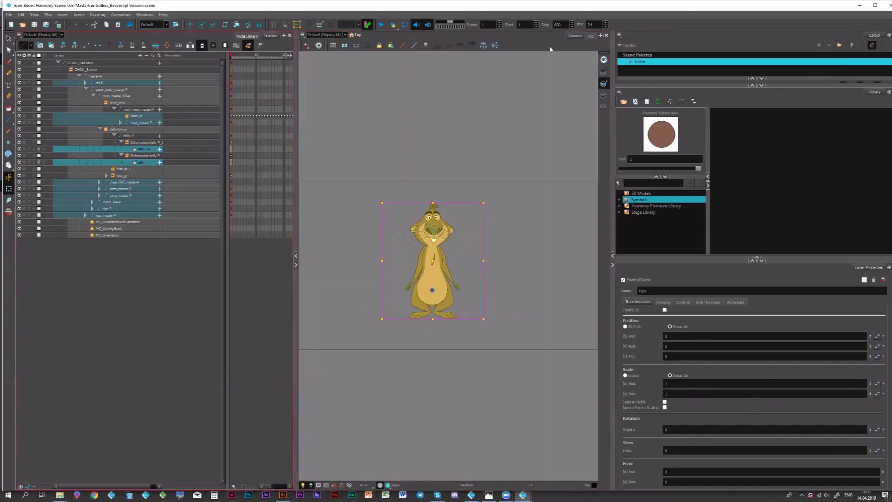
Step: Show the node library and add a Node View beside the camera view, slightly widening the library area
{"action": "left_click", "coordinate": [246, 36]}
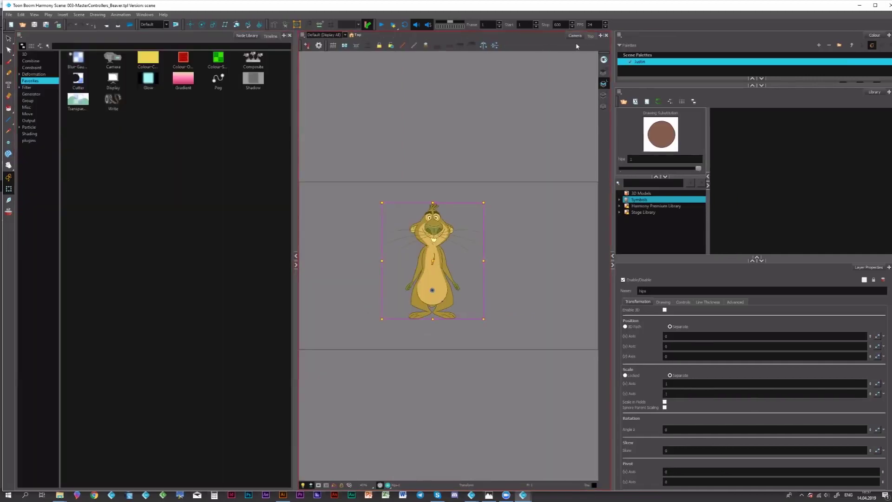
{"action": "left_click", "coordinate": [601, 35]}
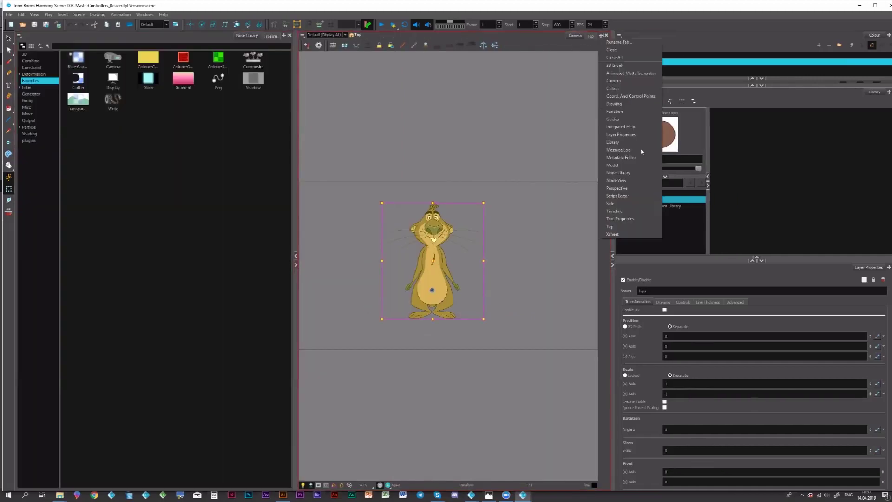
{"action": "left_click", "coordinate": [633, 181]}
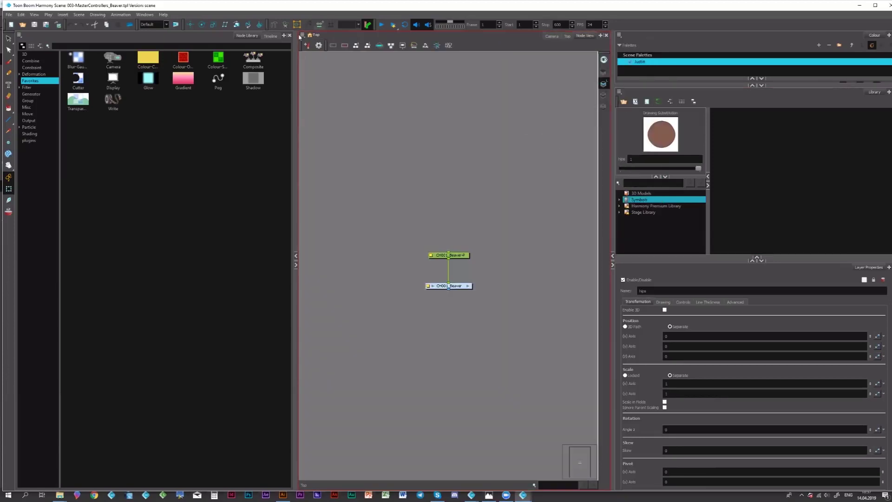
{"action": "left_click", "coordinate": [270, 125]}
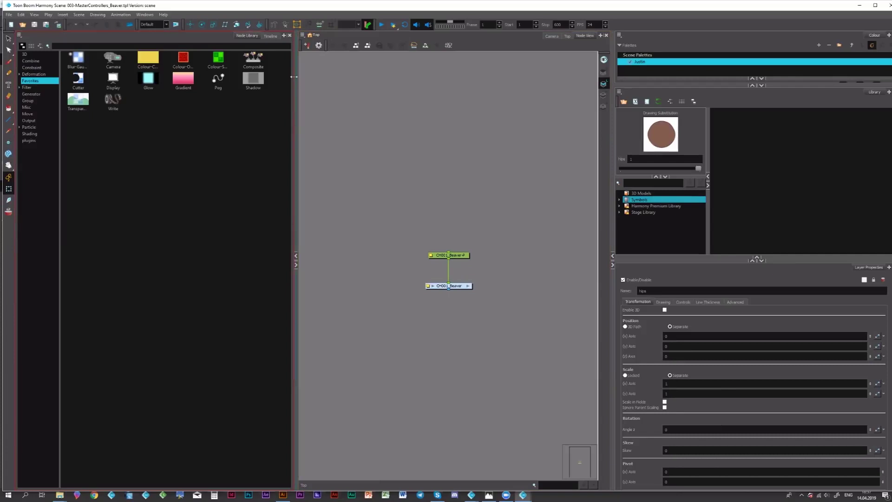
{"action": "left_click_drag", "start_coordinate": [296, 76], "coordinate": [315, 73]}
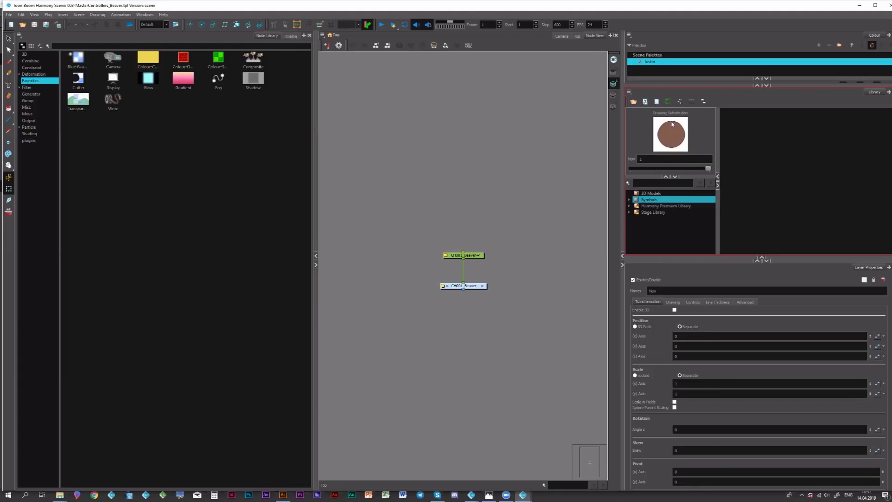
Step: Look through the Group, Move, Output, Particle, plugins and Shading categories of the node library
{"action": "left_click", "coordinate": [173, 74]}
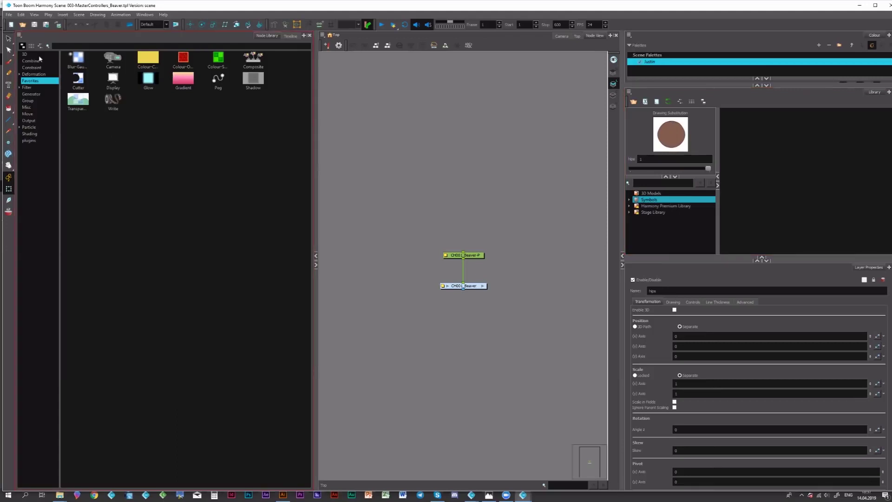
{"action": "left_click", "coordinate": [78, 80]}
{"action": "left_click", "coordinate": [30, 94]}
{"action": "left_click", "coordinate": [27, 101]}
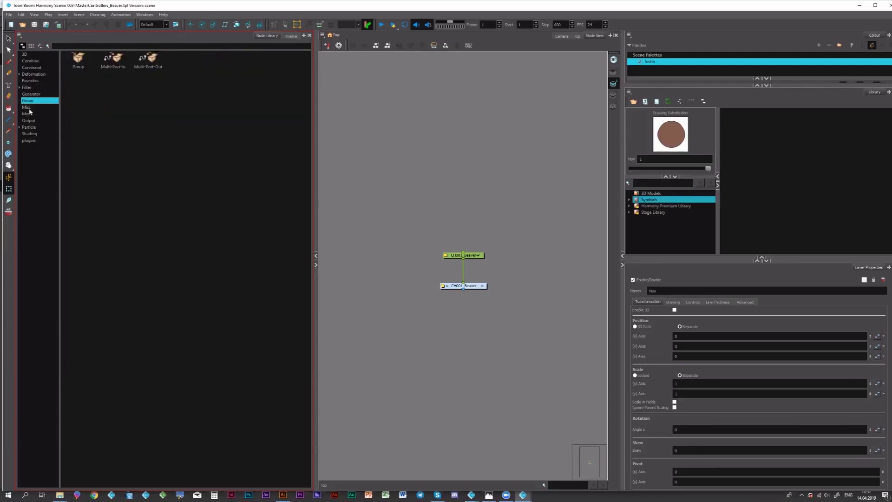
{"action": "left_click", "coordinate": [27, 114]}
{"action": "left_click", "coordinate": [28, 120]}
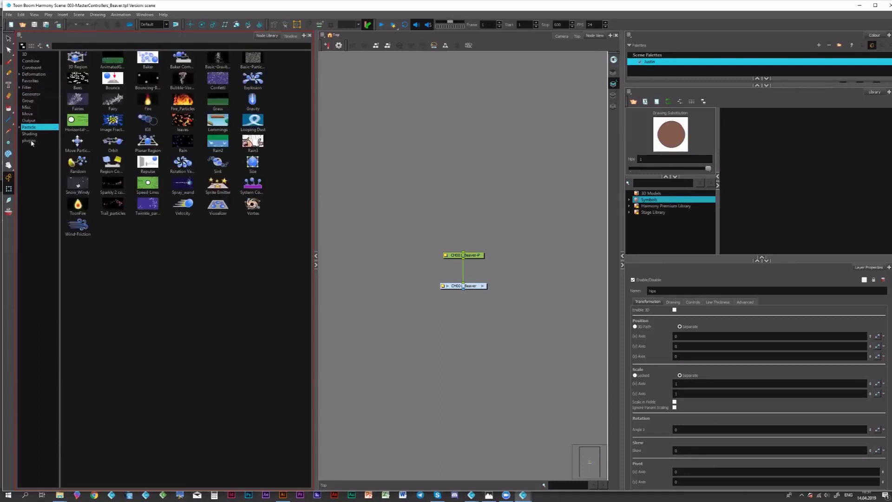
{"action": "left_click", "coordinate": [33, 140]}
{"action": "left_click", "coordinate": [34, 134]}
Step: Look through the Filter, Deformation, Constraint, Combine and 3D node categories, ending on Favorites
{"action": "left_click", "coordinate": [35, 88]}
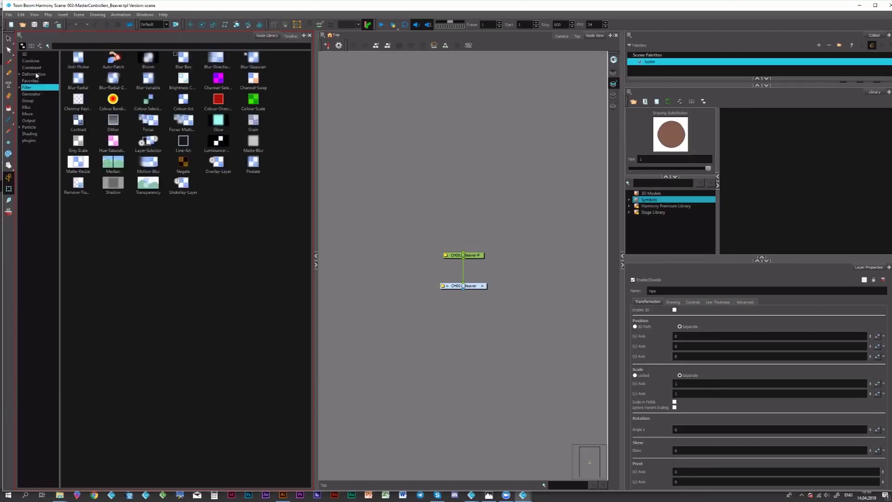
{"action": "left_click", "coordinate": [36, 73]}
{"action": "left_click", "coordinate": [36, 67]}
{"action": "left_click", "coordinate": [35, 60]}
{"action": "key", "text": "Up"}
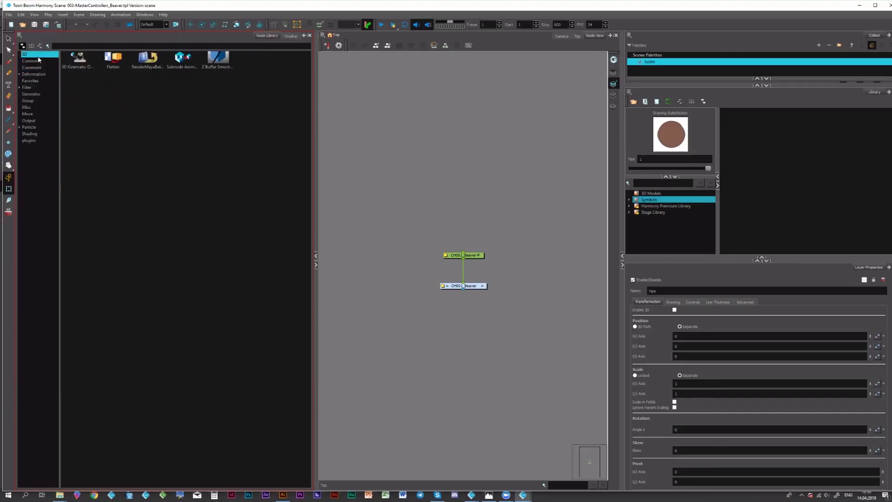
{"action": "key", "text": "Down"}
{"action": "key", "text": "Up"}
{"action": "key", "text": "Down"}
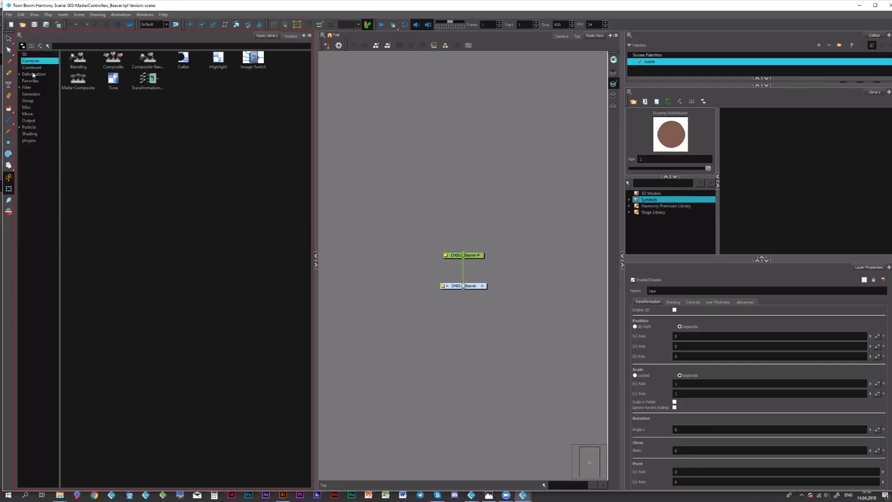
{"action": "key", "text": "Down"}
{"action": "key", "text": "Down"}
{"action": "key", "text": "Down"}
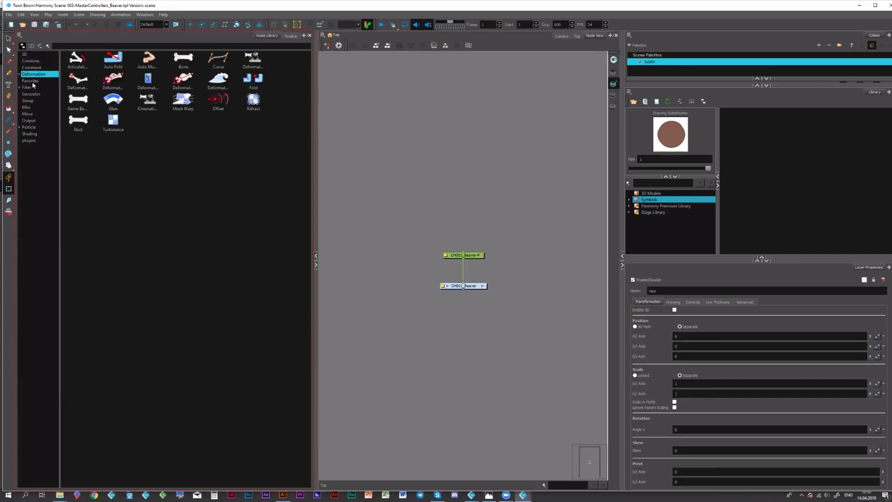
{"action": "key", "text": "Up"}
{"action": "left_click", "coordinate": [33, 81]}
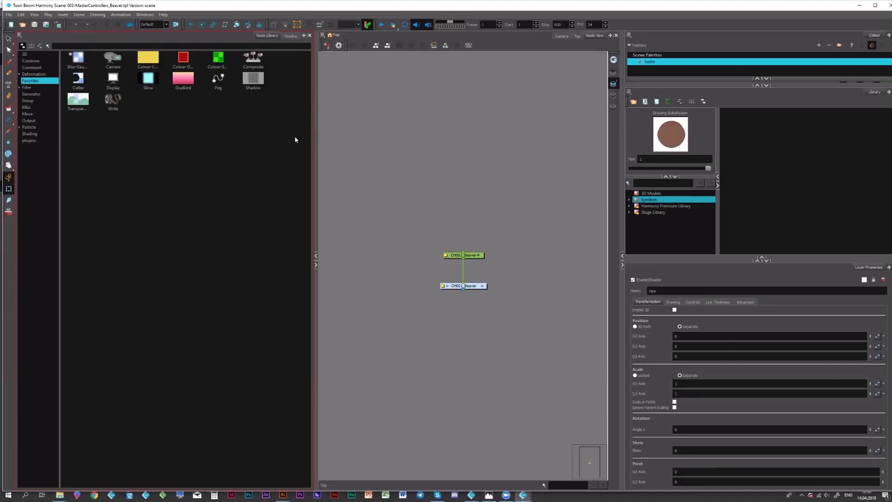
Step: Enter the CH001_Beaver group in the node network and examine its HIPS and TORSO sections
{"action": "left_click", "coordinate": [484, 286]}
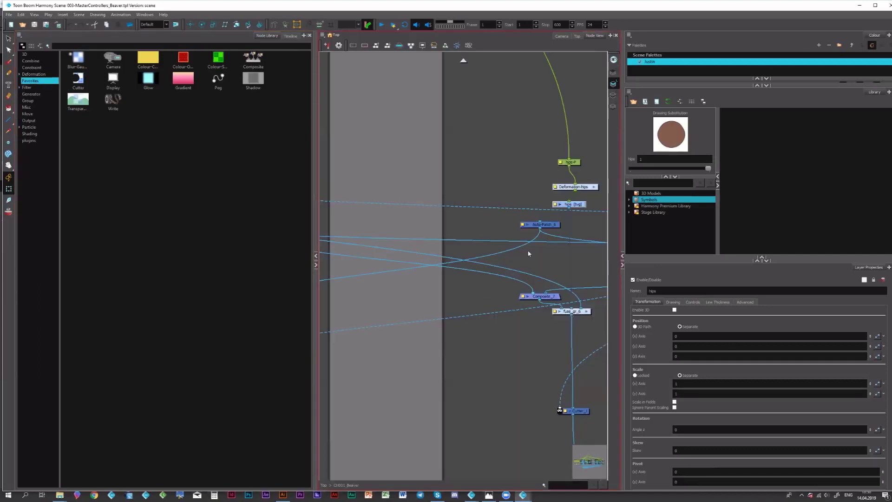
{"action": "scroll", "coordinate": [528, 267], "scroll_direction": "down", "scroll_amount": 6}
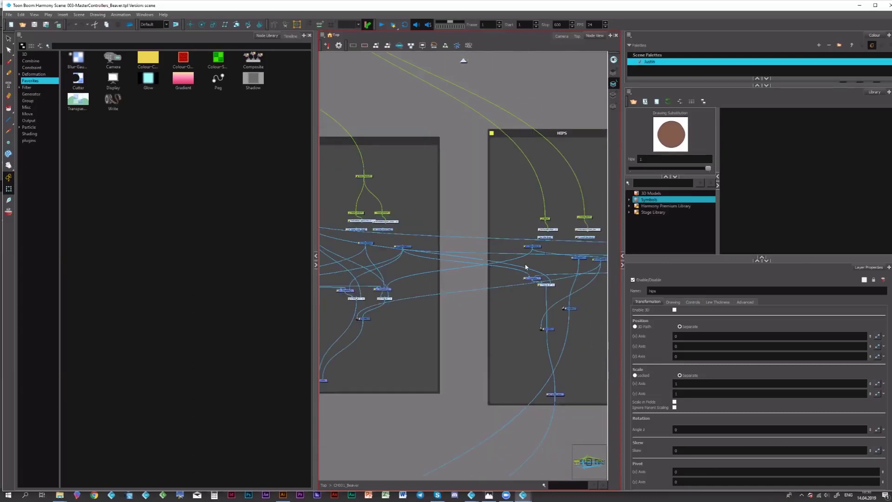
{"action": "scroll", "coordinate": [436, 249], "scroll_direction": "down", "scroll_amount": 2}
{"action": "scroll", "coordinate": [504, 232], "scroll_direction": "up", "scroll_amount": 5}
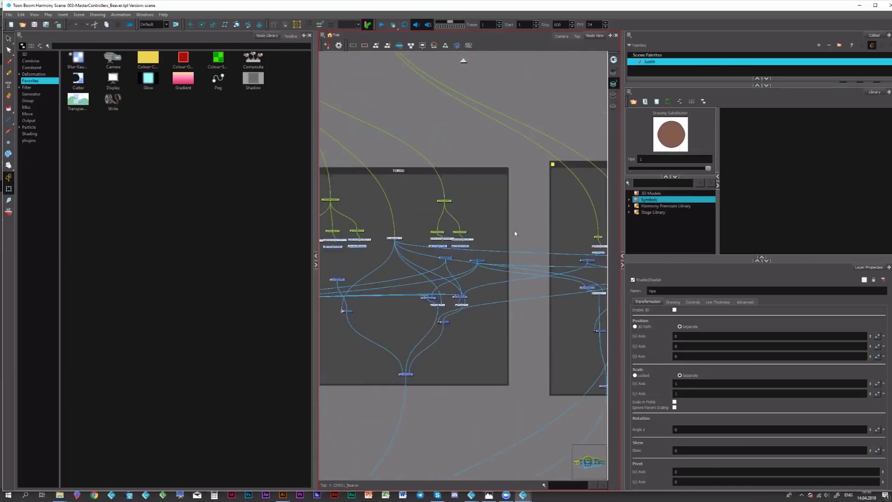
{"action": "scroll", "coordinate": [504, 232], "scroll_direction": "up", "scroll_amount": 1}
Step: Shift the Deformation-lower_torso and lower_torso nodes slightly to the right in the TORSO section
{"action": "left_click", "coordinate": [508, 231]}
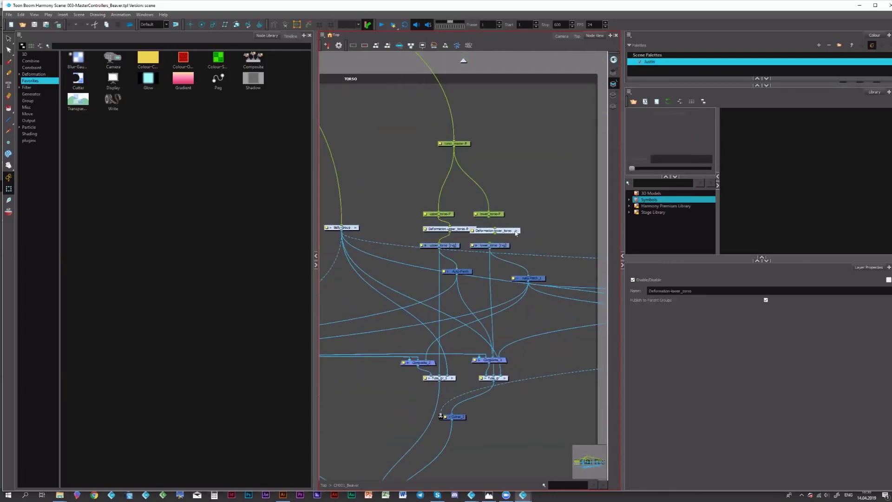
{"action": "left_click_drag", "start_coordinate": [509, 246], "coordinate": [518, 245]}
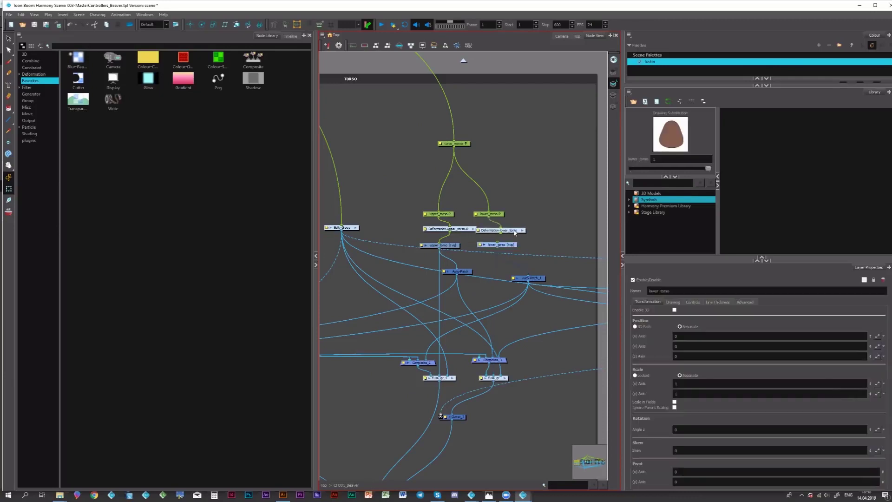
{"action": "left_click", "coordinate": [514, 231]}
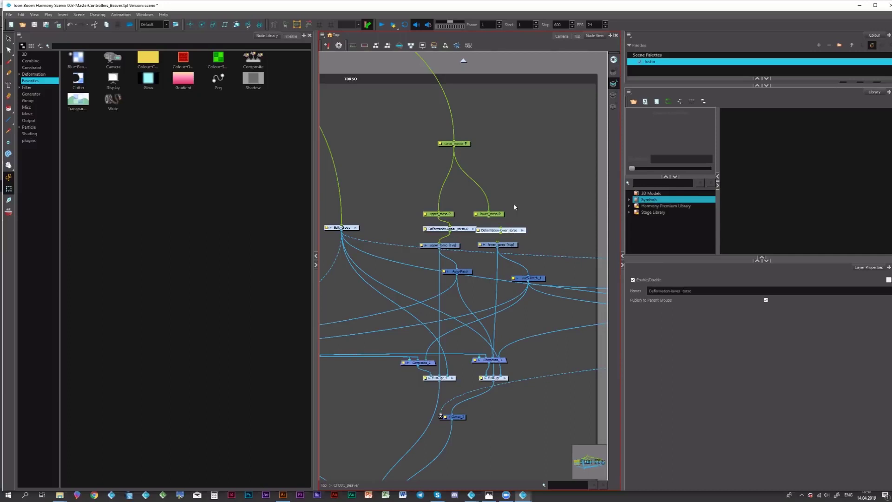
Step: Look over the beaver's complete node network, then bring back the layer timeline and the camera view
{"action": "scroll", "coordinate": [514, 207], "scroll_direction": "down", "scroll_amount": 5}
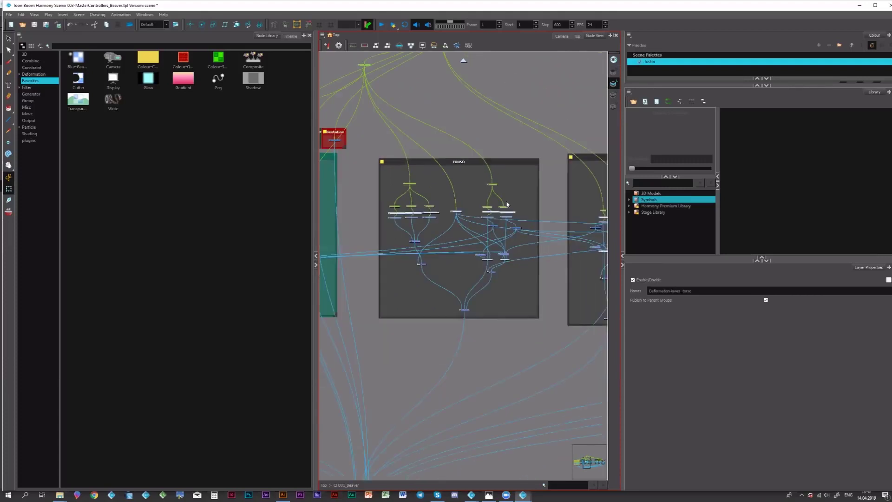
{"action": "scroll", "coordinate": [508, 205], "scroll_direction": "down", "scroll_amount": 6}
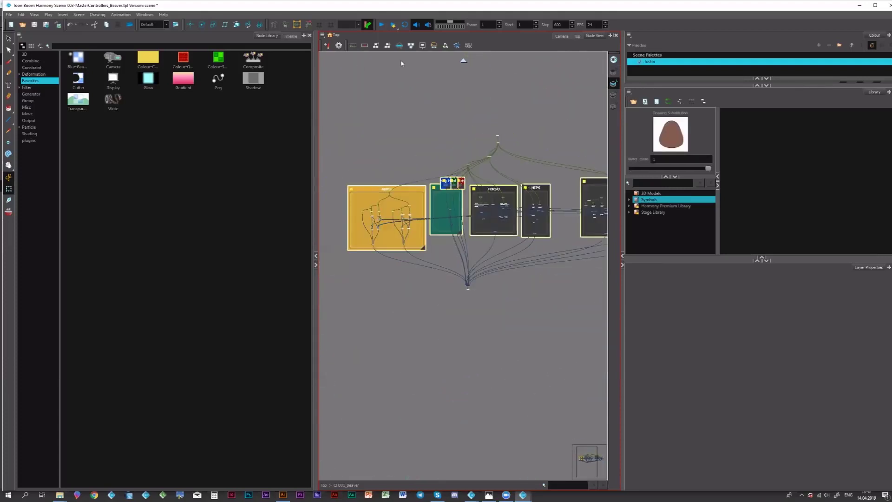
{"action": "left_click", "coordinate": [289, 36]}
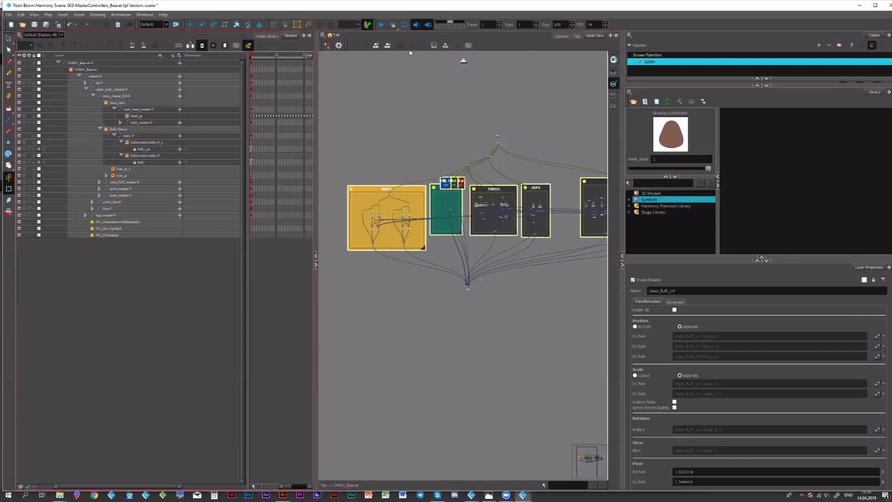
{"action": "left_click", "coordinate": [561, 36]}
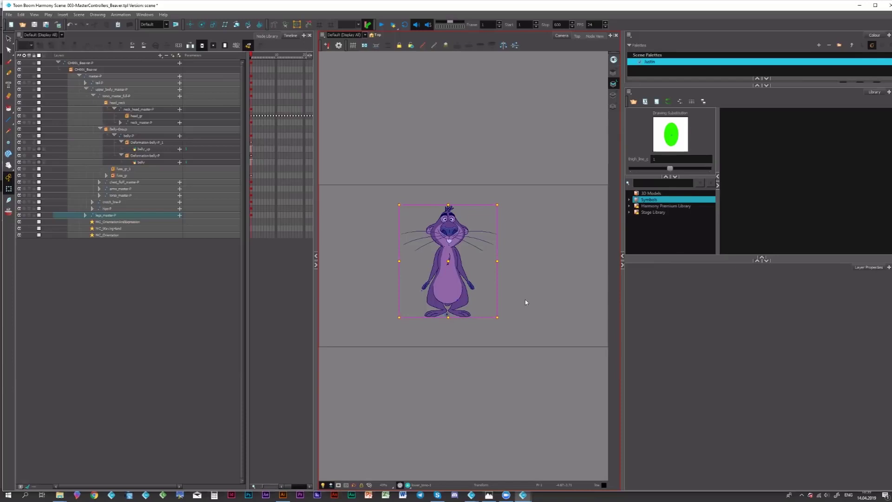
Step: Deselect the beaver, show its rig controls and select the green slider of the MC_OrientationAndExpression master controller
{"action": "left_click", "coordinate": [525, 301]}
{"action": "scroll", "coordinate": [490, 234], "scroll_direction": "up", "scroll_amount": 1}
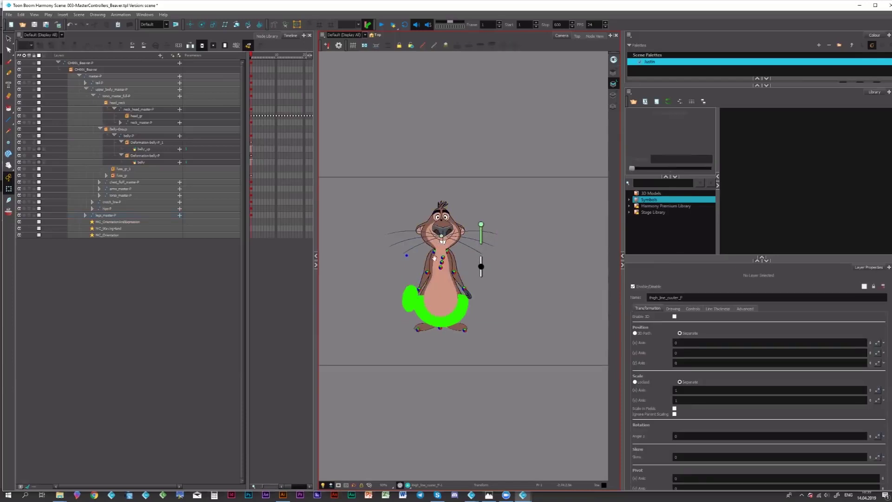
{"action": "left_click_drag", "start_coordinate": [435, 256], "coordinate": [502, 217], "text": "ctrl"}
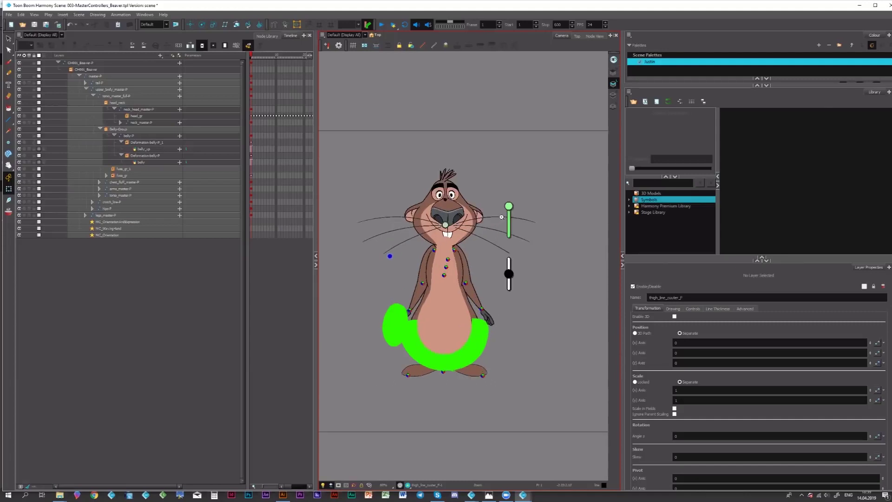
{"action": "scroll", "coordinate": [502, 217], "scroll_direction": "up", "scroll_amount": 2}
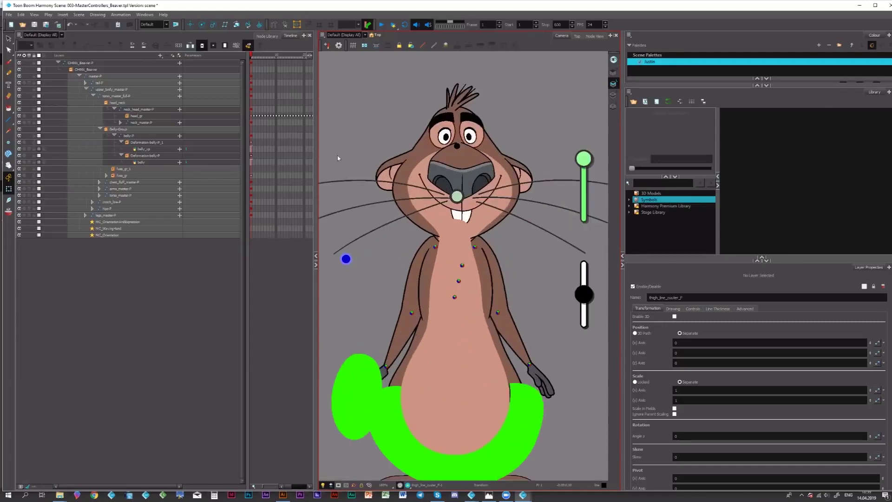
{"action": "scroll", "coordinate": [532, 206], "scroll_direction": "down", "scroll_amount": 1}
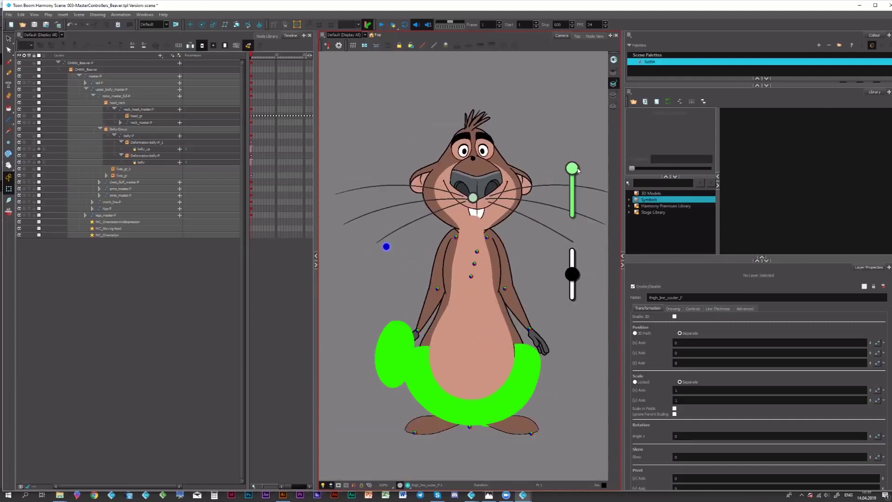
{"action": "left_click", "coordinate": [573, 168]}
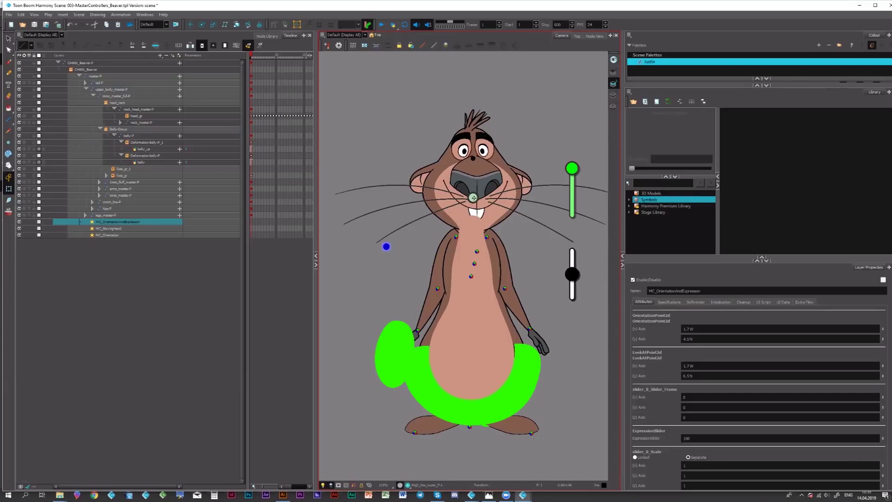
Step: Turn the beaver's head in several directions with its orientation point, finishing with the head facing upward to one side
{"action": "left_click_drag", "start_coordinate": [483, 206], "coordinate": [484, 203]}
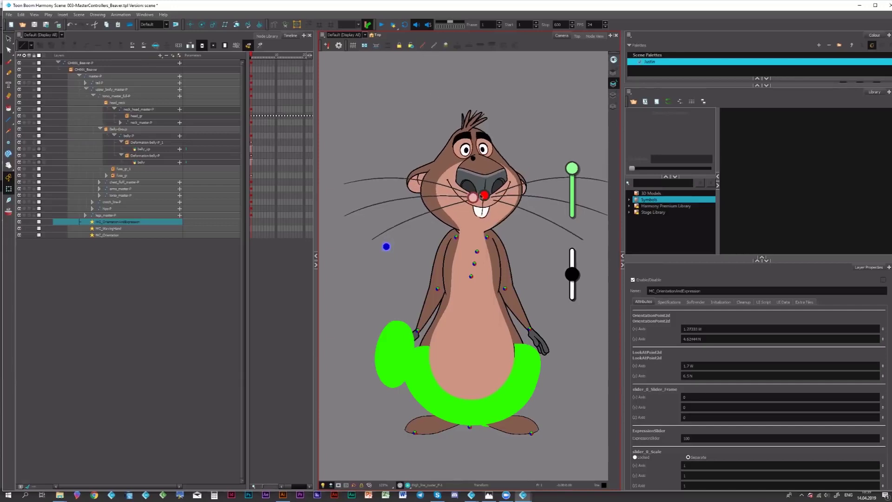
{"action": "left_click_drag", "start_coordinate": [487, 185], "coordinate": [432, 183]}
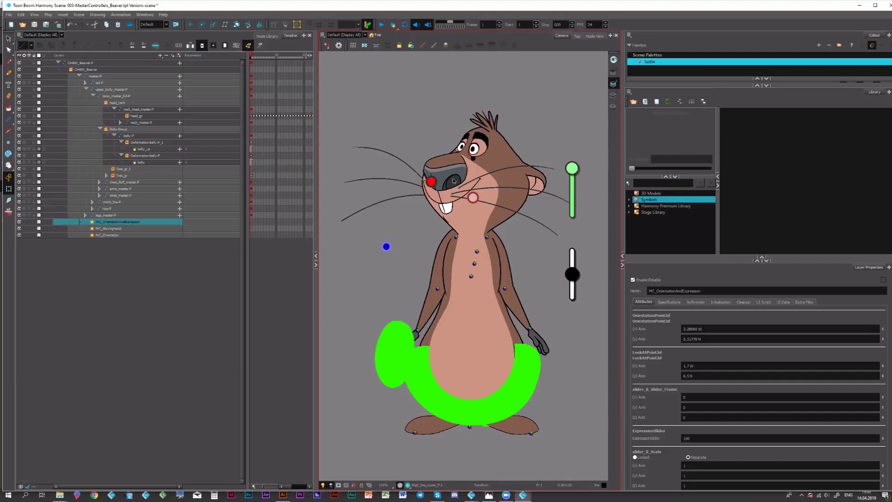
{"action": "left_click_drag", "start_coordinate": [464, 179], "coordinate": [501, 142]}
{"action": "left_click", "coordinate": [473, 159]}
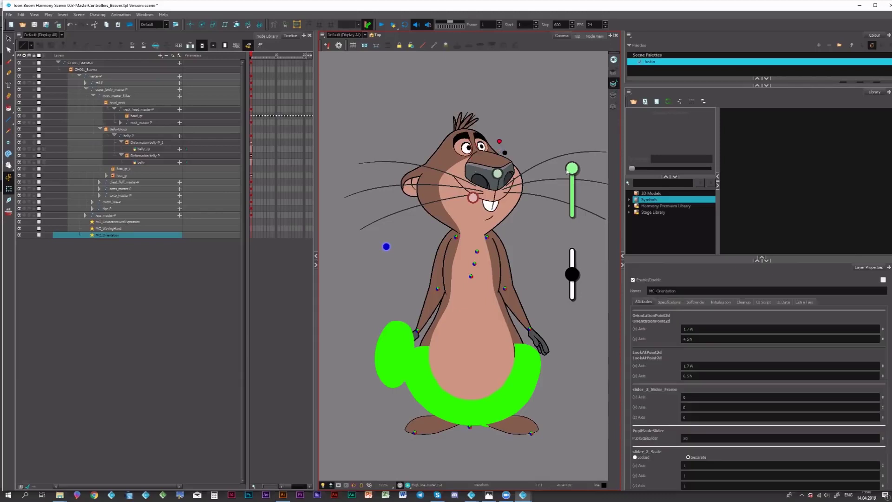
Step: Test the beaver's green expression slider across its range and move the white pupil scale slider up and down
{"action": "mouse_move", "coordinate": [573, 187]}
{"action": "left_mouse_down"}
{"action": "mouse_move", "coordinate": [573, 198]}
{"action": "mouse_move", "coordinate": [573, 172]}
{"action": "left_mouse_up"}
{"action": "left_click_drag", "start_coordinate": [575, 209], "coordinate": [577, 186]}
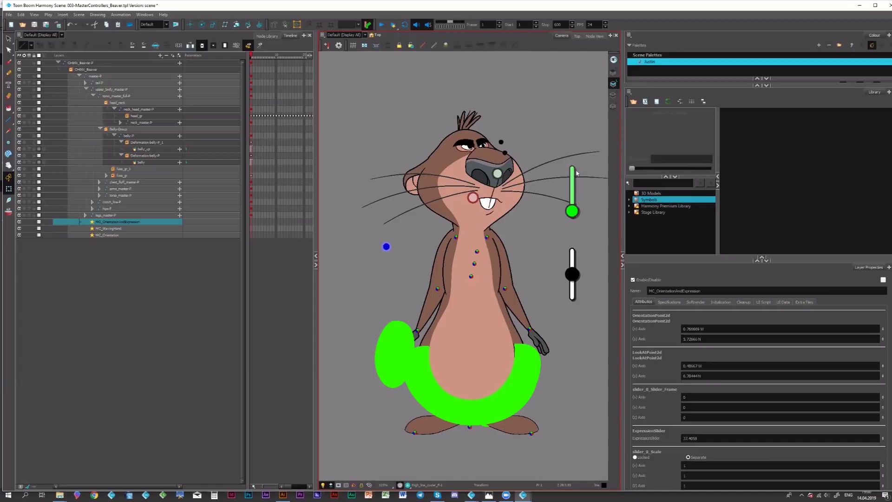
{"action": "left_click", "coordinate": [575, 173]}
{"action": "left_click_drag", "start_coordinate": [574, 281], "coordinate": [581, 250]}
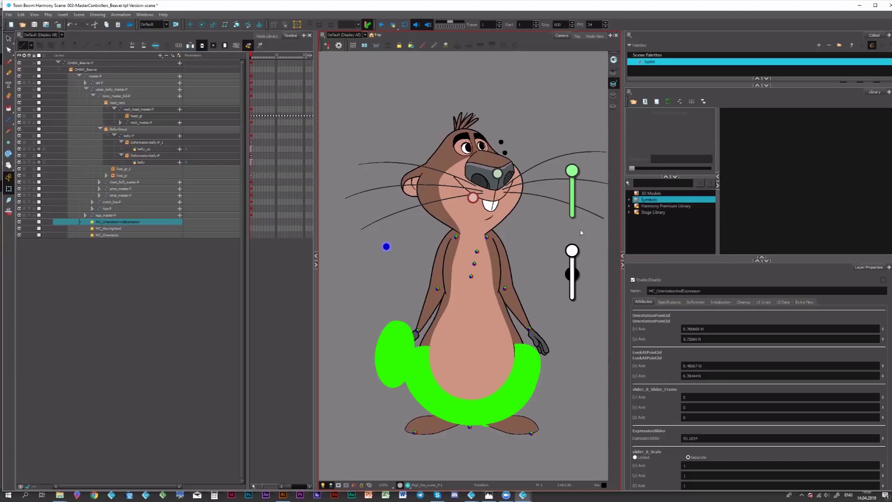
{"action": "mouse_move", "coordinate": [579, 251]}
{"action": "left_mouse_down"}
{"action": "mouse_move", "coordinate": [578, 275]}
{"action": "mouse_move", "coordinate": [580, 251]}
{"action": "left_mouse_up"}
{"action": "left_click_drag", "start_coordinate": [583, 283], "coordinate": [572, 278]}
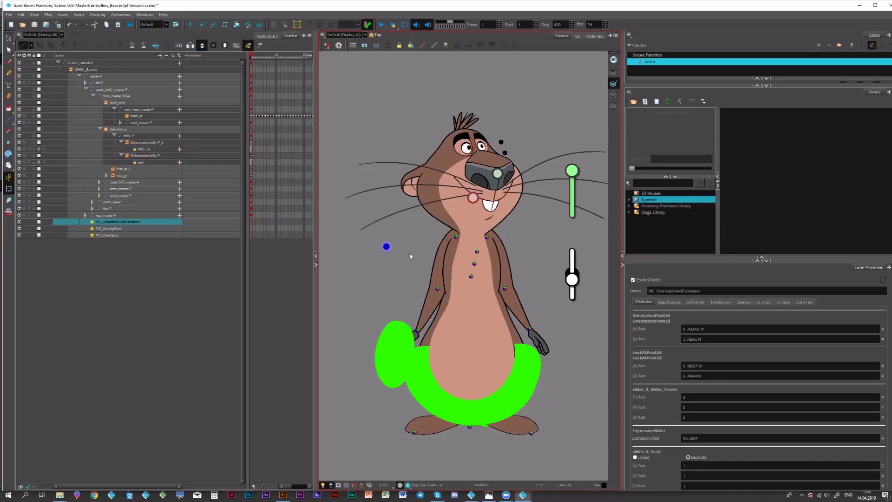
Step: Raise the beaver's hand beside its face with the MC_WavingHand point and turn its head to the front, tilted slightly upward
{"action": "left_click", "coordinate": [386, 246]}
{"action": "left_click_drag", "start_coordinate": [372, 246], "coordinate": [405, 213]}
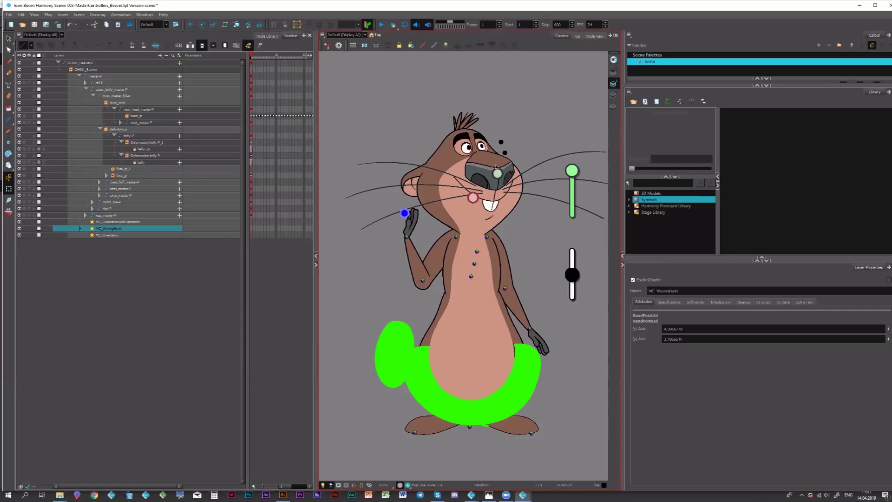
{"action": "left_click_drag", "start_coordinate": [486, 174], "coordinate": [454, 154]}
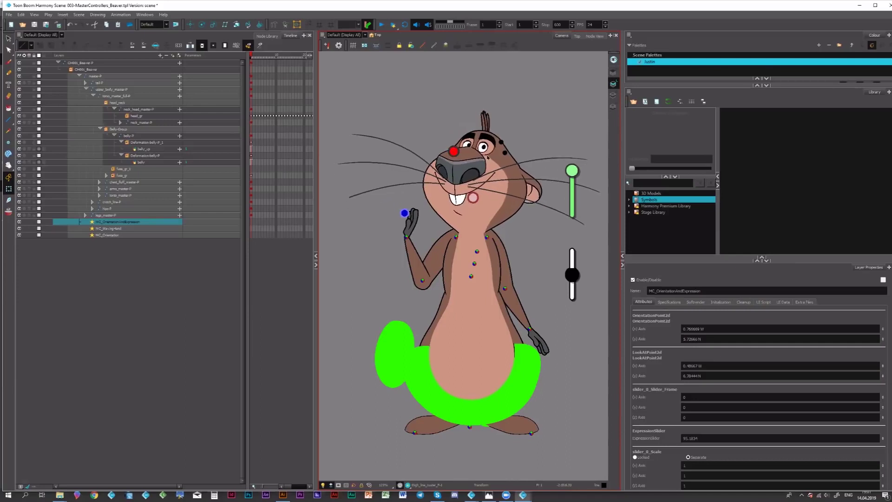
{"action": "left_click_drag", "start_coordinate": [453, 151], "coordinate": [479, 162]}
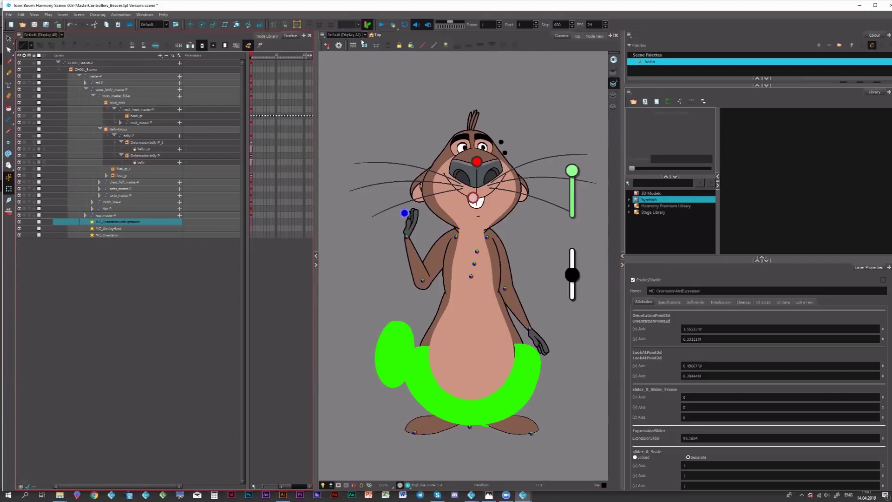
Step: Look at the Constraint category of nodes in the node library
{"action": "left_click", "coordinate": [267, 36]}
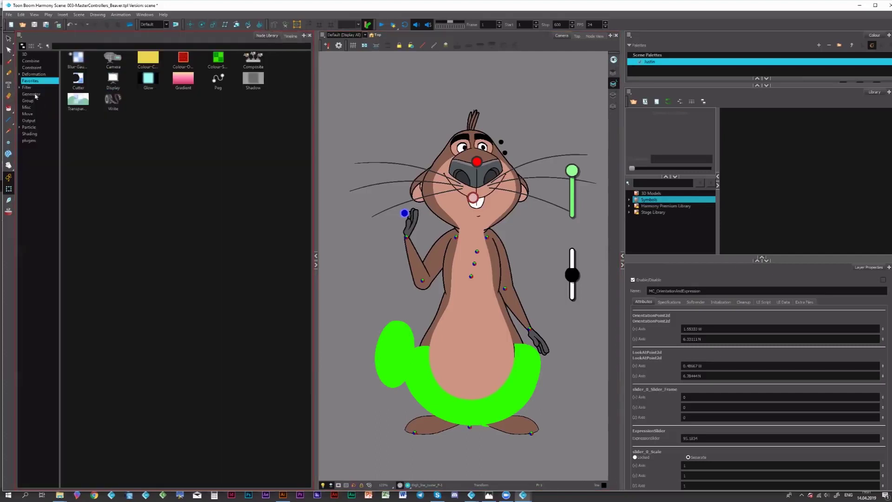
{"action": "left_click", "coordinate": [37, 68]}
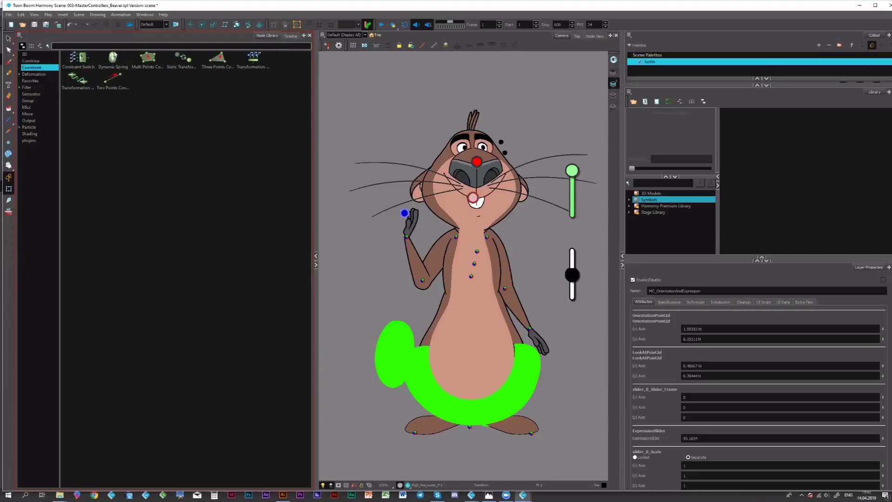
{"action": "left_click", "coordinate": [414, 430]}
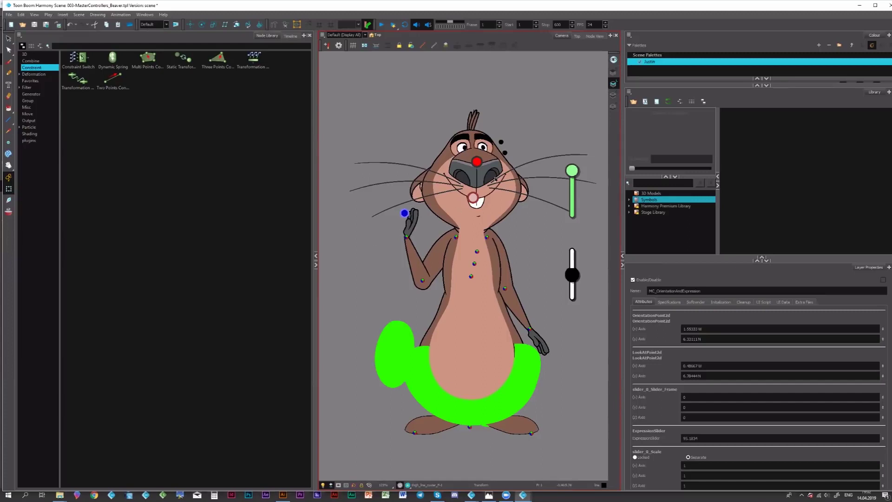
{"action": "left_click", "coordinate": [261, 46]}
Step: Close the beaver scene and discard its unsaved changes
{"action": "left_click", "coordinate": [885, 7]}
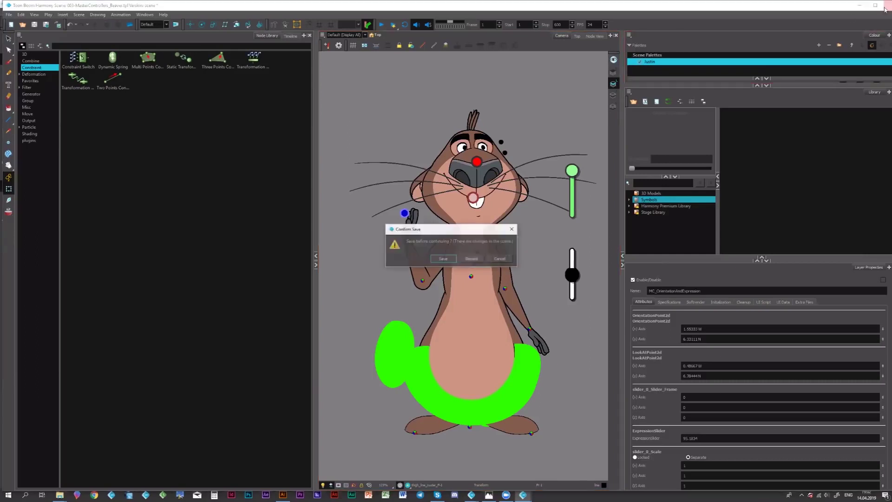
{"action": "left_click", "coordinate": [475, 257]}
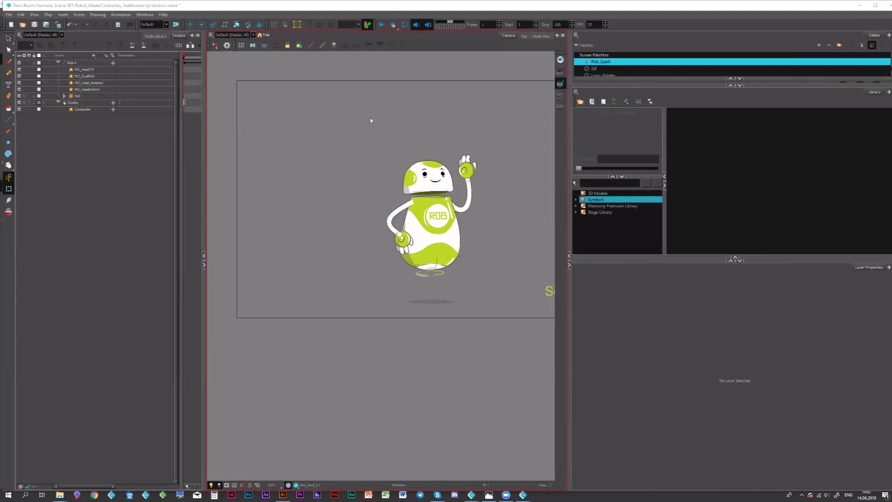
{"action": "left_click_drag", "start_coordinate": [487, 134], "coordinate": [404, 288]}
{"action": "key", "text": "ctrl+s"}
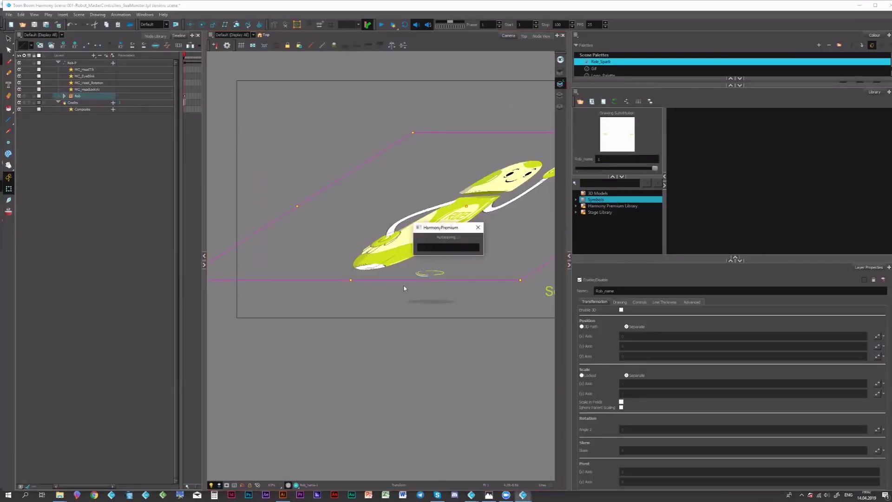
{"action": "left_click", "coordinate": [501, 254]}
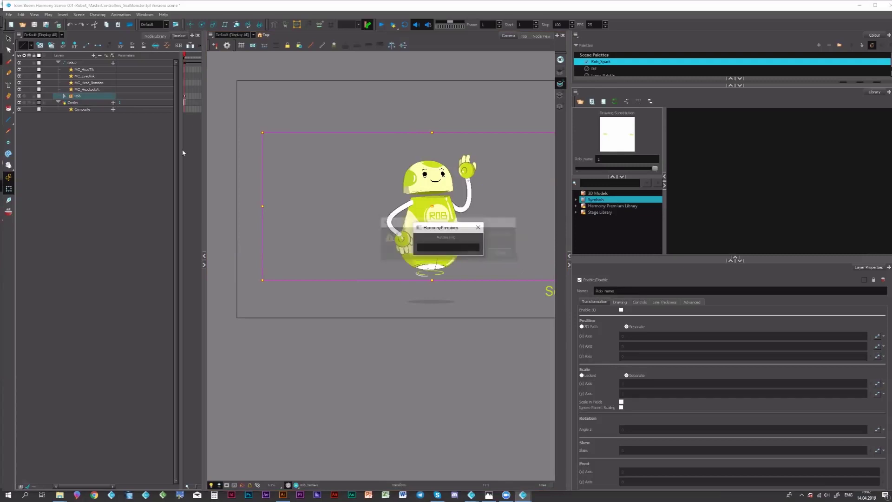
Step: Expand the robot's Rob group and its nested layers in the layer list
{"action": "left_click", "coordinate": [64, 96]}
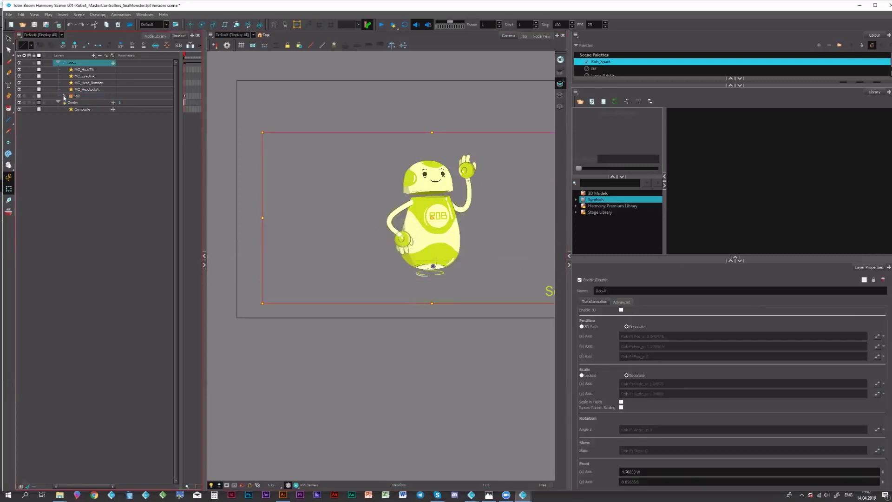
{"action": "left_click", "coordinate": [72, 102]}
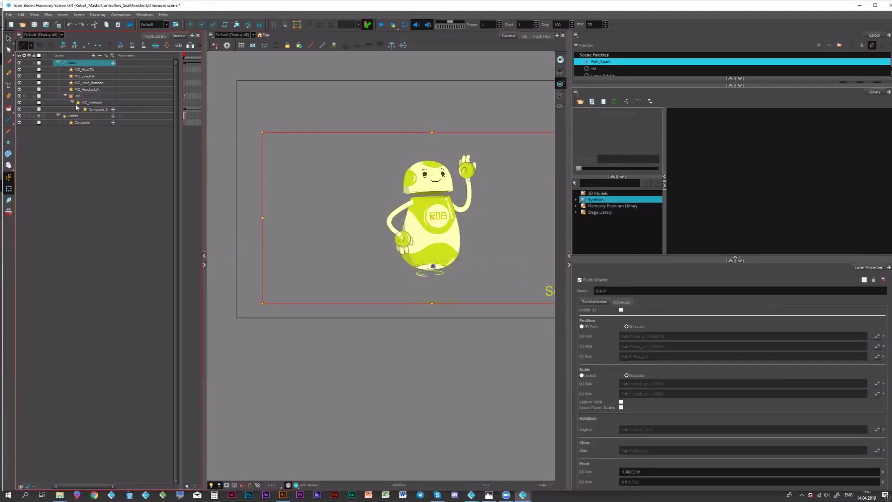
{"action": "left_click", "coordinate": [93, 109]}
{"action": "left_click", "coordinate": [82, 64]}
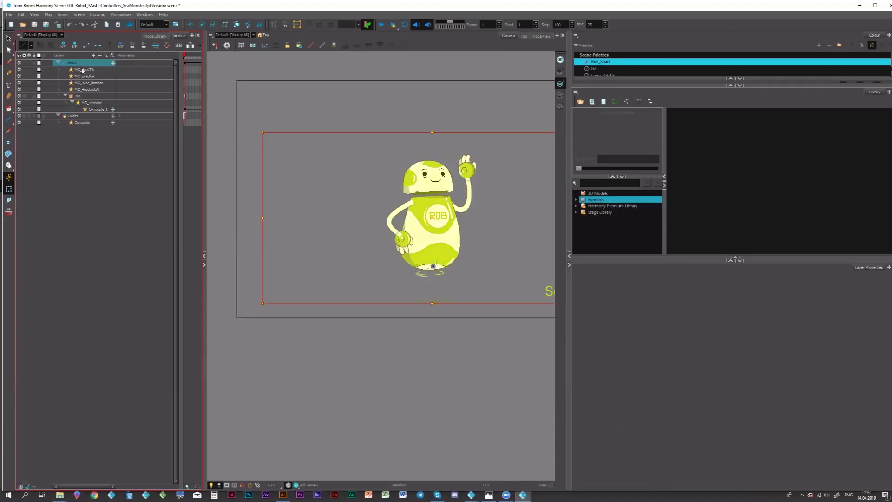
{"action": "left_click", "coordinate": [72, 98]}
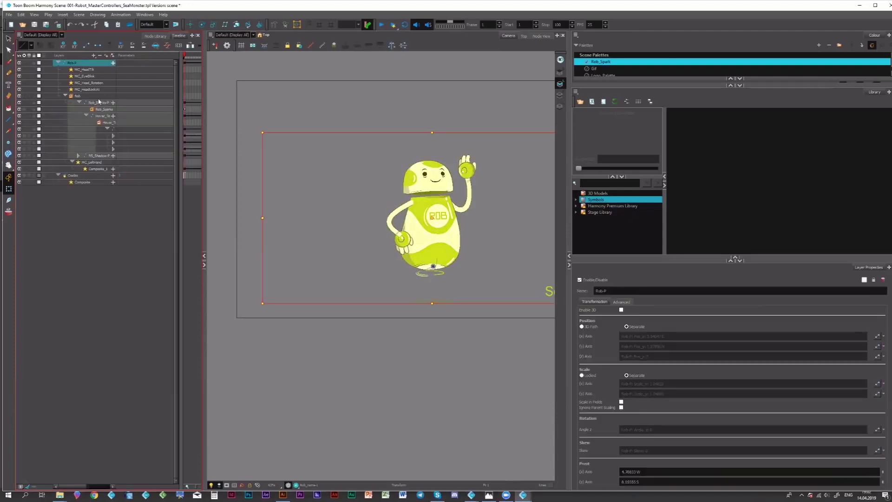
Step: Select the Rob group with its layers down to the shadow peg, show their rig controls and deselect them
{"action": "left_click", "coordinate": [93, 96]}
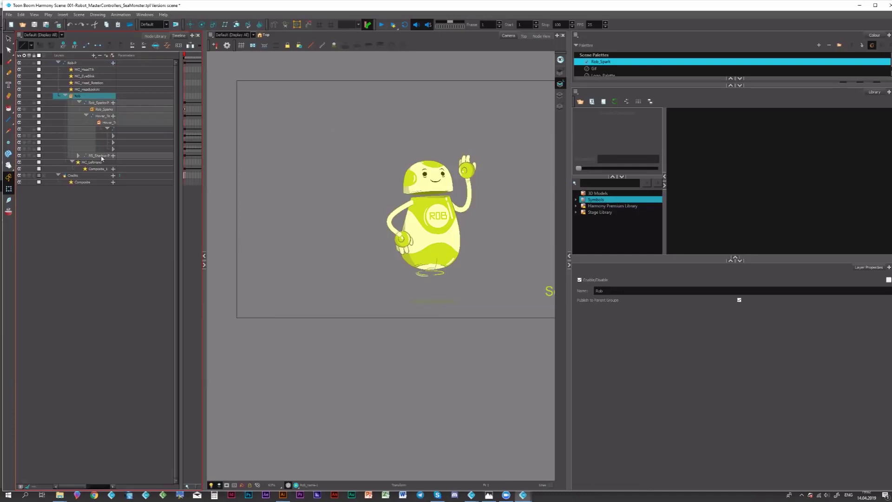
{"action": "left_click", "coordinate": [102, 155], "text": "shift"}
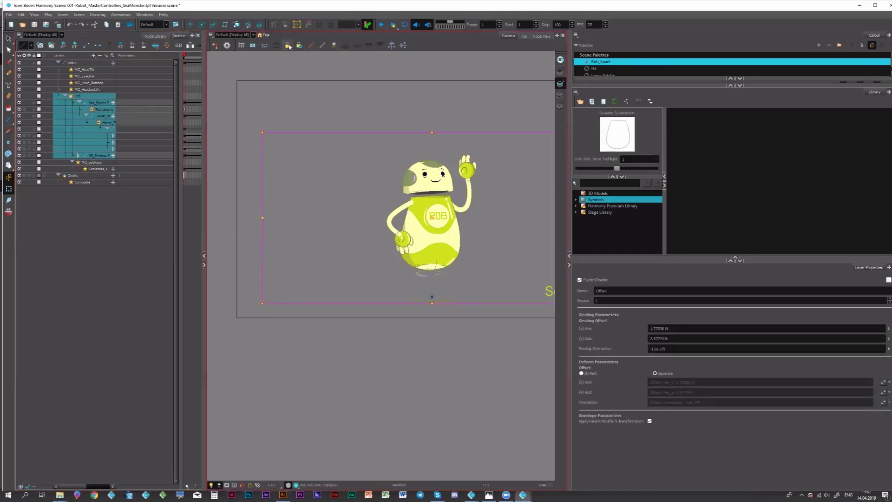
{"action": "left_click", "coordinate": [311, 45]}
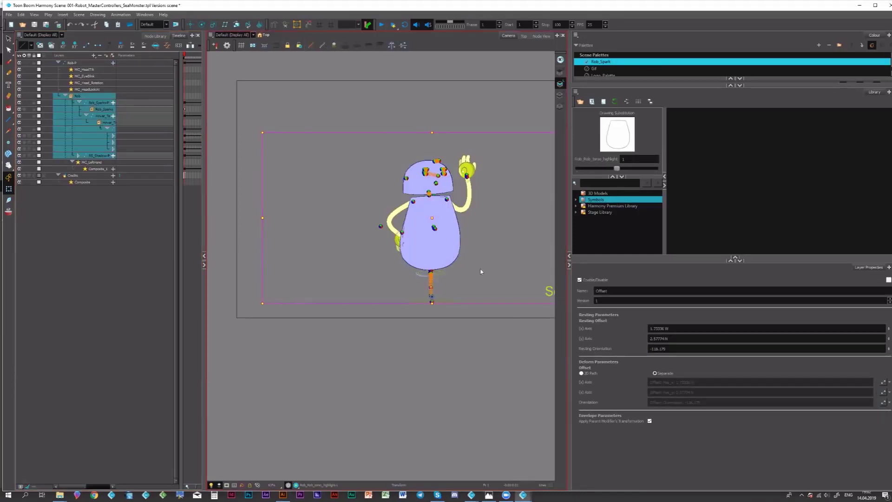
{"action": "left_click", "coordinate": [490, 243]}
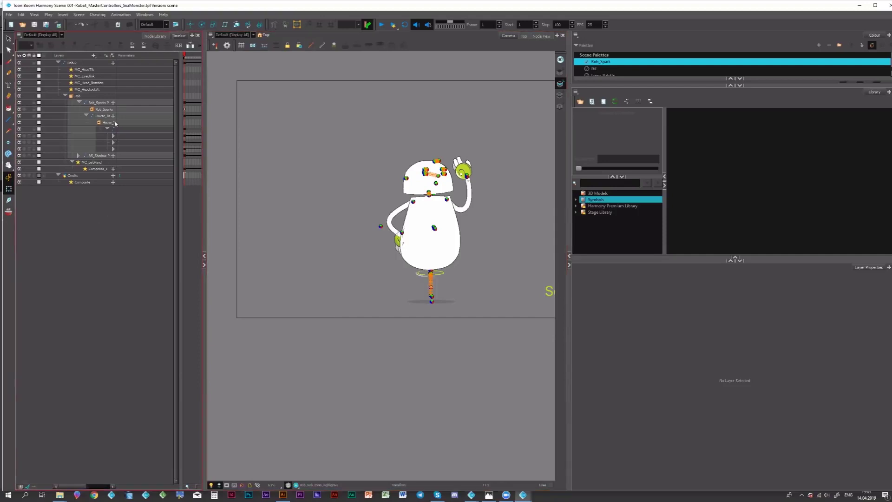
Step: Select the Rob_Sparks group and enlarge the camera view with the robot closer and centred
{"action": "left_click", "coordinate": [92, 103]}
{"action": "left_click", "coordinate": [102, 110]}
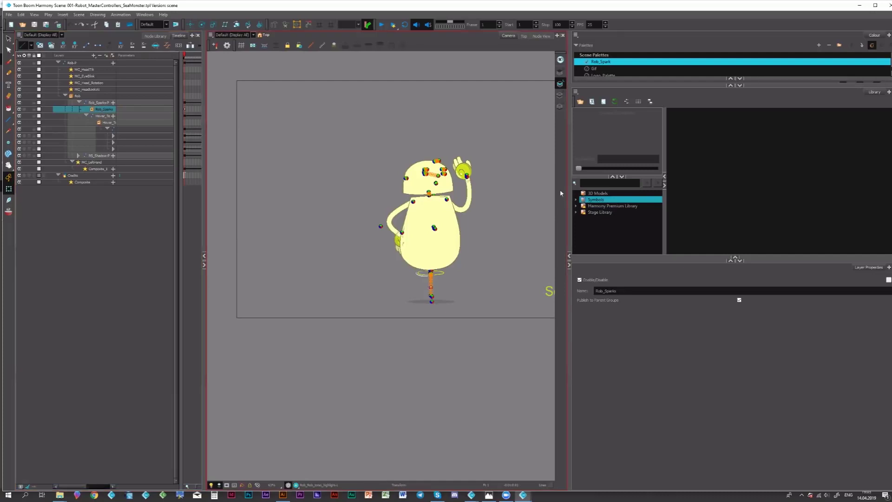
{"action": "left_click_drag", "start_coordinate": [568, 196], "coordinate": [669, 197]}
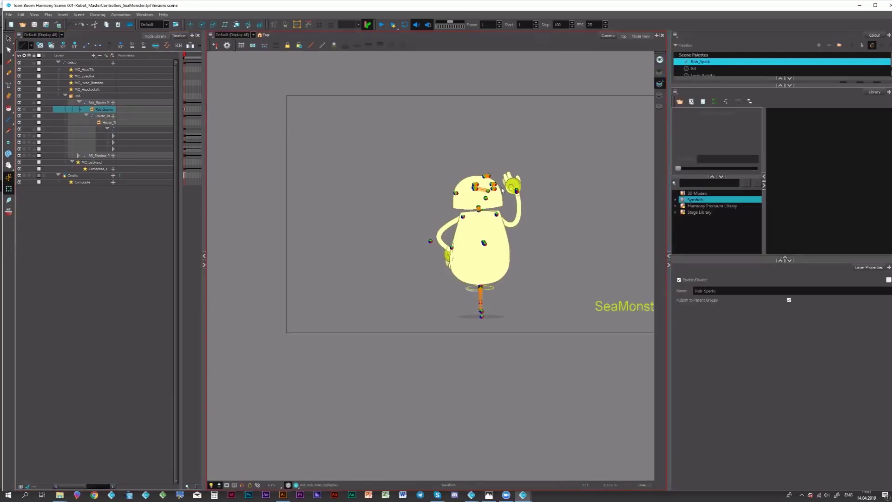
{"action": "scroll", "coordinate": [526, 221], "scroll_direction": "up", "scroll_amount": 4}
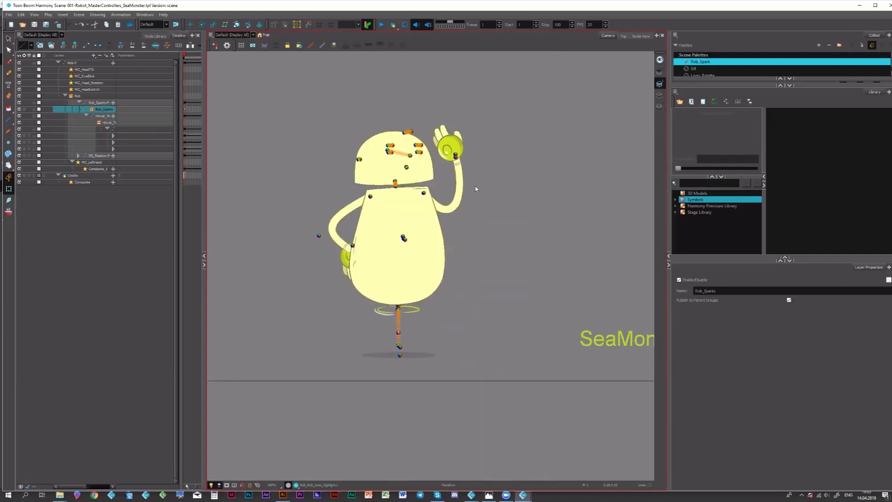
{"action": "left_click_drag", "start_coordinate": [426, 180], "coordinate": [463, 182]}
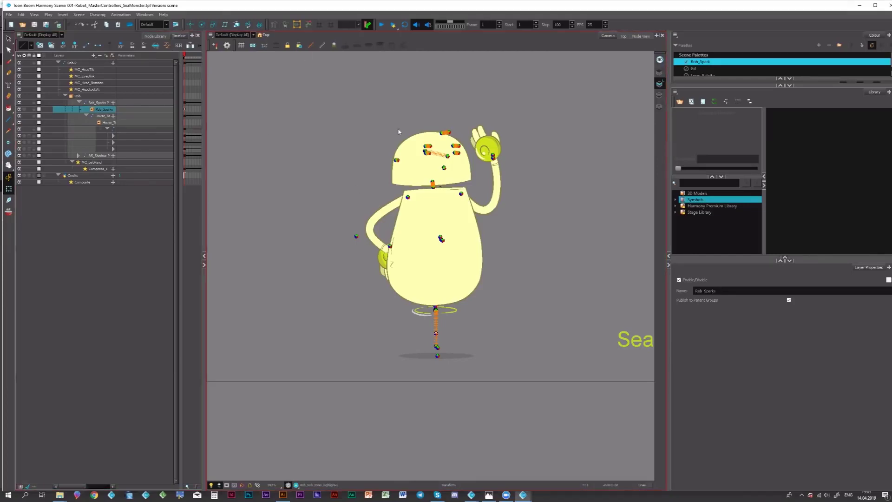
Step: Widen the timeline, scrub the playhead back to frame 1 and clear the layer selection
{"action": "left_click_drag", "start_coordinate": [204, 245], "coordinate": [283, 232]}
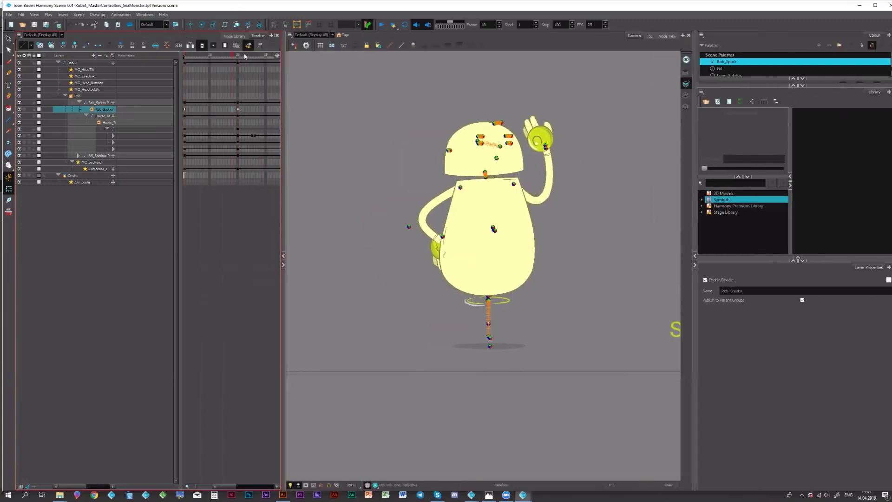
{"action": "left_click_drag", "start_coordinate": [245, 56], "coordinate": [183, 59]}
{"action": "left_click", "coordinate": [117, 281]}
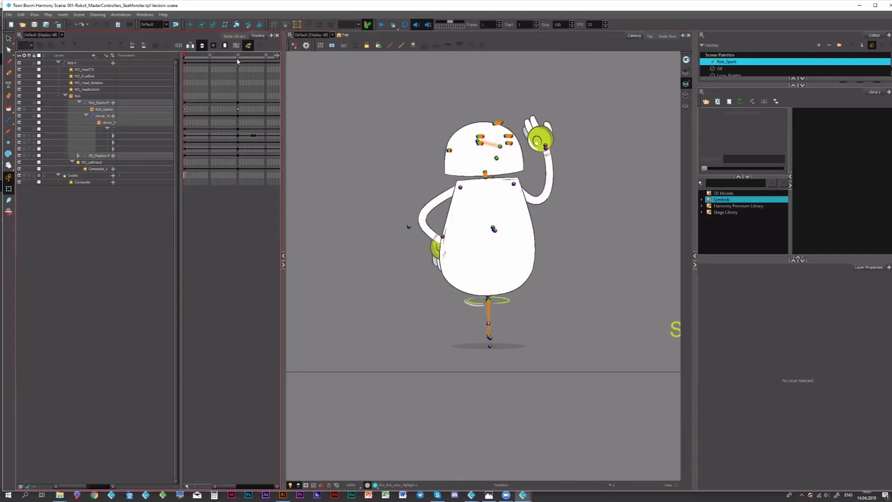
Step: Collapse the Rob group in the layer list
{"action": "left_click", "coordinate": [70, 96]}
{"action": "left_click", "coordinate": [71, 97]}
{"action": "left_click", "coordinate": [71, 97]}
{"action": "left_click", "coordinate": [64, 96]}
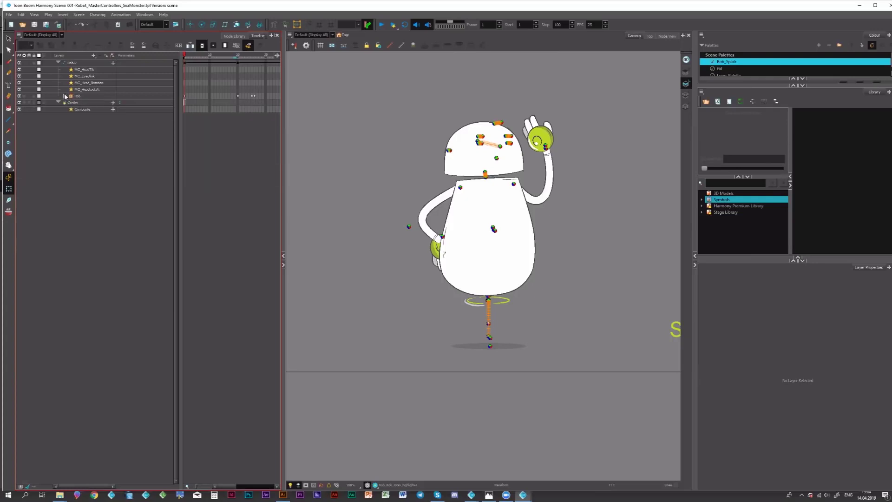
{"action": "left_click", "coordinate": [59, 66]}
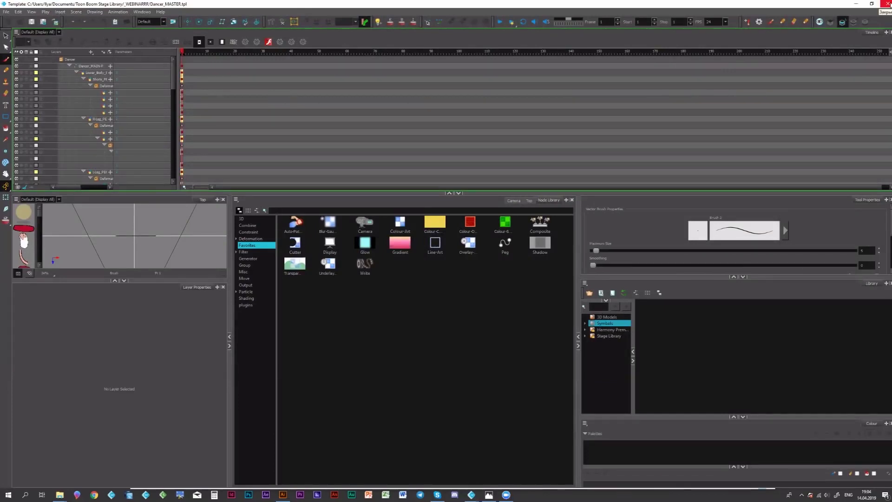
Step: Close the Dancer_MASTER template and relaunch Toon Boom Harmony Premium in Work Offline mode
{"action": "left_click", "coordinate": [886, 4]}
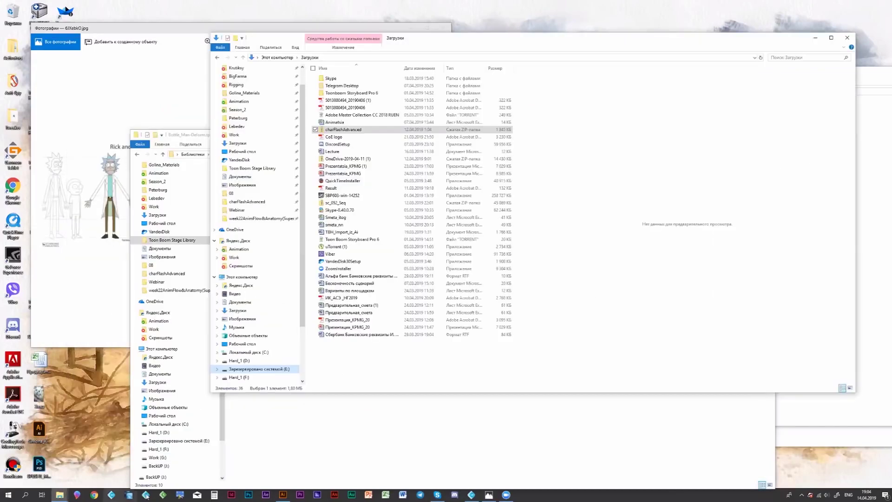
{"action": "left_click", "coordinate": [112, 495]}
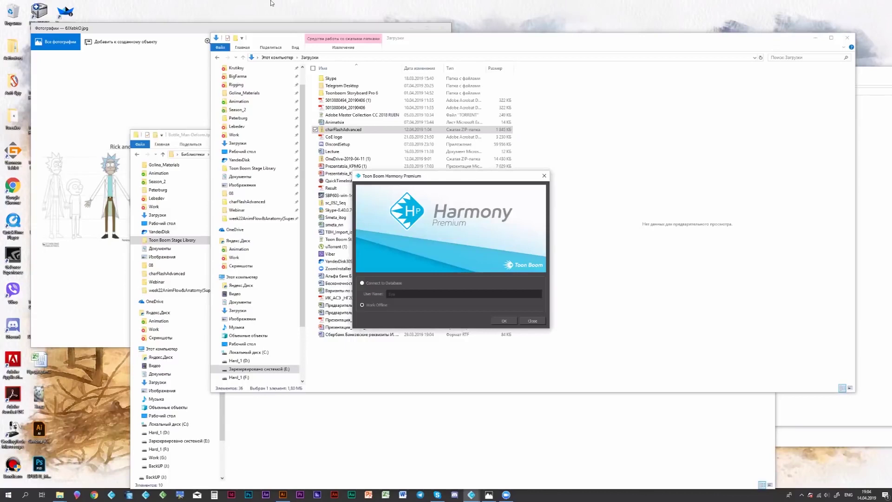
{"action": "left_click", "coordinate": [503, 321]}
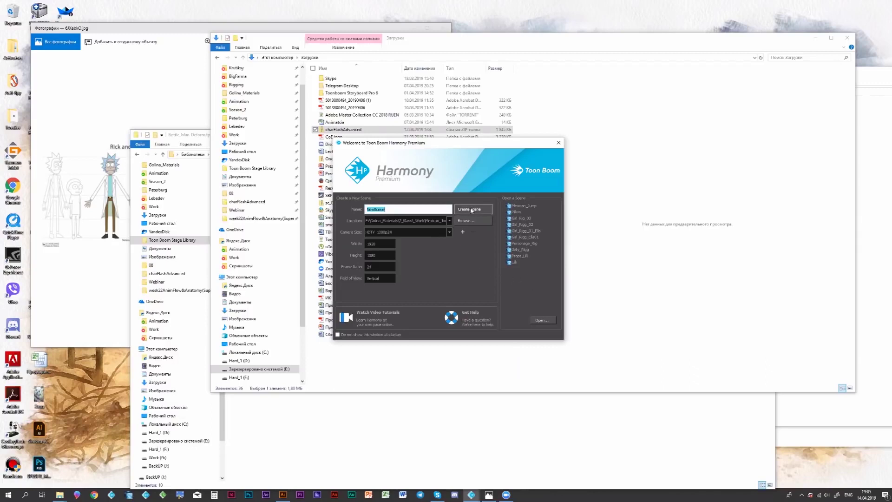
Step: Set the new scene's location to the Webinar folder on the desktop
{"action": "left_click", "coordinate": [481, 222]}
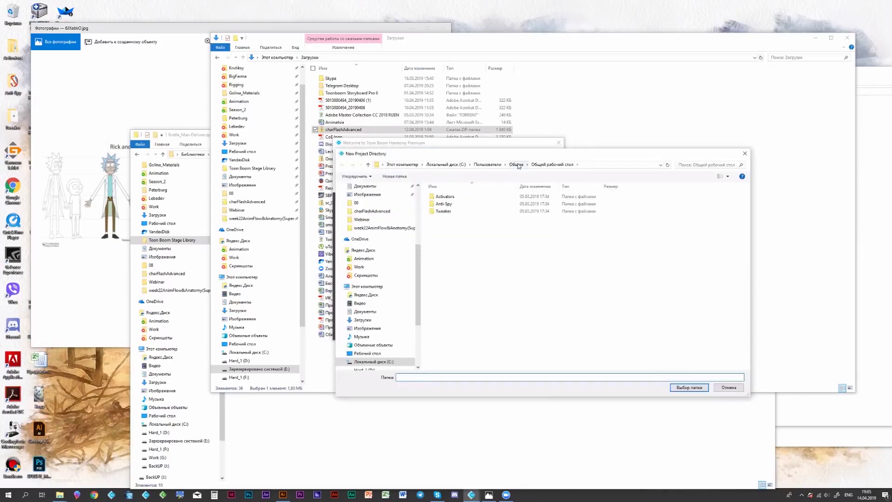
{"action": "left_click", "coordinate": [517, 165]}
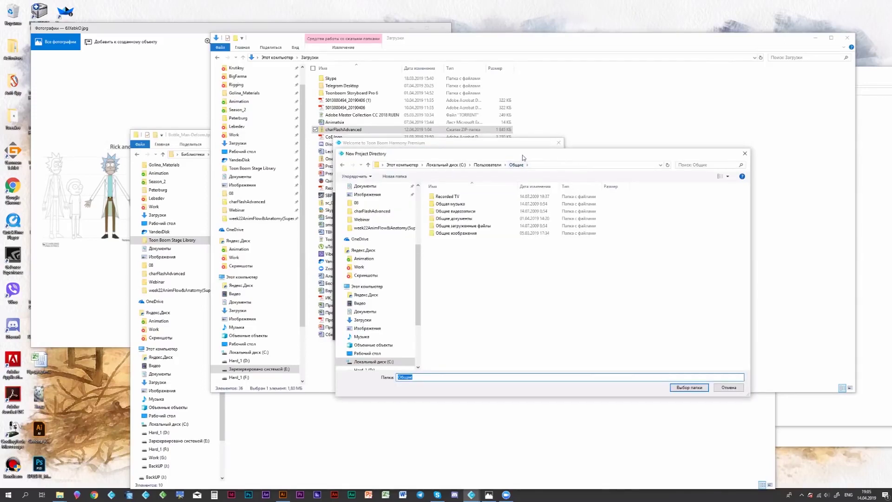
{"action": "left_click_drag", "start_coordinate": [523, 155], "coordinate": [562, 131]}
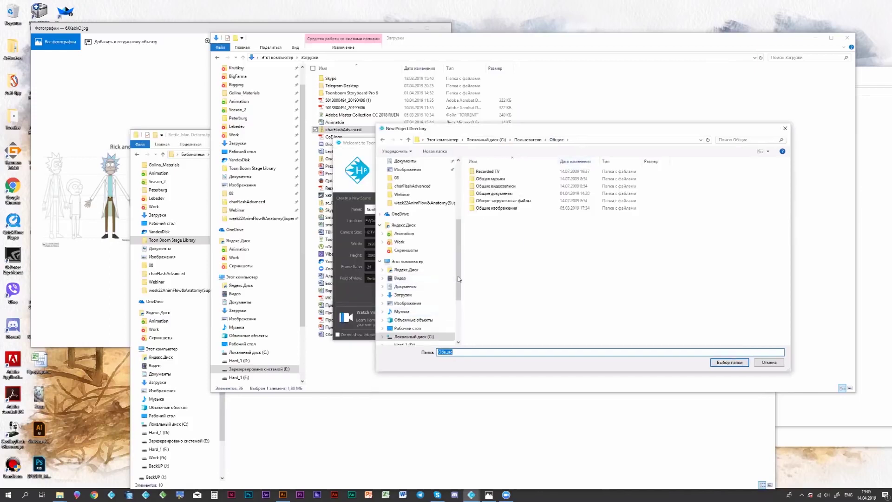
{"action": "left_click_drag", "start_coordinate": [459, 276], "coordinate": [454, 215]}
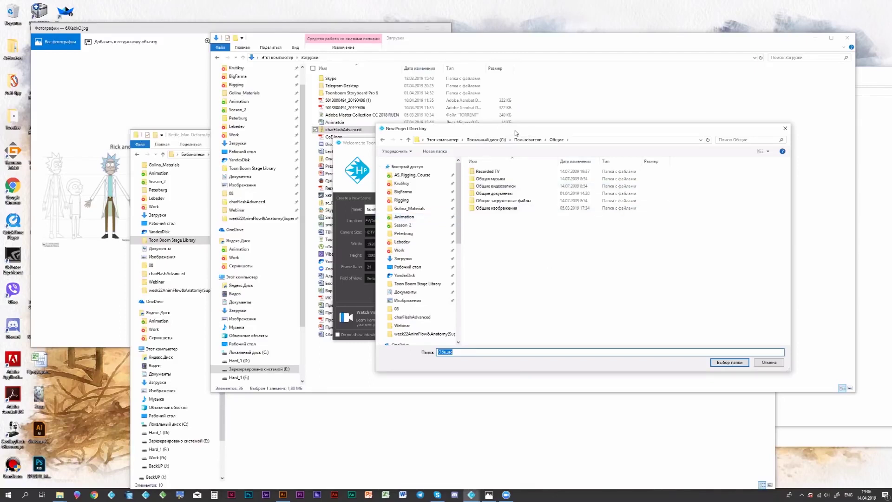
{"action": "left_click_drag", "start_coordinate": [515, 134], "coordinate": [514, 122]}
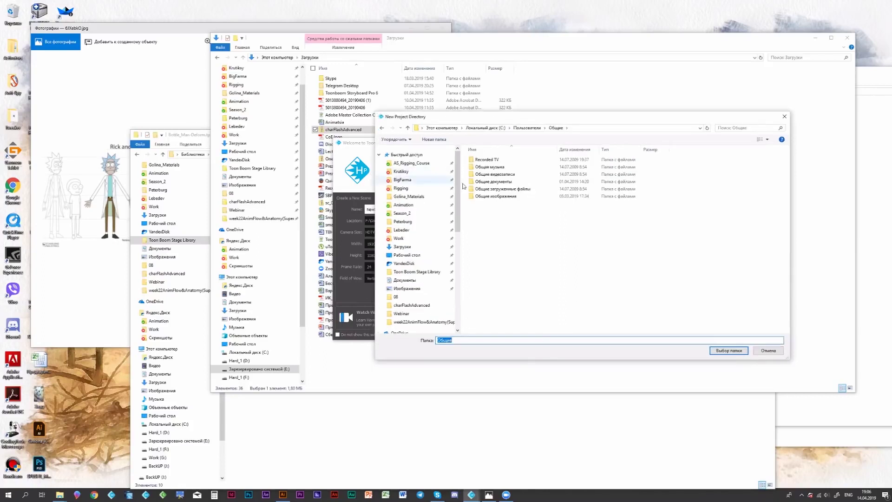
{"action": "left_click_drag", "start_coordinate": [458, 188], "coordinate": [459, 166]}
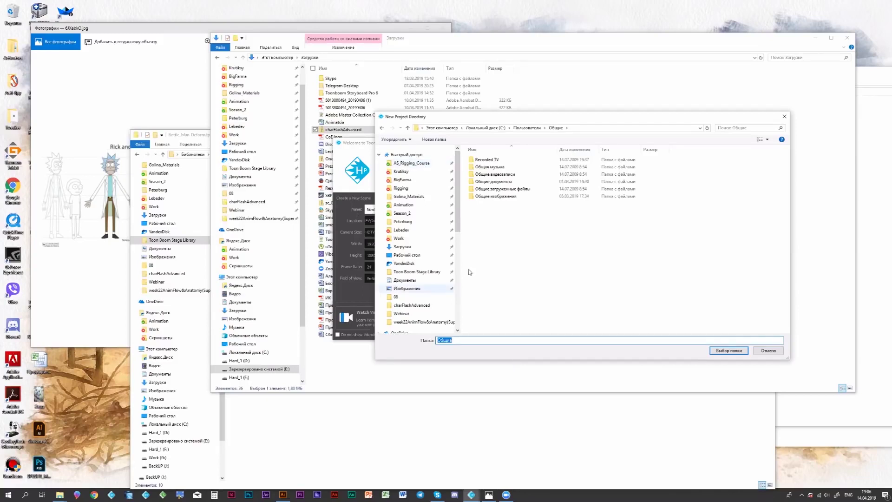
{"action": "left_click", "coordinate": [528, 248]}
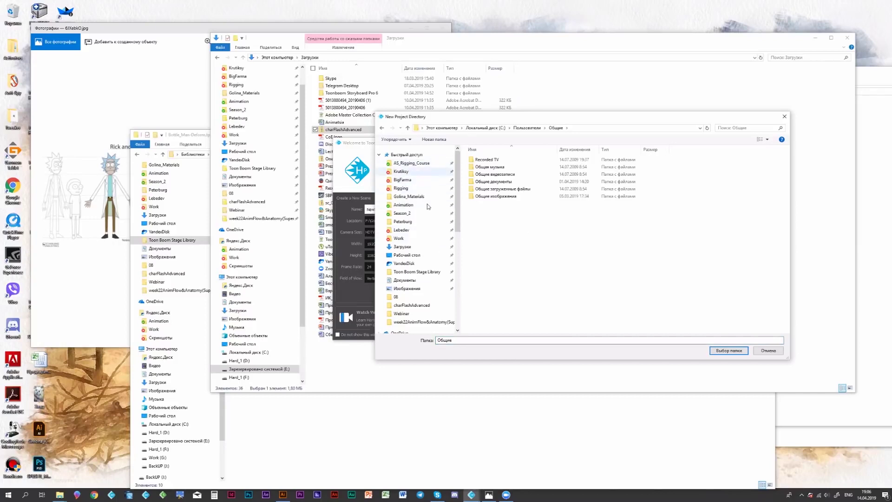
{"action": "left_click", "coordinate": [413, 255]}
{"action": "double_click", "coordinate": [484, 172]}
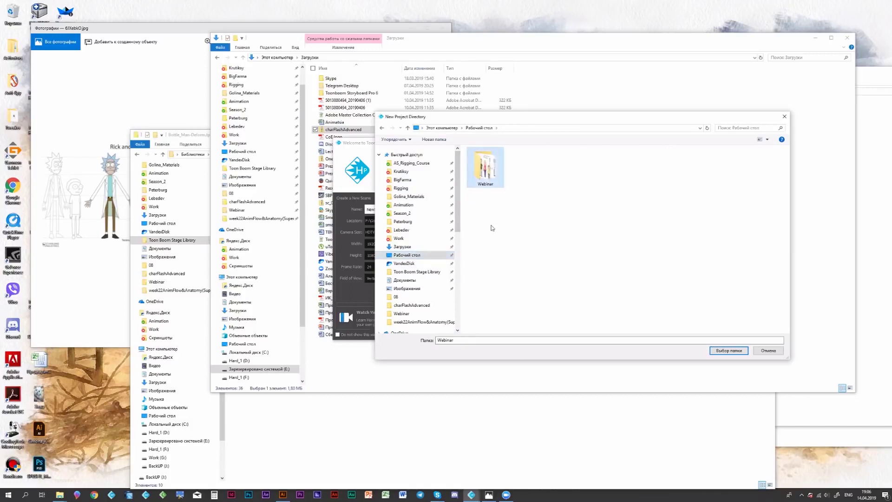
{"action": "left_click", "coordinate": [729, 350]}
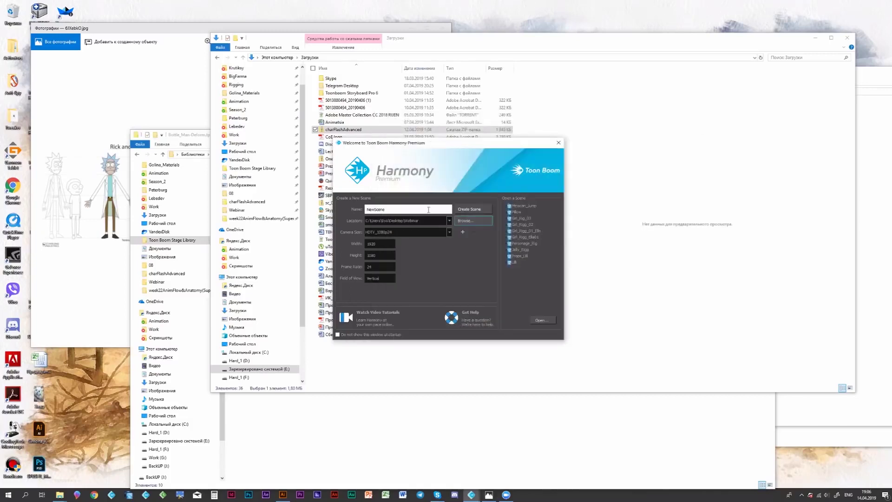
Step: Name the new scene Peppa and create it with the HDTV_1080p24 camera size
{"action": "type", "text": "Peppa"}
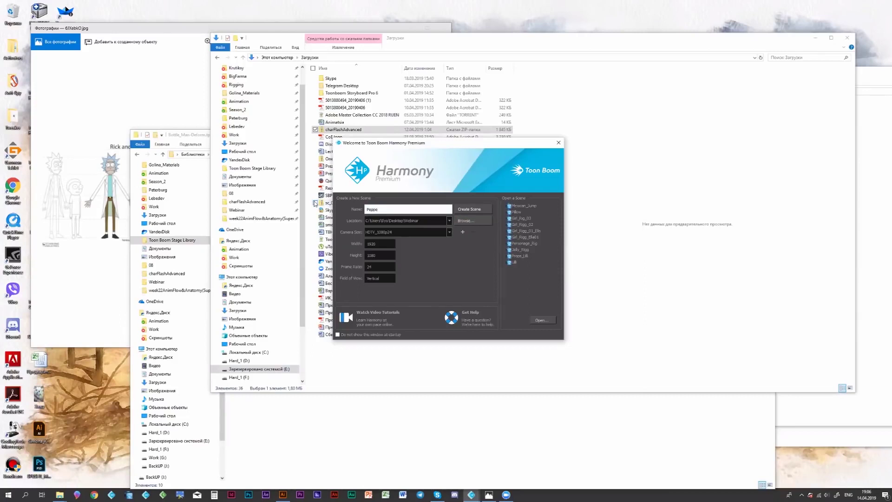
{"action": "left_click", "coordinate": [477, 212]}
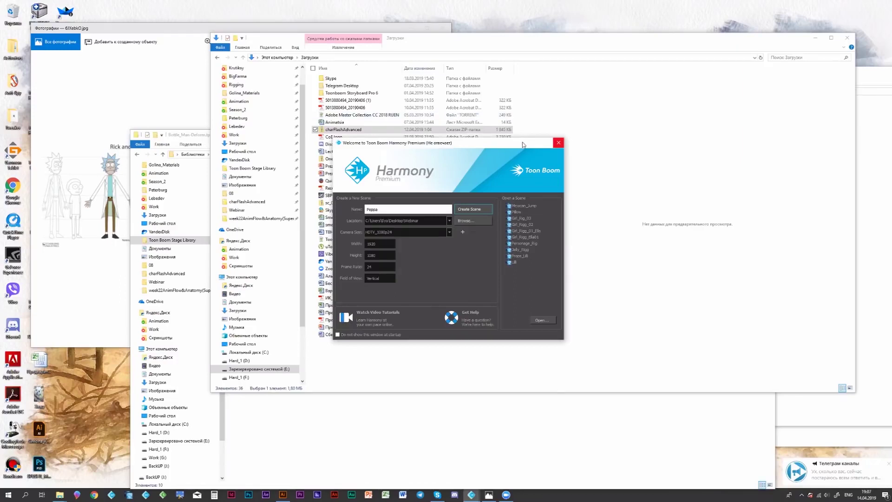
{"action": "left_click_drag", "start_coordinate": [524, 144], "coordinate": [500, 98]}
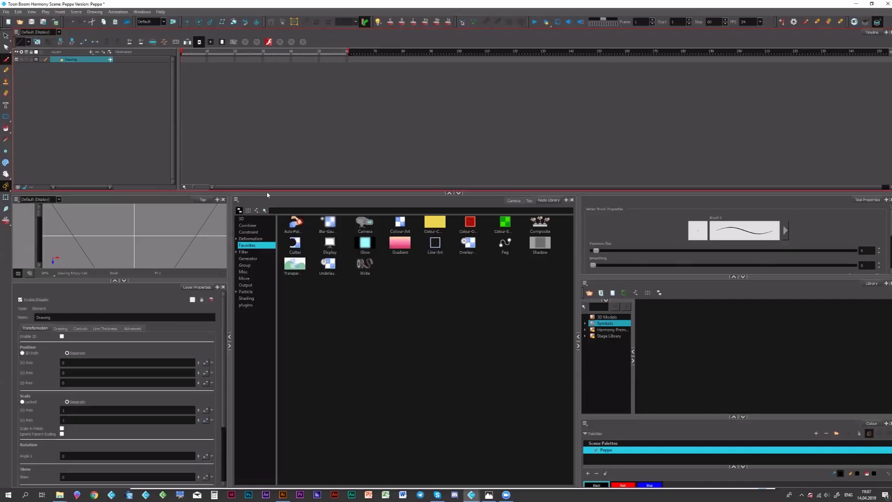
Step: Dock the Timeline view as a full-height column beside the Top and Layer Properties views and narrow it
{"action": "left_click", "coordinate": [219, 114]}
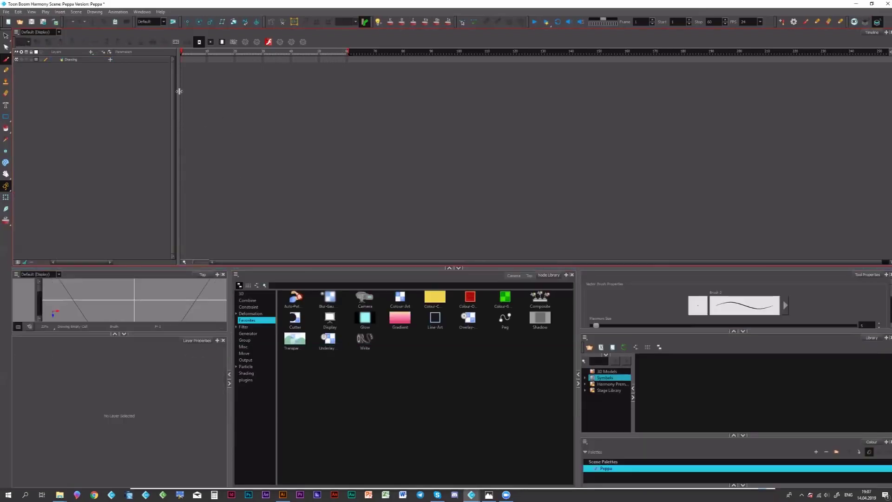
{"action": "left_click", "coordinate": [75, 59]}
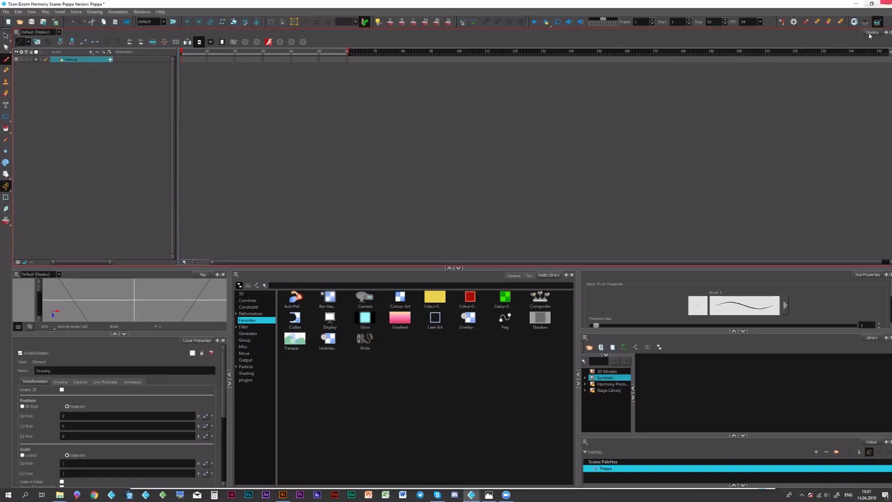
{"action": "left_click_drag", "start_coordinate": [704, 83], "coordinate": [15, 145]}
{"action": "key", "text": "ctrl+f"}
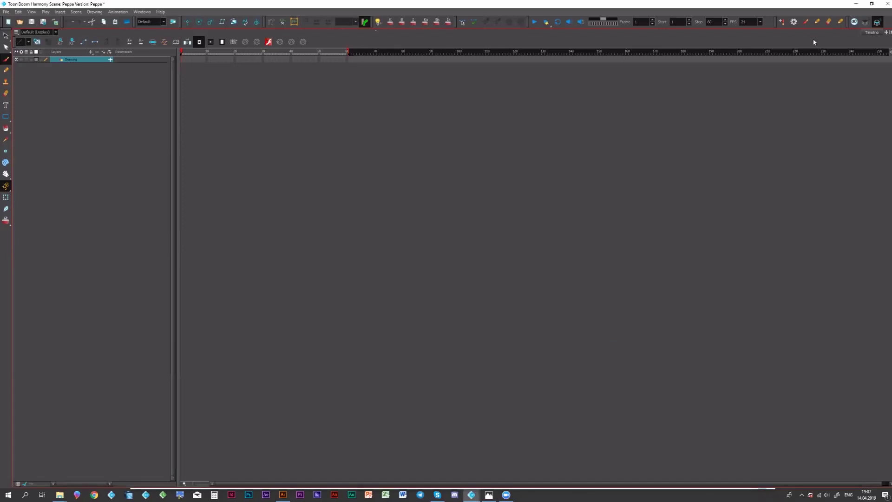
{"action": "key", "text": "grave"}
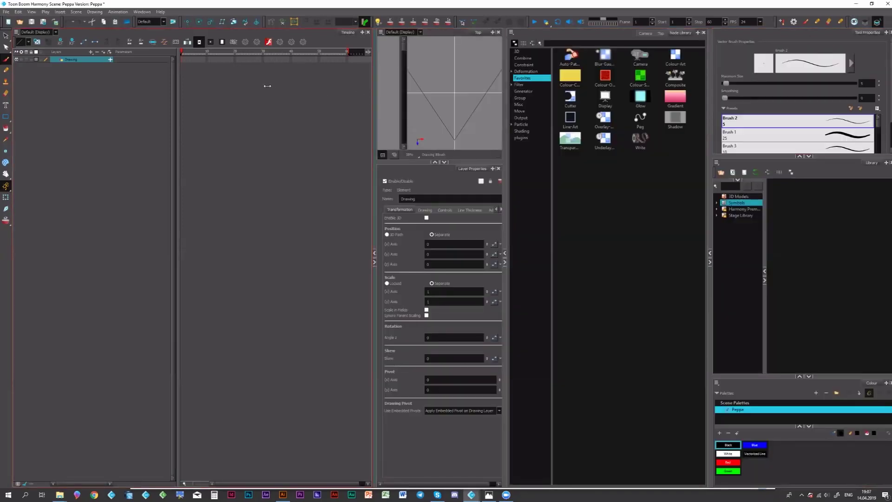
{"action": "left_click_drag", "start_coordinate": [268, 86], "coordinate": [268, 86]}
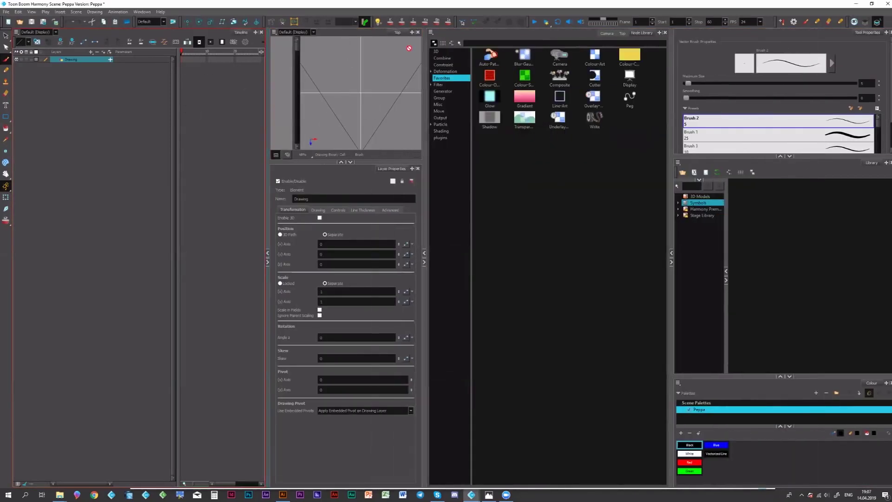
Step: Dock the Top and Layer Properties views as tabs beneath the Timeline, and widen the Camera view
{"action": "left_click_drag", "start_coordinate": [398, 32], "coordinate": [180, 408]}
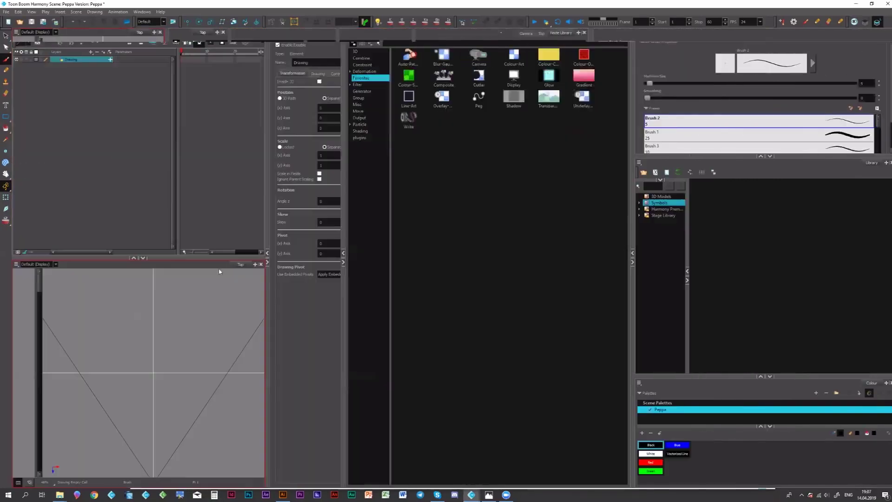
{"action": "left_click_drag", "start_coordinate": [318, 33], "coordinate": [232, 263]}
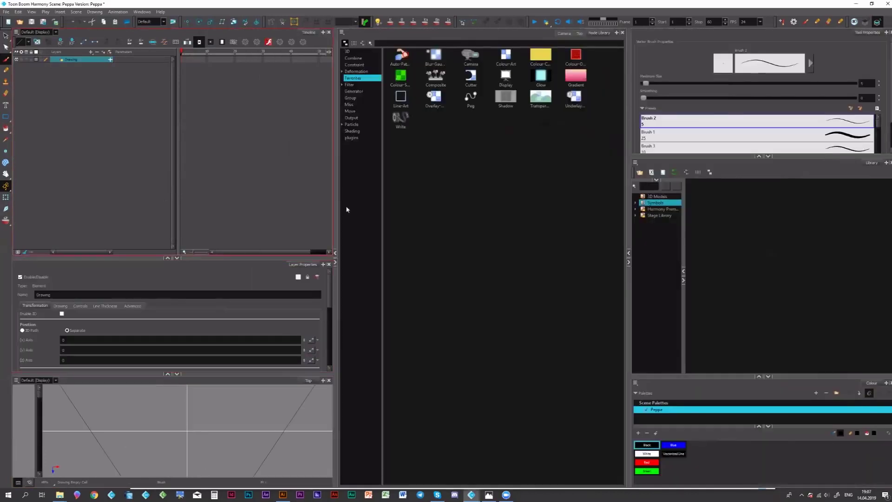
{"action": "left_click", "coordinate": [308, 267]}
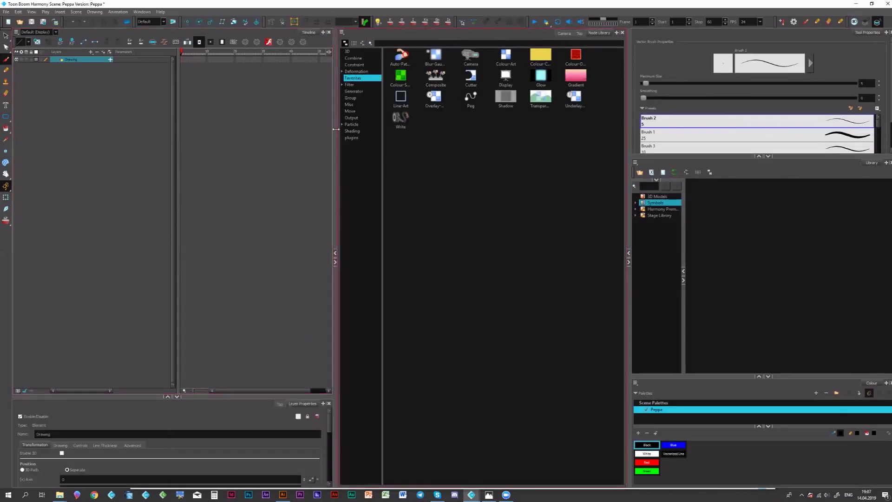
{"action": "left_click_drag", "start_coordinate": [334, 129], "coordinate": [268, 121]}
{"action": "left_click", "coordinate": [532, 34]}
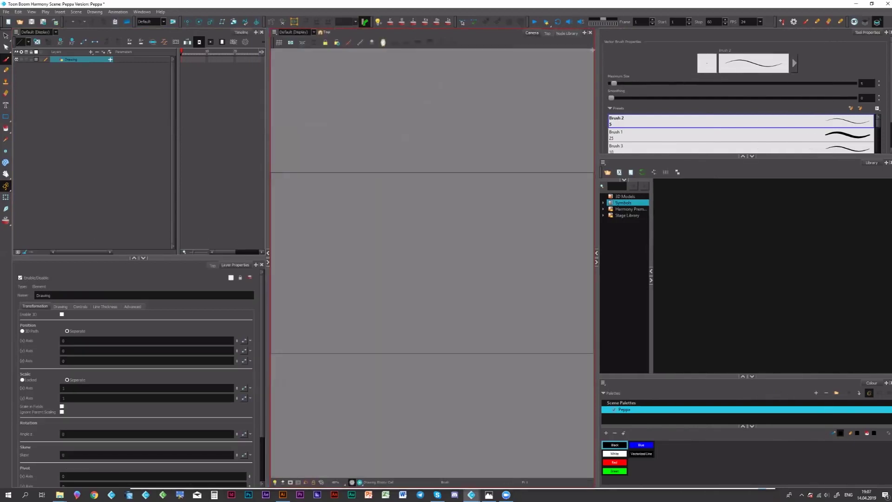
{"action": "left_click_drag", "start_coordinate": [650, 51], "coordinate": [649, 51]}
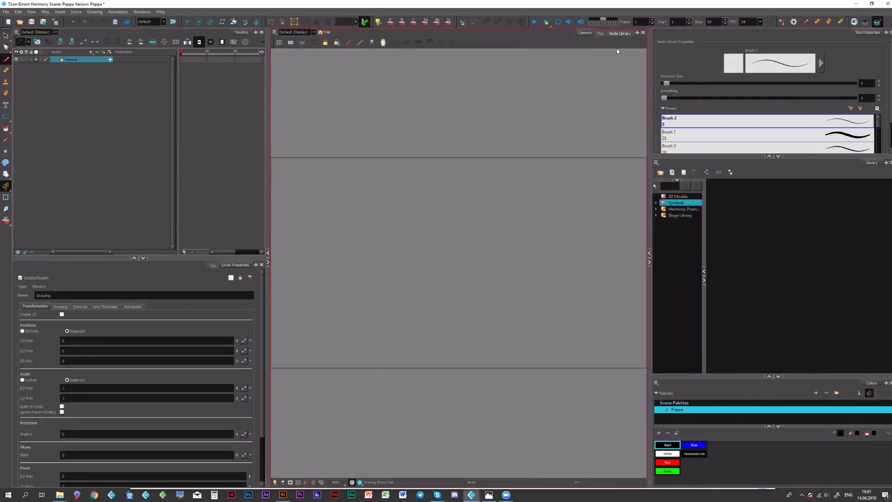
Step: Dock a Node View beneath the Camera view and align the Drawing node above the Composite node
{"action": "left_click", "coordinate": [637, 33]}
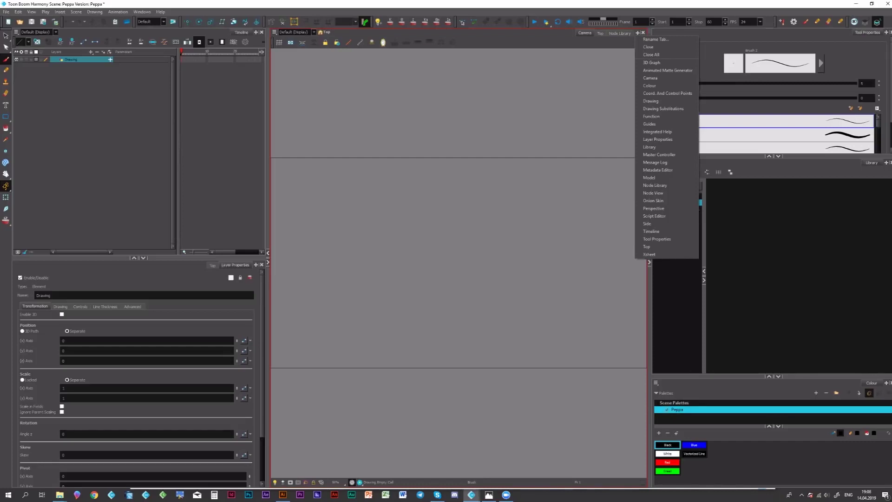
{"action": "key", "text": "Escape"}
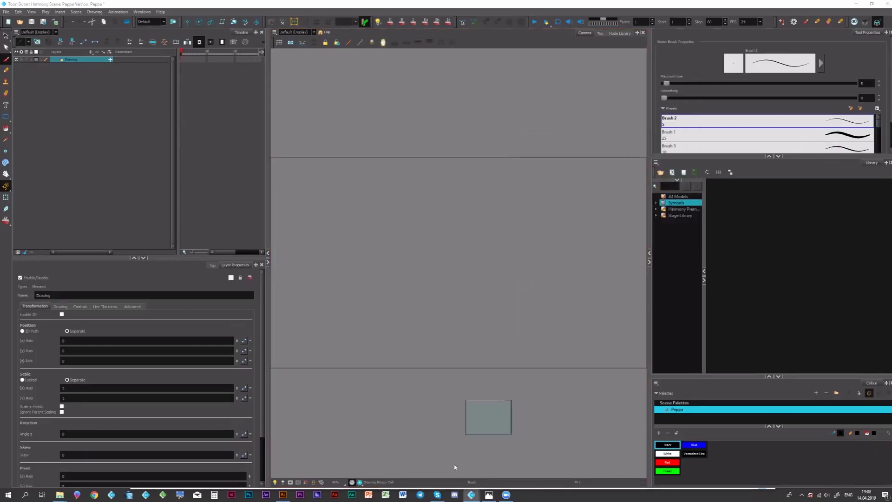
{"action": "left_click_drag", "start_coordinate": [455, 467], "coordinate": [454, 332]}
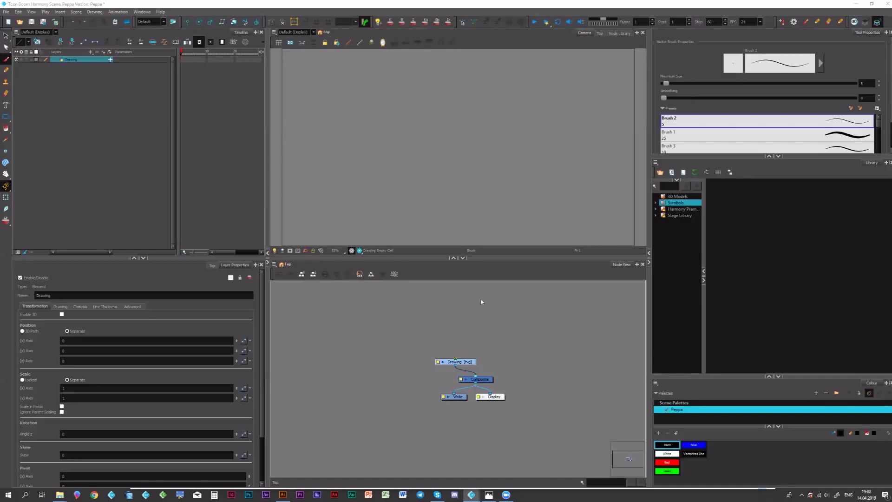
{"action": "mouse_move", "coordinate": [458, 361]}
{"action": "left_mouse_down"}
{"action": "mouse_move", "coordinate": [484, 343]}
{"action": "mouse_move", "coordinate": [475, 353]}
{"action": "left_mouse_up"}
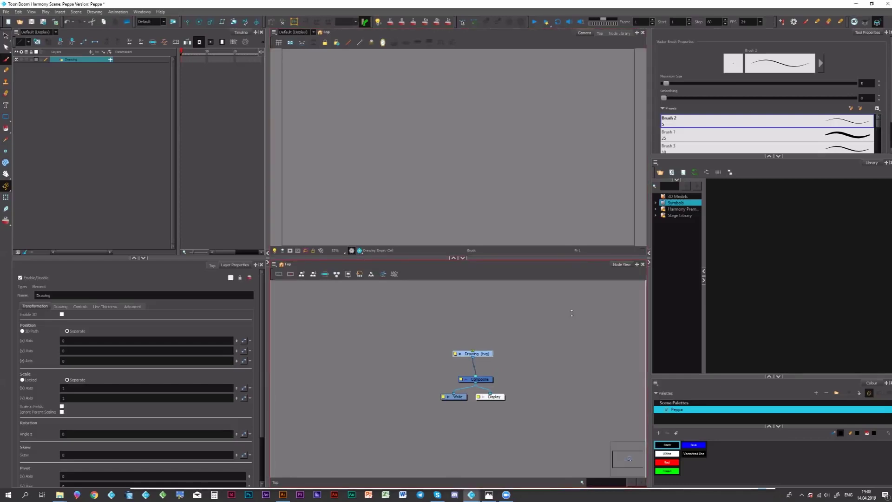
{"action": "left_click_drag", "start_coordinate": [572, 312], "coordinate": [353, 295]}
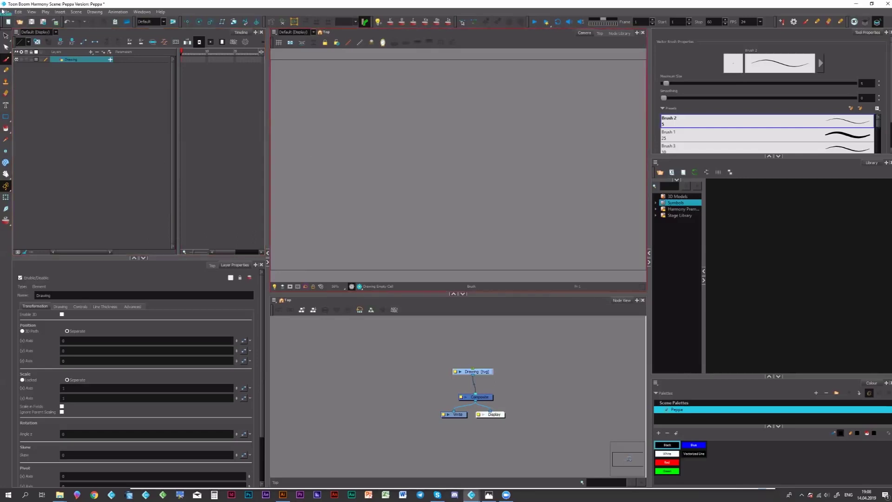
Step: Start an image import and choose the Pig picture from the Webinar folder on the desktop
{"action": "left_click", "coordinate": [18, 12]}
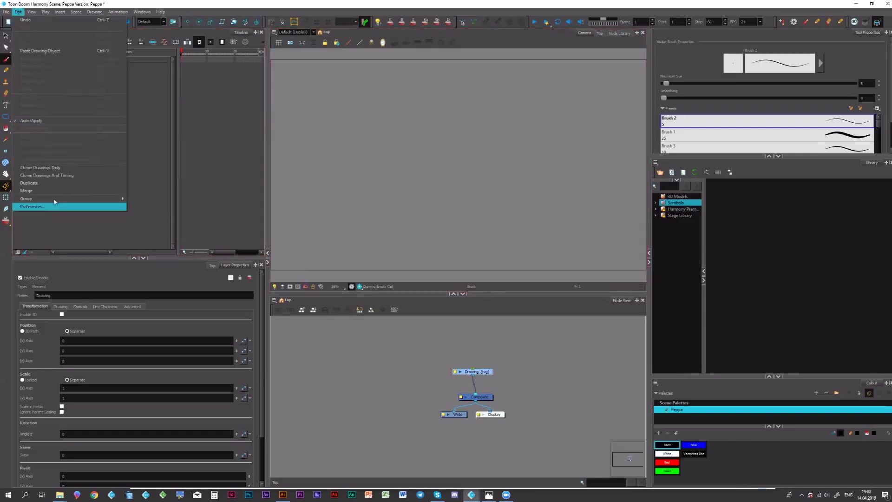
{"action": "left_click", "coordinate": [11, 12]}
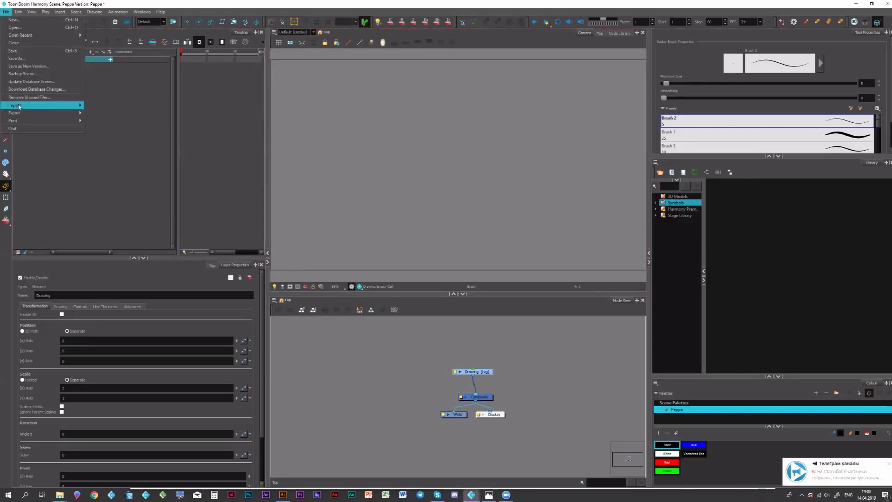
{"action": "mouse_move", "coordinate": [56, 105]}
{"action": "left_click", "coordinate": [130, 114]}
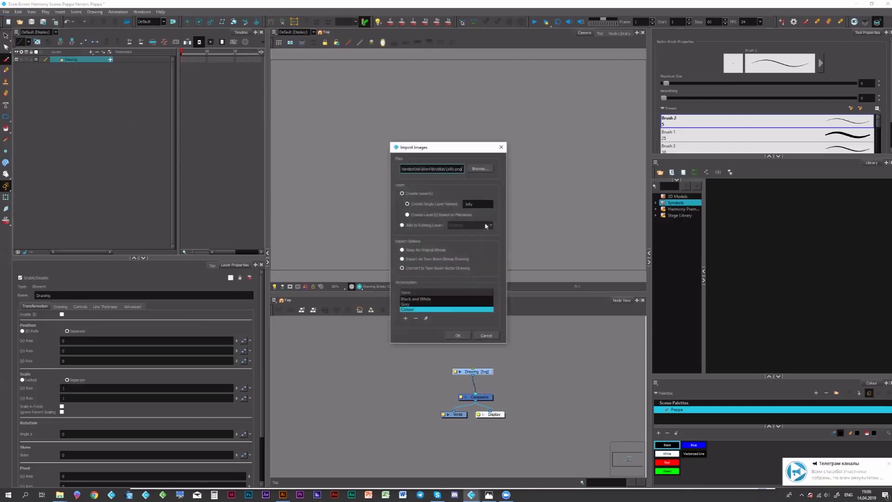
{"action": "left_click", "coordinate": [488, 170]}
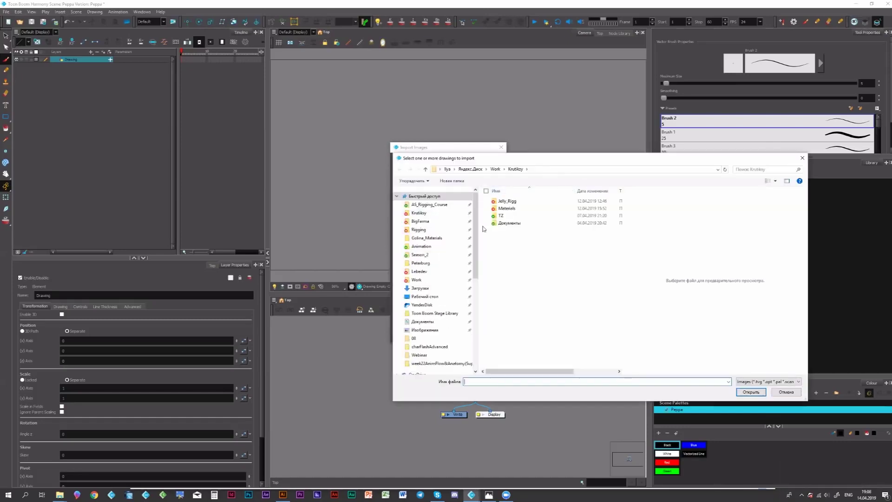
{"action": "mouse_move", "coordinate": [476, 227]}
{"action": "left_mouse_down"}
{"action": "mouse_move", "coordinate": [477, 262]}
{"action": "mouse_move", "coordinate": [483, 219]}
{"action": "left_mouse_up"}
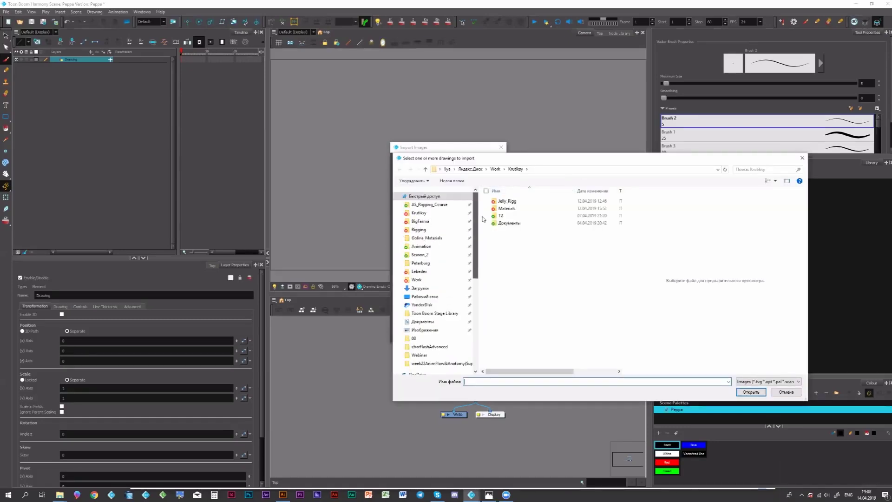
{"action": "left_click", "coordinate": [447, 296]}
{"action": "double_click", "coordinate": [509, 215]}
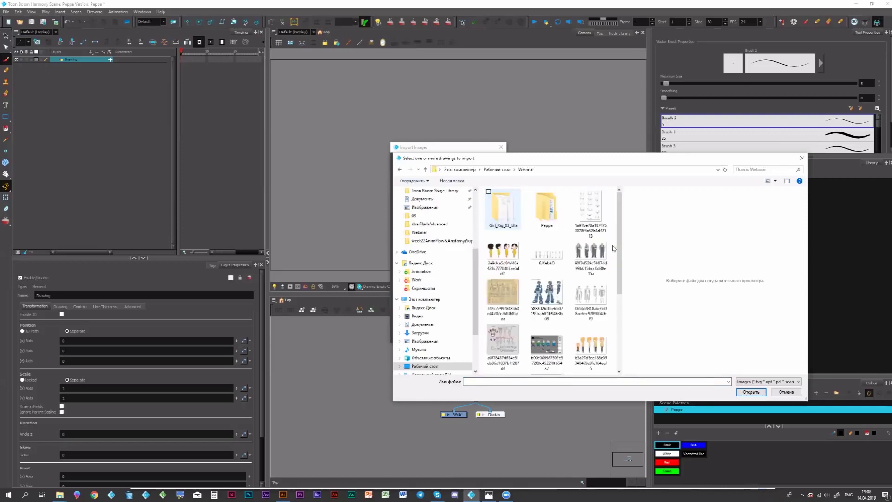
{"action": "scroll", "coordinate": [617, 324], "scroll_direction": "down", "scroll_amount": 5}
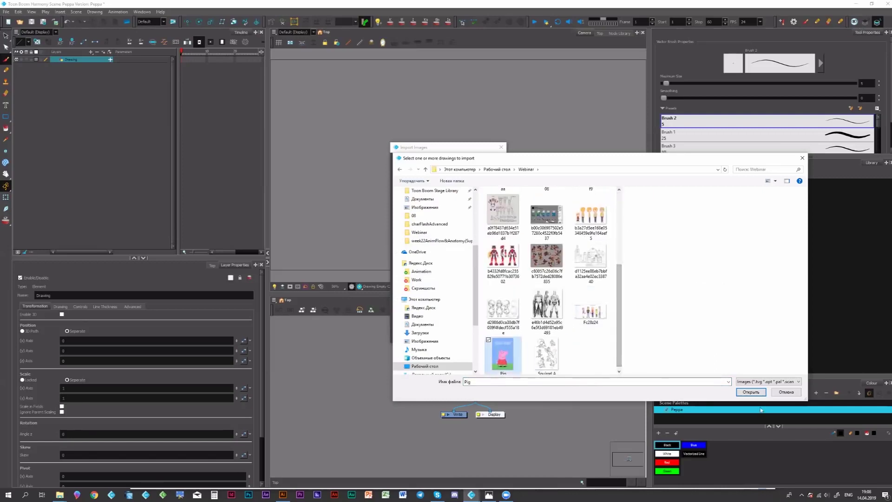
{"action": "left_click", "coordinate": [504, 353]}
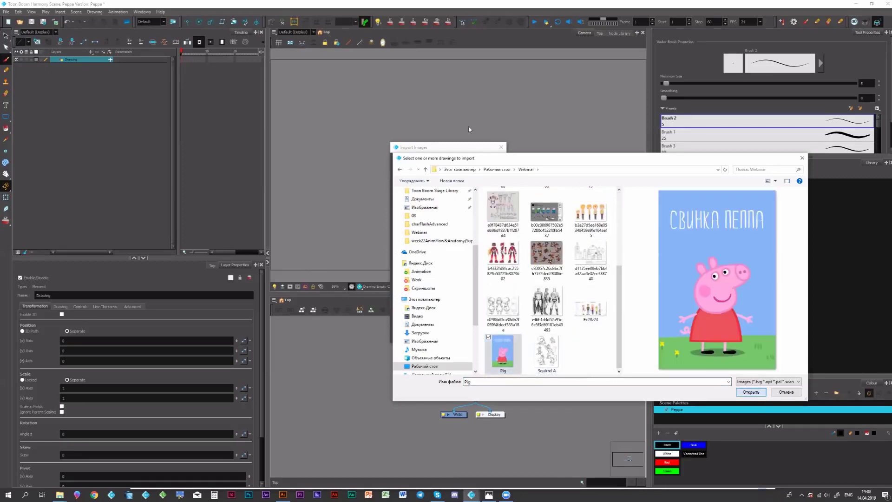
{"action": "key", "text": "Return"}
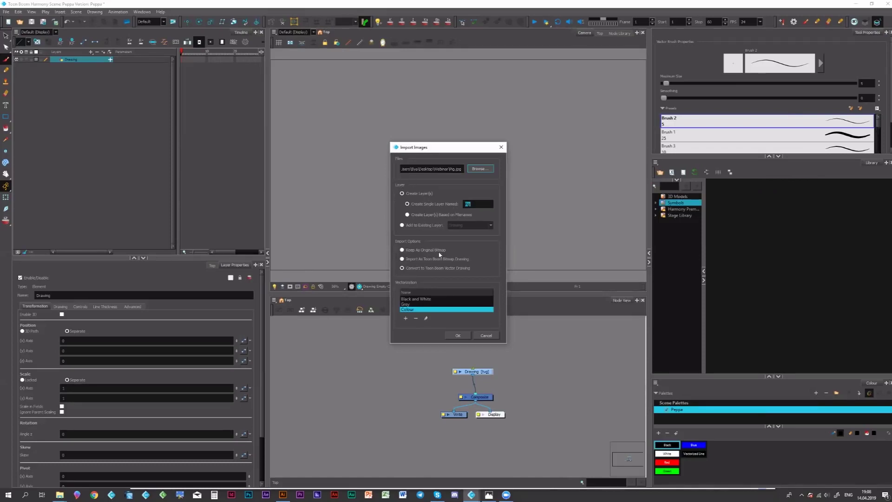
Step: Import the picture as a single new layer converted to a Toon Boom vector drawing with the Colour preset, and recover its missing colours
{"action": "left_click_drag", "start_coordinate": [454, 146], "coordinate": [452, 121]}
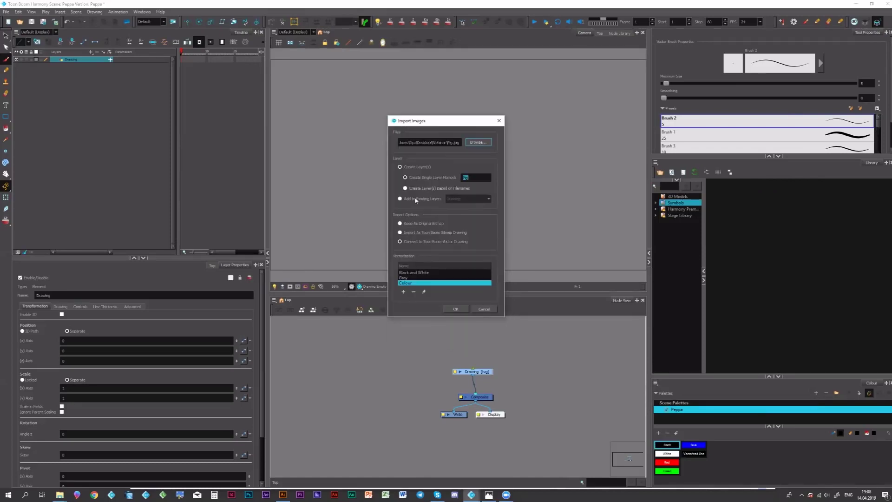
{"action": "left_click", "coordinate": [400, 241]}
{"action": "key", "text": "Return"}
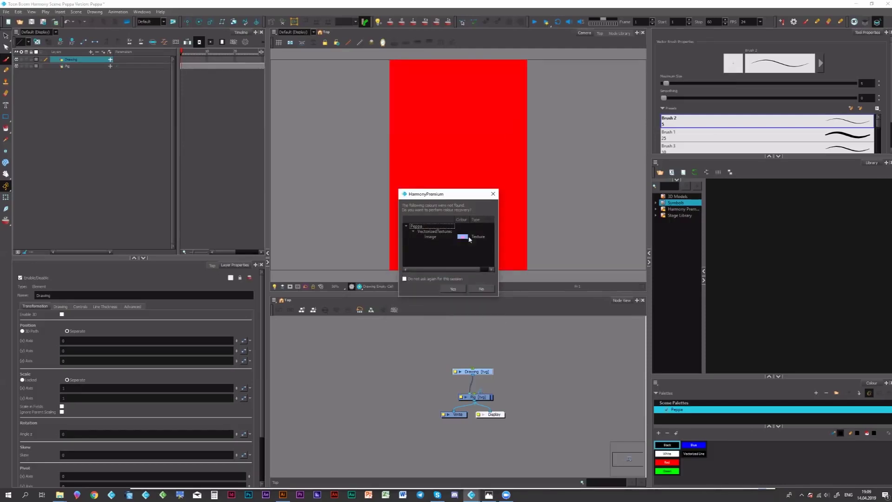
{"action": "left_click", "coordinate": [454, 289]}
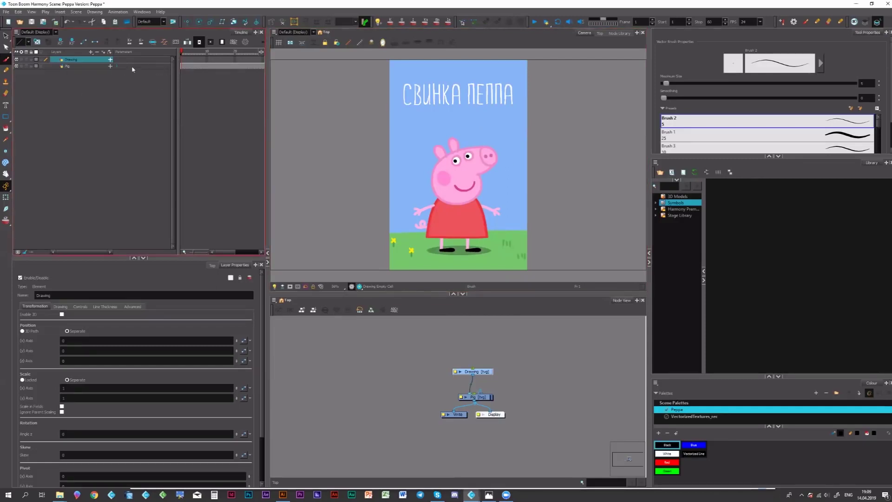
Step: Select the pig picture on the Pig layer and move it slightly upward in the camera frame
{"action": "left_click", "coordinate": [124, 83]}
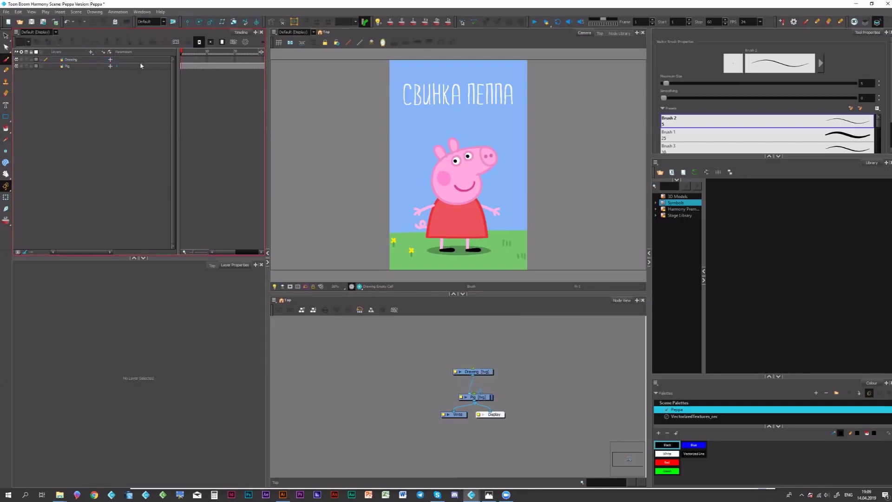
{"action": "left_click", "coordinate": [87, 66]}
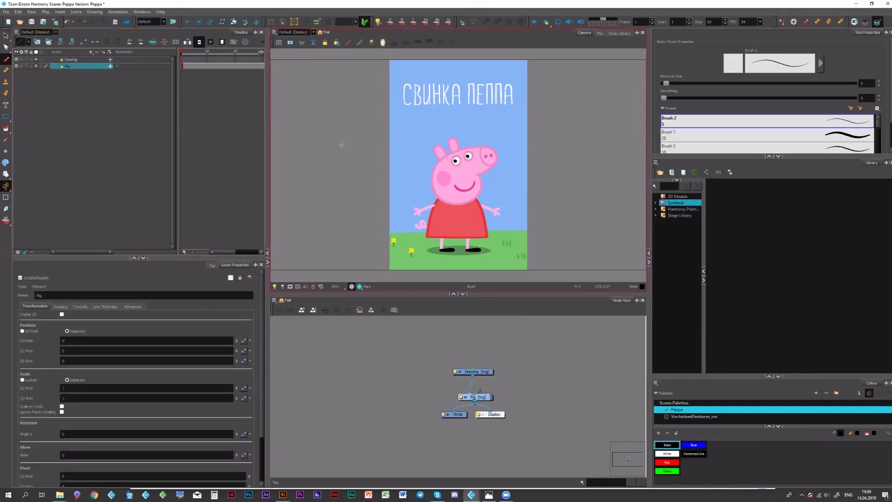
{"action": "key", "text": "alt+s"}
{"action": "left_click", "coordinate": [492, 189]}
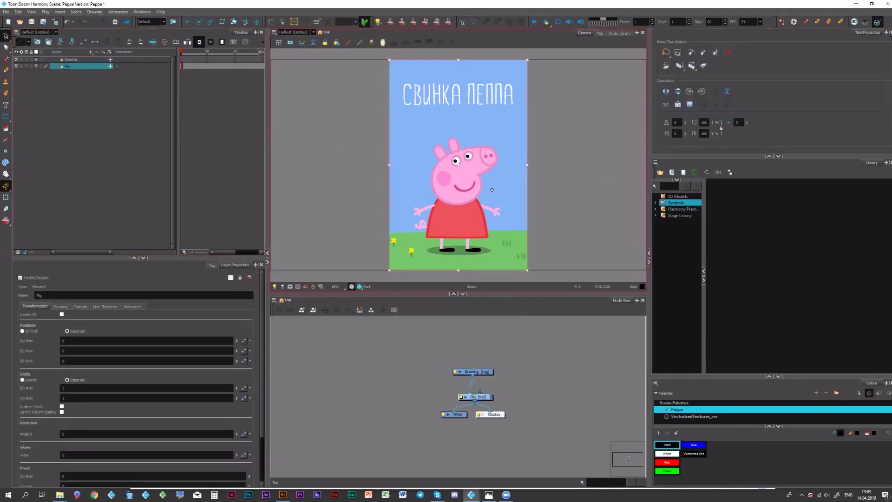
{"action": "left_click_drag", "start_coordinate": [509, 181], "coordinate": [508, 145]}
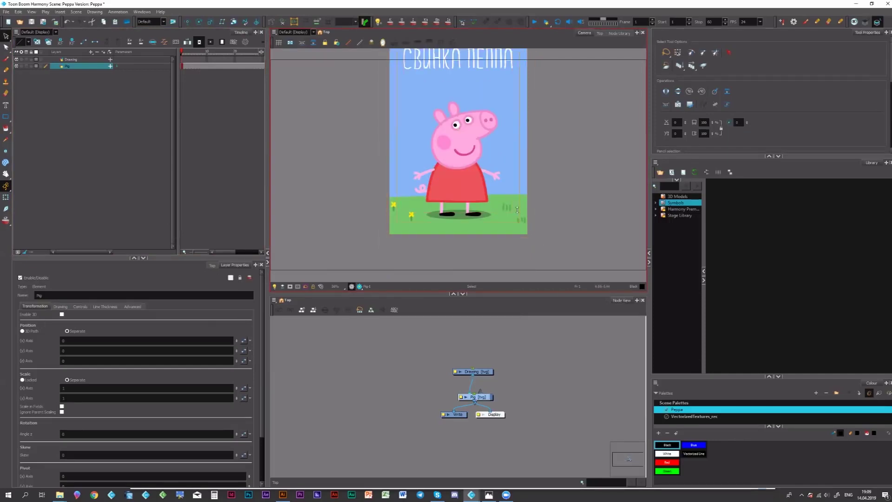
Step: Try scaling the pig picture down from its corner, and undo the scaling
{"action": "left_click_drag", "start_coordinate": [536, 241], "coordinate": [527, 217]}
{"action": "left_click_drag", "start_coordinate": [474, 159], "coordinate": [475, 181]}
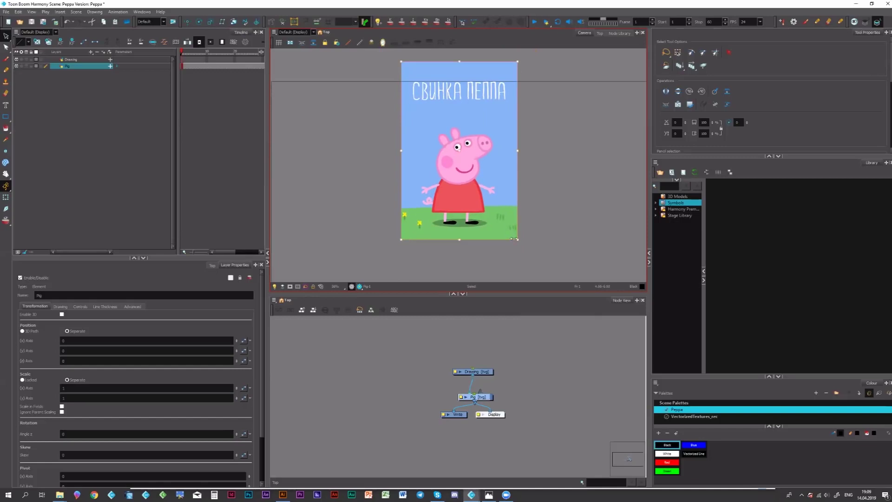
{"action": "key", "text": "ctrl+z"}
Step: Lock the Pig layer in the Timeline and check that only the Drawing layer can be selected
{"action": "left_click", "coordinate": [79, 72]}
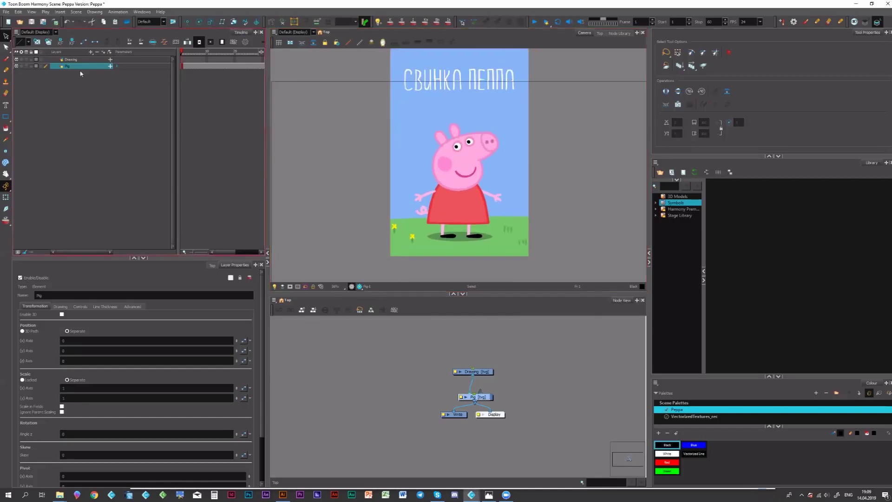
{"action": "left_click", "coordinate": [32, 66]}
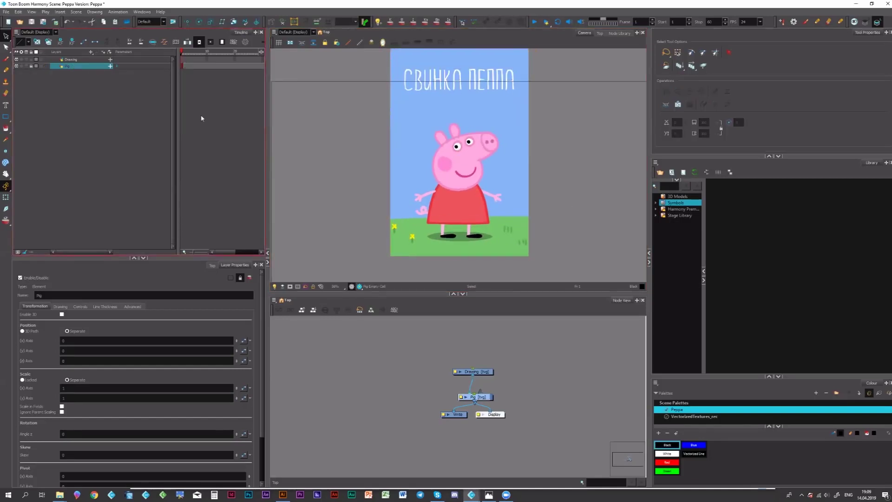
{"action": "left_click", "coordinate": [80, 61]}
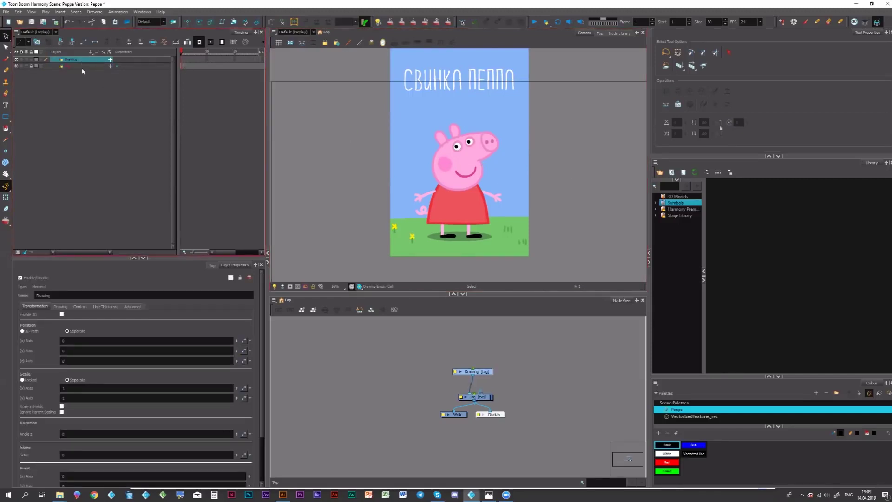
{"action": "left_click", "coordinate": [84, 67]}
Step: Arrange the Drawing and Pig nodes side by side above the Composite node
{"action": "mouse_move", "coordinate": [481, 397]}
{"action": "left_mouse_down"}
{"action": "mouse_move", "coordinate": [522, 355]}
{"action": "mouse_move", "coordinate": [467, 360]}
{"action": "mouse_move", "coordinate": [434, 343]}
{"action": "left_mouse_up"}
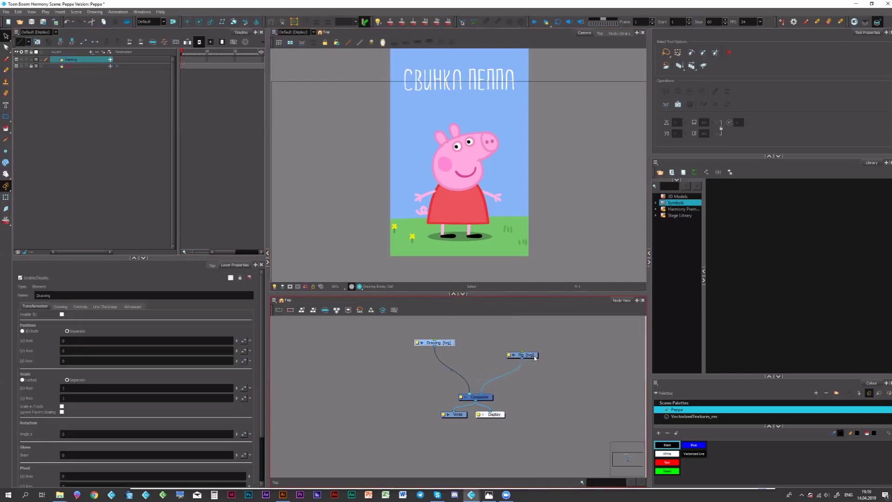
{"action": "left_click_drag", "start_coordinate": [535, 356], "coordinate": [498, 344]}
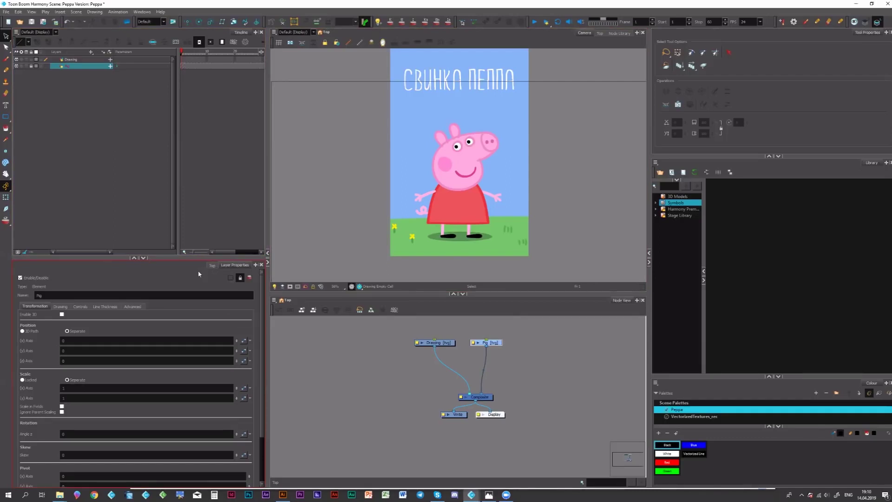
Step: Dock the Node Library beneath the Timeline, grouped with the Top and Layer Properties views
{"action": "left_click", "coordinate": [618, 33]}
{"action": "left_click_drag", "start_coordinate": [511, 130], "coordinate": [212, 268]}
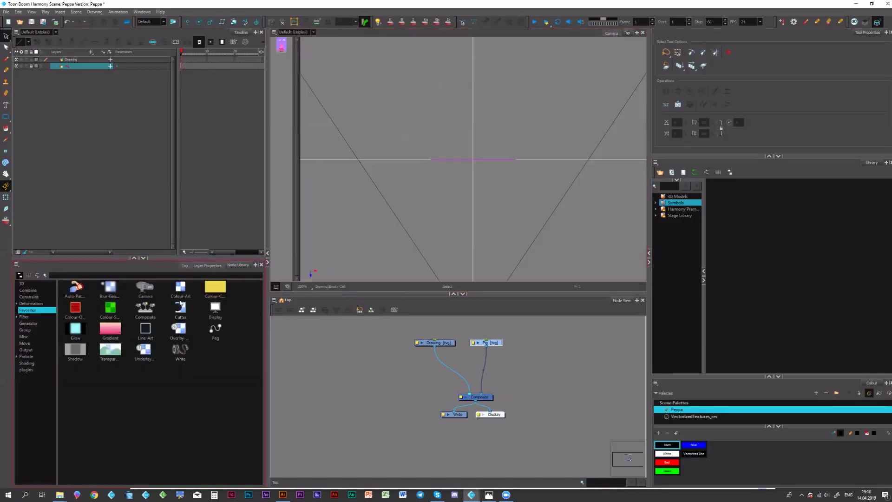
{"action": "left_click", "coordinate": [86, 341]}
{"action": "left_click", "coordinate": [79, 348]}
Step: Insert a Transparency node from the Filter category on the connection between the Pig and Composite nodes
{"action": "left_click", "coordinate": [28, 291]}
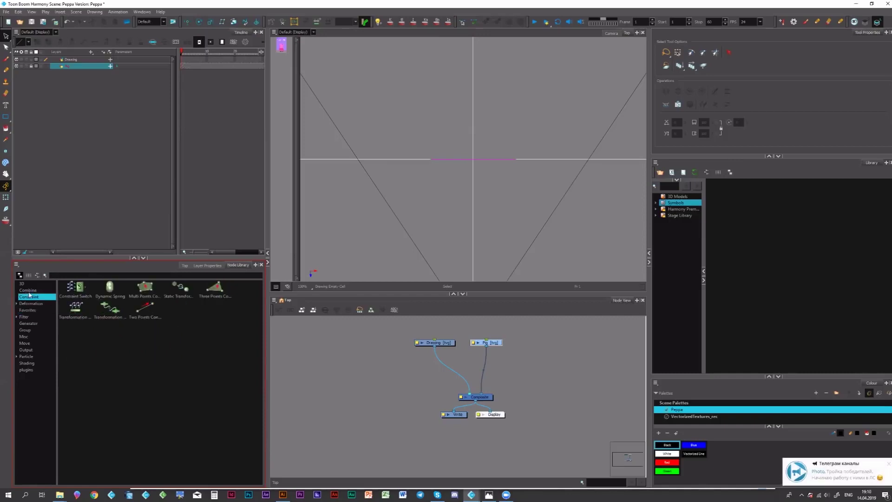
{"action": "left_click", "coordinate": [20, 318]}
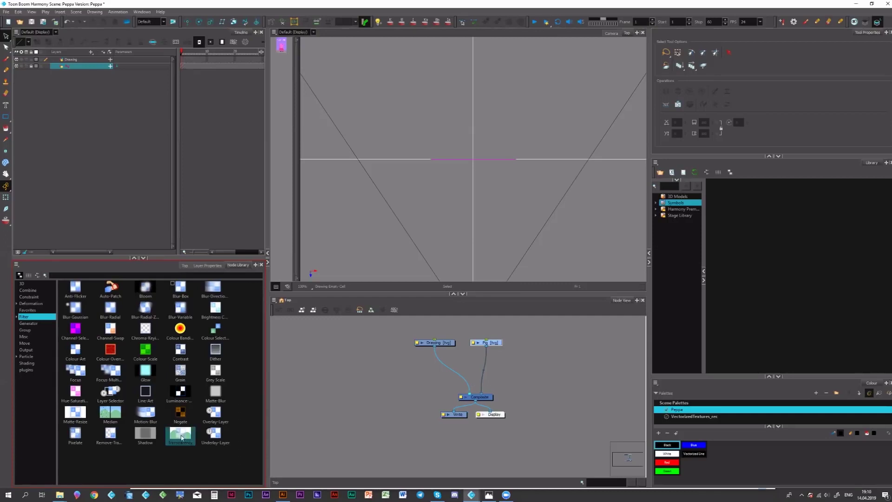
{"action": "left_click_drag", "start_coordinate": [180, 435], "coordinate": [484, 363]}
Step: Show the Camera view, set the Transparency node's value to 89, and clear the layer selection
{"action": "left_click", "coordinate": [612, 33]}
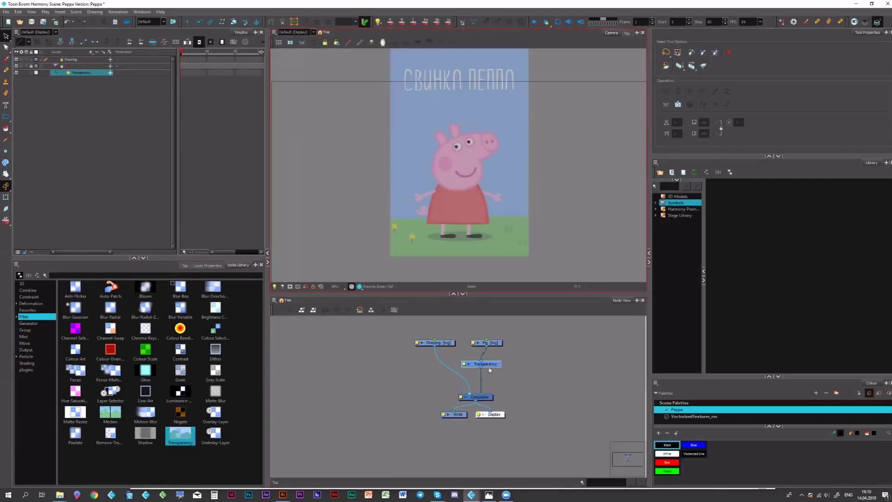
{"action": "double_click", "coordinate": [466, 364]}
{"action": "double_click", "coordinate": [430, 251]}
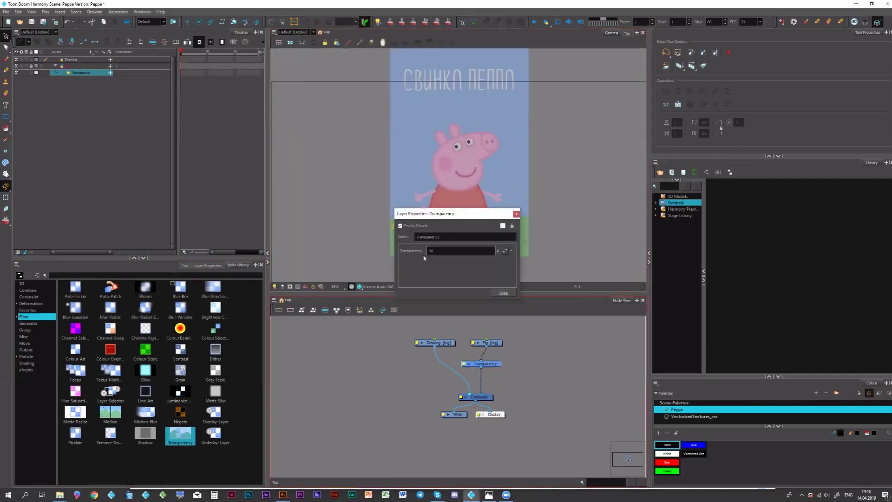
{"action": "type", "text": "89"}
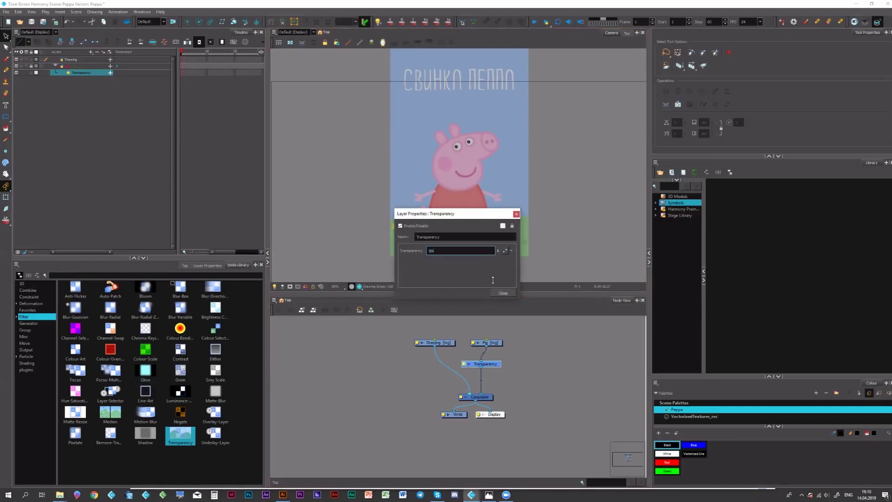
{"action": "left_click", "coordinate": [503, 293]}
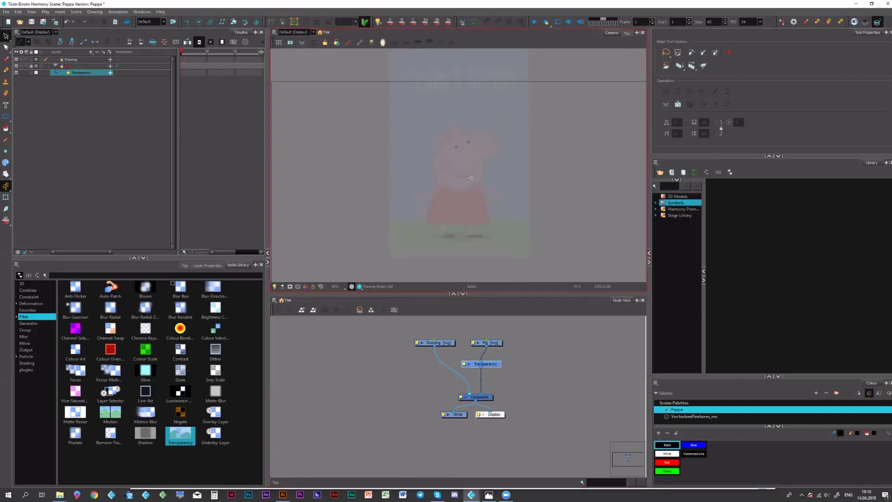
{"action": "left_click", "coordinate": [108, 110]}
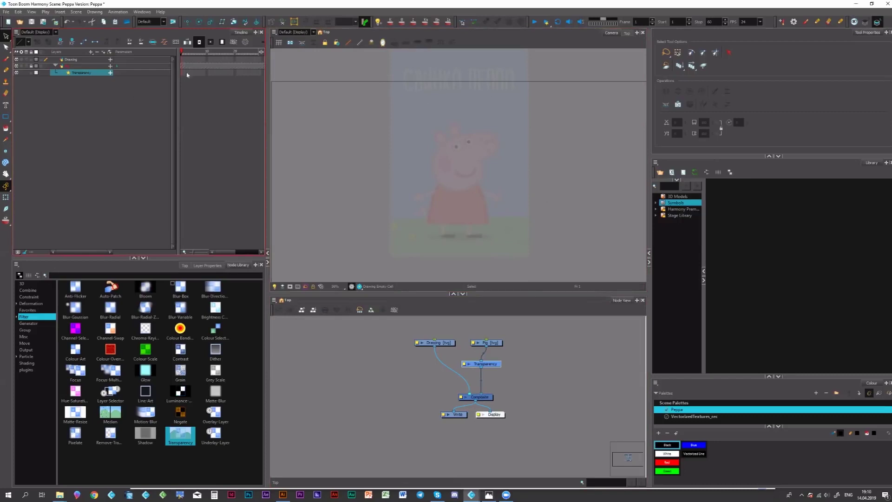
{"action": "left_click", "coordinate": [486, 188]}
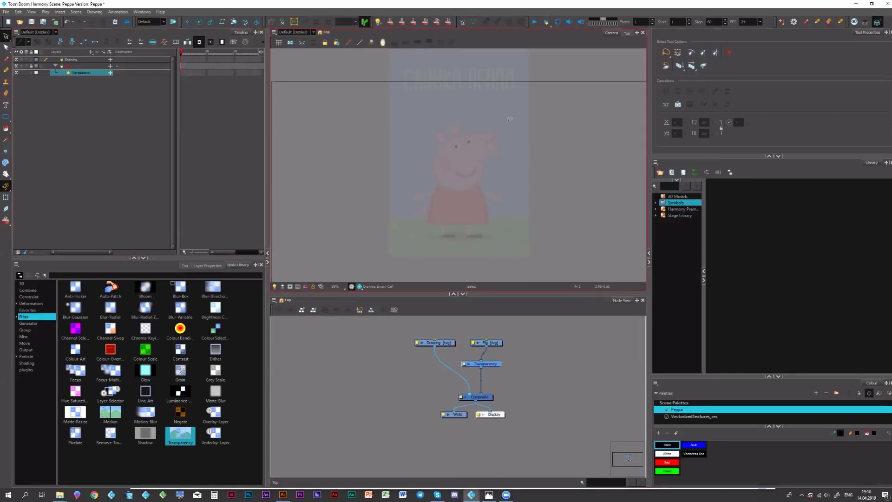
{"action": "left_click", "coordinate": [73, 104]}
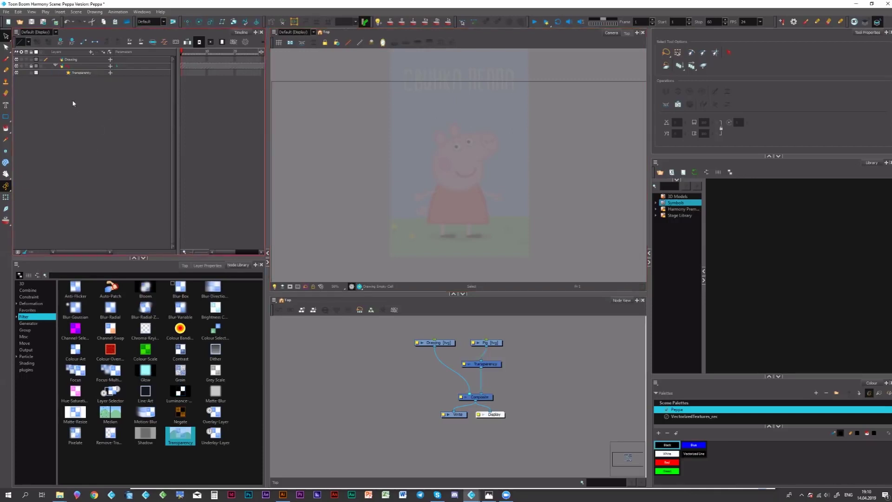
Step: Insert a Colour-Card layer as the scene background and lock it
{"action": "right_click", "coordinate": [72, 103]}
{"action": "left_click", "coordinate": [50, 113]}
{"action": "right_click", "coordinate": [97, 116]}
{"action": "mouse_move", "coordinate": [139, 120]}
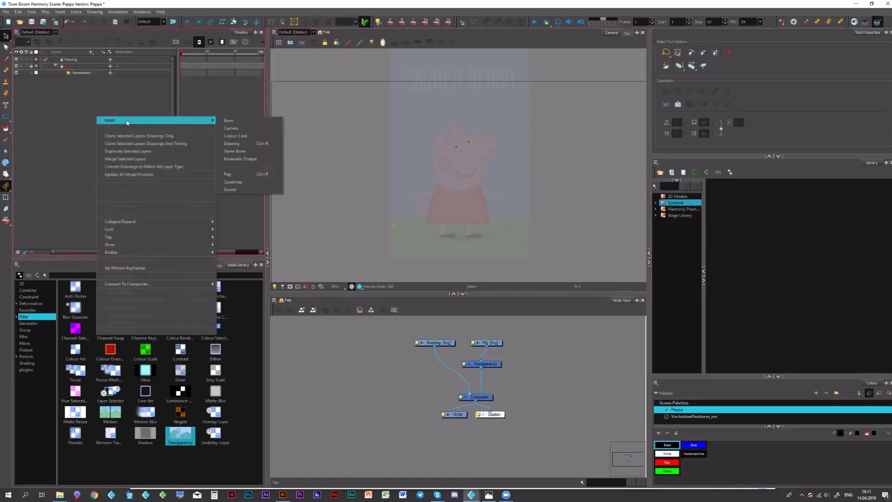
{"action": "left_click", "coordinate": [260, 136]}
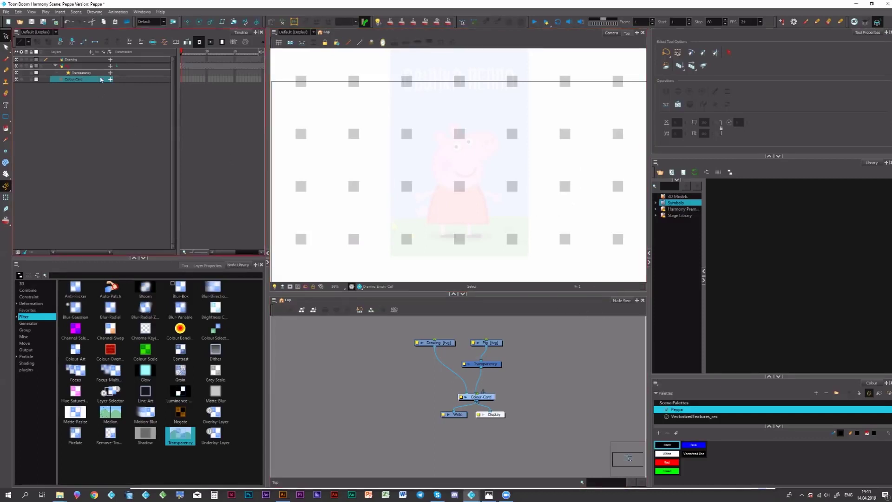
{"action": "key", "text": "Escape"}
{"action": "left_click", "coordinate": [31, 79]}
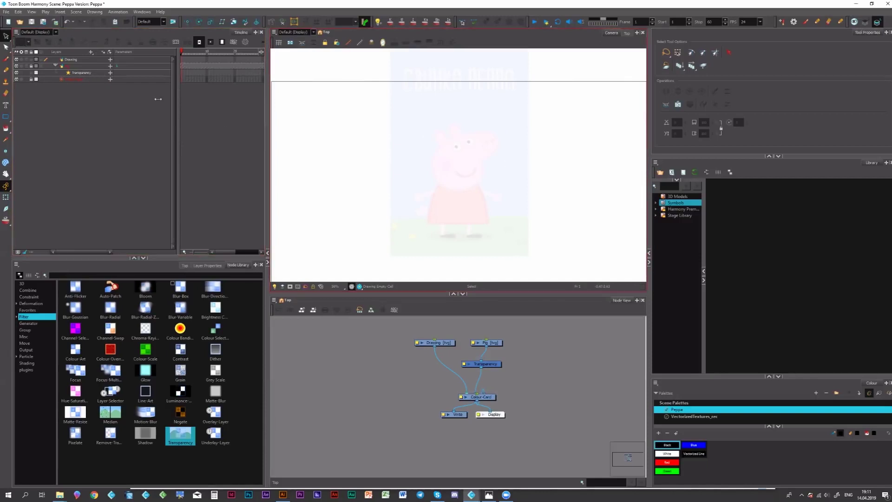
Step: Lower the value of the Transparency effect on the pig reference picture so it shows more strongly against the white background
{"action": "left_click", "coordinate": [90, 75]}
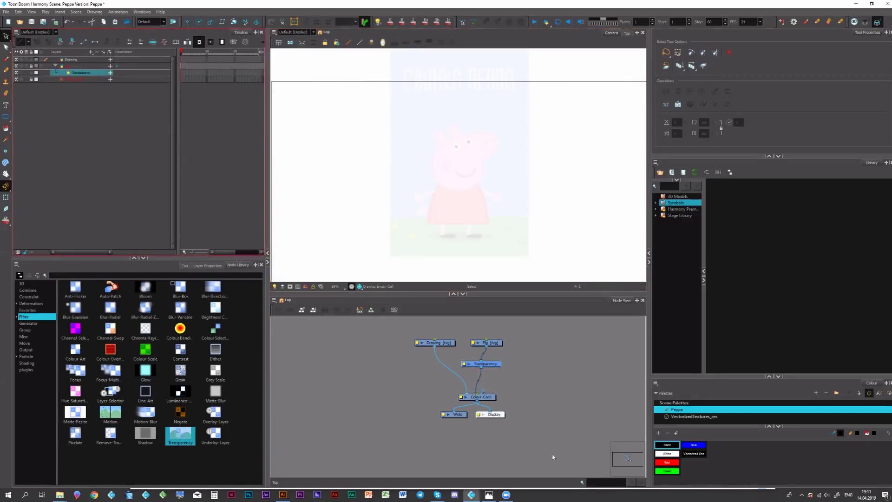
{"action": "double_click", "coordinate": [465, 365]}
{"action": "left_click", "coordinate": [465, 251]}
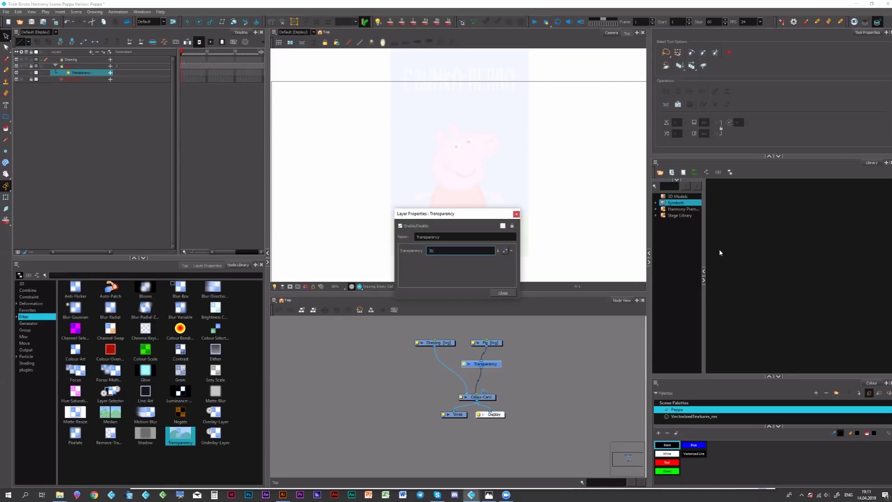
{"action": "left_click", "coordinate": [504, 293]}
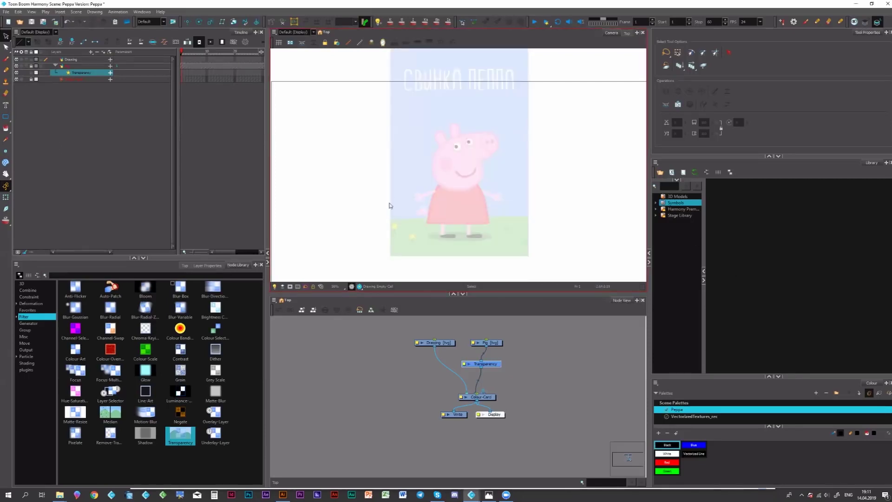
{"action": "left_click", "coordinate": [150, 100]}
{"action": "left_click", "coordinate": [434, 342]}
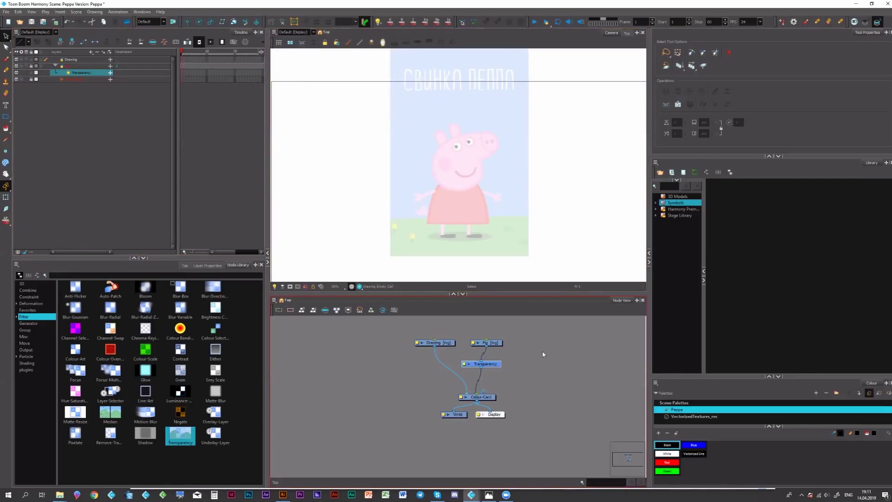
{"action": "left_click", "coordinate": [464, 364]}
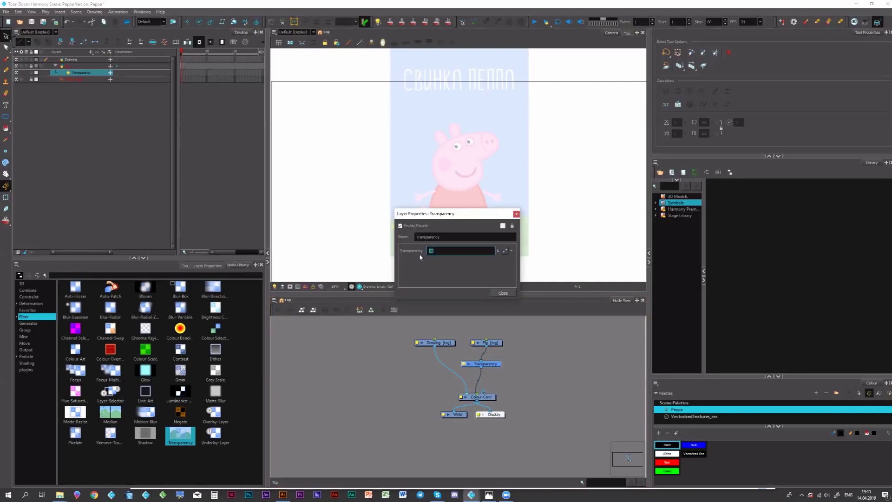
{"action": "type", "text": "5"}
{"action": "left_click", "coordinate": [509, 293]}
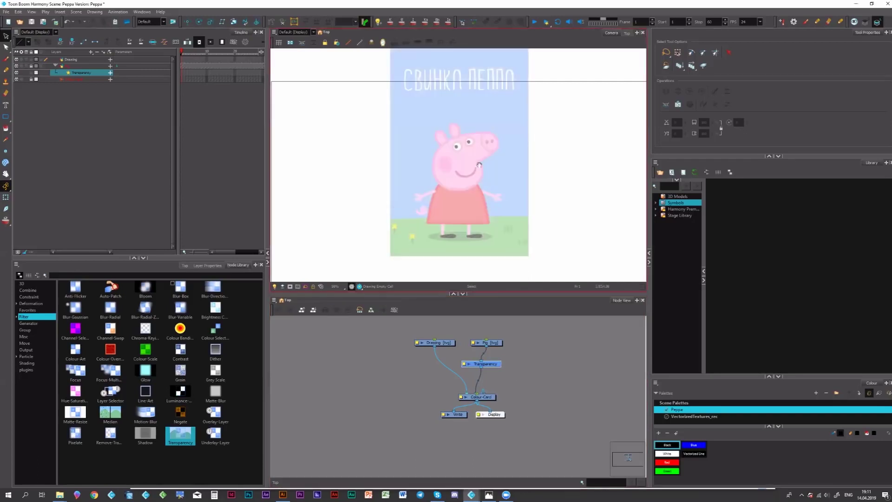
Step: Resize the Camera and Node View areas and reframe the reference picture and the node network in them
{"action": "left_click_drag", "start_coordinate": [491, 177], "coordinate": [501, 142]}
{"action": "left_click_drag", "start_coordinate": [506, 340], "coordinate": [519, 393]}
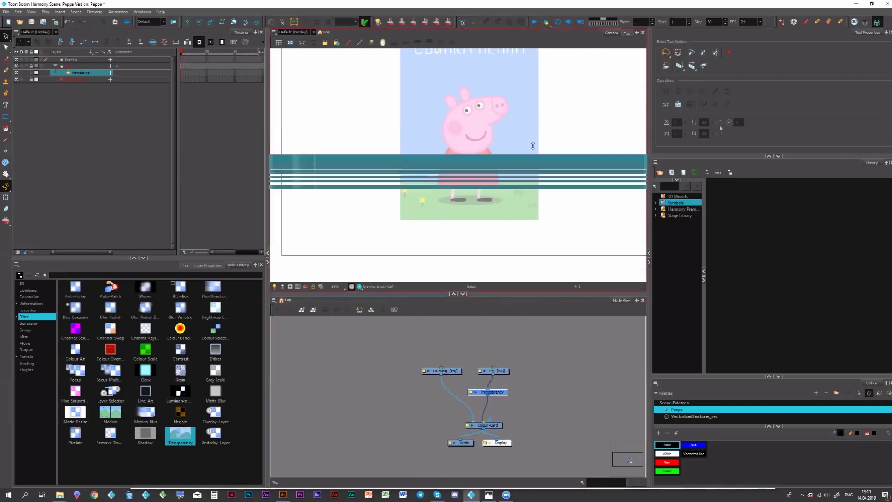
{"action": "left_click_drag", "start_coordinate": [528, 189], "coordinate": [518, 257]}
{"action": "left_click_drag", "start_coordinate": [510, 336], "coordinate": [510, 274]}
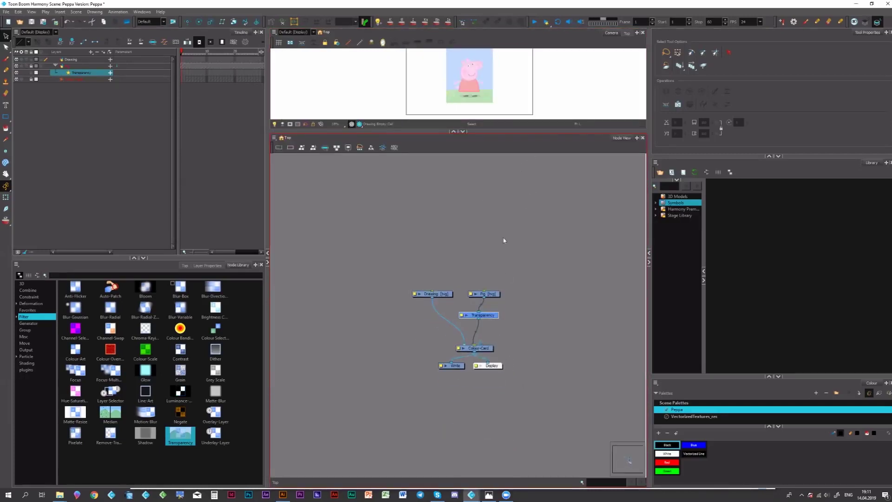
{"action": "left_click_drag", "start_coordinate": [516, 217], "coordinate": [550, 200]}
{"action": "left_click_drag", "start_coordinate": [428, 388], "coordinate": [537, 350]}
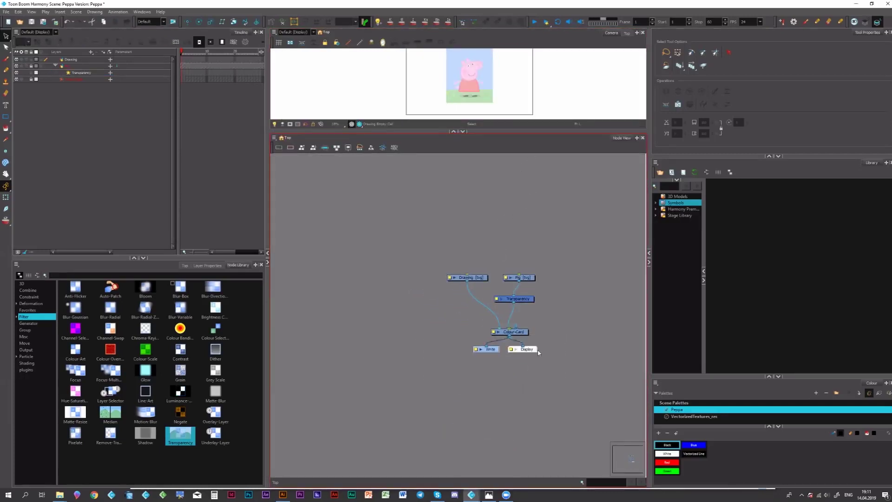
{"action": "left_click", "coordinate": [77, 60]}
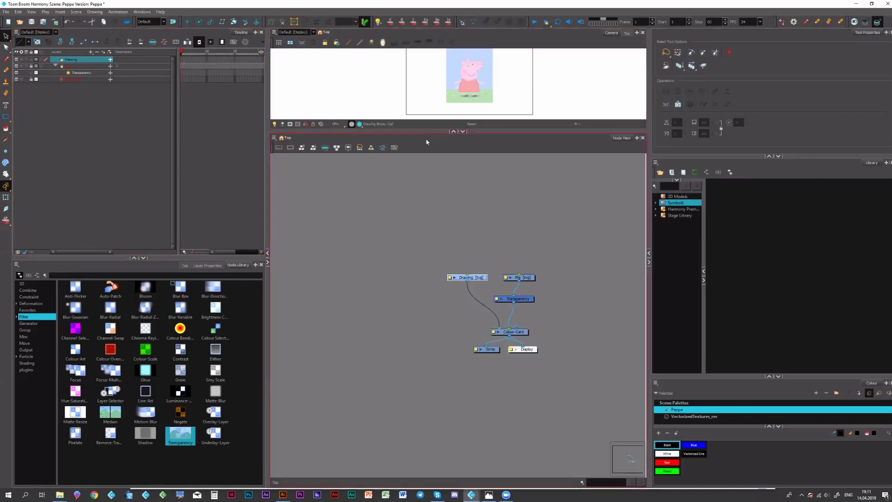
{"action": "left_click_drag", "start_coordinate": [426, 132], "coordinate": [426, 177]}
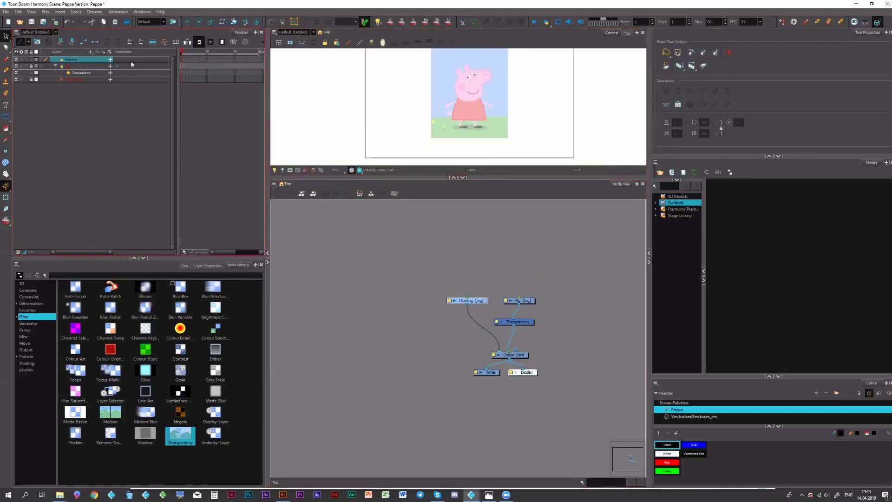
{"action": "key", "text": "alt+z"}
{"action": "left_click_drag", "start_coordinate": [469, 109], "coordinate": [478, 99]}
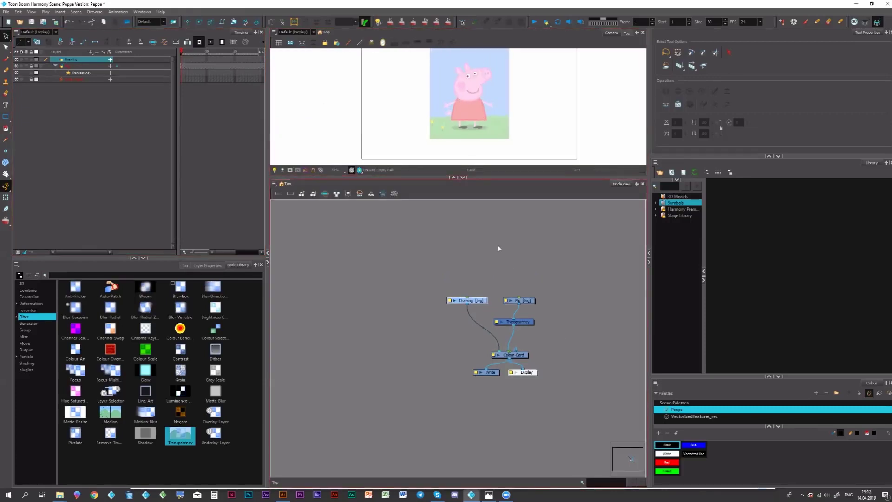
{"action": "mouse_move", "coordinate": [497, 265]}
{"action": "left_mouse_down"}
{"action": "mouse_move", "coordinate": [496, 278]}
{"action": "mouse_move", "coordinate": [494, 259]}
{"action": "left_mouse_up"}
{"action": "left_click_drag", "start_coordinate": [475, 181], "coordinate": [471, 160]}
Step: Rename the existing Drawing layer as Body
{"action": "left_click", "coordinate": [75, 60]}
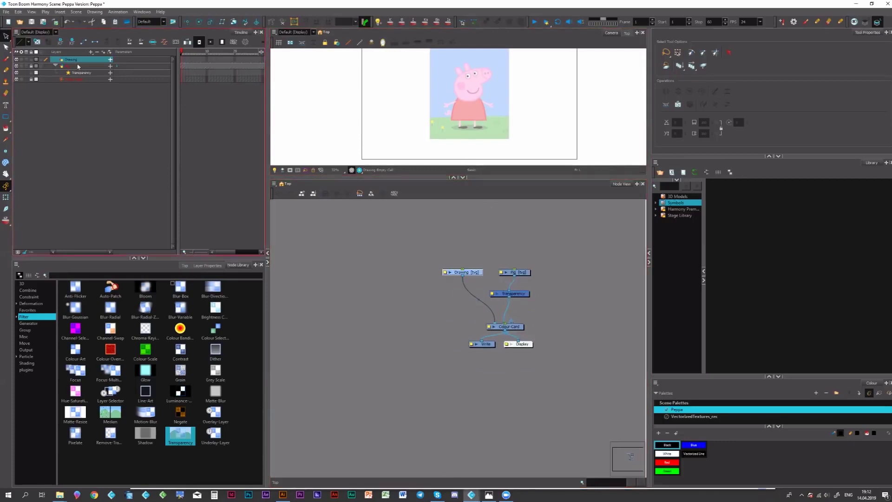
{"action": "double_click", "coordinate": [73, 61]}
{"action": "type", "text": "Body"}
{"action": "key", "text": "Return"}
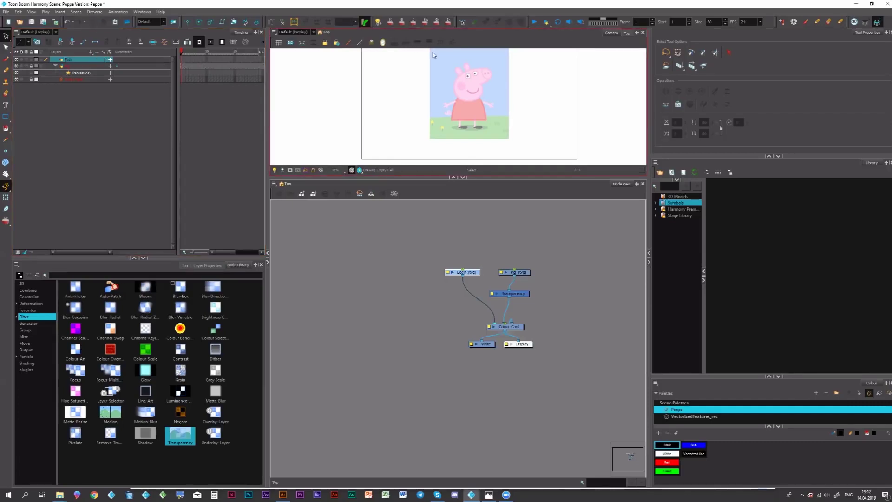
Step: Add a new vector drawing layer named Foot_1
{"action": "left_click", "coordinate": [86, 54]}
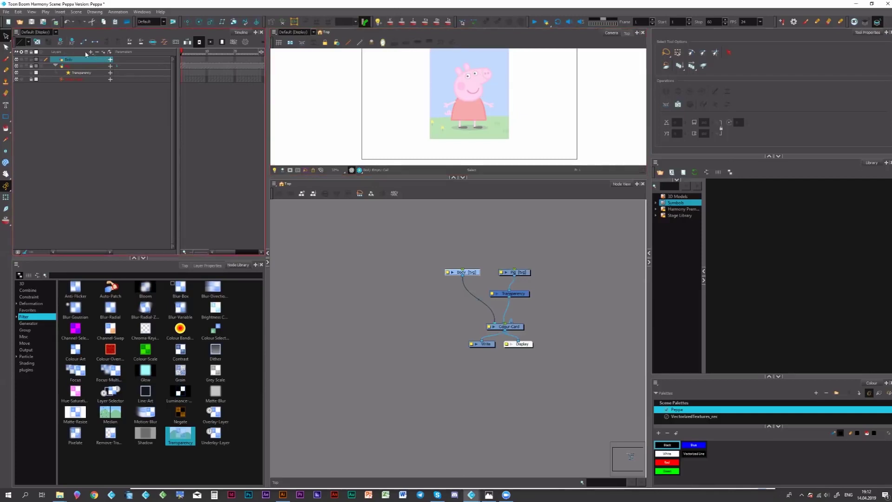
{"action": "left_click", "coordinate": [445, 99]}
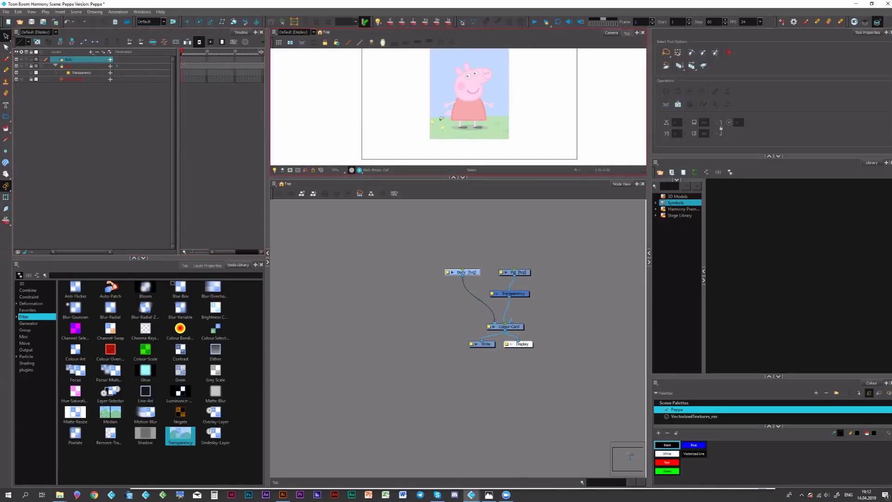
{"action": "left_click", "coordinate": [88, 98]}
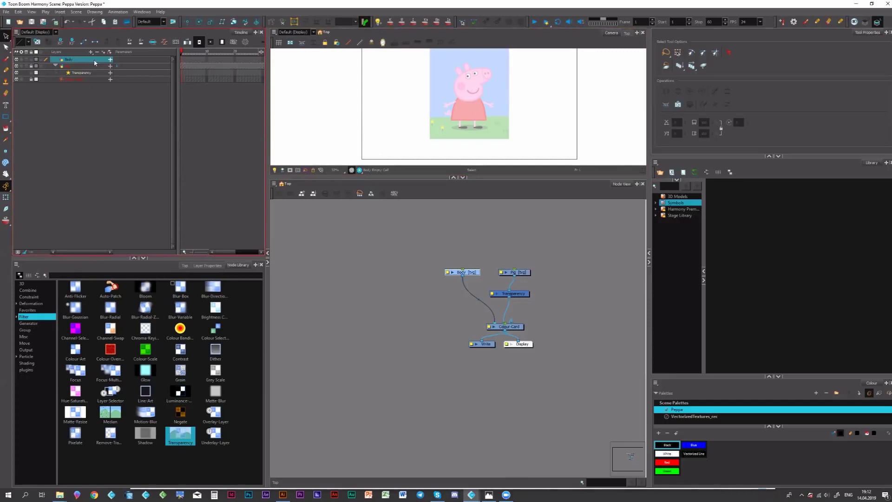
{"action": "key", "text": "ctrl+r"}
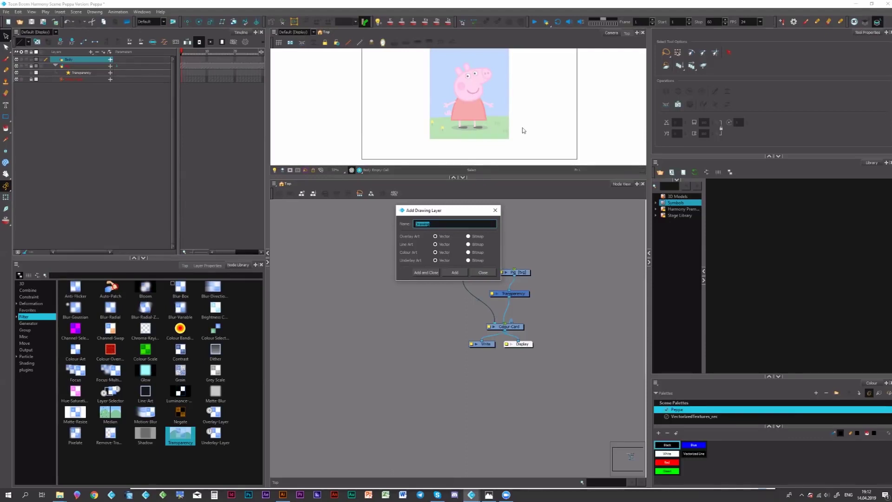
{"action": "type", "text": "Foot_"}
{"action": "type", "text": "1"}
{"action": "left_click", "coordinate": [453, 272]}
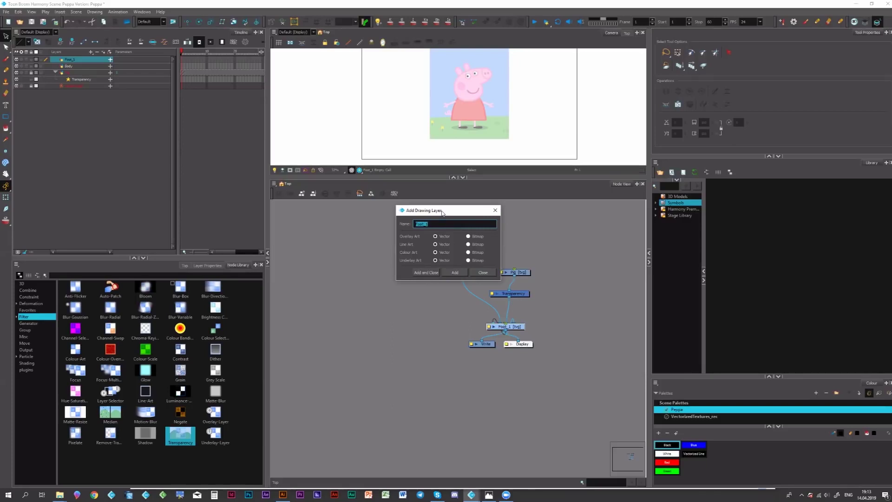
Step: Add two more vector drawing layers named Leg_1 and Tail
{"action": "type", "text": "Le"}
{"action": "type", "text": "g_"}
{"action": "type", "text": "3"}
{"action": "key", "text": "Return"}
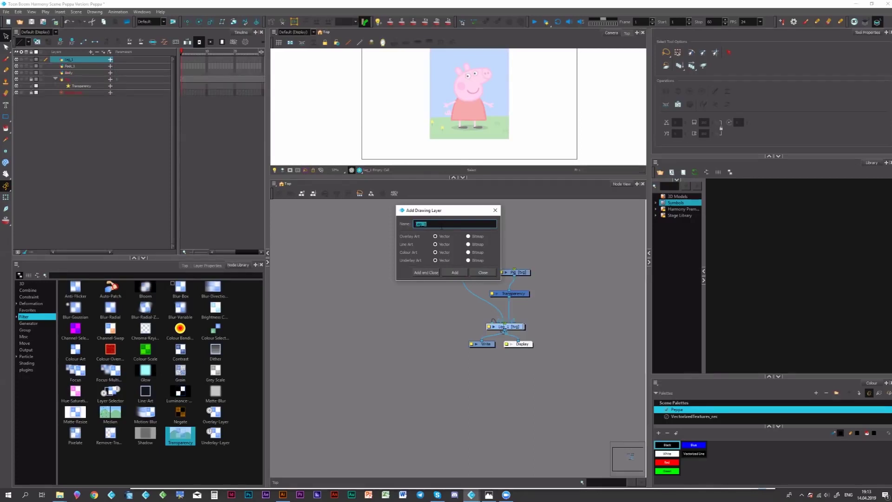
{"action": "type", "text": "Tail"}
{"action": "key", "text": "Return"}
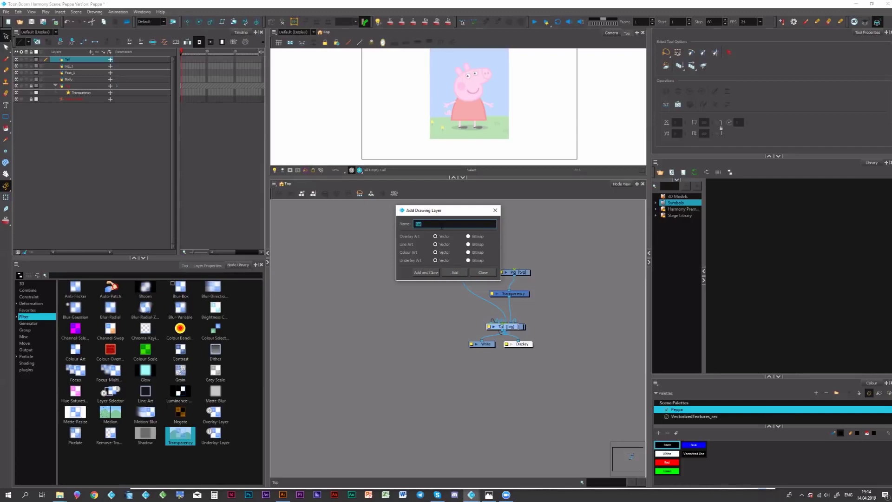
Step: Add vector drawing layers named Arm_1 and Hand_1
{"action": "type", "text": "Arm_1"}
{"action": "key", "text": "Return"}
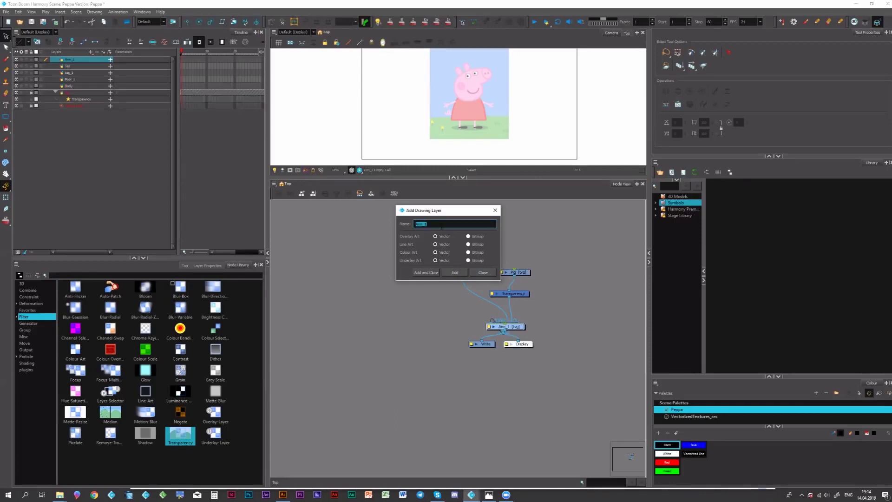
{"action": "type", "text": "He"}
{"action": "key", "text": "Return"}
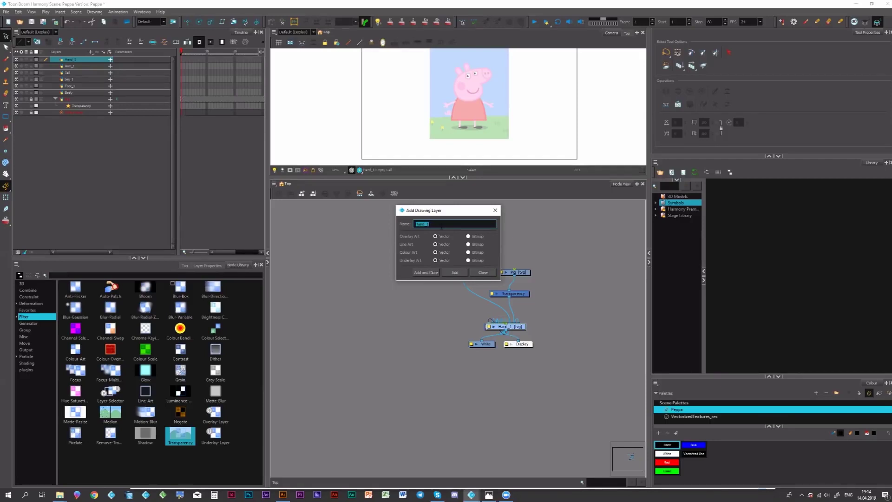
Step: Add vector drawing layers named Head, Mouth and Sheek
{"action": "type", "text": "H"}
{"action": "key", "text": "Return"}
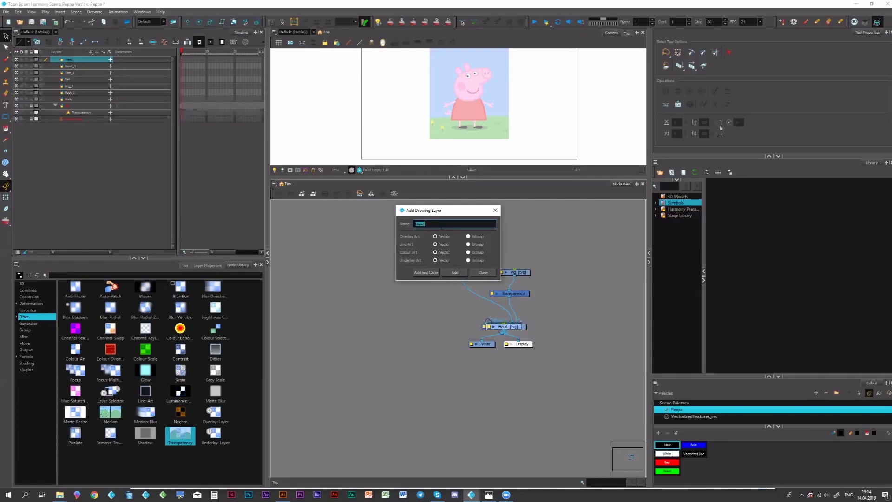
{"action": "type", "text": "Mouth"}
{"action": "key", "text": "Return"}
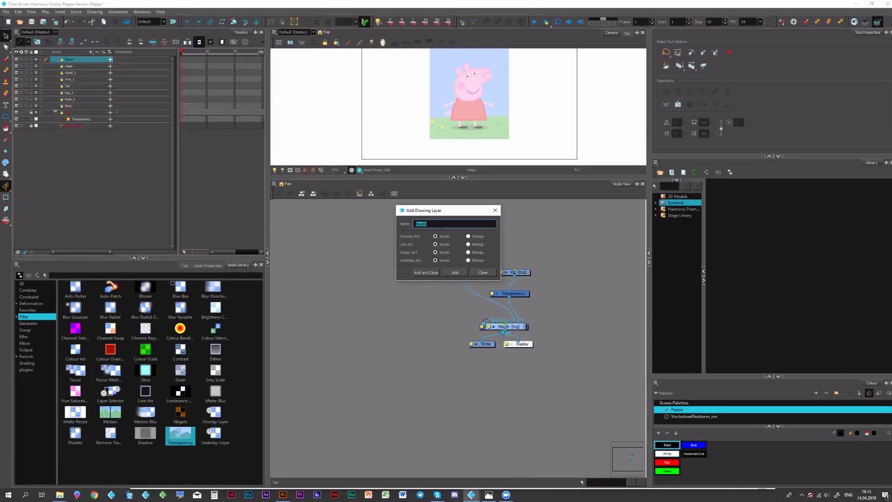
{"action": "type", "text": "Sheek"}
{"action": "key", "text": "Return"}
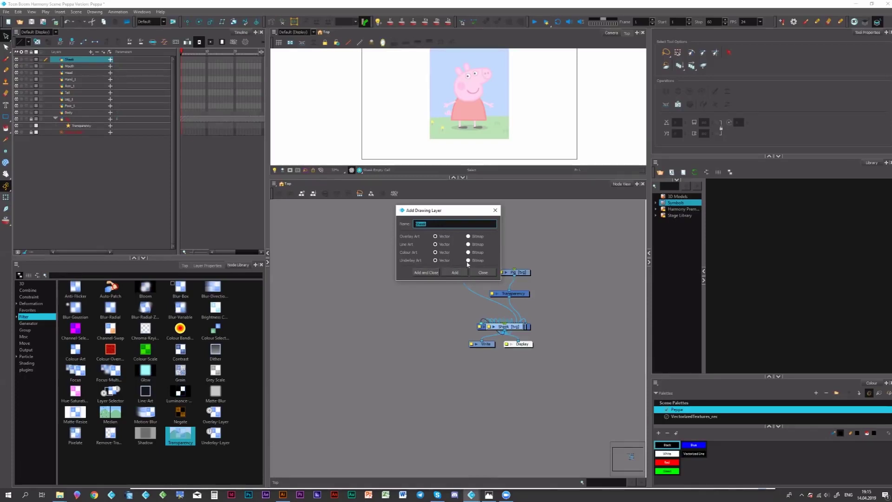
Step: Add vector drawing layers named Eye and Pupil
{"action": "type", "text": "Eye"}
{"action": "key", "text": "Return"}
{"action": "type", "text": "Pupil"}
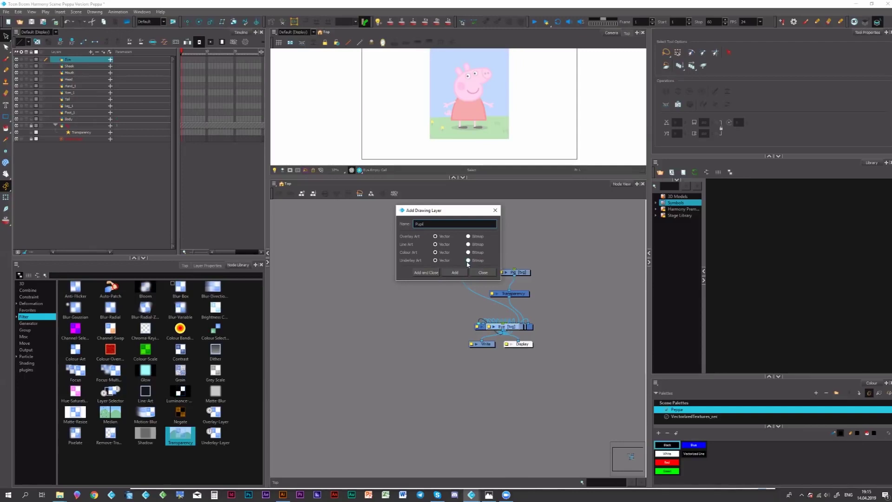
{"action": "key", "text": "Return"}
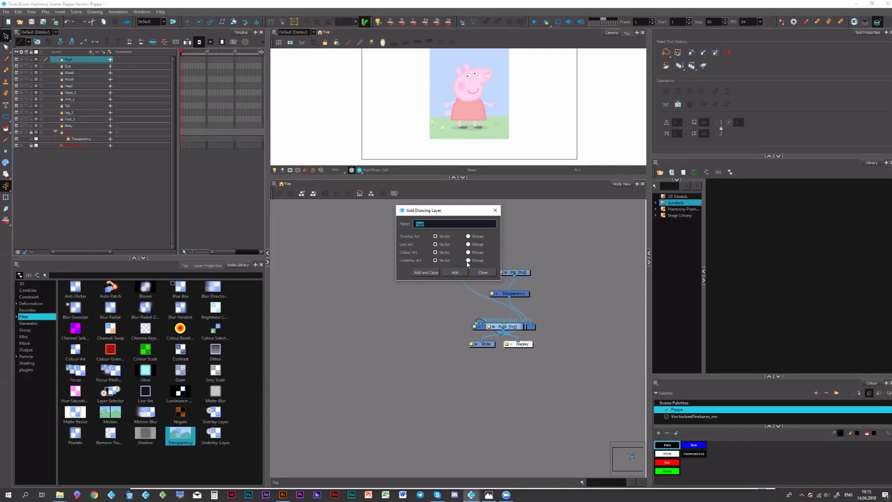
Step: Add vector drawing layers named Nose and Ear_1, and finish adding layers
{"action": "type", "text": "Nose"}
{"action": "key", "text": "Return"}
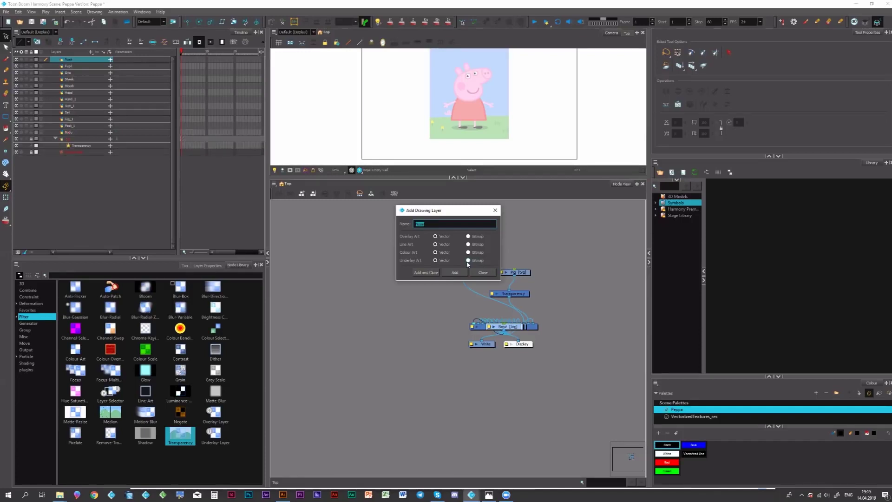
{"action": "type", "text": "Ear_1"}
{"action": "key", "text": "Return"}
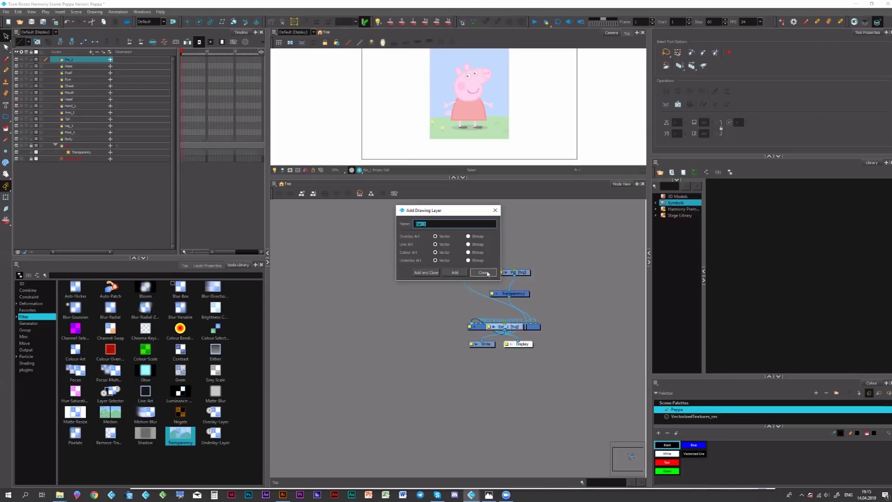
{"action": "left_click", "coordinate": [487, 273]}
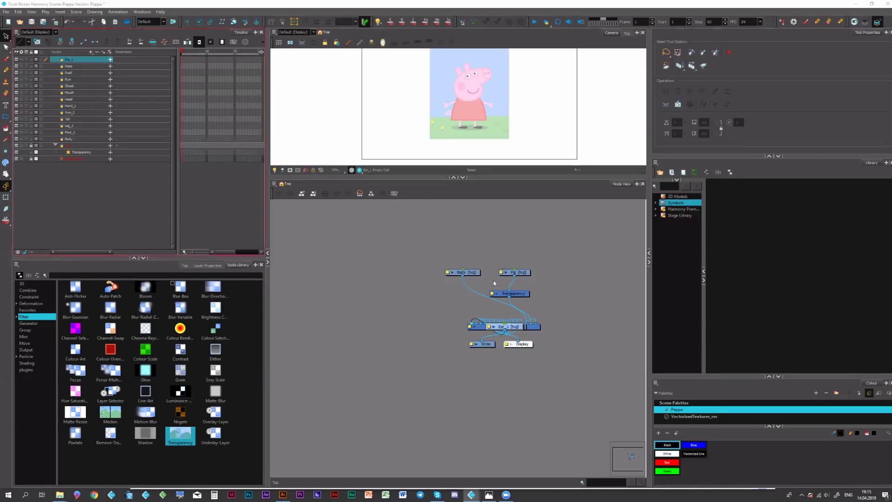
Step: Select all nodes in the network and order them automatically, keeping the proposed overlap and spacing settings
{"action": "left_click_drag", "start_coordinate": [565, 398], "coordinate": [380, 225]}
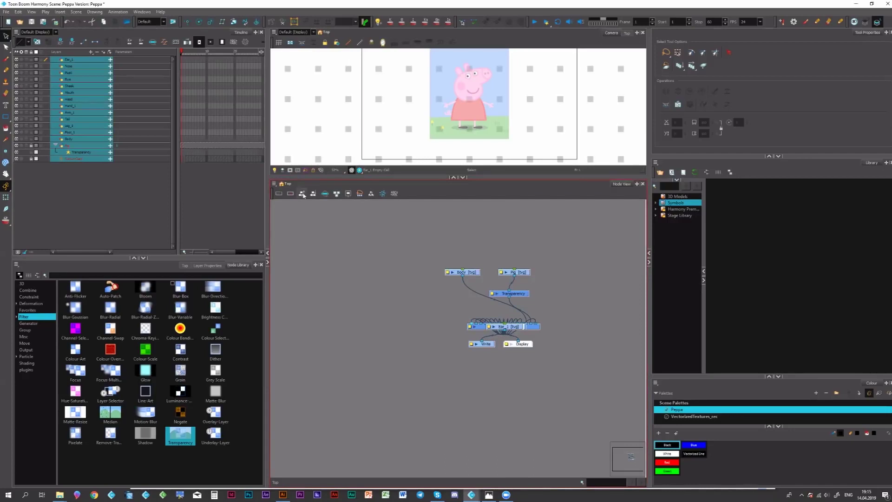
{"action": "left_click", "coordinate": [441, 258]}
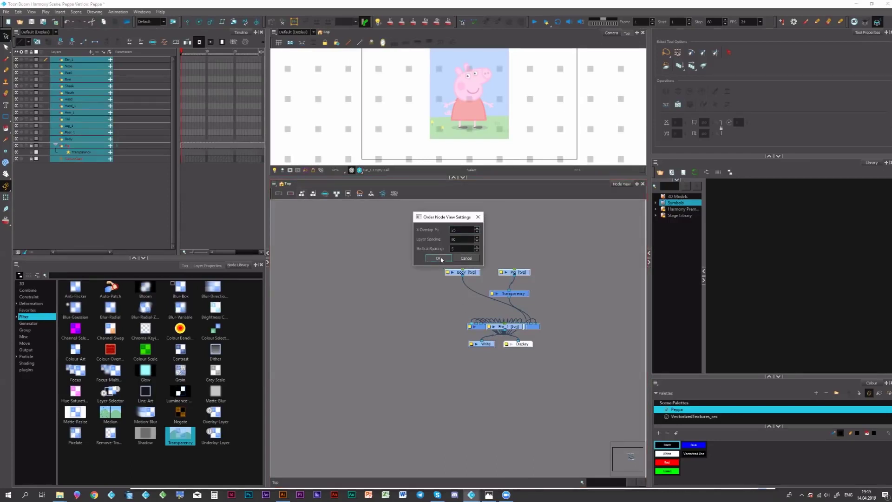
{"action": "left_click", "coordinate": [438, 258]}
Step: Move the Composite node, together with Write and Display, farther below the fanned-out layer nodes
{"action": "left_click_drag", "start_coordinate": [446, 361], "coordinate": [385, 315]}
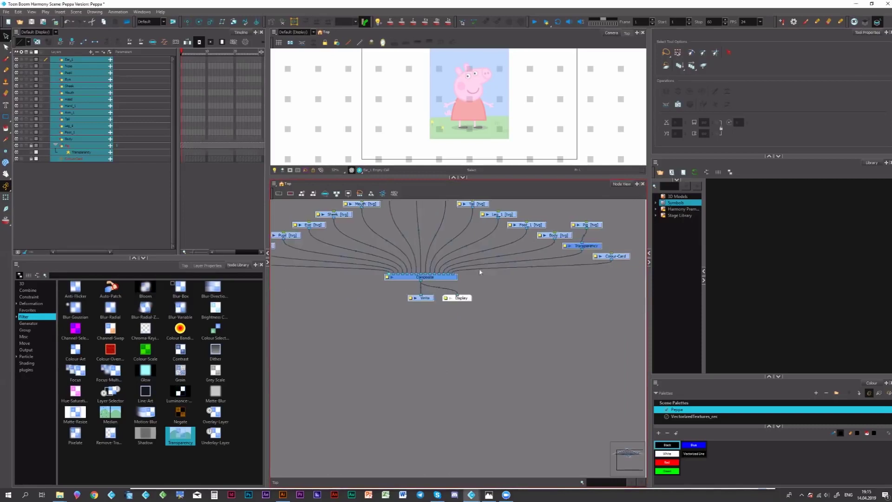
{"action": "left_click_drag", "start_coordinate": [488, 273], "coordinate": [403, 365]}
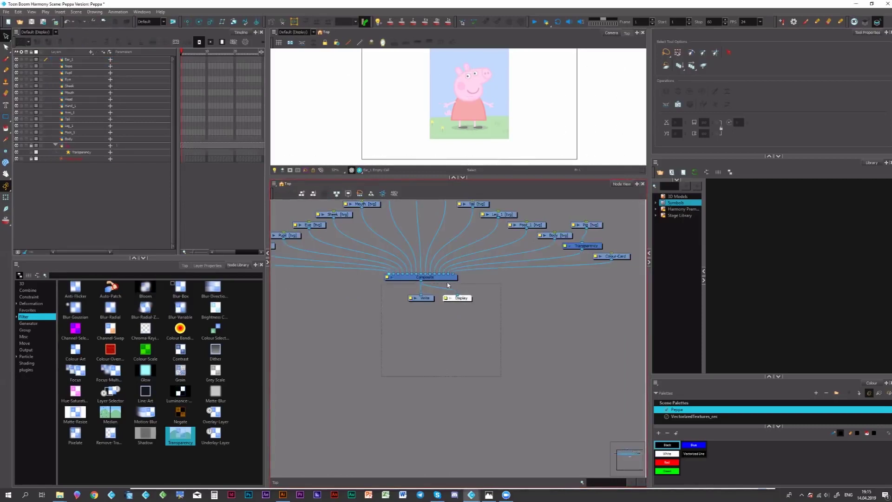
{"action": "left_click_drag", "start_coordinate": [447, 278], "coordinate": [445, 398]}
{"action": "left_click_drag", "start_coordinate": [457, 216], "coordinate": [519, 328]}
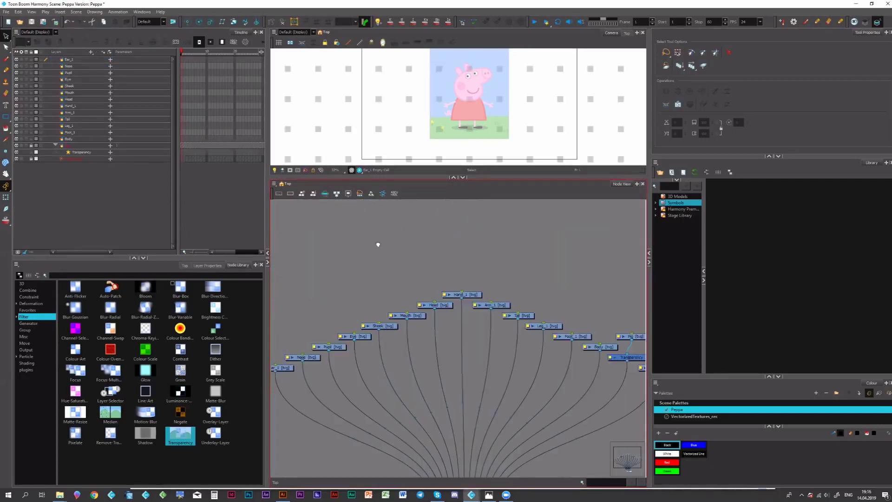
Step: Move the Pig reference drawing, its Transparency node and the Colour-Card aside, away from the body-part nodes
{"action": "left_click_drag", "start_coordinate": [379, 245], "coordinate": [417, 217]}
{"action": "left_click_drag", "start_coordinate": [460, 299], "coordinate": [329, 244]}
{"action": "left_click_drag", "start_coordinate": [548, 305], "coordinate": [530, 254]}
{"action": "left_click_drag", "start_coordinate": [506, 316], "coordinate": [566, 320]}
{"action": "left_click_drag", "start_coordinate": [588, 249], "coordinate": [479, 328]}
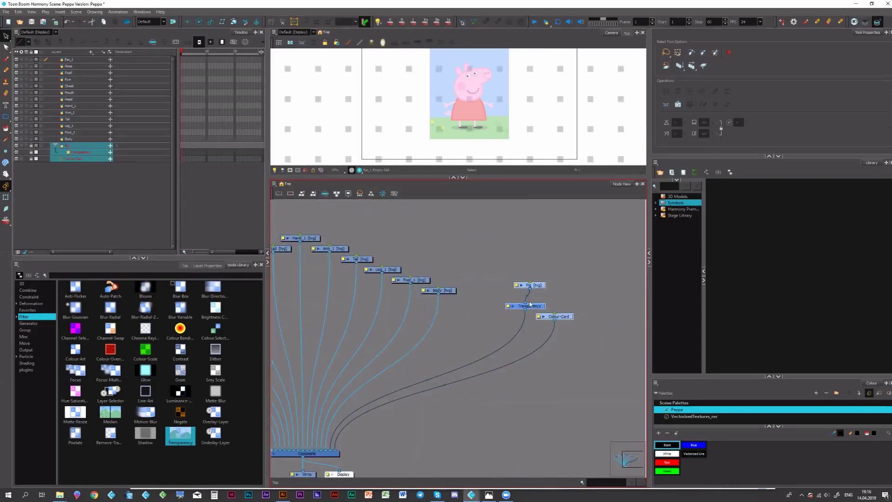
{"action": "left_click_drag", "start_coordinate": [599, 296], "coordinate": [553, 338]}
{"action": "left_click_drag", "start_coordinate": [556, 242], "coordinate": [505, 309]}
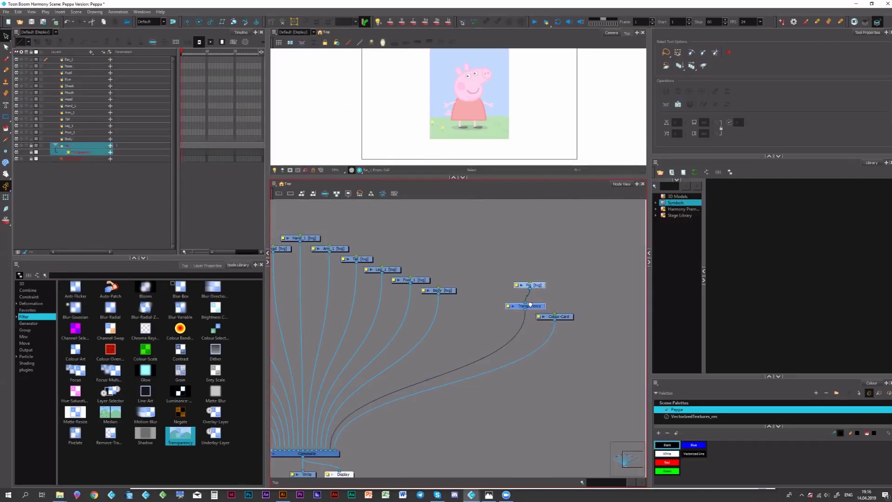
Step: Select all the body-part drawing nodes from Ear_1 to Body and group them
{"action": "left_click_drag", "start_coordinate": [418, 338], "coordinate": [532, 289]}
{"action": "left_click_drag", "start_coordinate": [500, 260], "coordinate": [353, 354]}
{"action": "scroll", "coordinate": [480, 315], "scroll_direction": "down", "scroll_amount": 3}
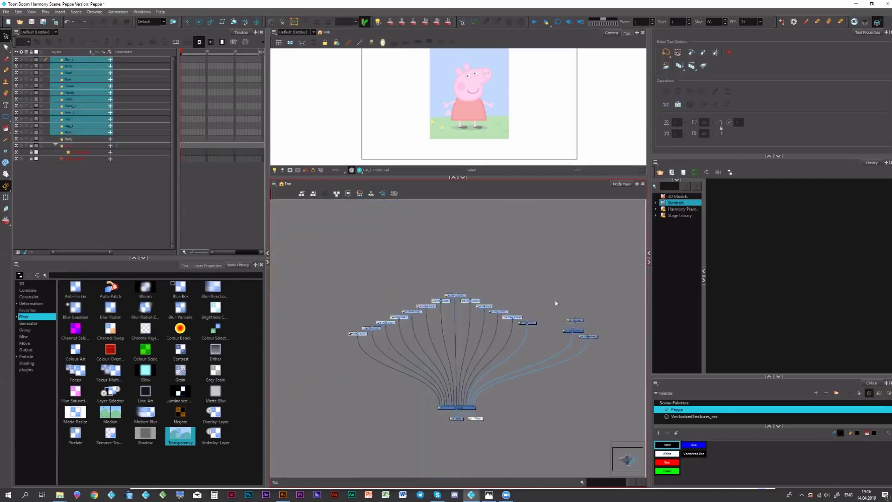
{"action": "left_click_drag", "start_coordinate": [529, 253], "coordinate": [341, 344]}
{"action": "key", "text": "ctrl+g"}
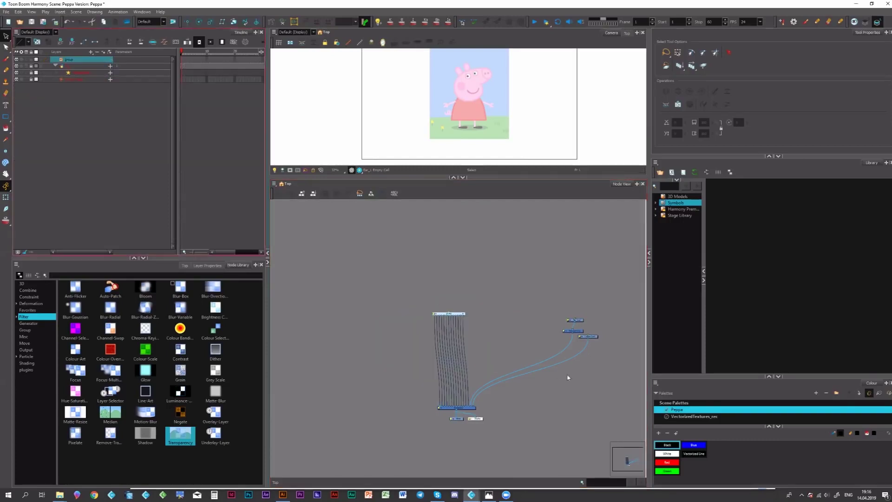
Step: Rename the new group as Peppa-G in its layer properties
{"action": "left_click", "coordinate": [73, 61]}
{"action": "double_click", "coordinate": [65, 61]}
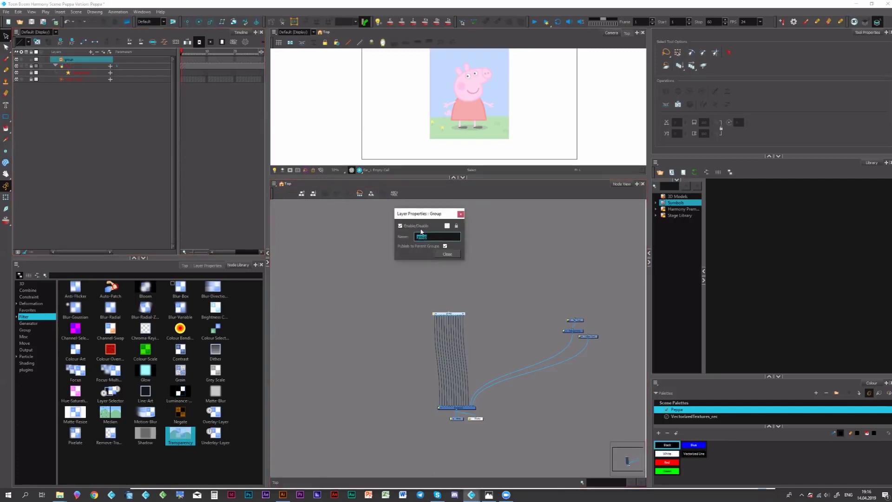
{"action": "type", "text": "Peppa-G"}
{"action": "left_click", "coordinate": [447, 254]}
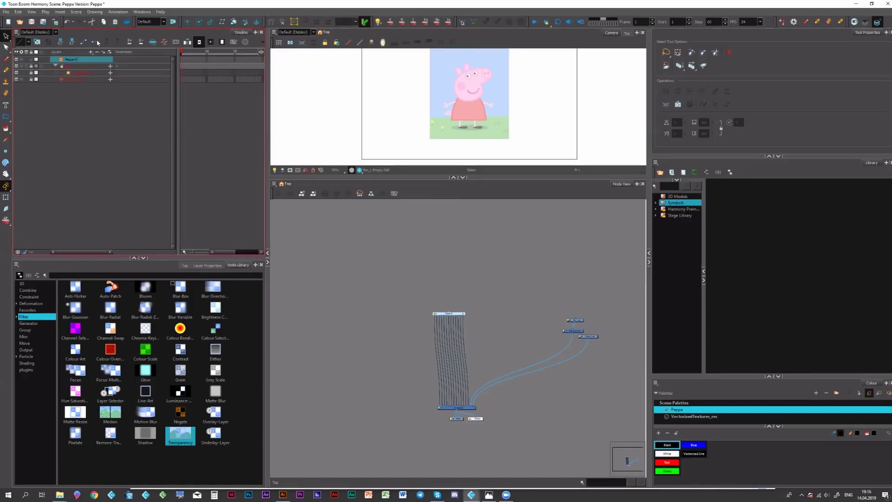
Step: Enter the Peppa-G group and move Multi-Port-Out farther below and Multi-Port-In farther above the drawing nodes
{"action": "left_click", "coordinate": [373, 240]}
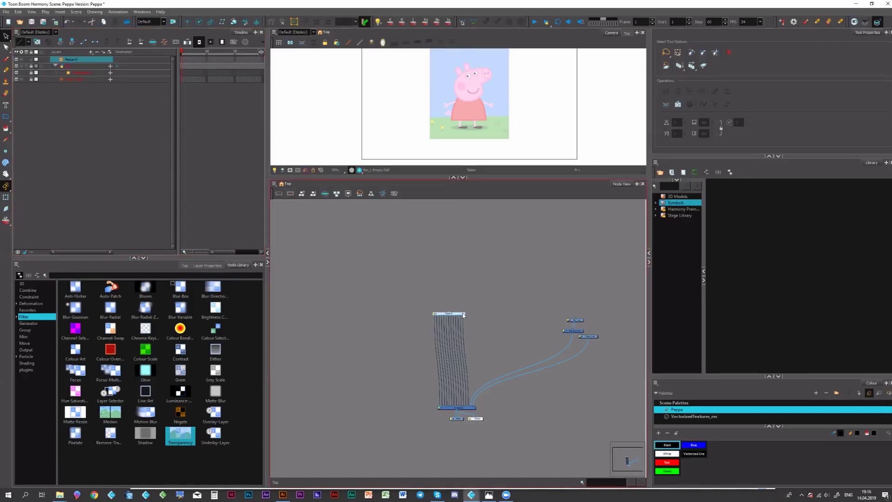
{"action": "left_click", "coordinate": [463, 313]}
{"action": "left_click_drag", "start_coordinate": [483, 301], "coordinate": [483, 159]}
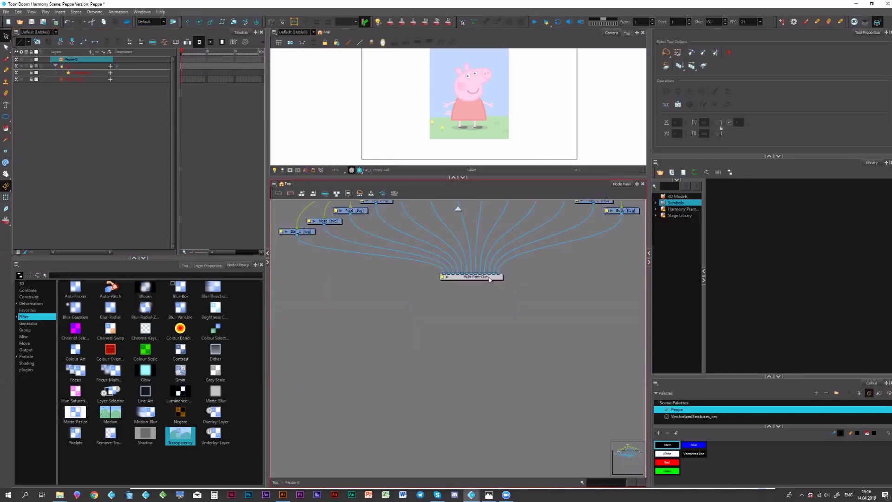
{"action": "left_click_drag", "start_coordinate": [489, 279], "coordinate": [487, 376]}
{"action": "scroll", "coordinate": [487, 336], "scroll_direction": "up", "scroll_amount": 5}
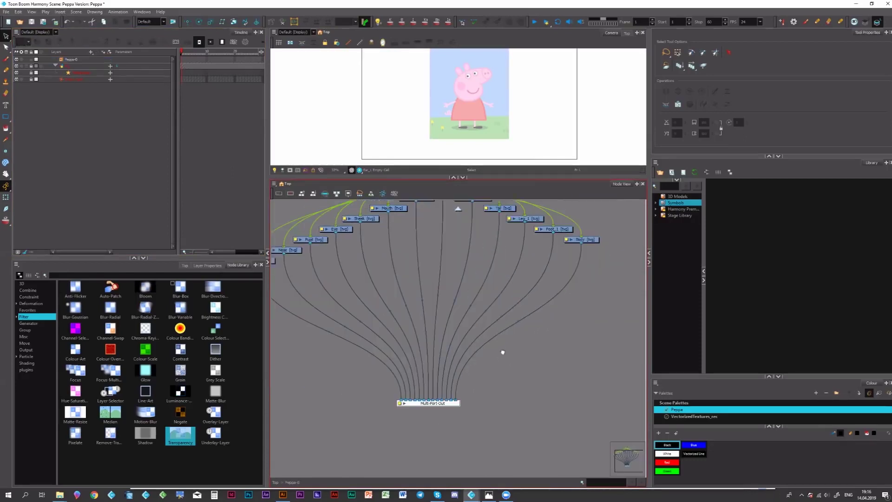
{"action": "left_click_drag", "start_coordinate": [447, 250], "coordinate": [462, 210]}
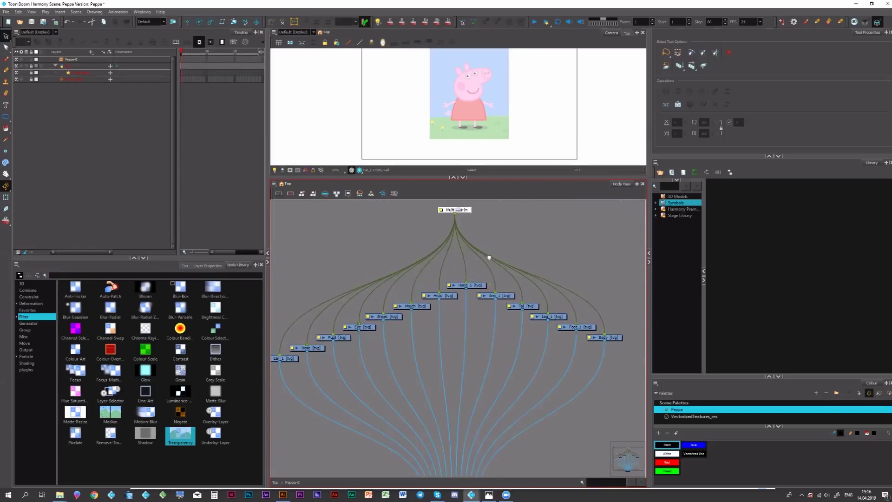
Step: Line up the Ear_1, Nose, Pupil, Eye and Sheek nodes in one horizontal row
{"action": "left_click_drag", "start_coordinate": [484, 302], "coordinate": [476, 224]}
{"action": "left_click_drag", "start_coordinate": [457, 314], "coordinate": [526, 342]}
{"action": "left_click", "coordinate": [338, 307]}
{"action": "left_click_drag", "start_coordinate": [336, 301], "coordinate": [323, 291]}
{"action": "left_click_drag", "start_coordinate": [377, 301], "coordinate": [362, 291]}
{"action": "left_click_drag", "start_coordinate": [427, 279], "coordinate": [491, 289]}
{"action": "left_click", "coordinate": [454, 268]}
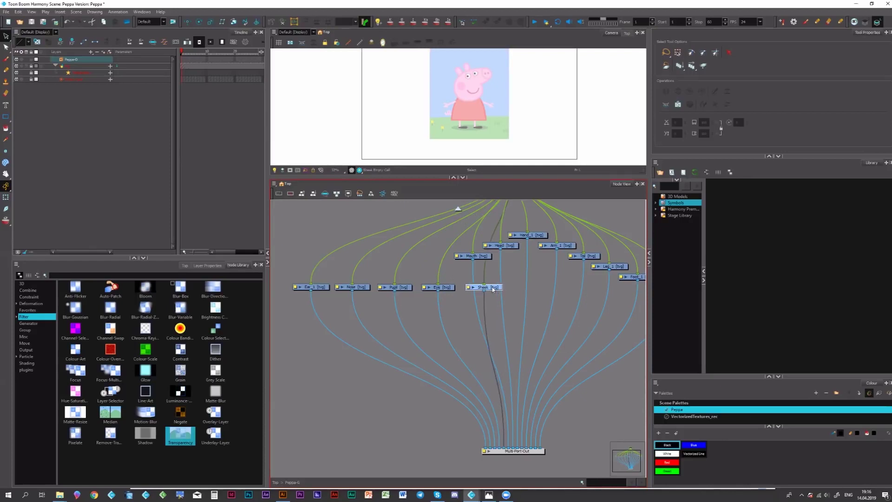
Step: Add the Mouth and Head nodes to the row, placed in that order after Sheek
{"action": "left_click", "coordinate": [511, 246]}
{"action": "left_click_drag", "start_coordinate": [541, 283], "coordinate": [572, 287]}
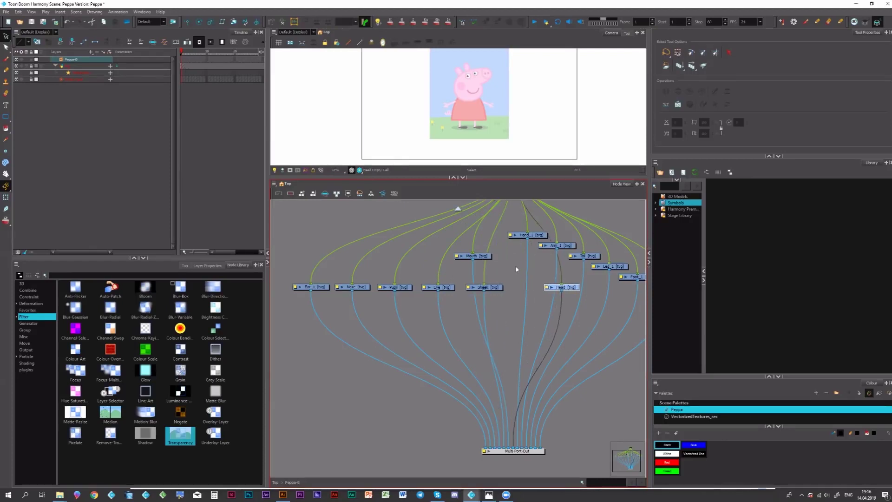
{"action": "left_click_drag", "start_coordinate": [484, 256], "coordinate": [593, 288]}
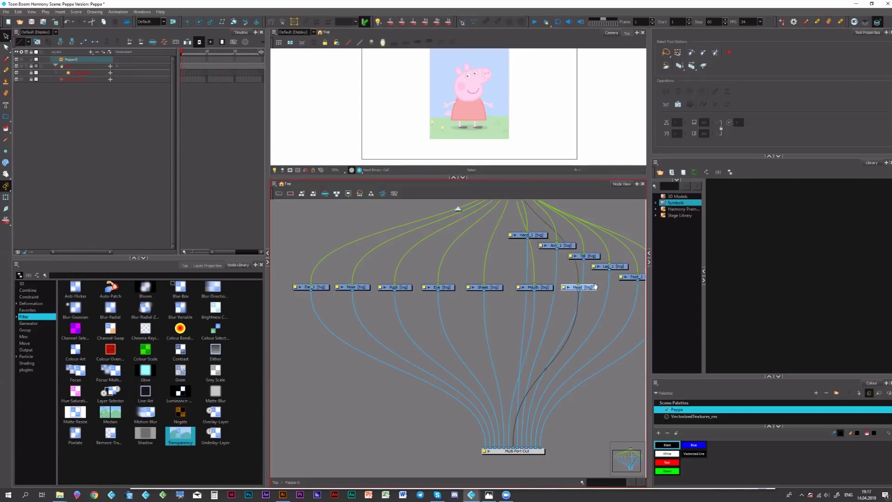
Step: Extend the row after Head with the Hand_1, Body, Foot_1, Leg_1, Tail and Arm_1 nodes
{"action": "left_click_drag", "start_coordinate": [434, 236], "coordinate": [577, 297]}
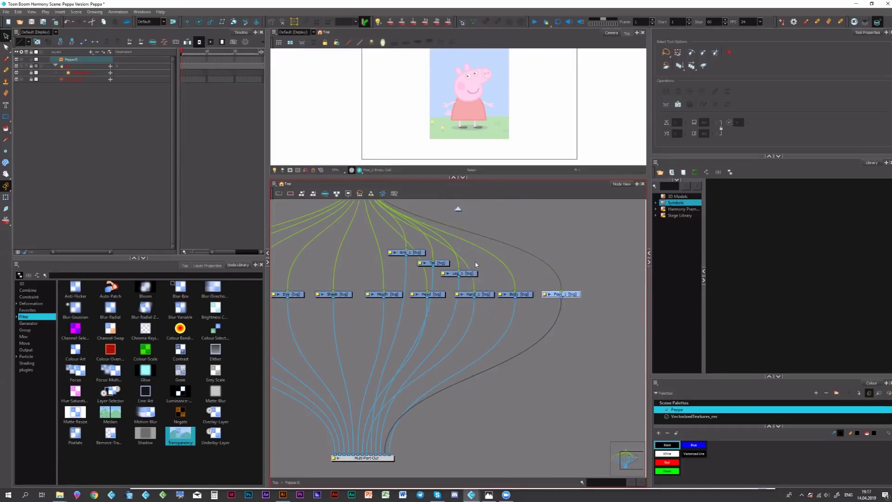
{"action": "left_click_drag", "start_coordinate": [474, 272], "coordinate": [621, 293]}
{"action": "left_click_drag", "start_coordinate": [444, 264], "coordinate": [531, 307]}
{"action": "left_click_drag", "start_coordinate": [462, 284], "coordinate": [539, 291]}
{"action": "left_click_drag", "start_coordinate": [367, 270], "coordinate": [649, 311]}
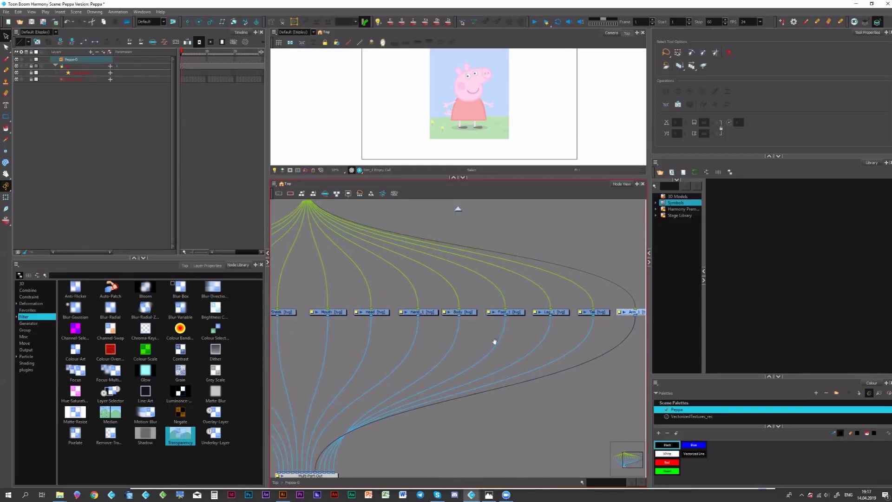
Step: Adjust the position of the Multi-Port-In node above the row of drawing nodes
{"action": "left_click_drag", "start_coordinate": [353, 368], "coordinate": [511, 297]}
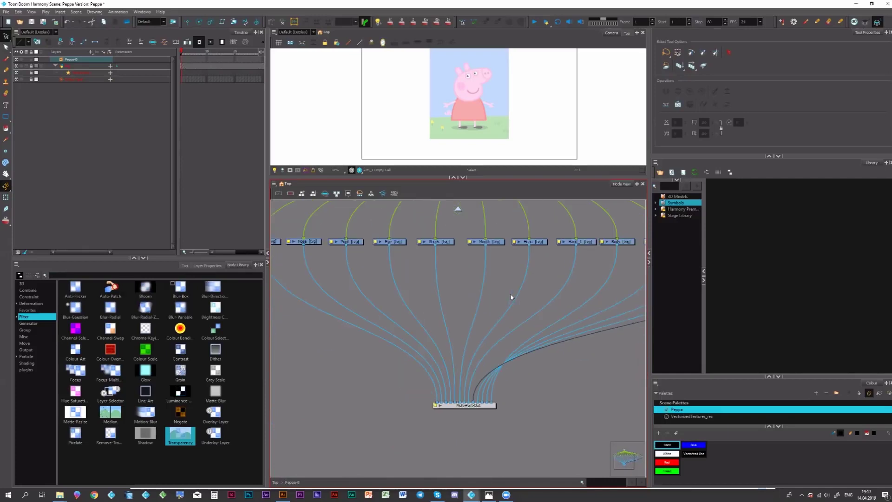
{"action": "scroll", "coordinate": [479, 266], "scroll_direction": "up", "scroll_amount": 4}
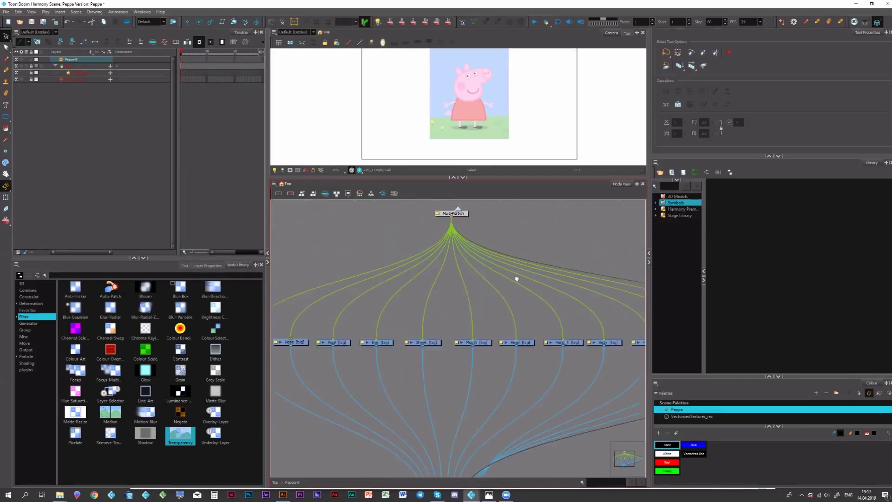
{"action": "scroll", "coordinate": [498, 231], "scroll_direction": "up", "scroll_amount": 2}
{"action": "scroll", "coordinate": [498, 232], "scroll_direction": "left", "scroll_amount": 1}
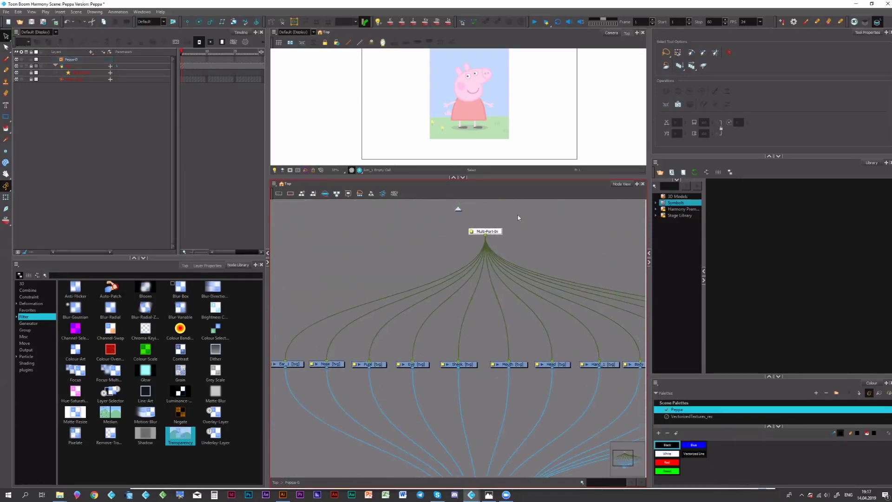
{"action": "scroll", "coordinate": [457, 338], "scroll_direction": "down", "scroll_amount": 2}
{"action": "scroll", "coordinate": [458, 339], "scroll_direction": "up", "scroll_amount": 1}
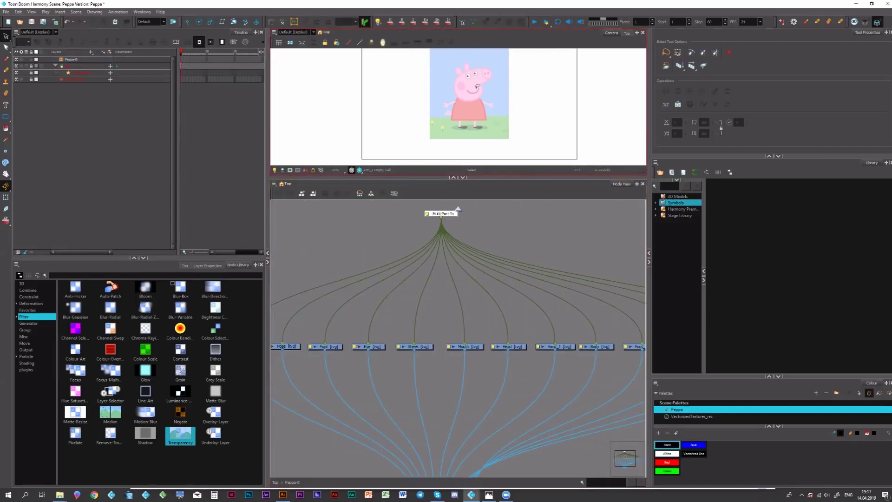
{"action": "left_click", "coordinate": [501, 256]}
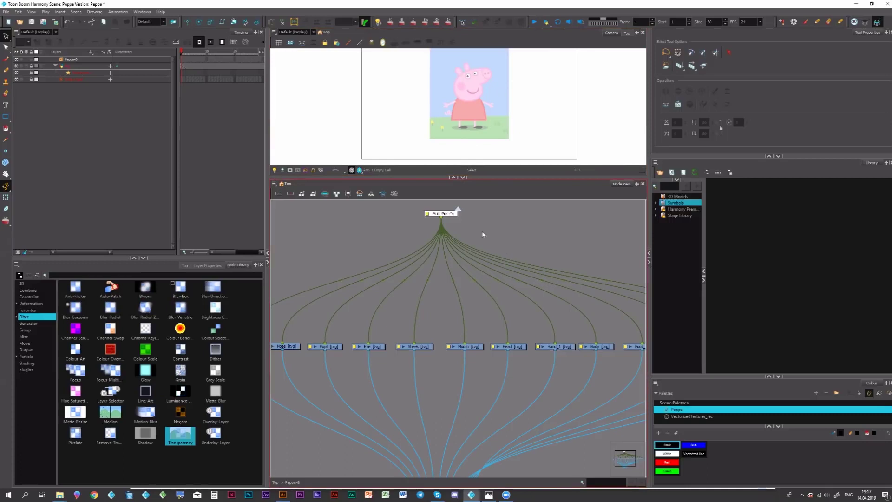
{"action": "left_click_drag", "start_coordinate": [470, 215], "coordinate": [475, 222]}
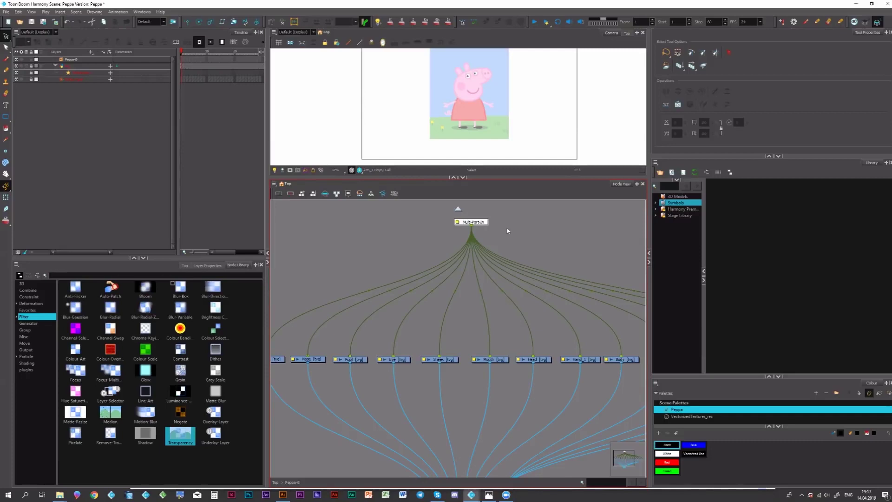
Step: Widen the Node View so more of the drawing node row fits in it
{"action": "left_click", "coordinate": [650, 305]}
{"action": "left_click_drag", "start_coordinate": [787, 306], "coordinate": [786, 305]}
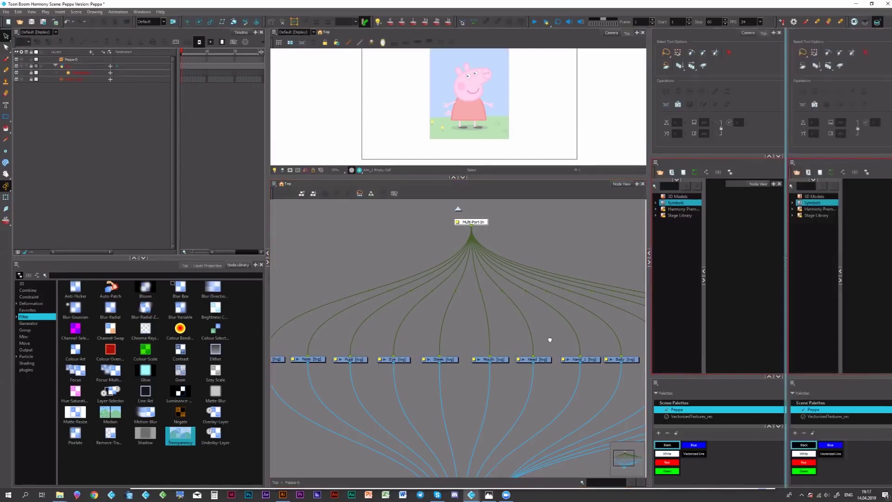
{"action": "left_click_drag", "start_coordinate": [570, 355], "coordinate": [564, 348]}
{"action": "left_click_drag", "start_coordinate": [665, 319], "coordinate": [590, 283]}
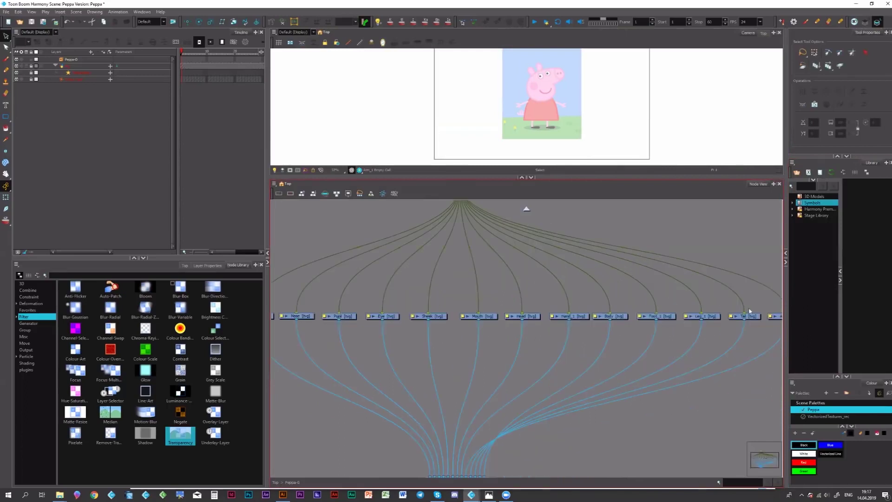
Step: Move the Multi-Port-Out node closer to the centre beneath the row of drawing nodes
{"action": "left_click_drag", "start_coordinate": [749, 308], "coordinate": [327, 353]}
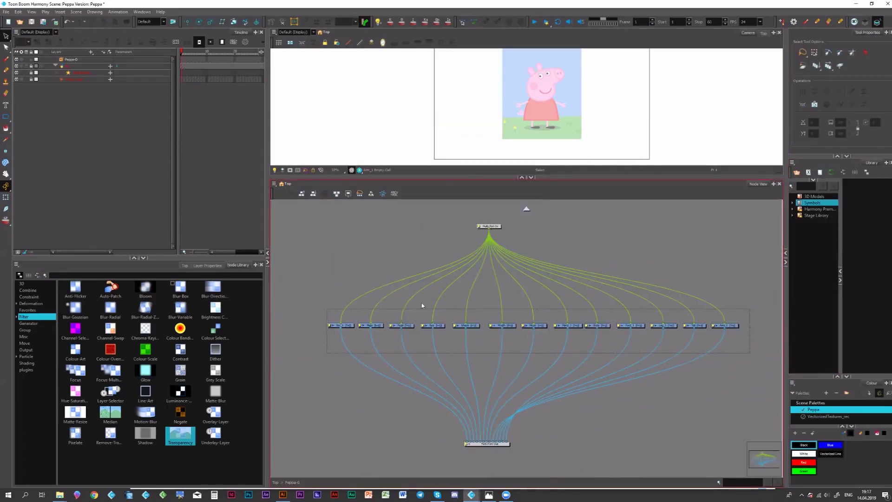
{"action": "left_click_drag", "start_coordinate": [423, 305], "coordinate": [423, 306]}
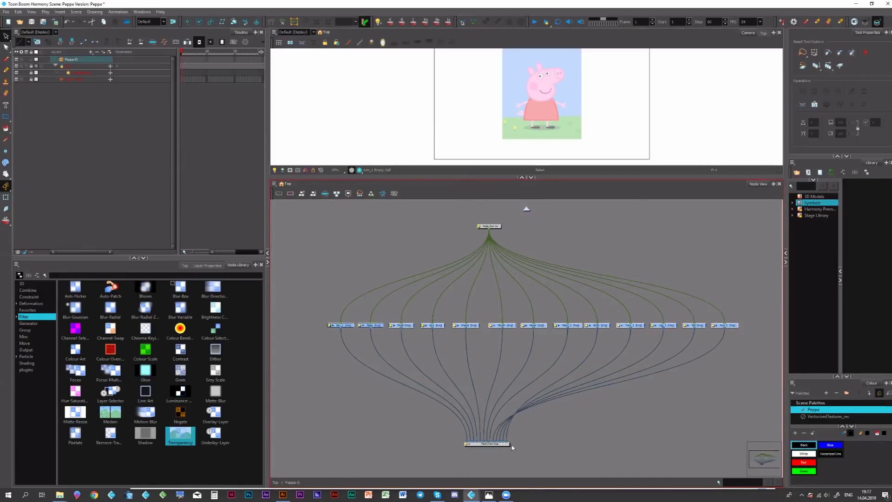
{"action": "left_click_drag", "start_coordinate": [498, 444], "coordinate": [524, 451]}
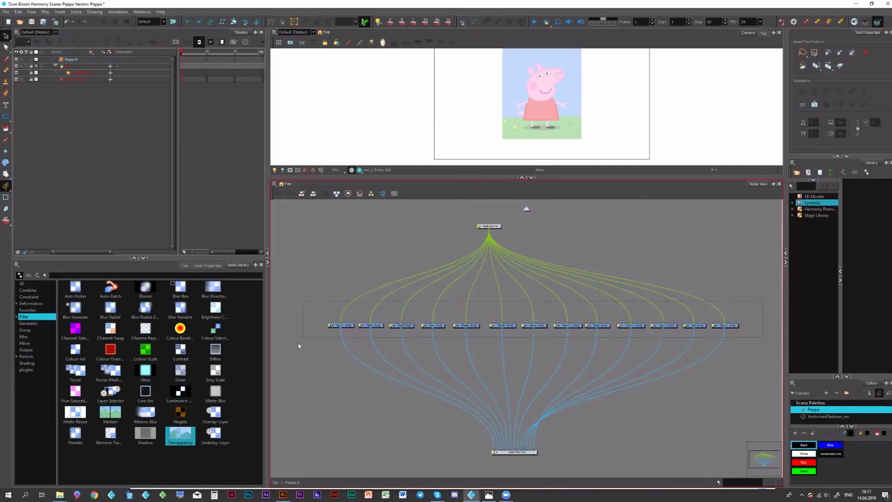
Step: Set the properties of all selected drawing layers to Separate Mode with animating using the animation tools off
{"action": "left_click", "coordinate": [335, 209]}
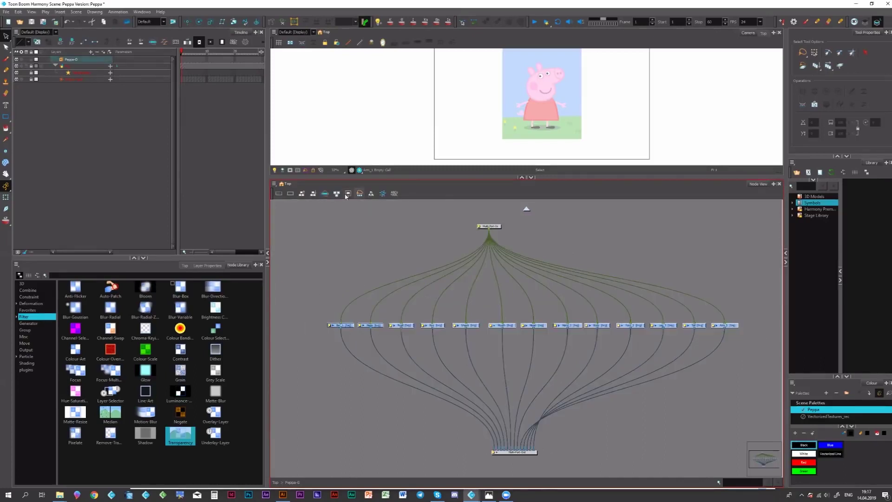
{"action": "key", "text": "Return"}
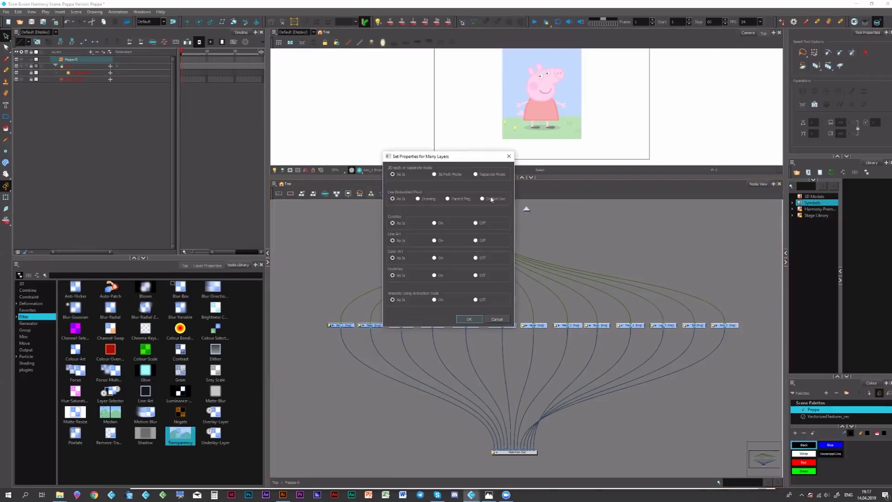
{"action": "left_click", "coordinate": [476, 175]}
{"action": "left_click", "coordinate": [478, 300]}
{"action": "left_click", "coordinate": [474, 321]}
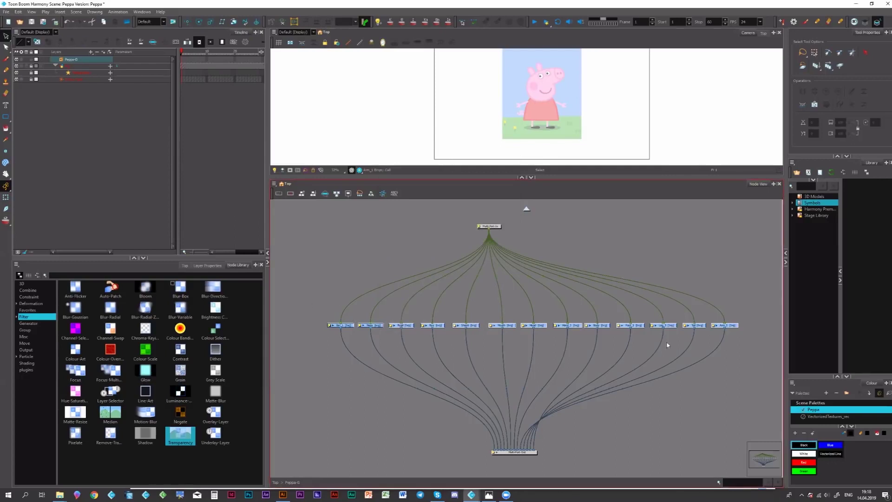
Step: Deselect the drawing nodes and move the Multi-Port-In node closer to the centre above the row
{"action": "key", "text": "ctrl+a"}
{"action": "left_click", "coordinate": [599, 302]}
{"action": "left_click_drag", "start_coordinate": [494, 227], "coordinate": [514, 224]}
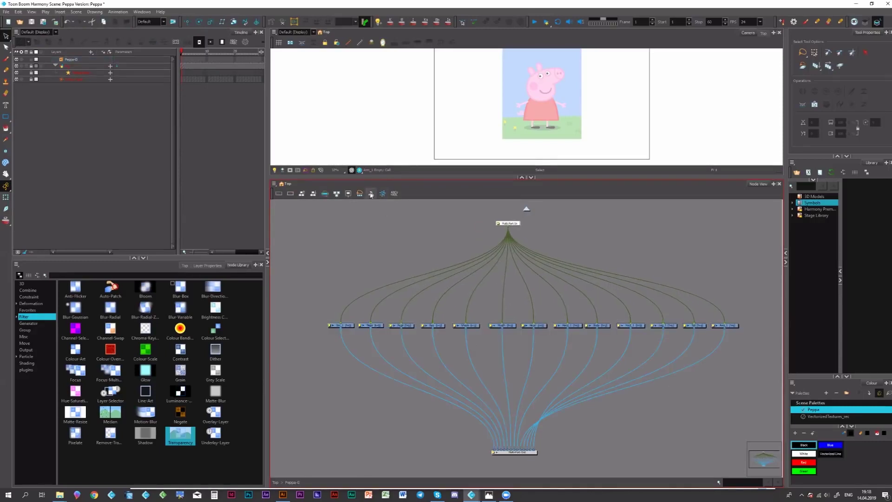
{"action": "left_click", "coordinate": [371, 194]}
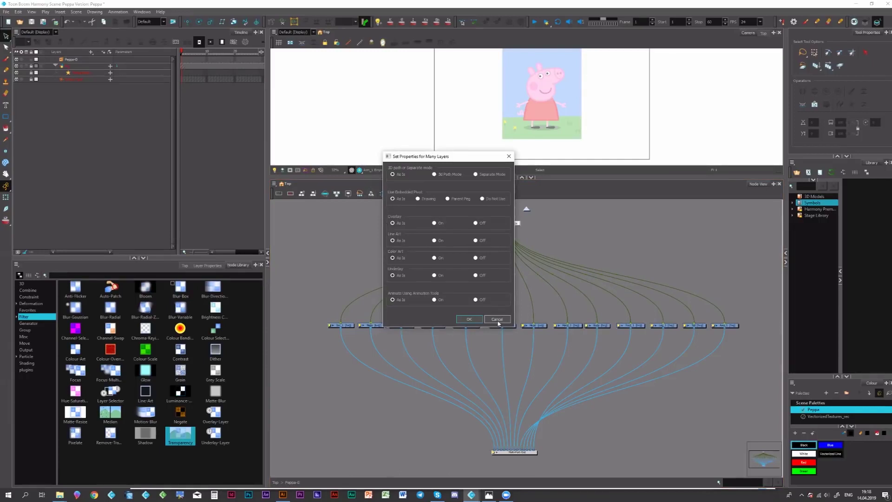
{"action": "left_click", "coordinate": [498, 320]}
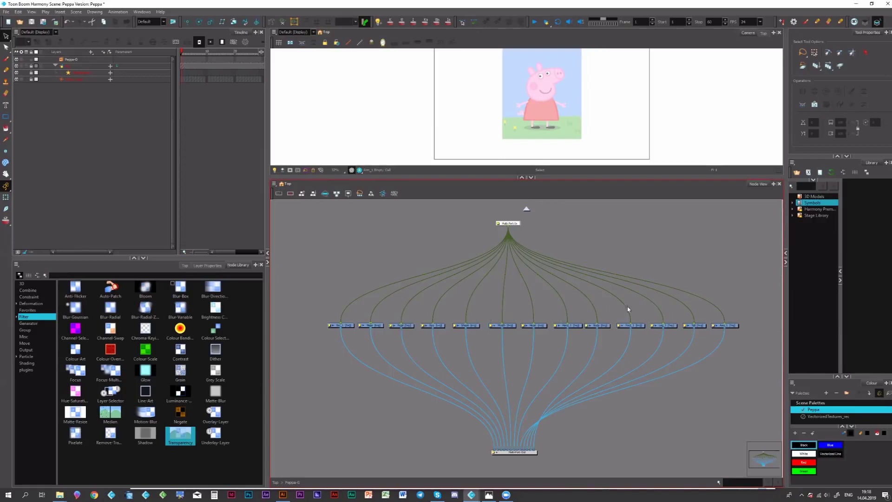
{"action": "left_click", "coordinate": [748, 310]}
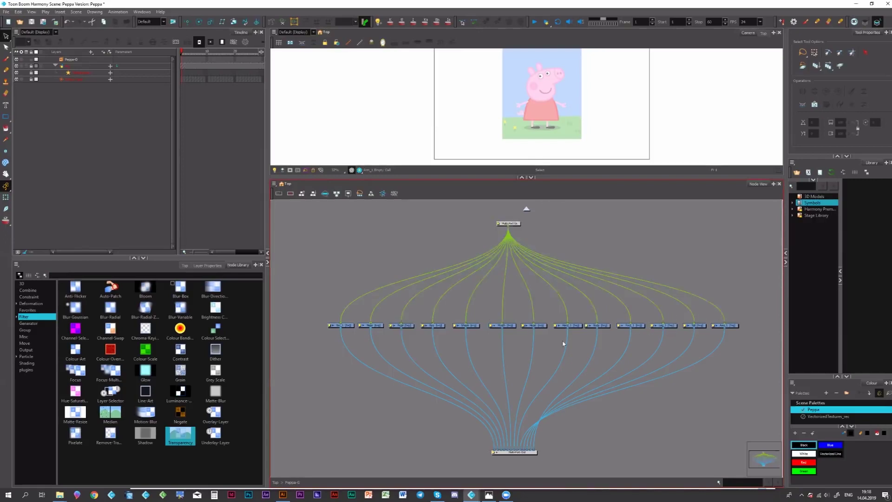
{"action": "left_click_drag", "start_coordinate": [564, 343], "coordinate": [278, 352]}
{"action": "left_click", "coordinate": [537, 449]}
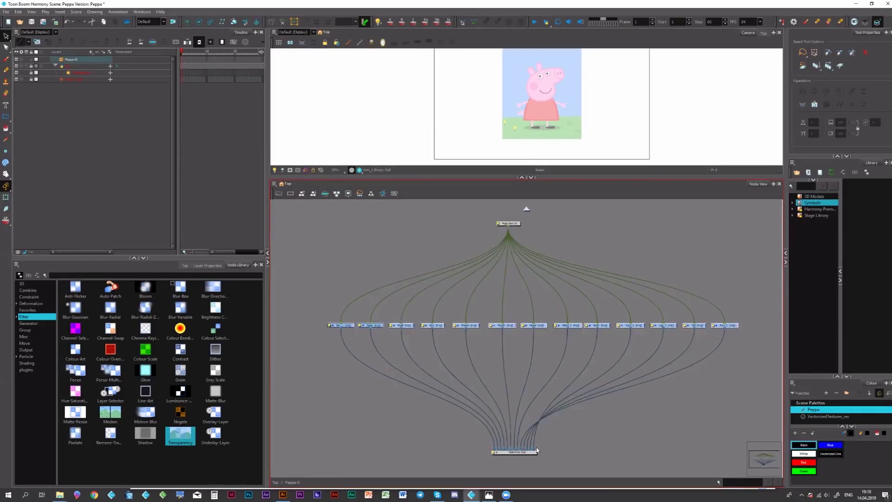
{"action": "left_click", "coordinate": [593, 421]}
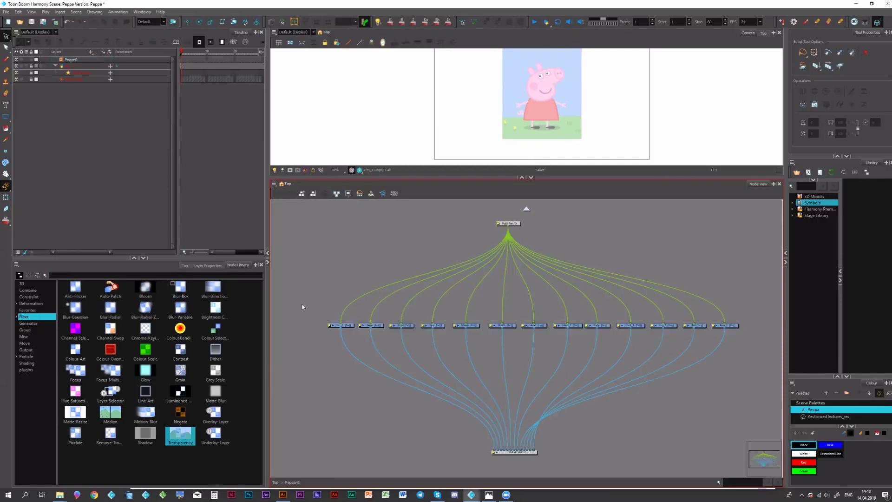
Step: Add a peg beside the Multi-Port-In node, move it above the drawing nodes and rename it as the master peg
{"action": "left_click", "coordinate": [509, 224]}
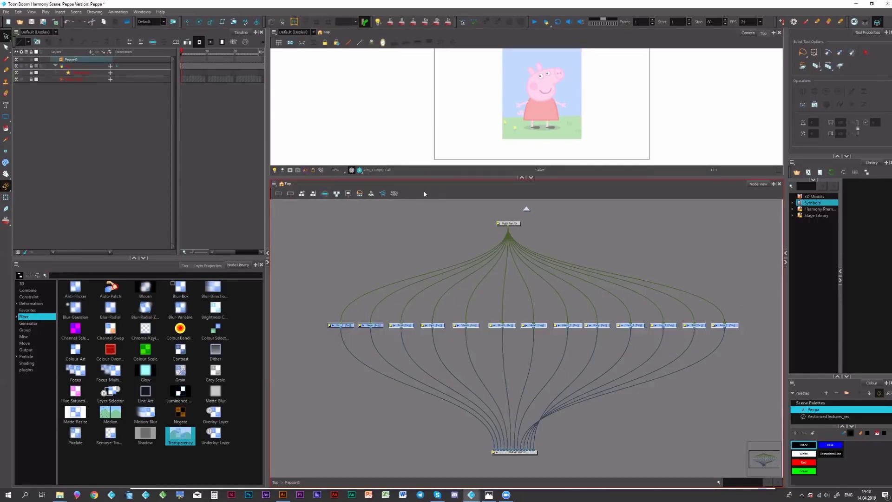
{"action": "left_click", "coordinate": [525, 220]}
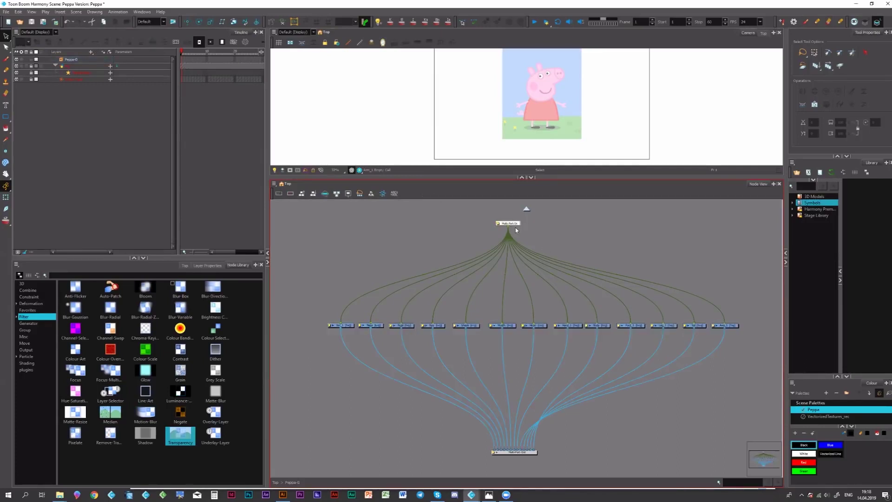
{"action": "key", "text": "ctrl+p"}
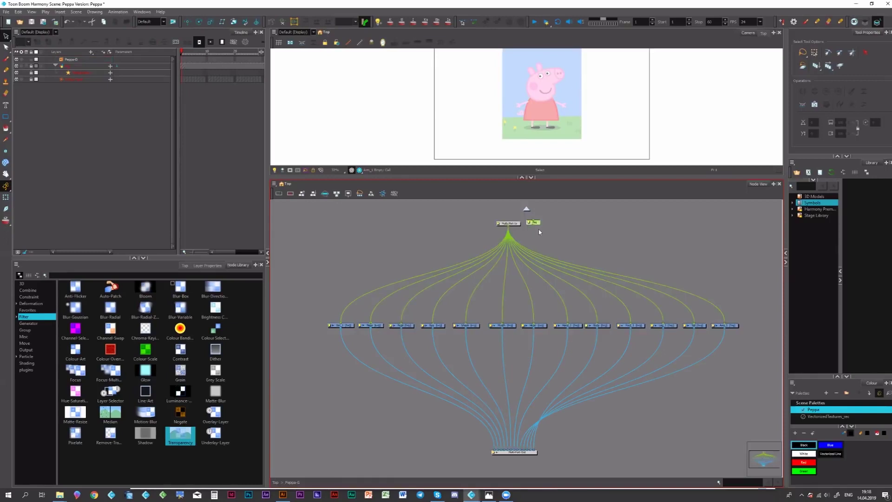
{"action": "left_click_drag", "start_coordinate": [536, 223], "coordinate": [487, 243]}
{"action": "double_click", "coordinate": [483, 246]}
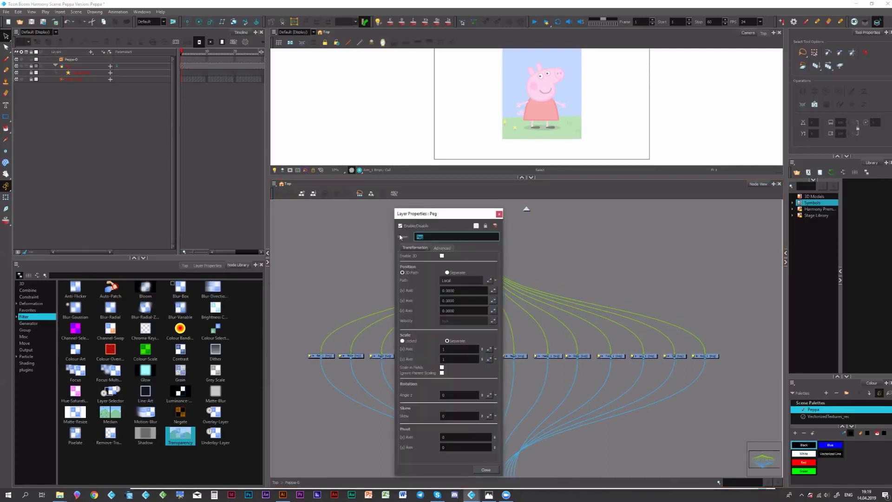
{"action": "type", "text": "MA"}
{"action": "left_click", "coordinate": [484, 470]}
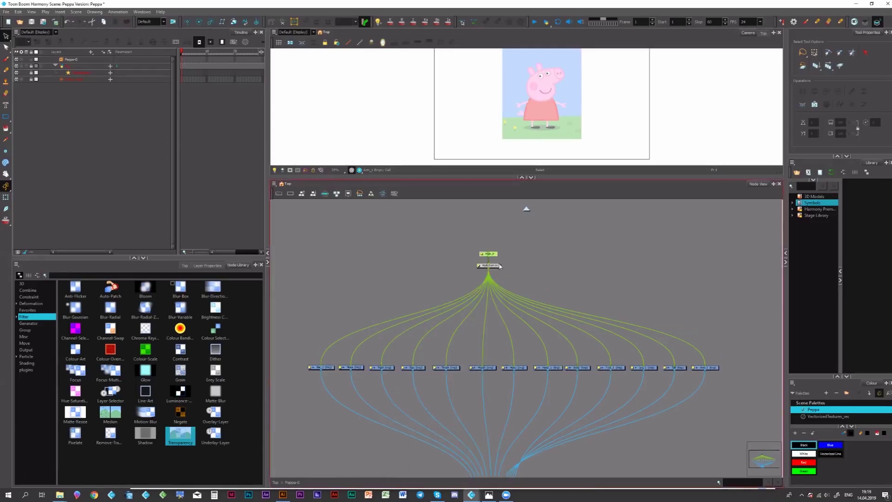
Step: Insert the master peg between the Multi-Port-In node and all the drawing nodes, keeping the Multi-Port-In node above it
{"action": "mouse_move", "coordinate": [499, 265]}
{"action": "left_mouse_down"}
{"action": "mouse_move", "coordinate": [536, 264]}
{"action": "mouse_move", "coordinate": [501, 275]}
{"action": "left_mouse_up"}
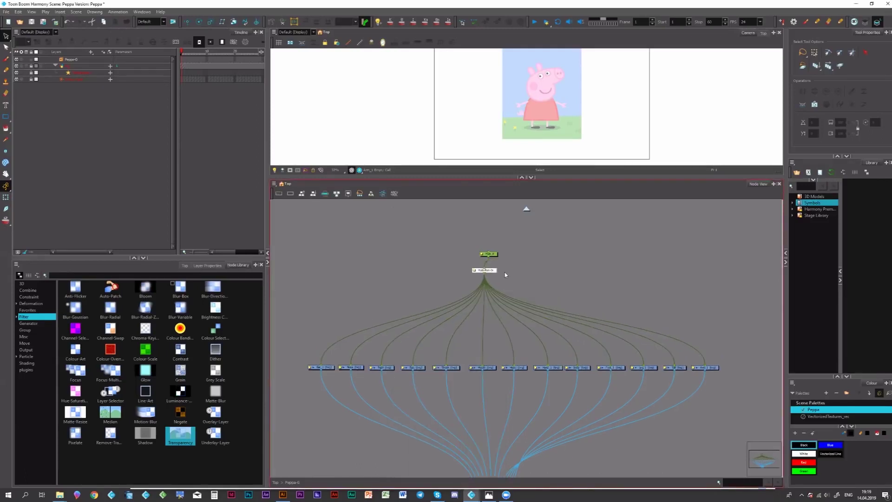
{"action": "key", "text": "Delete"}
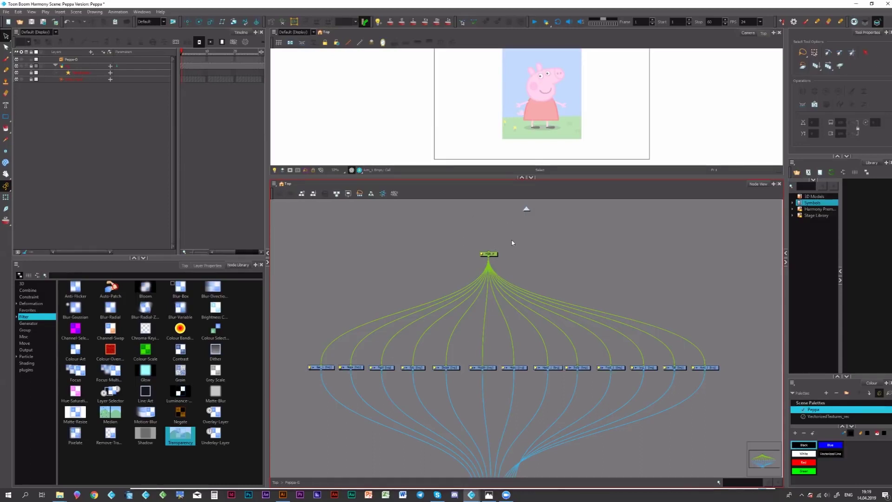
{"action": "key", "text": "ctrl+v"}
{"action": "left_click_drag", "start_coordinate": [519, 244], "coordinate": [489, 253]}
{"action": "scroll", "coordinate": [499, 336], "scroll_direction": "down", "scroll_amount": 3}
{"action": "scroll", "coordinate": [741, 305], "scroll_direction": "up", "scroll_amount": 1}
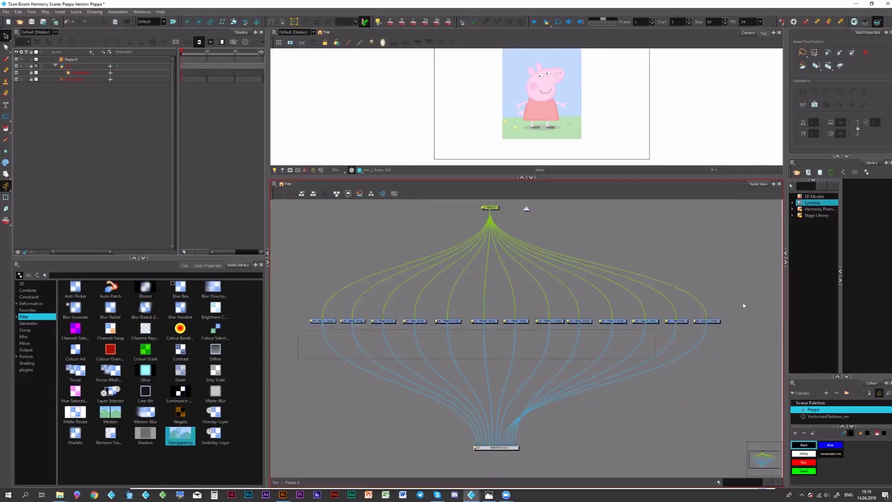
Step: Add a parent peg to every drawing node in the row, below the master peg
{"action": "left_click", "coordinate": [309, 328]}
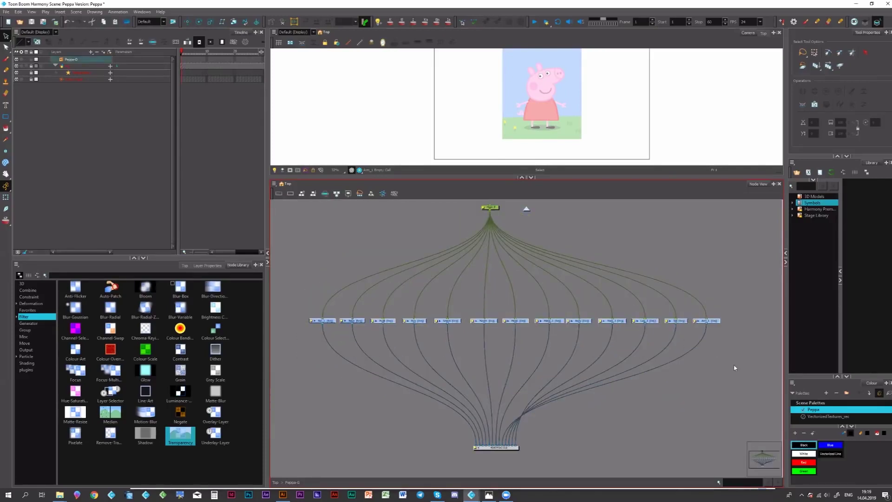
{"action": "key", "text": "ctrl+p"}
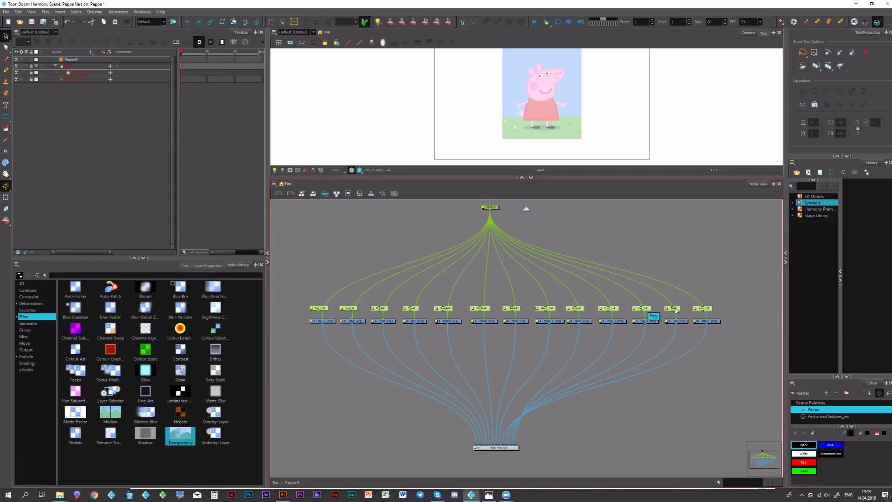
{"action": "key", "text": "ctrl+z"}
{"action": "scroll", "coordinate": [676, 310], "scroll_direction": "up", "scroll_amount": 2}
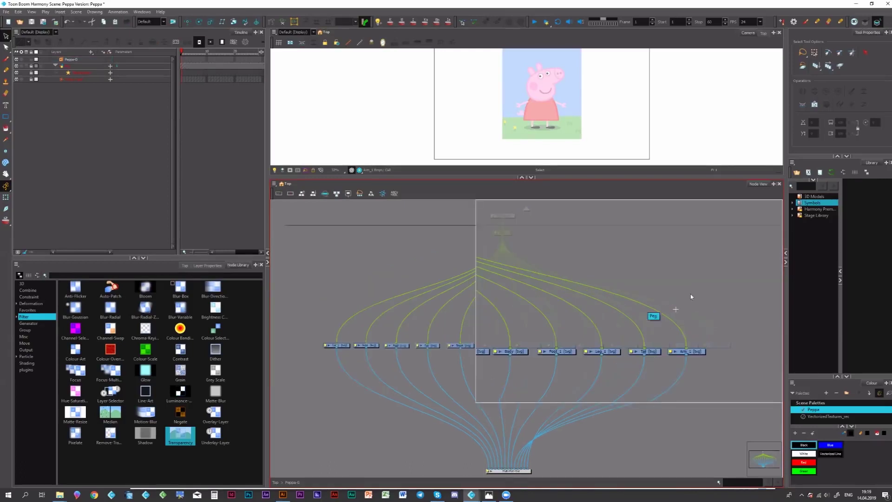
{"action": "left_click", "coordinate": [311, 350]}
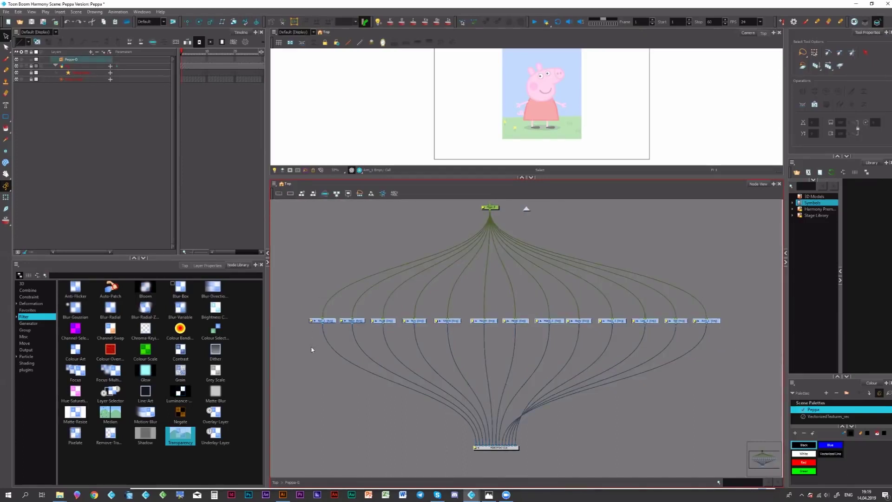
{"action": "key", "text": "ctrl+shift+z"}
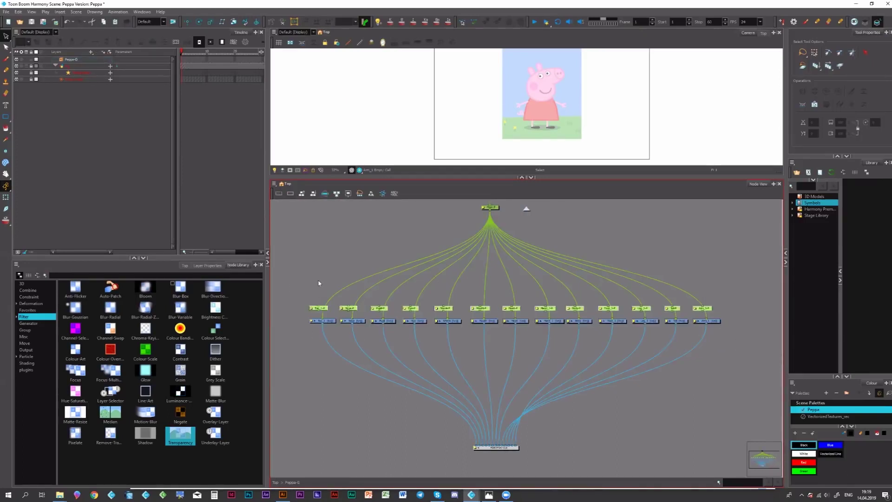
Step: Align each new peg directly above its own drawing node along the whole row
{"action": "left_click_drag", "start_coordinate": [325, 310], "coordinate": [455, 309]}
{"action": "key", "text": "ctrl+z"}
{"action": "key", "text": "ctrl+z"}
{"action": "key", "text": "ctrl+z"}
{"action": "key", "text": "ctrl+z"}
{"action": "left_click", "coordinate": [491, 309]}
{"action": "left_click", "coordinate": [456, 311]}
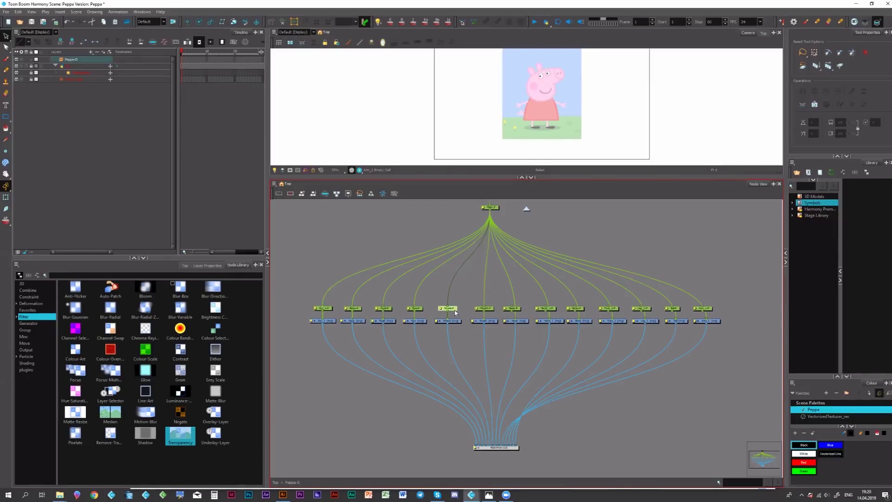
{"action": "left_click_drag", "start_coordinate": [521, 311], "coordinate": [560, 310]}
{"action": "left_click", "coordinate": [555, 309]}
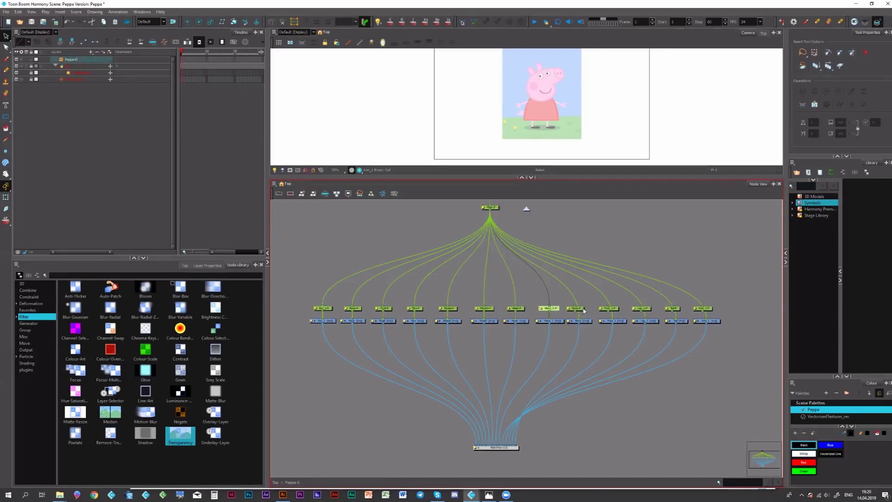
{"action": "left_click", "coordinate": [584, 310]}
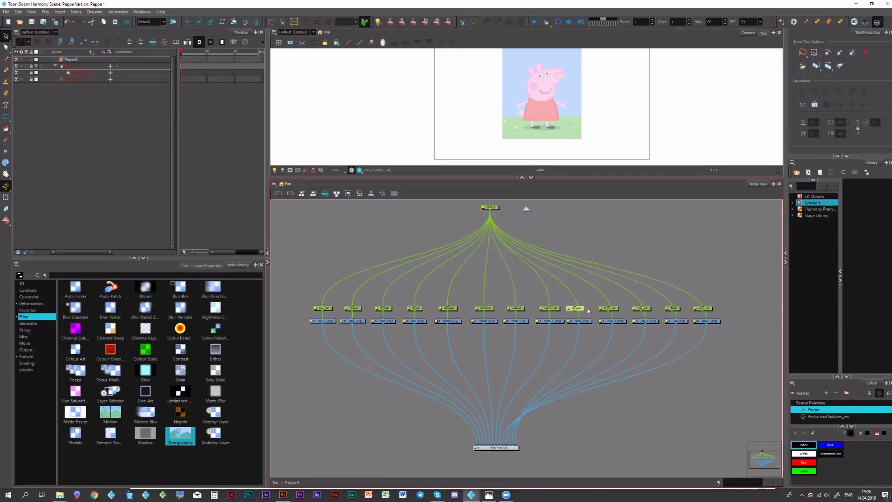
{"action": "left_click", "coordinate": [617, 310]}
{"action": "left_click_drag", "start_coordinate": [621, 310], "coordinate": [717, 307]}
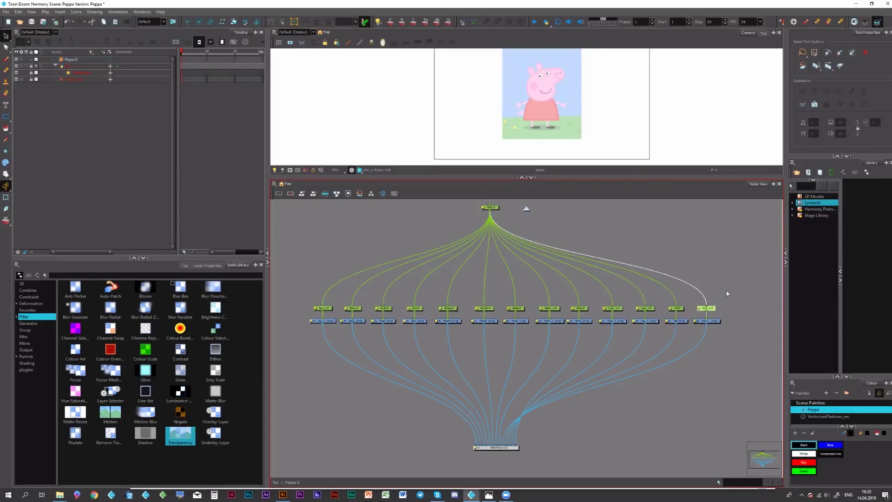
{"action": "left_click", "coordinate": [579, 258]}
Step: Move the Multi-Port-In node and the master peg together, higher above the row of pegs
{"action": "left_click_drag", "start_coordinate": [531, 342], "coordinate": [532, 298]}
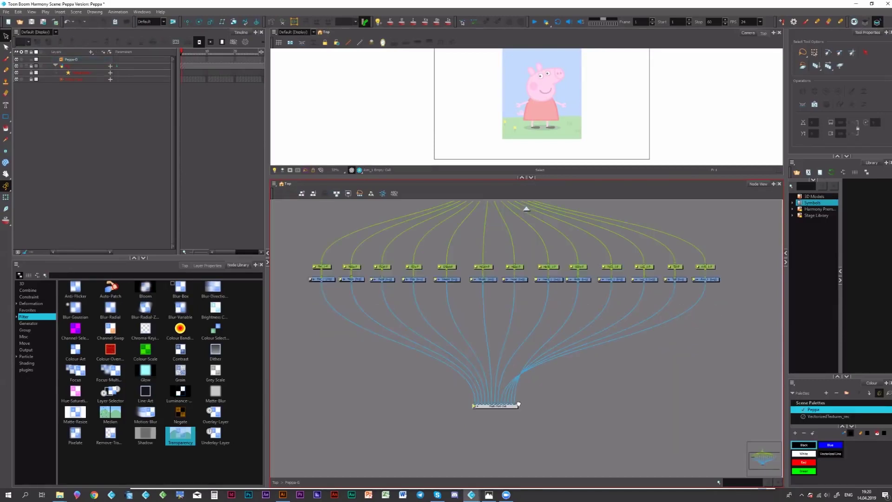
{"action": "left_click_drag", "start_coordinate": [518, 405], "coordinate": [518, 406]}
{"action": "left_click_drag", "start_coordinate": [500, 359], "coordinate": [499, 382]}
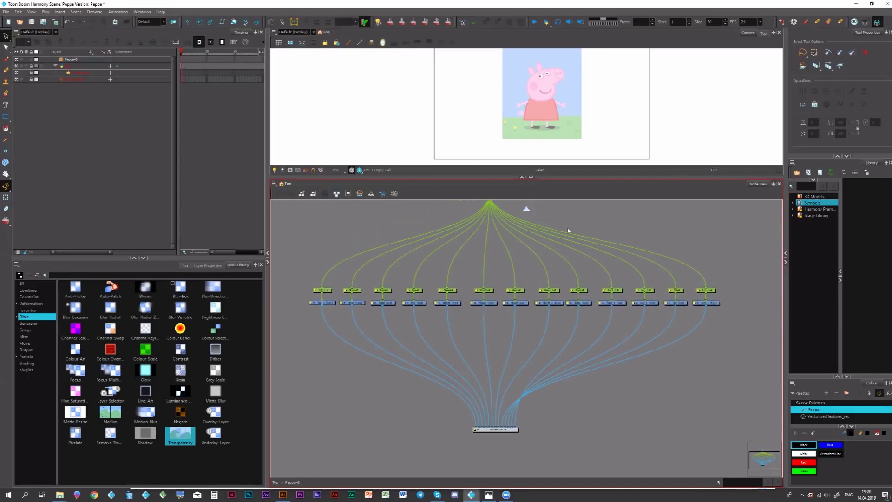
{"action": "left_click_drag", "start_coordinate": [515, 255], "coordinate": [518, 258]}
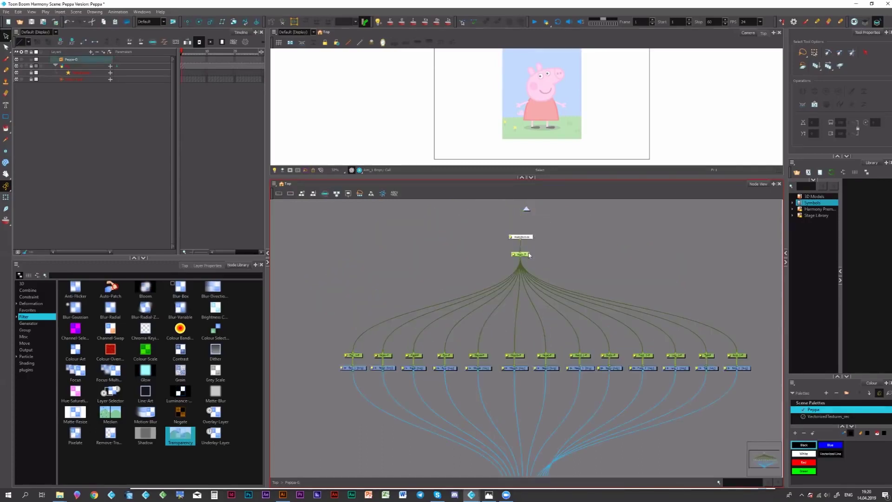
{"action": "left_click_drag", "start_coordinate": [522, 255], "coordinate": [530, 230]}
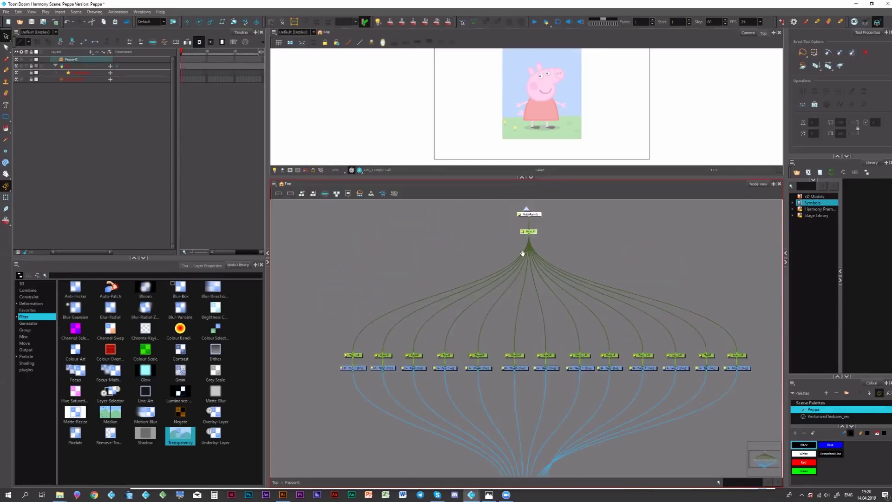
{"action": "left_click_drag", "start_coordinate": [462, 305], "coordinate": [484, 283]}
Step: Move the Multi-Port-Out node further down, centred beneath the row of drawing nodes
{"action": "scroll", "coordinate": [491, 295], "scroll_direction": "down", "scroll_amount": 3}
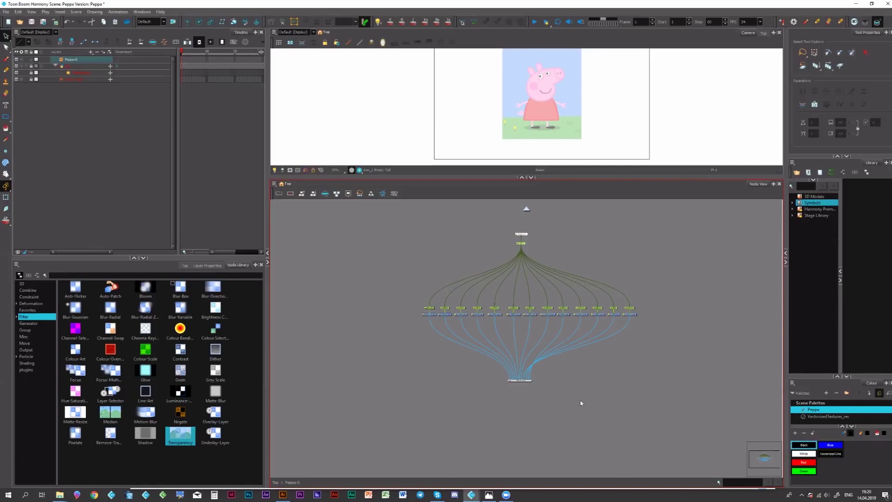
{"action": "scroll", "coordinate": [581, 402], "scroll_direction": "up", "scroll_amount": 3}
{"action": "left_click", "coordinate": [523, 369]}
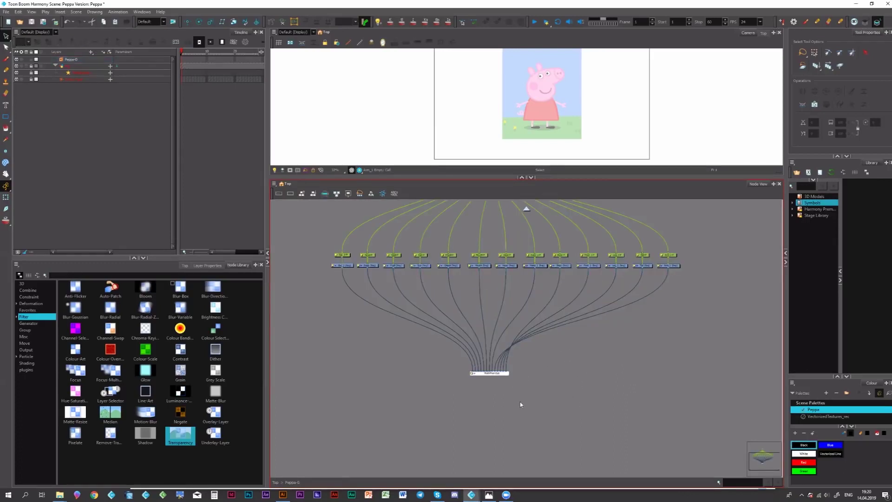
{"action": "left_click_drag", "start_coordinate": [489, 373], "coordinate": [502, 401]}
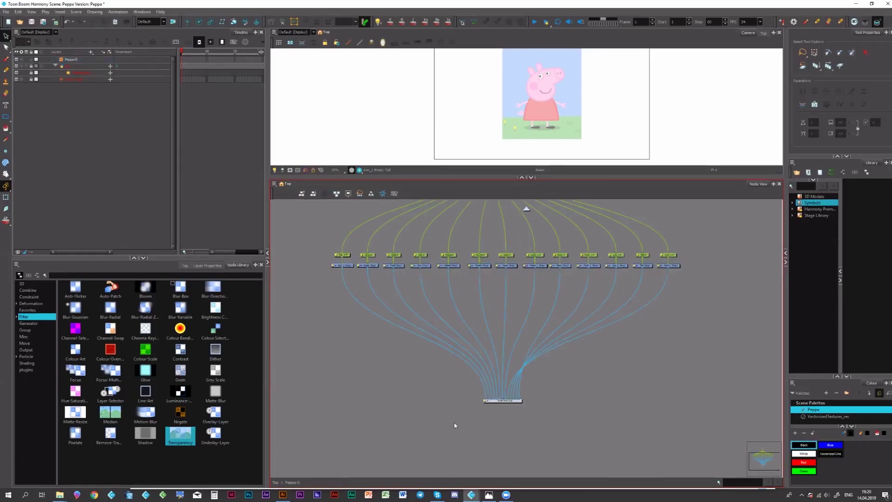
Step: Add a Composite node beneath the drawing nodes and set its mode to Pass Through
{"action": "key", "text": "ctrl+p"}
{"action": "key", "text": "Delete"}
{"action": "key", "text": "ctrl+h"}
{"action": "double_click", "coordinate": [444, 437]}
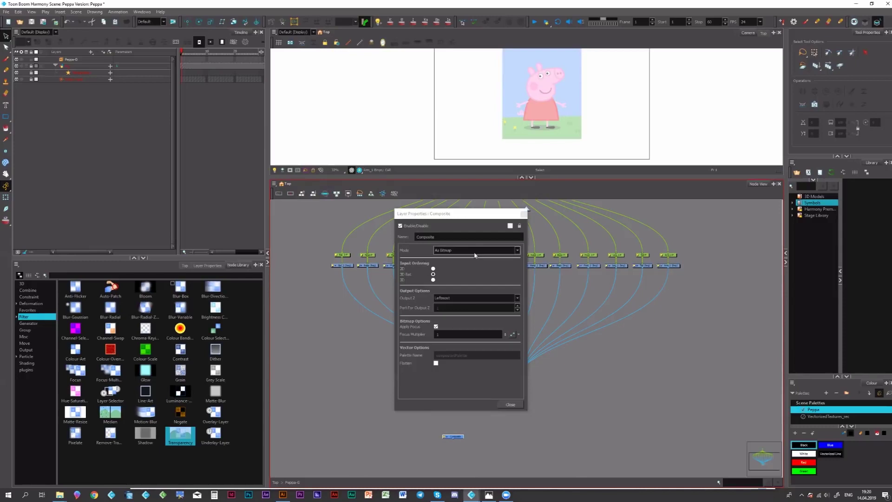
{"action": "left_click", "coordinate": [475, 251]}
{"action": "left_click", "coordinate": [465, 271]}
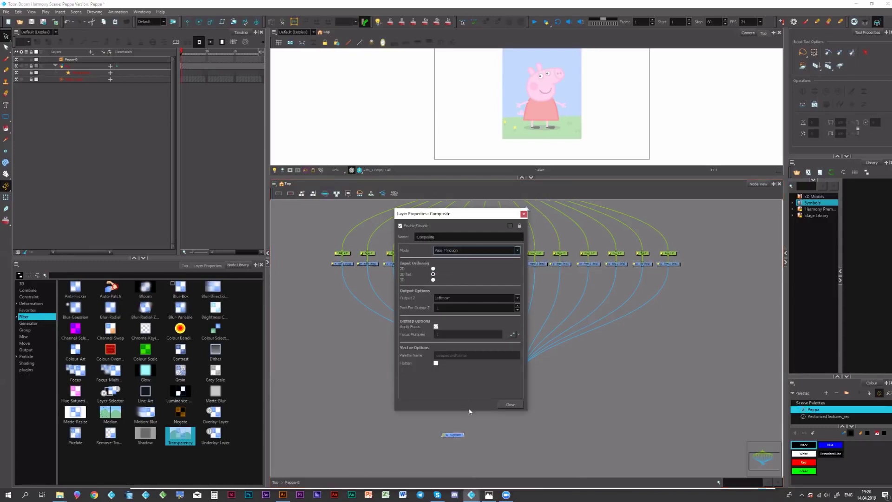
{"action": "left_click", "coordinate": [511, 405]}
Step: Place the Composite node close to Multi-Port-Out and reroute the drawing nodes' connections from Multi-Port-Out into the Composite one after another
{"action": "left_click_drag", "start_coordinate": [453, 435], "coordinate": [453, 379]}
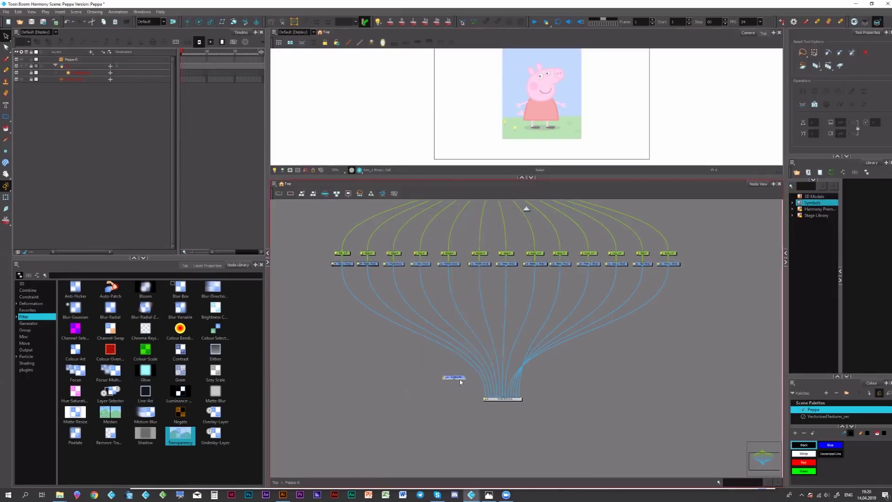
{"action": "scroll", "coordinate": [454, 379], "scroll_direction": "up", "scroll_amount": 2}
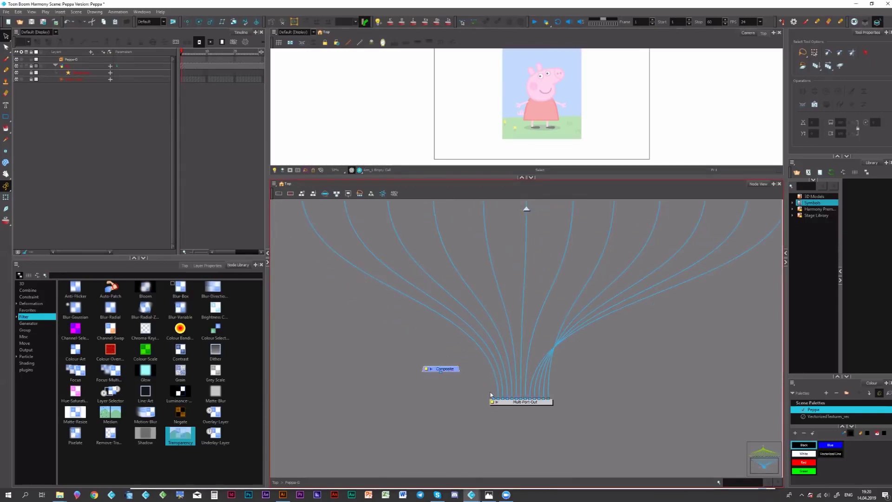
{"action": "scroll", "coordinate": [453, 367], "scroll_direction": "down", "scroll_amount": 2}
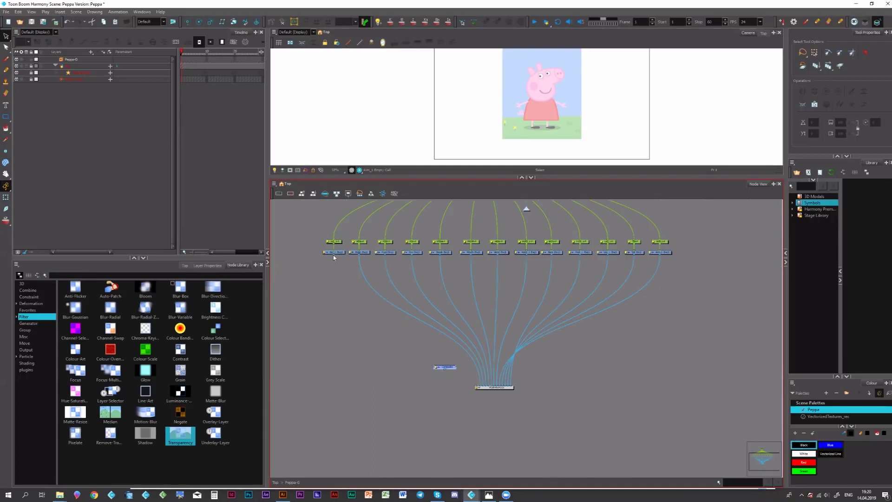
{"action": "left_click_drag", "start_coordinate": [333, 257], "coordinate": [444, 368]}
{"action": "left_click_drag", "start_coordinate": [359, 254], "coordinate": [453, 367]}
{"action": "left_click_drag", "start_coordinate": [385, 254], "coordinate": [453, 367]}
{"action": "left_click_drag", "start_coordinate": [491, 386], "coordinate": [452, 367]}
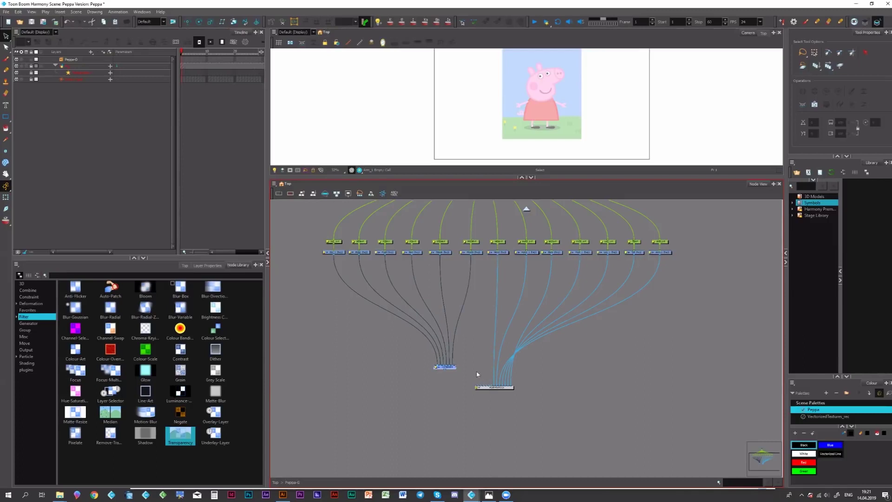
{"action": "left_click_drag", "start_coordinate": [497, 386], "coordinate": [472, 368]}
{"action": "left_click_drag", "start_coordinate": [496, 385], "coordinate": [473, 367]}
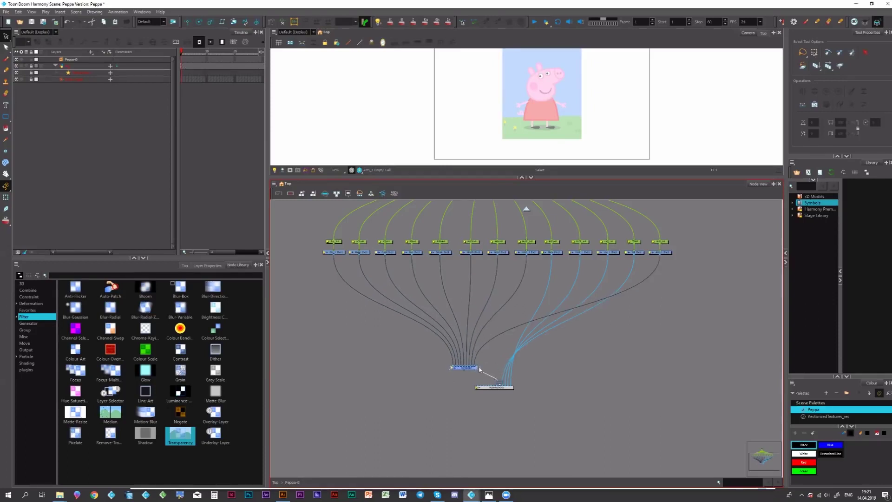
{"action": "left_click_drag", "start_coordinate": [502, 387], "coordinate": [478, 367]}
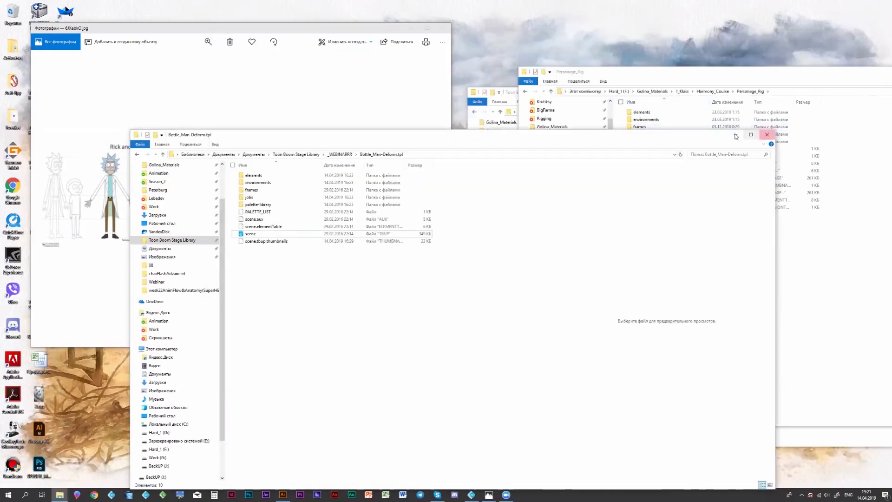
Step: Close the Bottle_Man-Deform.tpl folder and picture windows, and reopen the Peppa scene from the Webinar/Peppa folder in Harmony
{"action": "left_click", "coordinate": [735, 134]}
{"action": "key", "text": "alt+F4"}
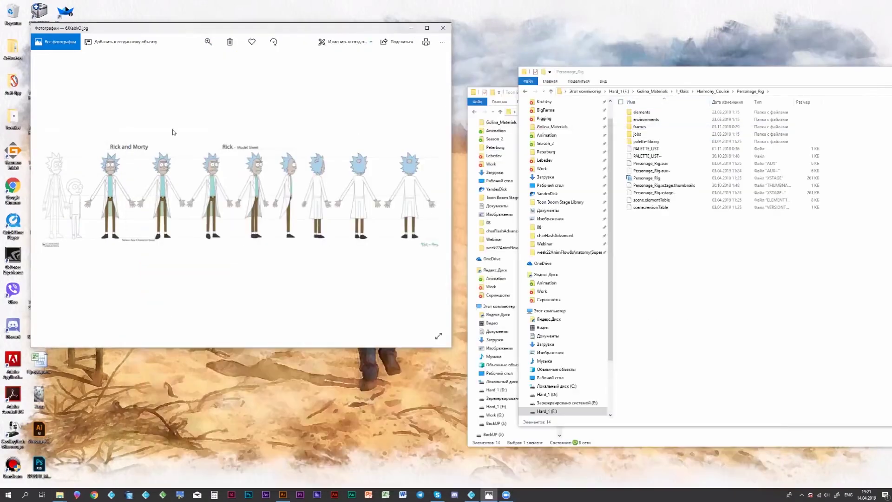
{"action": "key", "text": "alt+F4"}
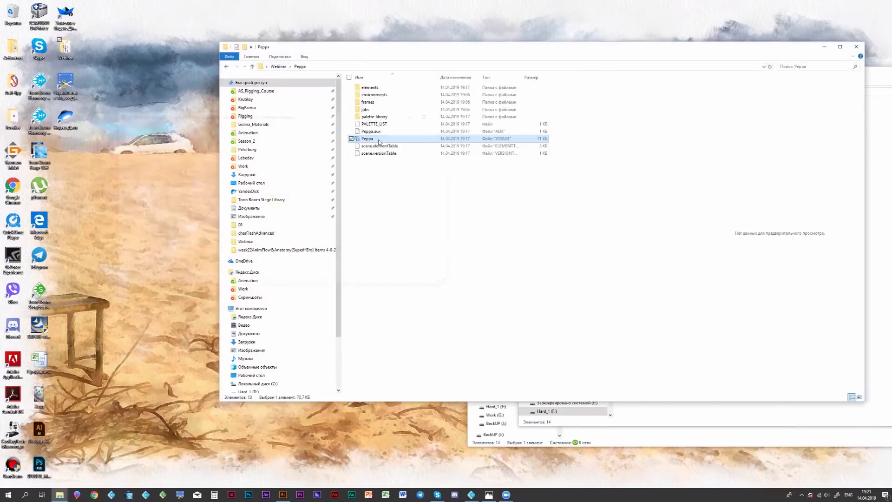
{"action": "double_click", "coordinate": [379, 142]}
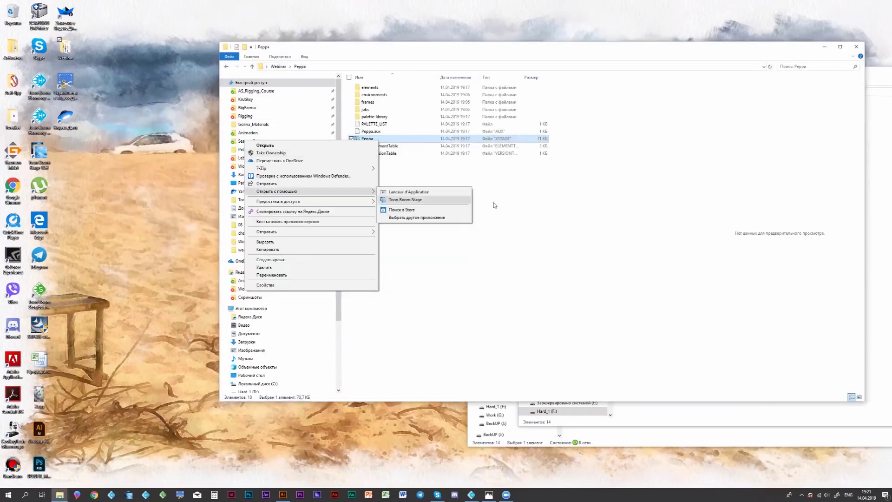
{"action": "key", "text": "Return"}
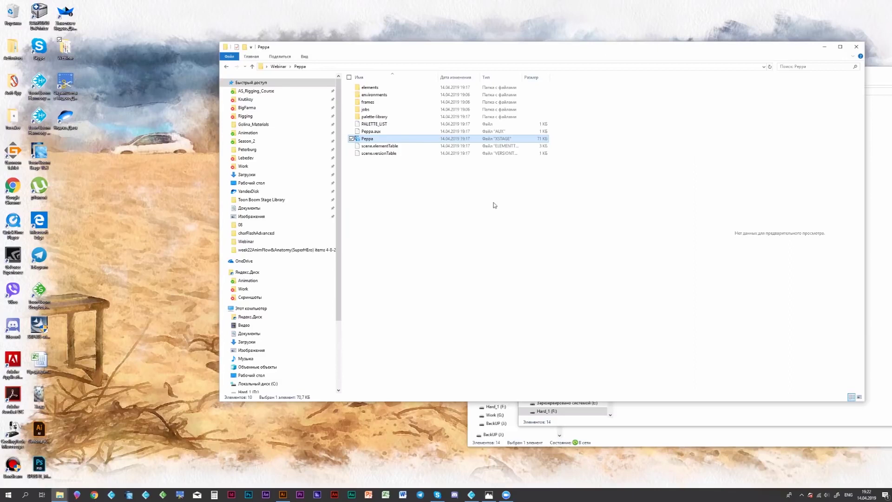
{"action": "key", "text": "Return"}
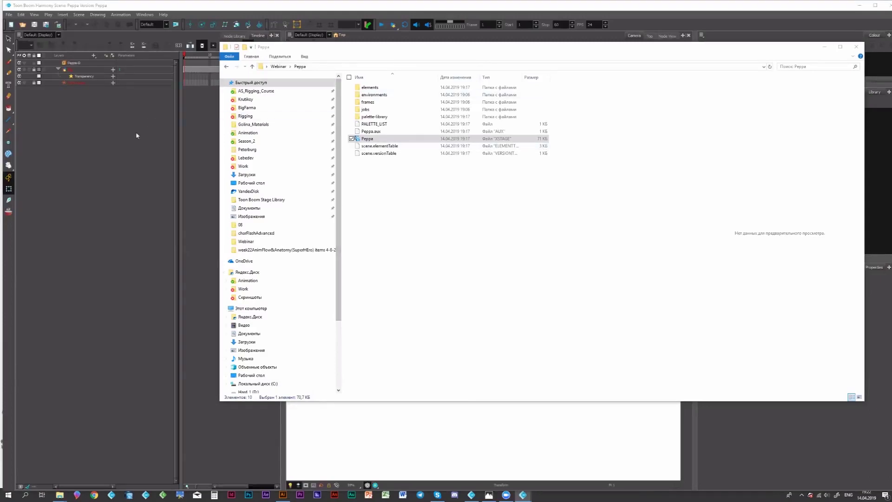
Step: Select the Peppa-G group and enter it in the Node View
{"action": "left_click", "coordinate": [167, 139]}
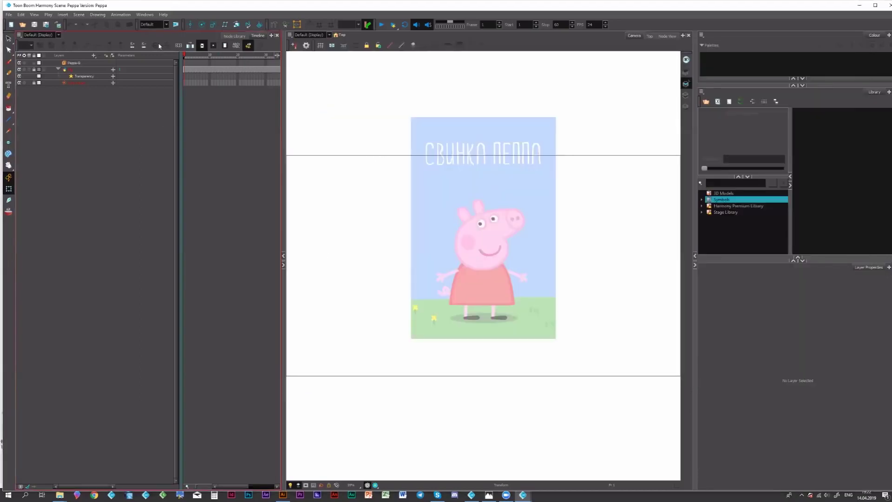
{"action": "left_click", "coordinate": [61, 63]}
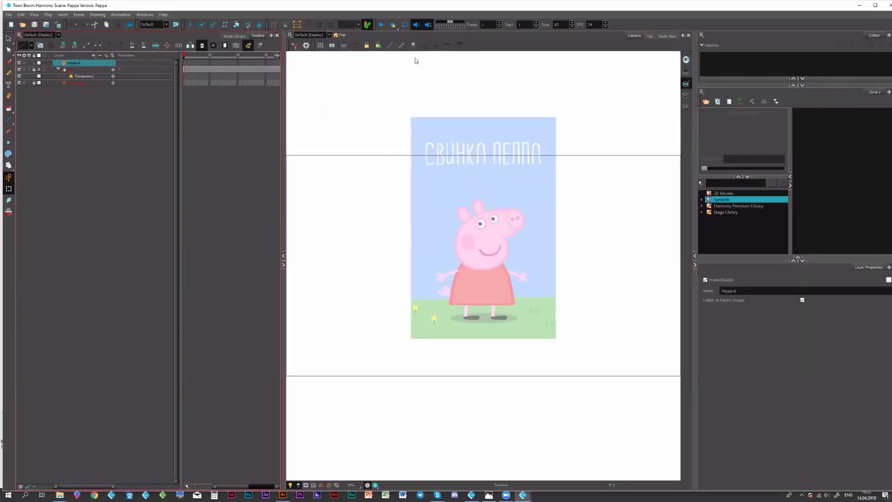
{"action": "left_click", "coordinate": [668, 36]}
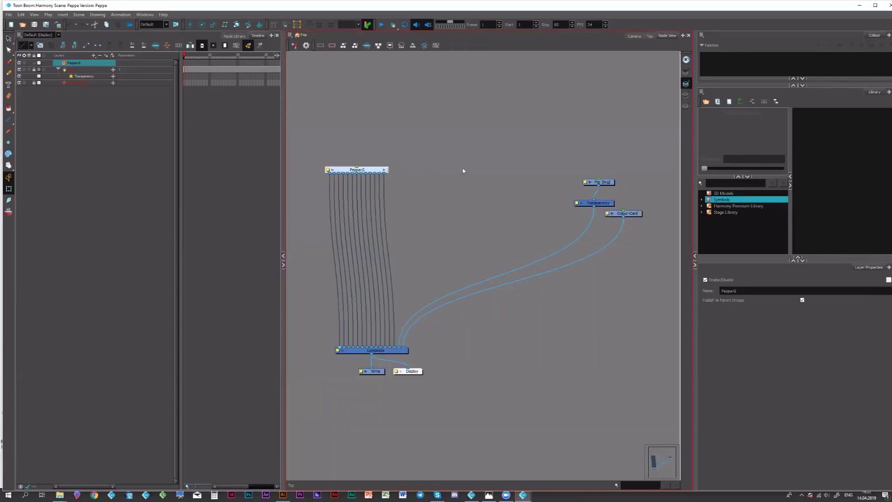
{"action": "key", "text": "ctrl+e"}
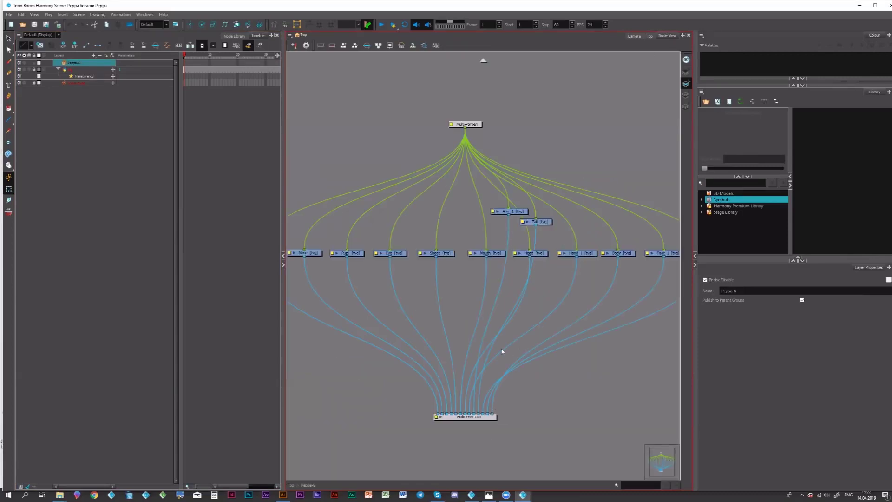
Step: Move the Multi-Port-Out node further down, and move the Arm_1 and Tail drawing nodes together past Leg_1 at the row's end
{"action": "left_click_drag", "start_coordinate": [507, 365], "coordinate": [538, 265]}
{"action": "left_click_drag", "start_coordinate": [497, 338], "coordinate": [507, 378]}
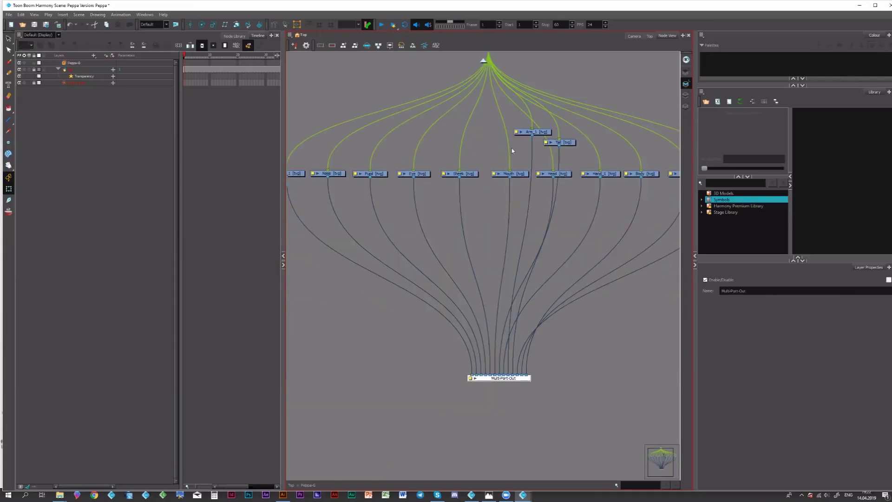
{"action": "left_click_drag", "start_coordinate": [501, 175], "coordinate": [337, 239]}
{"action": "left_click", "coordinate": [372, 199]}
{"action": "left_click", "coordinate": [397, 208], "text": "shift"}
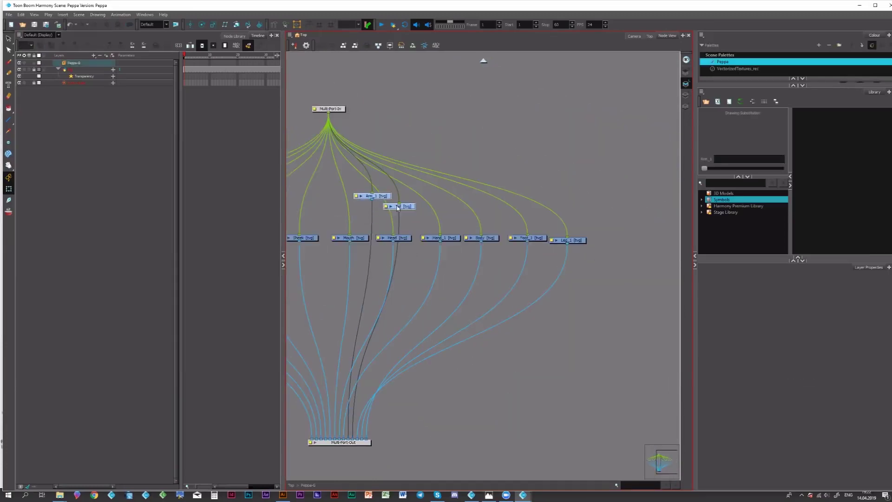
{"action": "left_click_drag", "start_coordinate": [397, 208], "coordinate": [641, 251]}
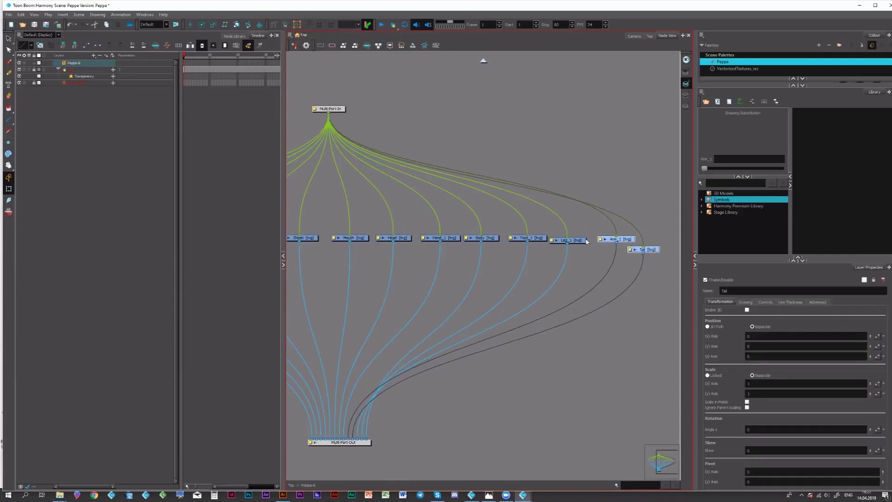
Step: Line up the Leg_1, Arm_1 and Tail nodes with the other drawing nodes at even spacing
{"action": "left_click", "coordinate": [587, 240]}
{"action": "mouse_move", "coordinate": [578, 240]}
{"action": "left_mouse_down"}
{"action": "mouse_move", "coordinate": [627, 235]}
{"action": "mouse_move", "coordinate": [586, 240]}
{"action": "left_mouse_up"}
{"action": "left_click", "coordinate": [622, 237]}
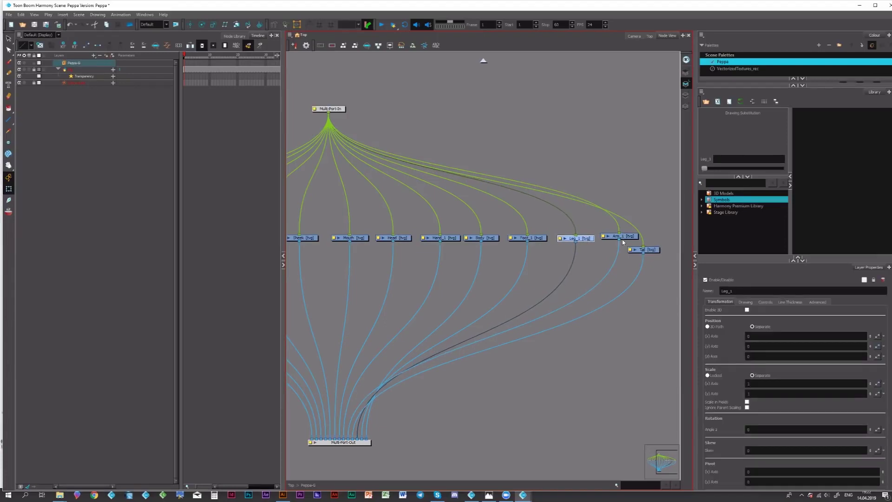
{"action": "mouse_move", "coordinate": [622, 236]}
{"action": "left_mouse_down"}
{"action": "mouse_move", "coordinate": [536, 249]}
{"action": "mouse_move", "coordinate": [556, 237]}
{"action": "mouse_move", "coordinate": [613, 246]}
{"action": "left_mouse_up"}
{"action": "left_click", "coordinate": [536, 248]}
{"action": "left_click_drag", "start_coordinate": [428, 255], "coordinate": [496, 256]}
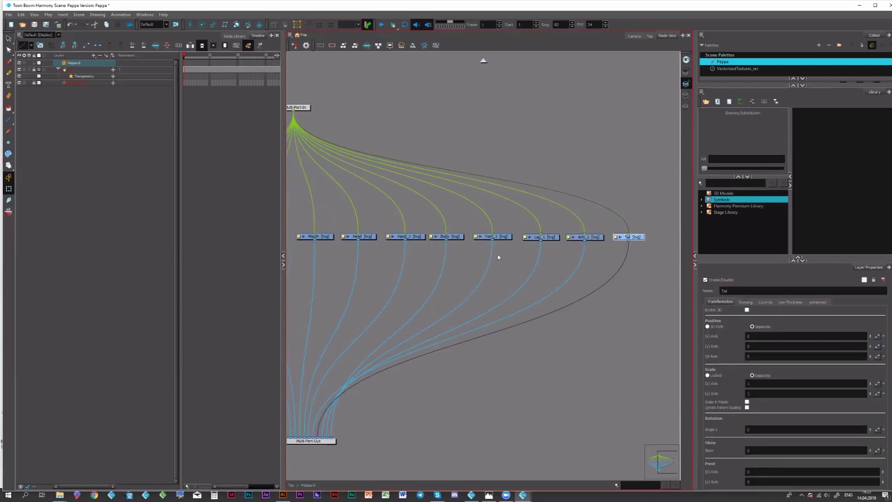
Step: Center the Multi-Port-In node above the row of drawing nodes and the Multi-Port-Out node beneath it
{"action": "scroll", "coordinate": [492, 256], "scroll_direction": "down", "scroll_amount": 3}
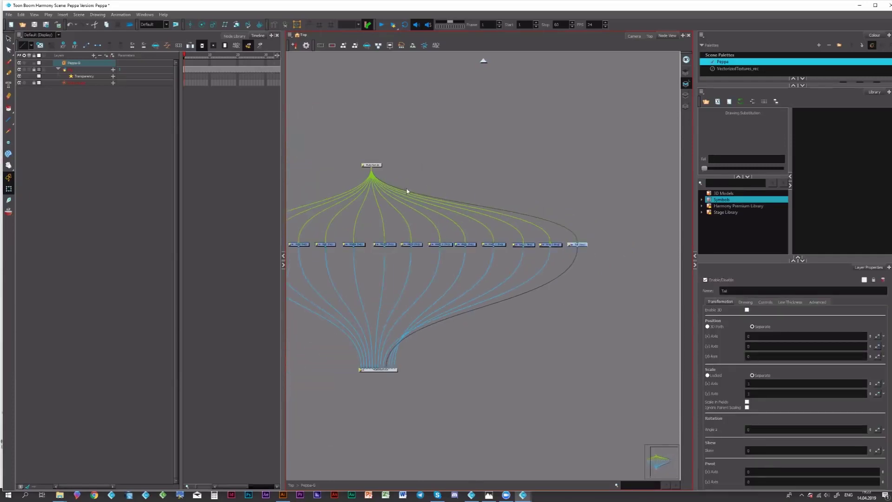
{"action": "left_click_drag", "start_coordinate": [367, 181], "coordinate": [454, 189]}
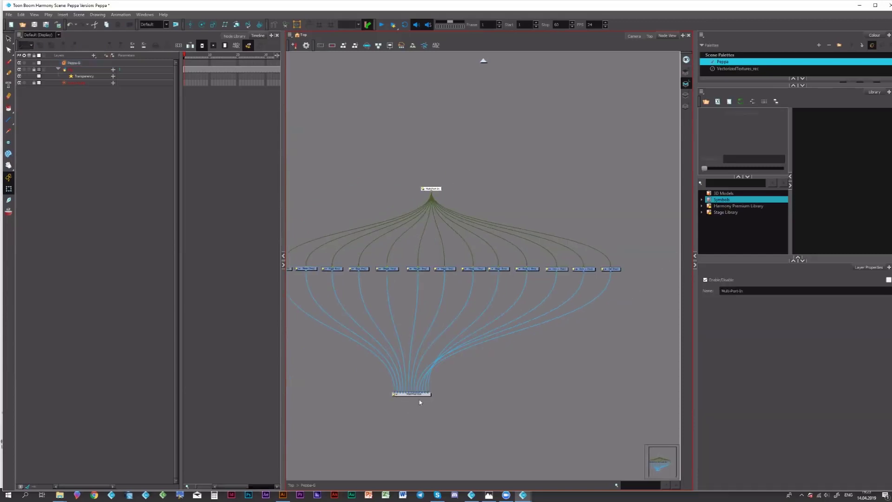
{"action": "left_click", "coordinate": [443, 394]}
{"action": "left_click_drag", "start_coordinate": [442, 394], "coordinate": [461, 395]}
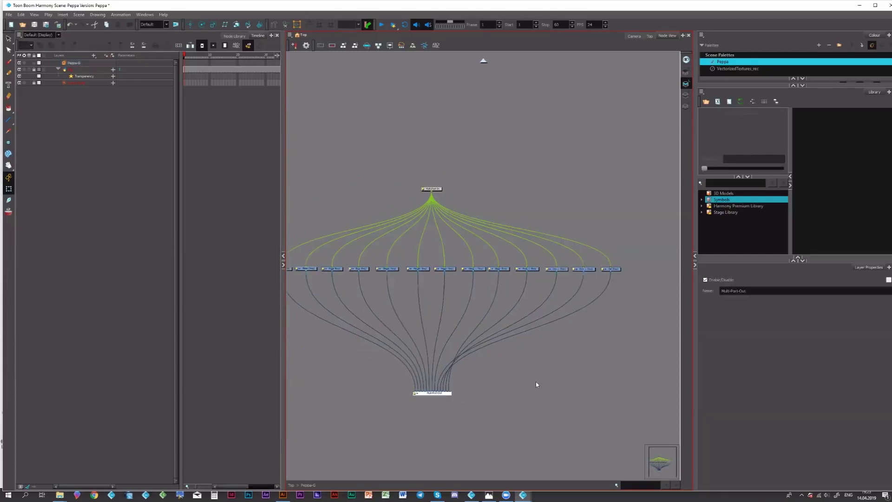
{"action": "left_click_drag", "start_coordinate": [479, 130], "coordinate": [458, 177]}
{"action": "left_click_drag", "start_coordinate": [453, 225], "coordinate": [484, 219]}
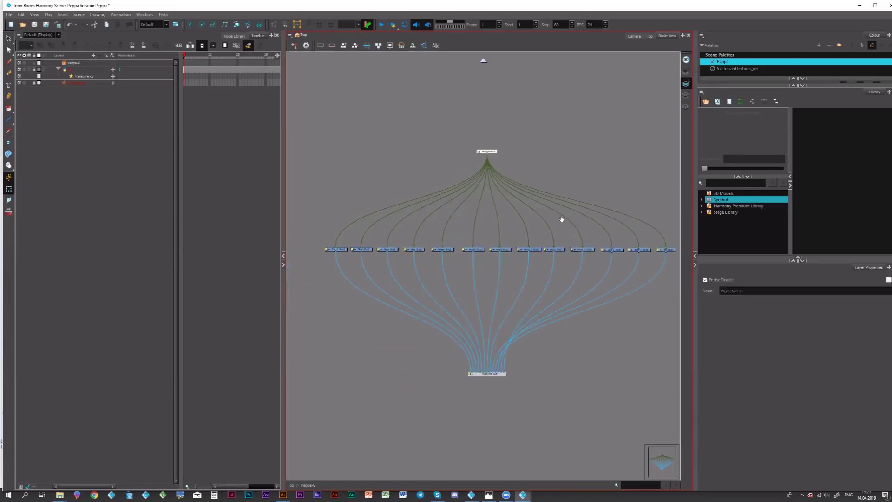
Step: Add a master peg and insert it between the Multi-Port-In node and all the drawing nodes, directly below Multi-Port-In
{"action": "scroll", "coordinate": [562, 220], "scroll_direction": "down", "scroll_amount": 2}
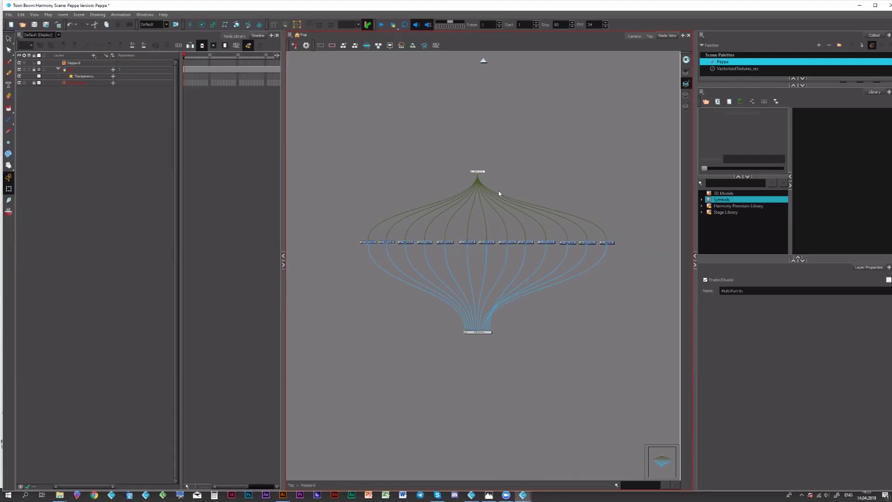
{"action": "key", "text": "ctrl+p"}
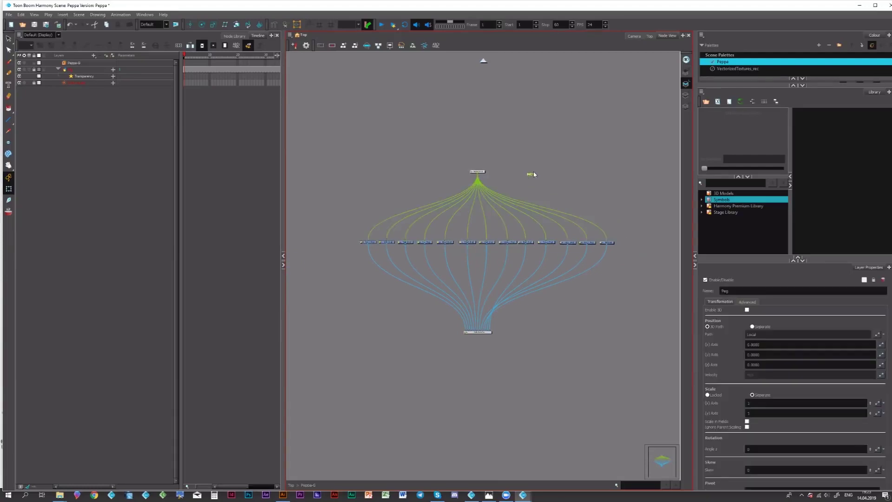
{"action": "left_click_drag", "start_coordinate": [533, 175], "coordinate": [489, 169]}
{"action": "scroll", "coordinate": [477, 156], "scroll_direction": "up", "scroll_amount": 2}
{"action": "left_click", "coordinate": [466, 173]}
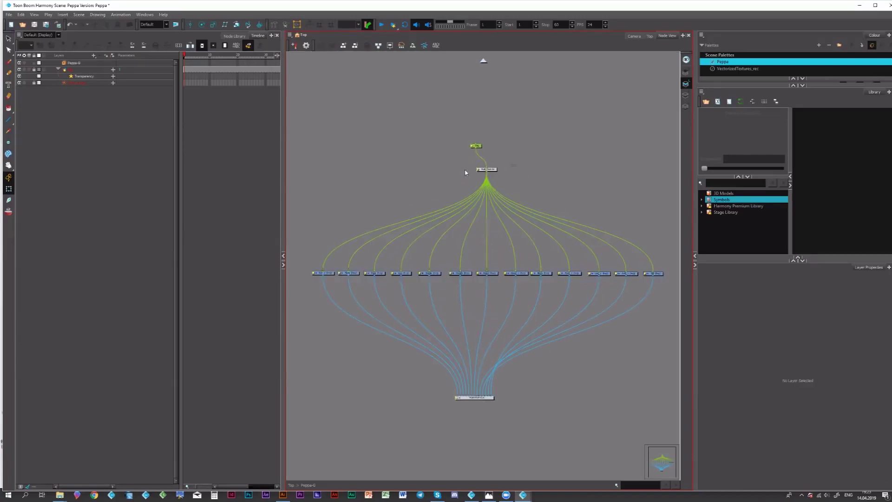
{"action": "left_click", "coordinate": [488, 169]}
{"action": "key", "text": "Delete"}
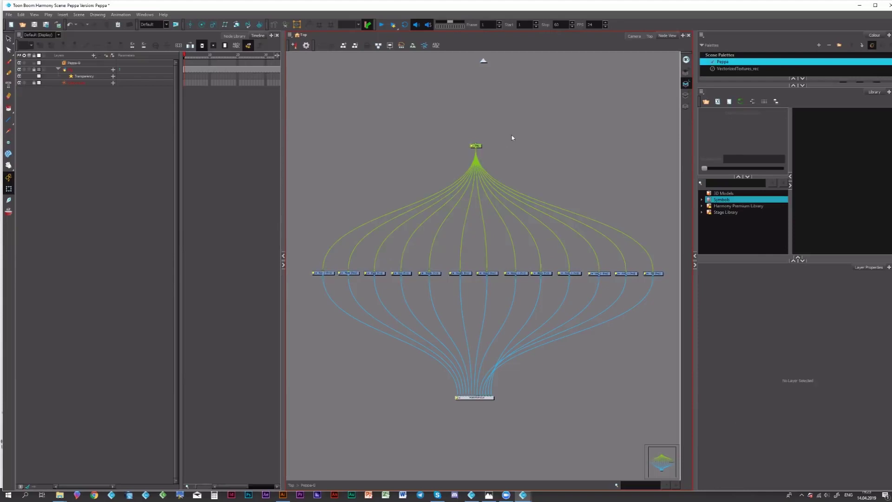
{"action": "key", "text": "ctrl+v"}
{"action": "left_click_drag", "start_coordinate": [524, 138], "coordinate": [482, 172]}
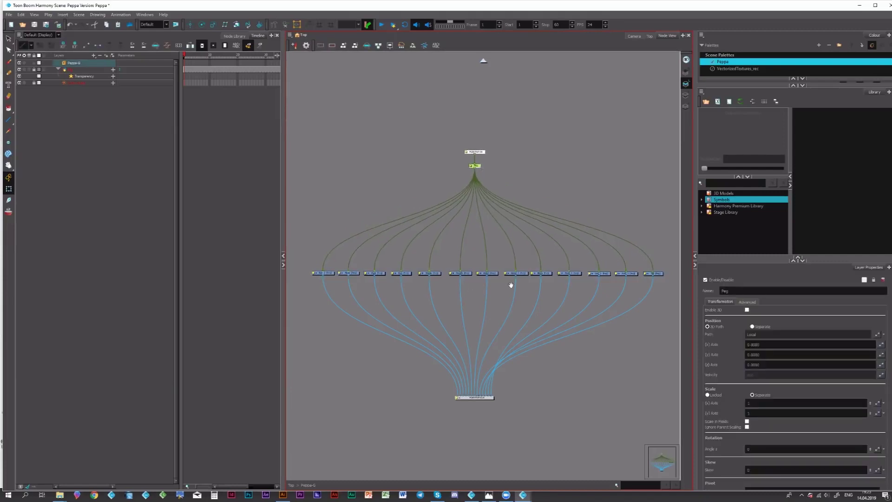
{"action": "left_click_drag", "start_coordinate": [470, 251], "coordinate": [470, 233]}
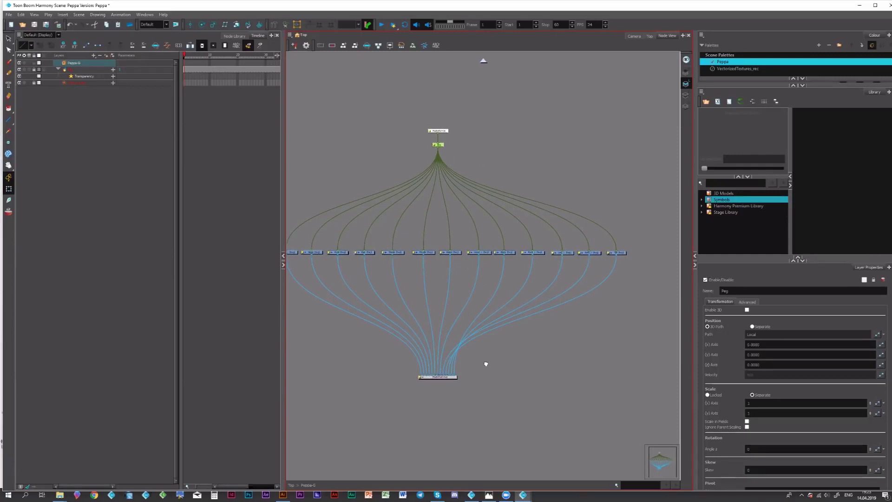
{"action": "left_click_drag", "start_coordinate": [486, 364], "coordinate": [504, 369]}
{"action": "left_click_drag", "start_coordinate": [446, 396], "coordinate": [449, 400]}
{"action": "left_click_drag", "start_coordinate": [510, 382], "coordinate": [528, 373]}
{"action": "left_click", "coordinate": [494, 376]}
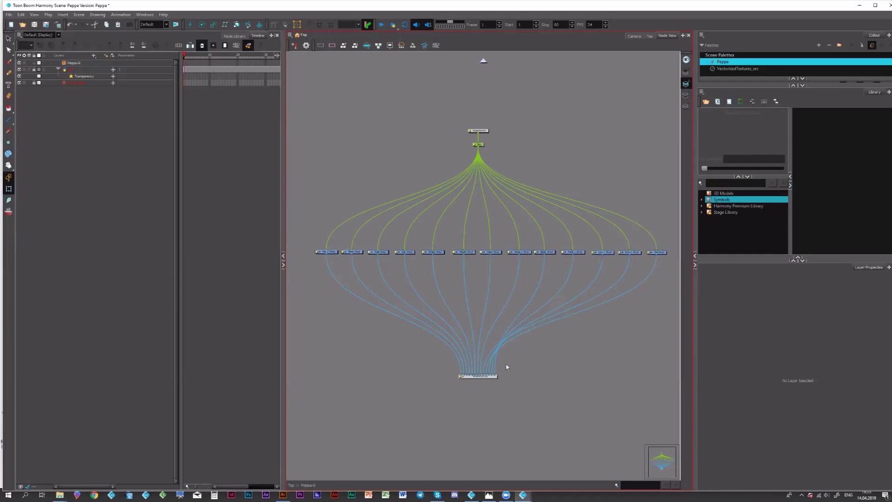
{"action": "left_click", "coordinate": [526, 367]}
{"action": "left_click_drag", "start_coordinate": [504, 360], "coordinate": [476, 392]}
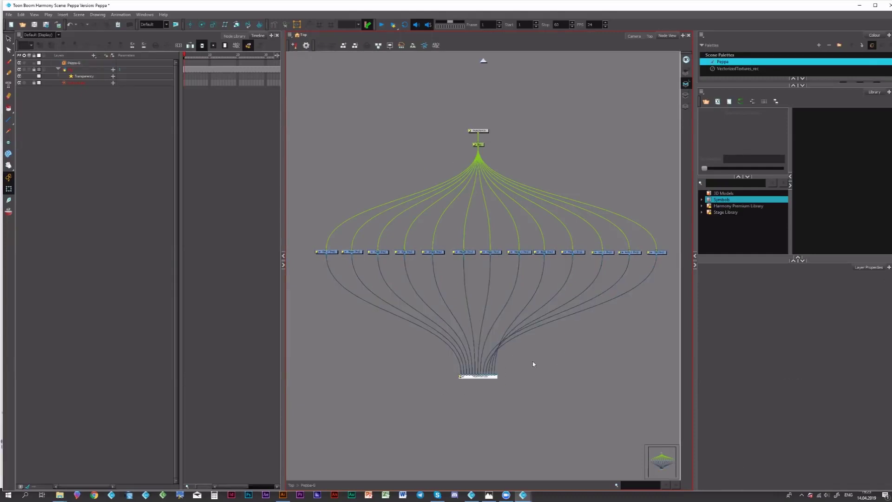
{"action": "key", "text": "ctrl+p"}
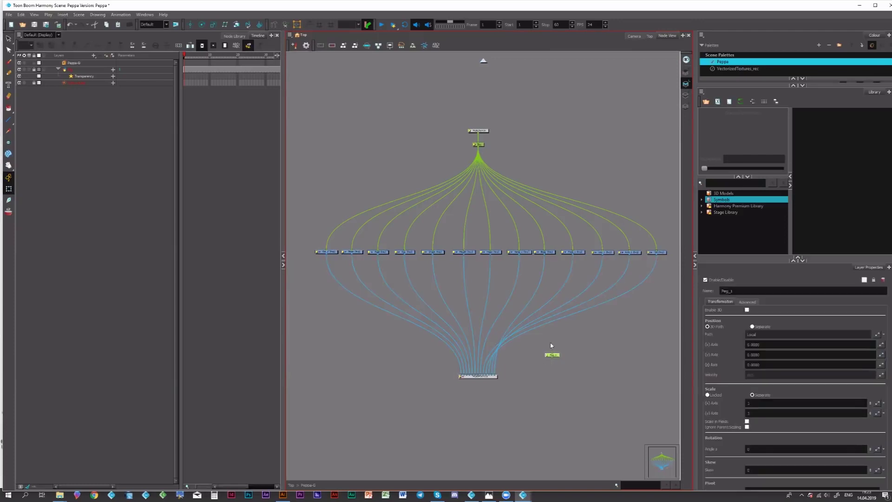
{"action": "left_click_drag", "start_coordinate": [430, 348], "coordinate": [534, 357]}
{"action": "left_click_drag", "start_coordinate": [491, 377], "coordinate": [500, 377]}
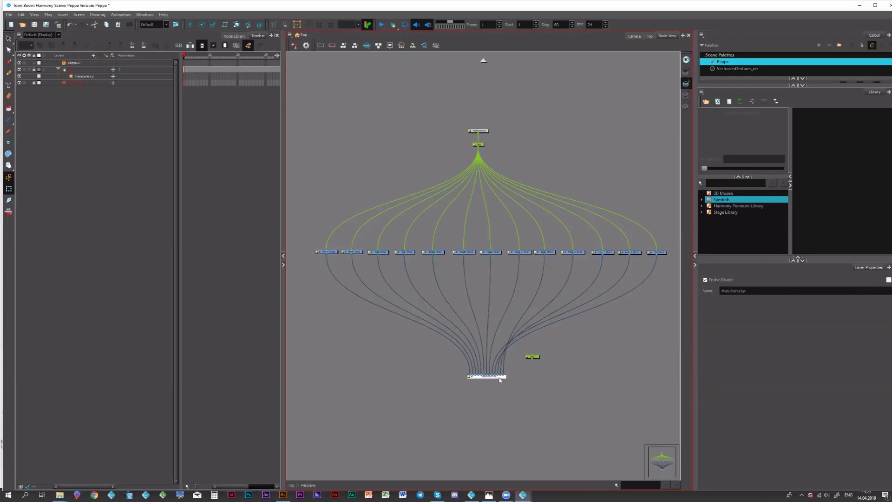
{"action": "left_click", "coordinate": [542, 378]}
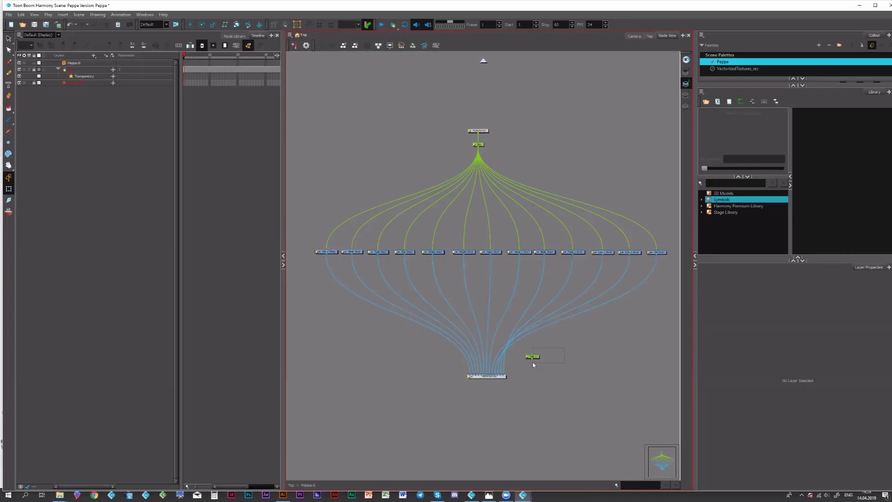
{"action": "left_click", "coordinate": [532, 357]}
{"action": "key", "text": "Delete"}
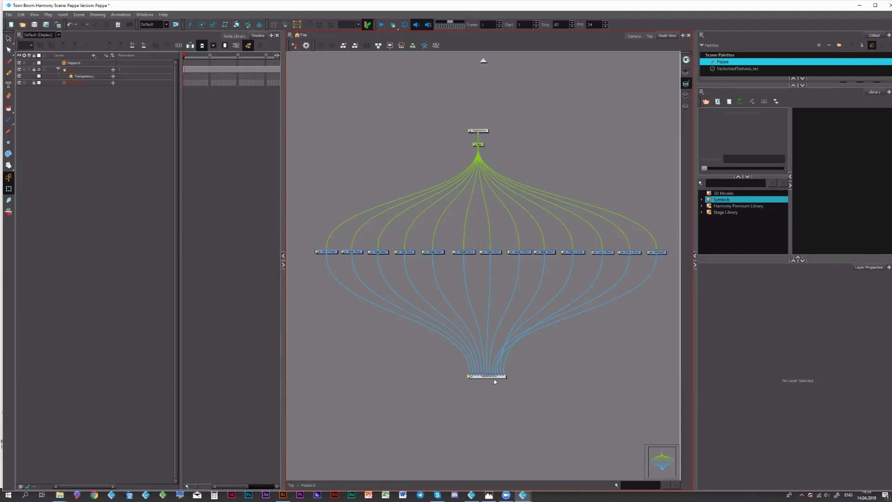
Step: Center Multi-Port-Out beneath the middle drawing node, and move Multi-Port-In with its master peg above that same node
{"action": "left_click_drag", "start_coordinate": [498, 379], "coordinate": [502, 373]}
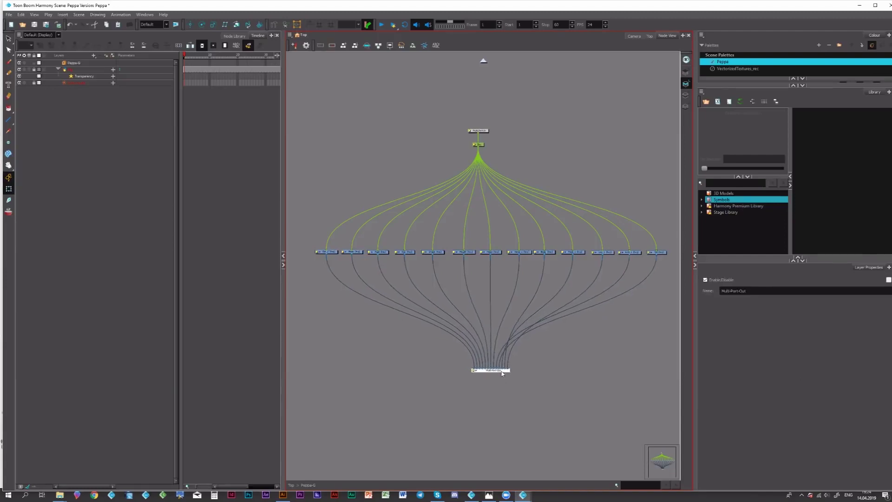
{"action": "left_click", "coordinate": [508, 261]}
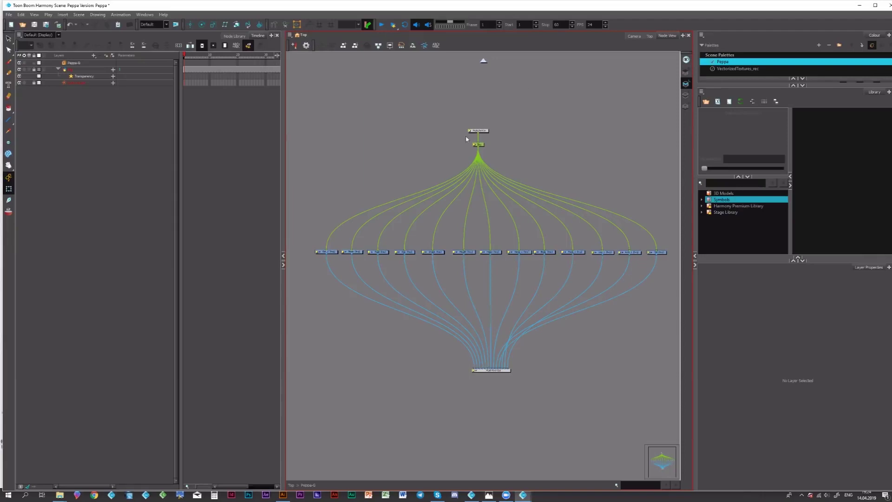
{"action": "left_click_drag", "start_coordinate": [466, 138], "coordinate": [492, 146]}
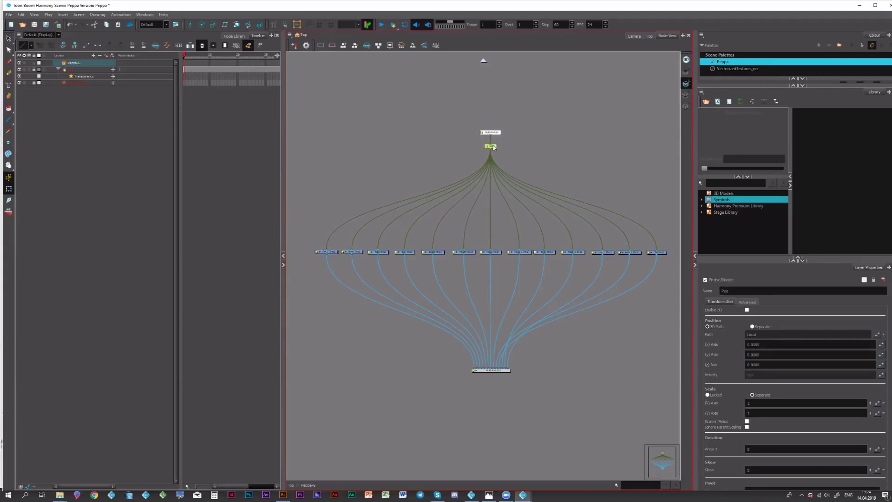
{"action": "left_click", "coordinate": [478, 151]}
{"action": "left_click", "coordinate": [493, 147]}
{"action": "mouse_move", "coordinate": [305, 241]}
{"action": "left_mouse_down"}
{"action": "mouse_move", "coordinate": [679, 277]}
{"action": "mouse_move", "coordinate": [653, 261]}
{"action": "left_mouse_up"}
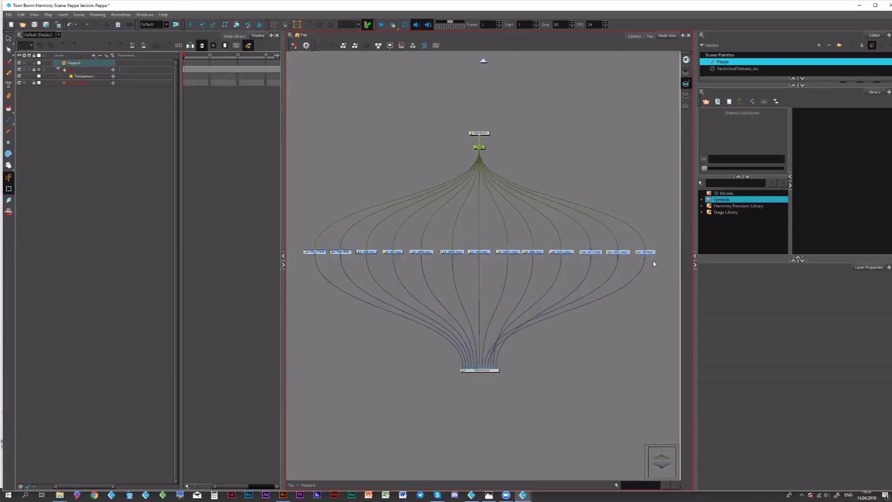
{"action": "key", "text": "ctrl+p"}
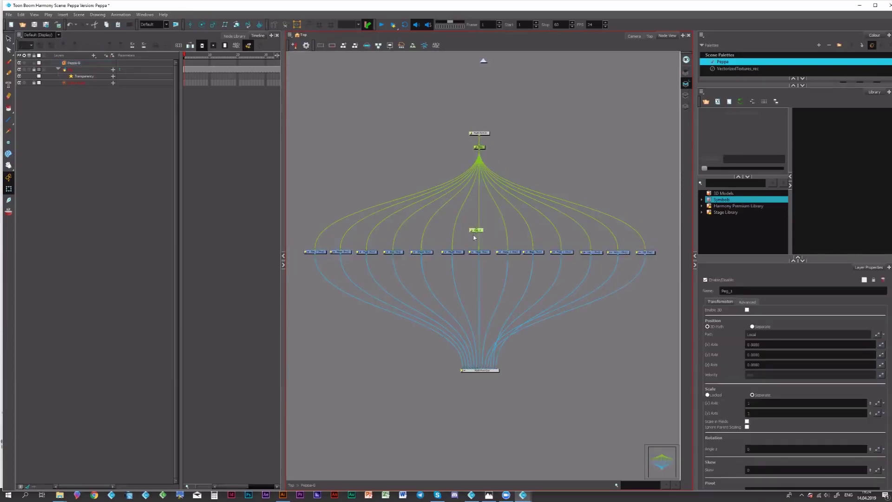
{"action": "left_click", "coordinate": [474, 237]}
{"action": "key", "text": "ctrl+z"}
{"action": "key", "text": "Delete"}
Step: Add a composite node and insert it between the first drawing node and Multi-Port-Out
{"action": "left_click_drag", "start_coordinate": [313, 268], "coordinate": [691, 251]}
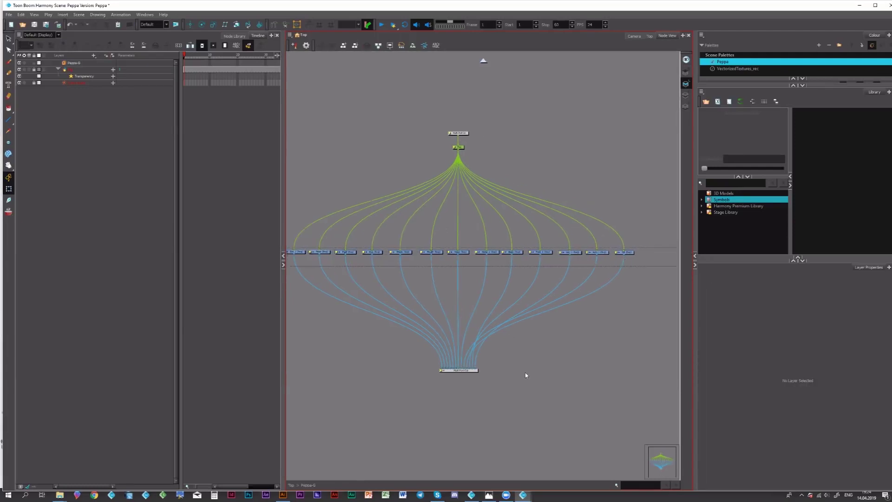
{"action": "key", "text": "ctrl+v"}
{"action": "left_click_drag", "start_coordinate": [410, 356], "coordinate": [387, 352]}
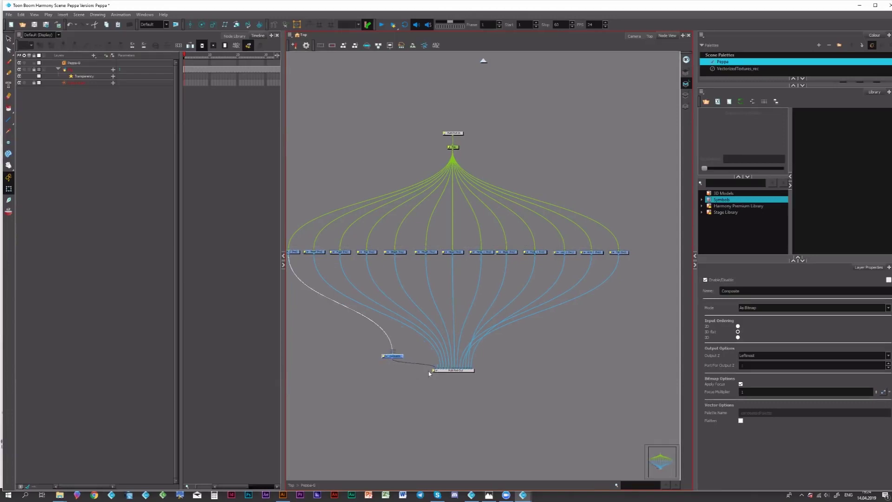
Step: Reroute the remaining drawing nodes' cables from Multi-Port-Out into the composite, and place Multi-Port-Out beneath the composite
{"action": "left_click_drag", "start_coordinate": [438, 368], "coordinate": [396, 352]}
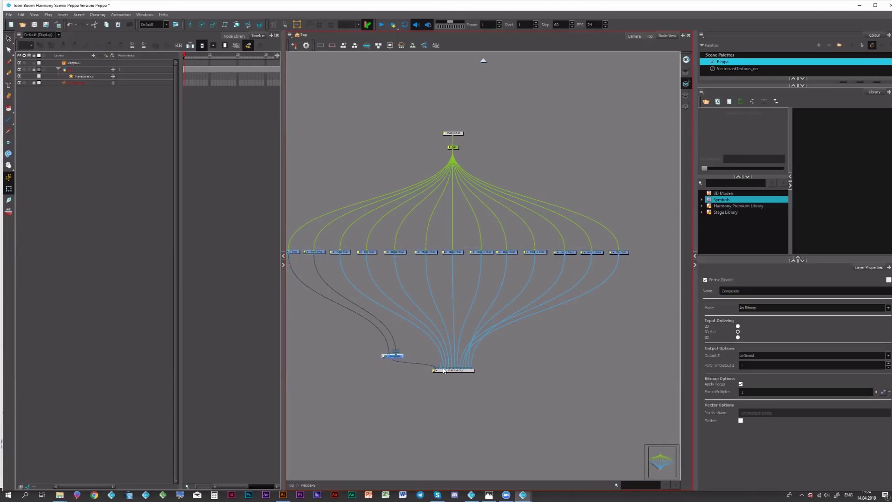
{"action": "left_click_drag", "start_coordinate": [443, 368], "coordinate": [398, 352]}
{"action": "left_click_drag", "start_coordinate": [447, 370], "coordinate": [394, 354]}
{"action": "left_click_drag", "start_coordinate": [449, 370], "coordinate": [394, 355]}
{"action": "mouse_move", "coordinate": [452, 371]}
{"action": "left_mouse_down"}
{"action": "mouse_move", "coordinate": [402, 356]}
{"action": "mouse_move", "coordinate": [435, 368]}
{"action": "left_mouse_up"}
{"action": "left_click_drag", "start_coordinate": [448, 366], "coordinate": [402, 356]}
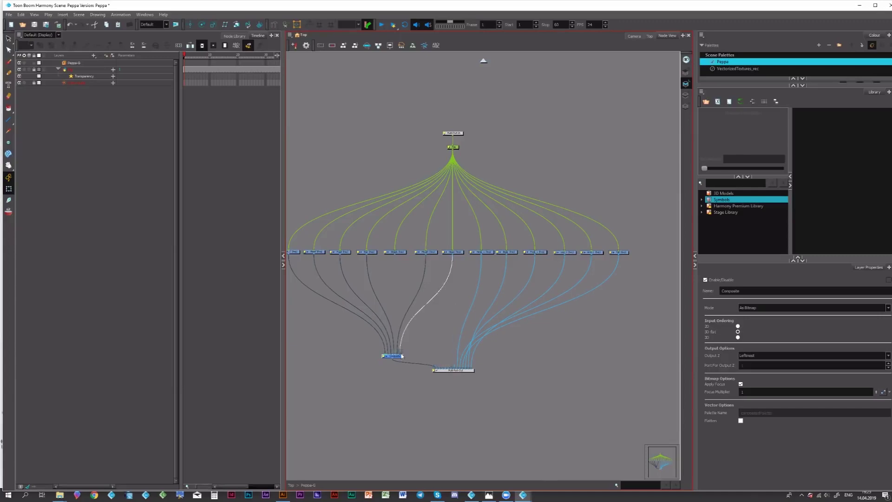
{"action": "left_click_drag", "start_coordinate": [460, 370], "coordinate": [403, 356]}
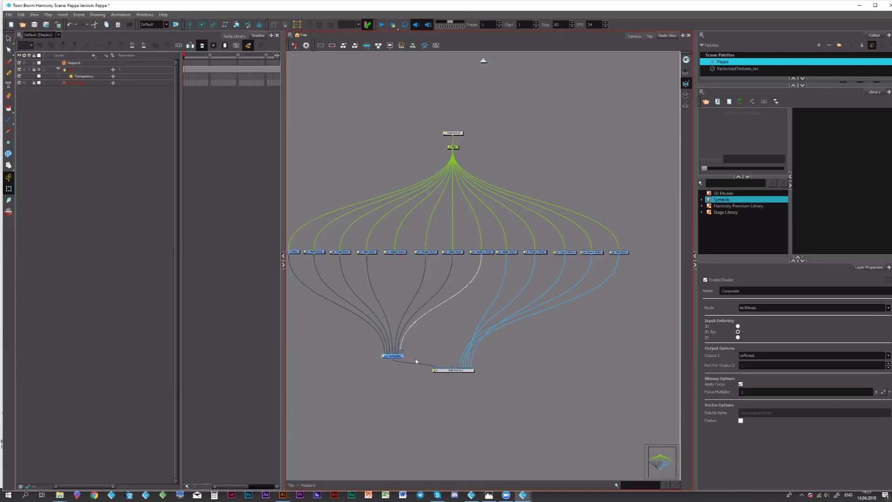
{"action": "left_click_drag", "start_coordinate": [460, 368], "coordinate": [403, 354]}
{"action": "left_click_drag", "start_coordinate": [461, 370], "coordinate": [403, 355]}
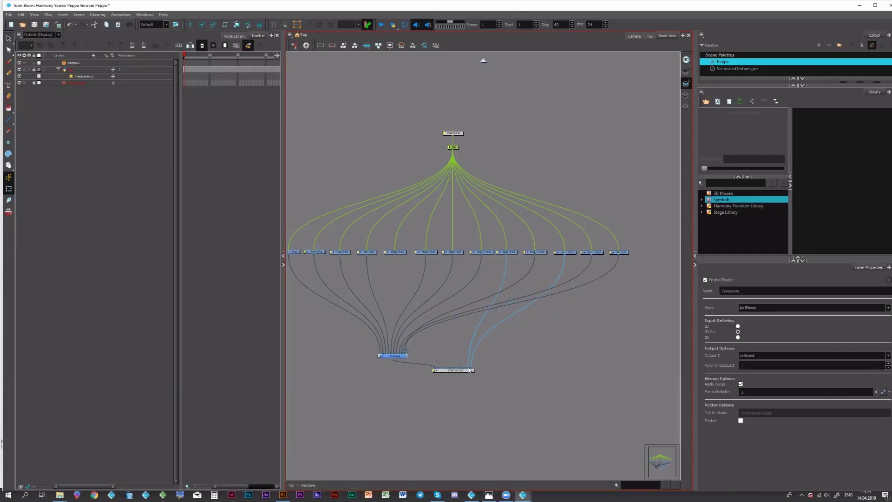
{"action": "left_click_drag", "start_coordinate": [470, 370], "coordinate": [408, 355]}
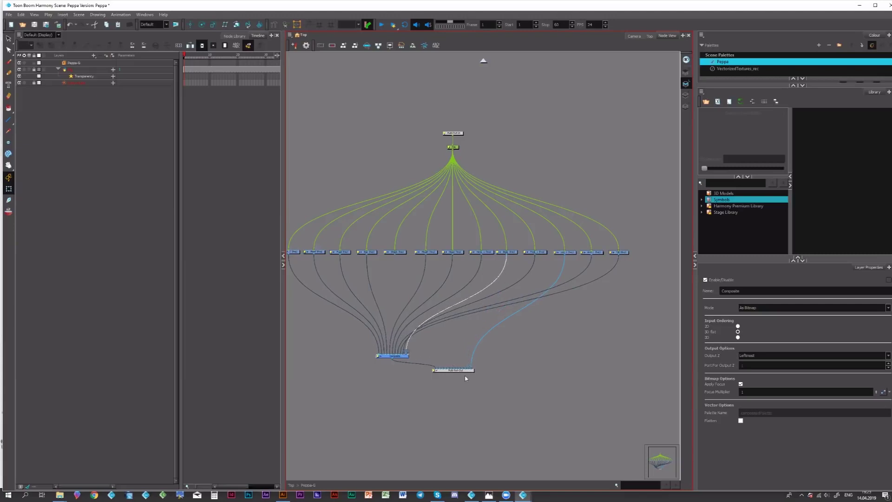
{"action": "left_click_drag", "start_coordinate": [472, 370], "coordinate": [409, 356]}
{"action": "left_click_drag", "start_coordinate": [461, 371], "coordinate": [424, 384]}
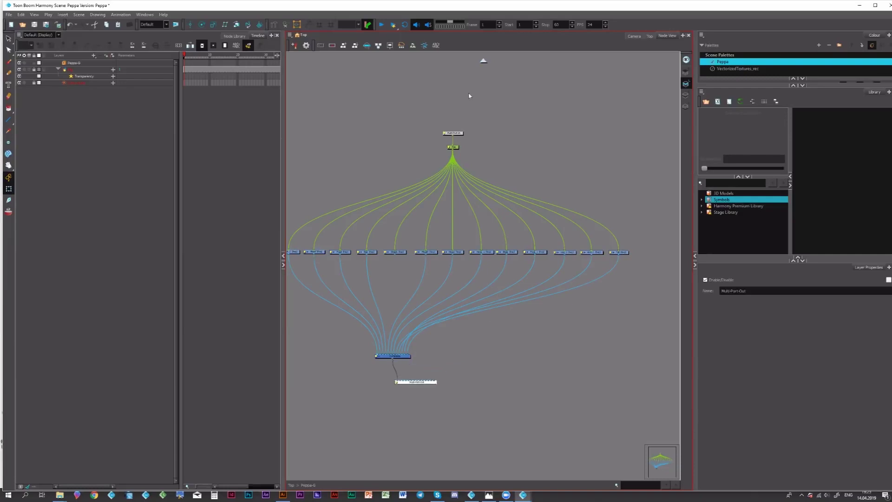
Step: Return to the top level and remove the surplus cables between the Peppa-G group and the main composite, keeping a single one
{"action": "left_click", "coordinate": [486, 62]}
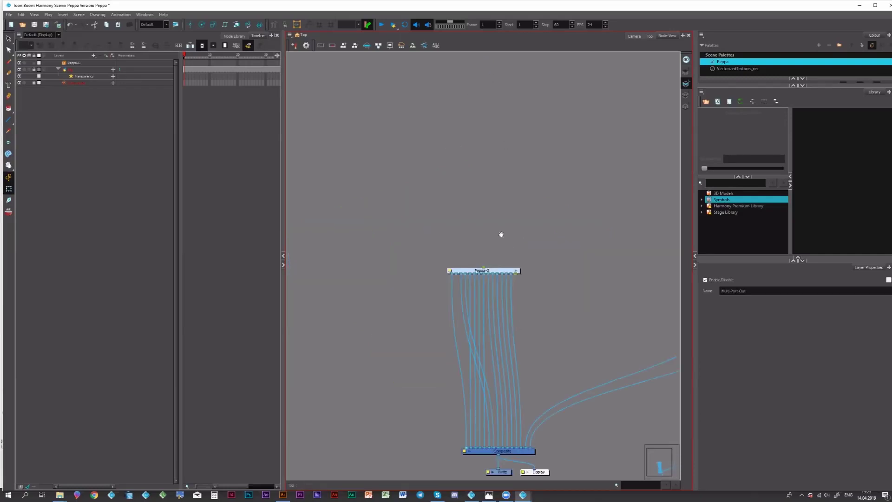
{"action": "left_click_drag", "start_coordinate": [501, 235], "coordinate": [486, 154]}
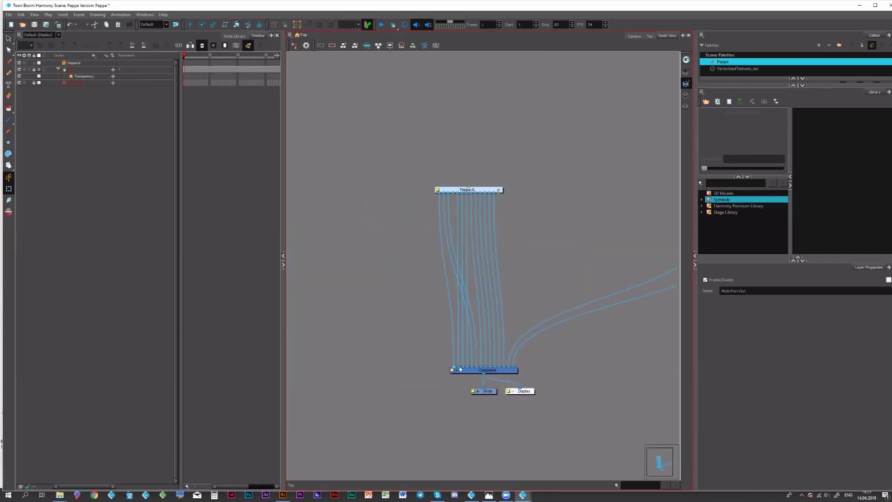
{"action": "left_click_drag", "start_coordinate": [479, 319], "coordinate": [483, 316]}
{"action": "left_click_drag", "start_coordinate": [461, 368], "coordinate": [481, 318]}
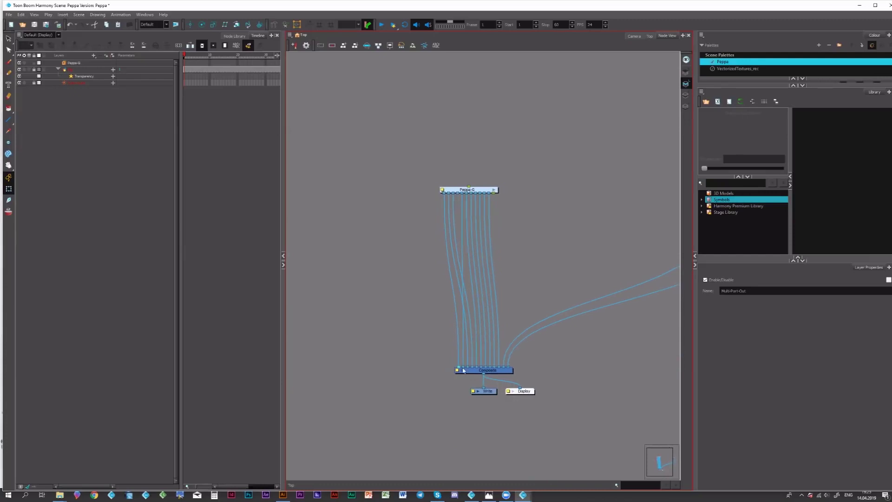
{"action": "left_click", "coordinate": [492, 304]}
{"action": "key", "text": "Delete"}
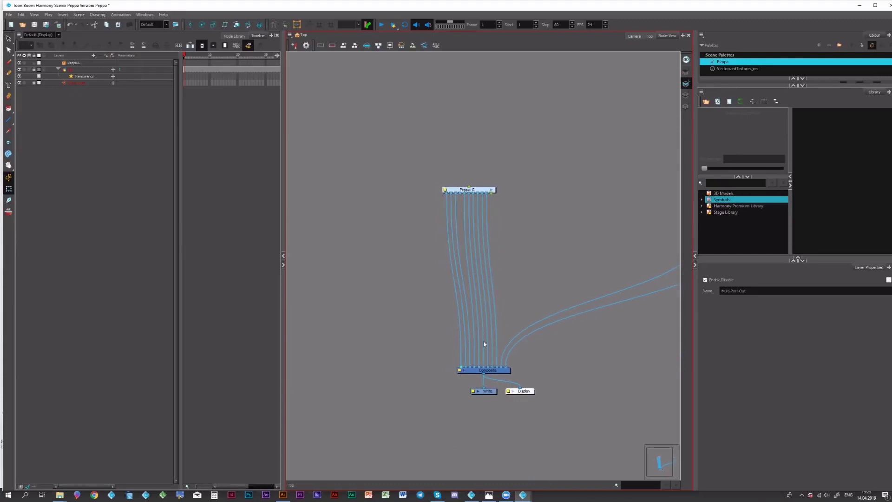
{"action": "left_click_drag", "start_coordinate": [469, 368], "coordinate": [477, 344]}
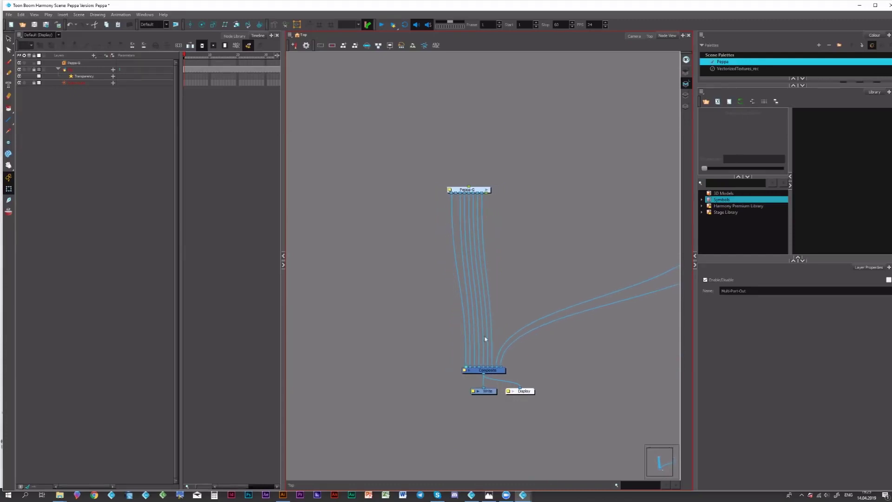
{"action": "left_click", "coordinate": [486, 340]}
{"action": "key", "text": "Delete"}
{"action": "left_click", "coordinate": [486, 330]}
{"action": "key", "text": "Delete"}
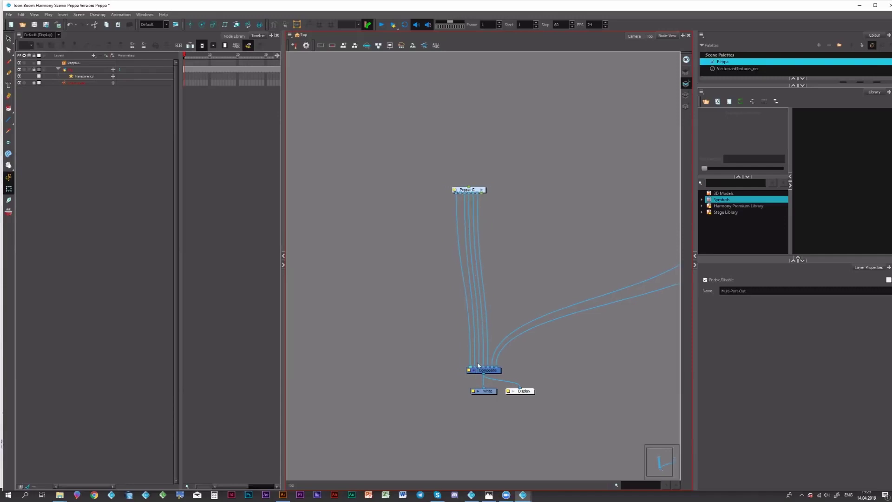
{"action": "left_click", "coordinate": [483, 342]}
{"action": "key", "text": "Delete"}
{"action": "left_click_drag", "start_coordinate": [480, 364], "coordinate": [496, 338]}
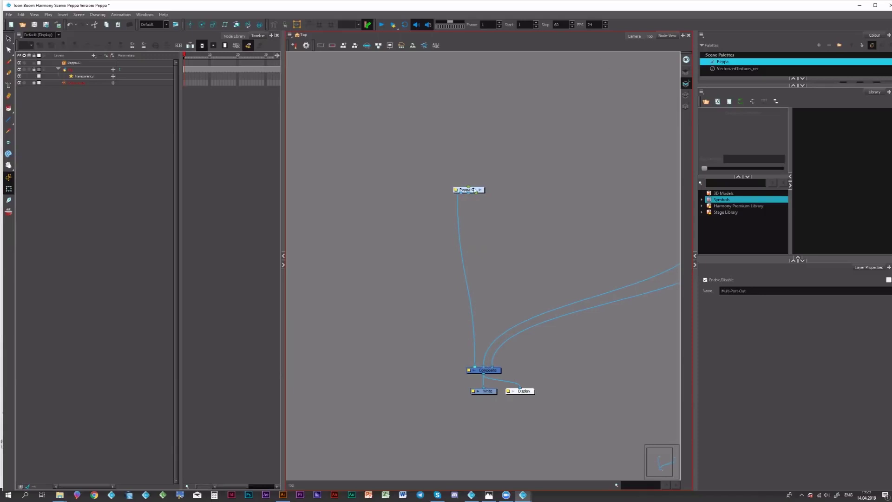
Step: Connect the composite inside the Peppa-G group to the Multi-Port-Out node, checking the group's ports at the top level
{"action": "mouse_move", "coordinate": [472, 190]}
{"action": "left_mouse_down"}
{"action": "mouse_move", "coordinate": [464, 175]}
{"action": "mouse_move", "coordinate": [483, 184]}
{"action": "left_mouse_up"}
{"action": "key", "text": "ctrl+e"}
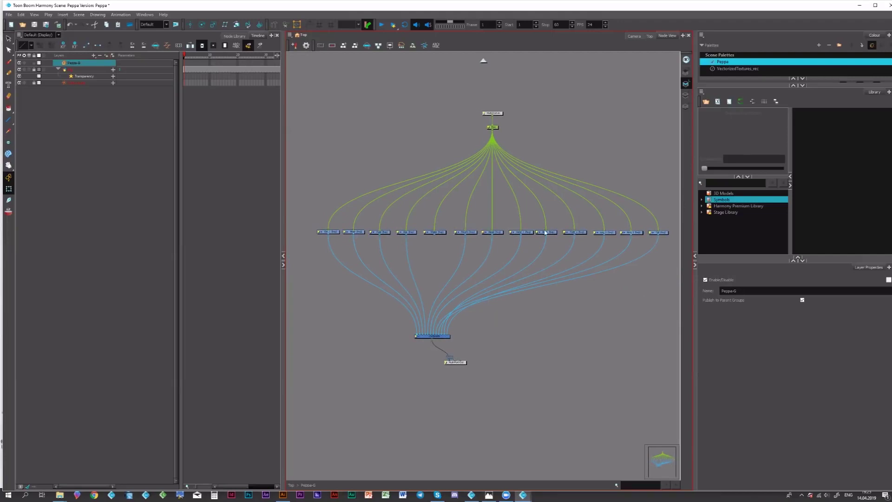
{"action": "left_click", "coordinate": [484, 61]}
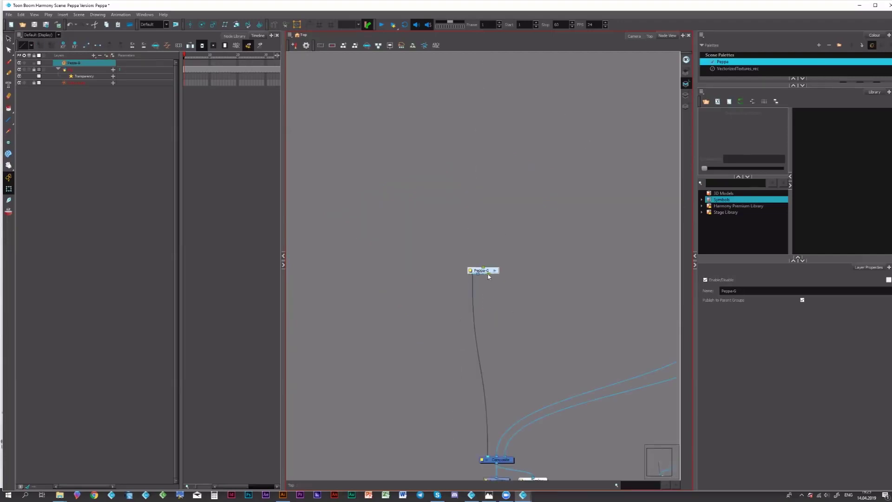
{"action": "left_click_drag", "start_coordinate": [488, 276], "coordinate": [474, 254]}
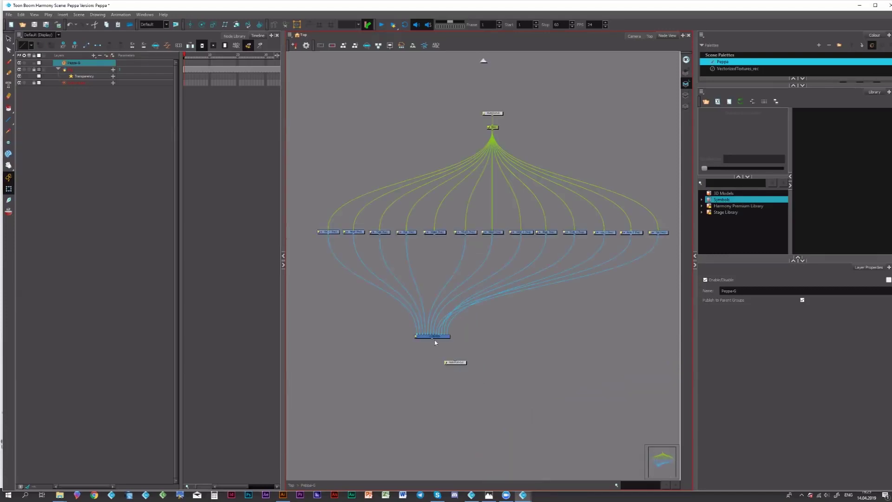
{"action": "left_click_drag", "start_coordinate": [432, 339], "coordinate": [458, 360]}
{"action": "left_click", "coordinate": [484, 61]}
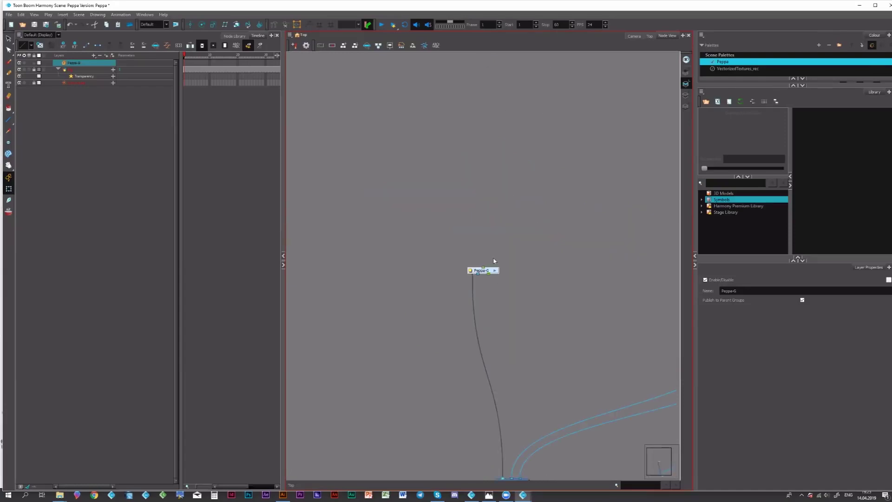
{"action": "left_click", "coordinate": [494, 271]}
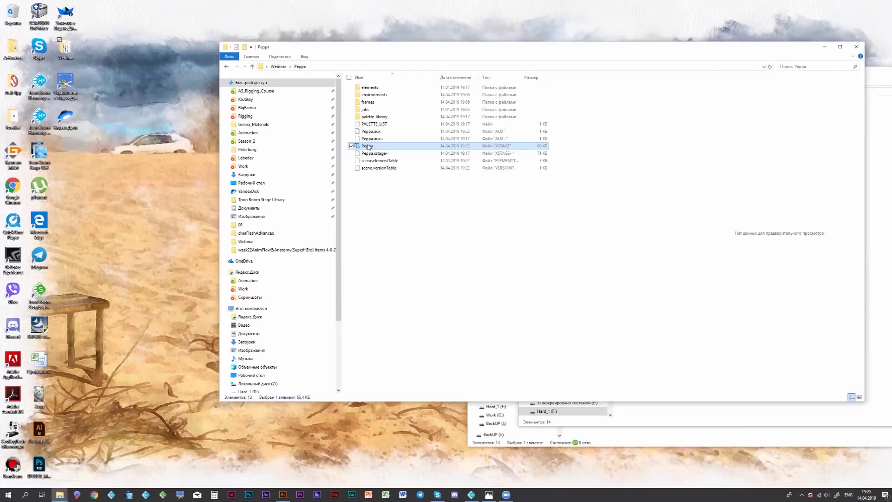
Step: Reopen the Peppa scene from the project folder's XSTAGE file with Lanceur d'Application, and show the contents of the Peppa-G group
{"action": "right_click", "coordinate": [362, 147]}
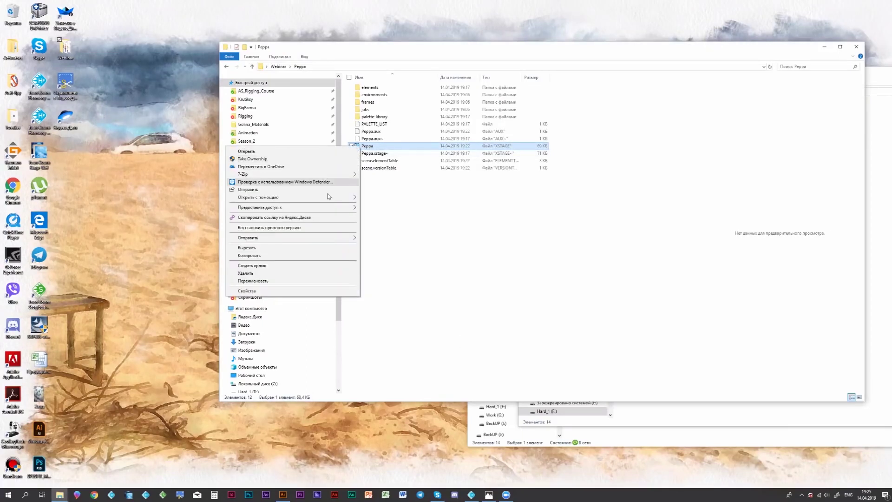
{"action": "mouse_move", "coordinate": [329, 197]}
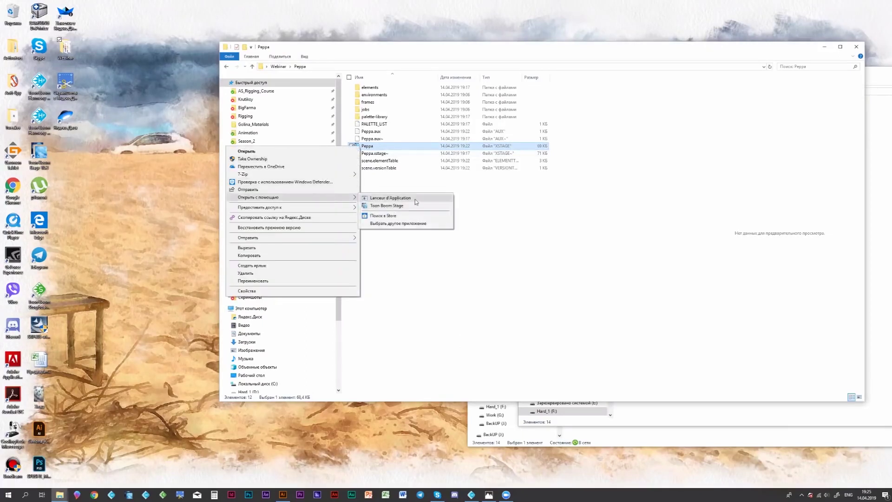
{"action": "left_click", "coordinate": [415, 199]}
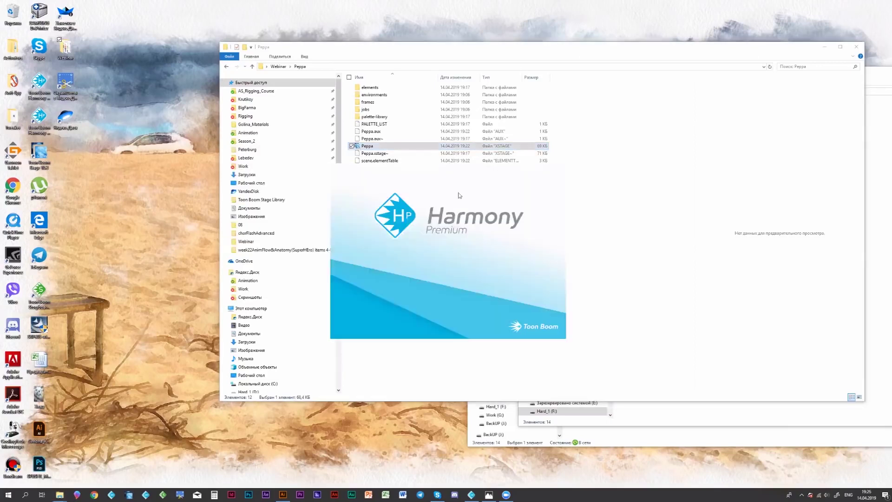
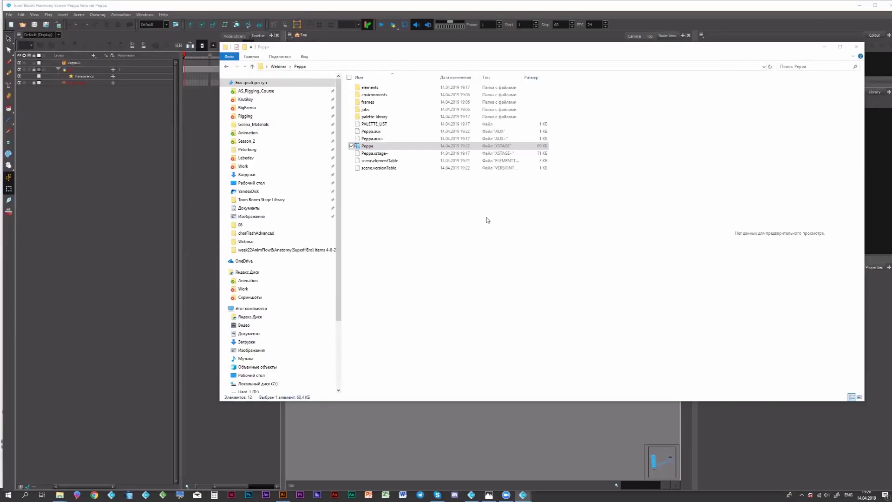
{"action": "left_click", "coordinate": [543, 432]}
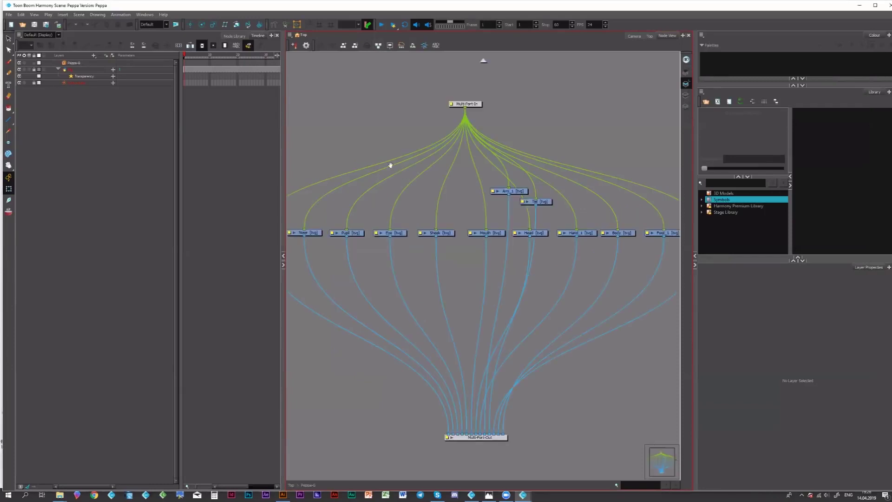
Step: Move the Arm_1 and Tail drawing nodes into the main row beside Leg_1 inside the Peppa-G group
{"action": "left_click_drag", "start_coordinate": [456, 215], "coordinate": [368, 191]}
{"action": "left_click_drag", "start_coordinate": [457, 182], "coordinate": [399, 181]}
{"action": "left_click_drag", "start_coordinate": [445, 130], "coordinate": [353, 184]}
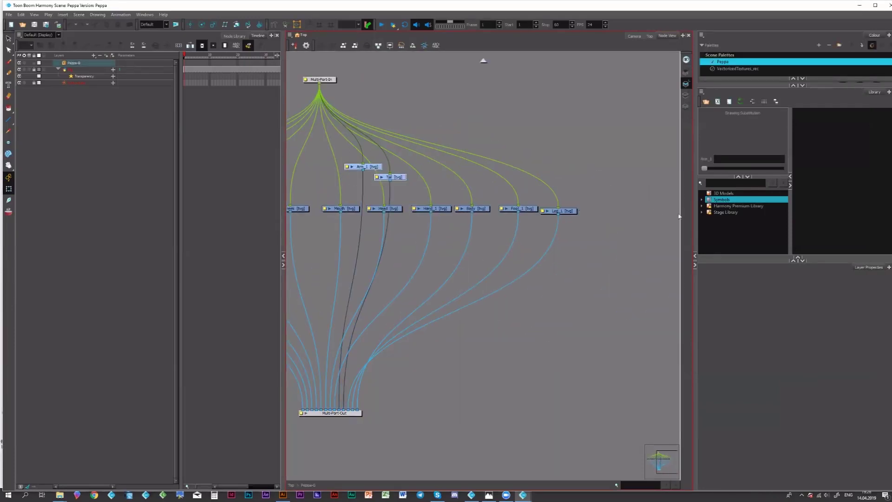
{"action": "mouse_move", "coordinate": [653, 211]}
{"action": "left_mouse_down"}
{"action": "mouse_move", "coordinate": [631, 222]}
{"action": "mouse_move", "coordinate": [659, 243]}
{"action": "mouse_move", "coordinate": [639, 215]}
{"action": "mouse_move", "coordinate": [652, 206]}
{"action": "left_mouse_up"}
{"action": "left_click", "coordinate": [651, 211]}
{"action": "left_click_drag", "start_coordinate": [569, 209], "coordinate": [544, 200]}
{"action": "left_click_drag", "start_coordinate": [469, 146], "coordinate": [529, 168]}
Step: Add a master peg above Multi-Port-In and connect the two
{"action": "left_click", "coordinate": [500, 104]}
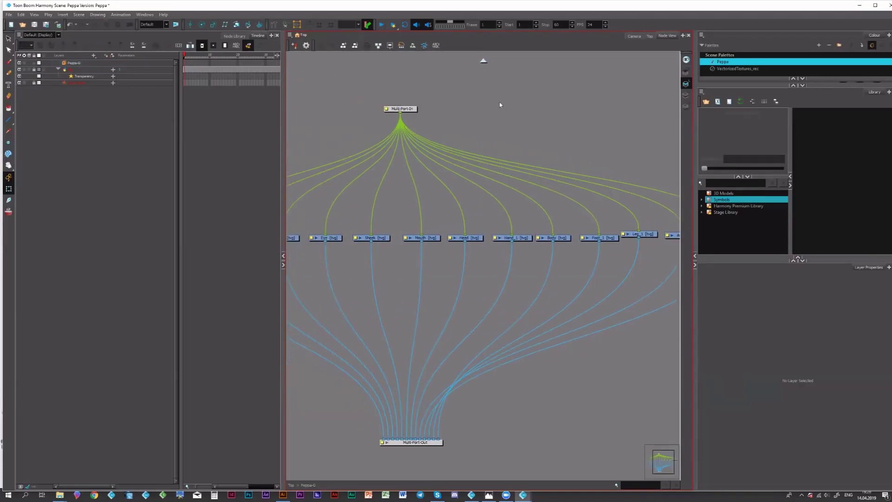
{"action": "key", "text": "ctrl+p"}
{"action": "left_click_drag", "start_coordinate": [510, 97], "coordinate": [400, 107]}
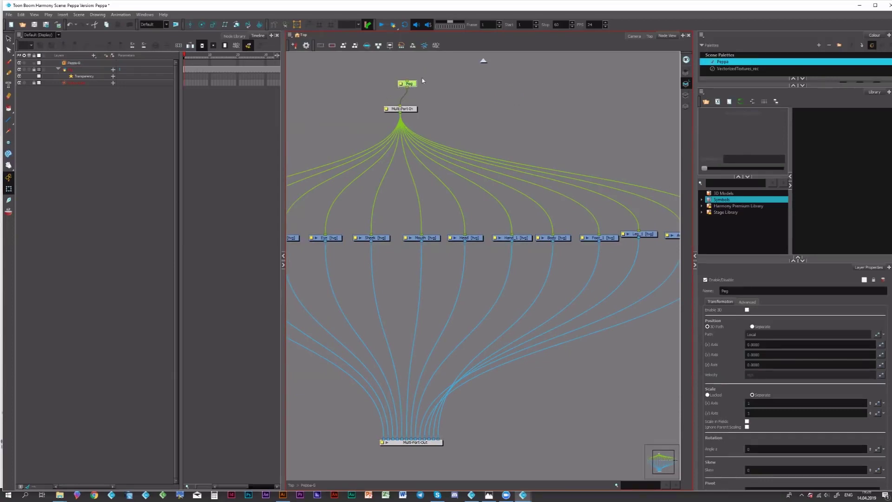
Step: Set the auto-save interval to 2 minutes in the general preferences
{"action": "left_click", "coordinate": [21, 14]}
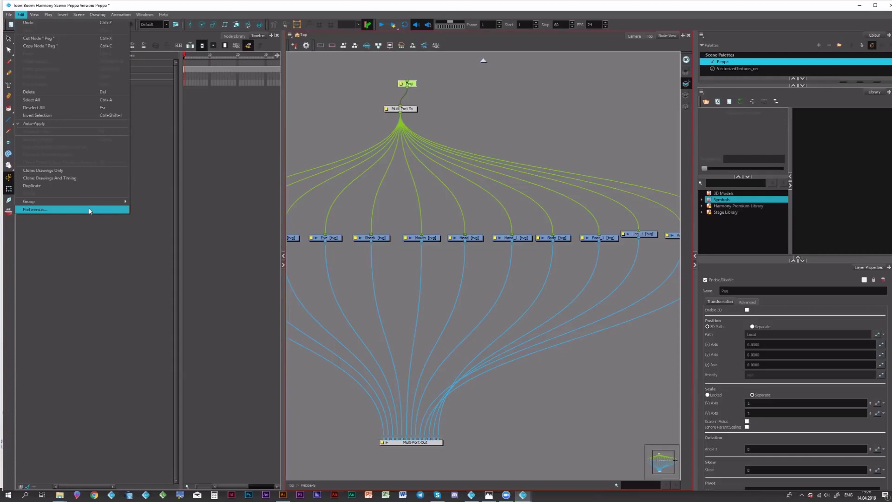
{"action": "left_click", "coordinate": [90, 210]}
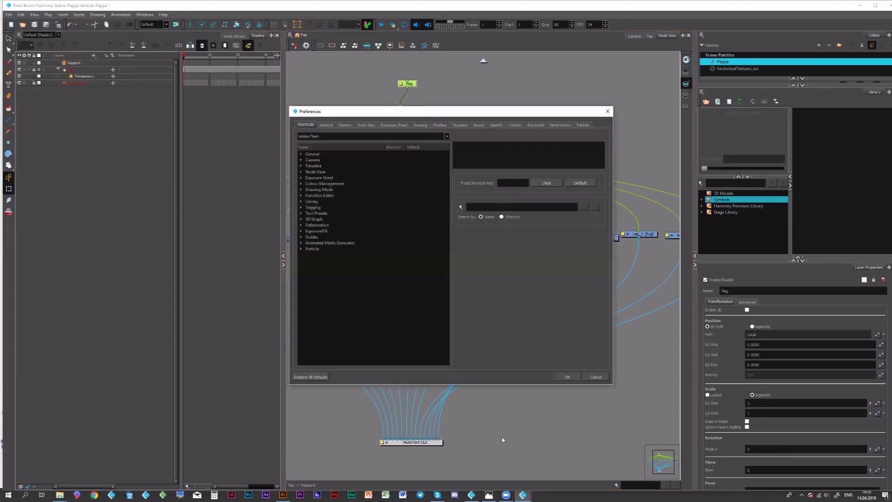
{"action": "left_click", "coordinate": [326, 125]}
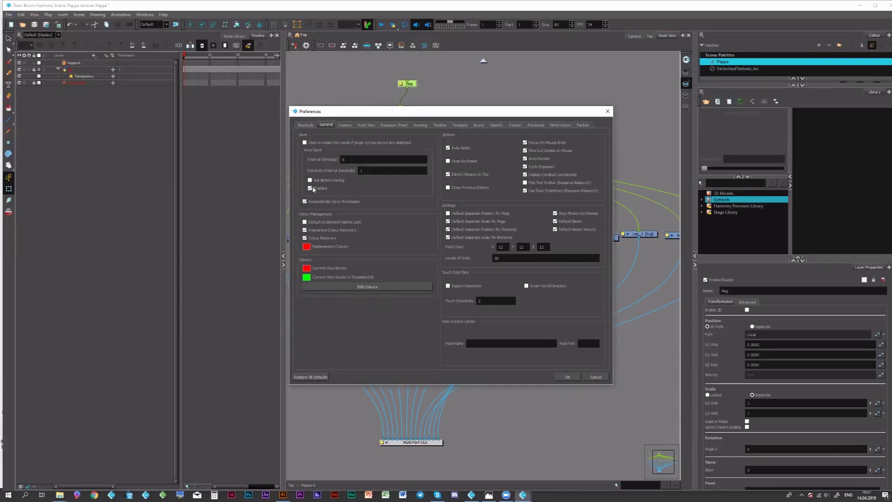
{"action": "double_click", "coordinate": [344, 159]}
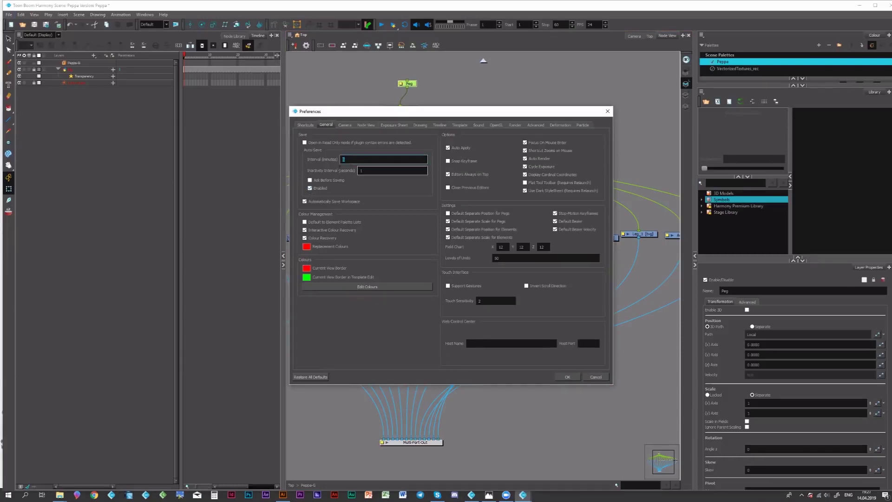
{"action": "type", "text": "2"}
{"action": "left_click", "coordinate": [574, 379]}
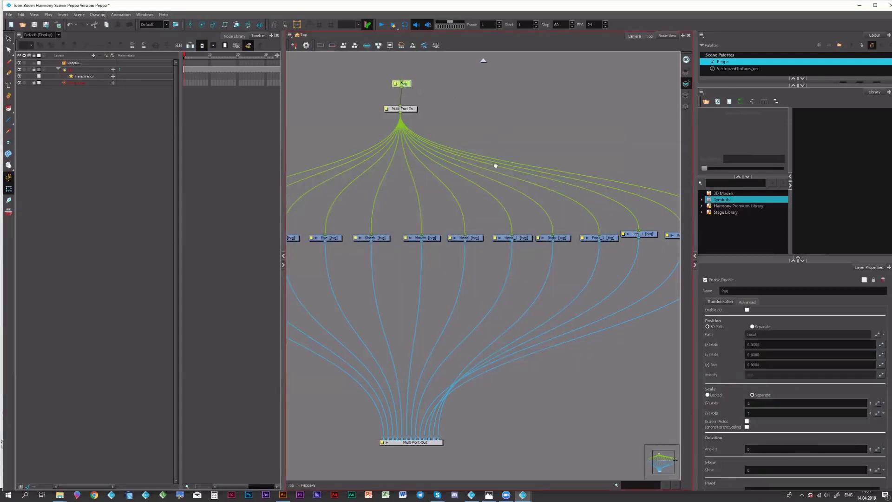
Step: Try to add parent pegs to the whole row of drawing nodes, and undo it
{"action": "left_click_drag", "start_coordinate": [455, 215], "coordinate": [507, 148]}
{"action": "left_click_drag", "start_coordinate": [486, 208], "coordinate": [475, 250]}
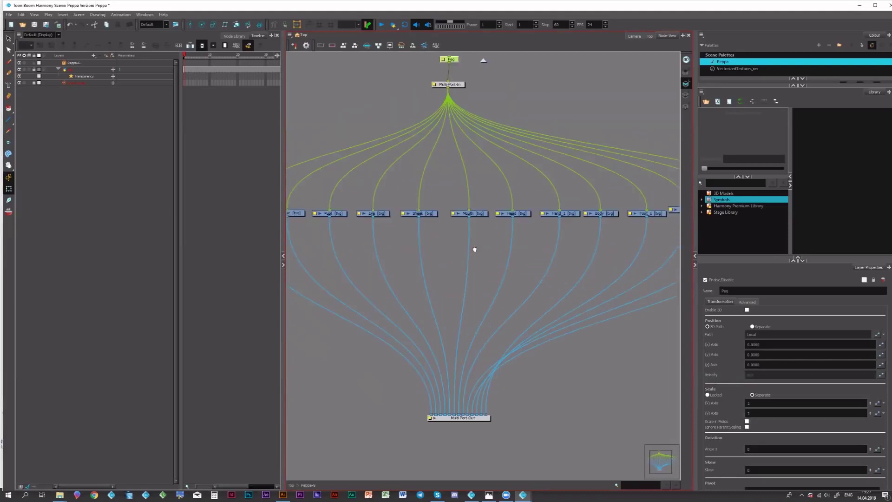
{"action": "scroll", "coordinate": [420, 252], "scroll_direction": "down", "scroll_amount": 5}
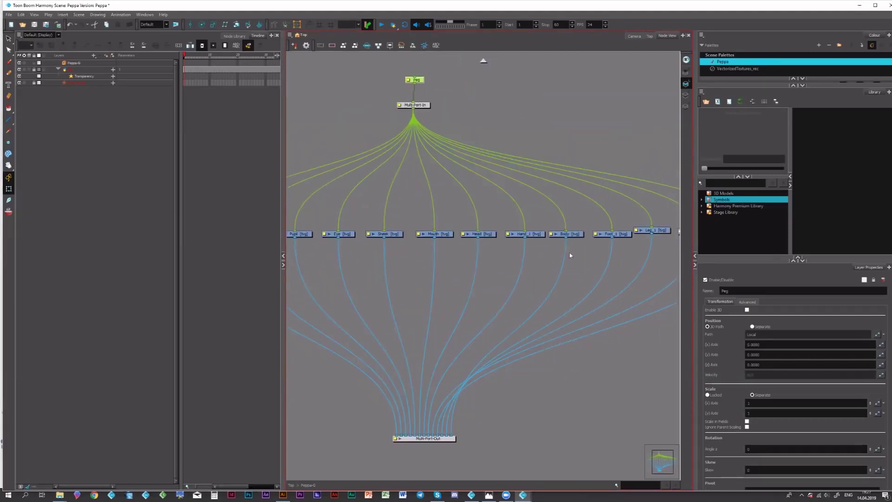
{"action": "left_click_drag", "start_coordinate": [584, 248], "coordinate": [586, 251]}
{"action": "mouse_move", "coordinate": [672, 239]}
{"action": "left_mouse_down"}
{"action": "mouse_move", "coordinate": [346, 240]}
{"action": "mouse_move", "coordinate": [292, 262]}
{"action": "left_mouse_up"}
{"action": "key", "text": "ctrl+p"}
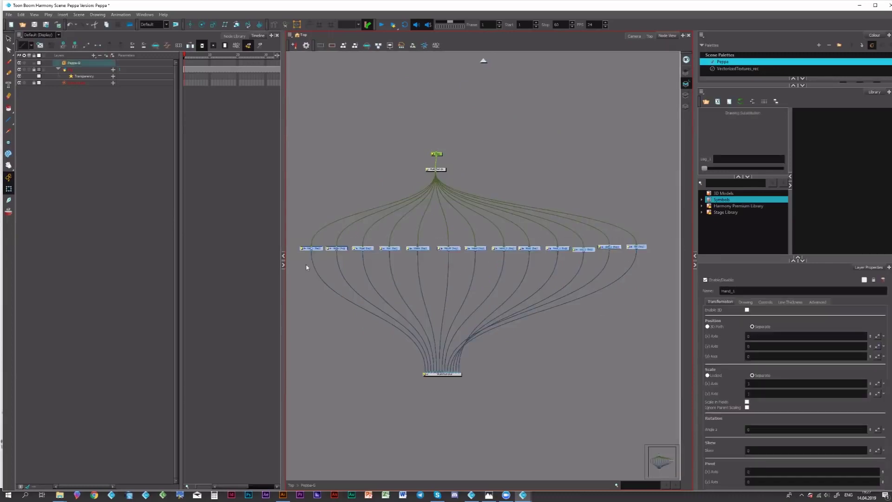
{"action": "key", "text": "ctrl+z"}
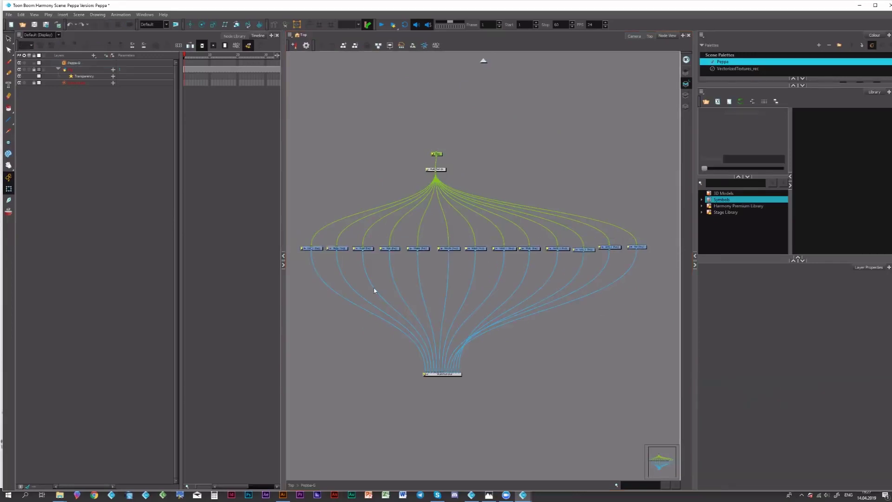
Step: Give every drawing node in the row its own parent peg with a -P name, and arrange the node network in order
{"action": "key", "text": "alt"}
{"action": "mouse_move", "coordinate": [656, 233]}
{"action": "left_mouse_down"}
{"action": "mouse_move", "coordinate": [393, 233]}
{"action": "mouse_move", "coordinate": [307, 265]}
{"action": "left_mouse_up"}
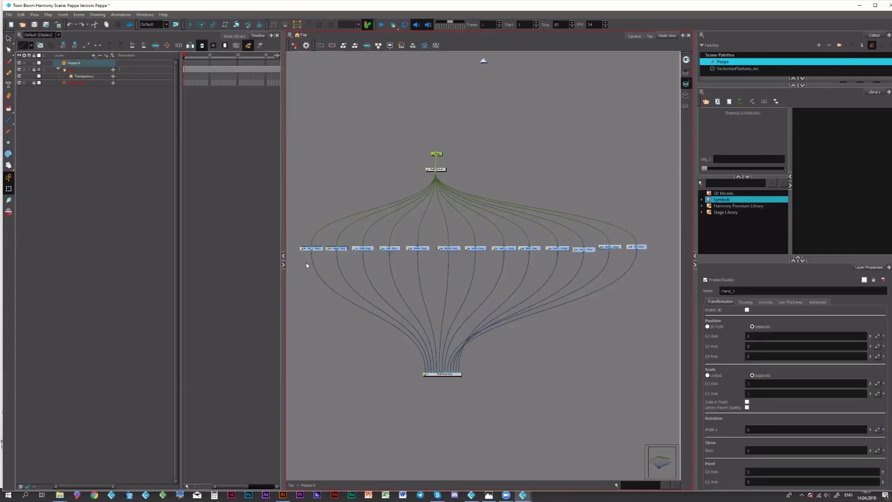
{"action": "key", "text": "ctrl+p"}
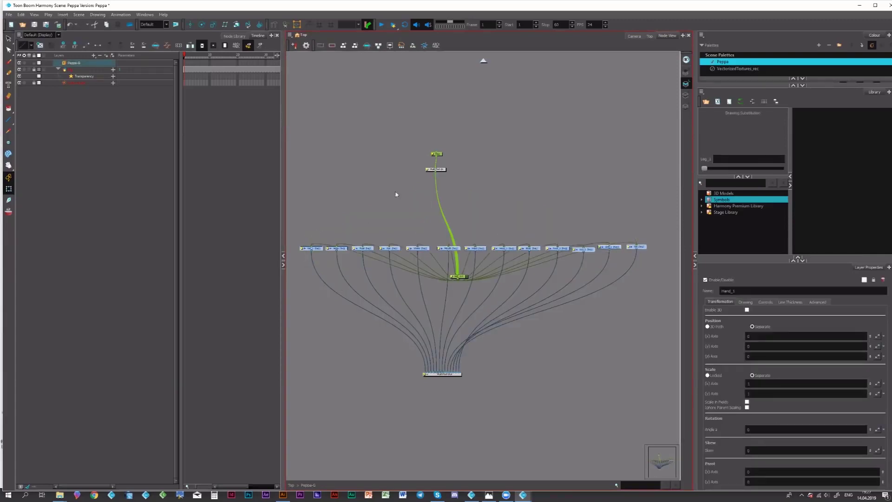
{"action": "left_click", "coordinate": [353, 46]}
{"action": "left_click", "coordinate": [439, 257]}
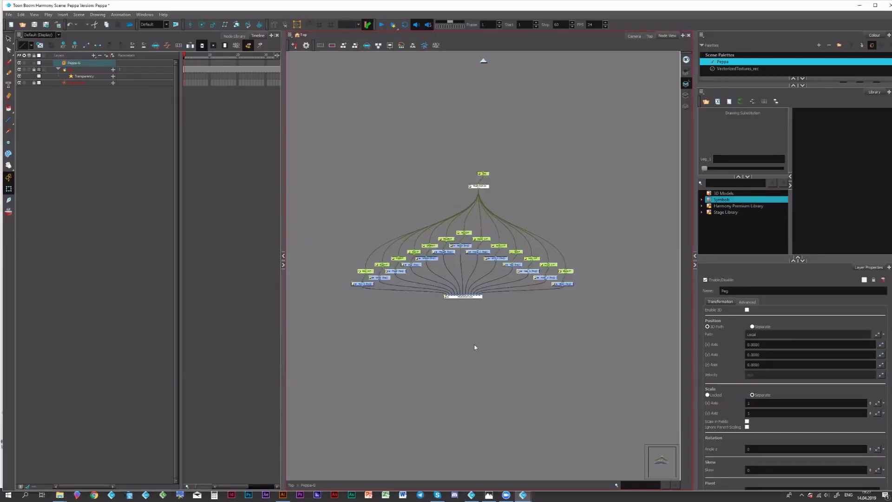
Step: Place Multi-Port-Out slightly lower beneath the drawing nodes and save the scene
{"action": "left_click", "coordinate": [465, 292]}
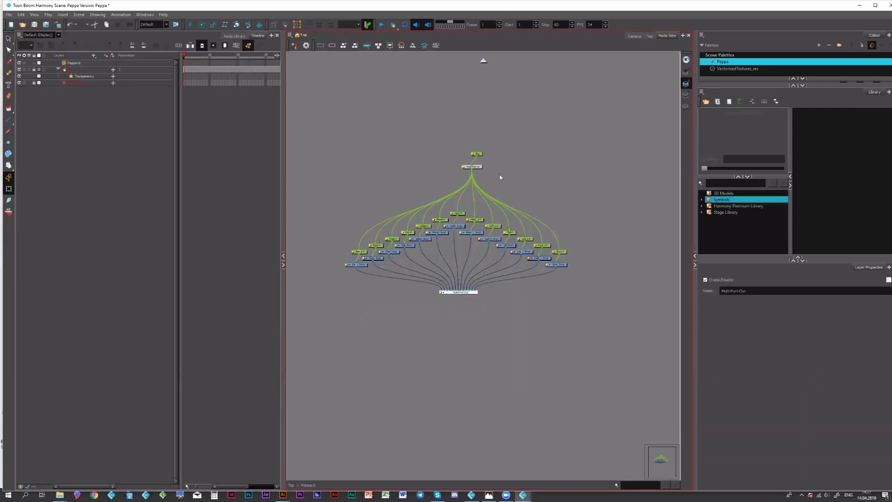
{"action": "key", "text": "ctrl+s"}
{"action": "left_click", "coordinate": [444, 332]}
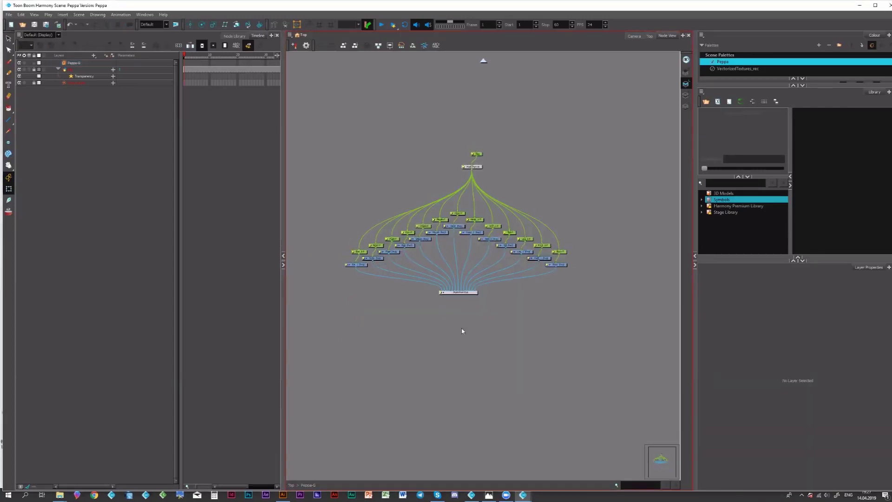
Step: Add a composite beside Multi-Port-Out and reroute the cables of the ear, nose, pupil and eye drawings into it
{"action": "key", "text": "ctrl+v"}
{"action": "left_click_drag", "start_coordinate": [459, 329], "coordinate": [427, 288]}
{"action": "scroll", "coordinate": [442, 296], "scroll_direction": "up", "scroll_amount": 2}
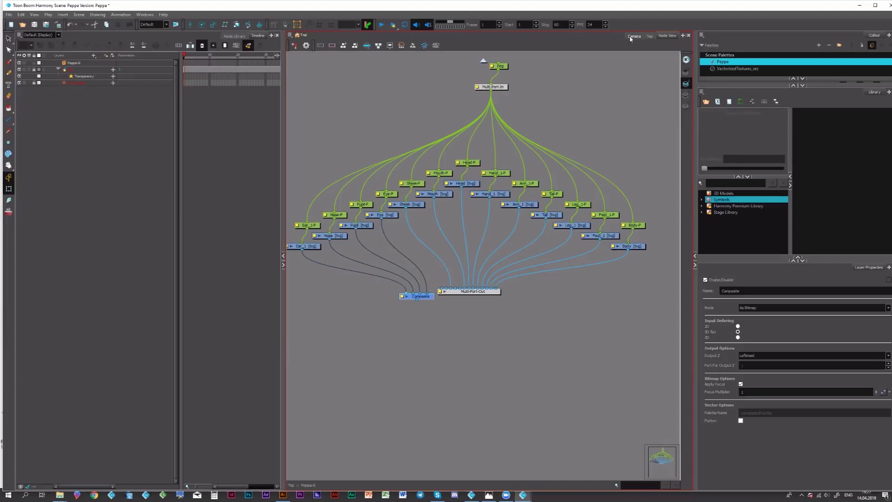
{"action": "left_click_drag", "start_coordinate": [447, 288], "coordinate": [427, 295]}
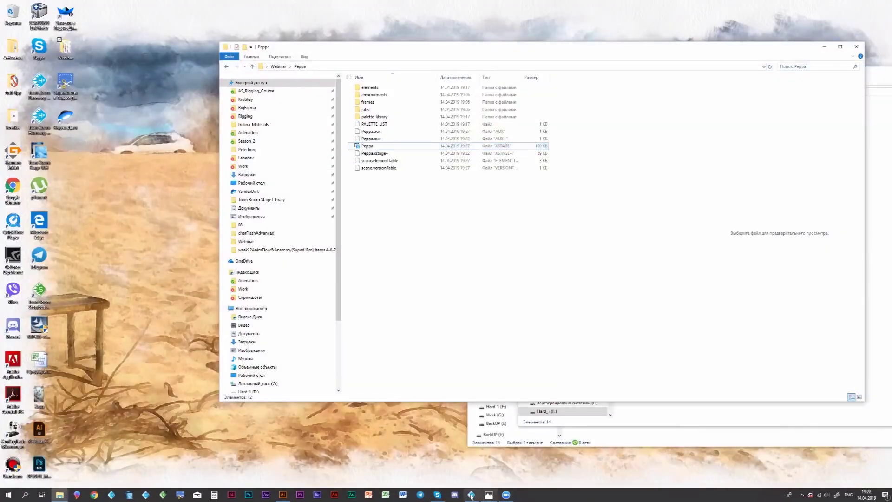
Step: Switch to the other Harmony window with the Maskot template and close it, discarding its changes
{"action": "left_click", "coordinate": [472, 495]}
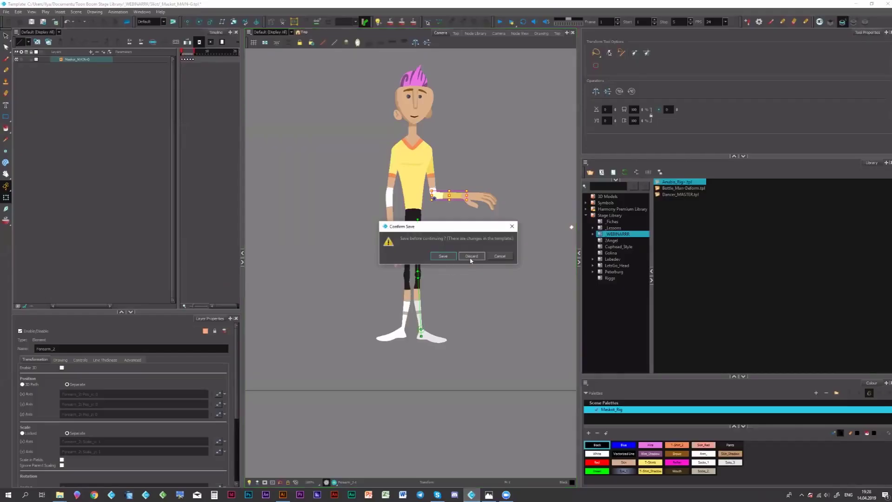
{"action": "left_click", "coordinate": [471, 260]}
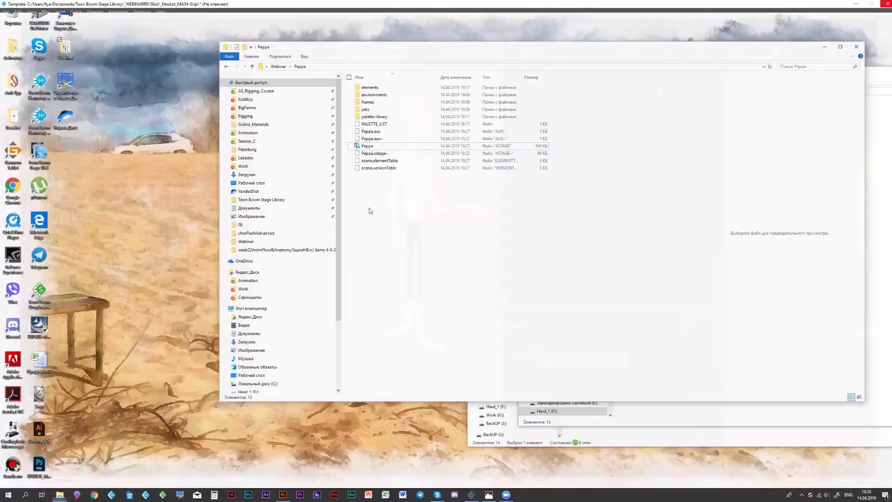
Step: Try to open the Peppa XSTAGE file from the project folder with Lanceur d'Application
{"action": "right_click", "coordinate": [397, 147]}
{"action": "left_click", "coordinate": [409, 170]}
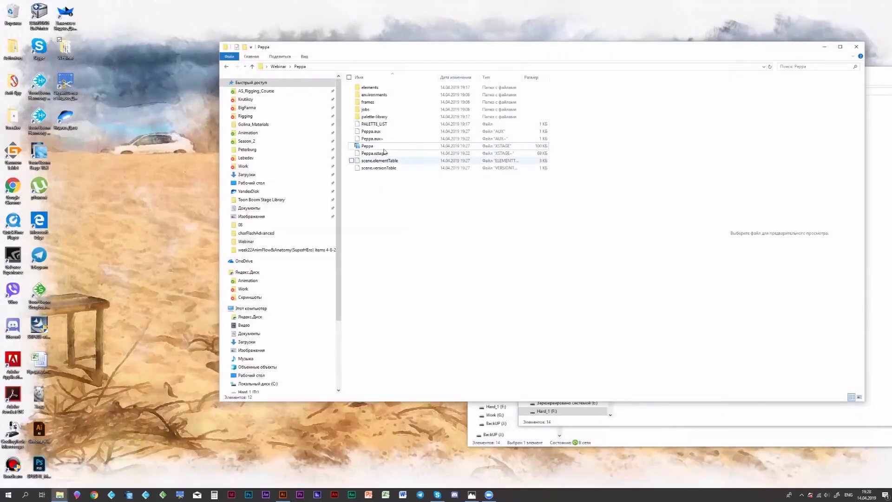
{"action": "right_click", "coordinate": [383, 149]}
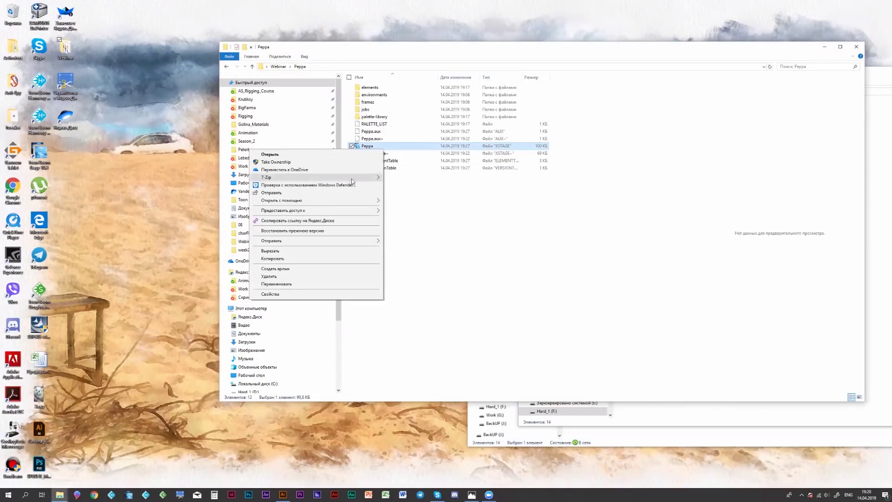
{"action": "mouse_move", "coordinate": [352, 181]}
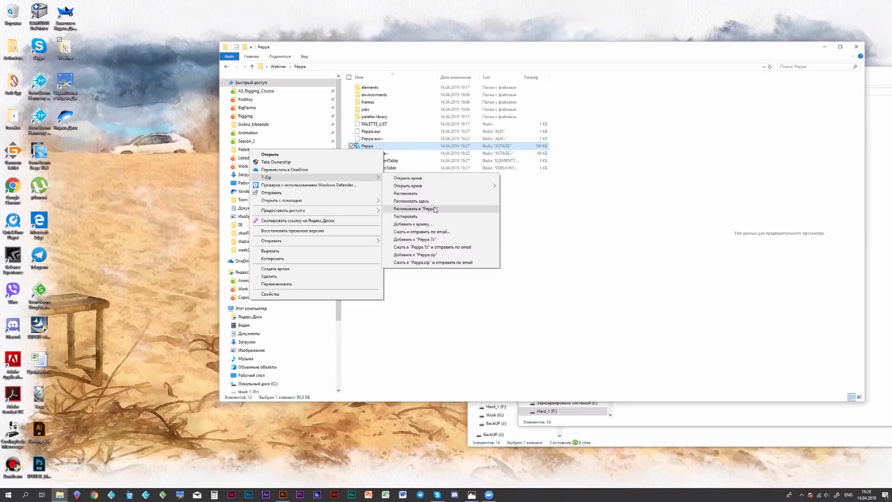
{"action": "mouse_move", "coordinate": [430, 185]}
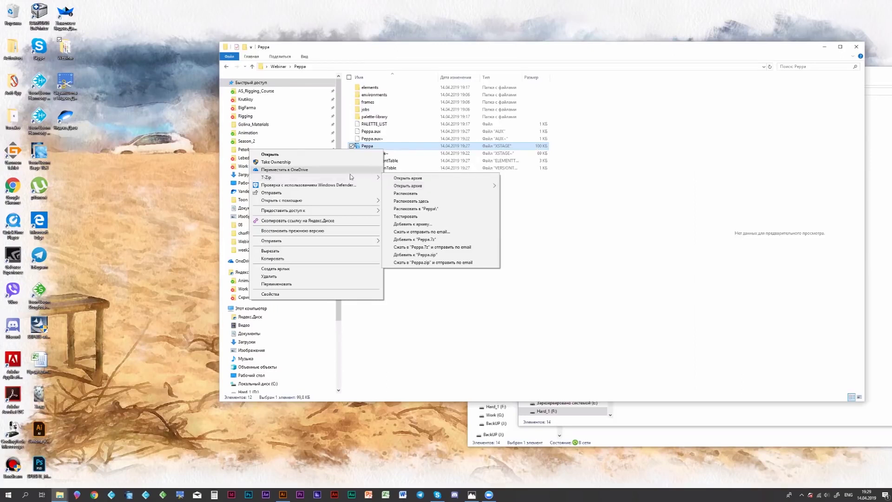
{"action": "mouse_move", "coordinate": [344, 202]}
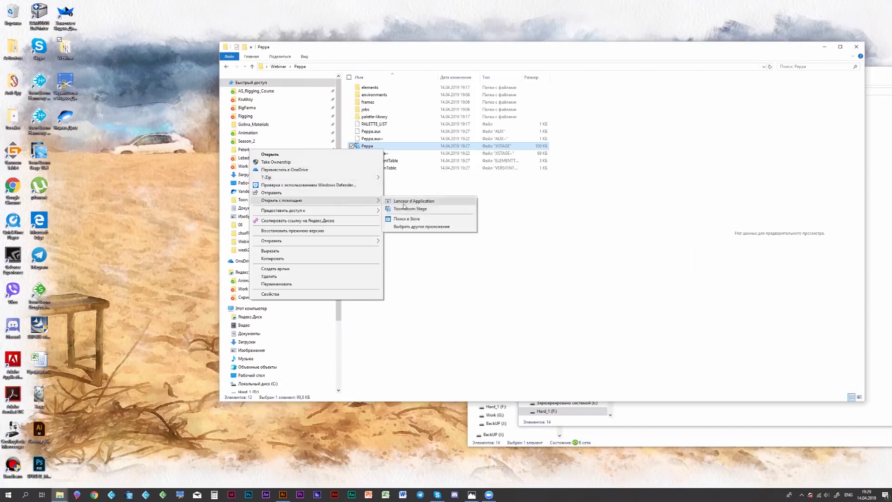
{"action": "left_click", "coordinate": [404, 206]}
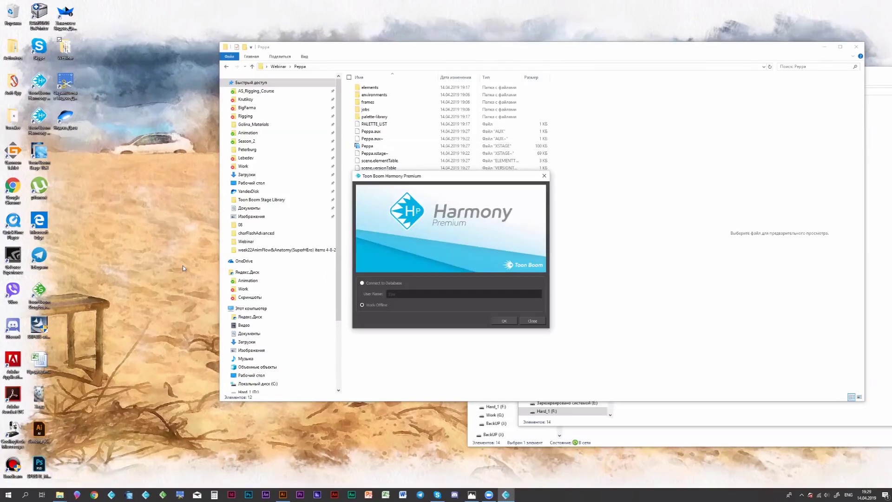
Step: Start Harmony Premium in offline mode and open the Peppa scene from the desktop's Webinar/Peppa folder
{"action": "left_click", "coordinate": [506, 321]}
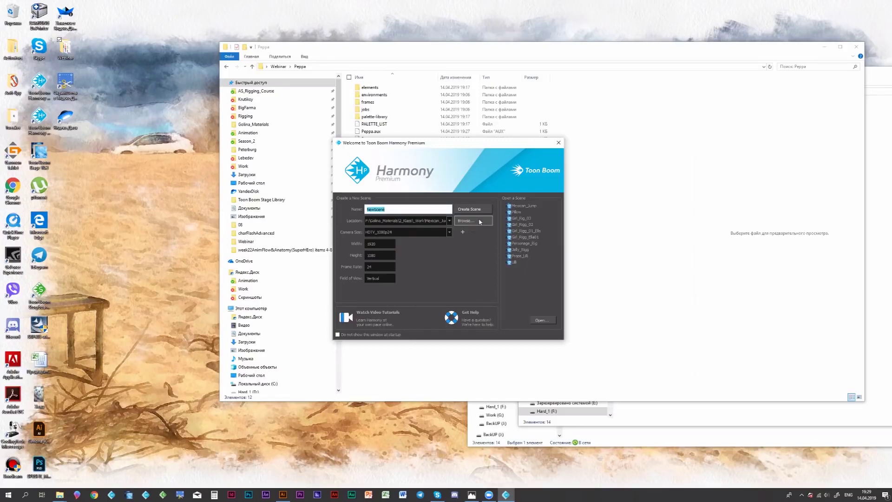
{"action": "left_click", "coordinate": [539, 319]}
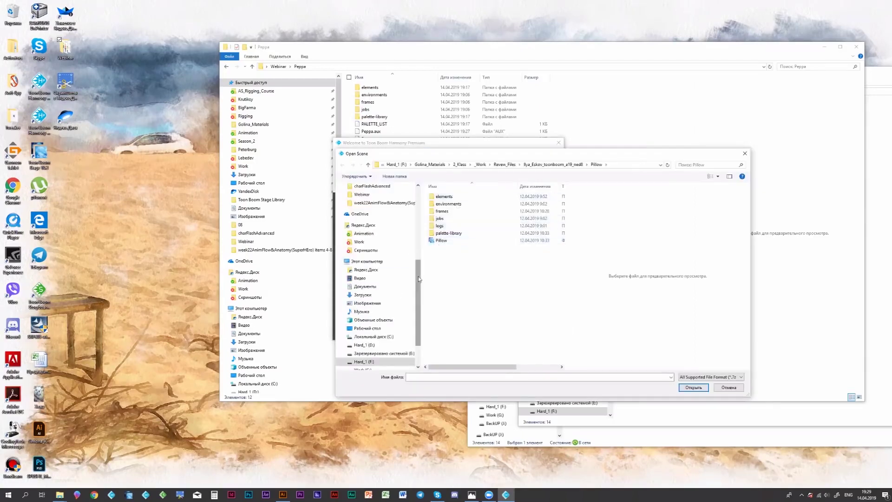
{"action": "scroll", "coordinate": [377, 283], "scroll_direction": "down", "scroll_amount": 1}
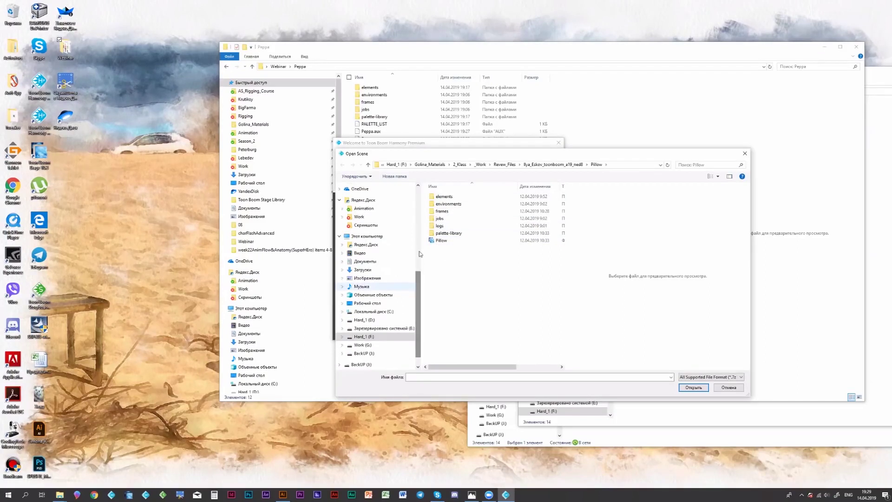
{"action": "scroll", "coordinate": [418, 227], "scroll_direction": "up", "scroll_amount": 4}
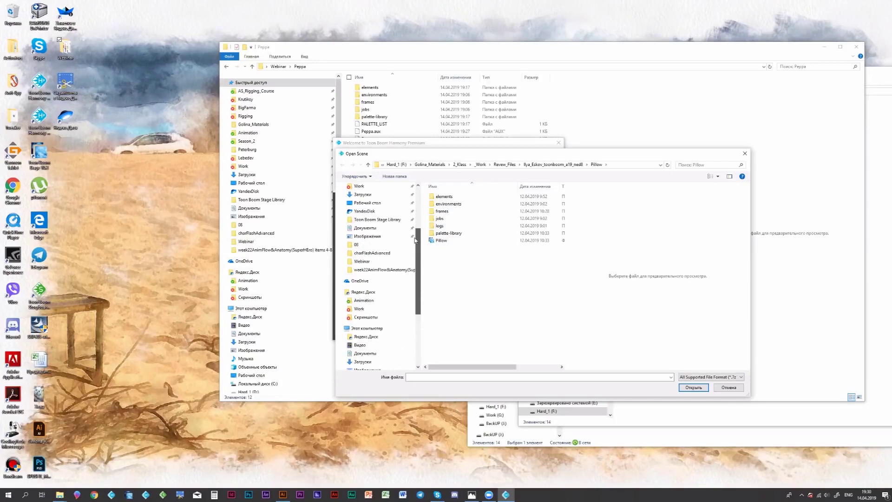
{"action": "left_click_drag", "start_coordinate": [415, 239], "coordinate": [415, 265]}
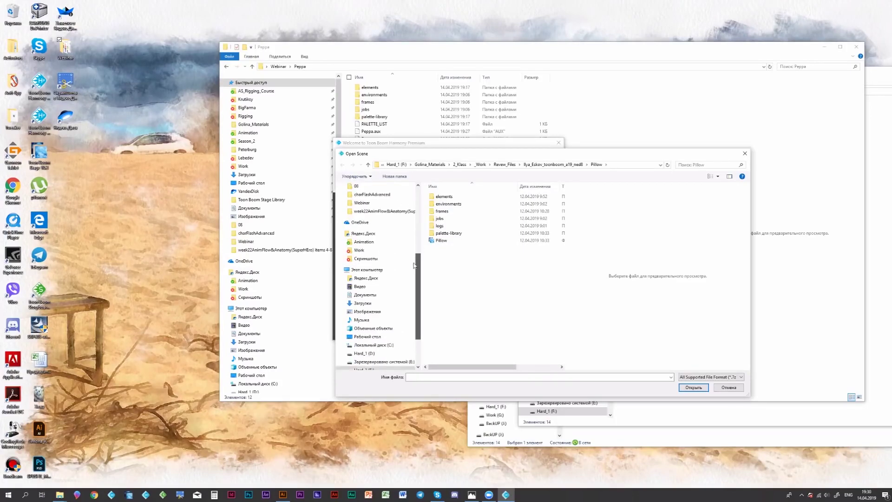
{"action": "left_click", "coordinate": [367, 337]}
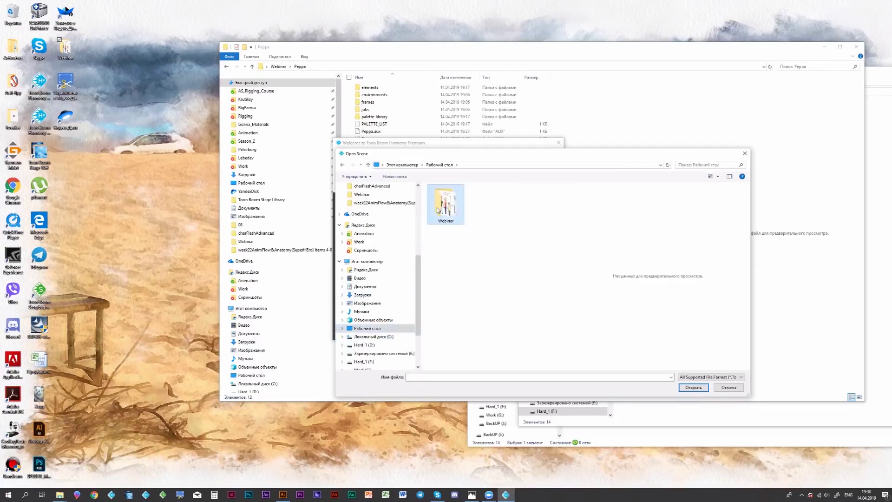
{"action": "double_click", "coordinate": [439, 210]}
{"action": "double_click", "coordinate": [499, 207]}
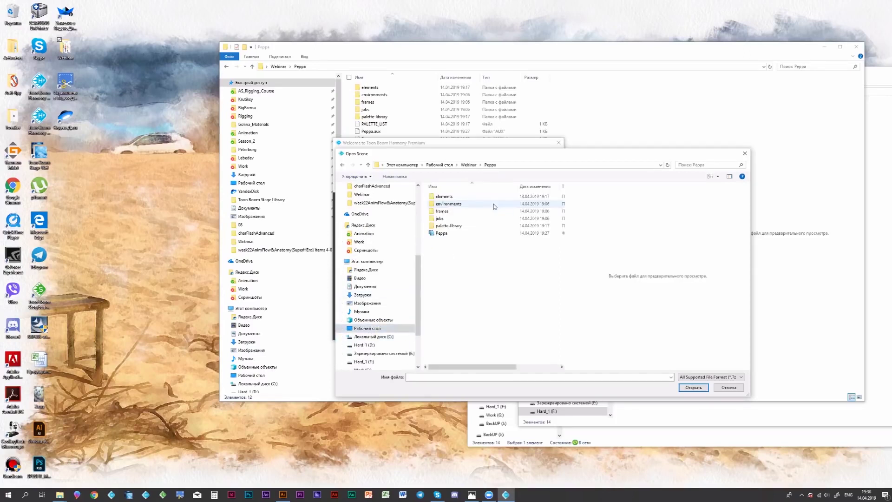
{"action": "left_click", "coordinate": [441, 233]}
{"action": "left_click", "coordinate": [701, 392]}
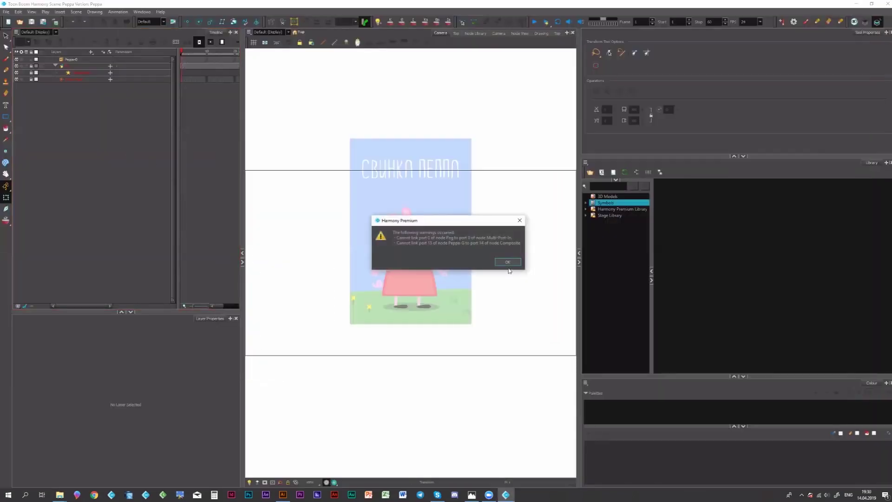
Step: Dismiss the scene-loading warnings and activate the Inverse Kinematics tool
{"action": "left_click", "coordinate": [507, 262]}
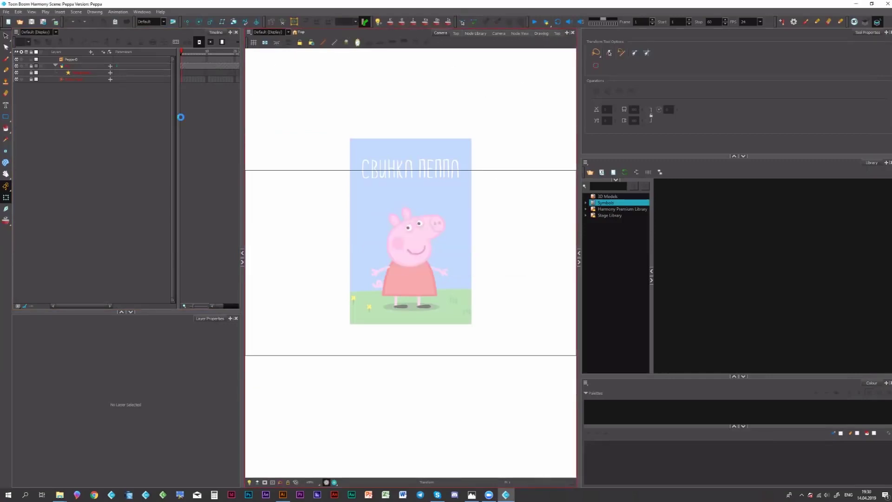
{"action": "left_click", "coordinate": [180, 114]}
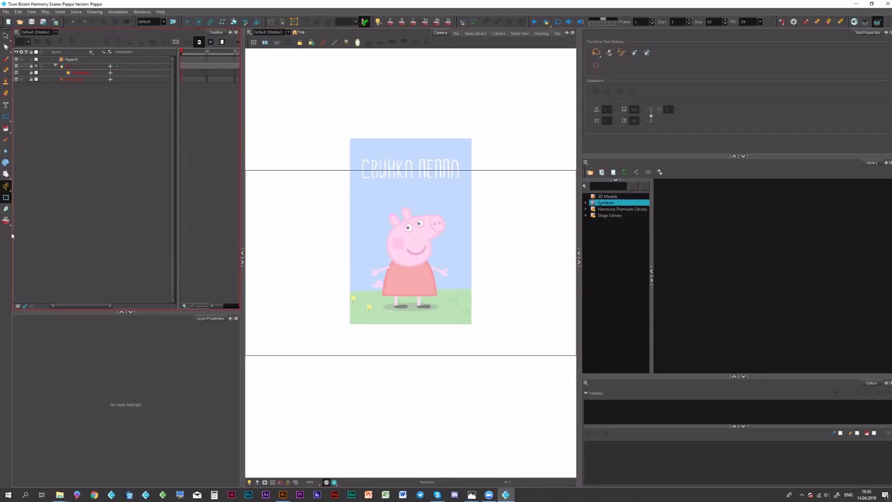
{"action": "left_click", "coordinate": [7, 209]}
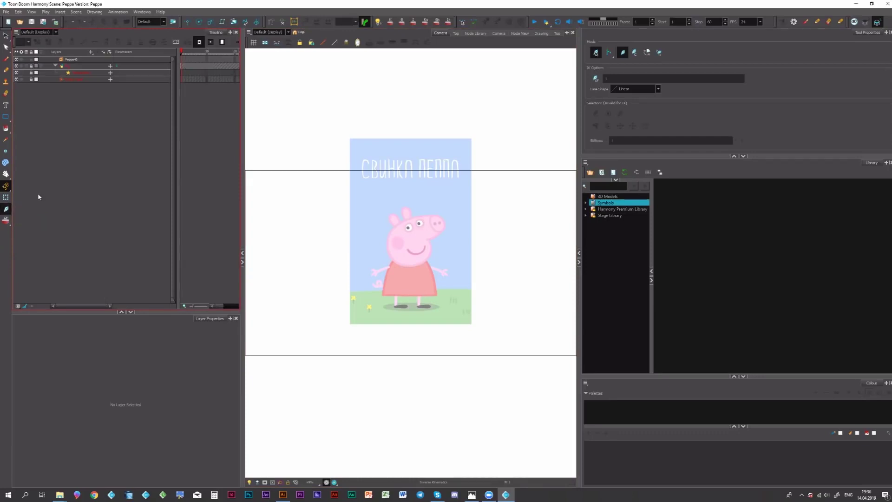
{"action": "left_click", "coordinate": [6, 210]}
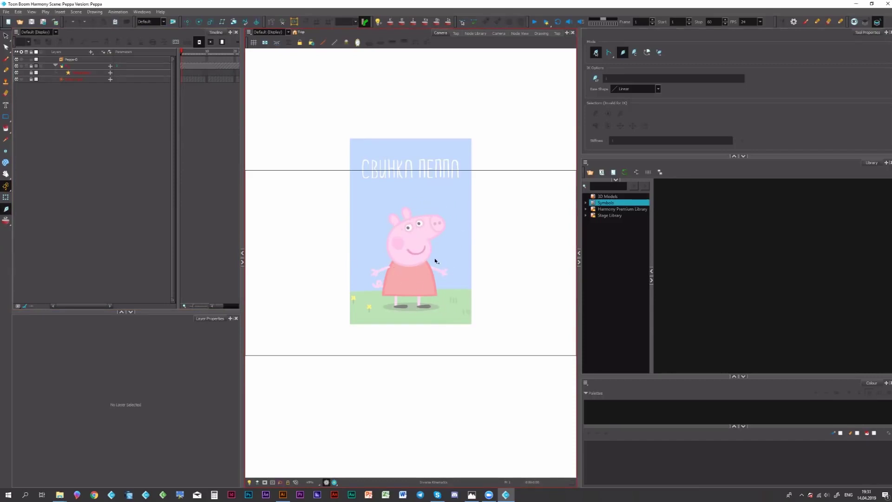
Step: Show the scene's node network and open the contents of the Peppa-G group
{"action": "left_click", "coordinate": [481, 33]}
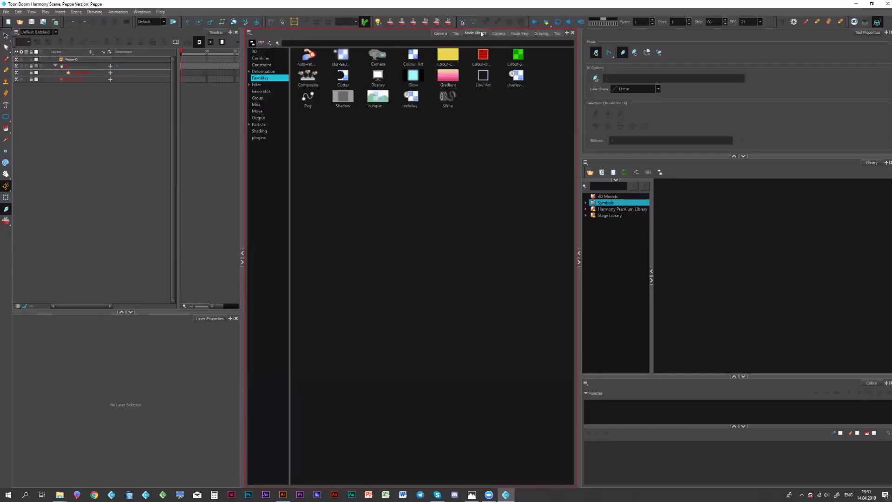
{"action": "left_click", "coordinate": [519, 33]}
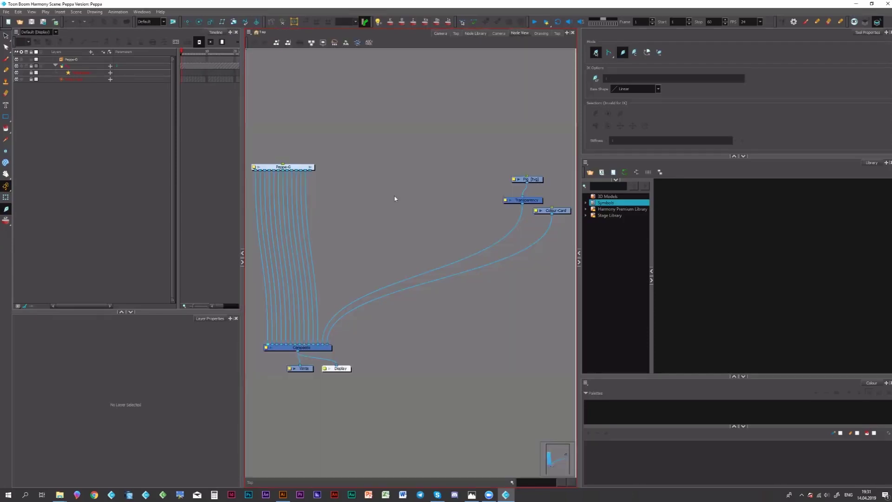
{"action": "left_click_drag", "start_coordinate": [452, 177], "coordinate": [555, 184]}
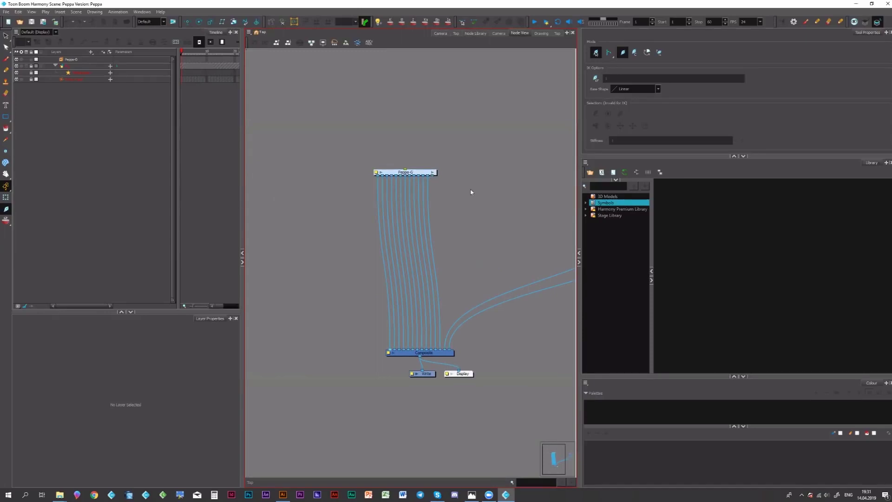
{"action": "left_click", "coordinate": [431, 174]}
{"action": "left_click", "coordinate": [368, 155]}
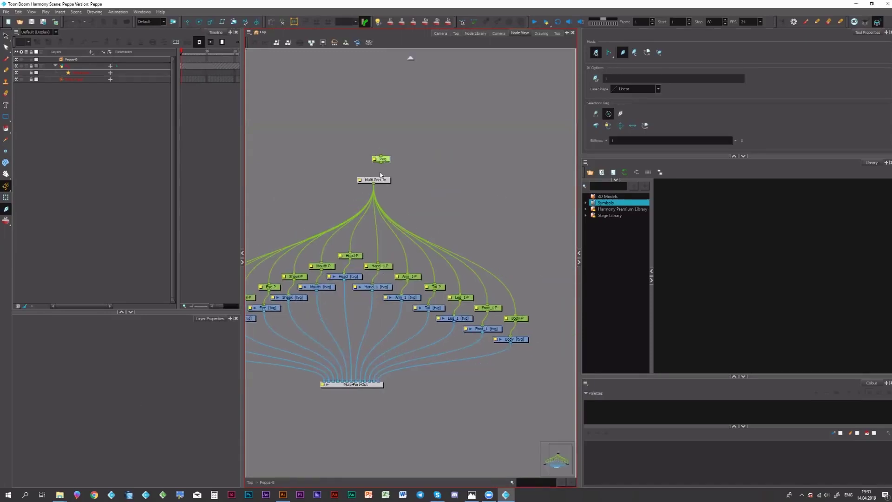
Step: Insert the master peg between Multi-Port-In and the individual part pegs, with Multi-Port-In placed above it
{"action": "mouse_move", "coordinate": [374, 178]}
{"action": "left_mouse_down"}
{"action": "mouse_move", "coordinate": [369, 157]}
{"action": "mouse_move", "coordinate": [415, 173]}
{"action": "mouse_move", "coordinate": [386, 173]}
{"action": "left_mouse_up"}
{"action": "left_click", "coordinate": [431, 180]}
{"action": "key", "text": "Delete"}
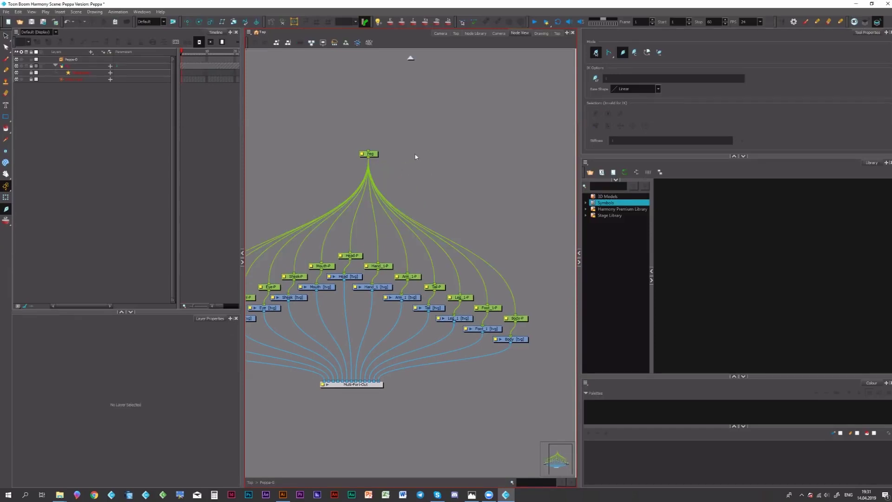
{"action": "key", "text": "ctrl+z"}
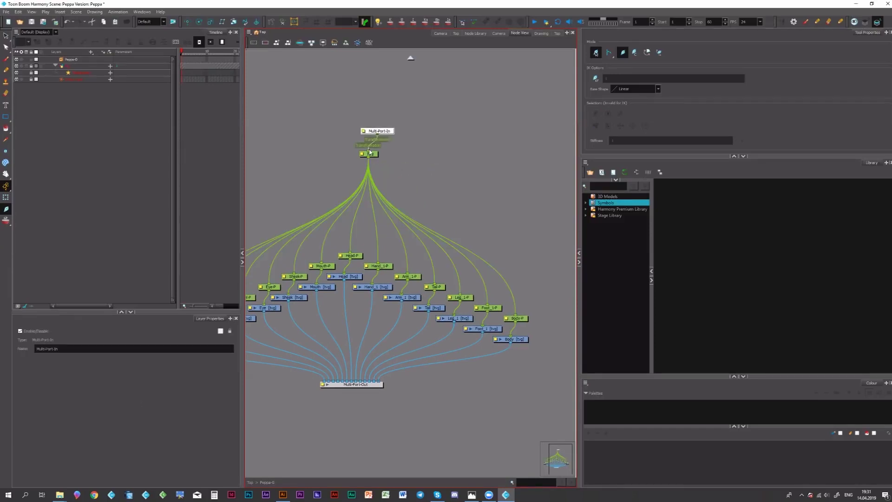
Step: Move the Multi-Port-Out node further down to leave more room beneath the drawing nodes
{"action": "left_click_drag", "start_coordinate": [402, 391], "coordinate": [418, 298]}
{"action": "left_click_drag", "start_coordinate": [343, 305], "coordinate": [416, 331]}
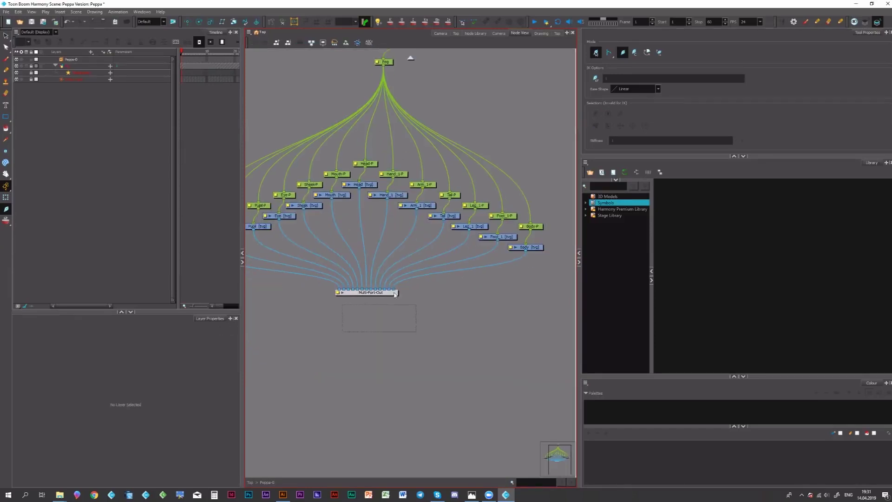
{"action": "left_click_drag", "start_coordinate": [394, 294], "coordinate": [428, 356]}
{"action": "left_click_drag", "start_coordinate": [429, 255], "coordinate": [442, 260]}
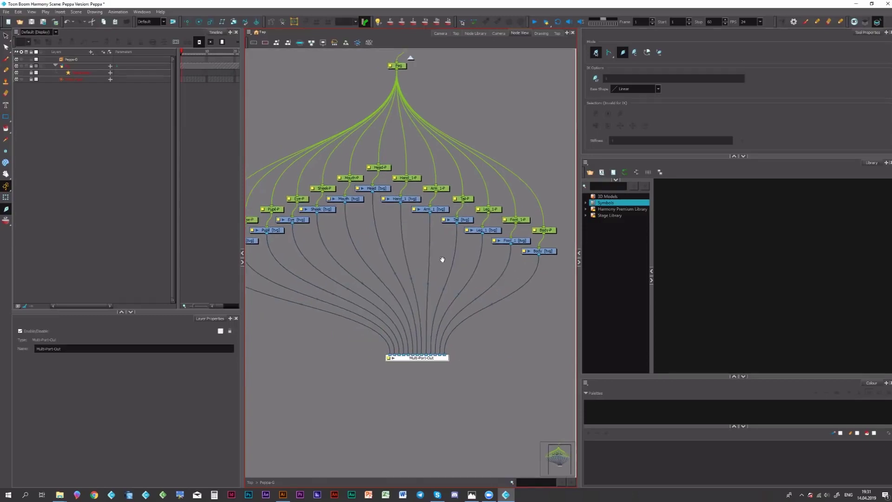
{"action": "left_click_drag", "start_coordinate": [378, 210], "coordinate": [456, 232]}
{"action": "key", "text": "1"}
{"action": "key", "text": "1"}
{"action": "key", "text": "1"}
{"action": "key", "text": "1"}
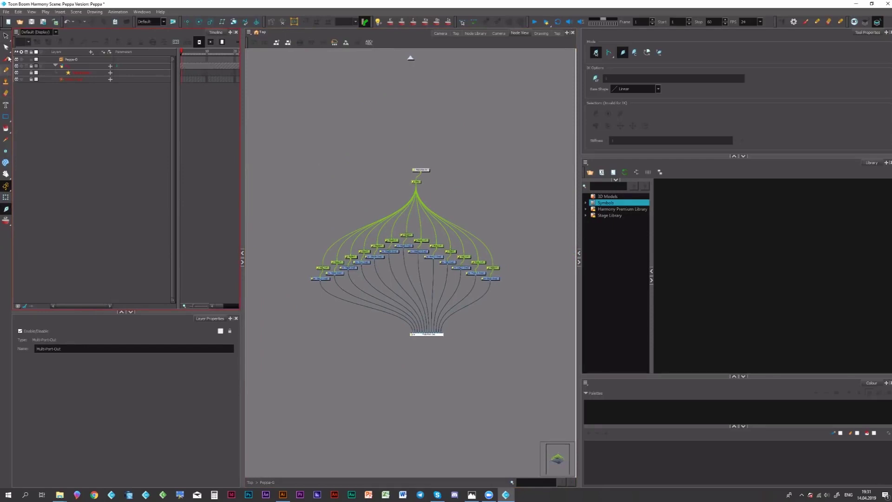
Step: Activate the Select tool and reposition the Multi-Port-Out node lower, roughly in line beneath the master peg
{"action": "left_click", "coordinate": [6, 36]}
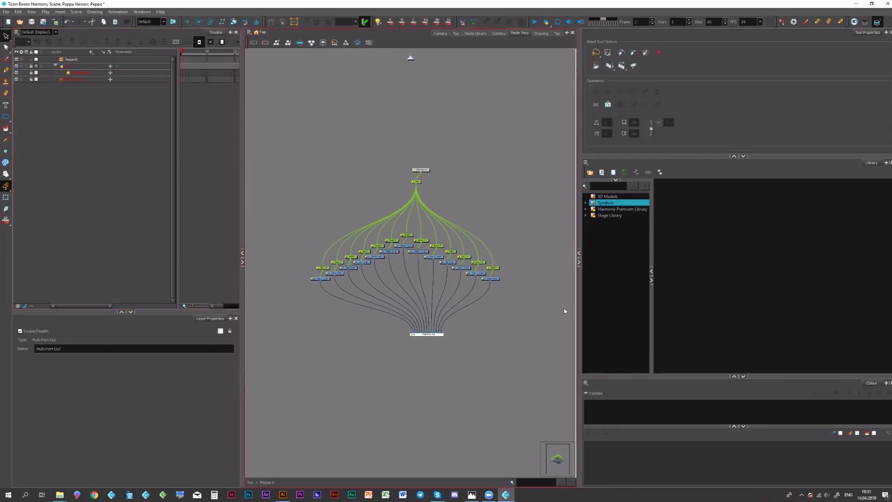
{"action": "left_click_drag", "start_coordinate": [522, 231], "coordinate": [309, 305]}
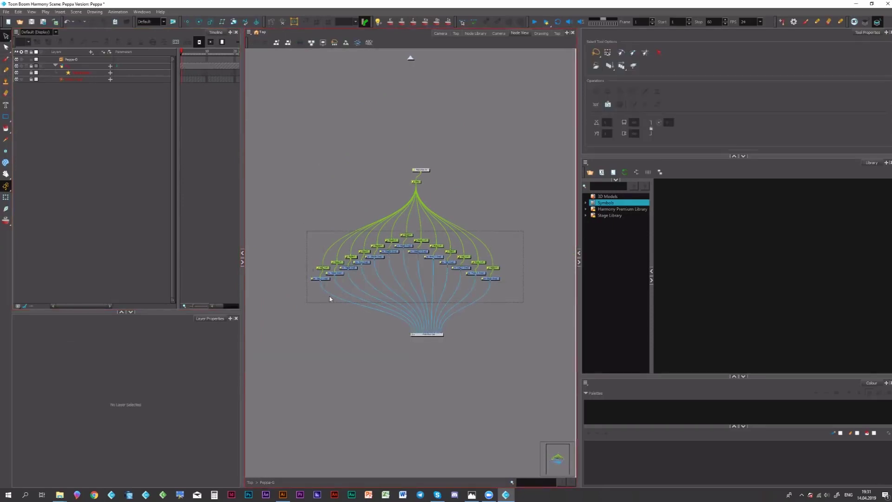
{"action": "left_click", "coordinate": [455, 305]}
{"action": "scroll", "coordinate": [420, 358], "scroll_direction": "up", "scroll_amount": 2}
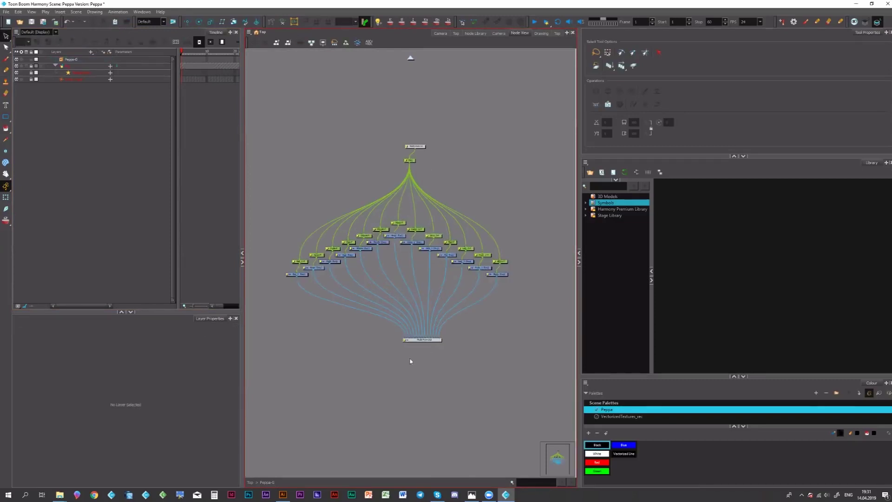
{"action": "left_click_drag", "start_coordinate": [426, 347], "coordinate": [407, 365]}
{"action": "left_click", "coordinate": [378, 253]}
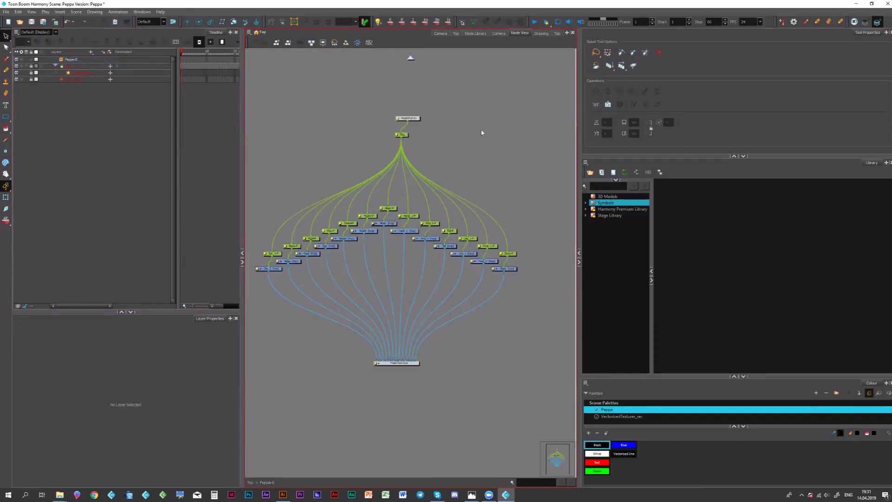
{"action": "left_click_drag", "start_coordinate": [418, 142], "coordinate": [466, 160]}
{"action": "mouse_move", "coordinate": [484, 119]}
{"action": "left_mouse_down"}
{"action": "mouse_move", "coordinate": [443, 146]}
{"action": "mouse_move", "coordinate": [449, 151]}
{"action": "left_mouse_up"}
Step: Space out the ear, nose and pupil drawings with their pegs and nudge Multi-Port-Out slightly lower
{"action": "left_click_drag", "start_coordinate": [292, 237], "coordinate": [292, 273]}
{"action": "left_click_drag", "start_coordinate": [294, 272], "coordinate": [319, 255]}
{"action": "left_click", "coordinate": [320, 266]}
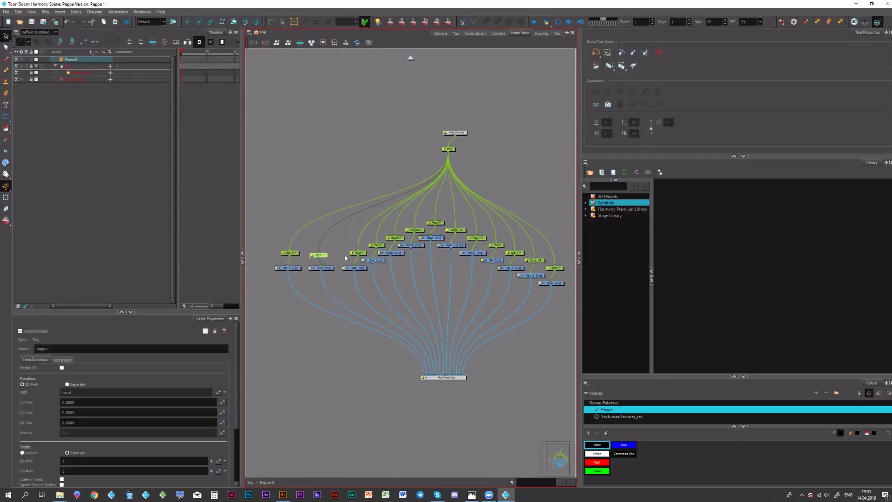
{"action": "left_click_drag", "start_coordinate": [448, 278], "coordinate": [443, 258]}
{"action": "left_click_drag", "start_coordinate": [455, 355], "coordinate": [455, 361]}
{"action": "left_click_drag", "start_coordinate": [406, 277], "coordinate": [418, 334]}
{"action": "left_click_drag", "start_coordinate": [416, 263], "coordinate": [420, 261]}
{"action": "scroll", "coordinate": [441, 221], "scroll_direction": "up", "scroll_amount": 2}
{"action": "left_click_drag", "start_coordinate": [358, 335], "coordinate": [354, 248]}
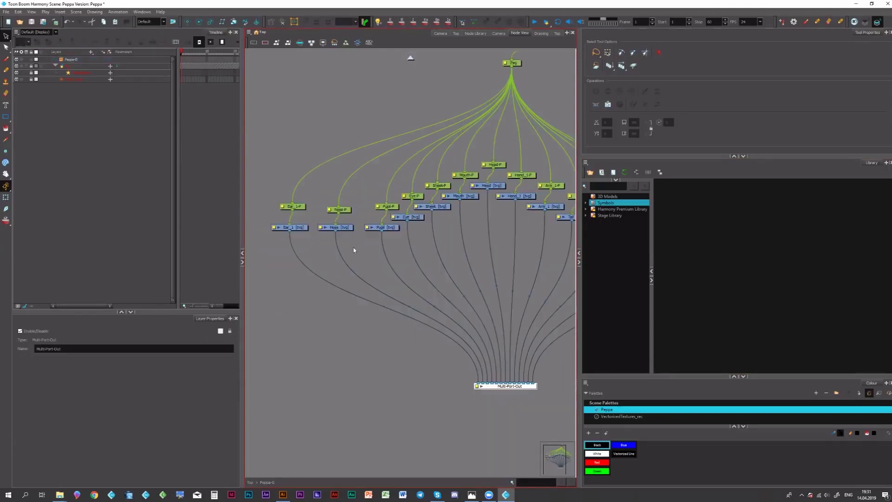
Step: Check the character in the Camera view, return to the Peppa-G node network and save the scene
{"action": "left_click", "coordinate": [443, 35]}
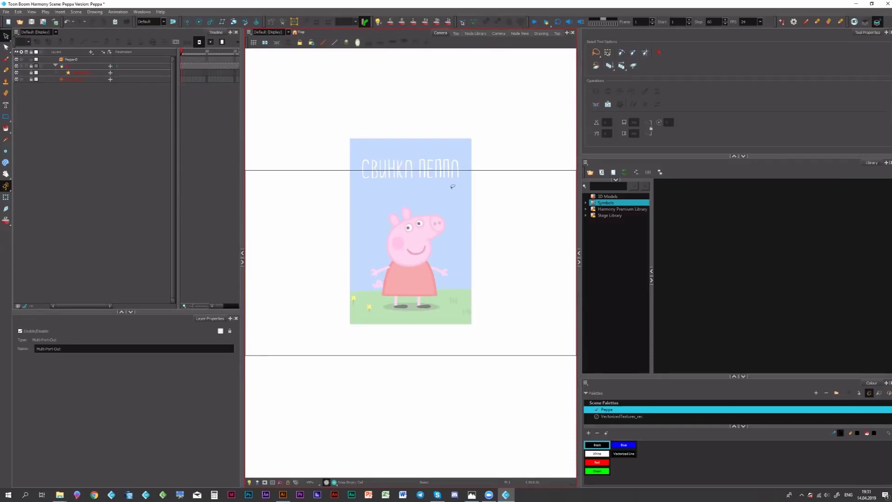
{"action": "left_click", "coordinate": [475, 34]}
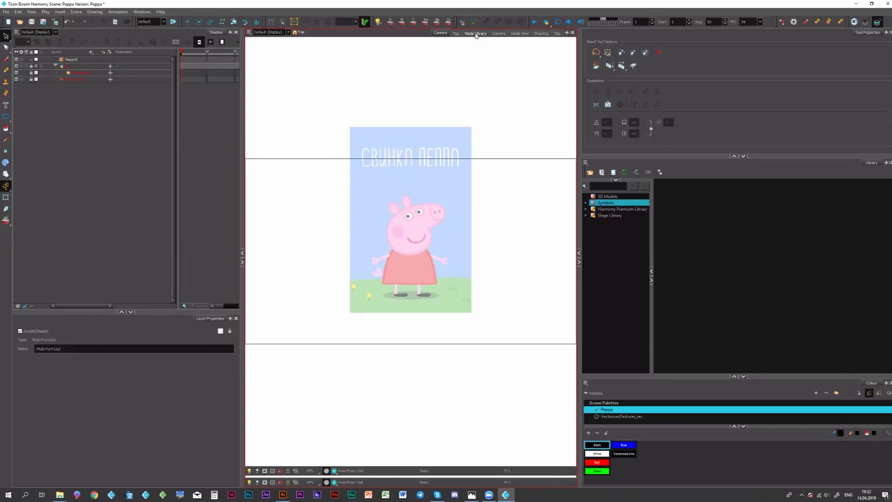
{"action": "left_click", "coordinate": [519, 33]}
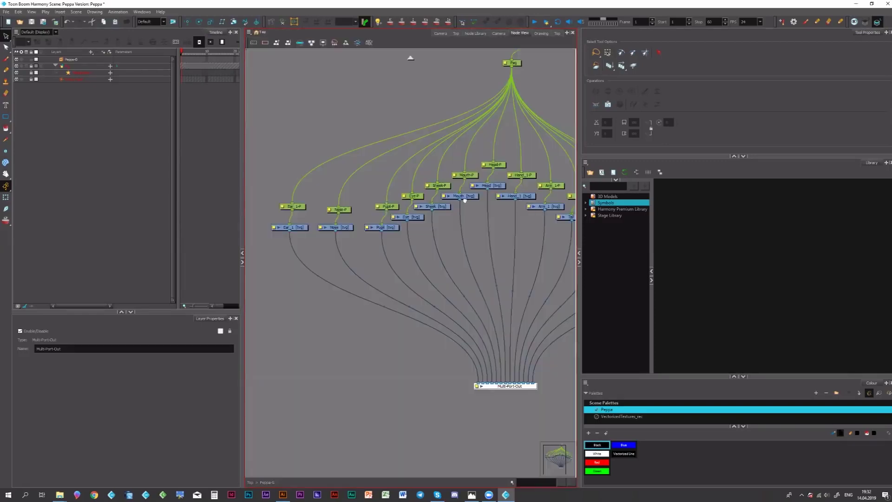
{"action": "left_click_drag", "start_coordinate": [446, 206], "coordinate": [379, 202]}
{"action": "left_click_drag", "start_coordinate": [483, 263], "coordinate": [506, 253]}
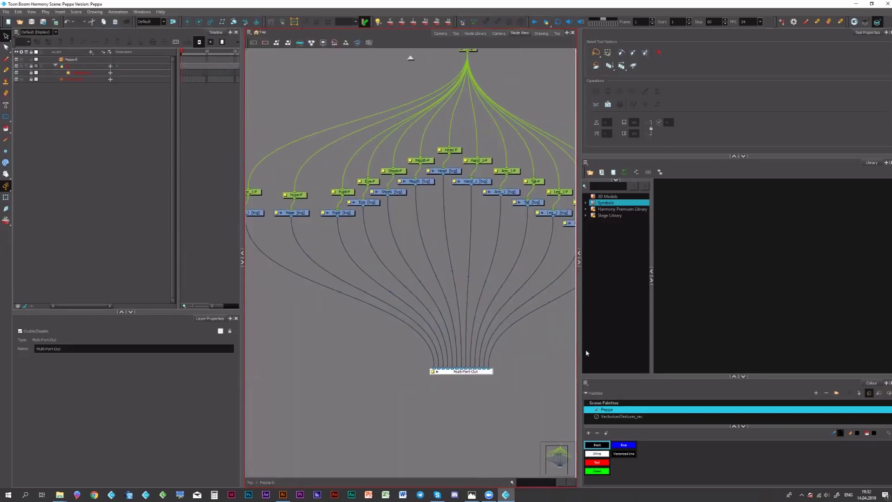
{"action": "key", "text": "ctrl+s"}
Step: Widen the Node View and add a composite near Multi-Port-Out, moving it up beside that node
{"action": "left_click_drag", "start_coordinate": [578, 338], "coordinate": [693, 344]}
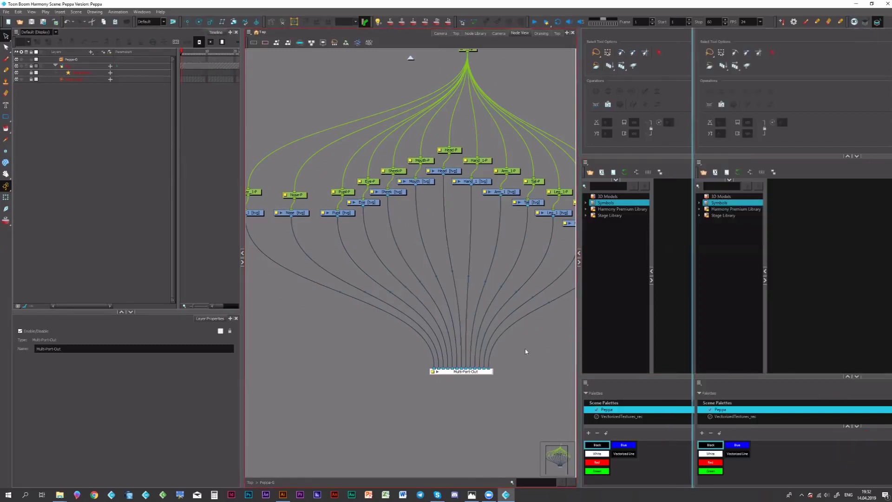
{"action": "left_click_drag", "start_coordinate": [585, 389], "coordinate": [533, 360]}
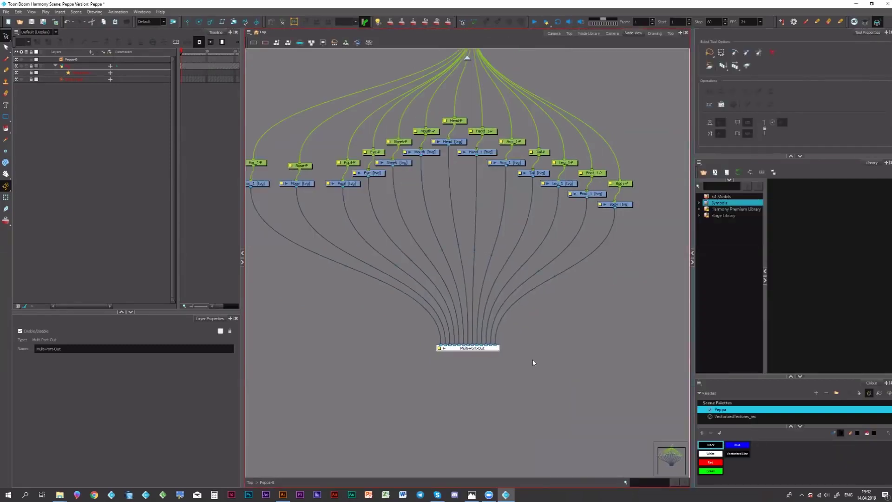
{"action": "key", "text": "ctrl+h"}
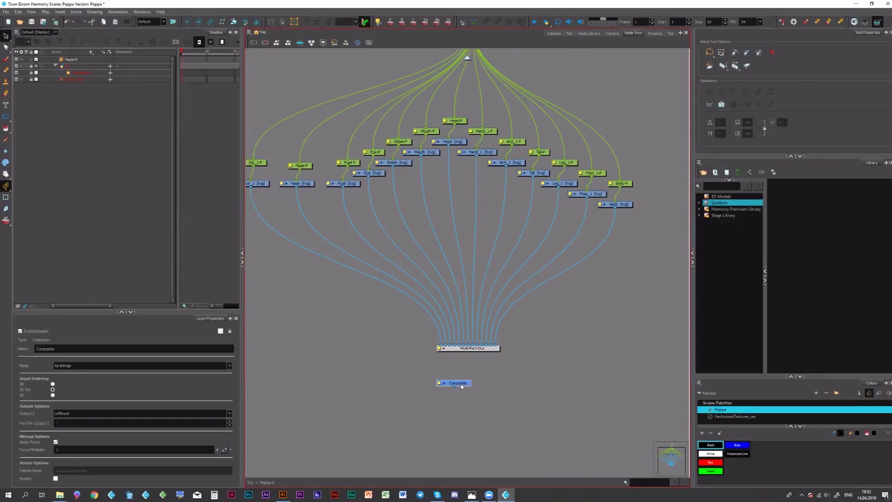
{"action": "left_click_drag", "start_coordinate": [459, 382], "coordinate": [427, 331]}
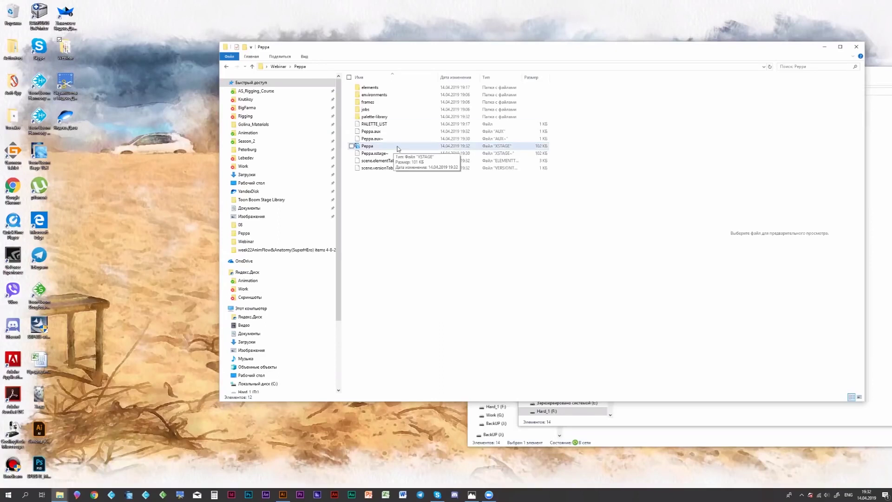
Step: Reopen the Peppa XSTAGE scene from the Webinar/Peppa project folder, choosing the program to open it with
{"action": "right_click", "coordinate": [413, 145]}
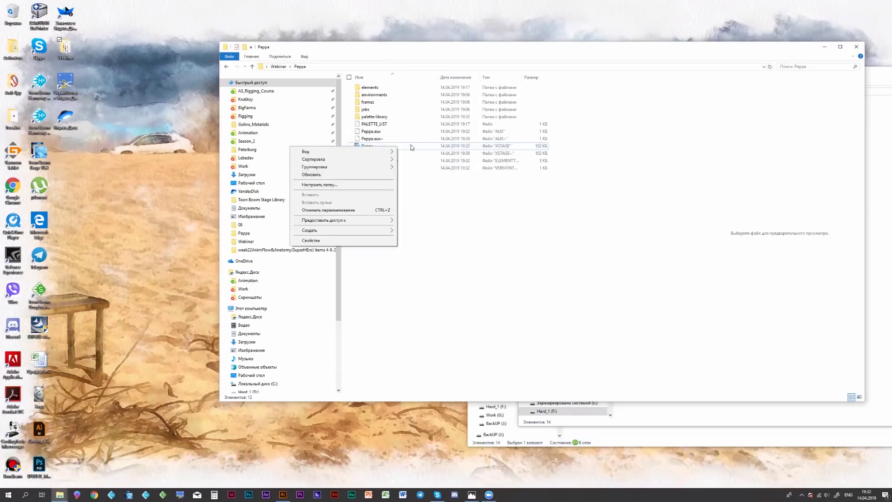
{"action": "left_click", "coordinate": [475, 237]}
{"action": "right_click", "coordinate": [393, 149]}
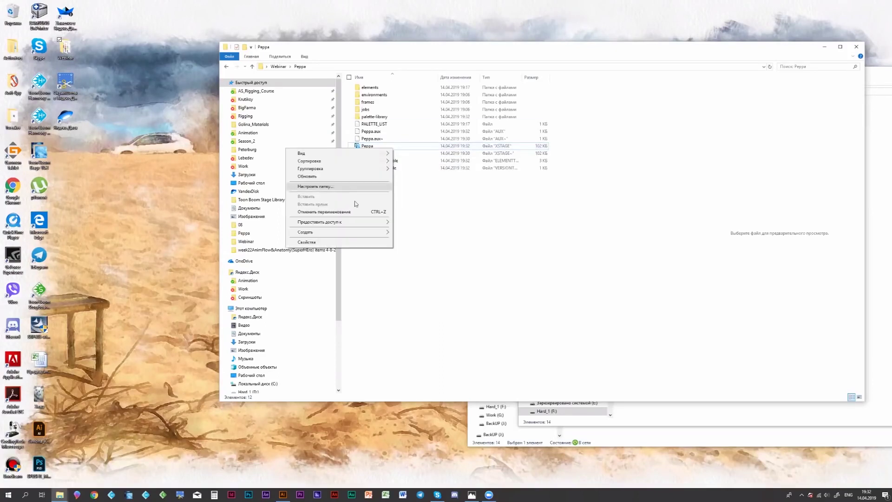
{"action": "left_click", "coordinate": [395, 147]}
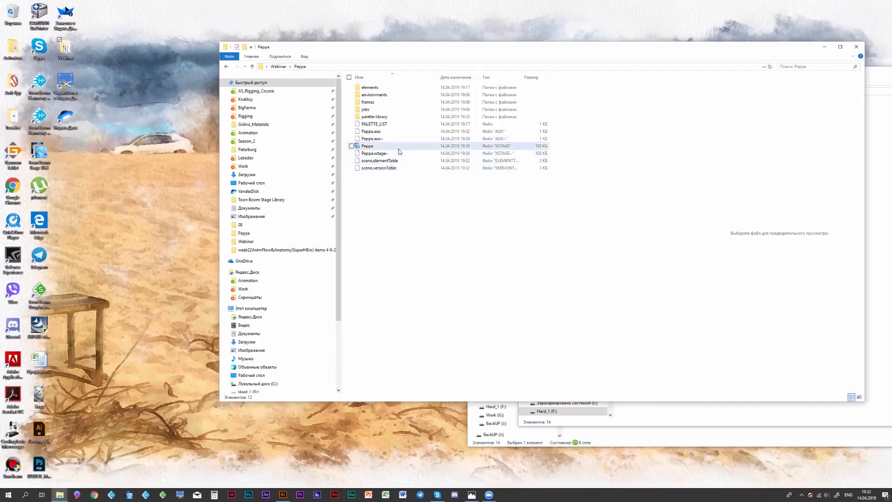
{"action": "right_click", "coordinate": [352, 147]}
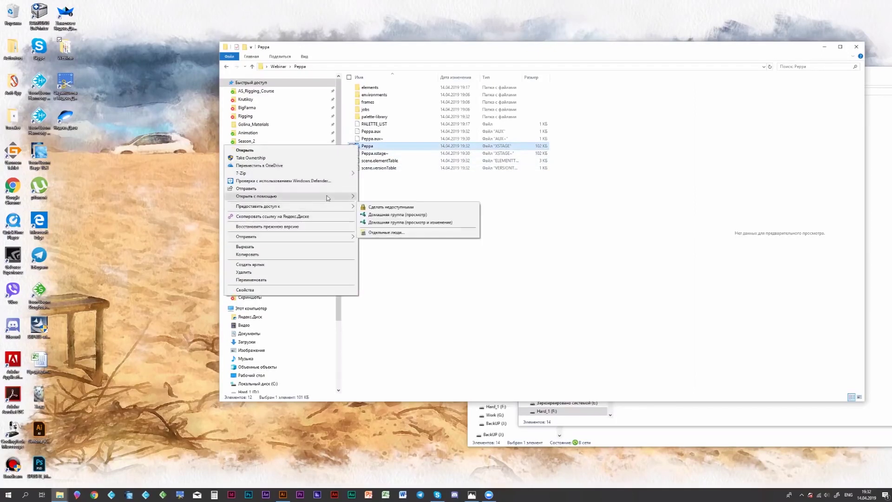
{"action": "left_click", "coordinate": [396, 198]}
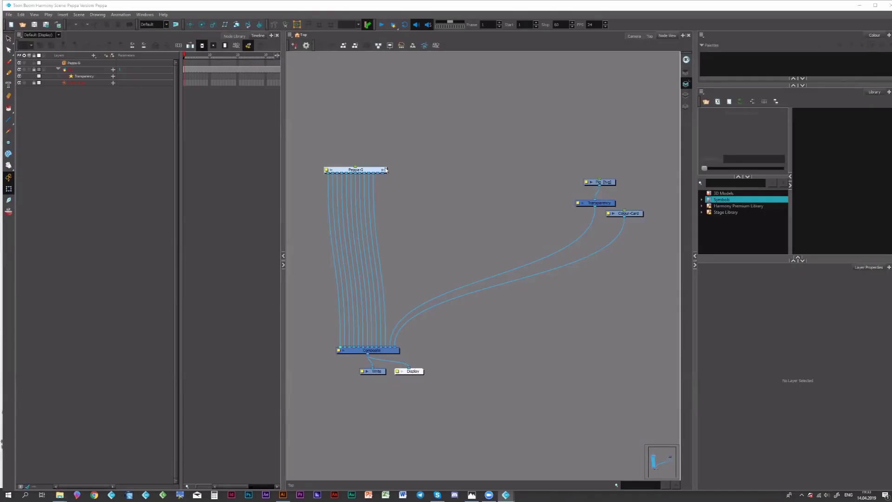
Step: Open the Peppa-G group and move the Multi-Port-Out node so it sits centred and lower beneath the drawings
{"action": "left_click", "coordinate": [385, 169]}
{"action": "key", "text": "ctrl+e"}
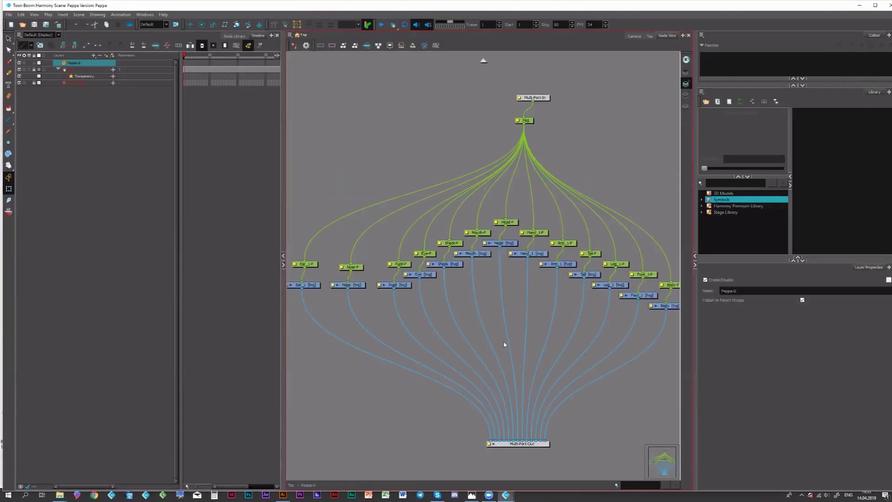
{"action": "left_click_drag", "start_coordinate": [535, 464], "coordinate": [476, 365]}
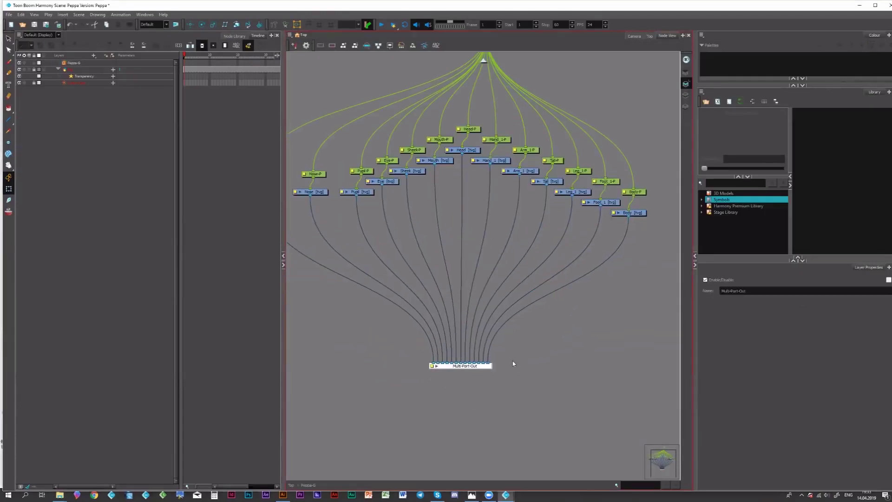
{"action": "left_click", "coordinate": [516, 343]}
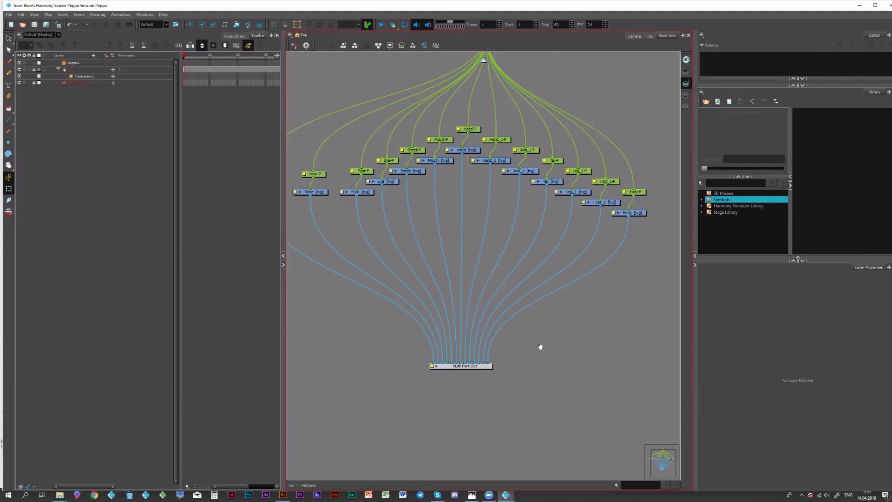
Step: Spread the Ear_1, Nose, Pupil and Eye drawings with their pegs into one row at the network's left end
{"action": "left_click_drag", "start_coordinate": [494, 309], "coordinate": [537, 326]}
{"action": "left_click_drag", "start_coordinate": [352, 201], "coordinate": [362, 210]}
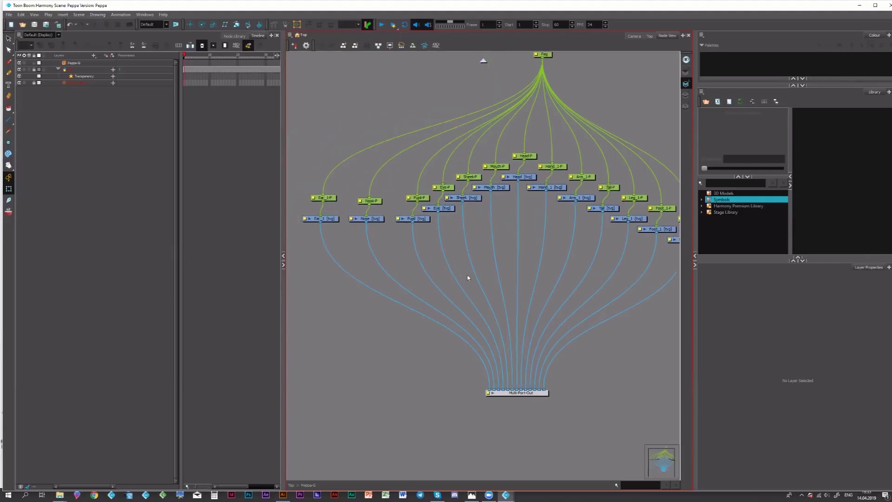
{"action": "left_click_drag", "start_coordinate": [498, 255], "coordinate": [554, 293]}
{"action": "left_click_drag", "start_coordinate": [479, 276], "coordinate": [350, 210]}
{"action": "left_click_drag", "start_coordinate": [475, 257], "coordinate": [501, 250]}
{"action": "left_click", "coordinate": [468, 224]}
{"action": "left_click", "coordinate": [415, 230]}
{"action": "left_click", "coordinate": [368, 228]}
{"action": "left_click", "coordinate": [489, 242]}
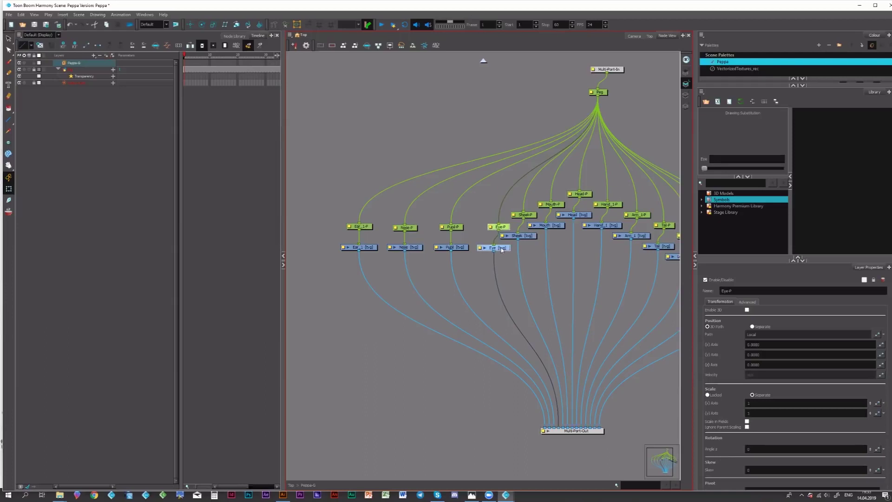
Step: Centre the Eye-P and Sheek-P pegs above their drawings and shift the finished columns left in line with the next drawing
{"action": "left_click", "coordinate": [489, 222]}
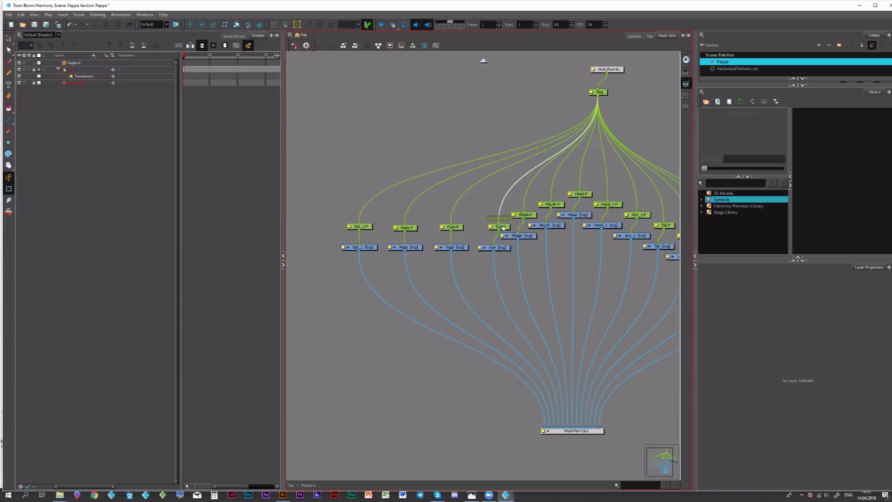
{"action": "left_click", "coordinate": [500, 228]}
{"action": "left_click_drag", "start_coordinate": [499, 226], "coordinate": [495, 224]}
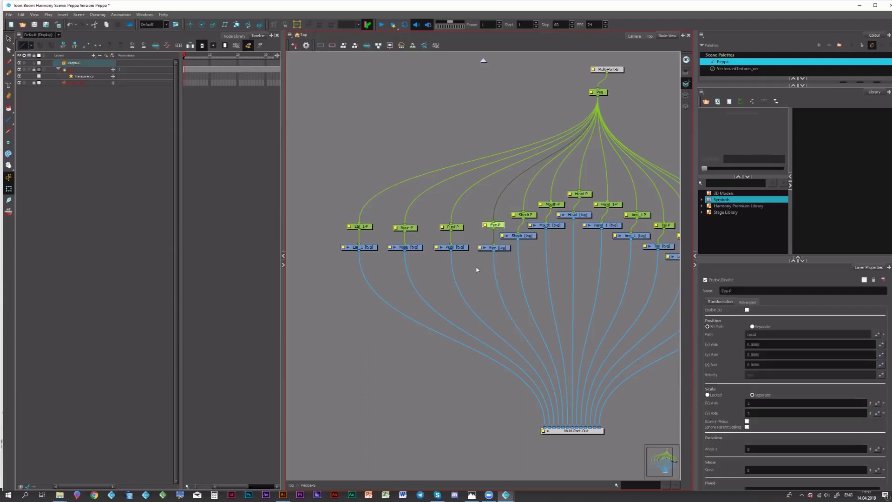
{"action": "left_click_drag", "start_coordinate": [476, 270], "coordinate": [482, 237]}
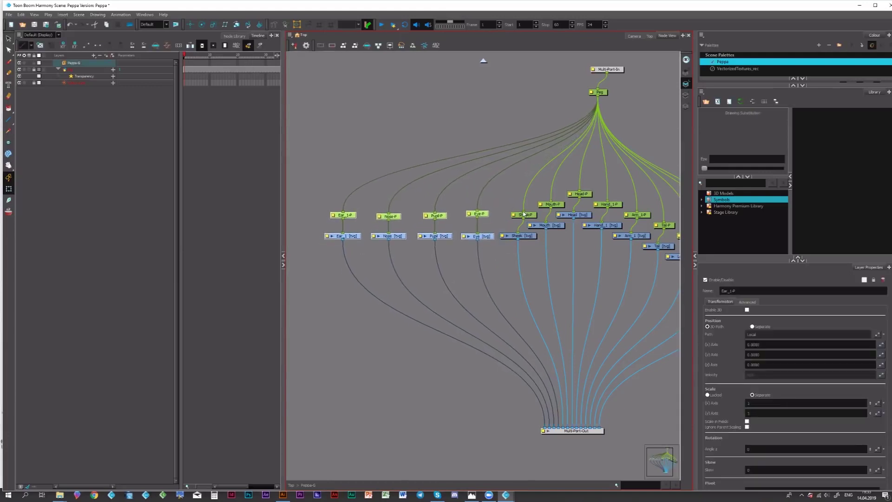
{"action": "left_click", "coordinate": [524, 214]}
{"action": "left_click_drag", "start_coordinate": [524, 215], "coordinate": [519, 213]}
{"action": "left_click", "coordinate": [512, 254]}
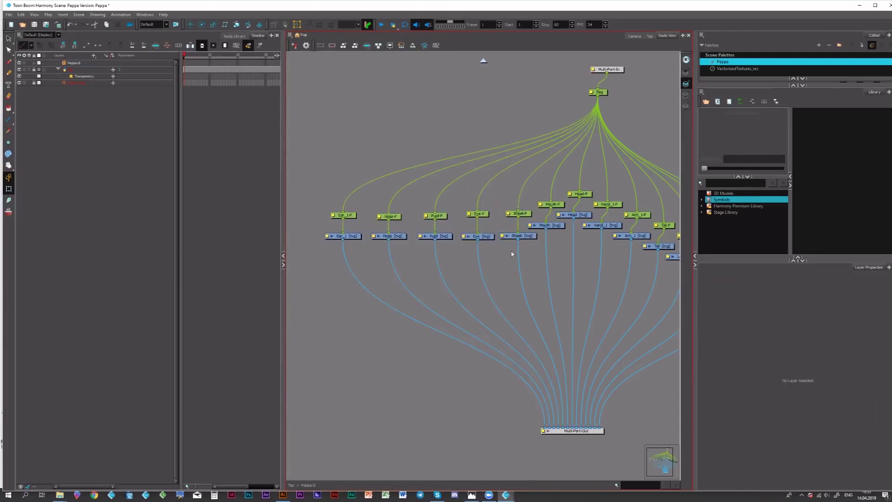
{"action": "mouse_move", "coordinate": [511, 254]}
{"action": "left_mouse_down"}
{"action": "mouse_move", "coordinate": [525, 252]}
{"action": "mouse_move", "coordinate": [520, 232]}
{"action": "mouse_move", "coordinate": [507, 235]}
{"action": "left_mouse_up"}
Step: Centre the Mouth-P and Head-P pegs above their drawings and move the Ear_1 to Mouth columns left, level with Head
{"action": "left_click", "coordinate": [552, 205]}
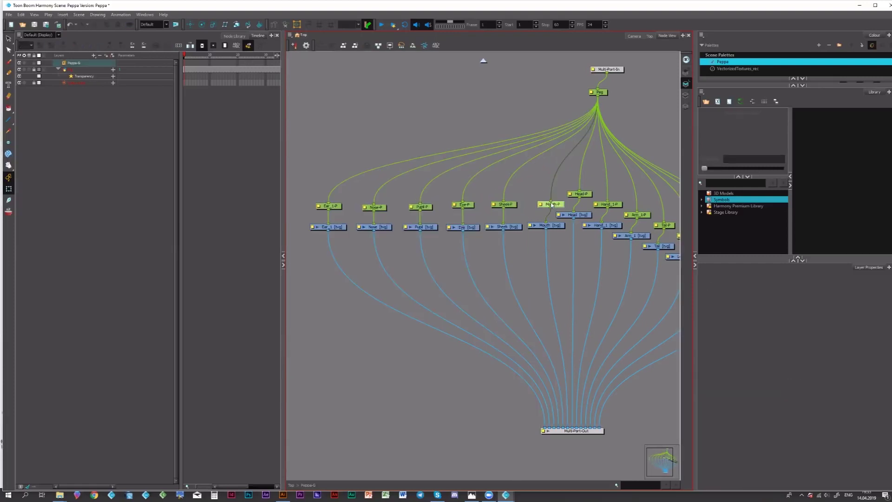
{"action": "left_click_drag", "start_coordinate": [552, 204], "coordinate": [548, 202]}
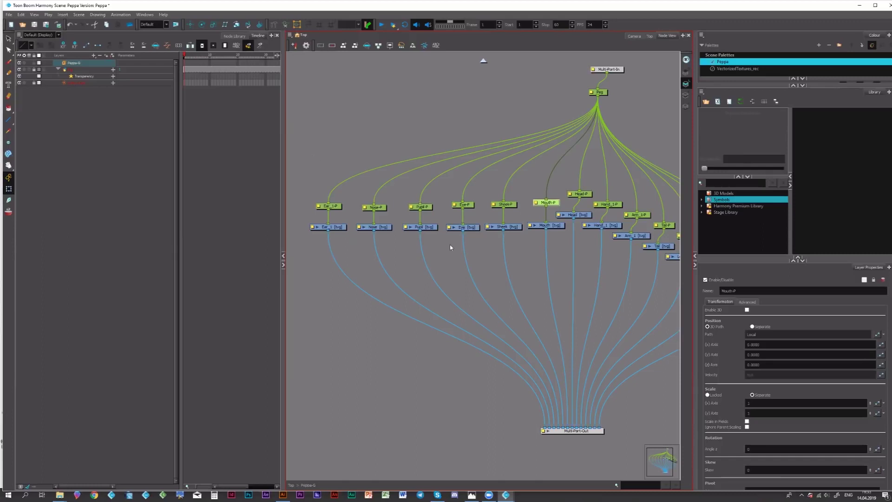
{"action": "left_click_drag", "start_coordinate": [304, 154], "coordinate": [551, 259]}
{"action": "left_click_drag", "start_coordinate": [556, 229], "coordinate": [540, 217]}
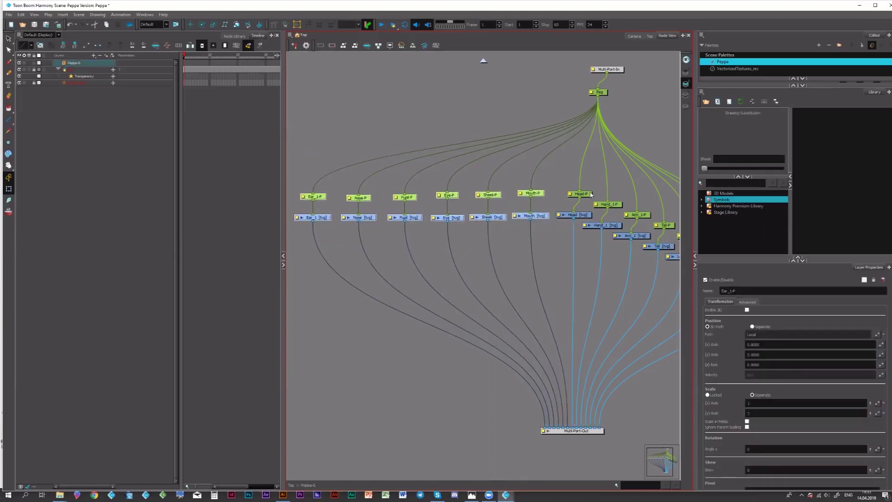
{"action": "left_click_drag", "start_coordinate": [590, 194], "coordinate": [583, 195]}
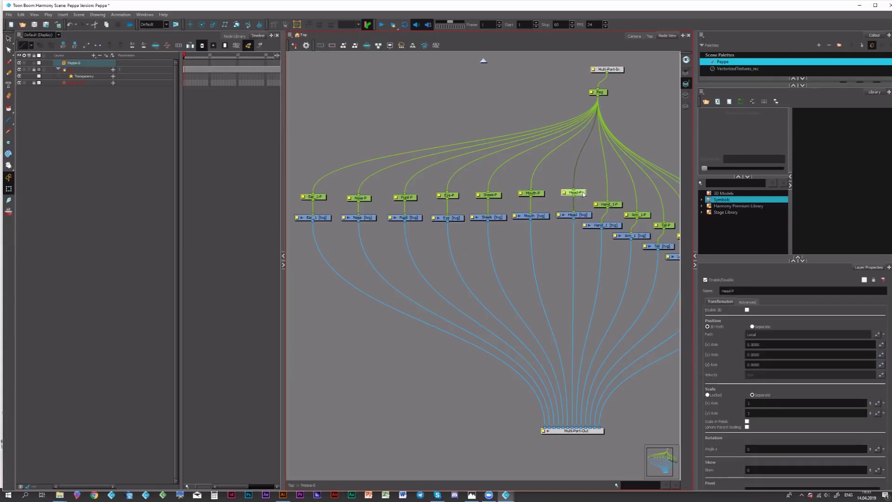
Step: Bring the Hand_1, Arm_1 and Tail drawings into the row and centre each one's peg directly above it
{"action": "left_click_drag", "start_coordinate": [296, 161], "coordinate": [433, 241]}
{"action": "left_click_drag", "start_coordinate": [520, 226], "coordinate": [515, 225]}
{"action": "left_click_drag", "start_coordinate": [540, 326], "coordinate": [625, 225]}
{"action": "left_click_drag", "start_coordinate": [494, 255], "coordinate": [491, 223]}
{"action": "left_click", "coordinate": [498, 224]}
{"action": "left_click_drag", "start_coordinate": [646, 225], "coordinate": [517, 296]}
{"action": "left_click_drag", "start_coordinate": [527, 255], "coordinate": [537, 226]}
{"action": "left_click", "coordinate": [517, 191]}
{"action": "left_click", "coordinate": [542, 227]}
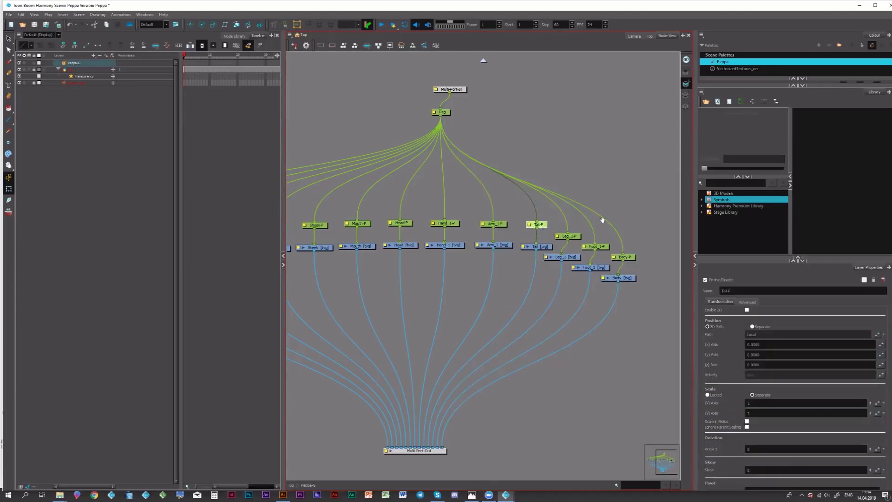
Step: Move the Leg_1, Foot_1 and Body columns up and right, lining Leg_1 up with the row and centring its peg
{"action": "left_click_drag", "start_coordinate": [510, 301], "coordinate": [444, 303]}
{"action": "left_click_drag", "start_coordinate": [578, 223], "coordinate": [496, 291]}
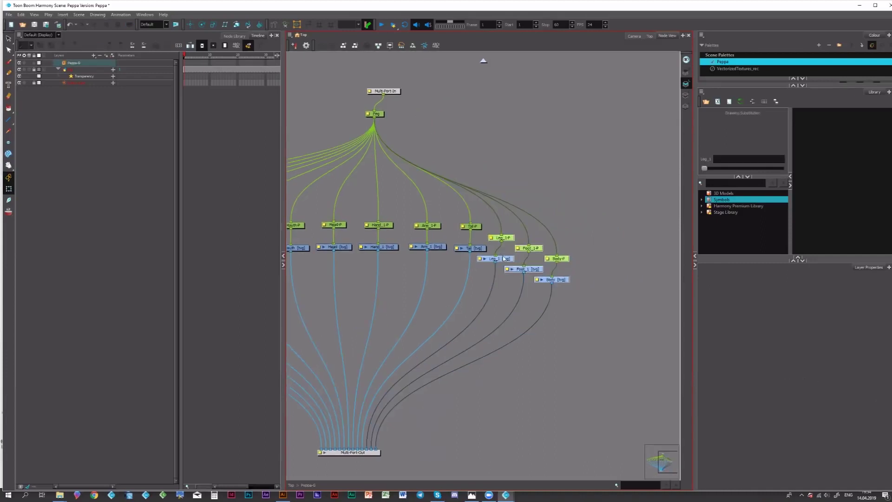
{"action": "left_click_drag", "start_coordinate": [502, 258], "coordinate": [519, 227]}
{"action": "left_click", "coordinate": [581, 213]}
{"action": "left_click", "coordinate": [521, 228]}
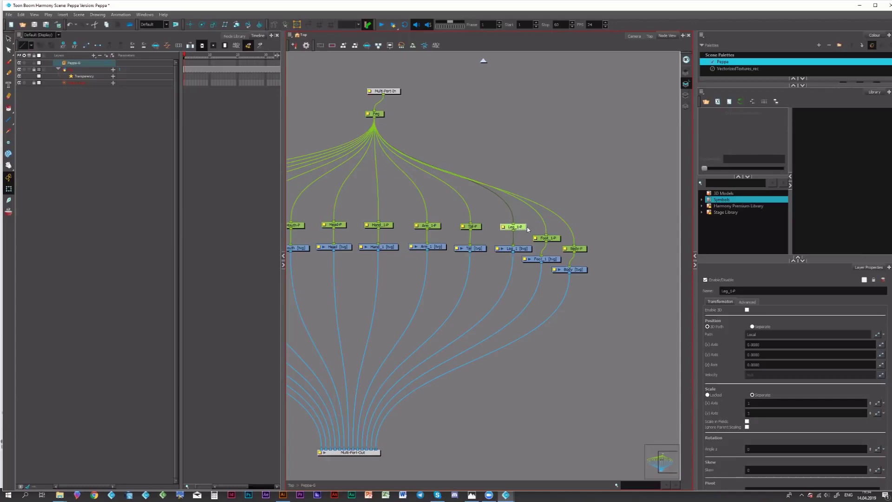
Step: Space the Foot_1 and Body drawings out at the row's right end and centre their pegs above them
{"action": "left_click_drag", "start_coordinate": [557, 279], "coordinate": [605, 221]}
{"action": "left_click_drag", "start_coordinate": [559, 257], "coordinate": [576, 249]}
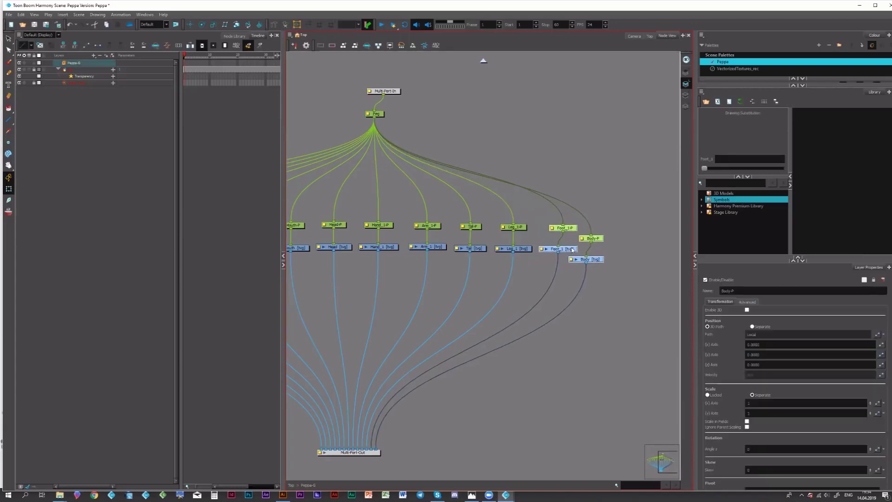
{"action": "left_click", "coordinate": [612, 295]}
{"action": "left_click_drag", "start_coordinate": [563, 230], "coordinate": [557, 231]}
{"action": "mouse_move", "coordinate": [615, 227]}
{"action": "left_mouse_down"}
{"action": "mouse_move", "coordinate": [594, 263]}
{"action": "mouse_move", "coordinate": [614, 251]}
{"action": "mouse_move", "coordinate": [607, 232]}
{"action": "left_mouse_up"}
{"action": "left_click", "coordinate": [618, 240]}
{"action": "left_click", "coordinate": [611, 230]}
Step: Adjust the Multi-Port-Out position beneath the drawings and add a composite node to its left
{"action": "left_click_drag", "start_coordinate": [510, 380], "coordinate": [606, 325]}
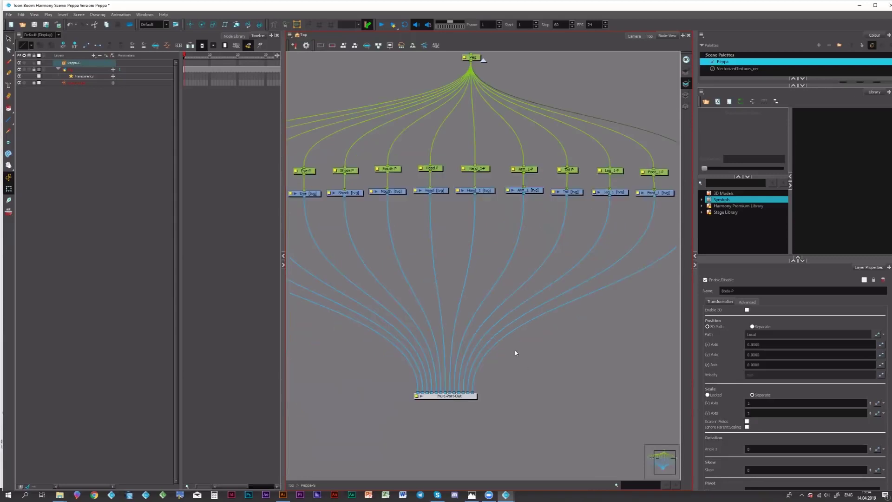
{"action": "left_click_drag", "start_coordinate": [466, 263], "coordinate": [503, 247]}
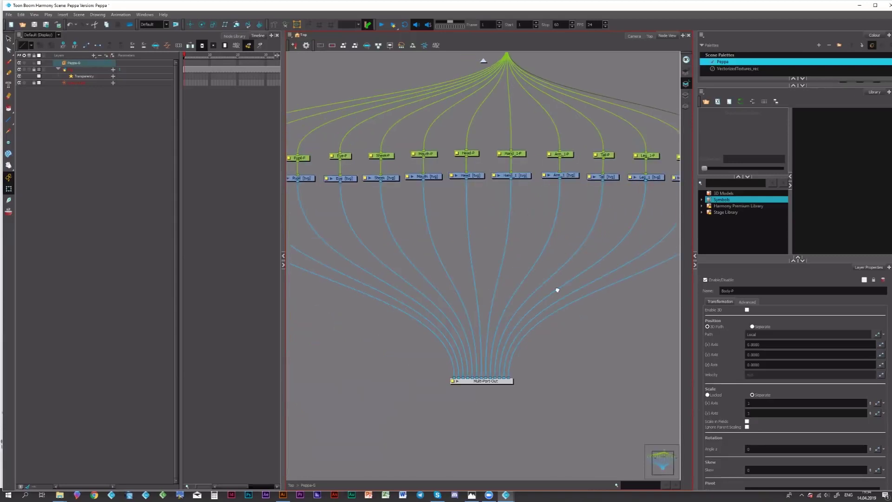
{"action": "left_click_drag", "start_coordinate": [542, 310], "coordinate": [612, 324]}
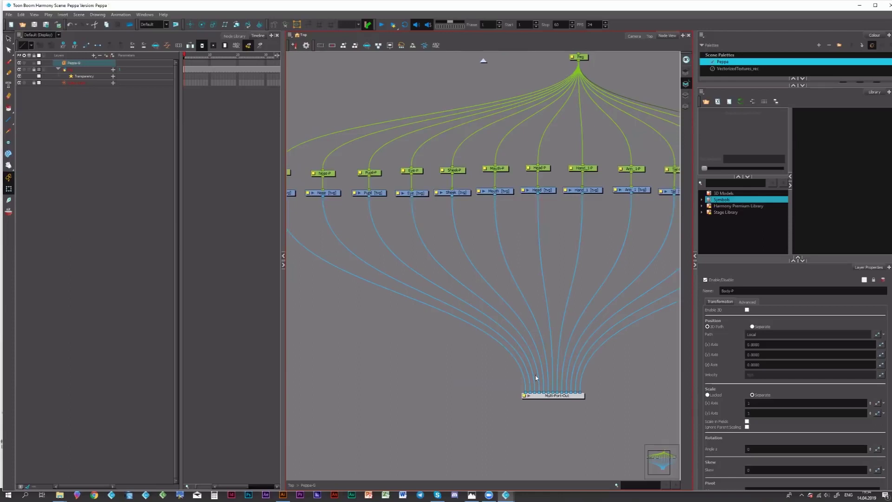
{"action": "left_click_drag", "start_coordinate": [545, 362], "coordinate": [539, 385]}
{"action": "key", "text": "1"}
{"action": "key", "text": "1"}
{"action": "key", "text": "ctrl+z"}
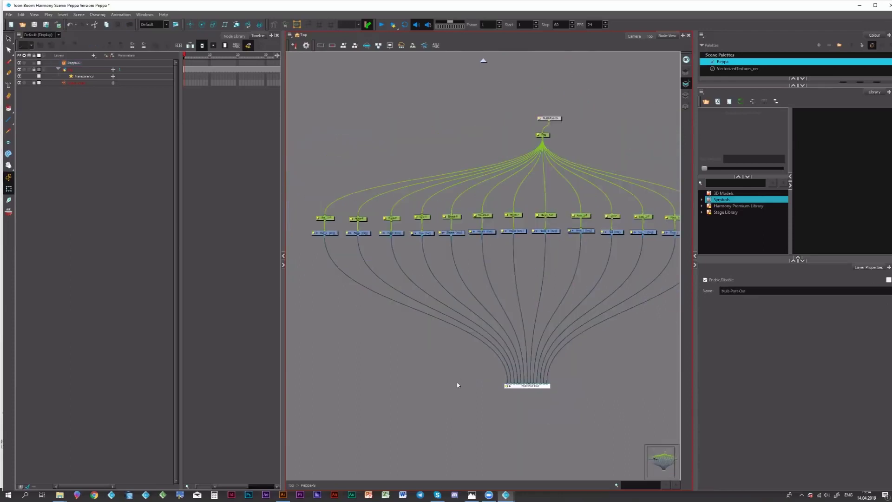
{"action": "key", "text": "ctrl+k"}
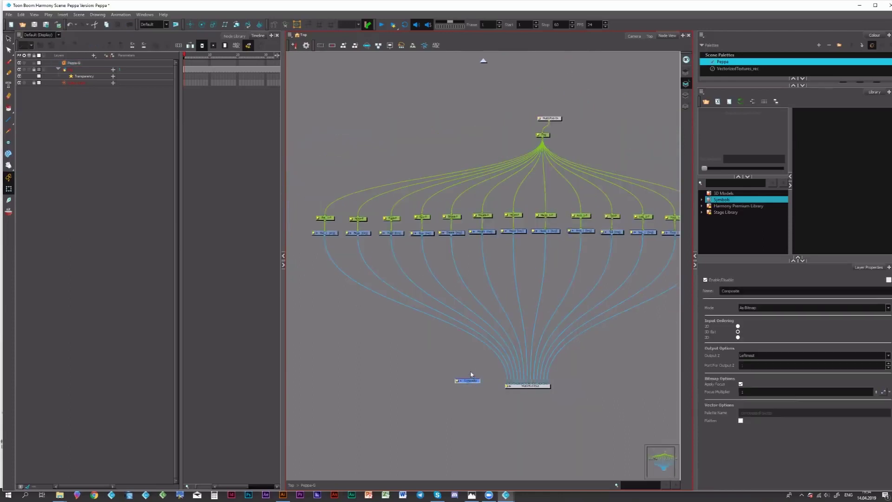
Step: Set the new composite's mode to Pass Through in its layer properties
{"action": "double_click", "coordinate": [453, 371]}
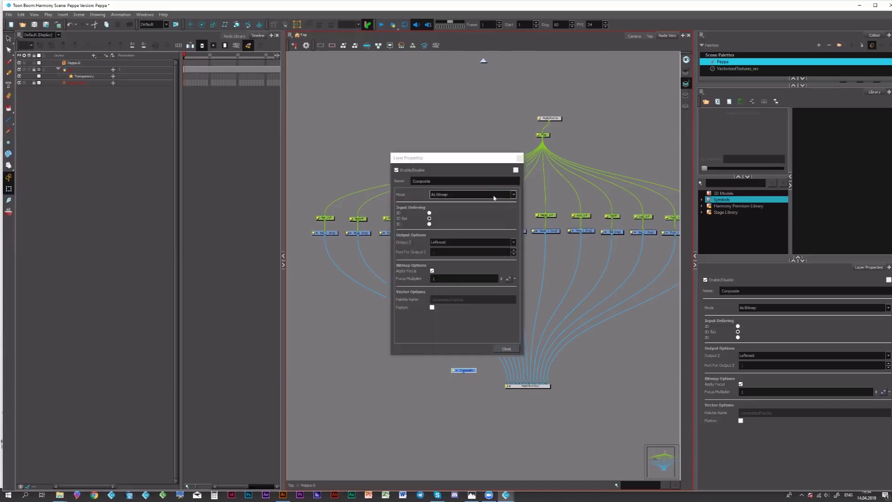
{"action": "left_click", "coordinate": [470, 194]}
{"action": "left_click", "coordinate": [467, 214]}
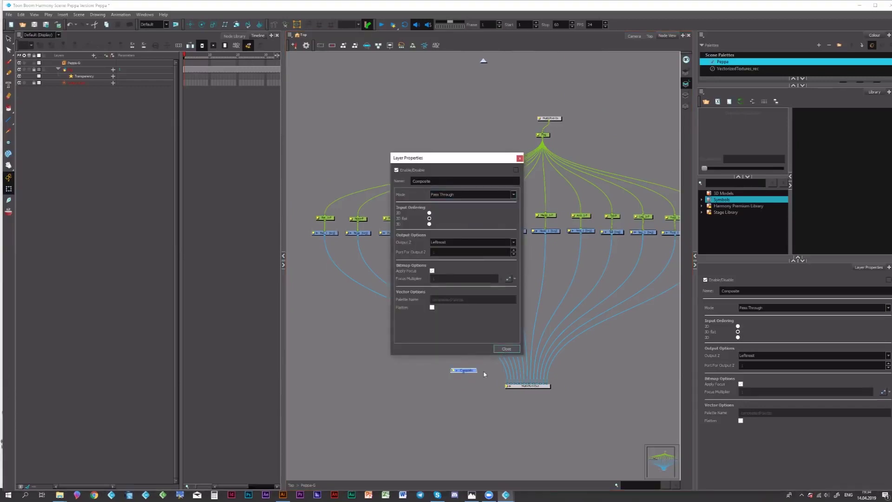
{"action": "left_click", "coordinate": [506, 349]}
Step: Connect the composite to Multi-Port-Out and reroute the drawing cables from Ear_1 through Mouth into the composite
{"action": "left_click_drag", "start_coordinate": [464, 371], "coordinate": [508, 385]}
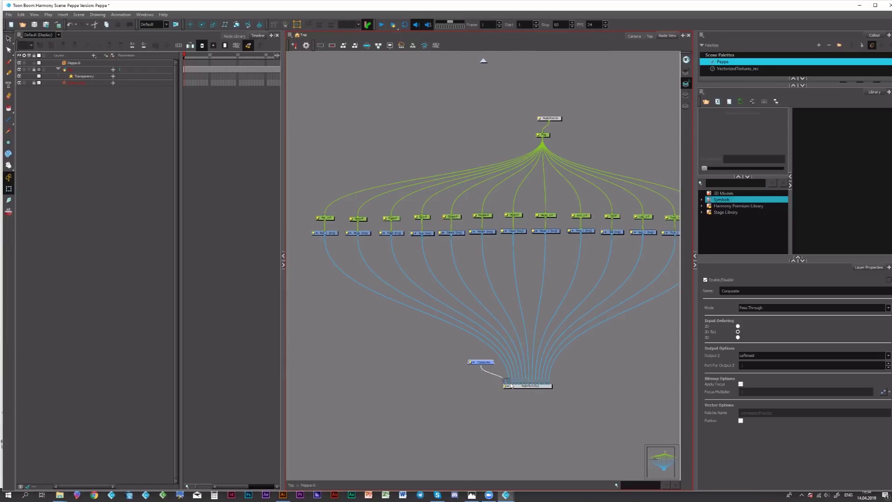
{"action": "left_click_drag", "start_coordinate": [480, 339], "coordinate": [485, 357]}
{"action": "left_click_drag", "start_coordinate": [521, 386], "coordinate": [486, 356]}
{"action": "left_click_drag", "start_coordinate": [523, 384], "coordinate": [488, 356]}
{"action": "left_click_drag", "start_coordinate": [527, 385], "coordinate": [487, 357]}
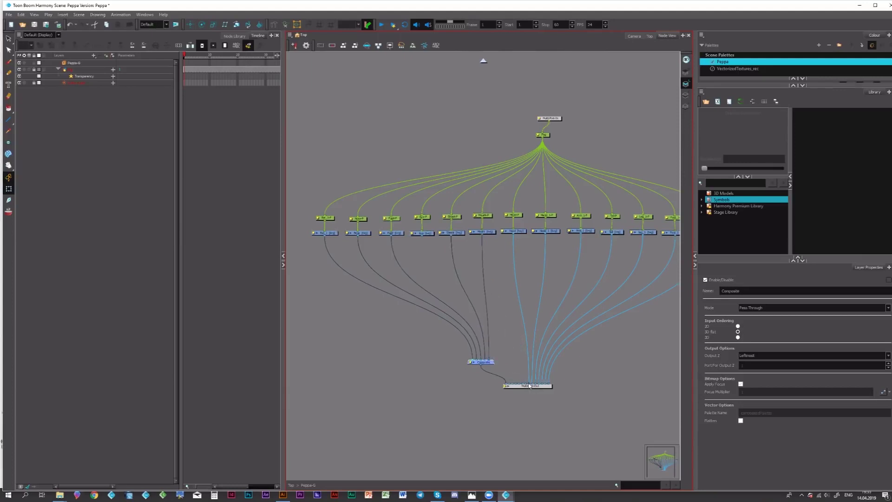
Step: Reroute the cables of the drawings from Head through Body into the composite and place Multi-Port-Out beneath it
{"action": "left_click_drag", "start_coordinate": [509, 364], "coordinate": [491, 358]}
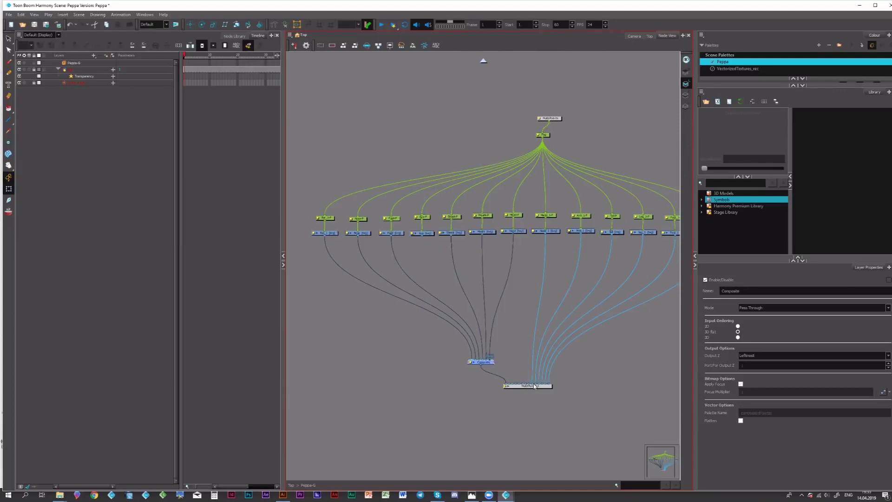
{"action": "left_click_drag", "start_coordinate": [534, 384], "coordinate": [494, 361]}
{"action": "left_click_drag", "start_coordinate": [535, 385], "coordinate": [494, 361]}
{"action": "left_click_drag", "start_coordinate": [540, 386], "coordinate": [494, 360]}
{"action": "left_click_drag", "start_coordinate": [546, 385], "coordinate": [493, 360]}
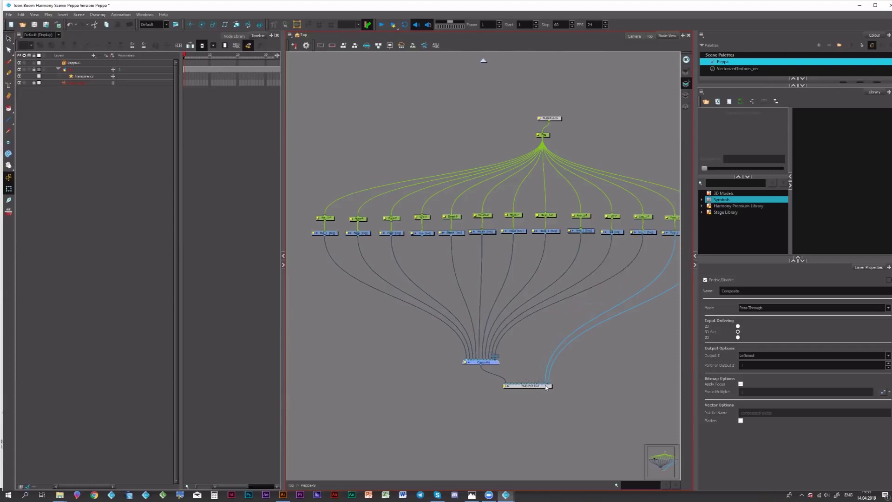
{"action": "left_click_drag", "start_coordinate": [545, 386], "coordinate": [501, 362]}
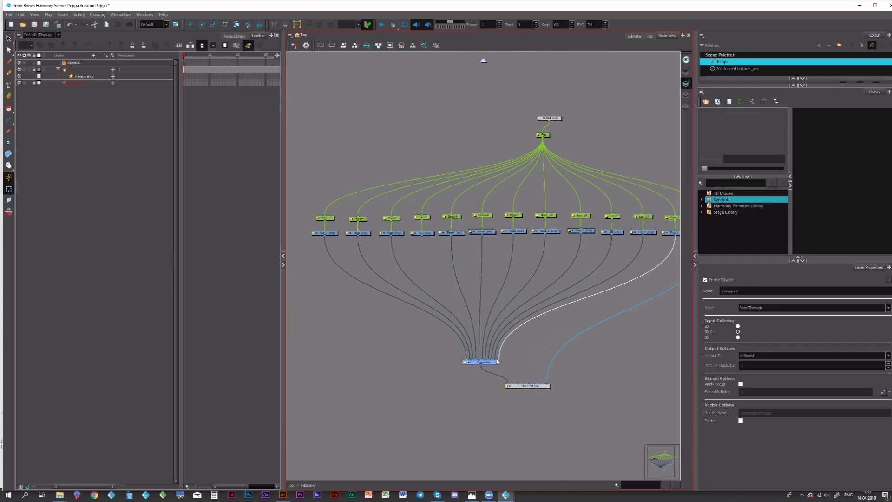
{"action": "left_click_drag", "start_coordinate": [547, 386], "coordinate": [475, 391]}
{"action": "left_click", "coordinate": [510, 388]}
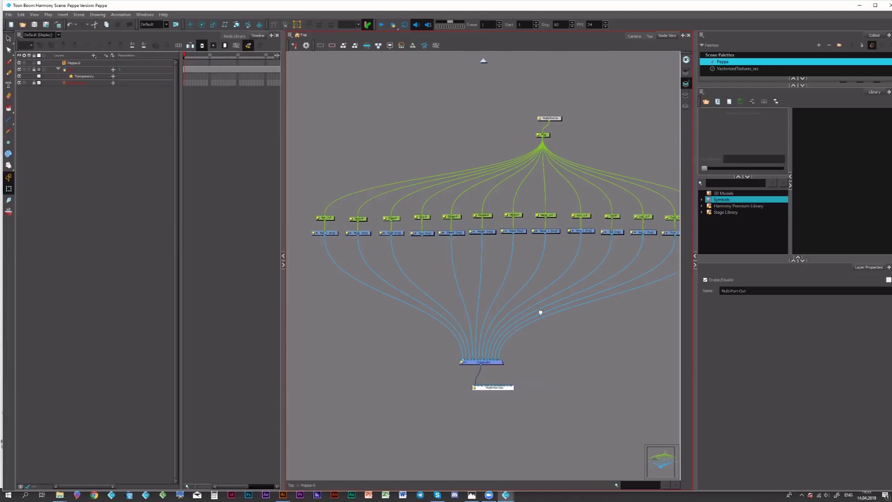
Step: Check the composite's mode options in its layer properties, keeping Pass Through selected
{"action": "left_click_drag", "start_coordinate": [489, 365], "coordinate": [539, 364]}
{"action": "left_click", "coordinate": [512, 361]}
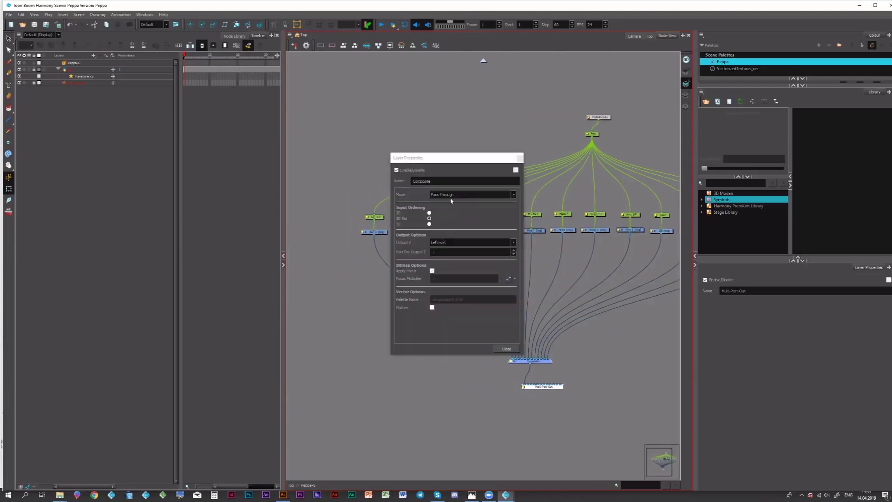
{"action": "left_click", "coordinate": [465, 196]}
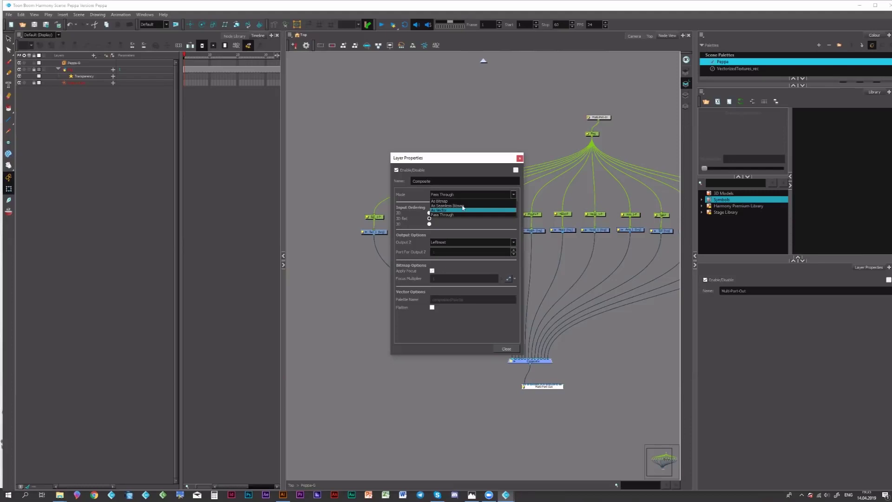
{"action": "left_click", "coordinate": [462, 215]}
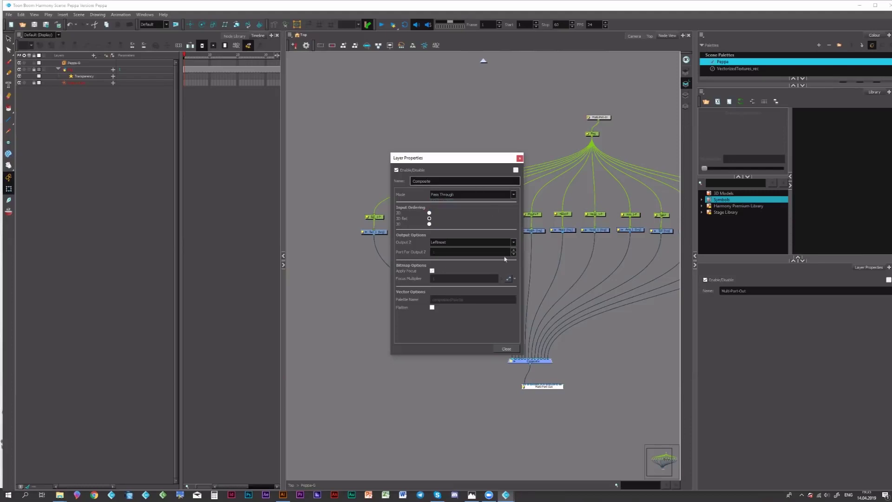
{"action": "left_click", "coordinate": [507, 349]}
Step: Duplicate the pass-through composite below the face drawings and reroute the five drawing cables from Ear_1 up to Mouth's neighbour into it
{"action": "scroll", "coordinate": [541, 336], "scroll_direction": "up", "scroll_amount": 1}
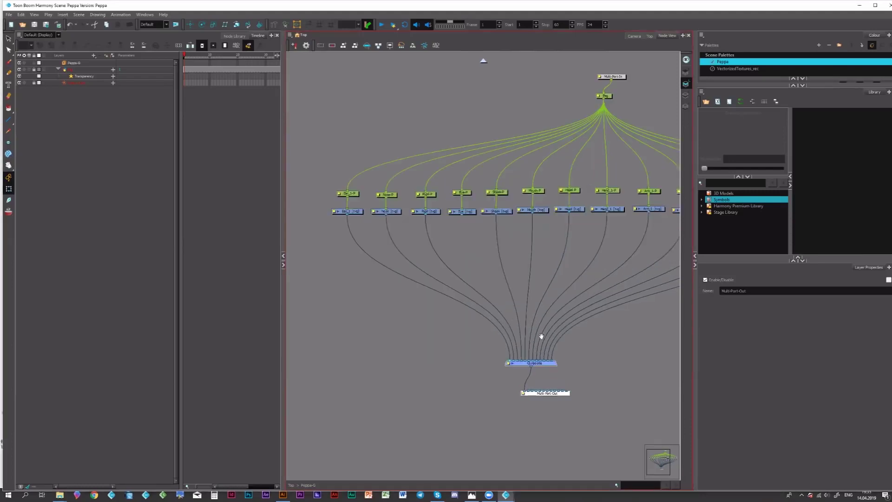
{"action": "left_click_drag", "start_coordinate": [541, 336], "coordinate": [528, 364]}
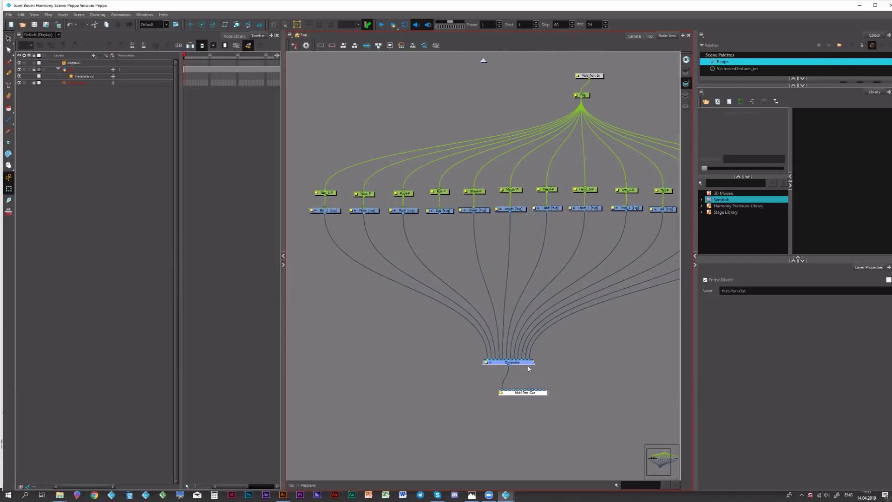
{"action": "key", "text": "ctrl+c"}
{"action": "key", "text": "ctrl+v"}
{"action": "left_click_drag", "start_coordinate": [545, 372], "coordinate": [406, 260]}
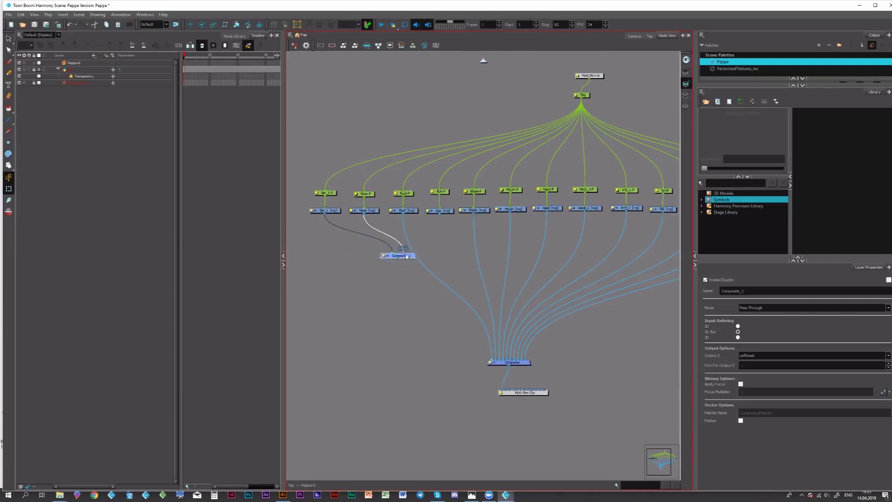
{"action": "left_click_drag", "start_coordinate": [471, 324], "coordinate": [404, 253]}
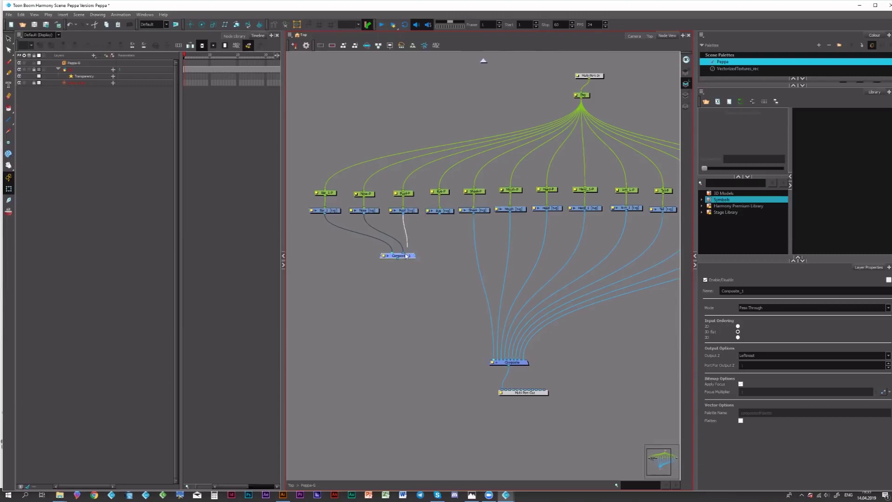
{"action": "left_click_drag", "start_coordinate": [494, 360], "coordinate": [407, 250]}
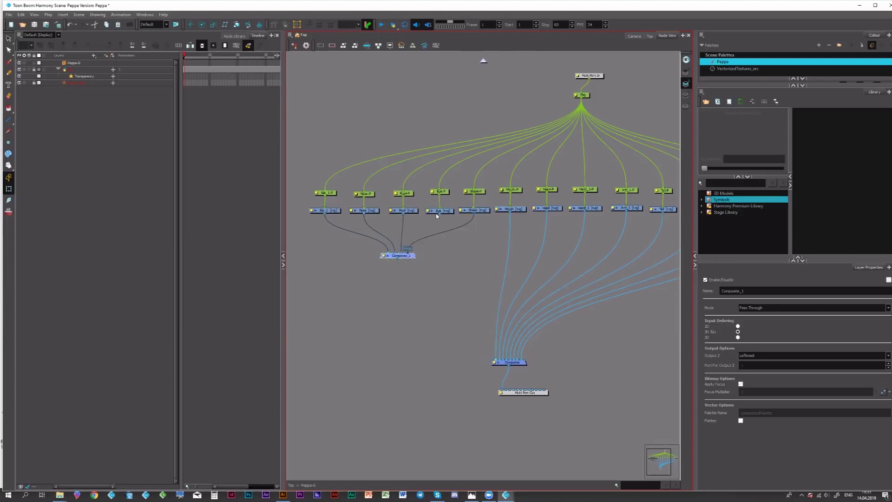
{"action": "left_click_drag", "start_coordinate": [439, 213], "coordinate": [405, 251]}
Step: Reroute the Mouth drawing's cable into the face composite and connect that composite to the main composite's first input
{"action": "left_click", "coordinate": [517, 209]}
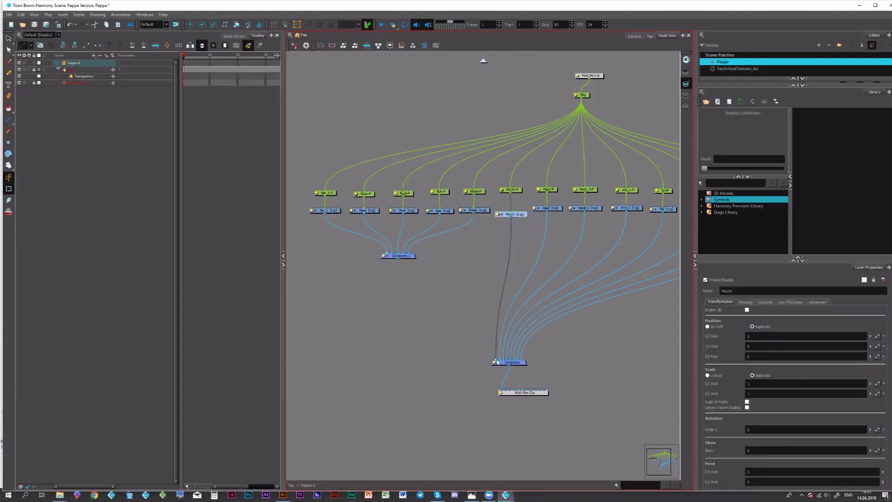
{"action": "mouse_move", "coordinate": [496, 361]}
{"action": "left_mouse_down"}
{"action": "mouse_move", "coordinate": [408, 253]}
{"action": "mouse_move", "coordinate": [495, 358]}
{"action": "left_mouse_up"}
{"action": "left_click", "coordinate": [397, 263]}
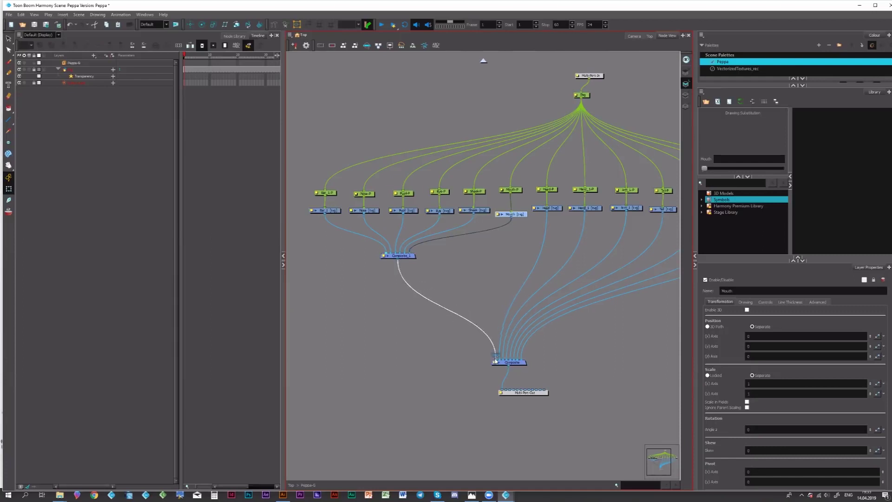
{"action": "mouse_move", "coordinate": [463, 248]}
{"action": "left_mouse_down"}
{"action": "mouse_move", "coordinate": [458, 258]}
{"action": "mouse_move", "coordinate": [465, 247]}
{"action": "left_mouse_up"}
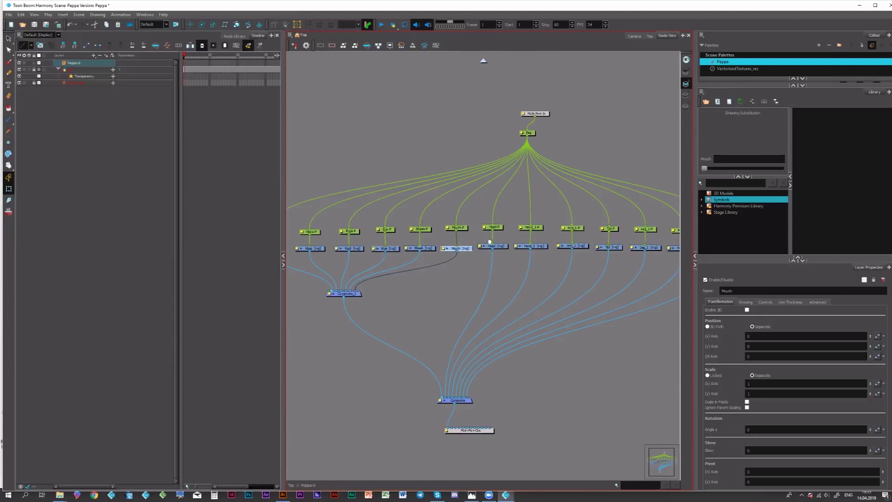
Step: Space the Head through Body pegs and drawings slightly away from Mouth, and reroute Head's cable into the face composite
{"action": "scroll", "coordinate": [492, 255], "scroll_direction": "right", "scroll_amount": 5}
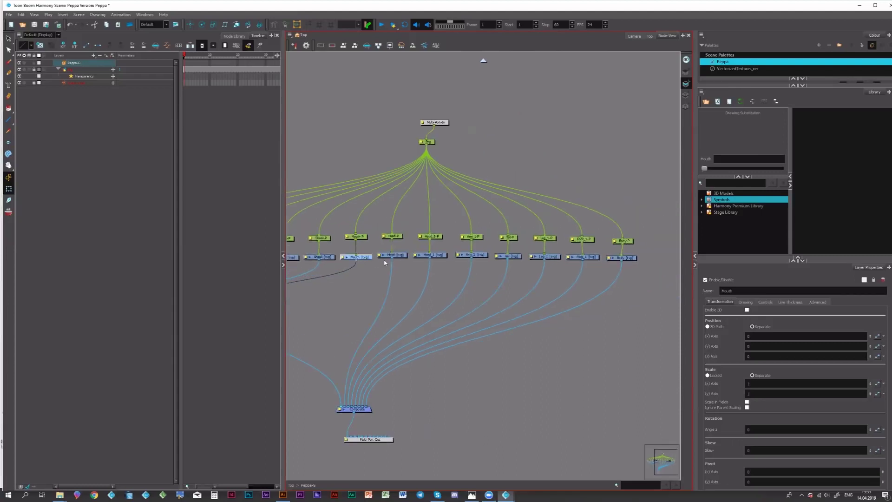
{"action": "left_click_drag", "start_coordinate": [633, 225], "coordinate": [372, 269]}
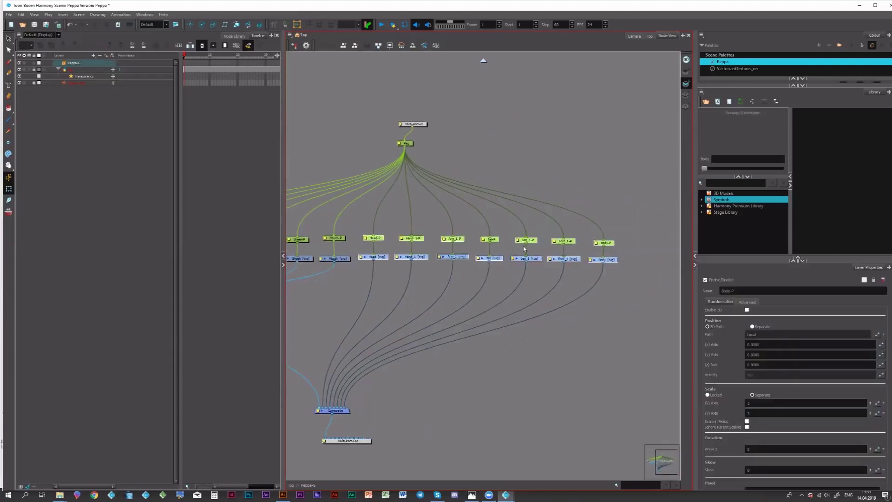
{"action": "scroll", "coordinate": [523, 246], "scroll_direction": "left", "scroll_amount": 7}
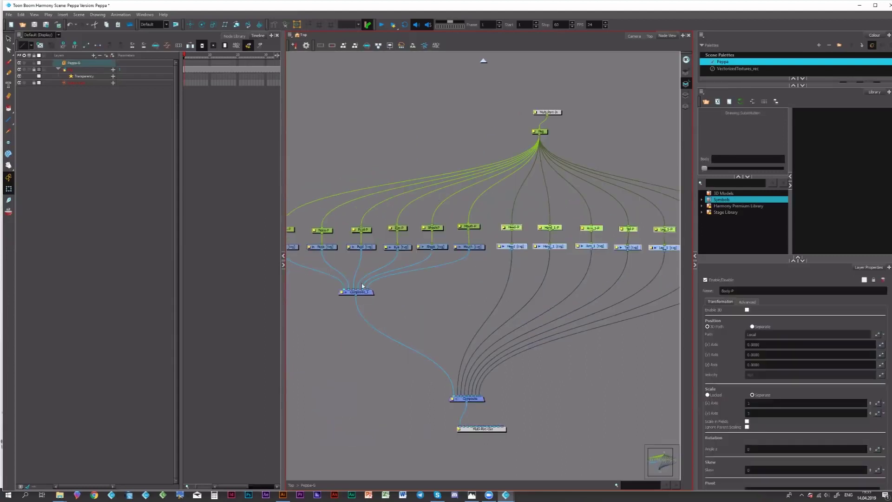
{"action": "left_click", "coordinate": [519, 247]}
{"action": "left_click_drag", "start_coordinate": [390, 300], "coordinate": [396, 318]}
{"action": "left_click", "coordinate": [383, 302]}
{"action": "left_click_drag", "start_coordinate": [493, 292], "coordinate": [438, 273]}
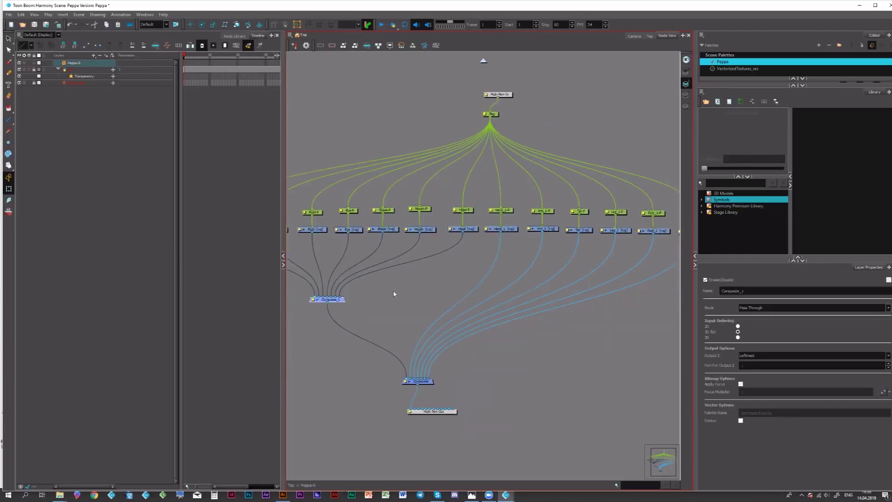
Step: Add a duplicate composite for the arm, connected to the main composite, and reroute the Hand_1 and Arm_1 cables into it
{"action": "left_click_drag", "start_coordinate": [393, 294], "coordinate": [404, 301]}
{"action": "key", "text": "ctrl+c"}
{"action": "key", "text": "ctrl+v"}
{"action": "left_click_drag", "start_coordinate": [409, 374], "coordinate": [403, 298]}
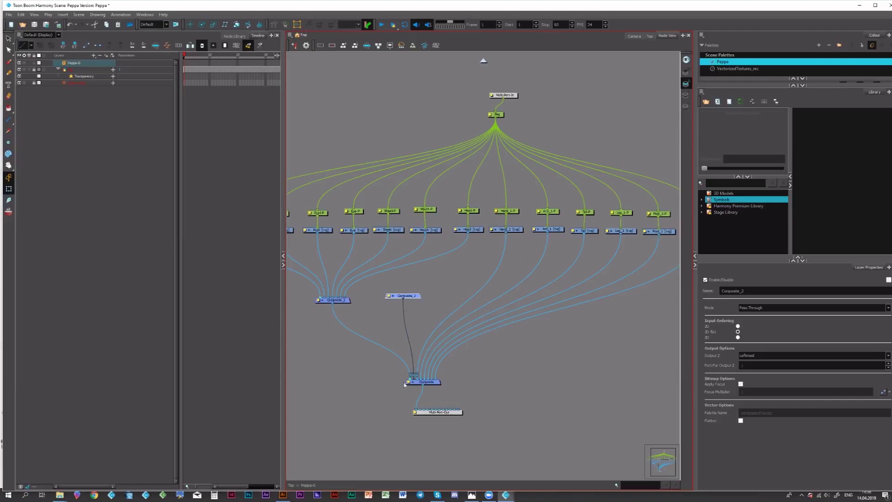
{"action": "left_click_drag", "start_coordinate": [420, 379], "coordinate": [404, 289]}
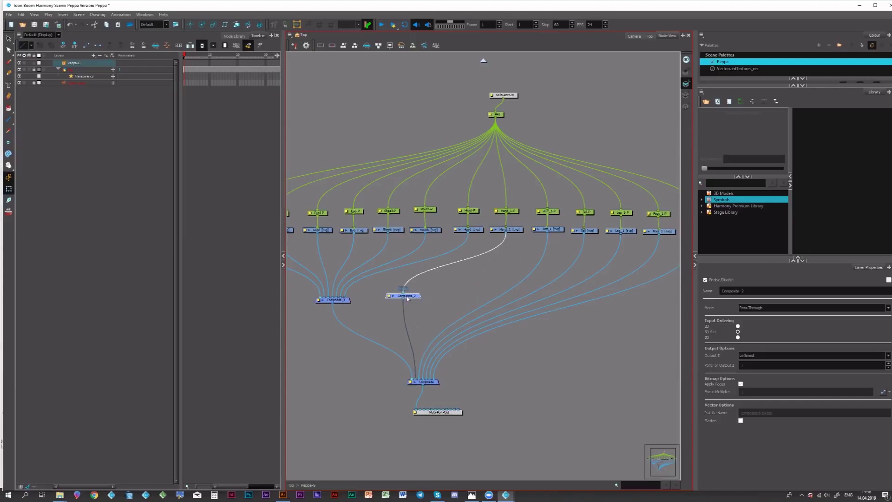
{"action": "left_click", "coordinate": [557, 230]}
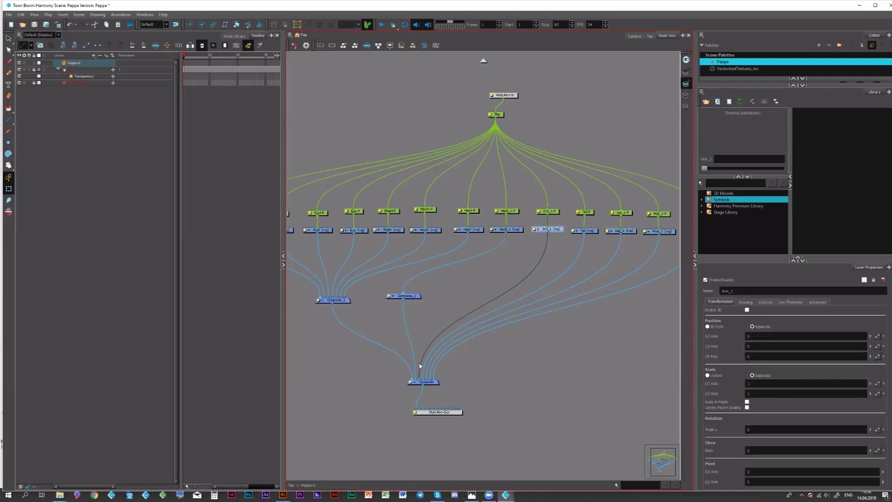
{"action": "left_click_drag", "start_coordinate": [420, 379], "coordinate": [409, 300]}
Step: Paste another composite for the leg, reroute the Leg_1 and Foot_1 cables into it and connect it to the main composite
{"action": "left_click", "coordinate": [442, 294]}
{"action": "key", "text": "ctrl+v"}
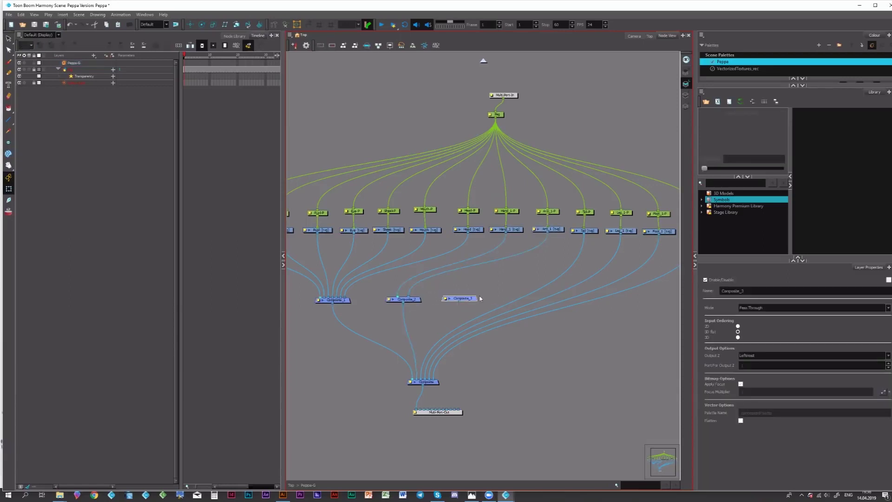
{"action": "left_click", "coordinate": [584, 231]}
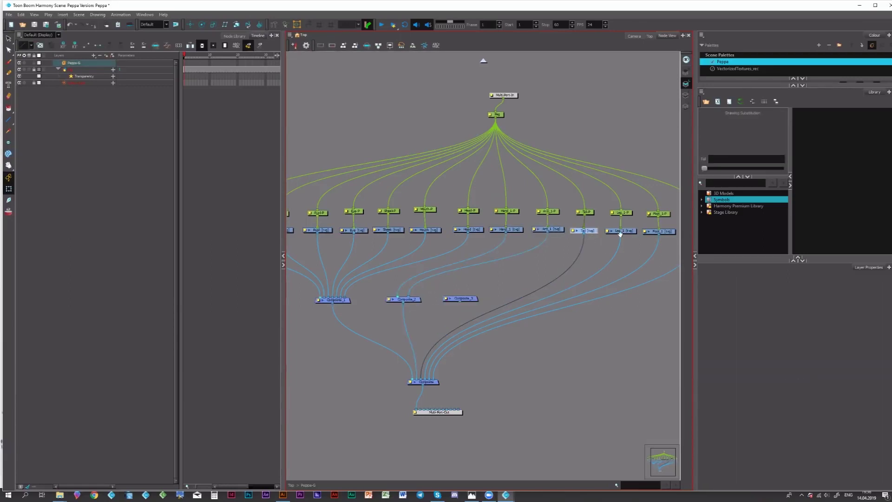
{"action": "left_click_drag", "start_coordinate": [630, 234], "coordinate": [580, 233]}
{"action": "left_click", "coordinate": [571, 231]}
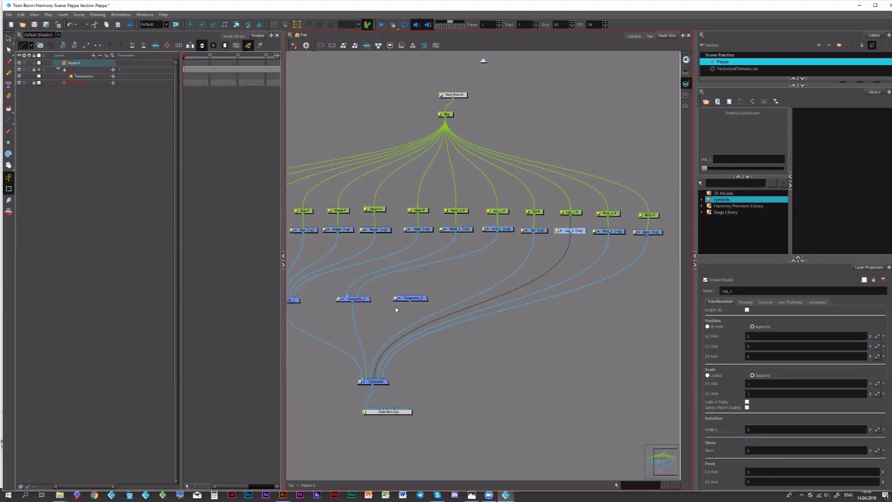
{"action": "left_click_drag", "start_coordinate": [374, 379], "coordinate": [410, 291]}
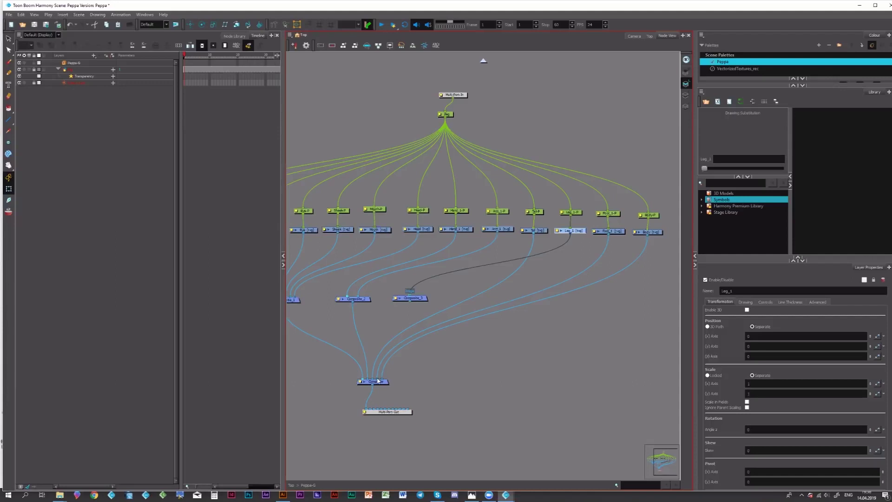
{"action": "left_click_drag", "start_coordinate": [377, 380], "coordinate": [410, 291]}
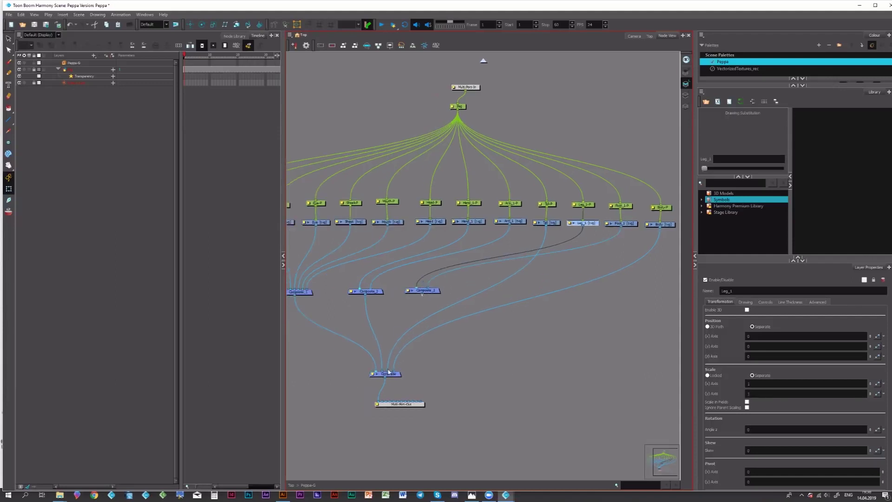
{"action": "left_click_drag", "start_coordinate": [422, 294], "coordinate": [386, 375]}
Step: Check the Peppa character in the Camera view and return to the Node View
{"action": "left_click", "coordinate": [484, 276]}
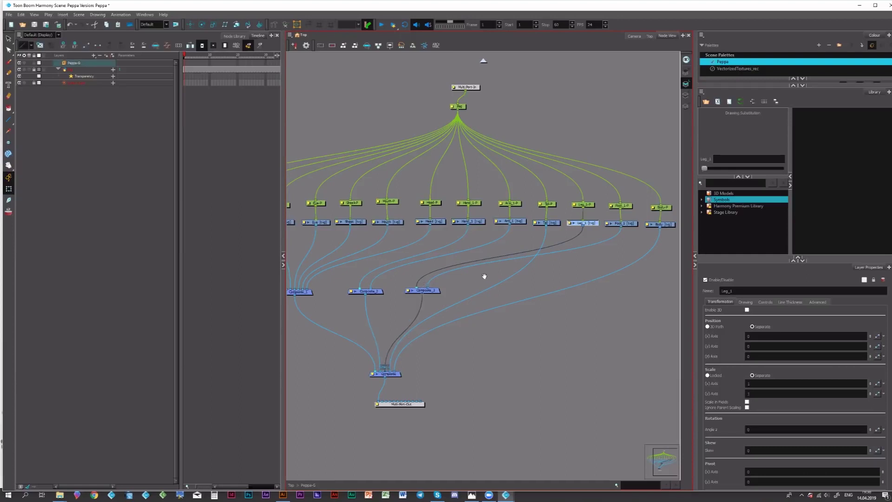
{"action": "left_click", "coordinate": [635, 36]}
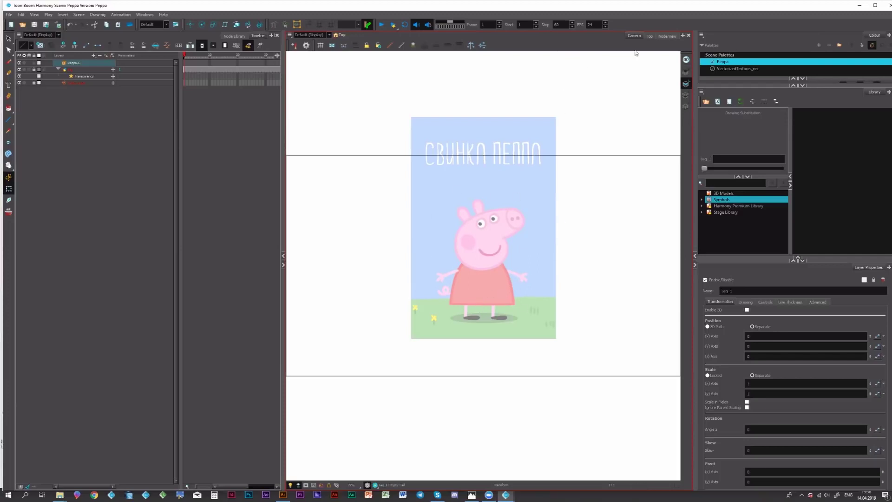
{"action": "left_click", "coordinate": [667, 36]}
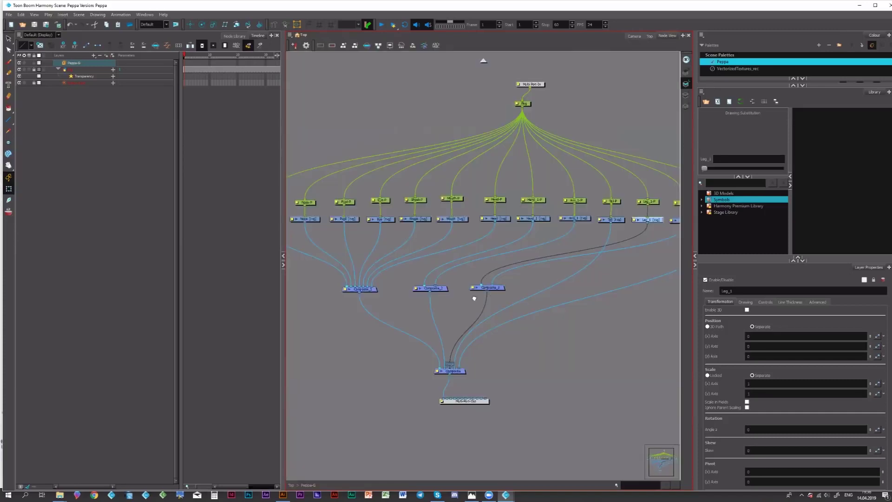
Step: Paste a composite above the main one and reroute the cables of the face composite, arm composite and Tail into it
{"action": "left_click_drag", "start_coordinate": [474, 299], "coordinate": [446, 269]}
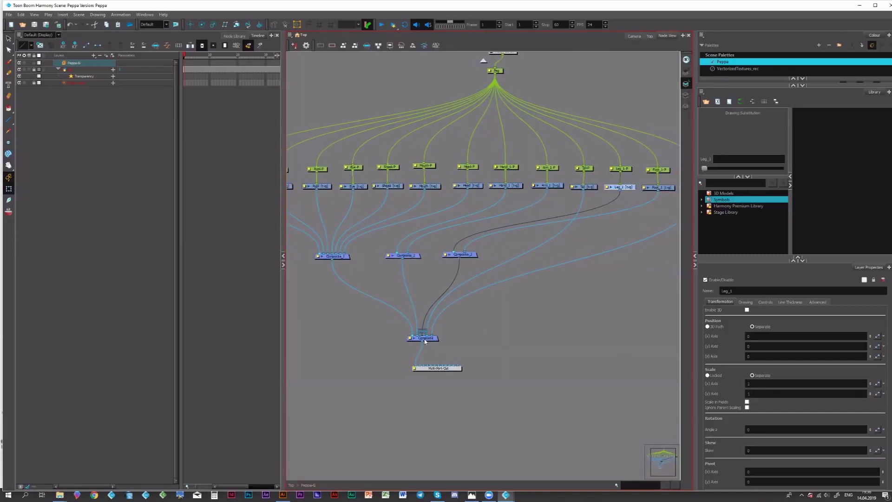
{"action": "mouse_move", "coordinate": [436, 332]}
{"action": "left_mouse_down"}
{"action": "mouse_move", "coordinate": [424, 334]}
{"action": "mouse_move", "coordinate": [423, 321]}
{"action": "left_mouse_up"}
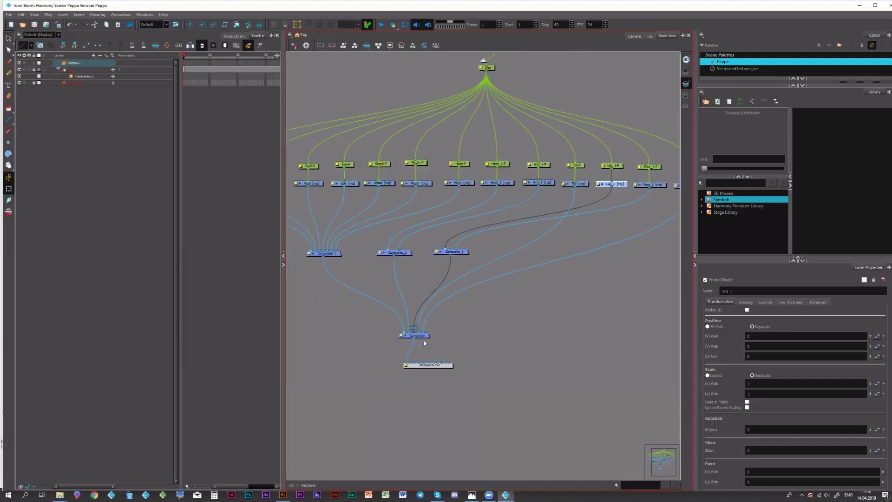
{"action": "key", "text": "ctrl+v"}
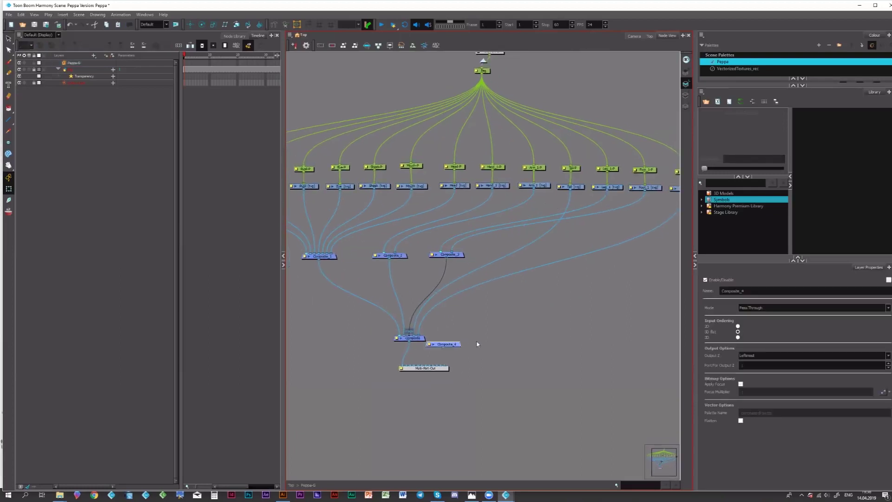
{"action": "left_click_drag", "start_coordinate": [452, 345], "coordinate": [478, 340]}
{"action": "left_click_drag", "start_coordinate": [399, 335], "coordinate": [371, 313]}
{"action": "left_click", "coordinate": [459, 257]}
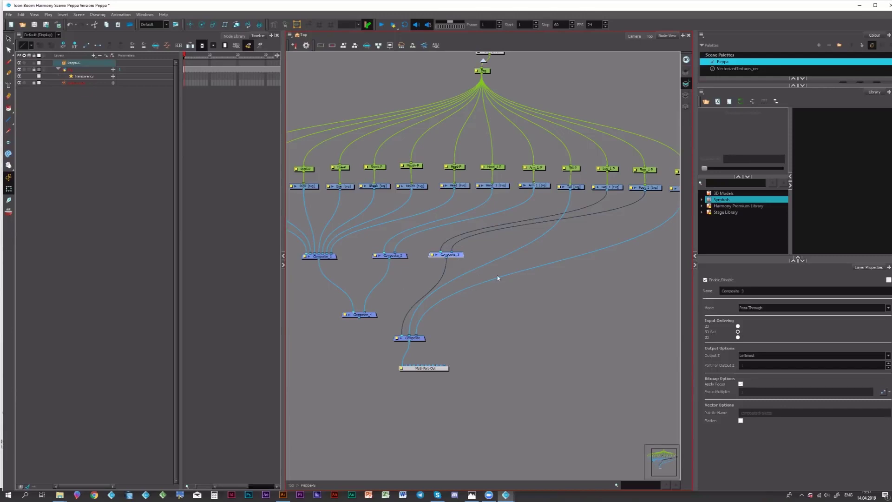
{"action": "left_click_drag", "start_coordinate": [399, 329], "coordinate": [367, 308]}
Step: Reroute Body's cable into the new intermediate composite and connect that composite to the main composite ahead of the leg composite
{"action": "left_click_drag", "start_coordinate": [667, 173], "coordinate": [655, 175]}
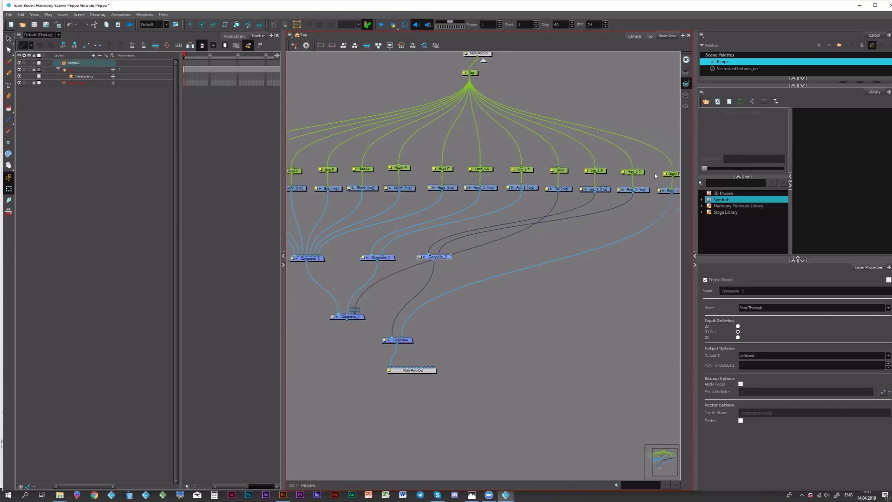
{"action": "scroll", "coordinate": [500, 231], "scroll_direction": "right", "scroll_amount": 3}
{"action": "left_click_drag", "start_coordinate": [447, 275], "coordinate": [451, 271]}
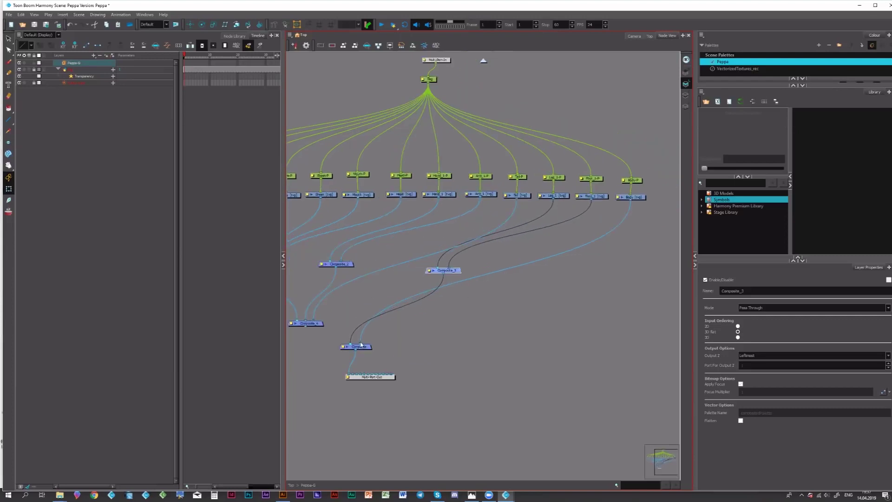
{"action": "mouse_move", "coordinate": [361, 343]}
{"action": "left_mouse_down"}
{"action": "mouse_move", "coordinate": [337, 306]}
{"action": "mouse_move", "coordinate": [314, 321]}
{"action": "mouse_move", "coordinate": [341, 314]}
{"action": "mouse_move", "coordinate": [351, 340]}
{"action": "left_mouse_up"}
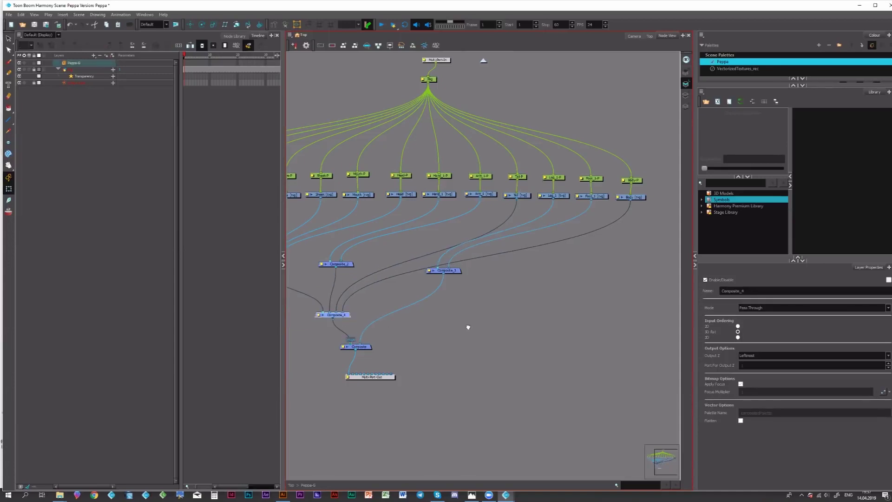
Step: Move the leg composite aside and insert a duplicate pass-through composite between it and the main composite
{"action": "left_click_drag", "start_coordinate": [526, 296], "coordinate": [546, 327]}
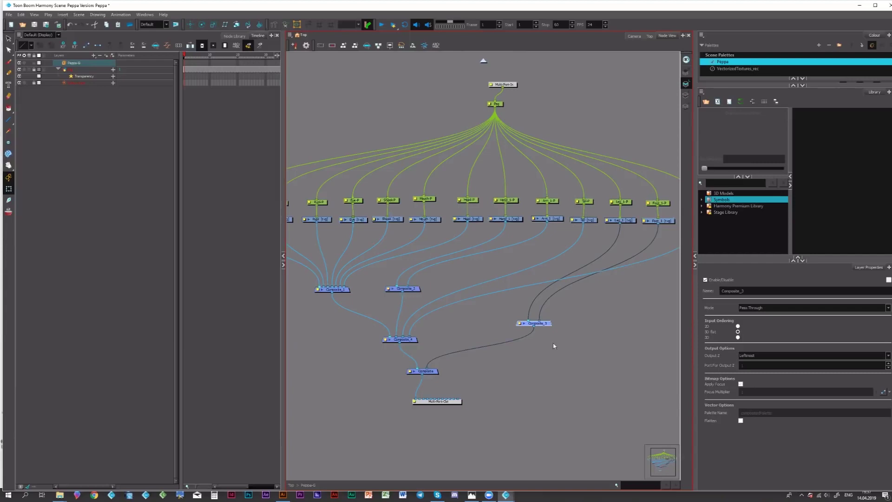
{"action": "key", "text": "ctrl+d"}
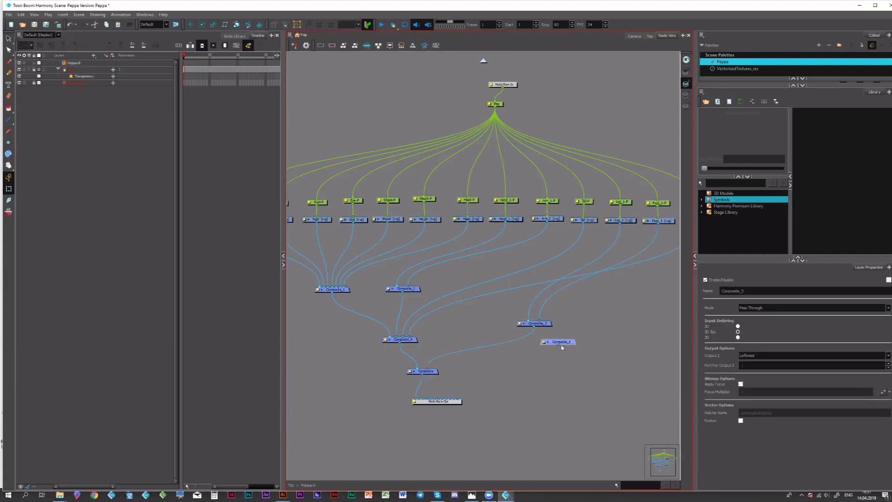
{"action": "left_click_drag", "start_coordinate": [560, 345], "coordinate": [423, 369]}
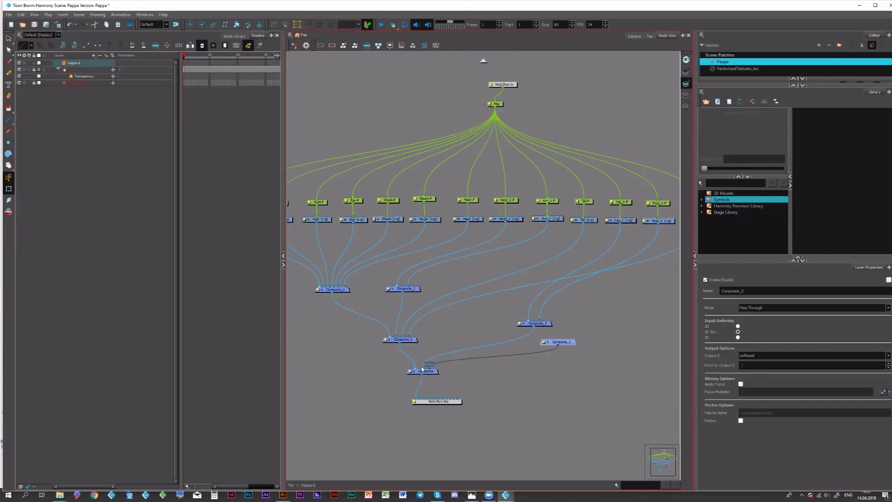
{"action": "left_click_drag", "start_coordinate": [572, 342], "coordinate": [566, 339]}
{"action": "left_click_drag", "start_coordinate": [607, 309], "coordinate": [618, 285]}
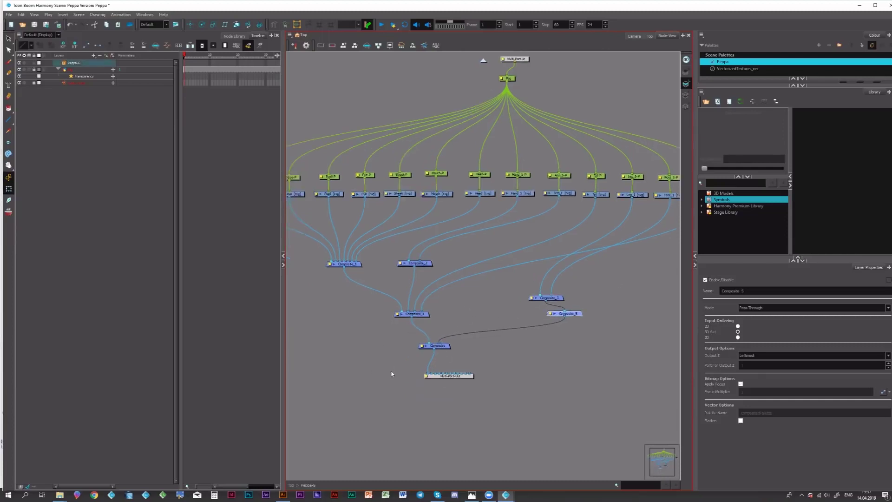
{"action": "left_click_drag", "start_coordinate": [551, 369], "coordinate": [656, 273]}
{"action": "left_click_drag", "start_coordinate": [655, 225], "coordinate": [618, 280]}
{"action": "left_click_drag", "start_coordinate": [628, 271], "coordinate": [589, 298]}
{"action": "left_click", "coordinate": [600, 301]}
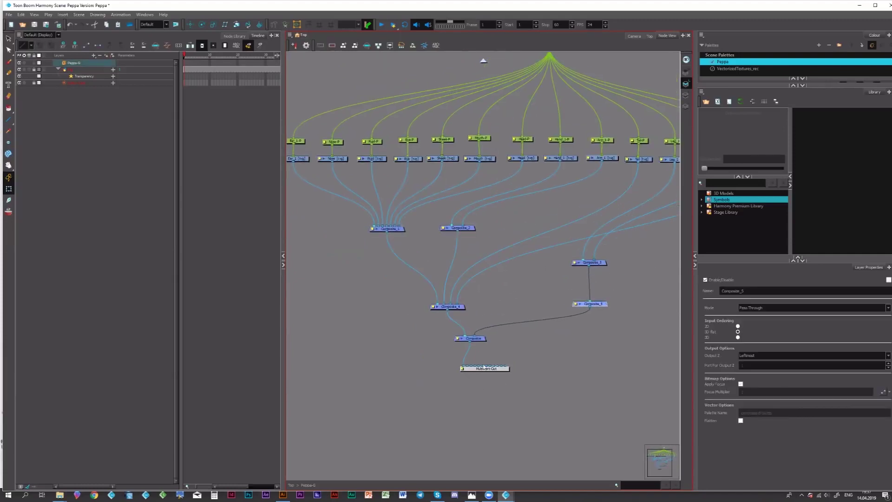
Step: Align the Multi-Port-In node directly above the main Peg
{"action": "left_click_drag", "start_coordinate": [581, 235], "coordinate": [534, 274]}
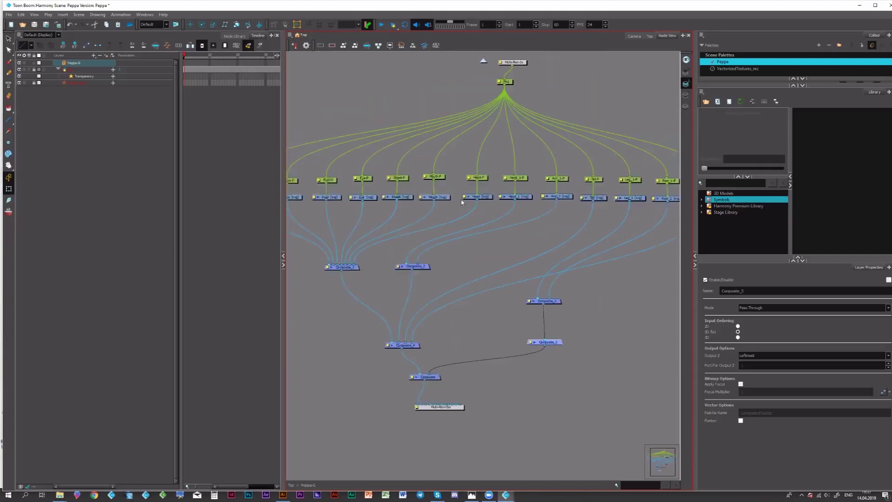
{"action": "left_click_drag", "start_coordinate": [480, 442], "coordinate": [506, 458]}
{"action": "left_click_drag", "start_coordinate": [472, 360], "coordinate": [523, 385]}
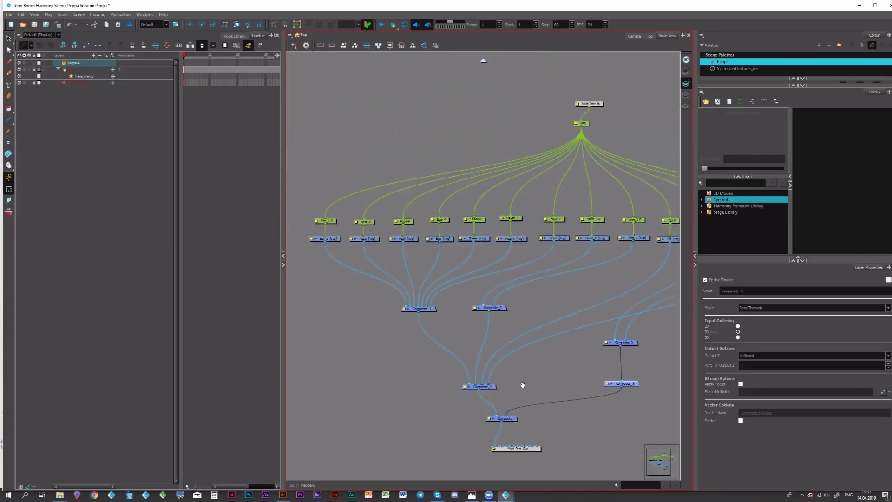
{"action": "left_click_drag", "start_coordinate": [471, 192], "coordinate": [498, 255]}
{"action": "left_click_drag", "start_coordinate": [558, 284], "coordinate": [481, 281]}
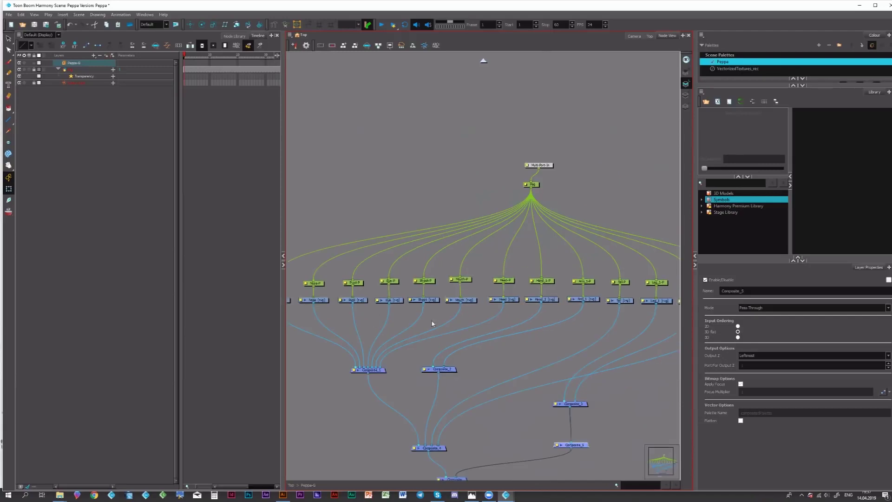
{"action": "left_click_drag", "start_coordinate": [542, 182], "coordinate": [560, 197]}
{"action": "left_click_drag", "start_coordinate": [571, 165], "coordinate": [517, 153]}
{"action": "left_click", "coordinate": [520, 203]}
Step: Add a parent peg above the Mouth-P peg
{"action": "left_click_drag", "start_coordinate": [501, 299], "coordinate": [556, 247]}
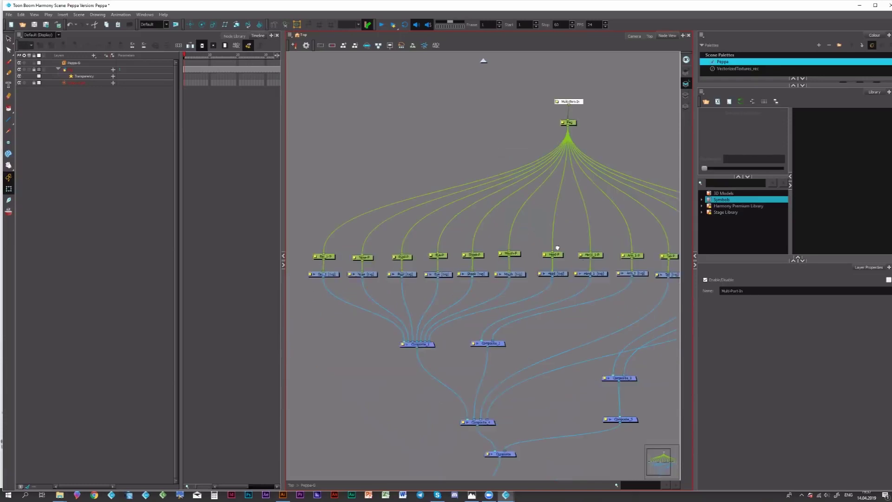
{"action": "left_click_drag", "start_coordinate": [539, 275], "coordinate": [538, 281]}
{"action": "scroll", "coordinate": [450, 309], "scroll_direction": "up", "scroll_amount": 1}
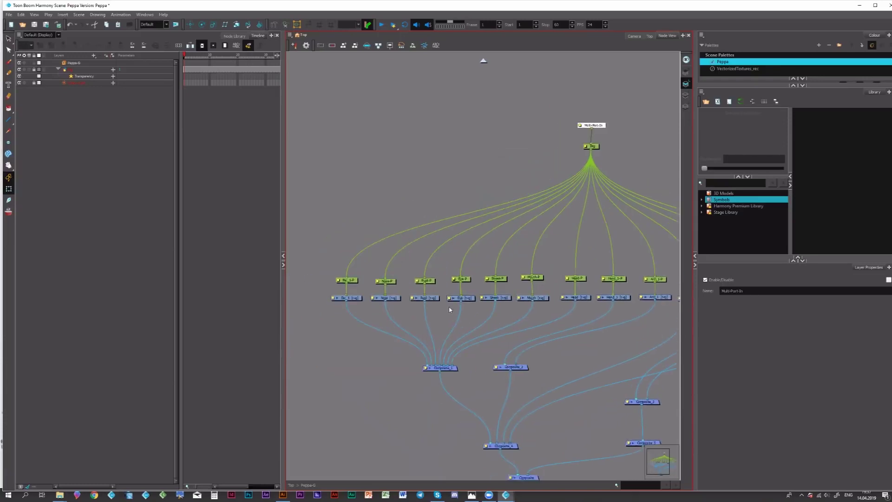
{"action": "left_click_drag", "start_coordinate": [439, 298], "coordinate": [504, 295]}
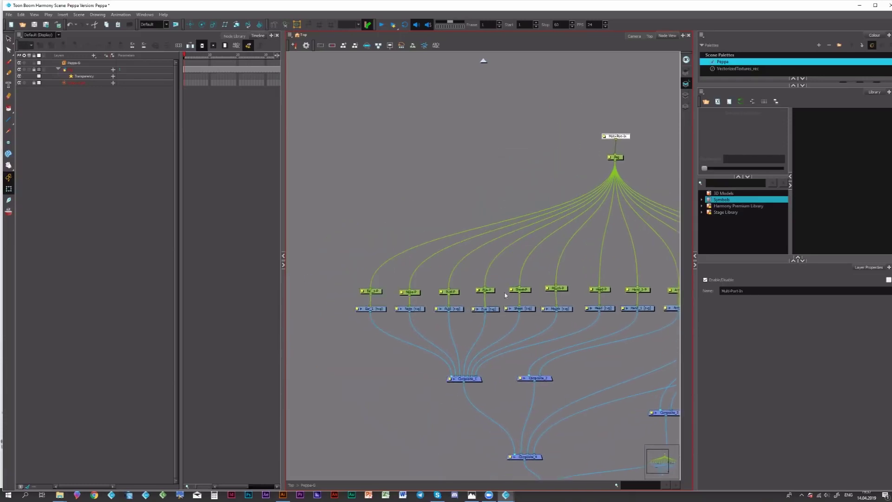
{"action": "left_click", "coordinate": [561, 289]}
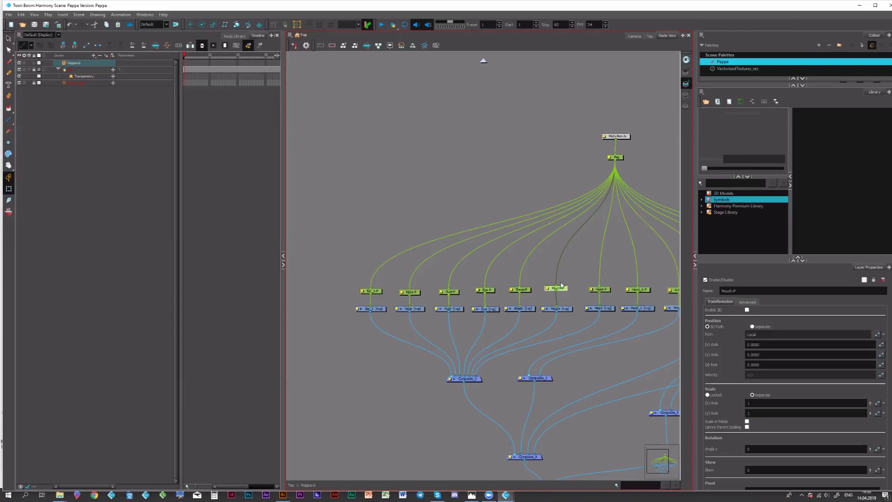
{"action": "key", "text": "ctrl+p"}
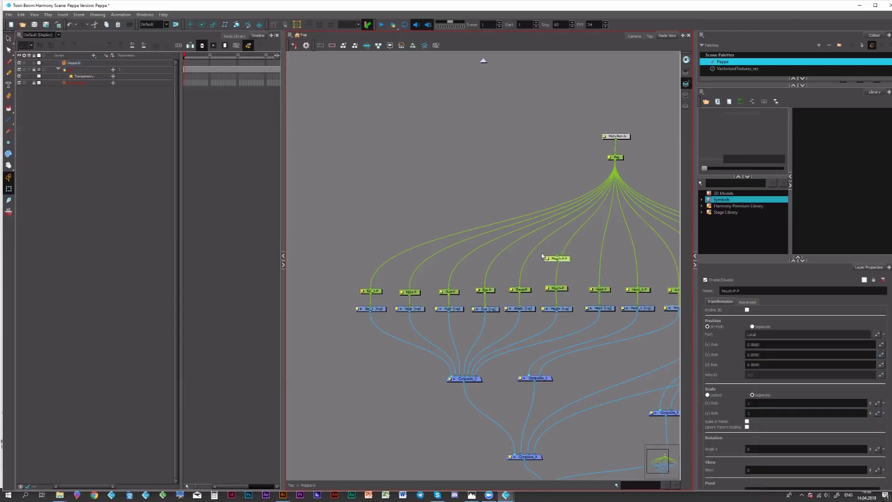
Step: Connect the mouth's parent peg to the remaining head and face pegs and center it above them
{"action": "left_click_drag", "start_coordinate": [569, 259], "coordinate": [519, 286]}
{"action": "left_click", "coordinate": [562, 258]}
{"action": "left_click_drag", "start_coordinate": [560, 252], "coordinate": [485, 289]}
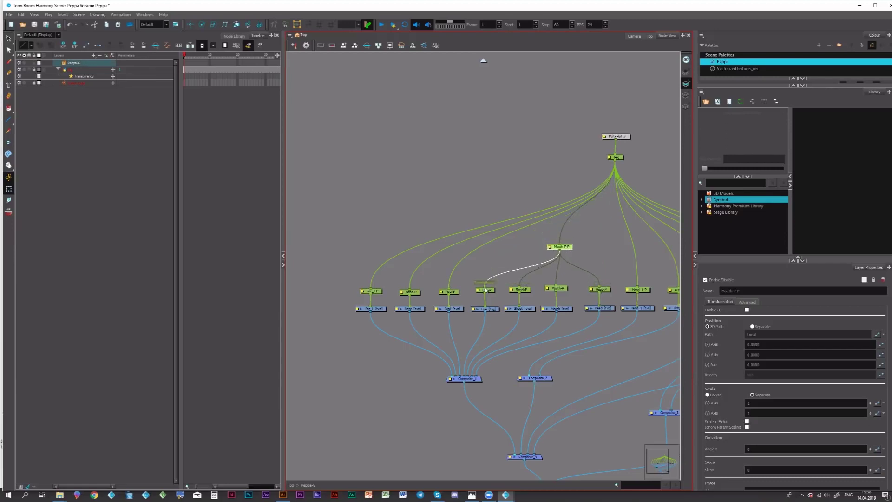
{"action": "left_click_drag", "start_coordinate": [571, 248], "coordinate": [450, 290]}
{"action": "left_click_drag", "start_coordinate": [549, 246], "coordinate": [410, 290]}
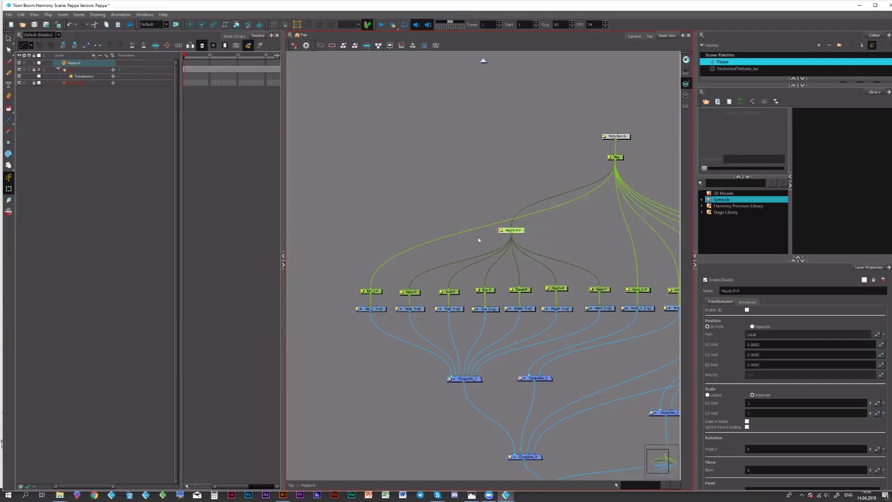
{"action": "left_click_drag", "start_coordinate": [511, 234], "coordinate": [370, 288]}
{"action": "left_click_drag", "start_coordinate": [517, 233], "coordinate": [502, 230]}
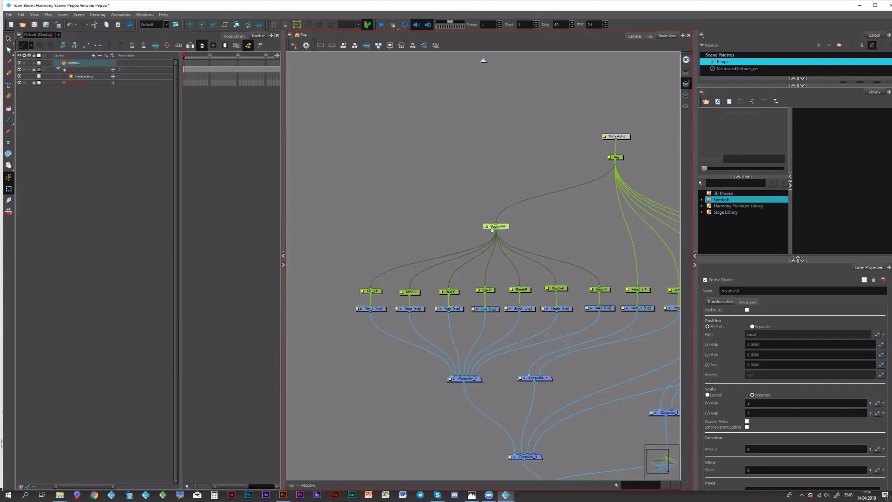
Step: Rename the parent peg of the head and face group as Head_Main-P
{"action": "double_click", "coordinate": [487, 229]}
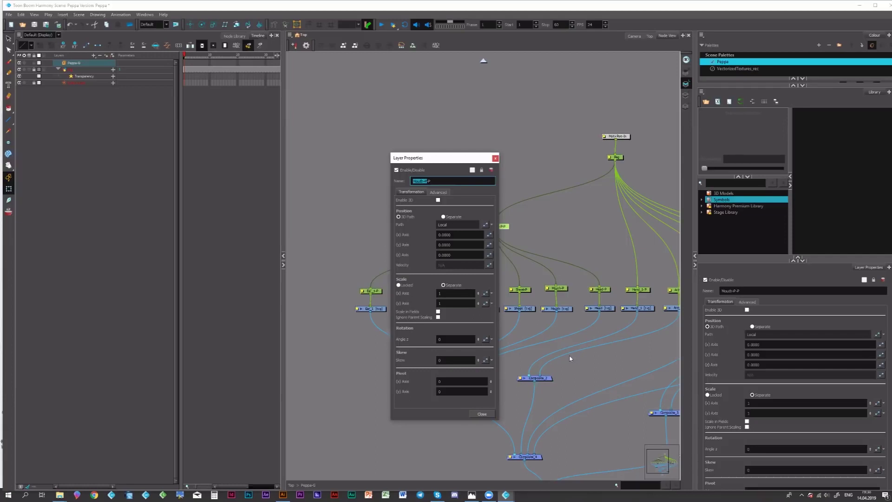
{"action": "type", "text": "Head"}
{"action": "left_click", "coordinate": [483, 414]}
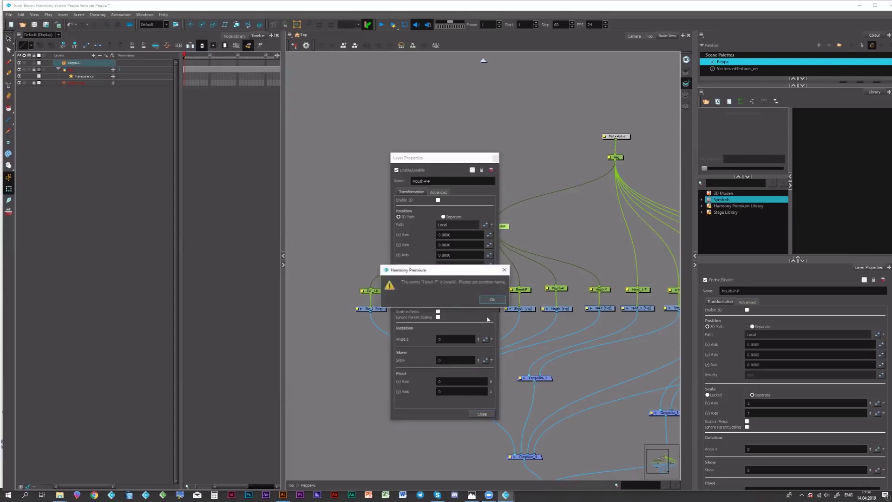
{"action": "left_click", "coordinate": [494, 303]}
{"action": "left_click_drag", "start_coordinate": [439, 181], "coordinate": [386, 178]}
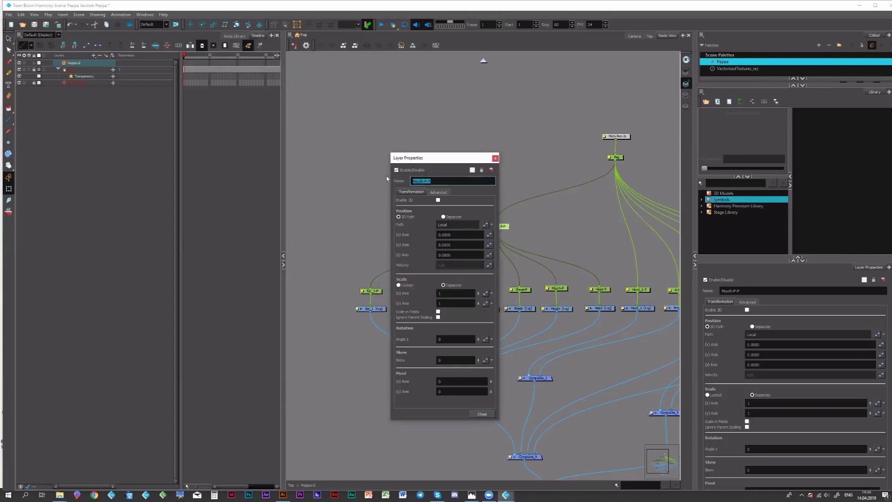
{"action": "type", "text": "Head_Main"}
{"action": "left_click", "coordinate": [483, 414]}
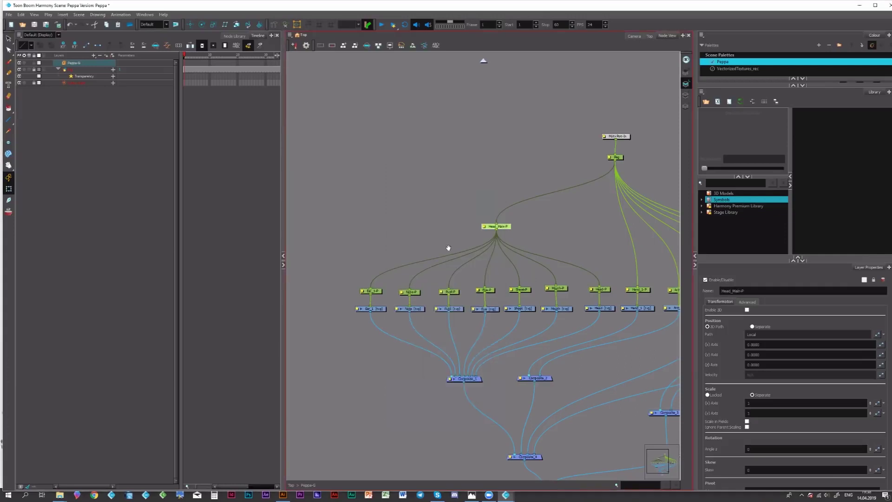
Step: Examine the hand, arm, tail, leg, foot and body pegs still attached directly to the main Peg
{"action": "left_click_drag", "start_coordinate": [542, 222], "coordinate": [452, 214]}
{"action": "scroll", "coordinate": [442, 216], "scroll_direction": "down", "scroll_amount": 1}
{"action": "scroll", "coordinate": [524, 247], "scroll_direction": "right", "scroll_amount": 5}
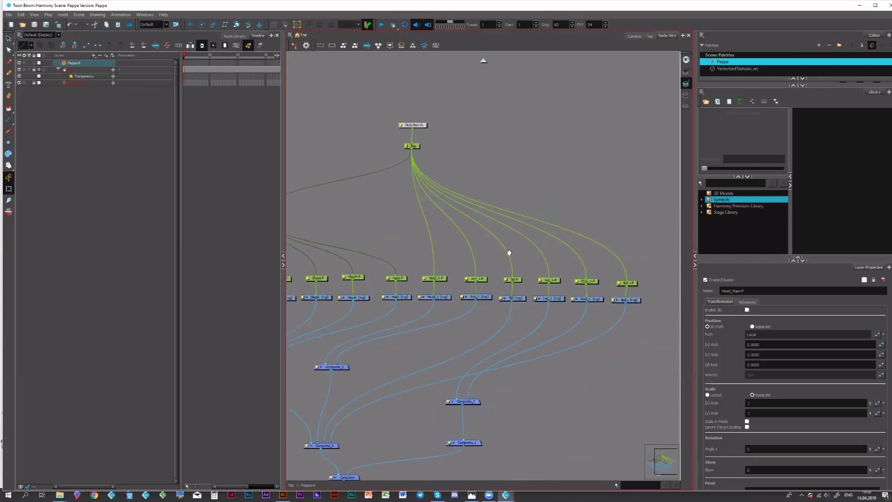
{"action": "scroll", "coordinate": [595, 241], "scroll_direction": "left", "scroll_amount": 1}
{"action": "scroll", "coordinate": [579, 235], "scroll_direction": "down", "scroll_amount": 1}
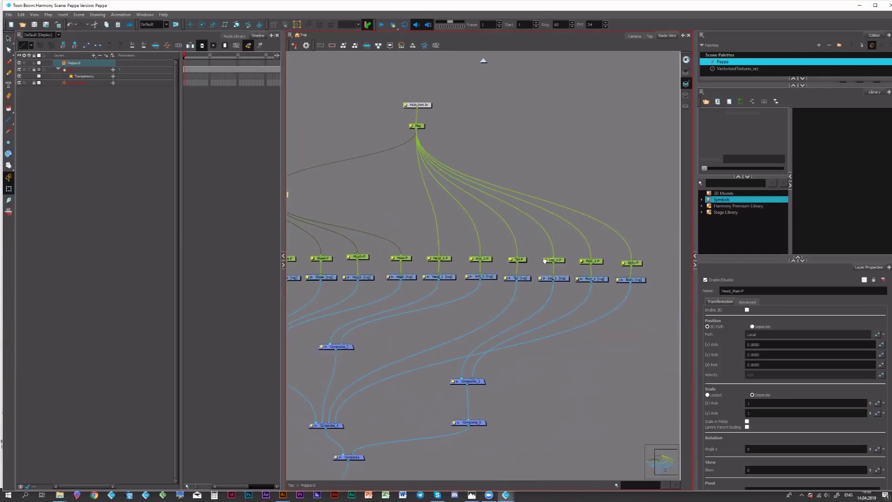
{"action": "scroll", "coordinate": [558, 261], "scroll_direction": "up", "scroll_amount": 1}
{"action": "scroll", "coordinate": [582, 261], "scroll_direction": "left", "scroll_amount": 1}
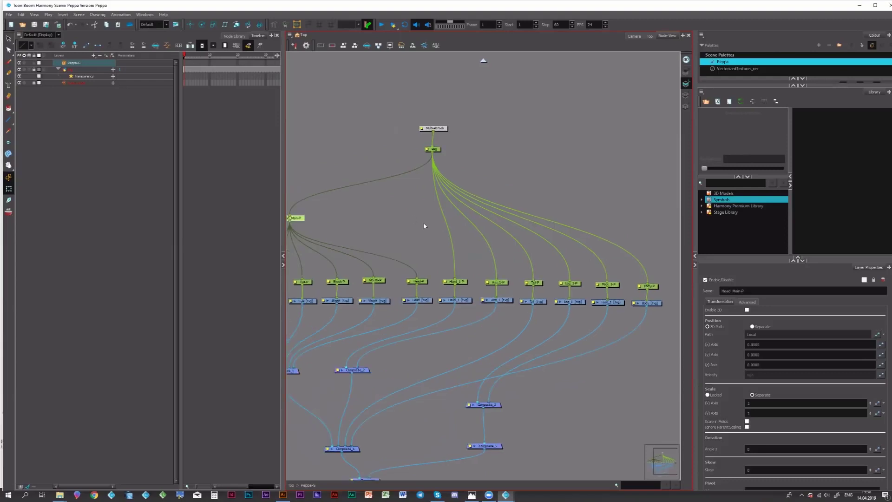
{"action": "scroll", "coordinate": [424, 223], "scroll_direction": "left", "scroll_amount": 2}
{"action": "scroll", "coordinate": [414, 235], "scroll_direction": "right", "scroll_amount": 3}
{"action": "scroll", "coordinate": [414, 235], "scroll_direction": "down", "scroll_amount": 1}
{"action": "scroll", "coordinate": [457, 229], "scroll_direction": "right", "scroll_amount": 1}
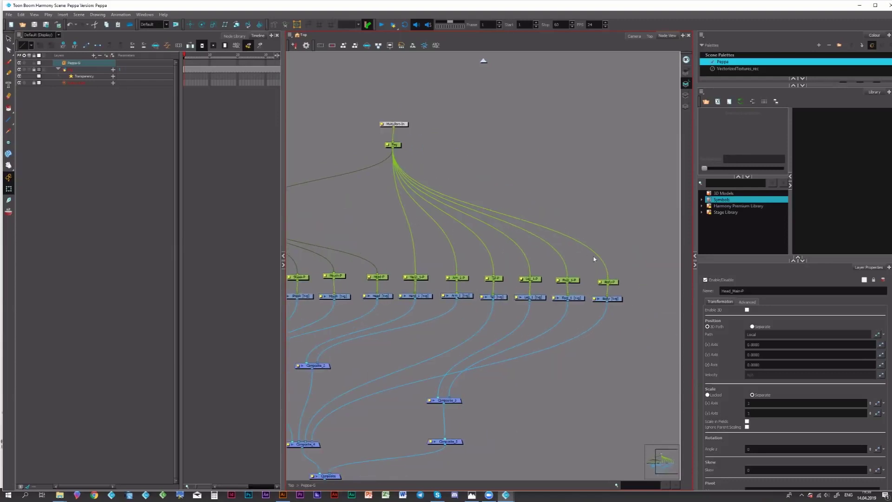
Step: Nudge the body peg with its drawing and the tail peg into line with the neighboring nodes
{"action": "left_click_drag", "start_coordinate": [633, 273], "coordinate": [613, 298]}
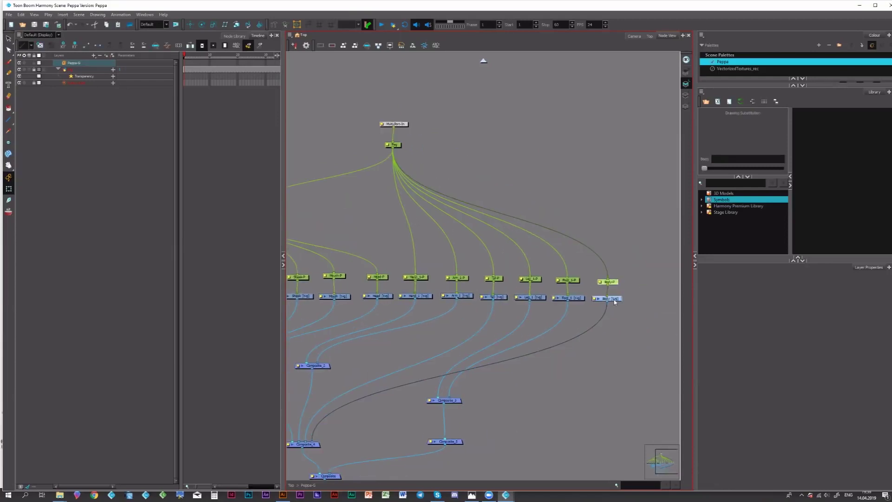
{"action": "left_click", "coordinate": [406, 289]}
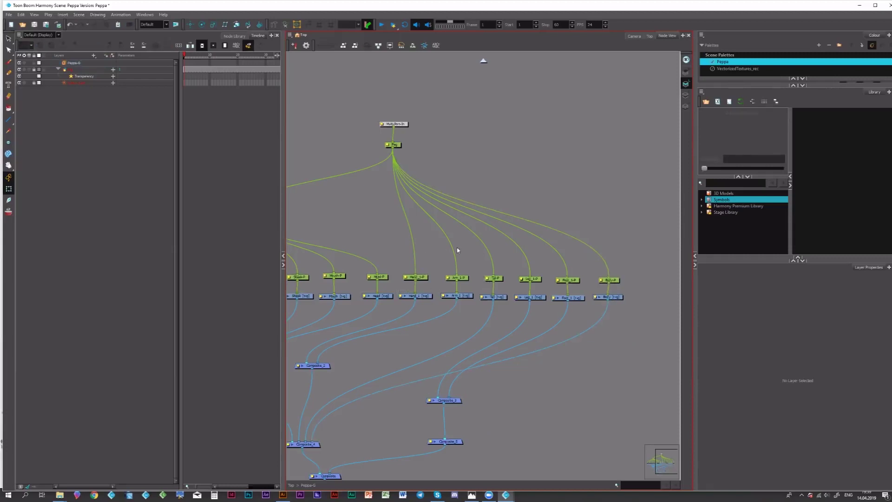
{"action": "scroll", "coordinate": [452, 278], "scroll_direction": "left", "scroll_amount": 2}
{"action": "left_click", "coordinate": [446, 277]}
{"action": "left_click", "coordinate": [526, 278]}
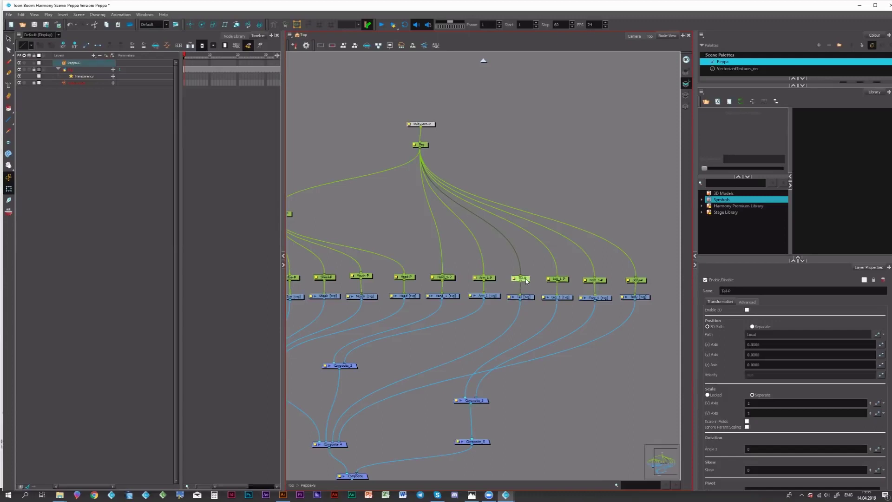
{"action": "left_click_drag", "start_coordinate": [526, 279], "coordinate": [526, 279]}
{"action": "left_click", "coordinate": [573, 263]}
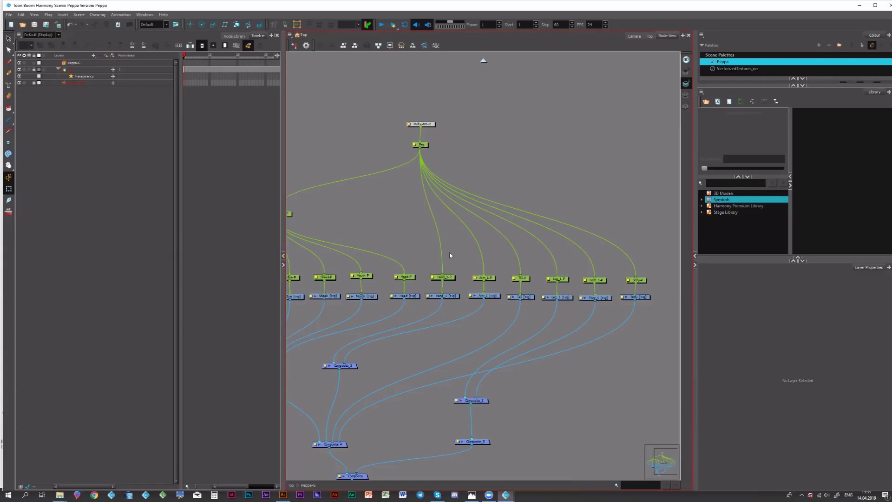
Step: Raise the Multi-Port-In node and main Peg, align them above the hand peg, and save the scene
{"action": "left_click_drag", "start_coordinate": [447, 105], "coordinate": [428, 98]}
{"action": "left_click", "coordinate": [445, 127]}
{"action": "left_click", "coordinate": [427, 112]}
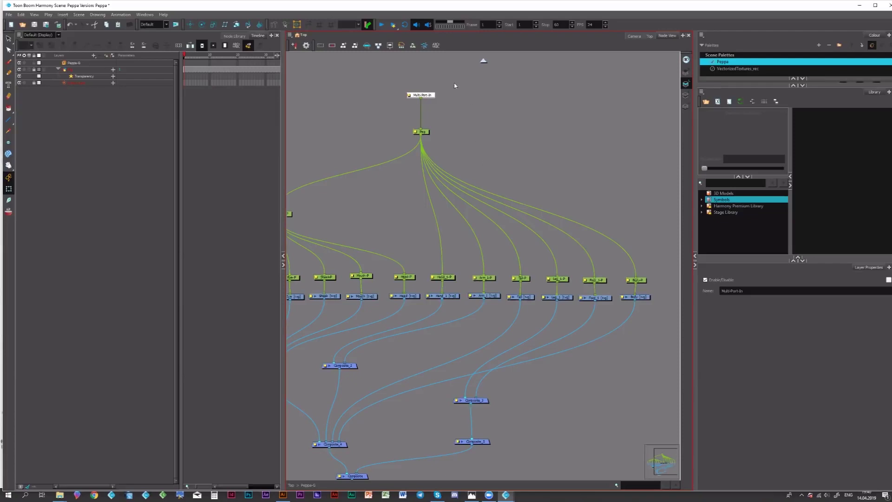
{"action": "left_click_drag", "start_coordinate": [456, 80], "coordinate": [445, 135]}
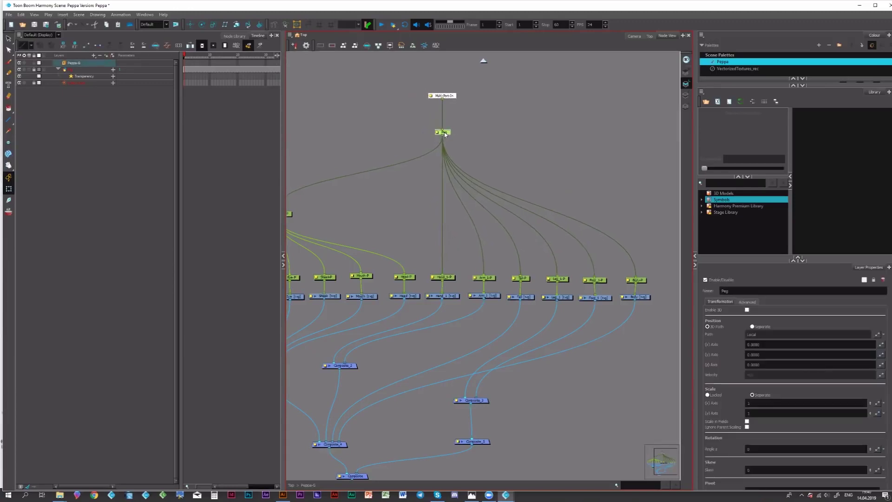
{"action": "left_click", "coordinate": [504, 138]}
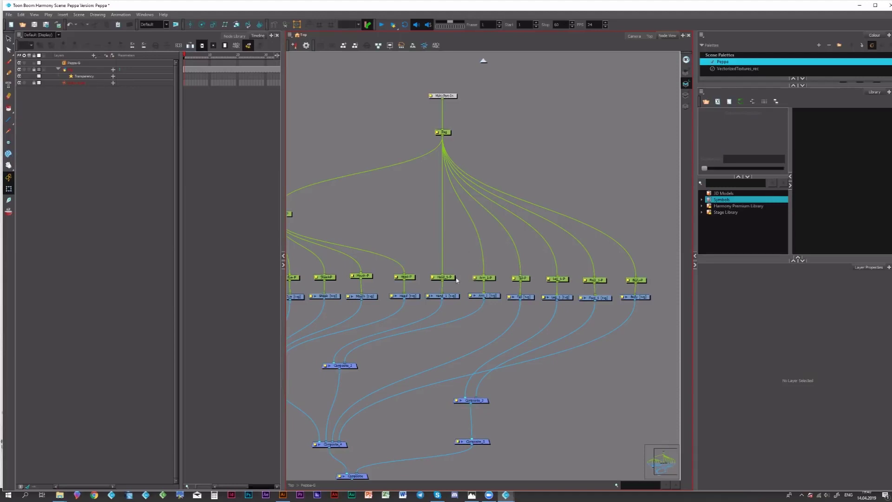
{"action": "left_click", "coordinate": [491, 276]}
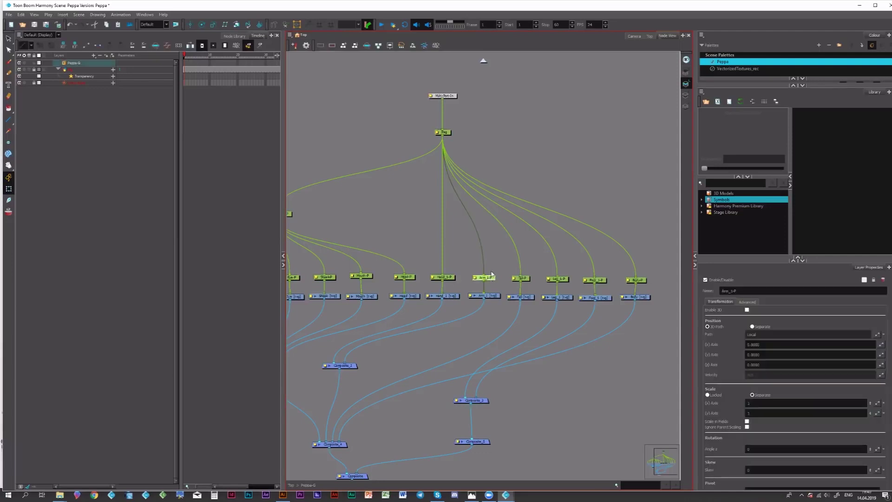
{"action": "left_click", "coordinate": [466, 247]}
{"action": "key", "text": "ctrl+s"}
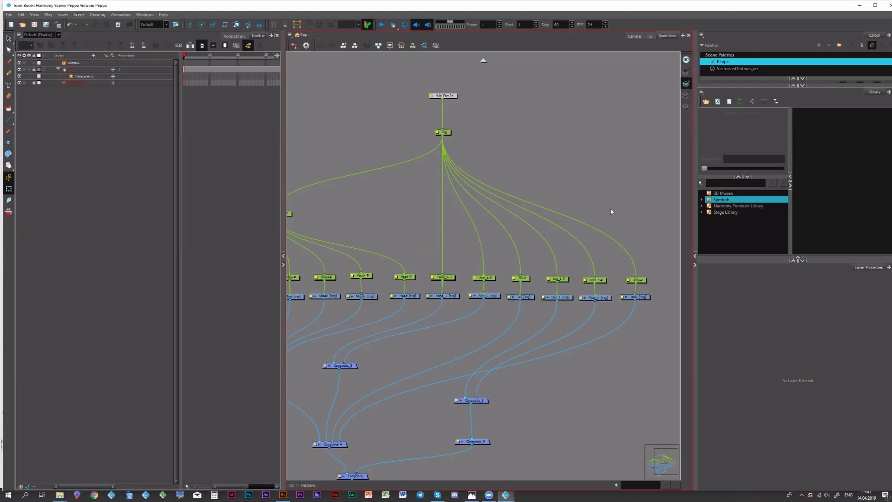
Step: Insert a new peg between the main Peg and Head_Main-P and connect the body peg to it
{"action": "key", "text": "ctrl+p"}
{"action": "left_click_drag", "start_coordinate": [631, 205], "coordinate": [636, 277]}
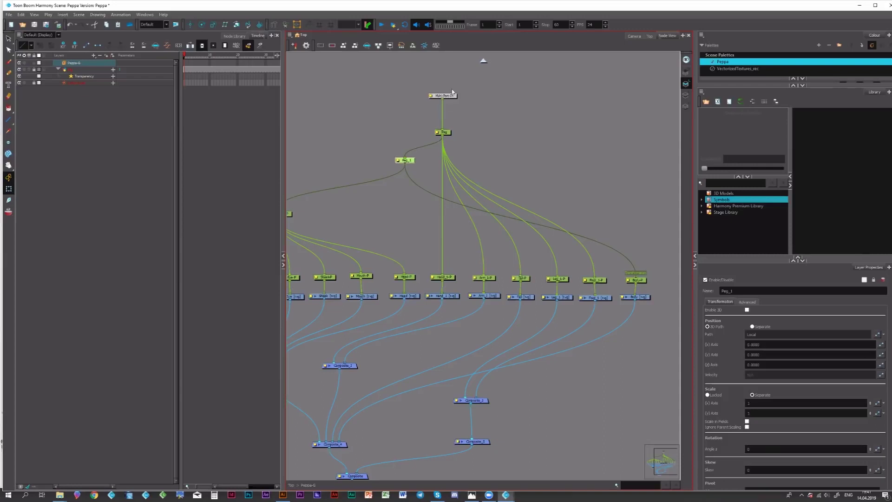
{"action": "left_click_drag", "start_coordinate": [466, 86], "coordinate": [449, 124]}
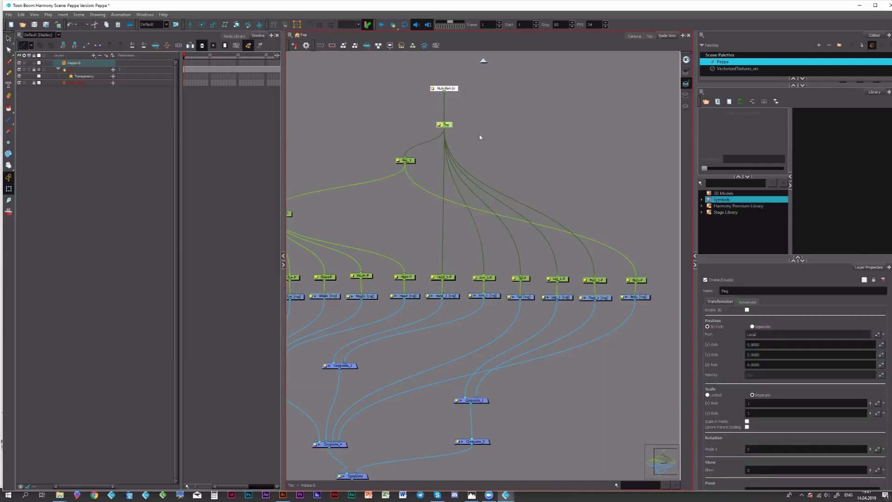
{"action": "left_click", "coordinate": [480, 137]}
Step: Connect the foot, leg, tail, hand and arm pegs to the inserted peg and align Multi-Port-In and the main Peg above it
{"action": "left_click_drag", "start_coordinate": [406, 164], "coordinate": [596, 277]}
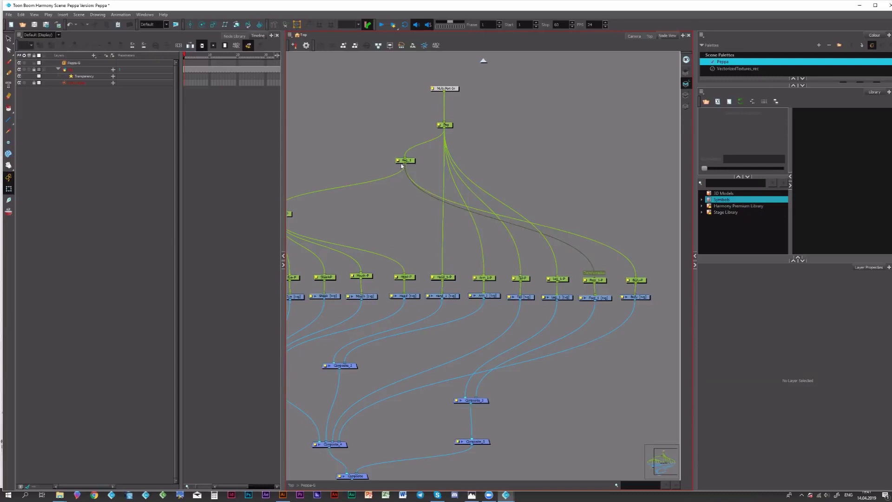
{"action": "left_click_drag", "start_coordinate": [404, 165], "coordinate": [556, 277]}
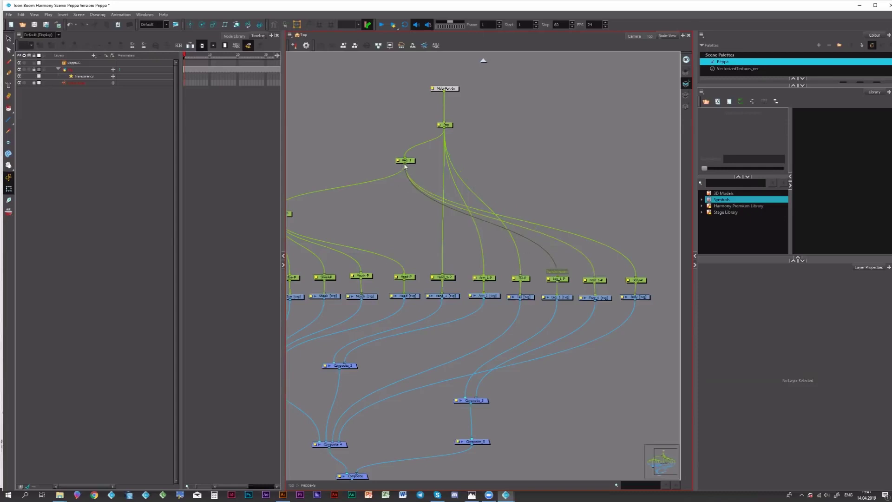
{"action": "left_click_drag", "start_coordinate": [405, 165], "coordinate": [520, 278]}
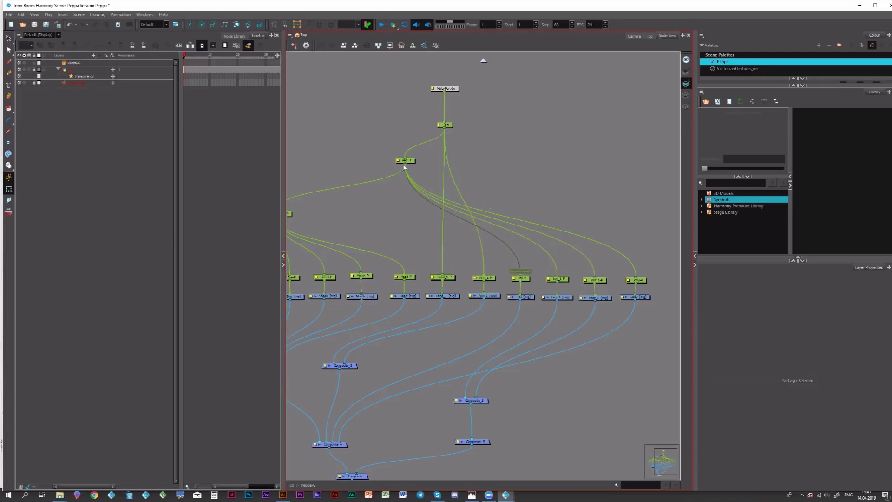
{"action": "left_click_drag", "start_coordinate": [405, 165], "coordinate": [520, 278]}
{"action": "left_click_drag", "start_coordinate": [405, 166], "coordinate": [455, 276]}
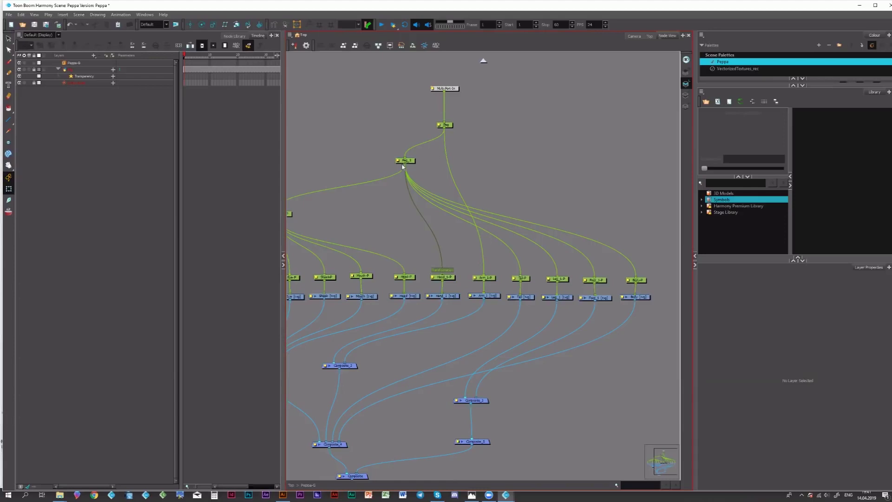
{"action": "left_click_drag", "start_coordinate": [405, 165], "coordinate": [467, 265]}
{"action": "left_click", "coordinate": [484, 277]}
{"action": "left_click_drag", "start_coordinate": [490, 82], "coordinate": [411, 126]}
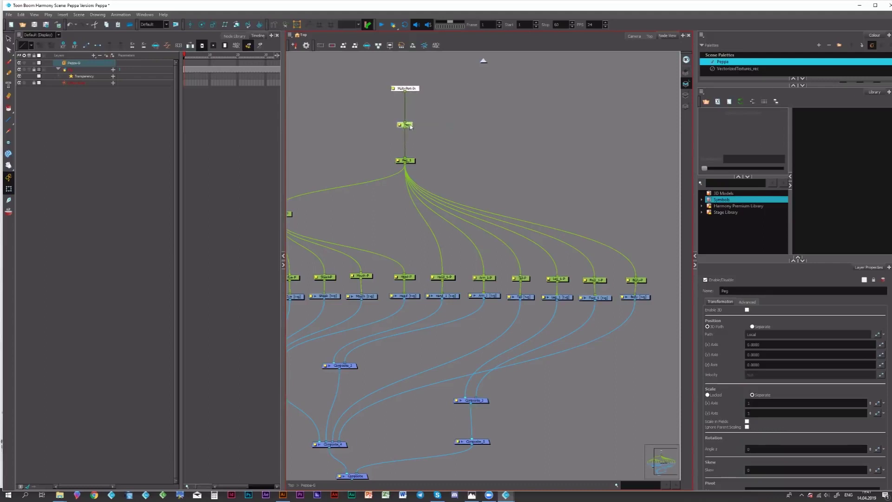
Step: Move the Multi-Port-In, main Peg and Peg_1 nodes up together above the limb pegs
{"action": "left_click_drag", "start_coordinate": [440, 74], "coordinate": [400, 162]}
{"action": "left_click_drag", "start_coordinate": [398, 164], "coordinate": [418, 150]}
{"action": "left_click", "coordinate": [463, 141]}
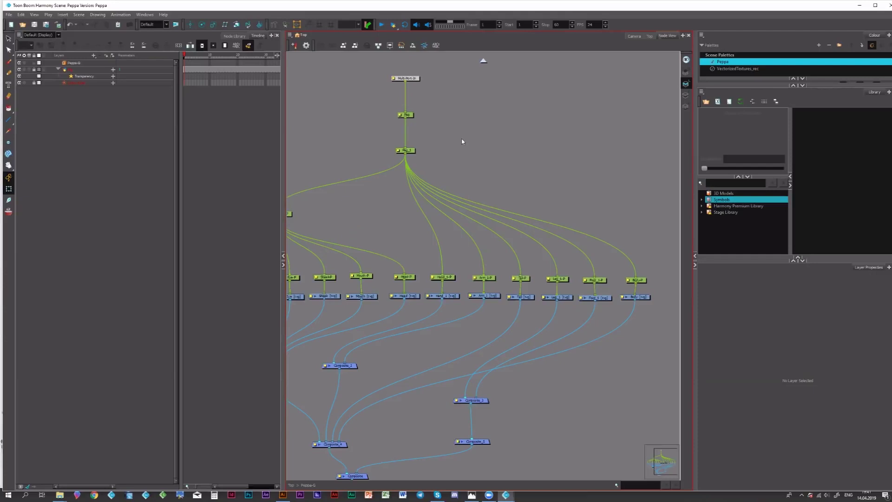
Step: Nudge the Body drawing and its peg into line with the neighboring foot nodes
{"action": "left_click", "coordinate": [645, 300]}
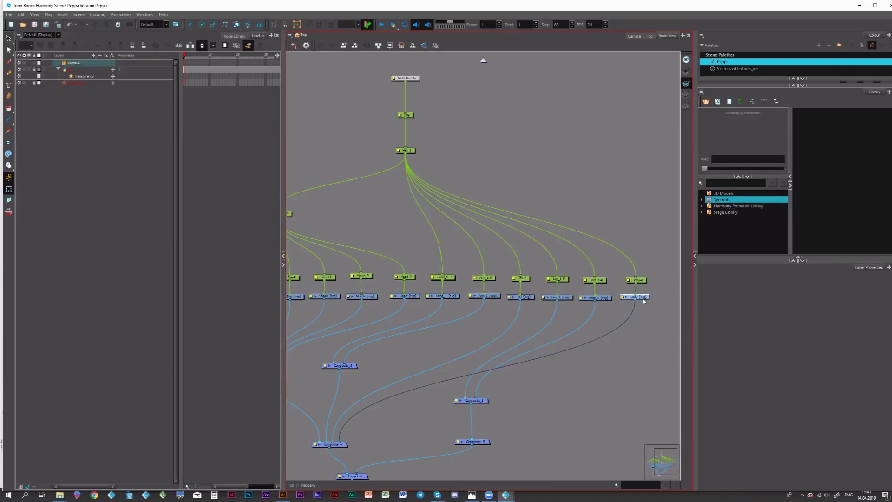
{"action": "left_click_drag", "start_coordinate": [646, 300], "coordinate": [644, 300]}
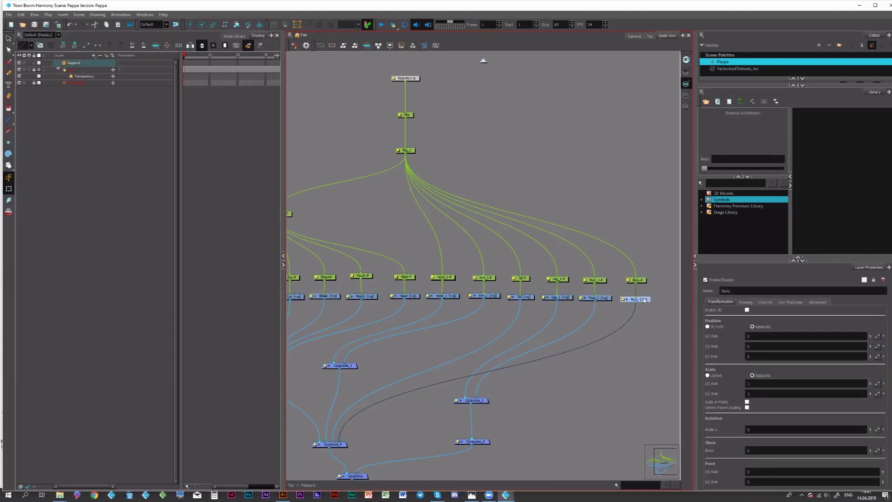
{"action": "left_click", "coordinate": [642, 281]}
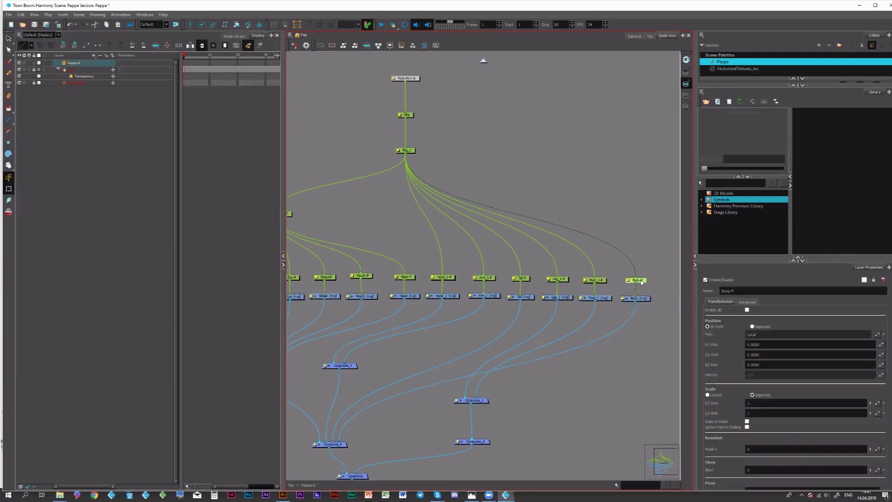
{"action": "left_click", "coordinate": [621, 219]}
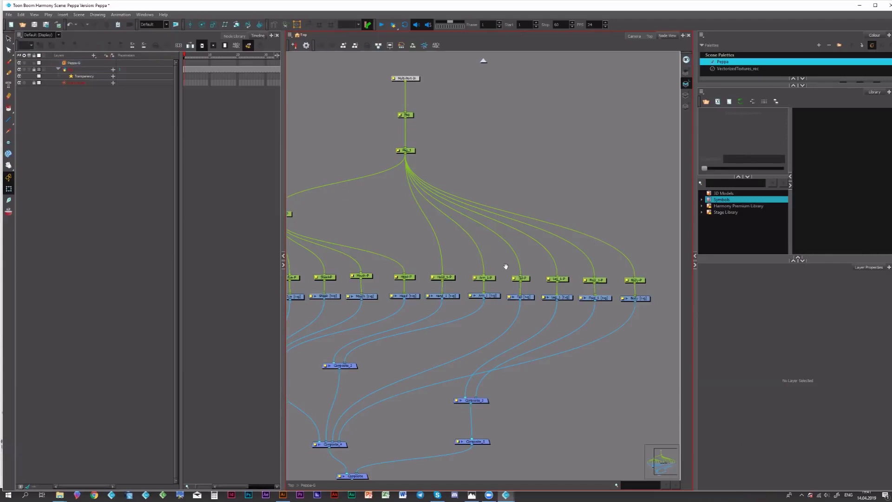
Step: Offset Peg_1 to one side of the main Peg, and add a shared parent peg above the leg and foot pegs
{"action": "mouse_move", "coordinate": [488, 199]}
{"action": "left_mouse_down"}
{"action": "mouse_move", "coordinate": [451, 183]}
{"action": "mouse_move", "coordinate": [488, 215]}
{"action": "left_mouse_up"}
{"action": "left_click_drag", "start_coordinate": [421, 149], "coordinate": [442, 185]}
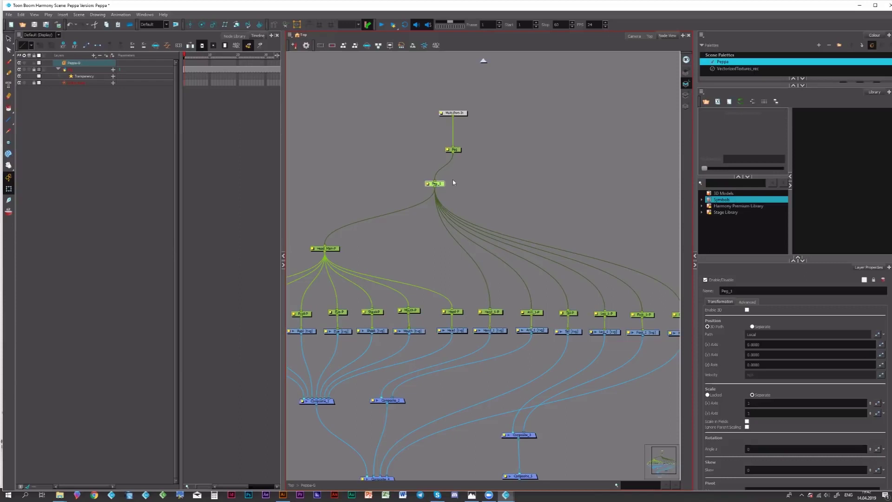
{"action": "left_click_drag", "start_coordinate": [549, 291], "coordinate": [506, 279]}
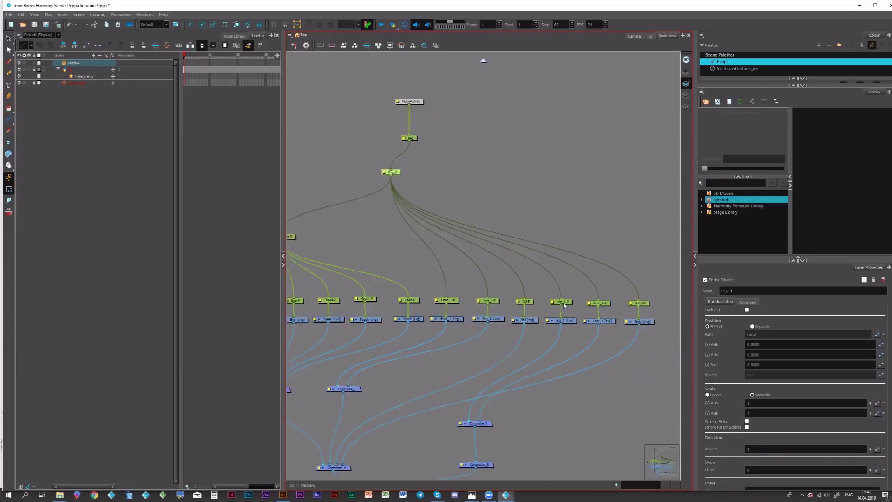
{"action": "left_click", "coordinate": [564, 303]}
{"action": "left_click", "coordinate": [561, 302]}
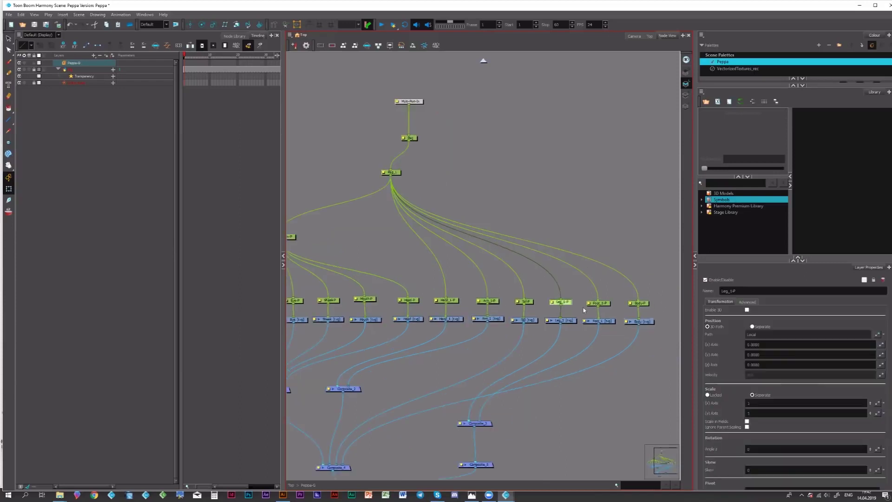
{"action": "key", "text": "ctrl+p"}
{"action": "mouse_move", "coordinate": [568, 273]}
{"action": "left_mouse_down"}
{"action": "mouse_move", "coordinate": [559, 276]}
{"action": "mouse_move", "coordinate": [599, 301]}
{"action": "mouse_move", "coordinate": [575, 276]}
{"action": "left_mouse_up"}
Step: Add a parent peg above Hand_1-P and connect the Arm_1-P peg to it as well
{"action": "left_click", "coordinate": [447, 298]}
{"action": "key", "text": "ctrl+p"}
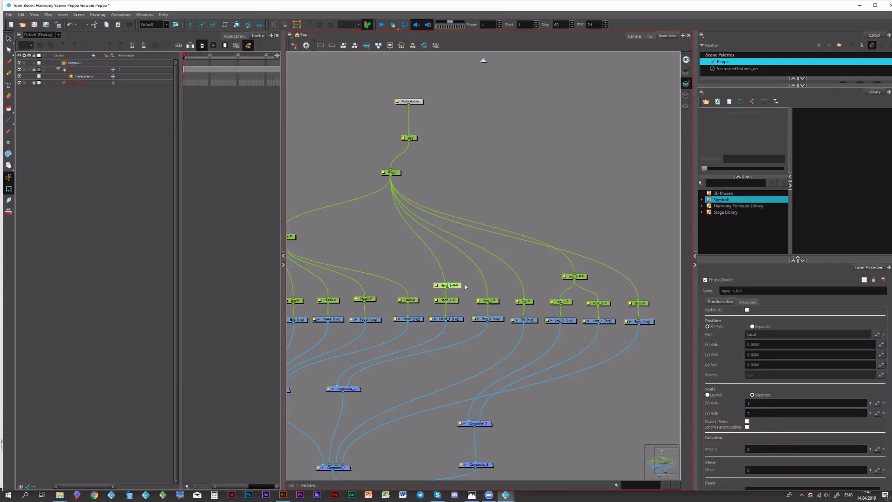
{"action": "left_click_drag", "start_coordinate": [445, 285], "coordinate": [488, 298]}
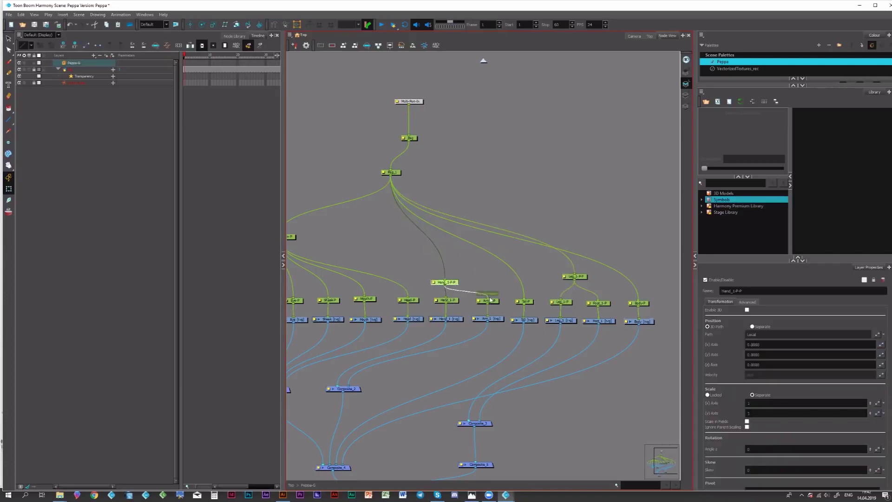
Step: Insert a new peg between the main Peg and the shared leg and foot parent peg, separating the legs from Peg_1
{"action": "left_click_drag", "start_coordinate": [520, 247], "coordinate": [573, 249]}
{"action": "scroll", "coordinate": [574, 248], "scroll_direction": "left", "scroll_amount": 1}
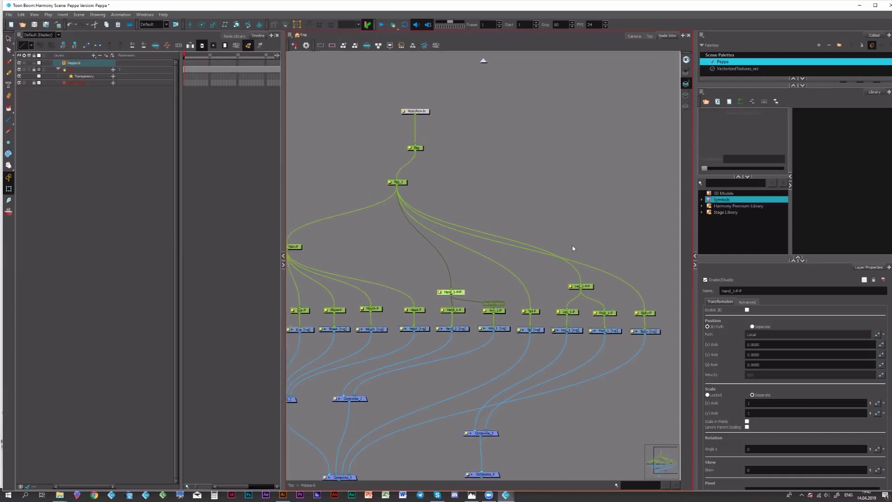
{"action": "key", "text": "ctrl+z"}
{"action": "left_click_drag", "start_coordinate": [502, 296], "coordinate": [547, 222]}
{"action": "left_click_drag", "start_coordinate": [415, 151], "coordinate": [552, 174]}
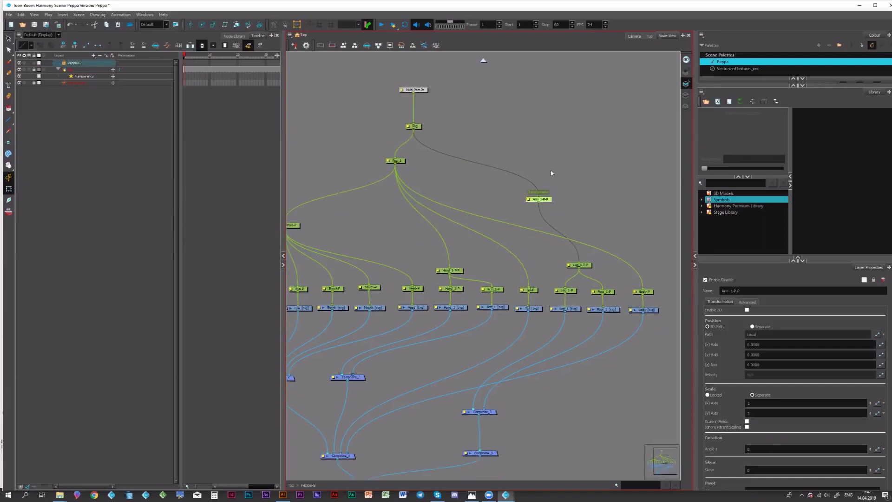
{"action": "left_click_drag", "start_coordinate": [549, 205], "coordinate": [544, 165]}
{"action": "left_click_drag", "start_coordinate": [543, 166], "coordinate": [546, 191]}
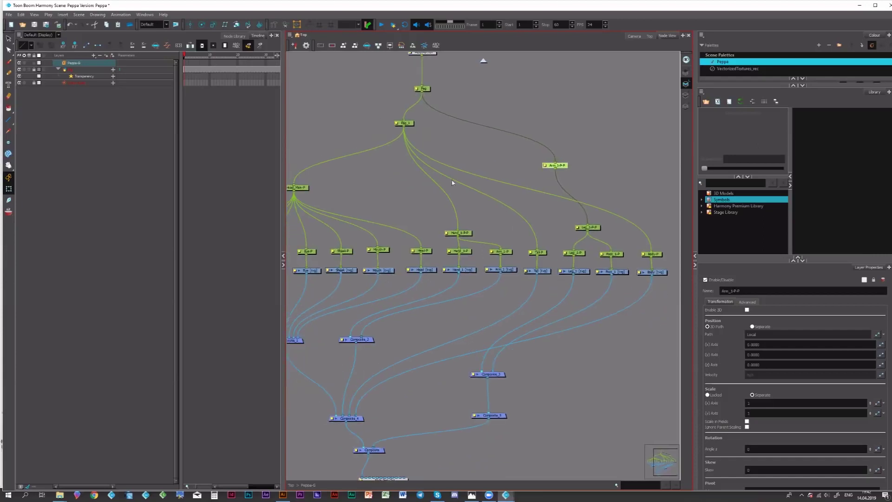
Step: Examine the peg hierarchy and composite connections across the whole node network
{"action": "left_click_drag", "start_coordinate": [463, 260], "coordinate": [518, 253]}
{"action": "left_click_drag", "start_coordinate": [588, 219], "coordinate": [548, 251]}
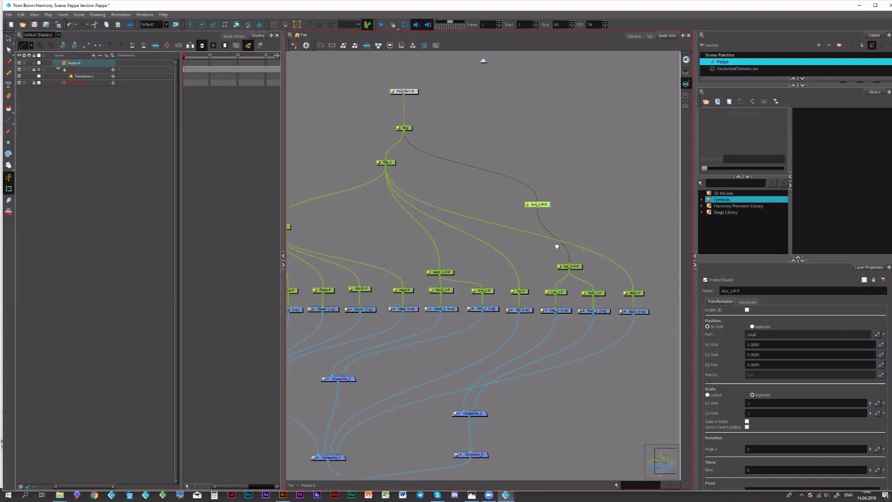
{"action": "scroll", "coordinate": [557, 246], "scroll_direction": "down", "scroll_amount": 4}
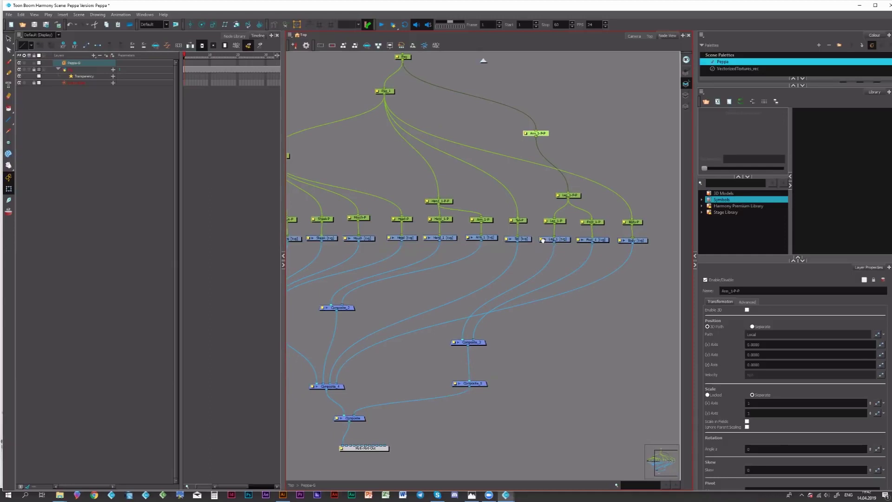
{"action": "scroll", "coordinate": [547, 280], "scroll_direction": "down", "scroll_amount": 1}
{"action": "scroll", "coordinate": [484, 194], "scroll_direction": "up", "scroll_amount": 2}
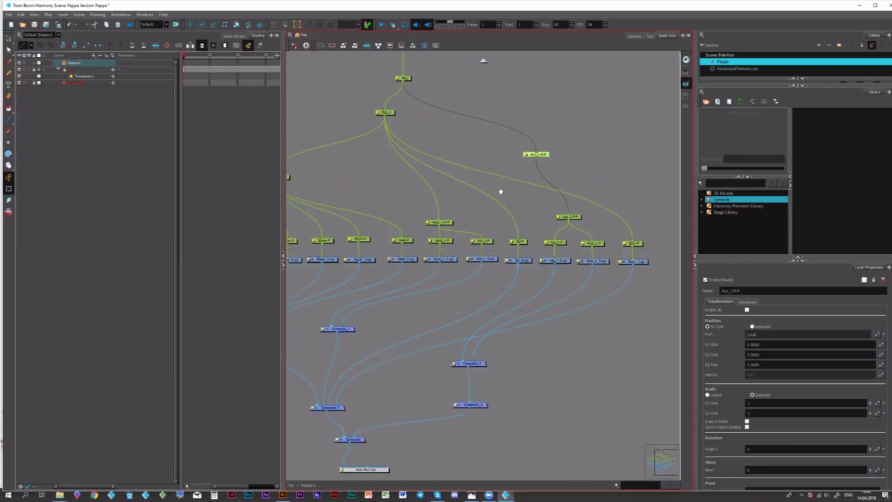
{"action": "left_click_drag", "start_coordinate": [501, 191], "coordinate": [553, 211]}
{"action": "left_click_drag", "start_coordinate": [577, 268], "coordinate": [546, 219]}
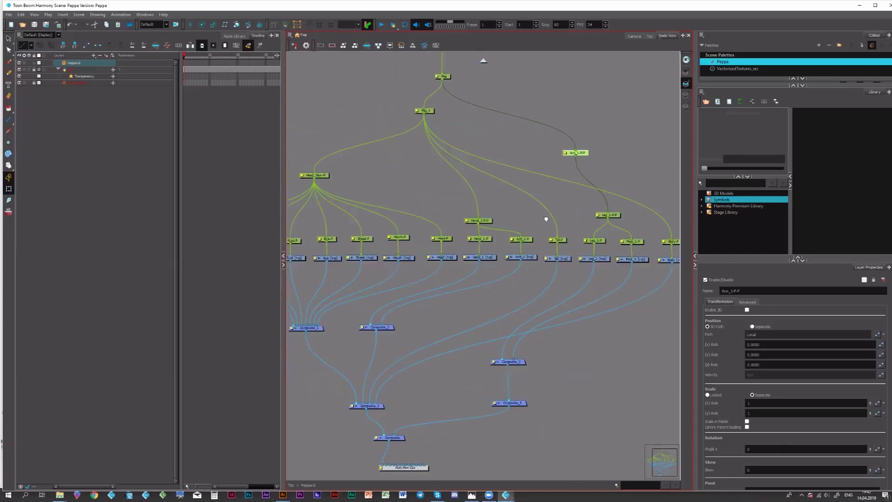
{"action": "scroll", "coordinate": [546, 219], "scroll_direction": "right", "scroll_amount": 2}
{"action": "scroll", "coordinate": [510, 212], "scroll_direction": "down", "scroll_amount": 1}
{"action": "scroll", "coordinate": [551, 192], "scroll_direction": "up", "scroll_amount": 1}
{"action": "left_click_drag", "start_coordinate": [334, 177], "coordinate": [380, 177]}
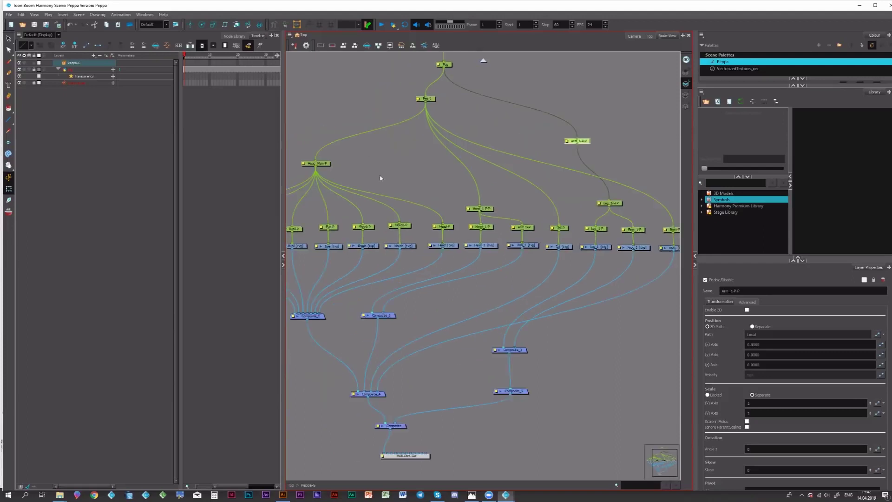
{"action": "scroll", "coordinate": [444, 205], "scroll_direction": "down", "scroll_amount": 2}
{"action": "left_click_drag", "start_coordinate": [535, 200], "coordinate": [552, 207]}
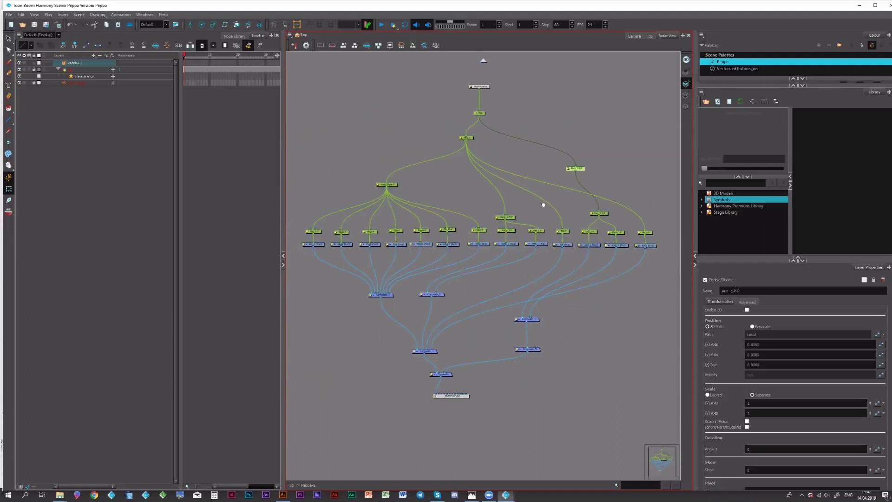
{"action": "left_click_drag", "start_coordinate": [614, 165], "coordinate": [608, 167]}
{"action": "left_click_drag", "start_coordinate": [449, 202], "coordinate": [385, 204]}
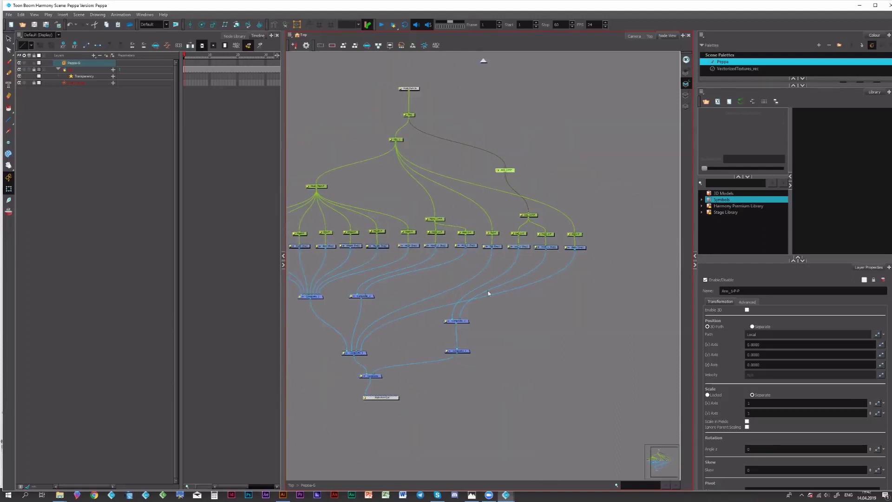
{"action": "left_click_drag", "start_coordinate": [489, 293], "coordinate": [510, 294]}
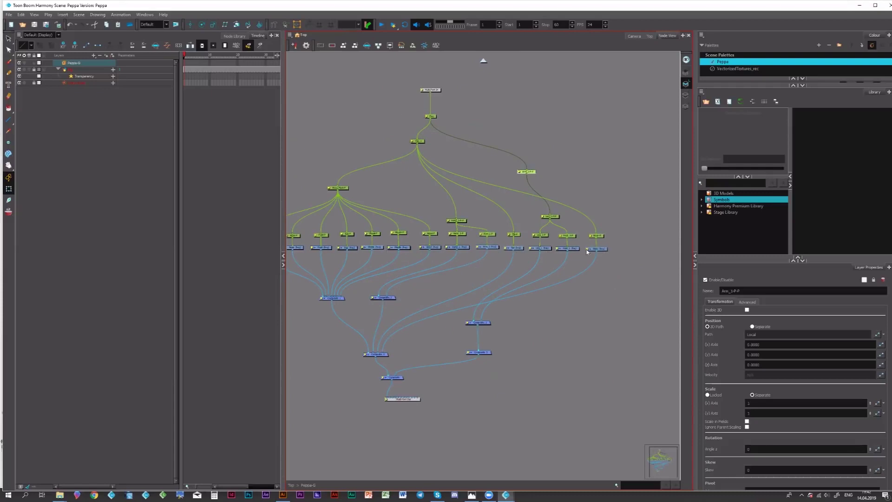
{"action": "left_click_drag", "start_coordinate": [370, 210], "coordinate": [388, 230]}
Step: Place the legs' upper peg beside Peg_1 and center Multi-Port-In and the main Peg above the two
{"action": "left_click", "coordinate": [482, 242]}
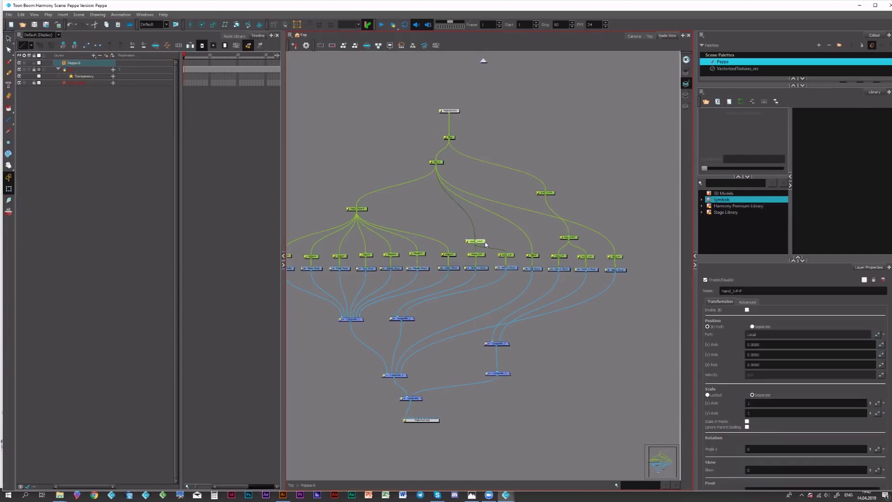
{"action": "left_click_drag", "start_coordinate": [484, 242], "coordinate": [481, 242]}
{"action": "left_click", "coordinate": [552, 195]}
{"action": "left_click_drag", "start_coordinate": [552, 195], "coordinate": [485, 164]}
{"action": "left_click_drag", "start_coordinate": [490, 100], "coordinate": [463, 138]}
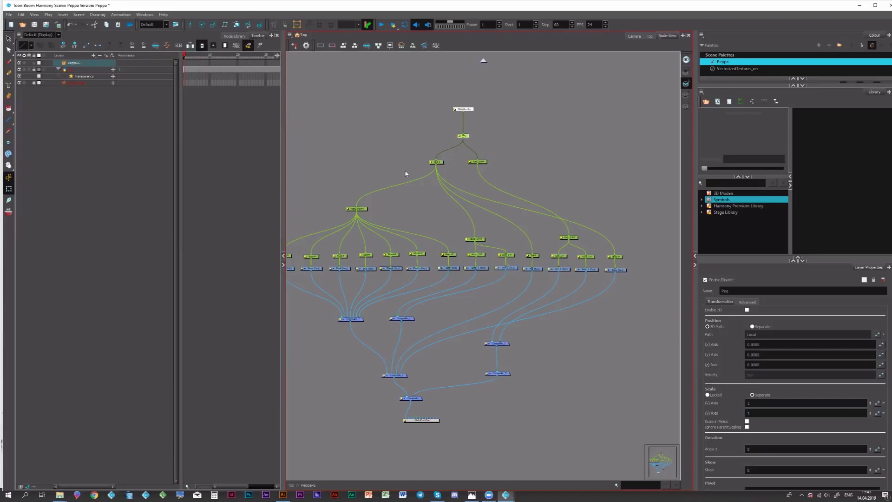
{"action": "left_click", "coordinate": [435, 162]}
Step: Move the leg and foot node group far out to the side, and place the Body peg and drawing beside the tail nodes
{"action": "left_click_drag", "start_coordinate": [625, 238], "coordinate": [529, 233]}
{"action": "left_click_drag", "start_coordinate": [589, 272], "coordinate": [488, 251]}
{"action": "left_click_drag", "start_coordinate": [600, 212], "coordinate": [513, 263]}
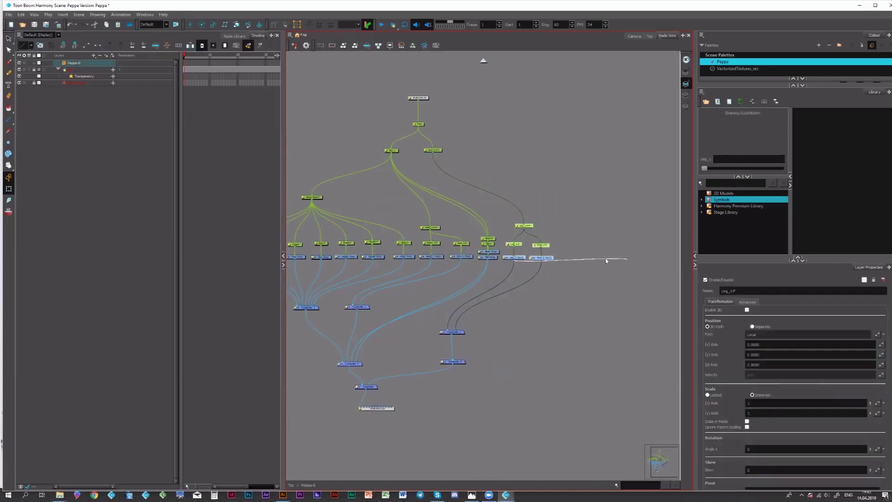
{"action": "left_click_drag", "start_coordinate": [578, 214], "coordinate": [638, 255]}
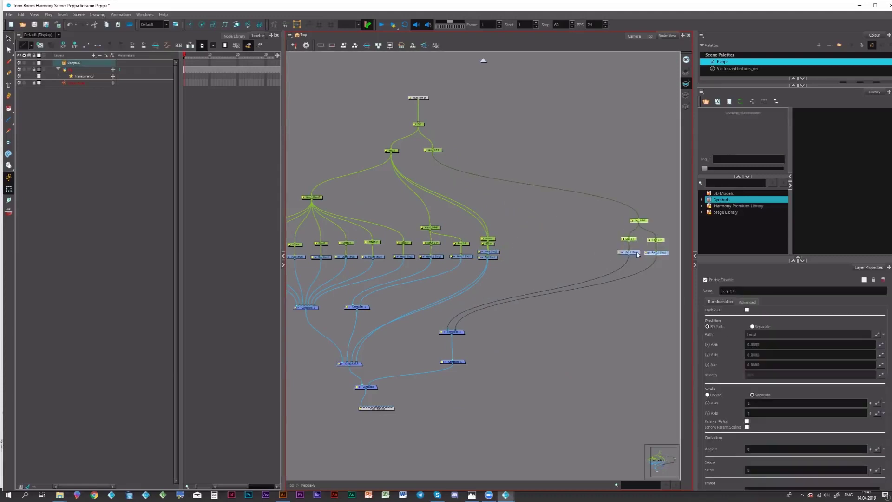
{"action": "mouse_move", "coordinate": [494, 257]}
{"action": "left_mouse_down"}
{"action": "mouse_move", "coordinate": [534, 257]}
{"action": "mouse_move", "coordinate": [521, 240]}
{"action": "mouse_move", "coordinate": [562, 258]}
{"action": "mouse_move", "coordinate": [492, 258]}
{"action": "left_mouse_up"}
{"action": "left_click", "coordinate": [499, 253]}
{"action": "mouse_move", "coordinate": [553, 257]}
{"action": "left_mouse_down"}
{"action": "mouse_move", "coordinate": [521, 256]}
{"action": "mouse_move", "coordinate": [525, 244]}
{"action": "left_mouse_up"}
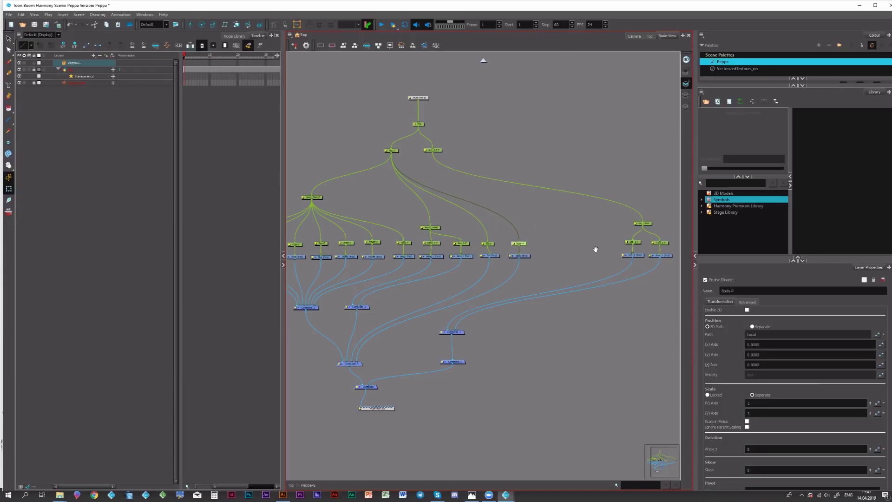
Step: Adjust the position of the leg and foot node group and move Composite_3 directly beneath its drawings
{"action": "left_click_drag", "start_coordinate": [620, 265], "coordinate": [565, 267]}
{"action": "left_click", "coordinate": [568, 267]}
{"action": "scroll", "coordinate": [585, 262], "scroll_direction": "down", "scroll_amount": 3}
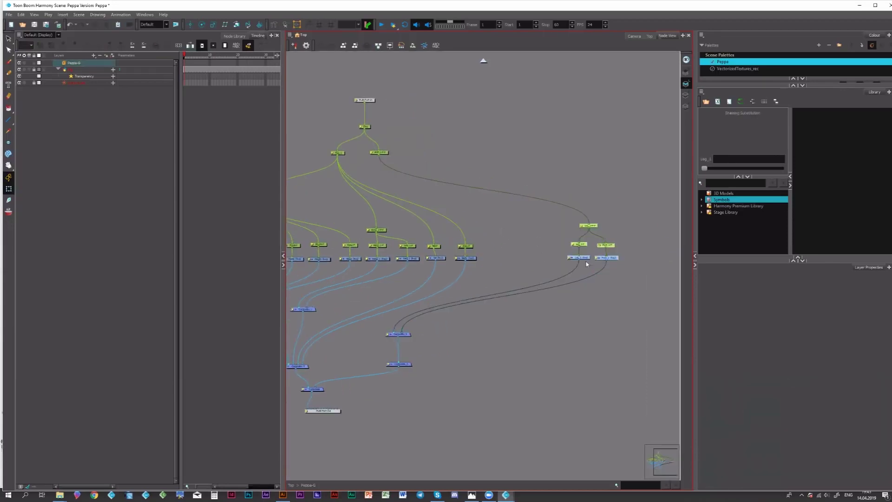
{"action": "left_click", "coordinate": [576, 260]}
{"action": "scroll", "coordinate": [466, 310], "scroll_direction": "up", "scroll_amount": 3}
{"action": "left_click_drag", "start_coordinate": [460, 305], "coordinate": [623, 296]}
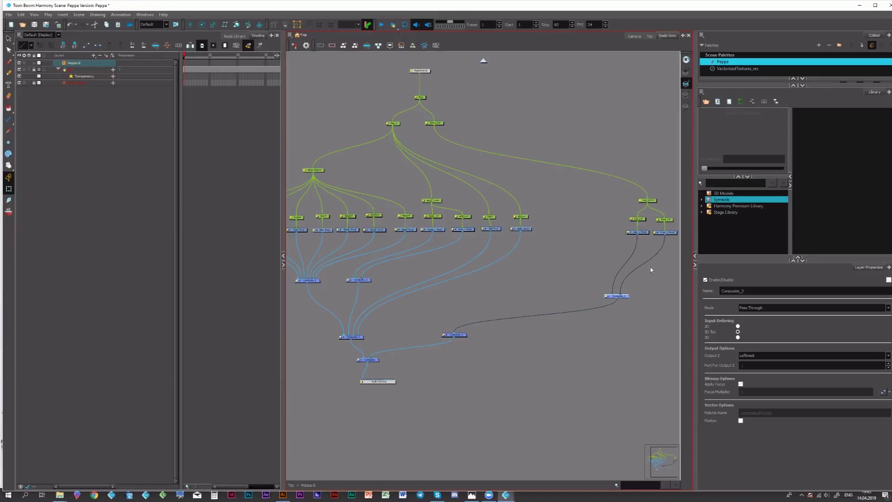
{"action": "left_click_drag", "start_coordinate": [651, 269], "coordinate": [694, 273]}
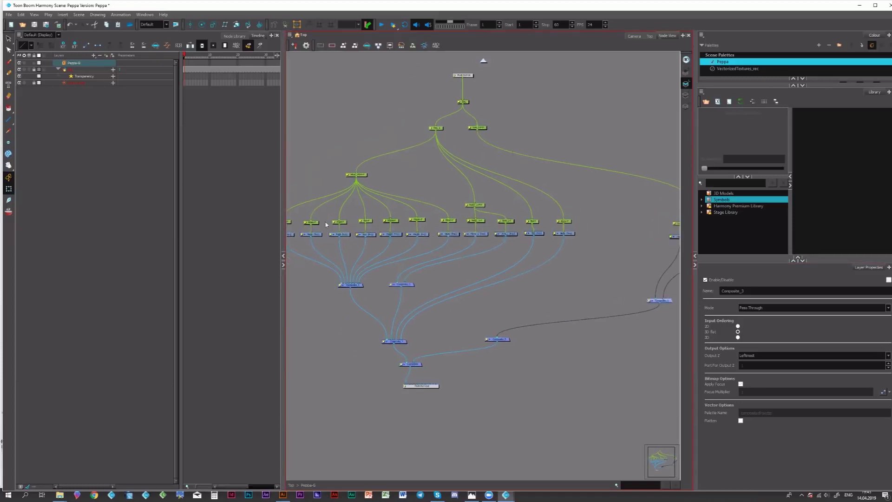
Step: Select the main Peg and check the character in the camera view, returning to the node network
{"action": "left_click", "coordinate": [464, 101]}
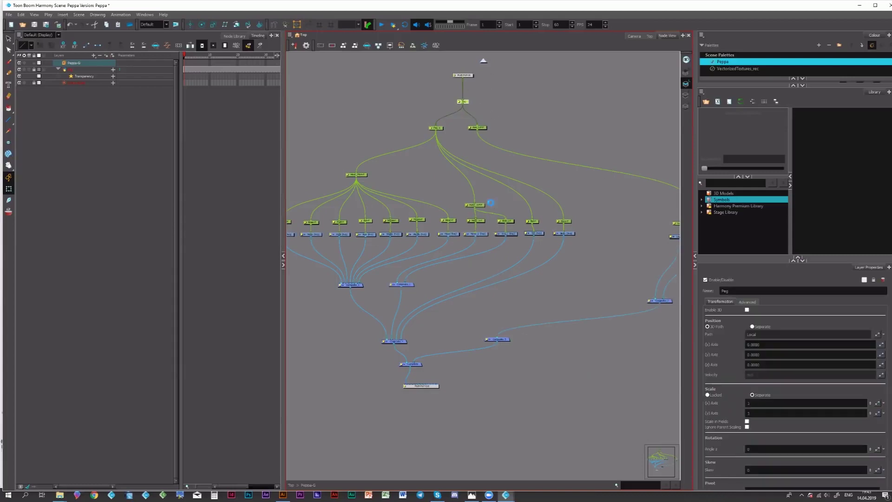
{"action": "left_click", "coordinate": [634, 35]}
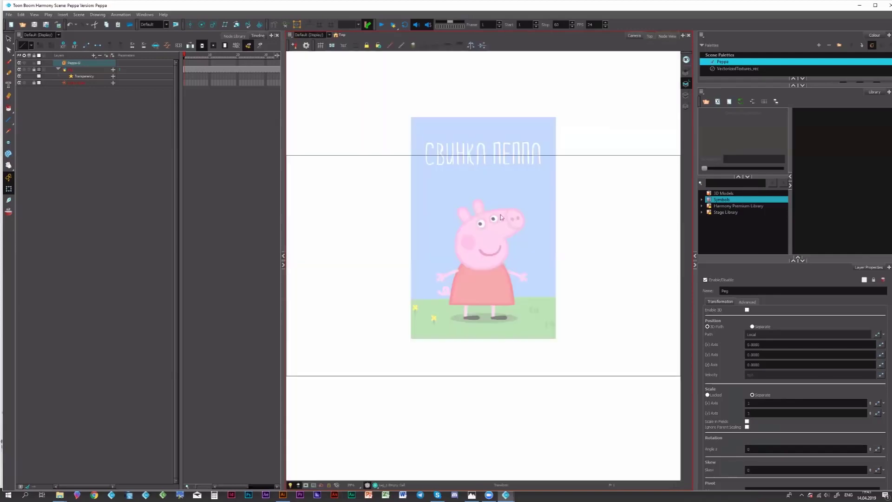
{"action": "left_click", "coordinate": [667, 36]}
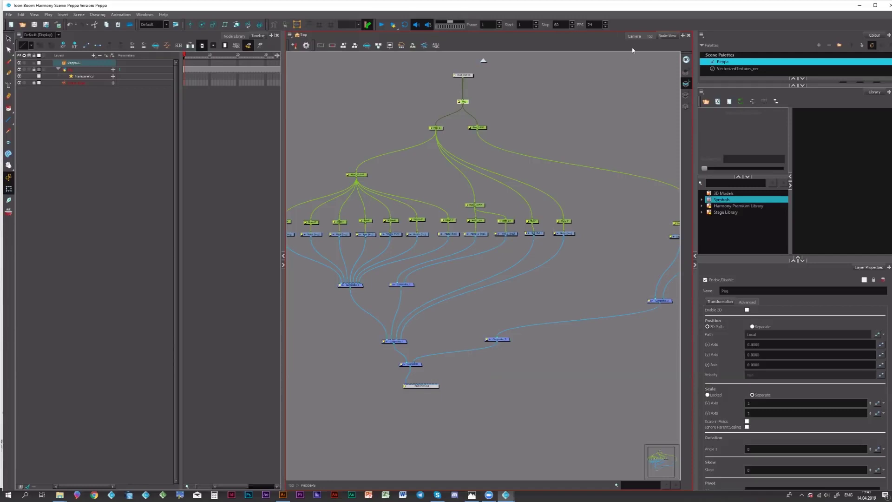
Step: Expand the full layer hierarchy of the Peppa-G group and widen the layer list to show the names
{"action": "left_click", "coordinate": [65, 63]}
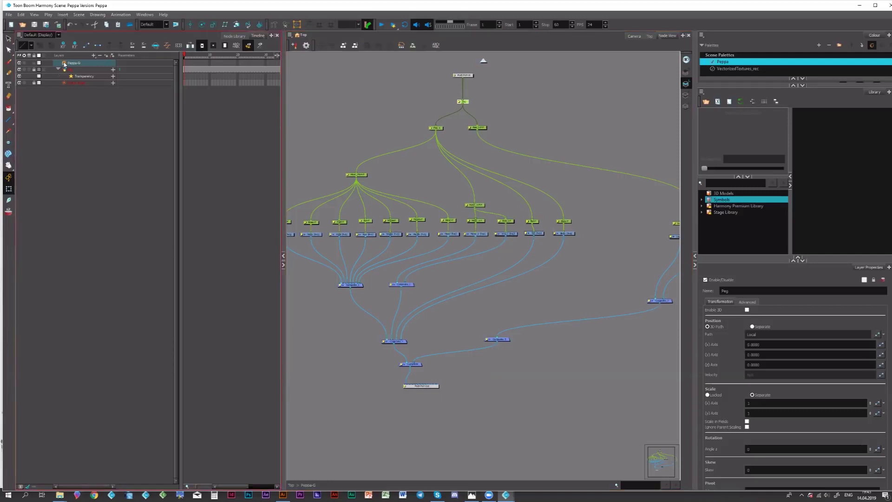
{"action": "left_click", "coordinate": [64, 63]}
{"action": "left_click", "coordinate": [65, 63]}
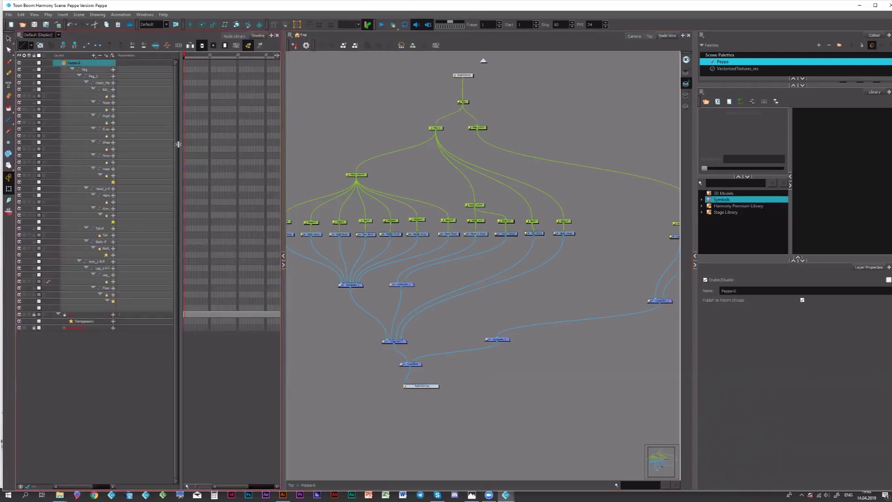
{"action": "left_click_drag", "start_coordinate": [179, 145], "coordinate": [230, 128]}
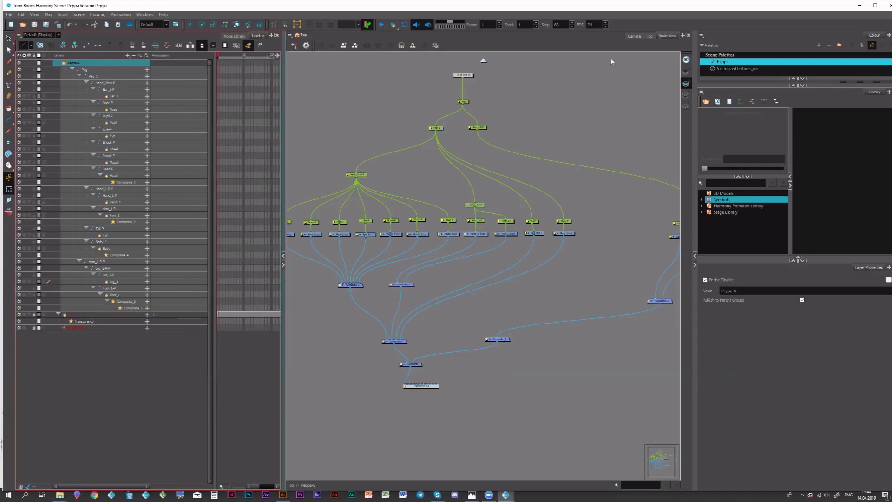
Step: Show the character enlarged in the camera view and select the Foot_1 drawing layer
{"action": "left_click", "coordinate": [635, 37]}
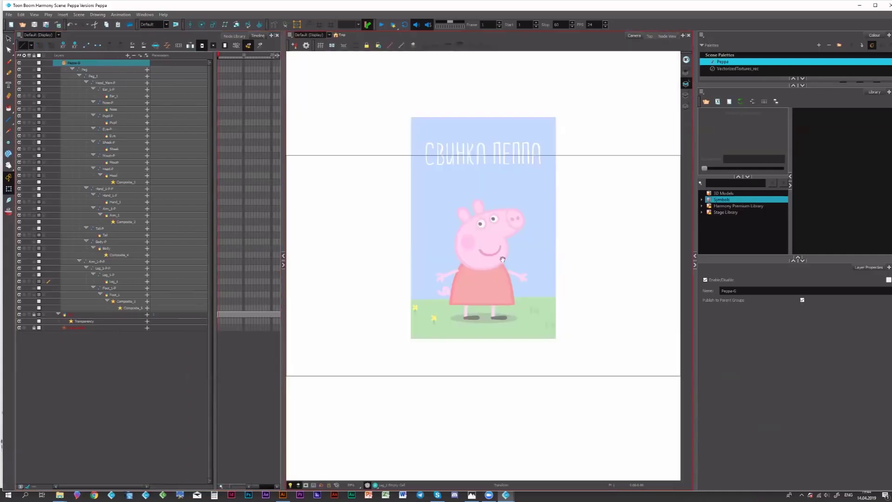
{"action": "scroll", "coordinate": [461, 315], "scroll_direction": "up", "scroll_amount": 1}
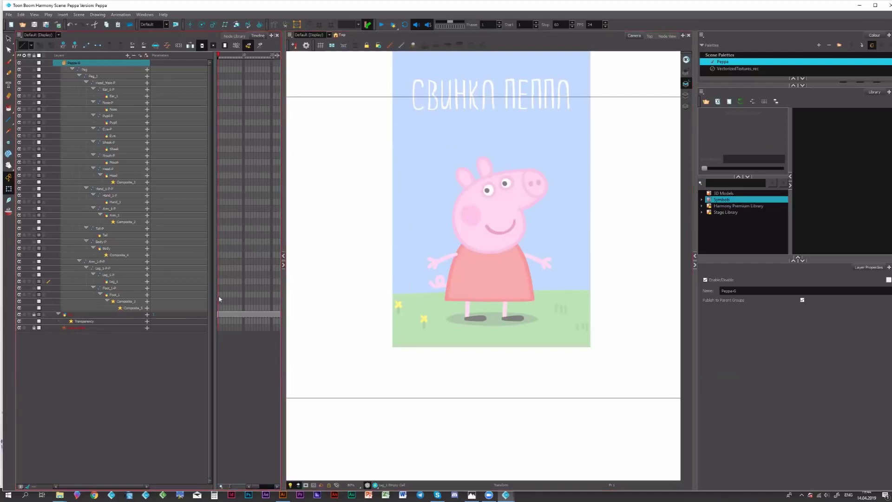
{"action": "left_click", "coordinate": [220, 298]}
{"action": "left_click", "coordinate": [97, 296]}
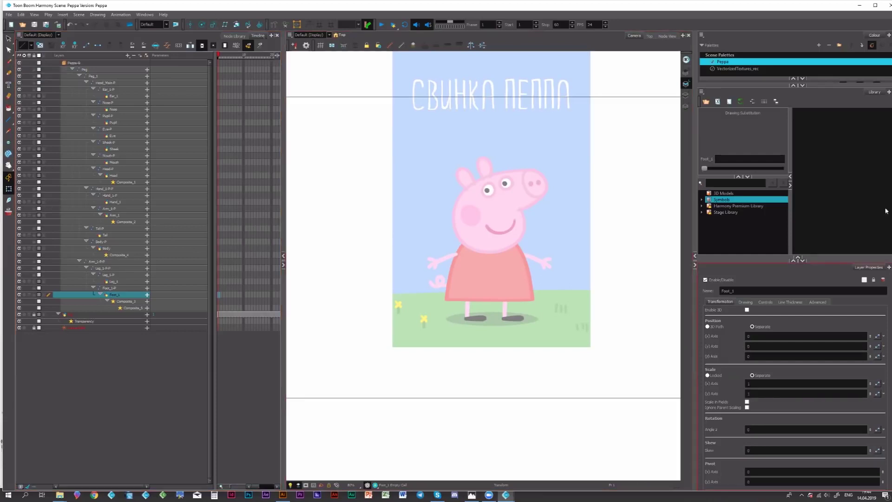
Step: Enlarge the colour view so the palette's swatches show, and delete the Transparency effect from the reference image
{"action": "left_click_drag", "start_coordinate": [695, 221], "coordinate": [585, 209]}
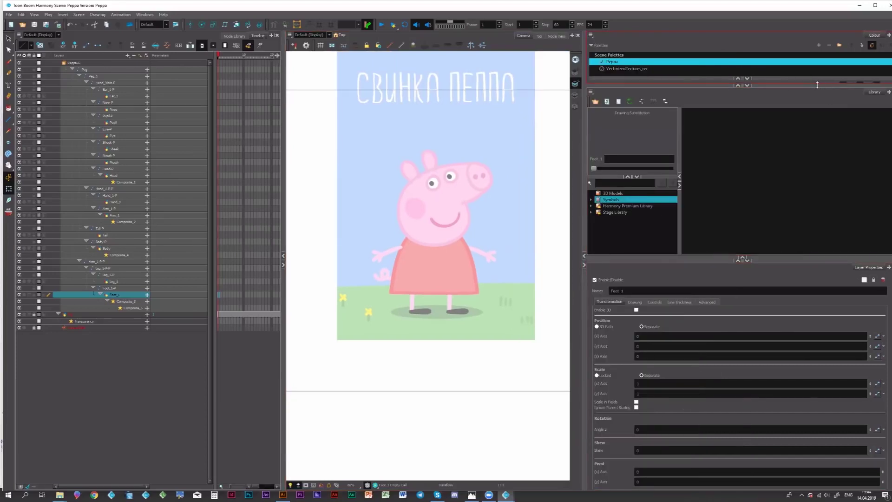
{"action": "left_click_drag", "start_coordinate": [818, 85], "coordinate": [817, 219]}
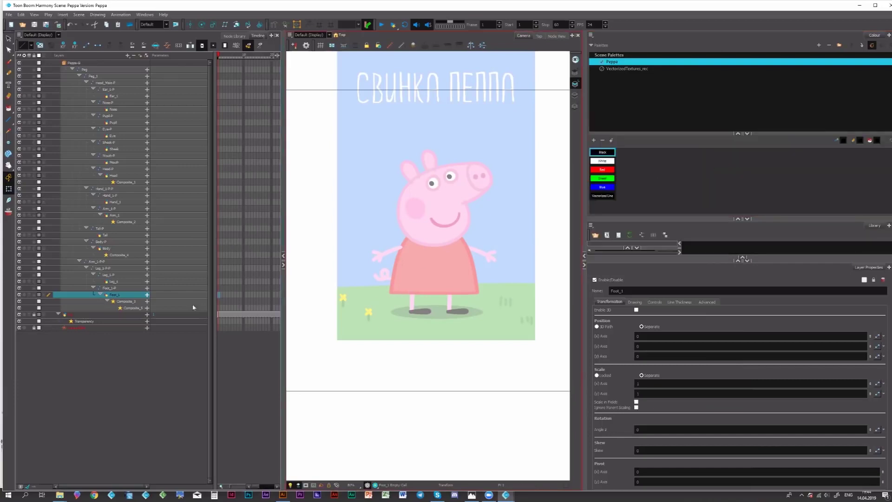
{"action": "left_click", "coordinate": [84, 322]}
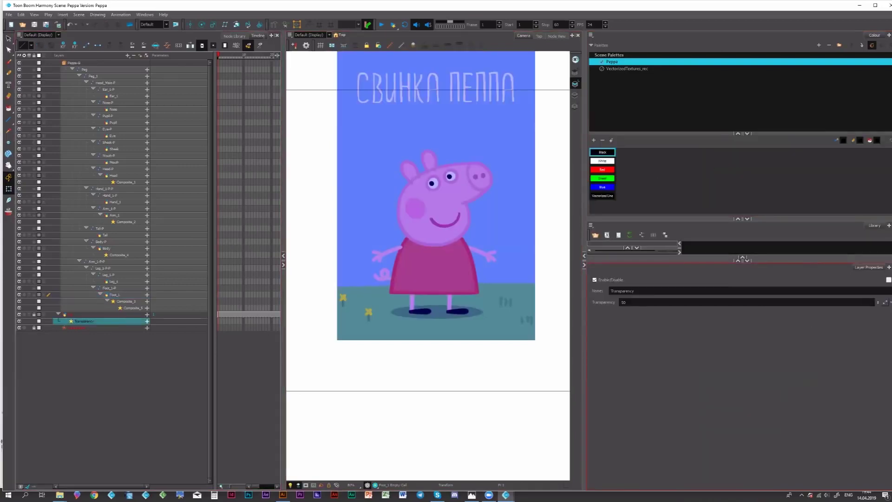
{"action": "key", "text": "Delete"}
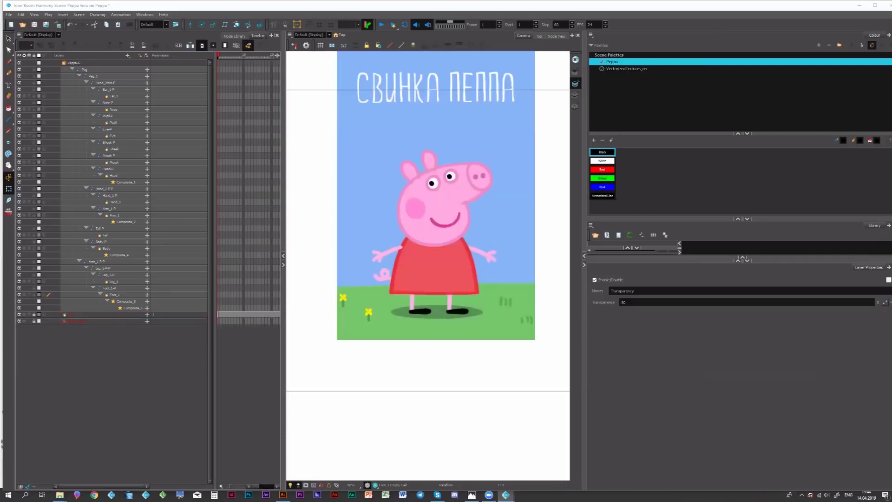
Step: Remove all the default swatches, from Black to Vectorized Line, from the Peppa palette
{"action": "left_click", "coordinate": [646, 170]}
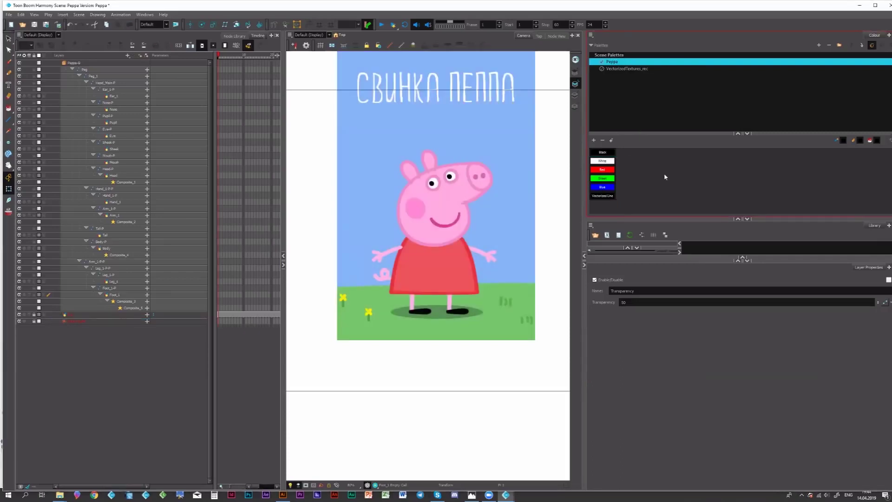
{"action": "left_click", "coordinate": [606, 153]}
{"action": "left_click", "coordinate": [602, 197], "text": "shift"}
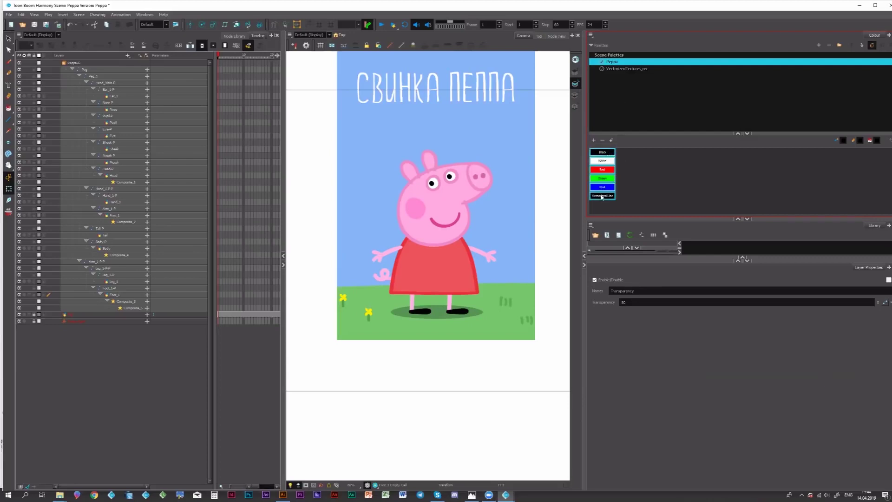
{"action": "left_click", "coordinate": [602, 140]}
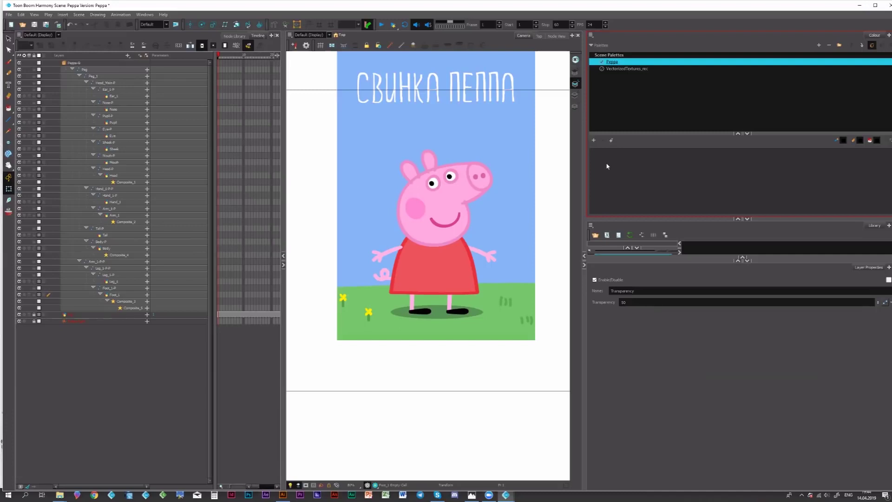
Step: Add a new swatch to the Peppa palette and open its colour editor in multiple wheel mode
{"action": "left_click", "coordinate": [593, 141]}
{"action": "double_click", "coordinate": [613, 154]}
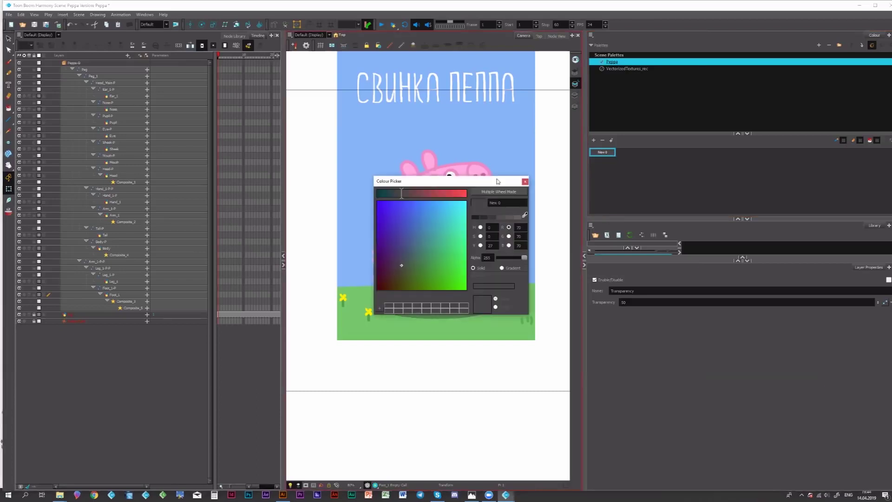
{"action": "left_click_drag", "start_coordinate": [510, 181], "coordinate": [670, 191]}
{"action": "left_click", "coordinate": [679, 204]}
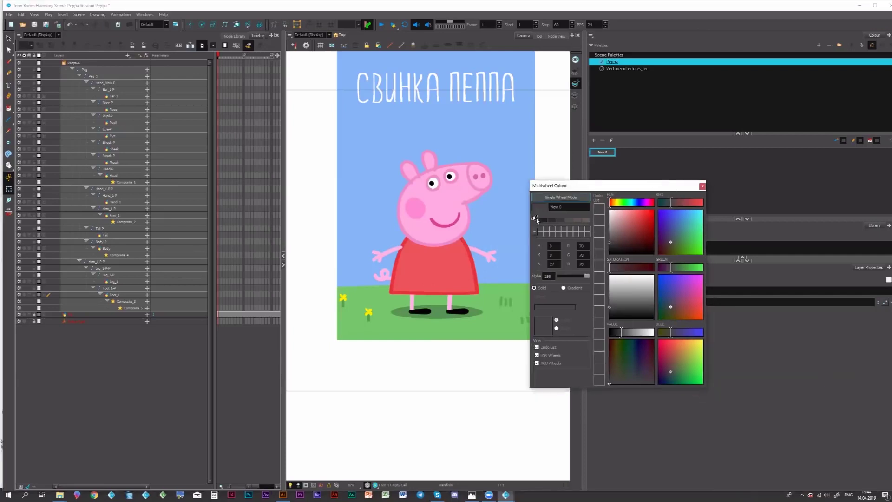
Step: Sample the pig's light pink face for the new swatch, suppressing the dropper hint, and name the swatch Skin
{"action": "left_click", "coordinate": [535, 219]}
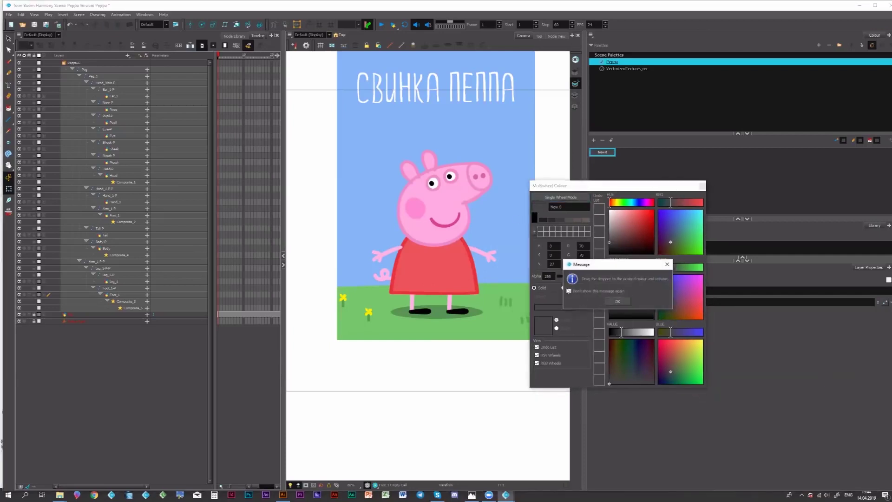
{"action": "left_click", "coordinate": [570, 292]}
{"action": "left_click", "coordinate": [618, 303]}
{"action": "left_click_drag", "start_coordinate": [535, 218], "coordinate": [455, 190]}
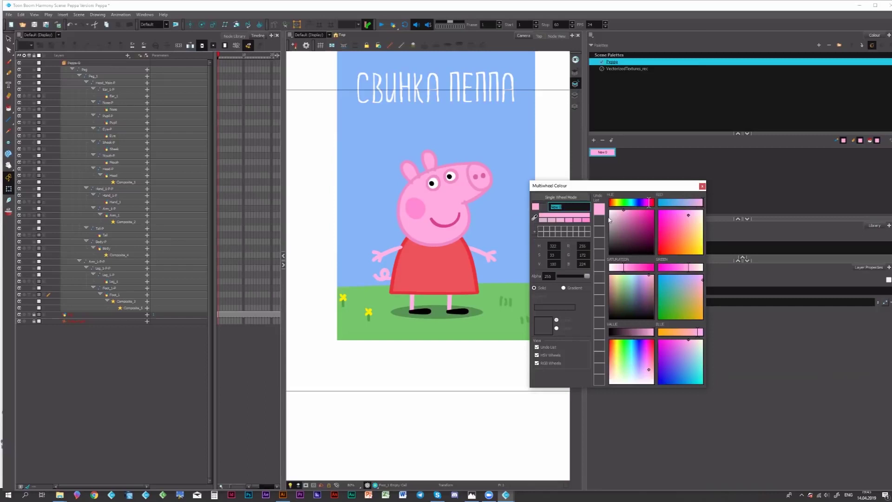
{"action": "type", "text": "Skin"}
{"action": "left_click_drag", "start_coordinate": [602, 187], "coordinate": [590, 243]}
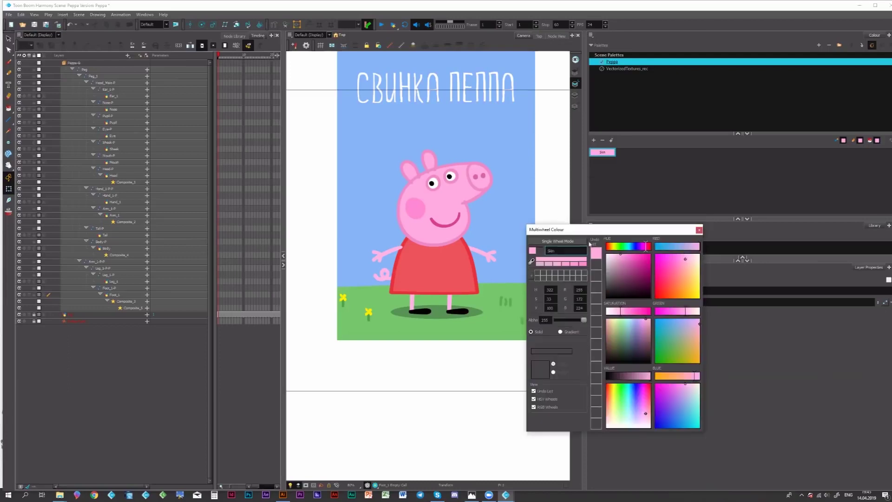
Step: Add a swatch named Dress with the red sampled from the dress fill in the reference image
{"action": "left_click", "coordinate": [594, 141]}
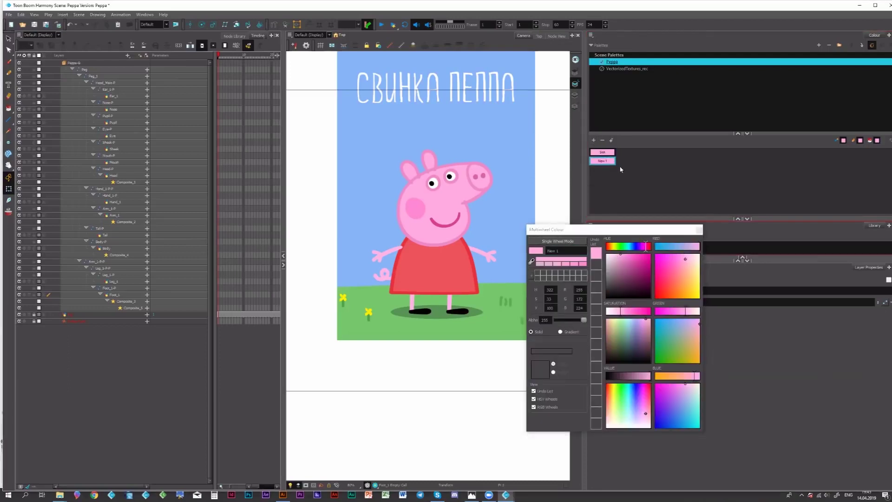
{"action": "left_click", "coordinate": [607, 161]}
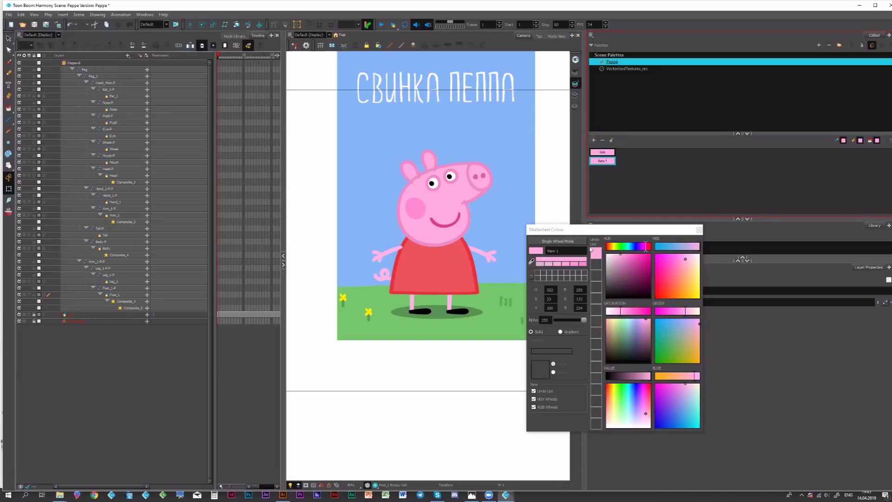
{"action": "left_click", "coordinate": [532, 261]}
{"action": "left_click", "coordinate": [442, 261]}
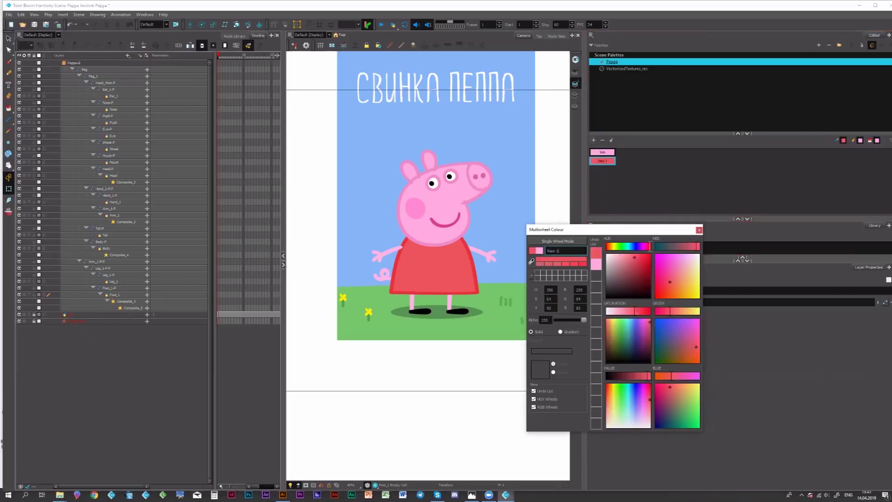
{"action": "left_click_drag", "start_coordinate": [514, 248], "coordinate": [542, 255]}
{"action": "type", "text": "Dress"}
Step: Add a swatch named Dress_Line with the darker red sampled from the dress outline
{"action": "left_click", "coordinate": [594, 140]}
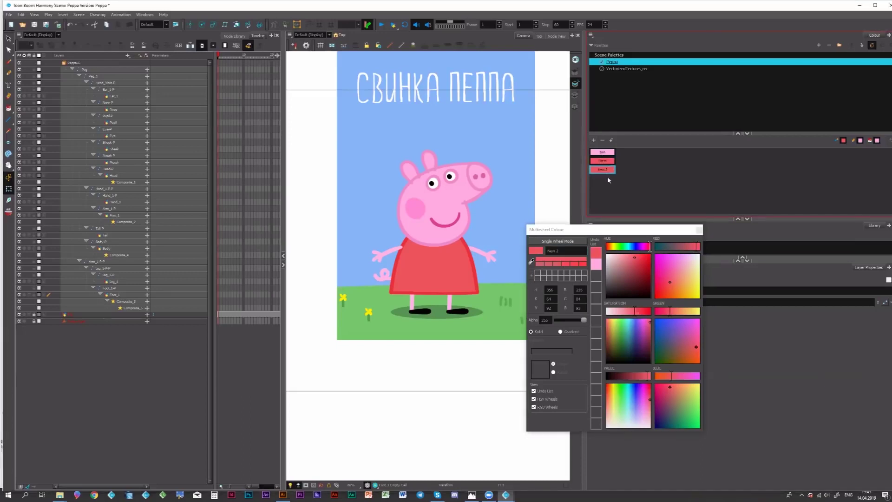
{"action": "left_click", "coordinate": [532, 262]}
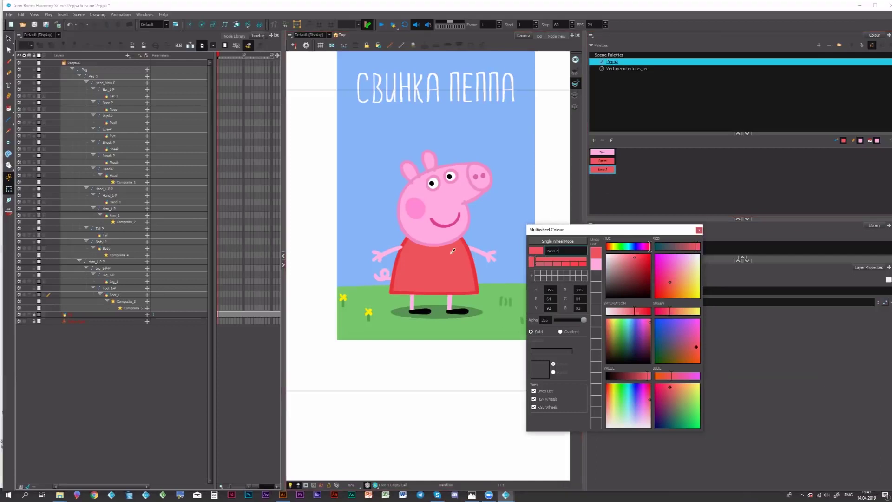
{"action": "left_click", "coordinate": [471, 247]}
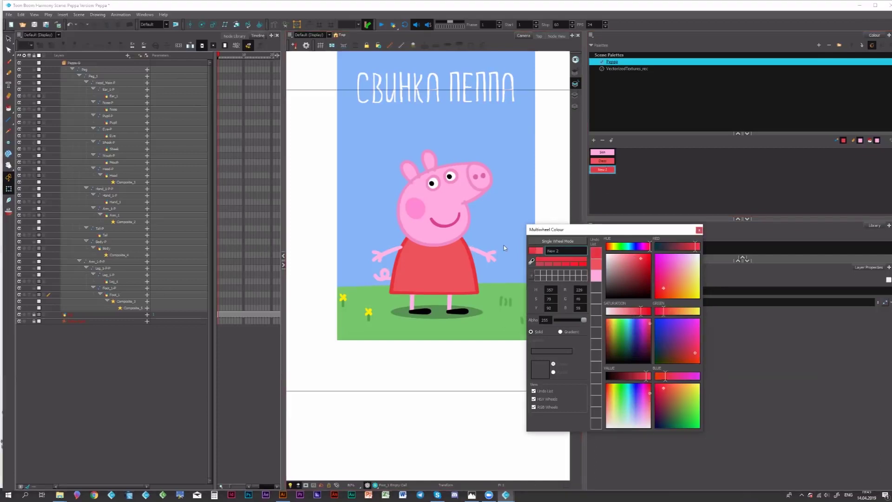
{"action": "key", "text": "ctrl+s"}
{"action": "type", "text": "Dress_Line"}
{"action": "left_click_drag", "start_coordinate": [613, 234], "coordinate": [614, 235]}
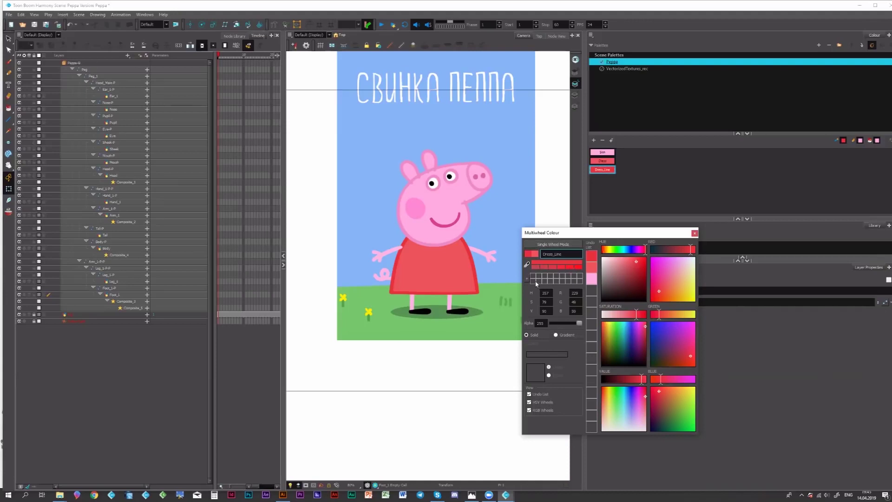
{"action": "left_click_drag", "start_coordinate": [605, 229], "coordinate": [600, 221]}
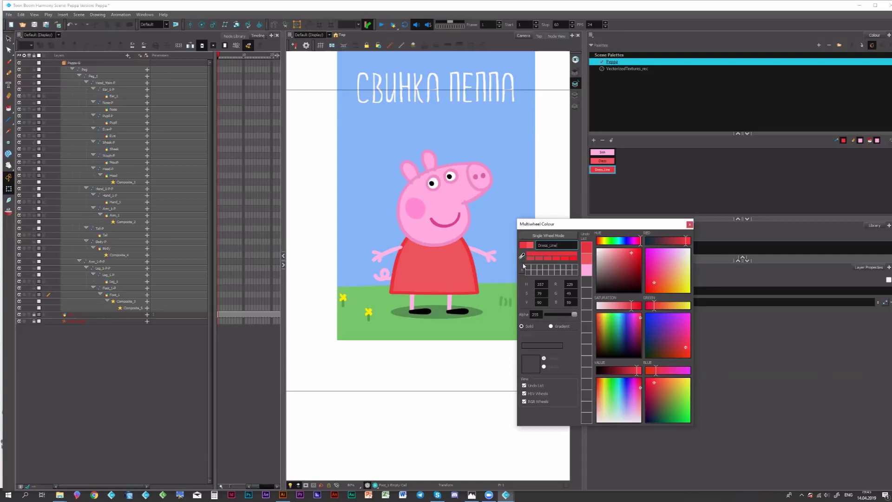
Step: Add a swatch named Foot with the black sampled from the pig's shoe
{"action": "left_click", "coordinate": [591, 140]}
{"action": "left_click", "coordinate": [522, 256]}
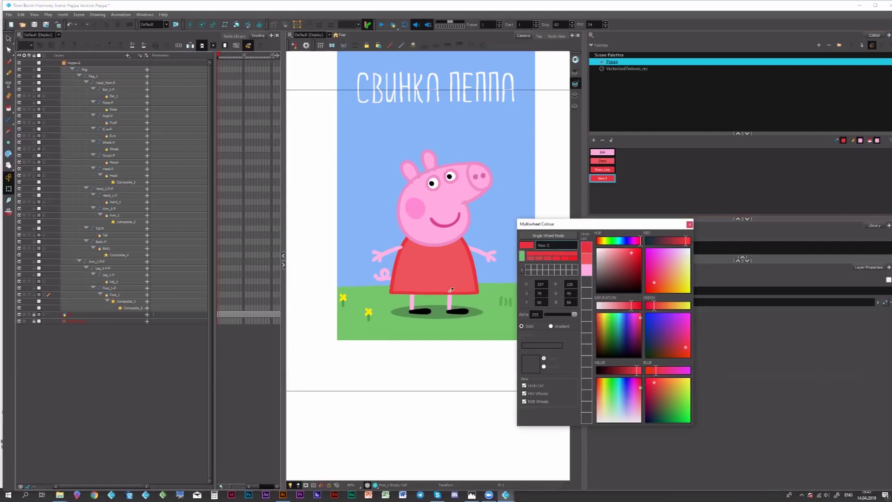
{"action": "left_click", "coordinate": [461, 310]}
{"action": "type", "text": "F"}
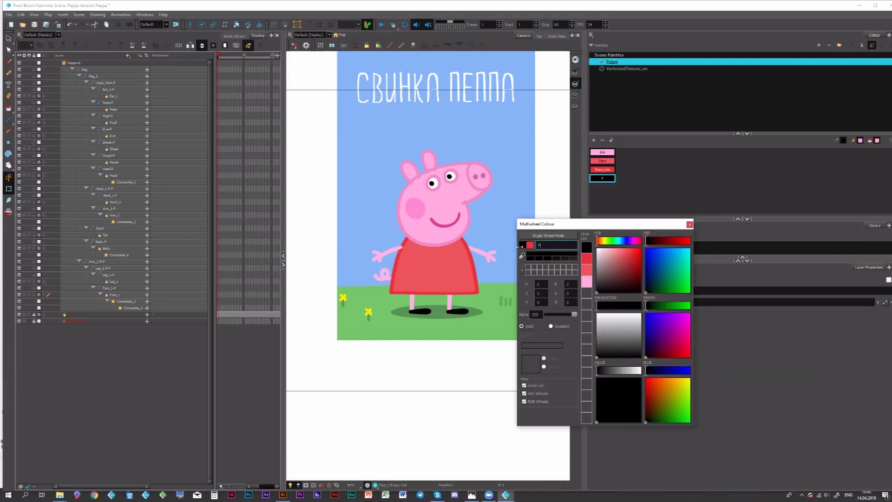
{"action": "type", "text": "oot"}
Step: Add a swatch named Sheek with the pink sampled from the round spot on the pig's cheek
{"action": "left_click", "coordinate": [594, 139]}
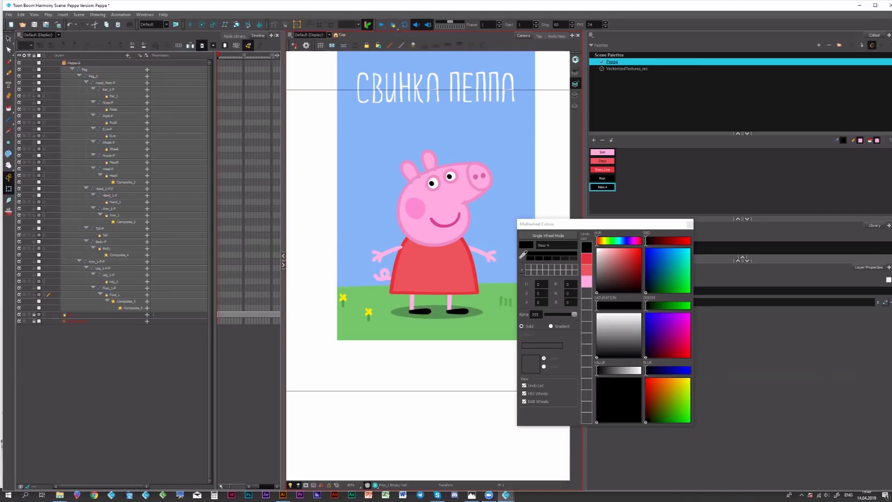
{"action": "left_click", "coordinate": [524, 254]}
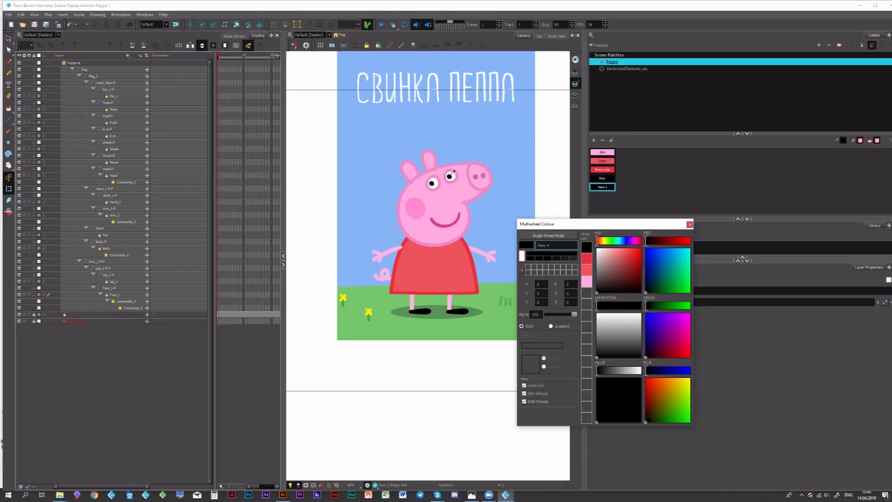
{"action": "left_click", "coordinate": [420, 203]}
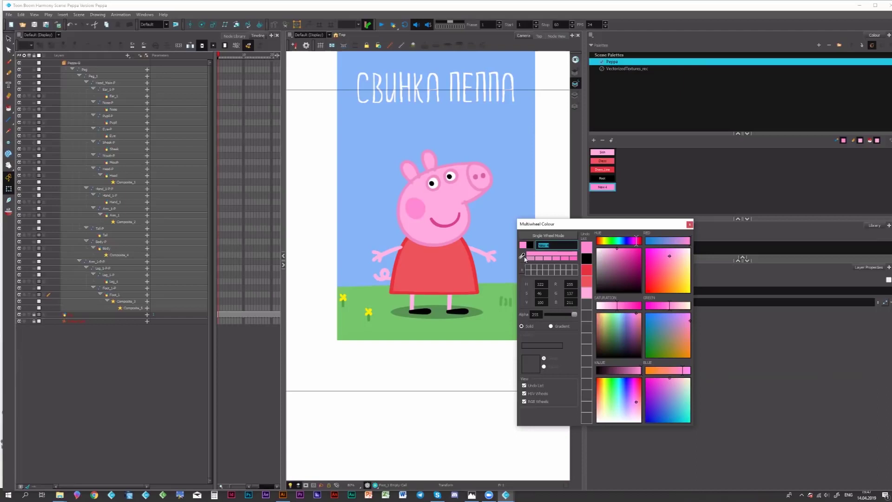
{"action": "left_click", "coordinate": [523, 255]}
{"action": "left_click", "coordinate": [420, 205]}
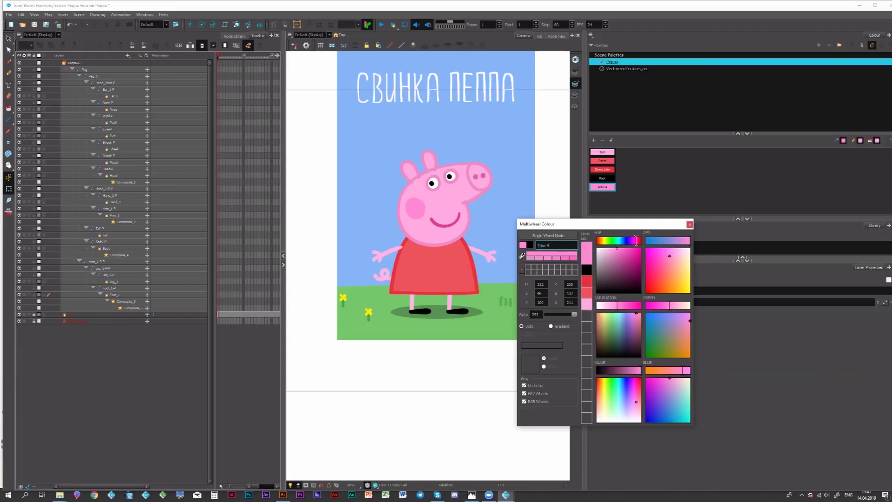
{"action": "type", "text": "Sheek"}
Step: Add a swatch named Pupil with the black sampled from the pupil of the pig's eye
{"action": "left_click", "coordinate": [594, 140]}
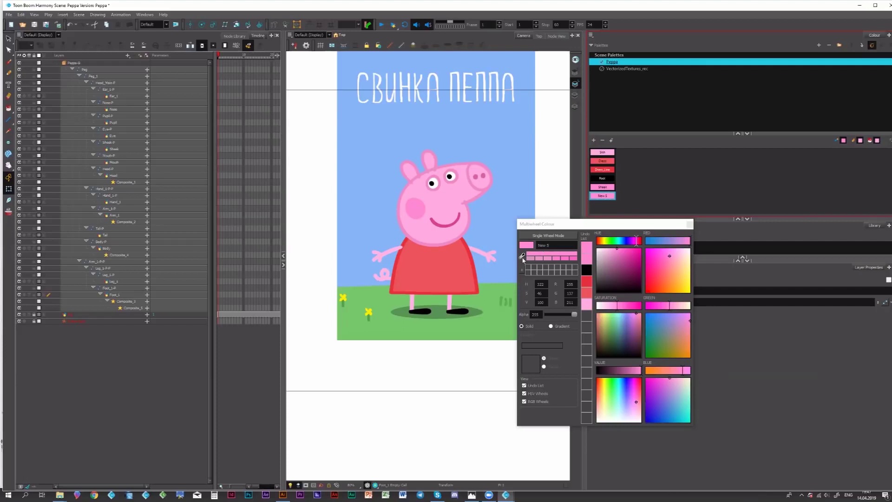
{"action": "left_click", "coordinate": [522, 256]}
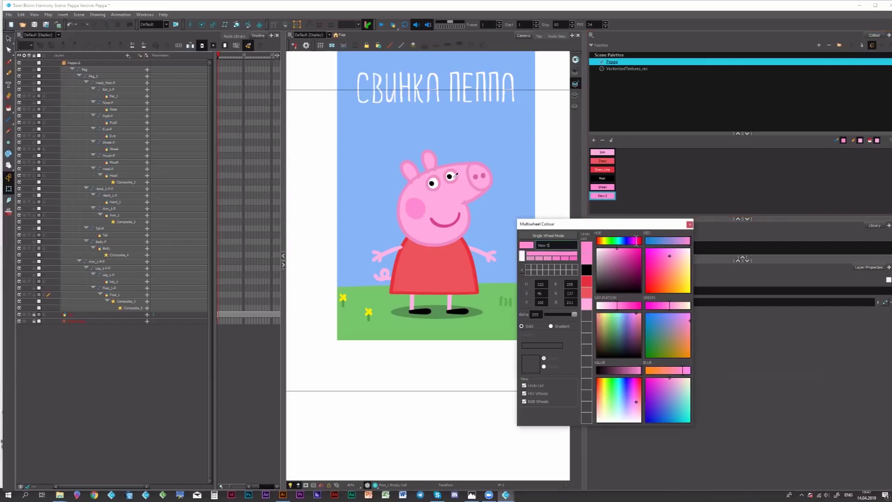
{"action": "left_click", "coordinate": [450, 176]}
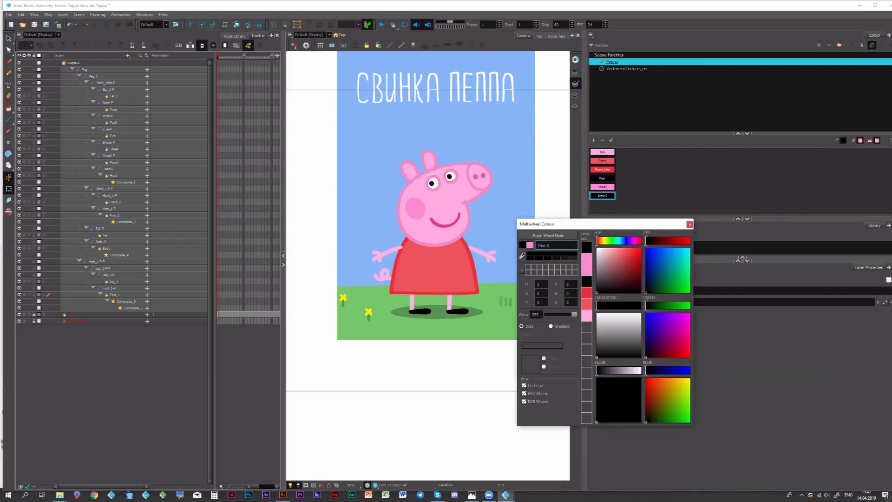
{"action": "double_click", "coordinate": [543, 244]}
{"action": "type", "text": "Pupil"}
Step: Add a swatch named Eye with the white sampled from the pig's eyeball
{"action": "left_click", "coordinate": [594, 140]}
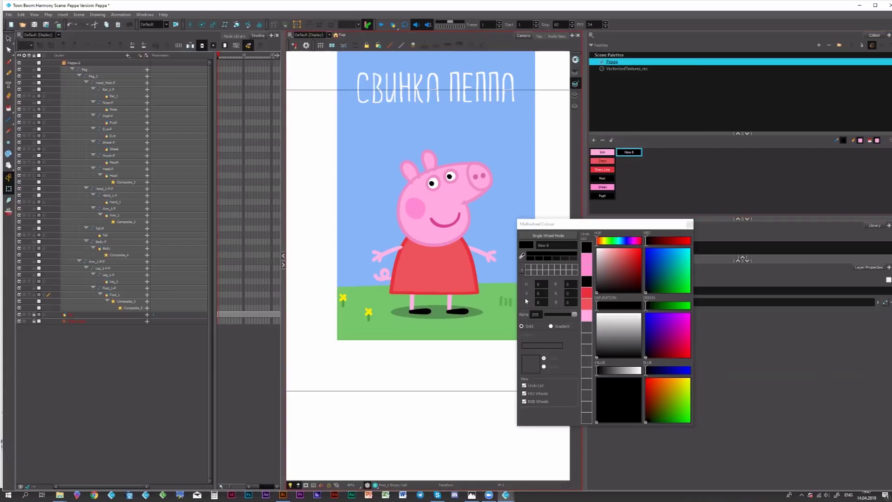
{"action": "left_click", "coordinate": [522, 256]}
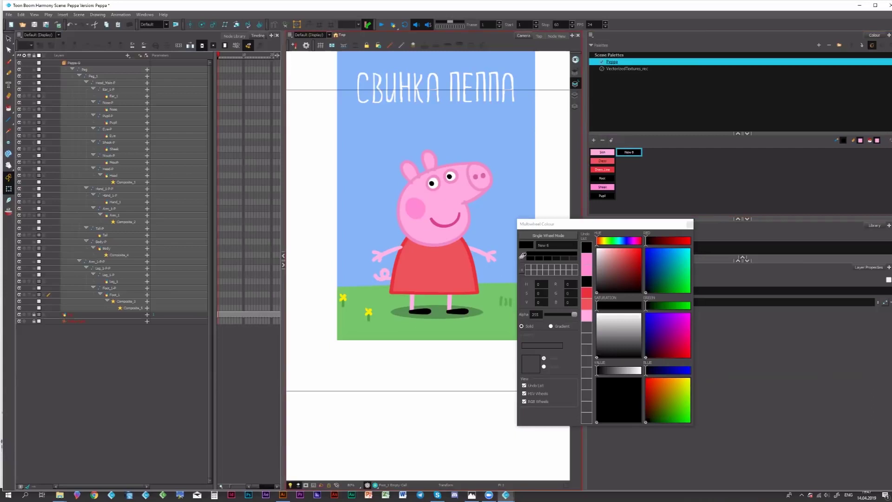
{"action": "left_click", "coordinate": [449, 178]}
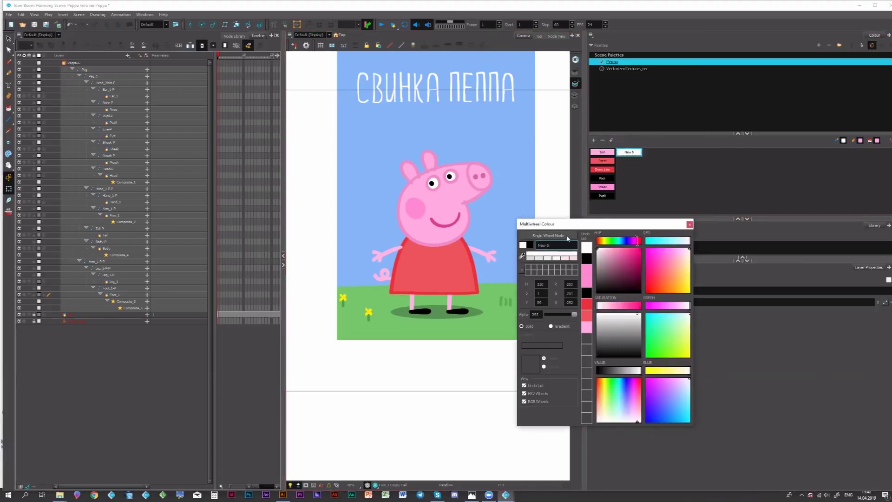
{"action": "left_click_drag", "start_coordinate": [549, 244], "coordinate": [524, 244]}
{"action": "type", "text": "Eye"}
Step: Add a swatch named Skin_Line with the darker pink sampled from the outline of the pig's snout
{"action": "left_click", "coordinate": [593, 139]}
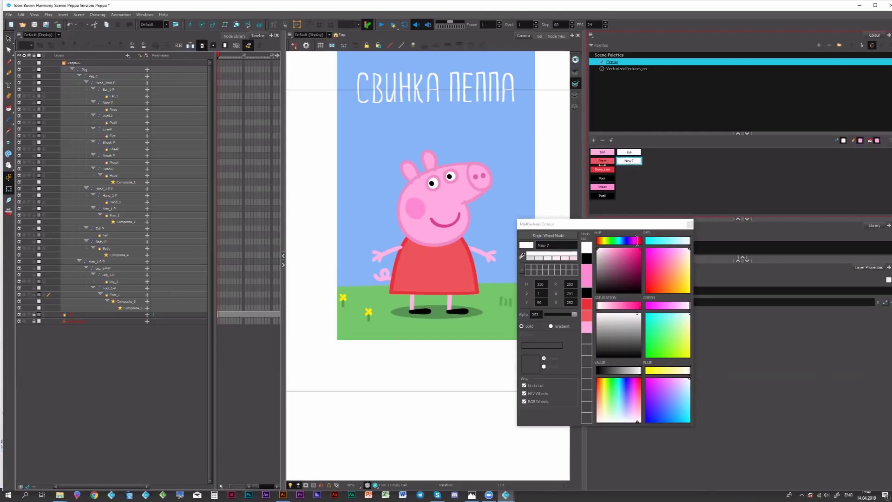
{"action": "left_click", "coordinate": [522, 257]}
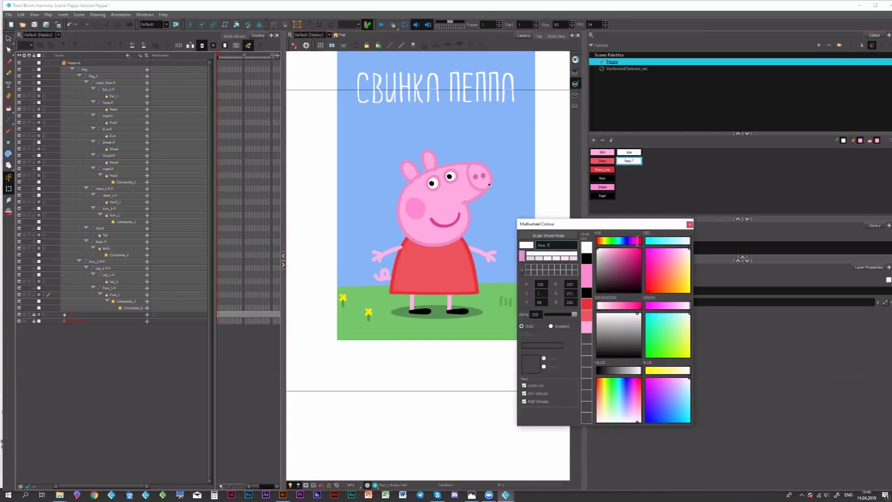
{"action": "left_click", "coordinate": [488, 190]}
{"action": "type", "text": "S"}
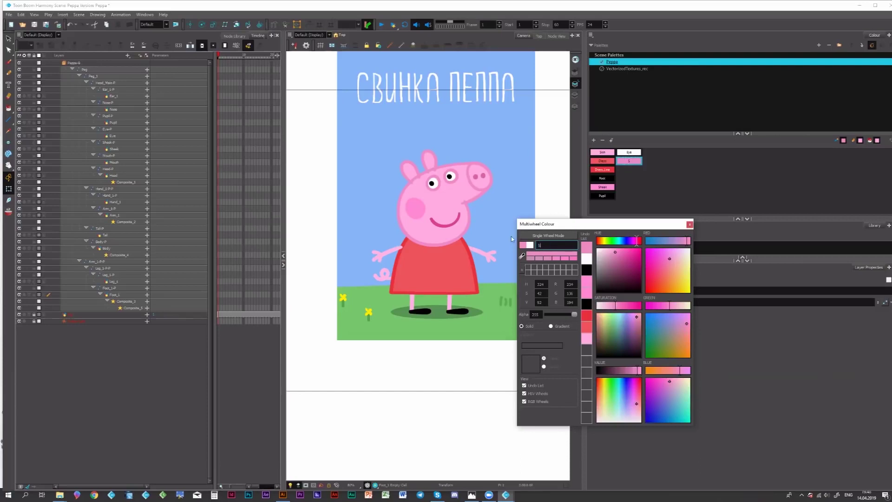
{"action": "type", "text": "kin"}
{"action": "type", "text": "ne"}
Step: Add a swatch named Mouth with the deep pink sampled from the pig's smile line
{"action": "left_click", "coordinate": [595, 140]}
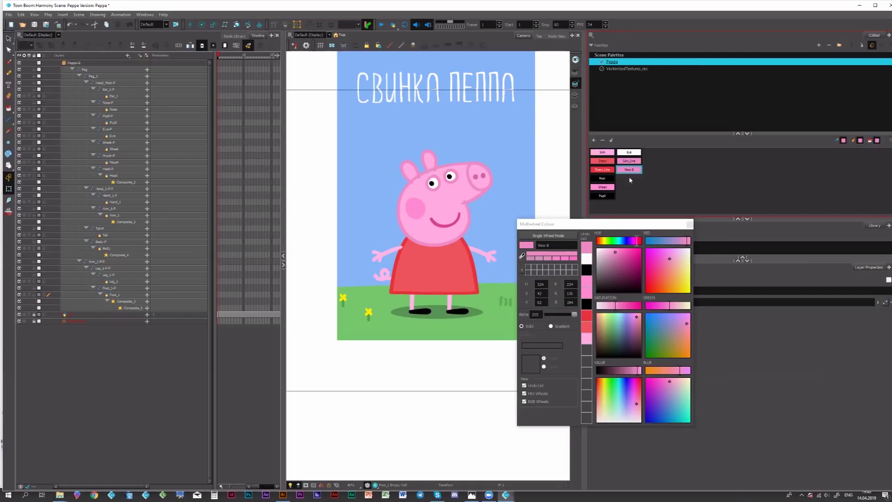
{"action": "left_click", "coordinate": [521, 257]}
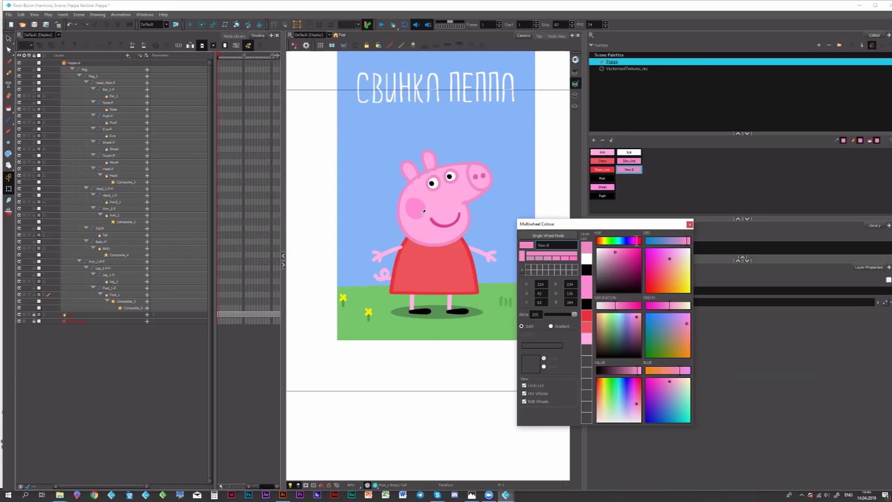
{"action": "left_click", "coordinate": [449, 222]}
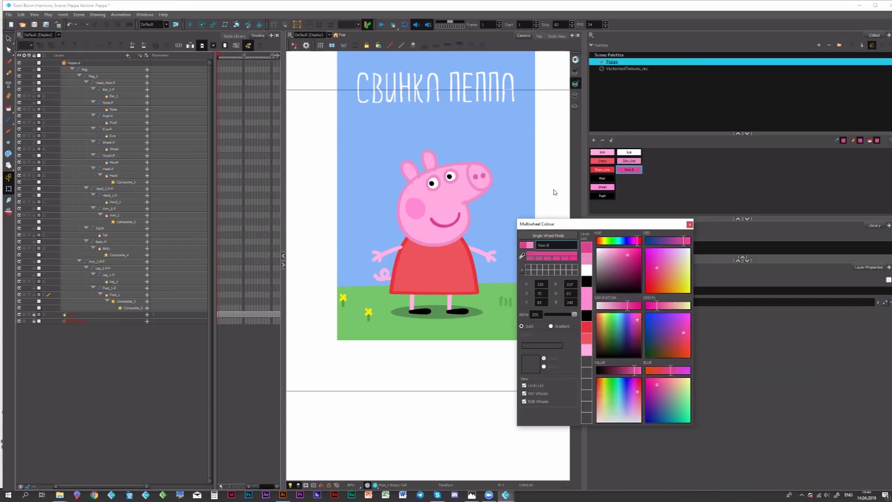
{"action": "left_click_drag", "start_coordinate": [560, 245], "coordinate": [535, 245]}
{"action": "type", "text": "M"}
{"action": "type", "text": "ol"}
Step: Add a swatch named Lips that keeps the deep pink of the smile line, and close the colour editor
{"action": "left_click", "coordinate": [594, 140]}
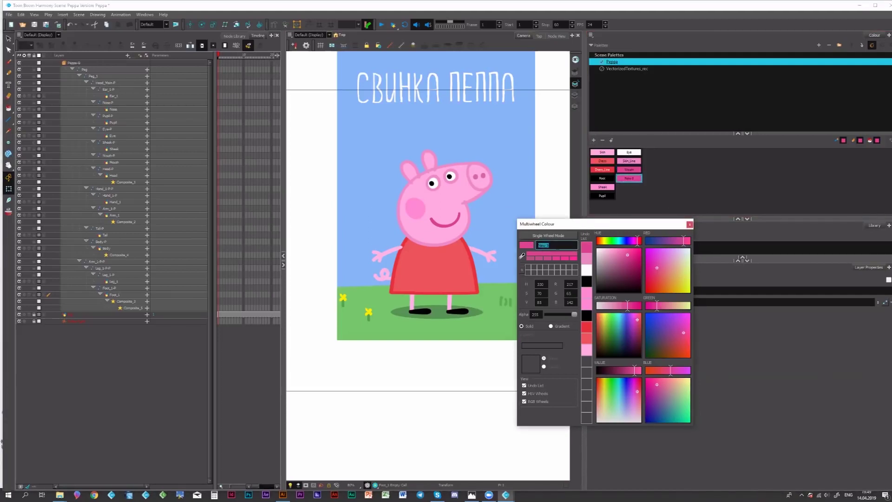
{"action": "type", "text": "Lips"}
{"action": "left_click", "coordinate": [689, 224]}
Step: Change the Mouth swatch to a very dark plum for the inside of the mouth
{"action": "double_click", "coordinate": [630, 169]}
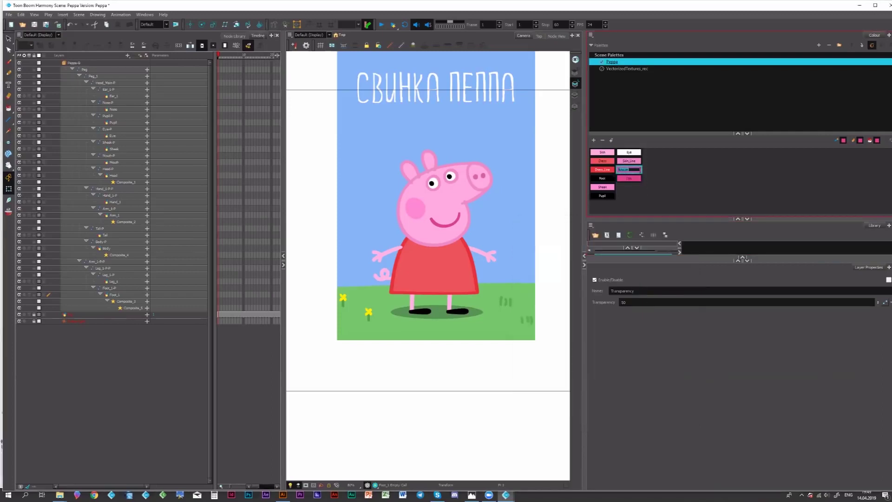
{"action": "double_click", "coordinate": [639, 172]}
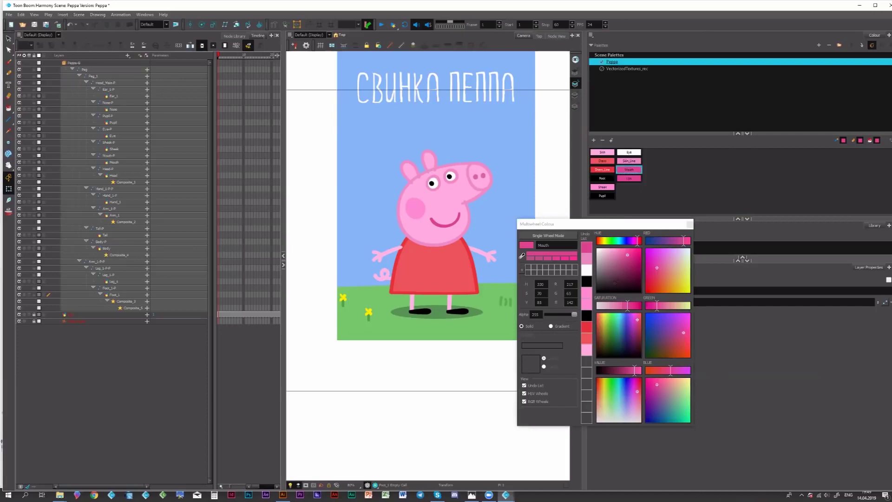
{"action": "left_click_drag", "start_coordinate": [614, 283], "coordinate": [618, 284]}
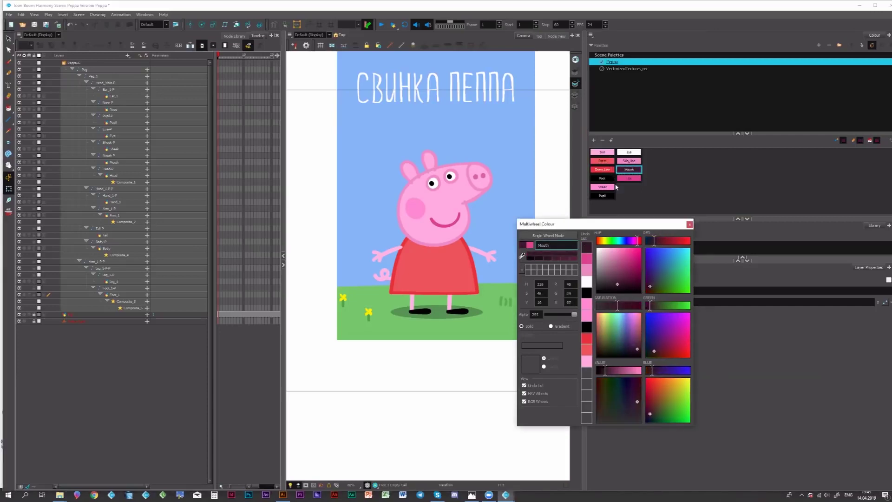
{"action": "left_click_drag", "start_coordinate": [616, 275], "coordinate": [622, 285]}
{"action": "left_click", "coordinate": [689, 225]}
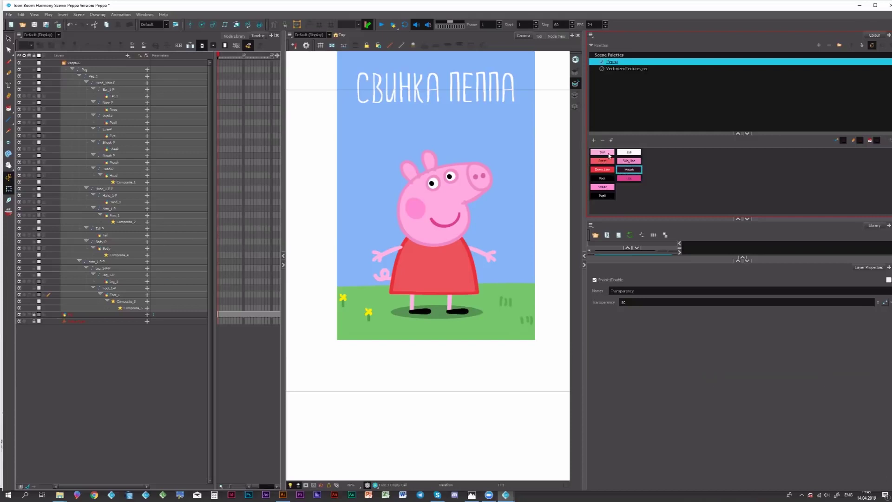
Step: Set up for drawing the foot: the Skin swatch, the first cell of the Foot_1 layer and the Pencil tool, with the reference's feet in close view
{"action": "left_click", "coordinate": [609, 155]}
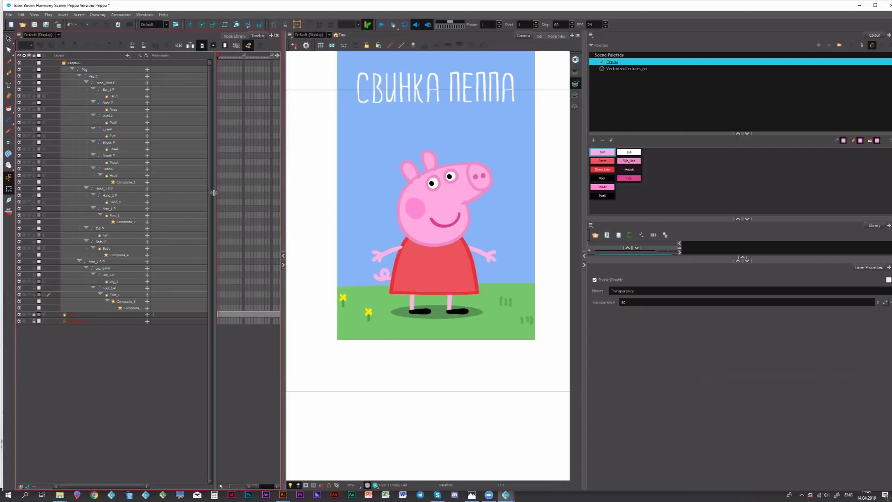
{"action": "left_click_drag", "start_coordinate": [282, 206], "coordinate": [289, 204]}
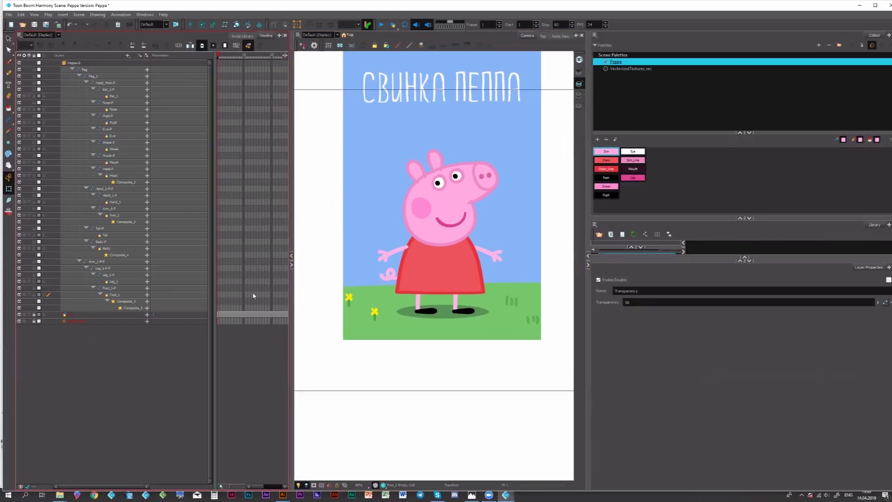
{"action": "left_click", "coordinate": [222, 296]}
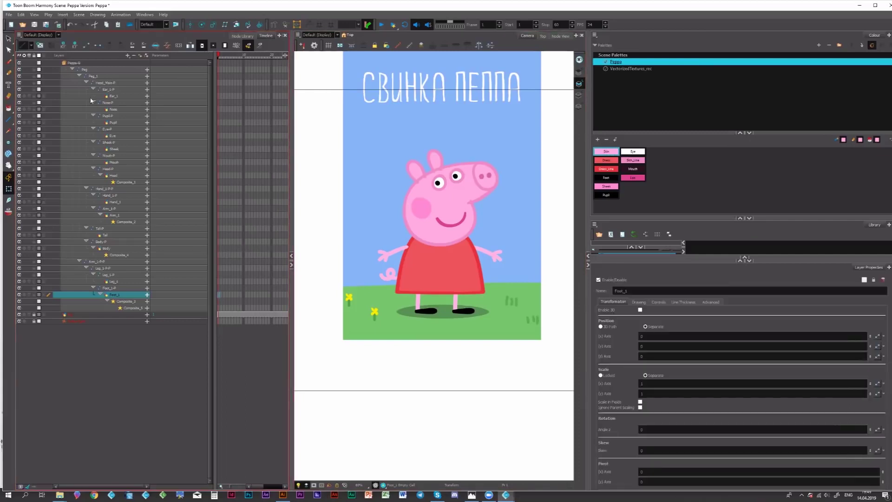
{"action": "left_click", "coordinate": [8, 73]}
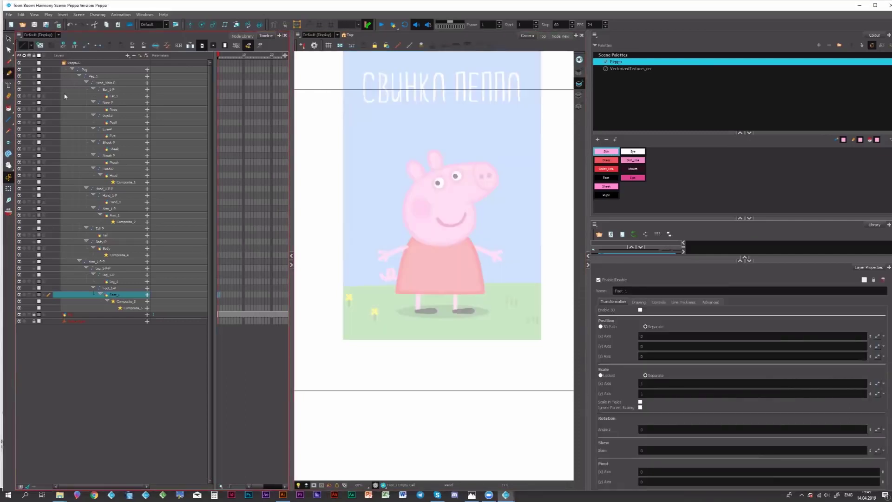
{"action": "scroll", "coordinate": [464, 311], "scroll_direction": "up", "scroll_amount": 3}
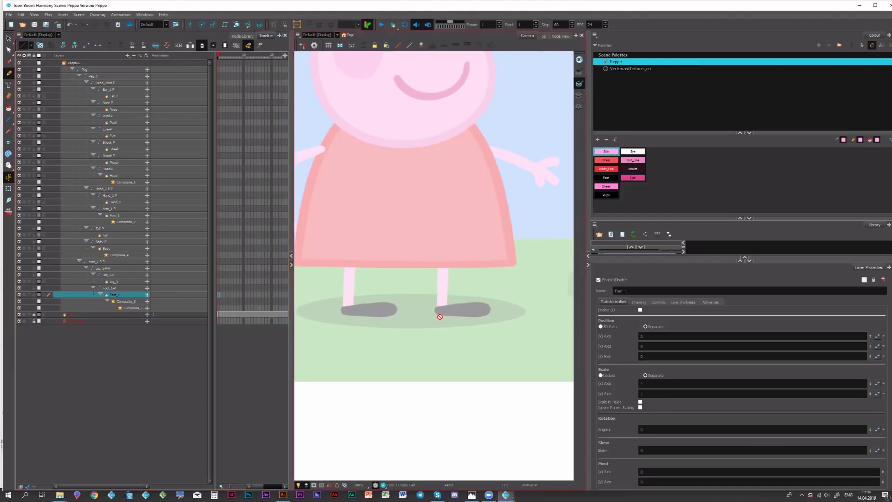
{"action": "key", "text": "alt+b"}
{"action": "key", "text": "alt+/"}
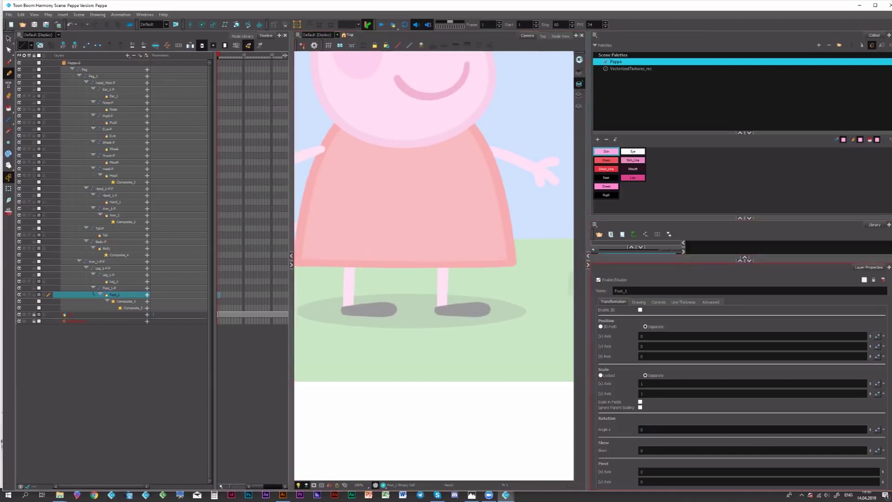
Step: Exit the Peppa-G group in the node network and remove its redundant connections to the Composite, leaving a single cable
{"action": "left_click", "coordinate": [561, 37]}
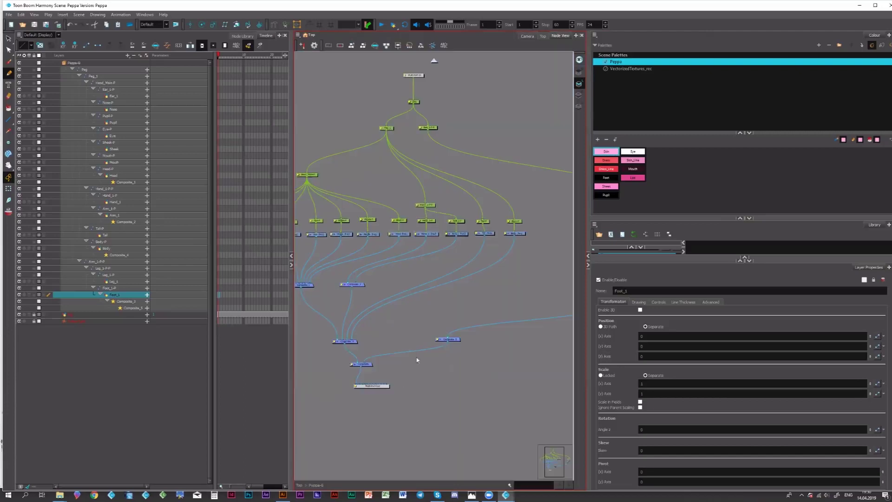
{"action": "left_click_drag", "start_coordinate": [478, 212], "coordinate": [482, 205]}
{"action": "left_click_drag", "start_coordinate": [390, 164], "coordinate": [434, 128]}
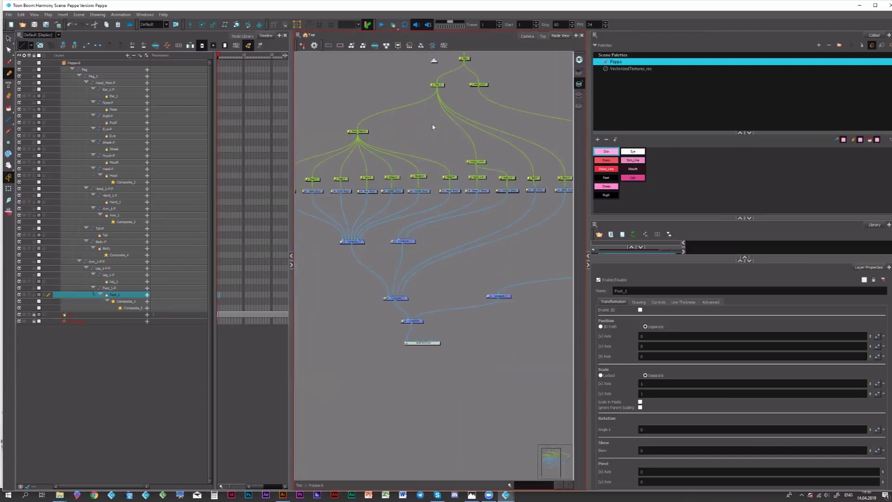
{"action": "left_click", "coordinate": [434, 60]}
{"action": "left_click_drag", "start_coordinate": [442, 359], "coordinate": [454, 282]}
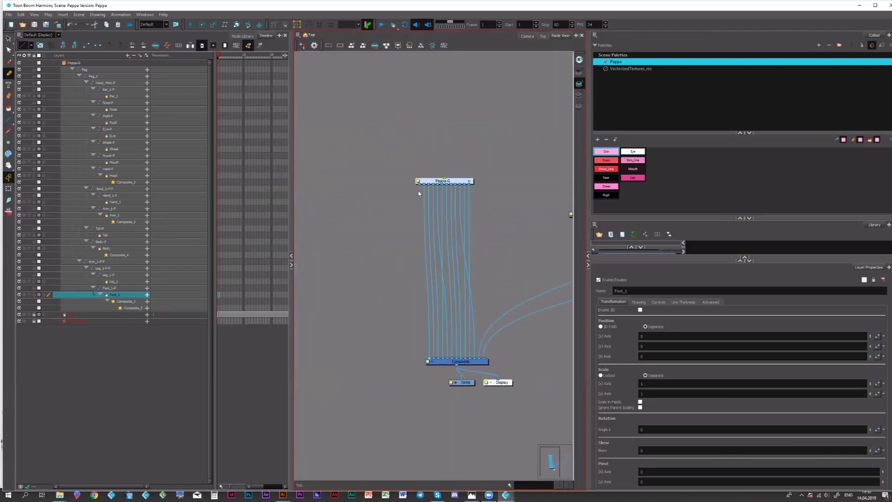
{"action": "left_click_drag", "start_coordinate": [419, 185], "coordinate": [426, 361]}
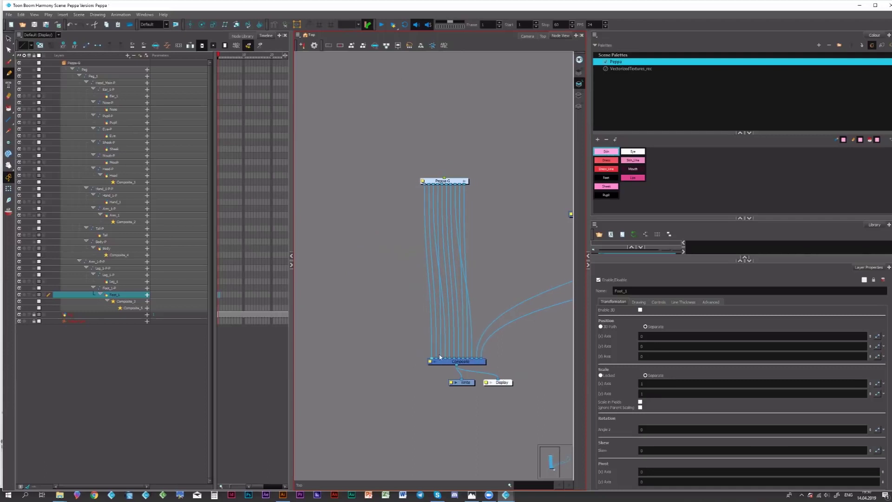
{"action": "mouse_move", "coordinate": [437, 358]}
{"action": "left_mouse_down"}
{"action": "mouse_move", "coordinate": [441, 346]}
{"action": "mouse_move", "coordinate": [446, 361]}
{"action": "mouse_move", "coordinate": [453, 353]}
{"action": "left_mouse_up"}
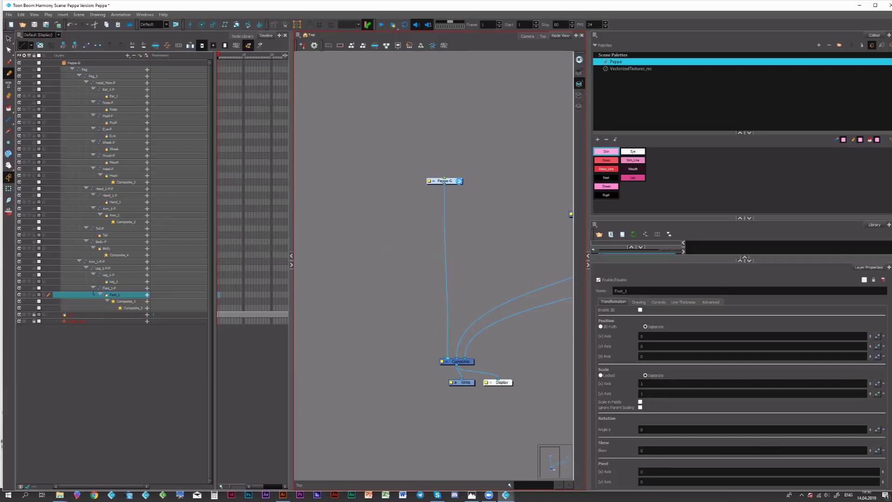
{"action": "left_click", "coordinate": [527, 36]}
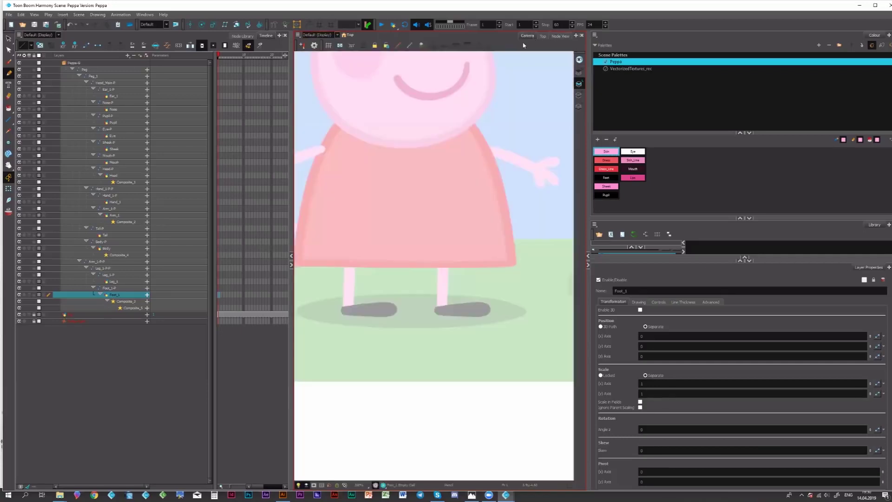
{"action": "left_click_drag", "start_coordinate": [440, 304], "coordinate": [453, 272]}
{"action": "key", "text": "ctrl+z"}
{"action": "left_click_drag", "start_coordinate": [383, 315], "coordinate": [400, 307]}
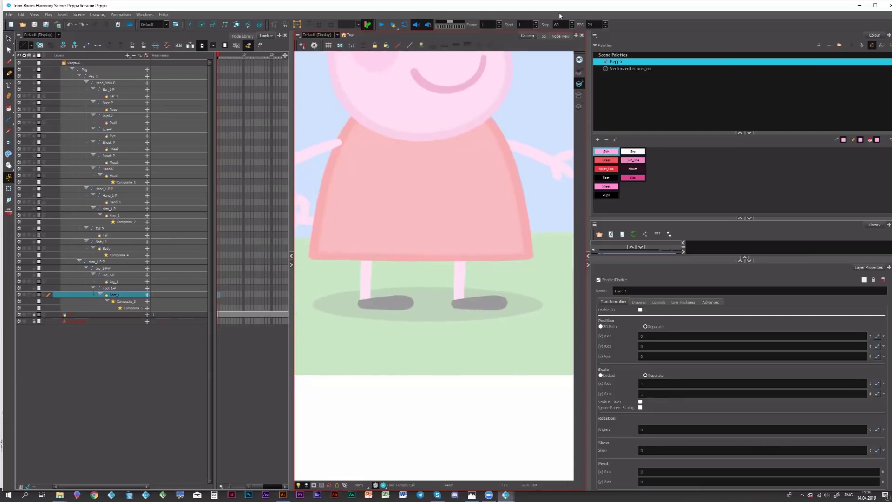
Step: Enter the Peppa-G group in the node network and examine how its composites feed the Multi-Port-Out module
{"action": "left_click", "coordinate": [560, 35]}
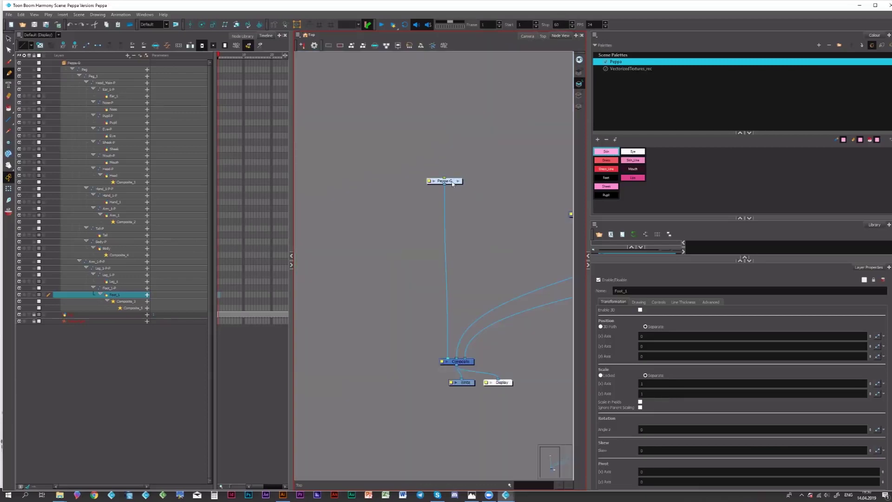
{"action": "mouse_move", "coordinate": [453, 184]}
{"action": "left_mouse_down"}
{"action": "mouse_move", "coordinate": [470, 173]}
{"action": "mouse_move", "coordinate": [437, 184]}
{"action": "left_mouse_up"}
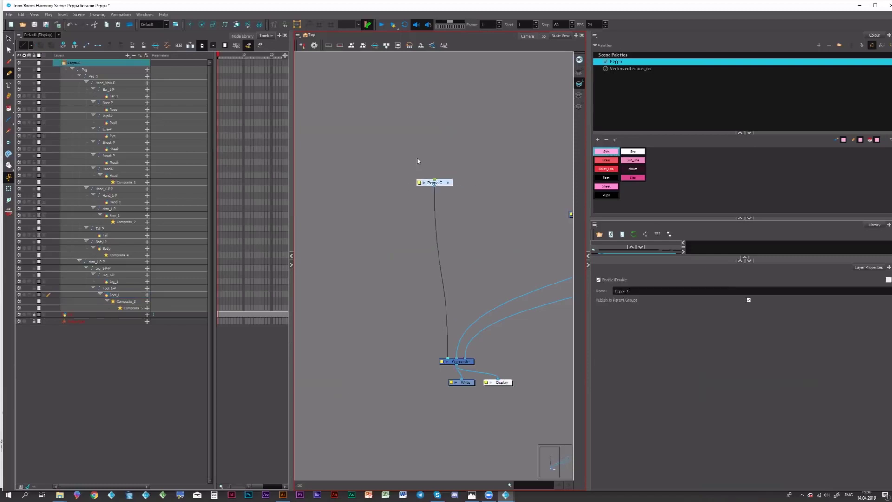
{"action": "left_click", "coordinate": [448, 183]}
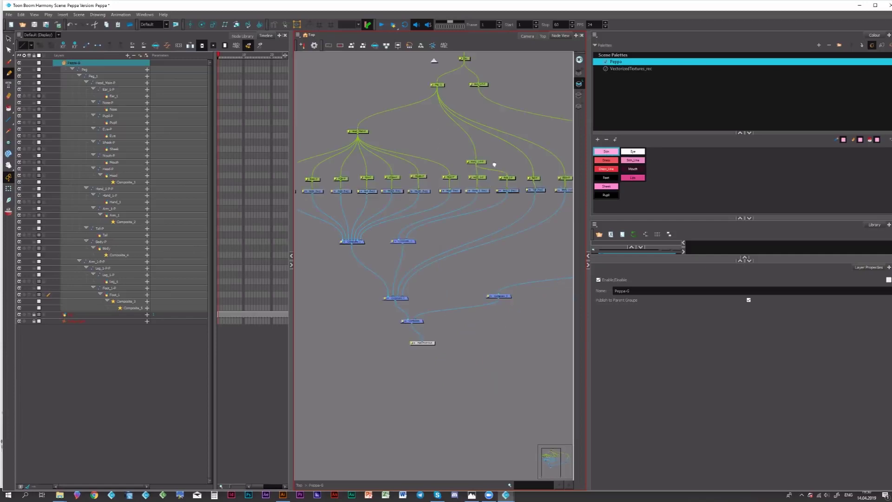
{"action": "left_click_drag", "start_coordinate": [494, 165], "coordinate": [376, 287]}
{"action": "left_click_drag", "start_coordinate": [483, 66], "coordinate": [454, 324]}
{"action": "left_click_drag", "start_coordinate": [395, 357], "coordinate": [469, 320]}
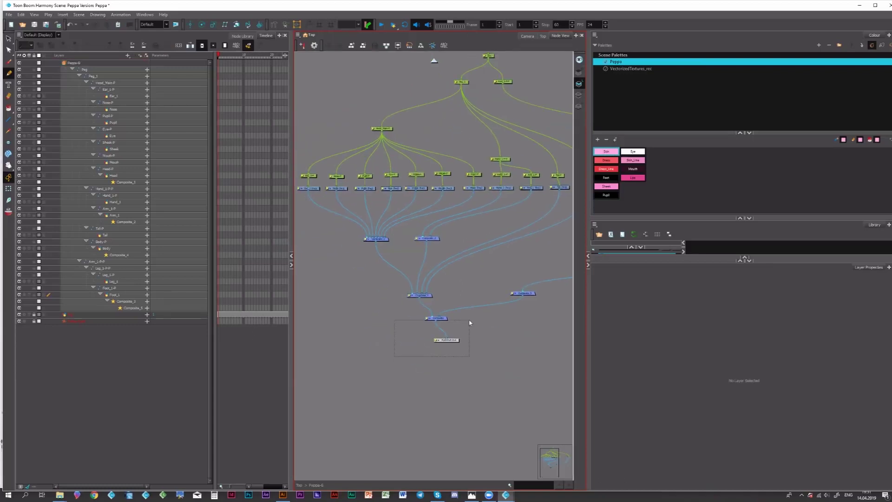
{"action": "left_click_drag", "start_coordinate": [467, 187], "coordinate": [390, 207]}
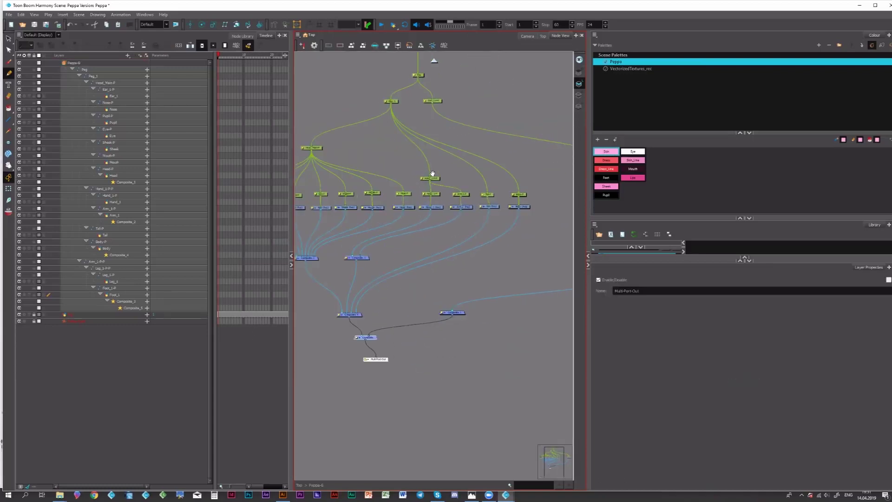
{"action": "left_click_drag", "start_coordinate": [404, 296], "coordinate": [413, 287]}
{"action": "left_click_drag", "start_coordinate": [429, 197], "coordinate": [458, 169]}
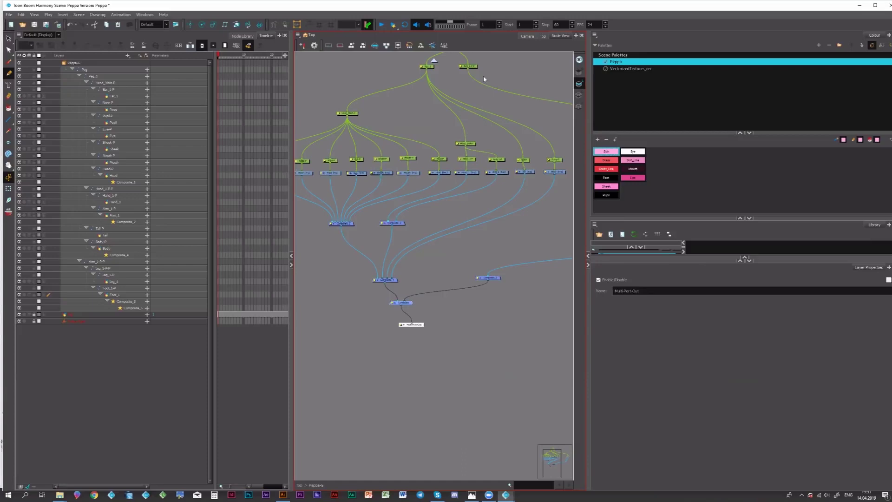
Step: Inspect the group's Multi-Port-In and Multi-Port-Out modules, check the Peppa-G connection outside the group, and return to the Camera view
{"action": "left_click_drag", "start_coordinate": [484, 80], "coordinate": [485, 166]}
{"action": "left_click", "coordinate": [460, 96]}
{"action": "left_click", "coordinate": [459, 99]}
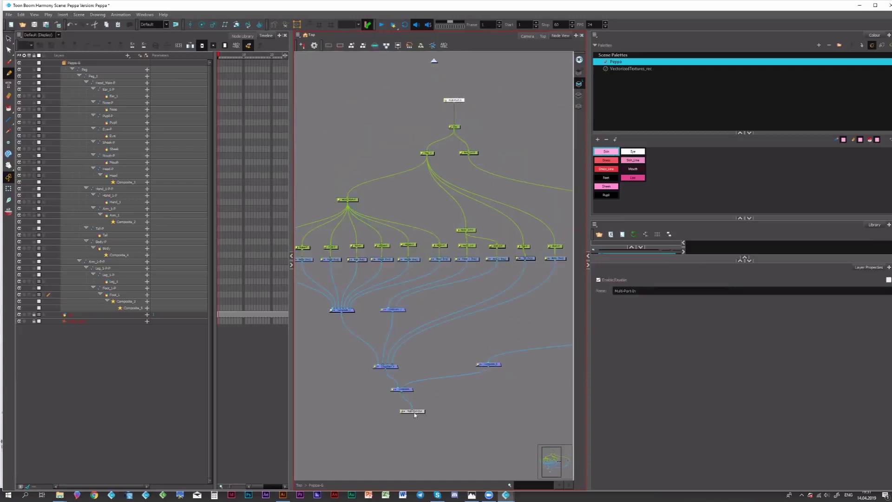
{"action": "left_click", "coordinate": [414, 412]}
{"action": "left_click", "coordinate": [461, 100]}
{"action": "left_click", "coordinate": [434, 62]}
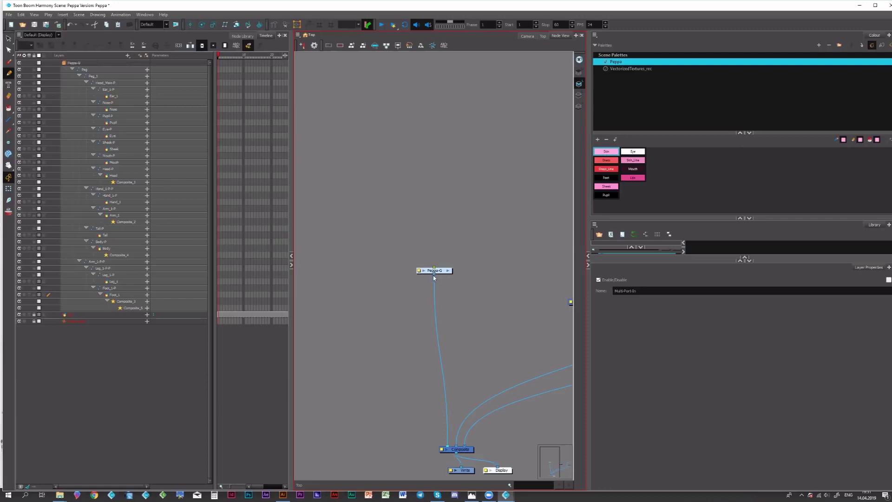
{"action": "left_click_drag", "start_coordinate": [493, 261], "coordinate": [516, 206]}
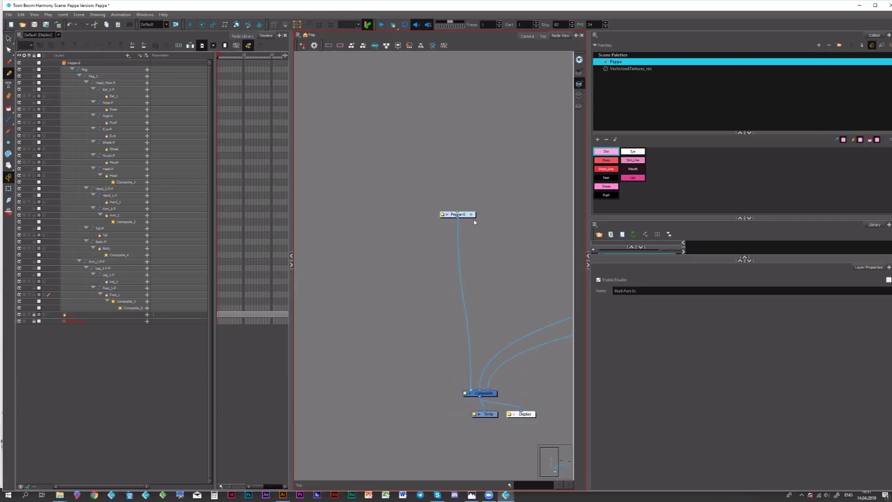
{"action": "left_click", "coordinate": [528, 37]}
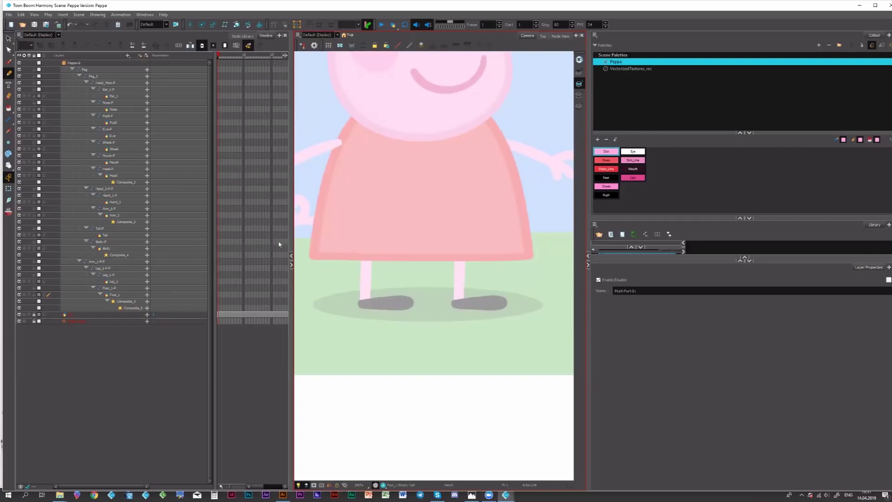
{"action": "left_click", "coordinate": [679, 184]}
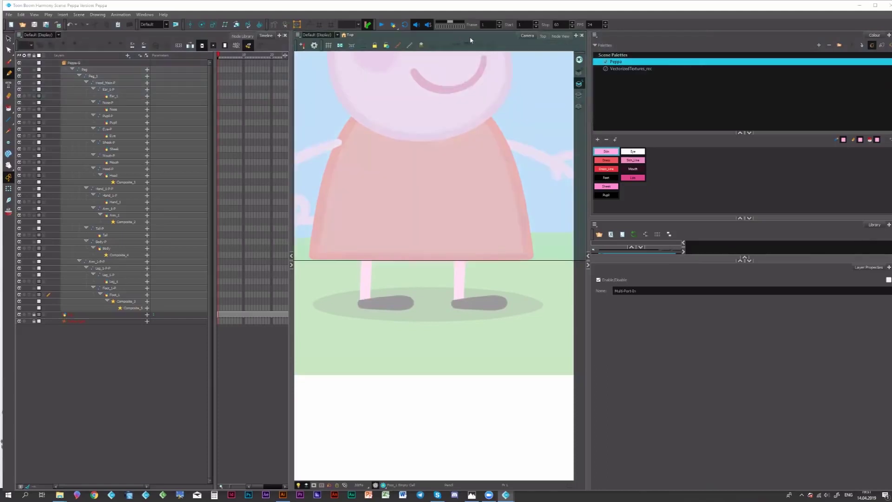
Step: Look at the reference in the Drawing view with the light table on, check the Node View, and return to the Camera view
{"action": "left_click_drag", "start_coordinate": [529, 41], "coordinate": [530, 40]}
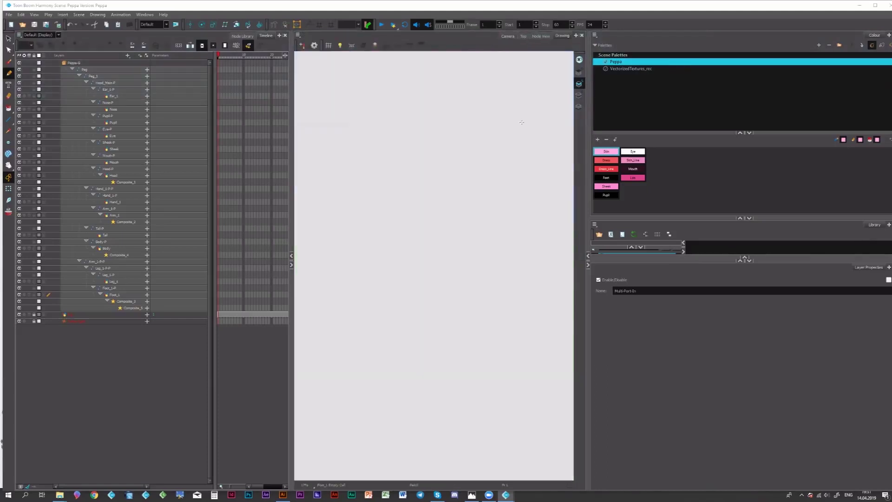
{"action": "left_click", "coordinate": [339, 46]}
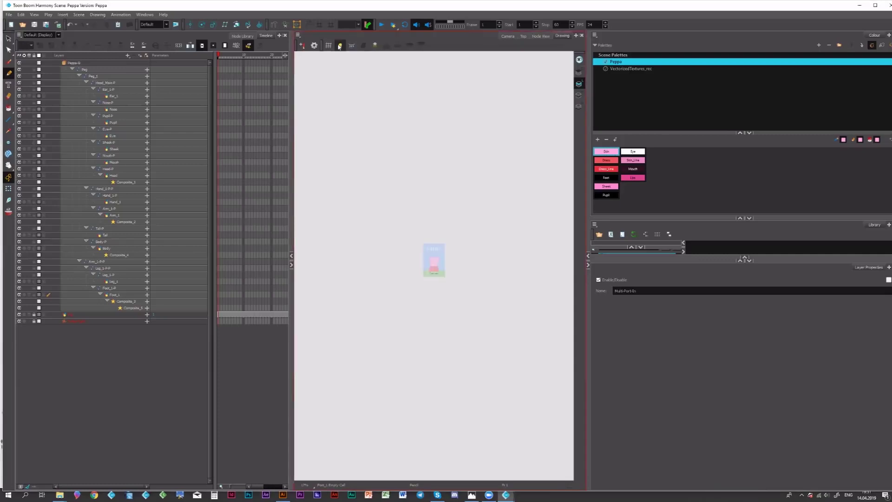
{"action": "scroll", "coordinate": [444, 263], "scroll_direction": "up", "scroll_amount": 5}
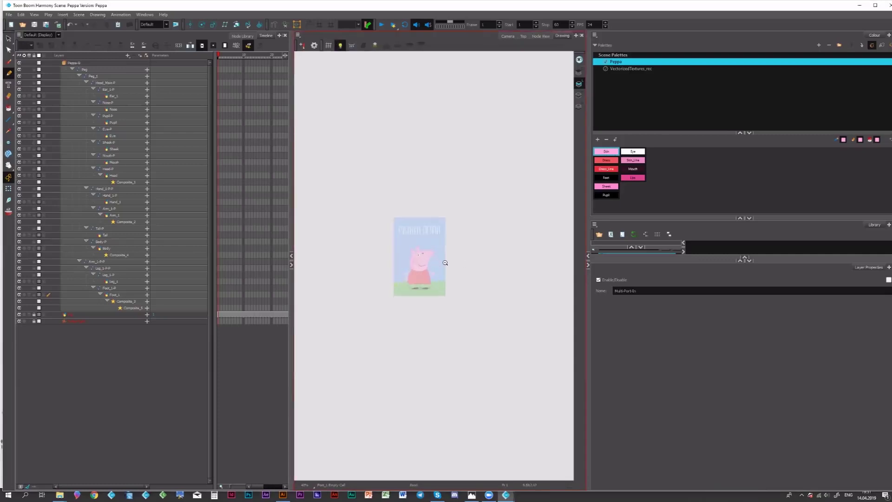
{"action": "left_click", "coordinate": [541, 36]}
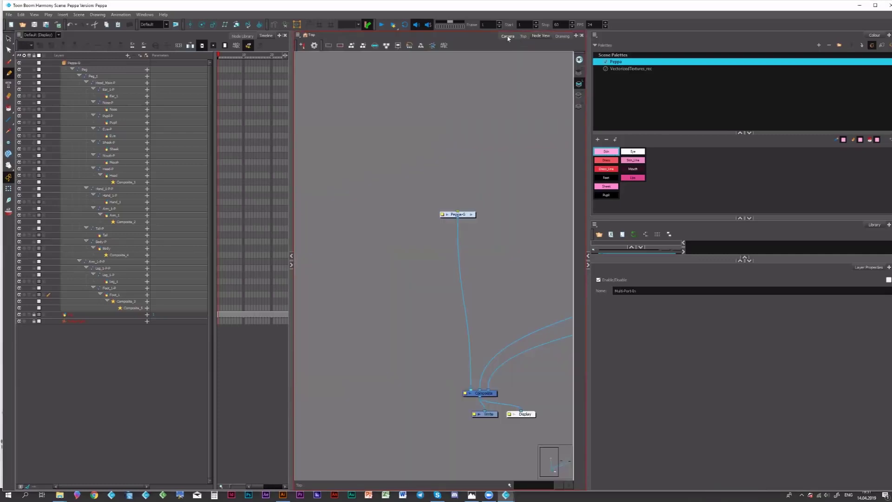
{"action": "left_click", "coordinate": [508, 36]}
Step: Try to outline the reference's right-hand foot on the Foot_1 layer with the Pencil in the Pupil colour, and undo the outline
{"action": "scroll", "coordinate": [440, 233], "scroll_direction": "up", "scroll_amount": 3}
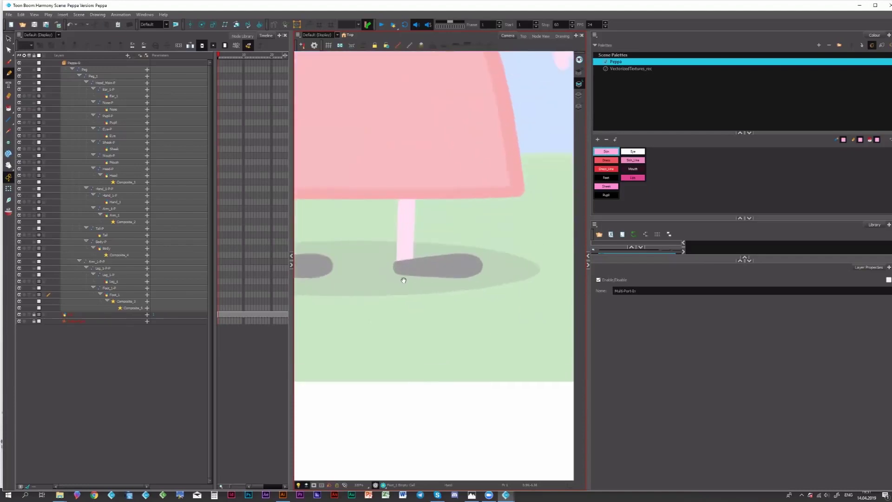
{"action": "left_click_drag", "start_coordinate": [404, 280], "coordinate": [385, 301]}
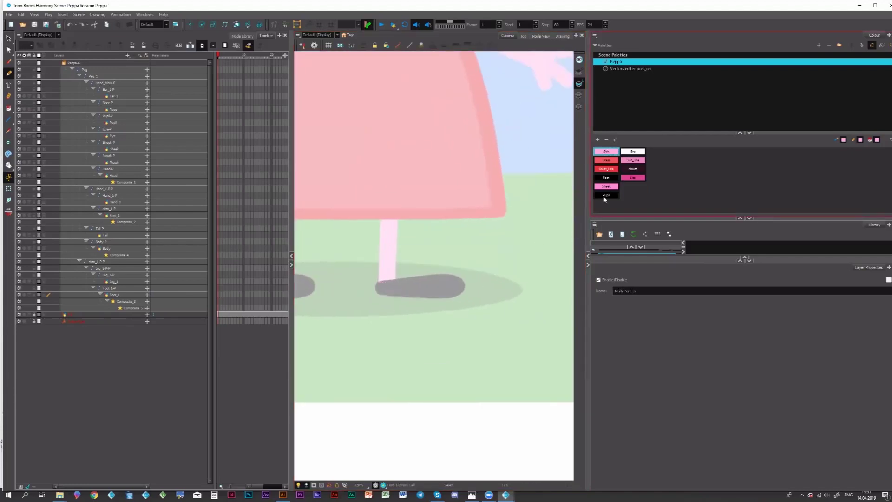
{"action": "left_click", "coordinate": [605, 199]}
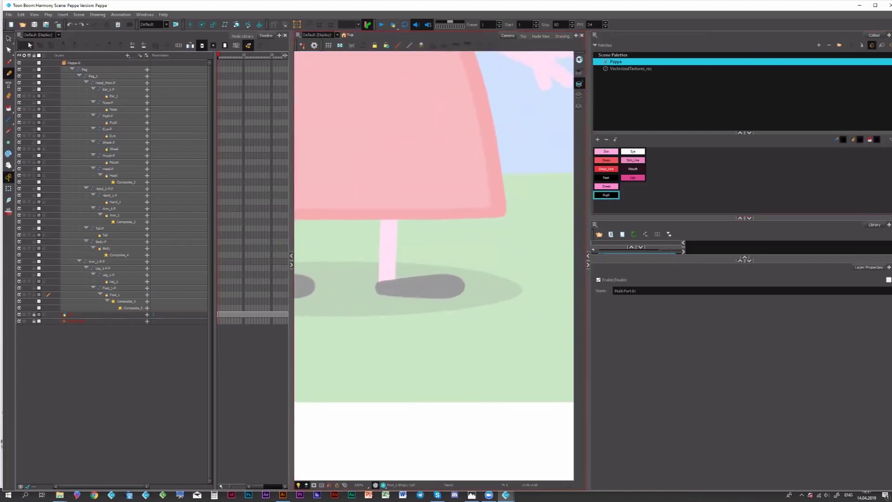
{"action": "left_click", "coordinate": [12, 62]}
{"action": "left_click_drag", "start_coordinate": [378, 280], "coordinate": [402, 287]}
{"action": "left_click", "coordinate": [10, 72]}
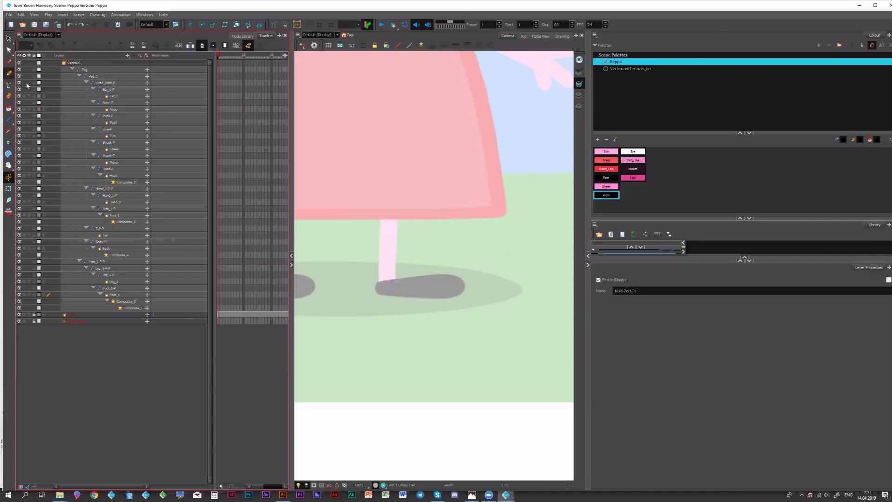
{"action": "mouse_move", "coordinate": [377, 281]}
{"action": "left_mouse_down"}
{"action": "mouse_move", "coordinate": [388, 291]}
{"action": "mouse_move", "coordinate": [452, 294]}
{"action": "mouse_move", "coordinate": [465, 281]}
{"action": "mouse_move", "coordinate": [397, 278]}
{"action": "mouse_move", "coordinate": [377, 286]}
{"action": "left_mouse_up"}
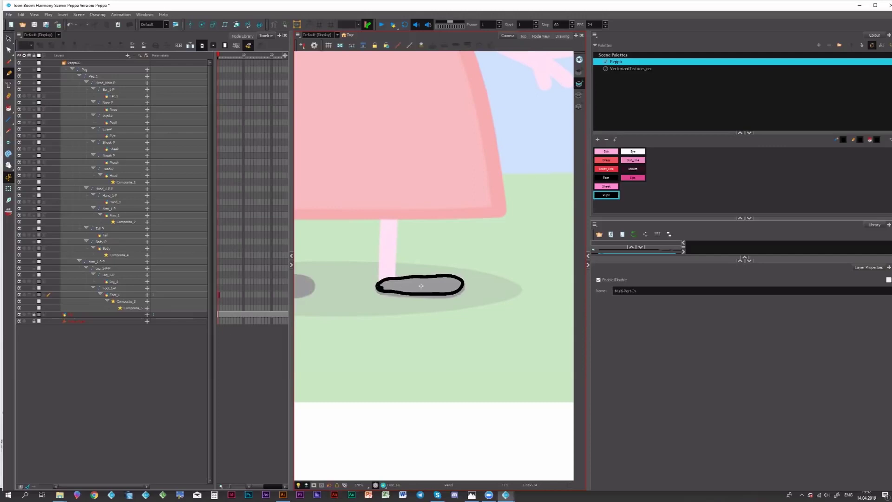
{"action": "key", "text": "ctrl+z"}
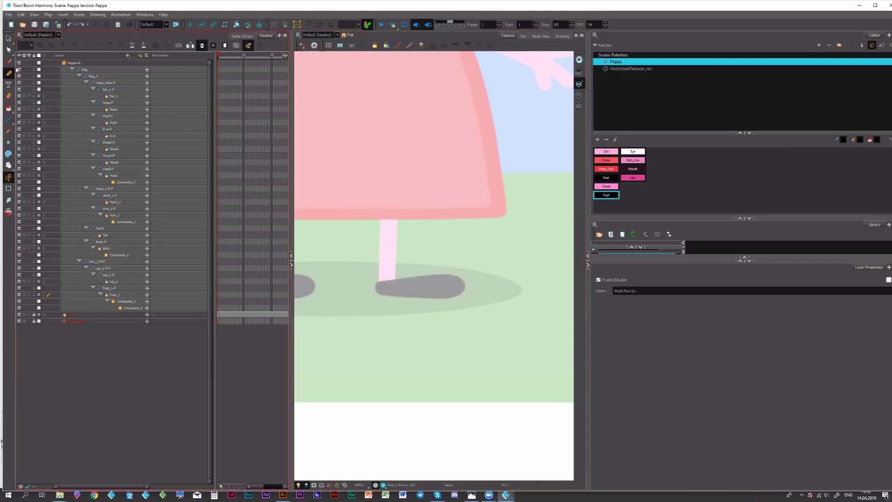
Step: Set up the Brush with a resized tip, undoing the trial strokes made around the foot
{"action": "left_click", "coordinate": [9, 62]}
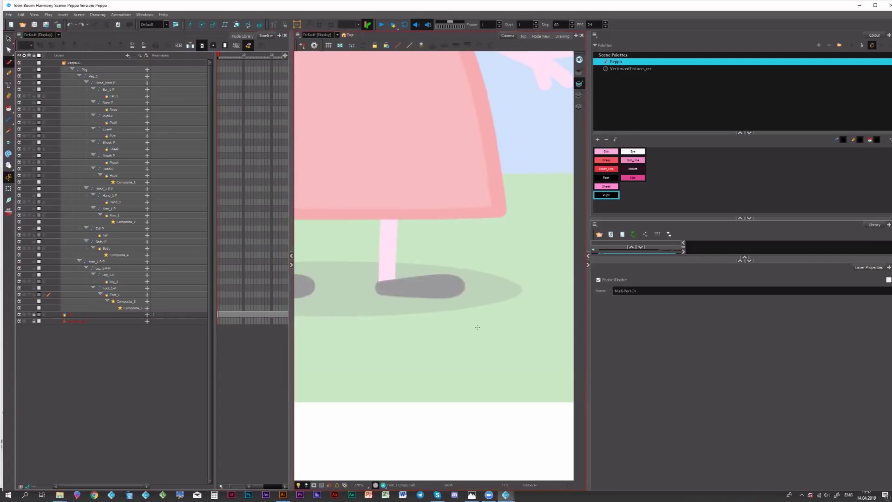
{"action": "mouse_move", "coordinate": [491, 339]}
{"action": "left_mouse_down"}
{"action": "mouse_move", "coordinate": [465, 326]}
{"action": "mouse_move", "coordinate": [476, 332]}
{"action": "mouse_move", "coordinate": [483, 318]}
{"action": "mouse_move", "coordinate": [474, 320]}
{"action": "left_mouse_up"}
{"action": "key", "text": "ctrl+z"}
{"action": "key", "text": "o"}
{"action": "left_click_drag", "start_coordinate": [394, 303], "coordinate": [398, 304]}
{"action": "left_click_drag", "start_coordinate": [381, 289], "coordinate": [459, 293]}
{"action": "key", "text": "ctrl+z"}
{"action": "key", "text": "ctrl+z"}
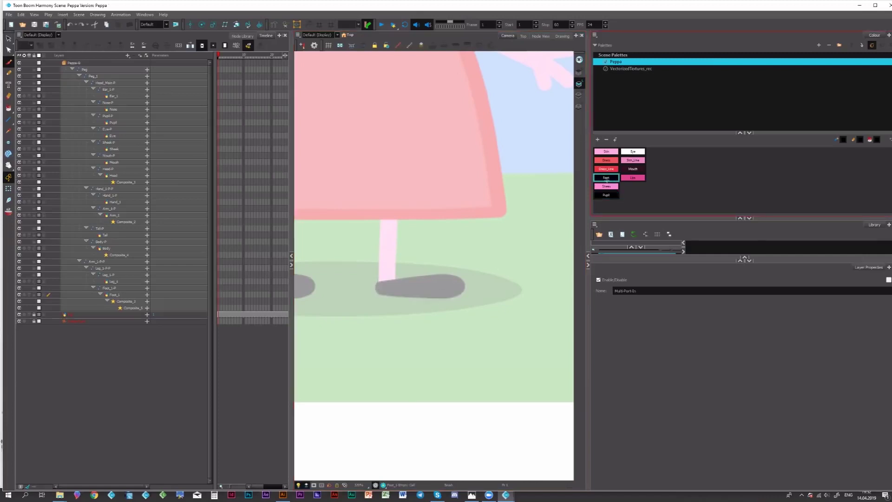
Step: Paint the reference's right-hand foot as a solid shape on Foot_1 with the Brush and the black Foot swatch
{"action": "mouse_move", "coordinate": [380, 282]}
{"action": "left_mouse_down"}
{"action": "mouse_move", "coordinate": [463, 289]}
{"action": "mouse_move", "coordinate": [459, 279]}
{"action": "mouse_move", "coordinate": [446, 278]}
{"action": "mouse_move", "coordinate": [380, 285]}
{"action": "mouse_move", "coordinate": [459, 287]}
{"action": "mouse_move", "coordinate": [404, 286]}
{"action": "mouse_move", "coordinate": [451, 281]}
{"action": "left_mouse_up"}
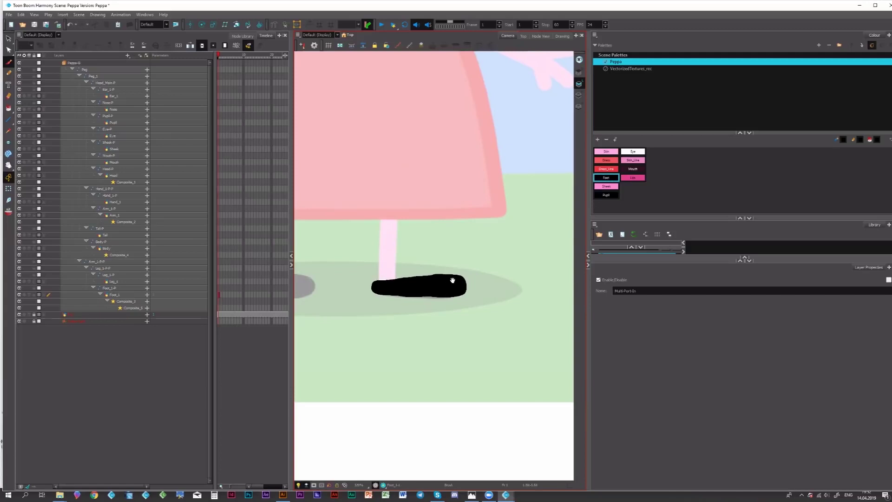
{"action": "left_click_drag", "start_coordinate": [445, 247], "coordinate": [460, 294]}
{"action": "key", "text": "1"}
{"action": "left_click_drag", "start_coordinate": [454, 257], "coordinate": [465, 304]}
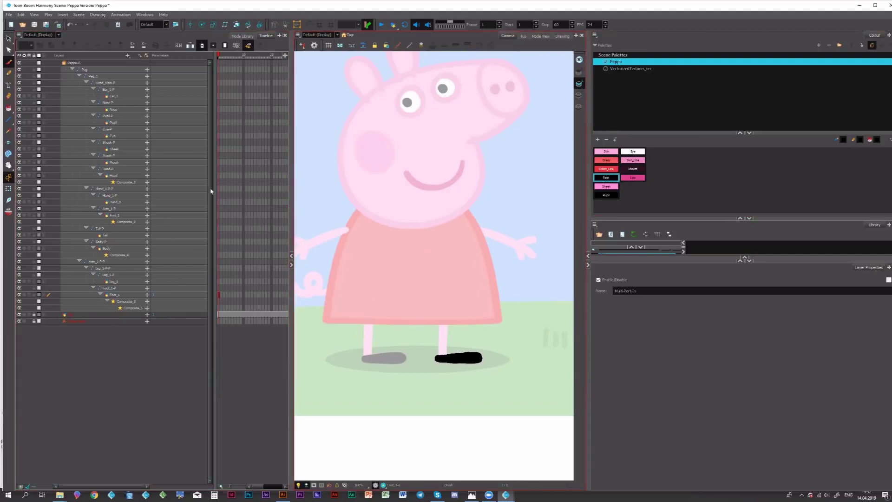
Step: Draw a vertical Pencil line in the Skin colour along the right-hand leg, on the first cell of the Leg_1 layer
{"action": "left_click", "coordinate": [9, 73]}
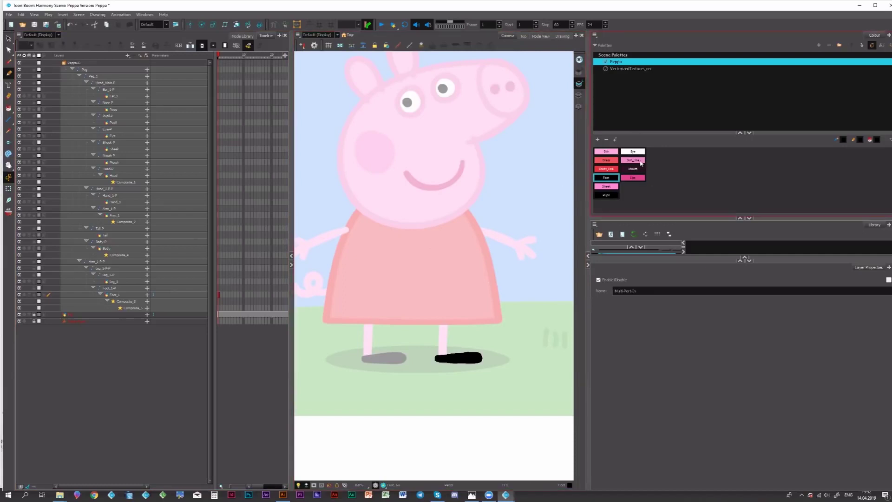
{"action": "left_click", "coordinate": [606, 151]}
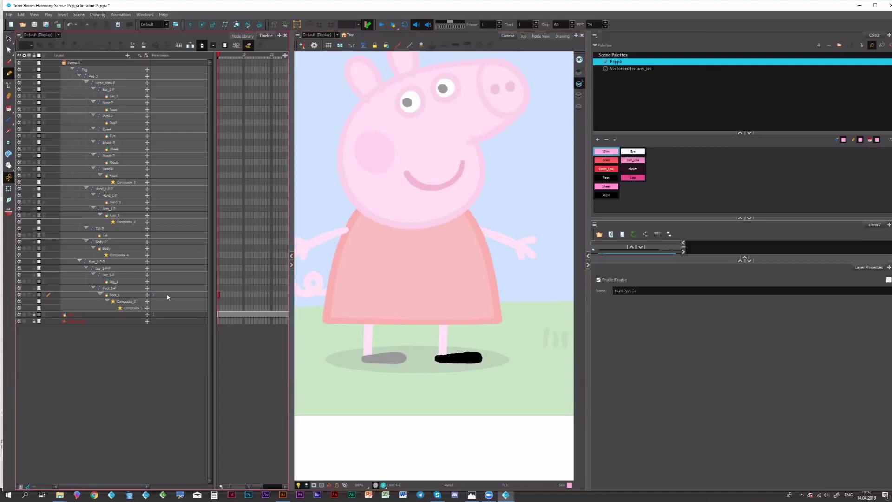
{"action": "left_click", "coordinate": [218, 289]}
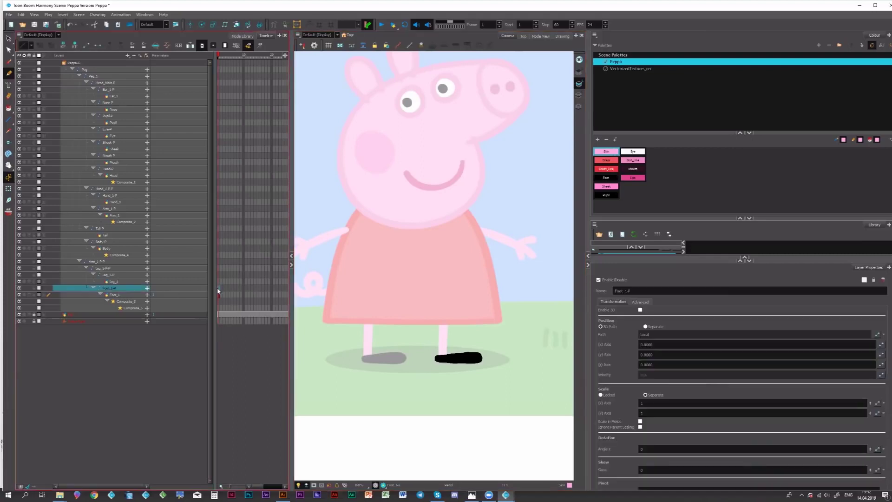
{"action": "left_click", "coordinate": [218, 296]}
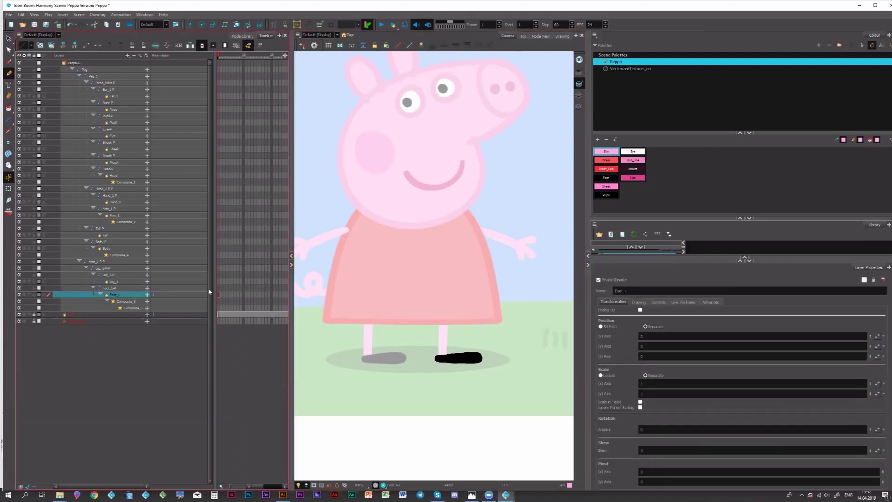
{"action": "left_click", "coordinate": [219, 283]}
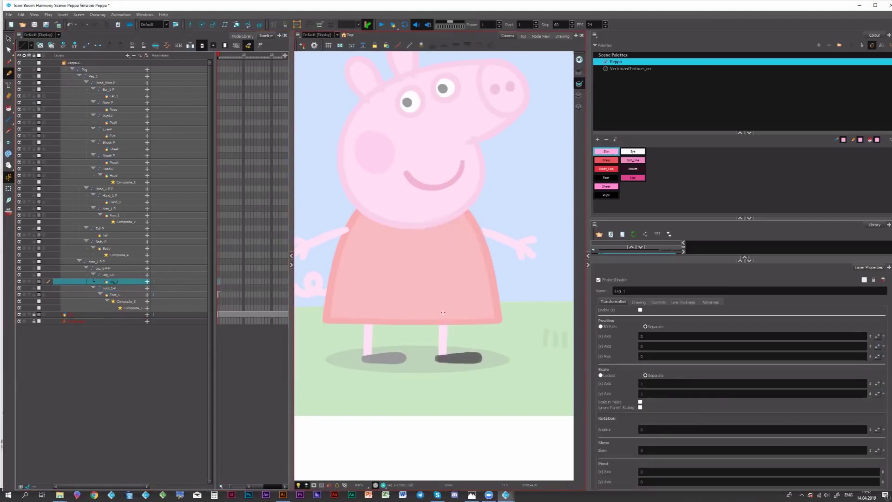
{"action": "left_click_drag", "start_coordinate": [443, 337], "coordinate": [444, 359]}
Step: Select the leg line and add the Tool Properties view to the workspace
{"action": "key", "text": "alt+s"}
{"action": "left_click", "coordinate": [446, 333]}
{"action": "left_click", "coordinate": [728, 209]}
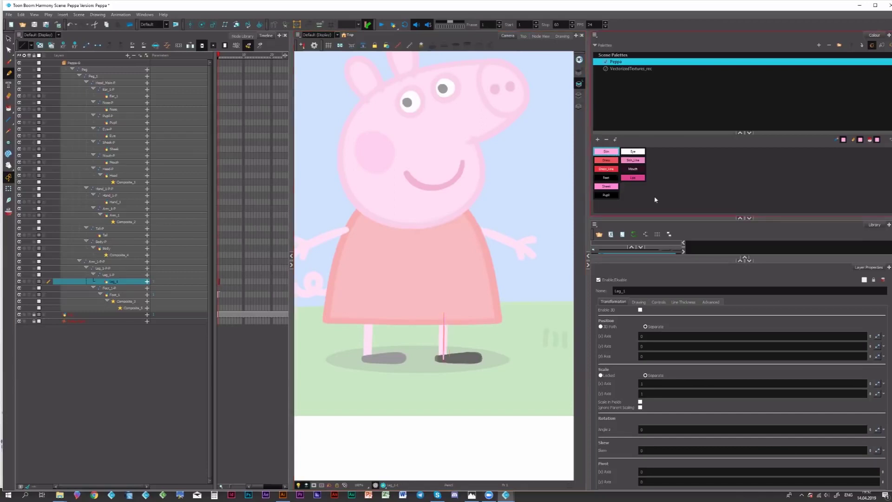
{"action": "left_click", "coordinate": [743, 292]}
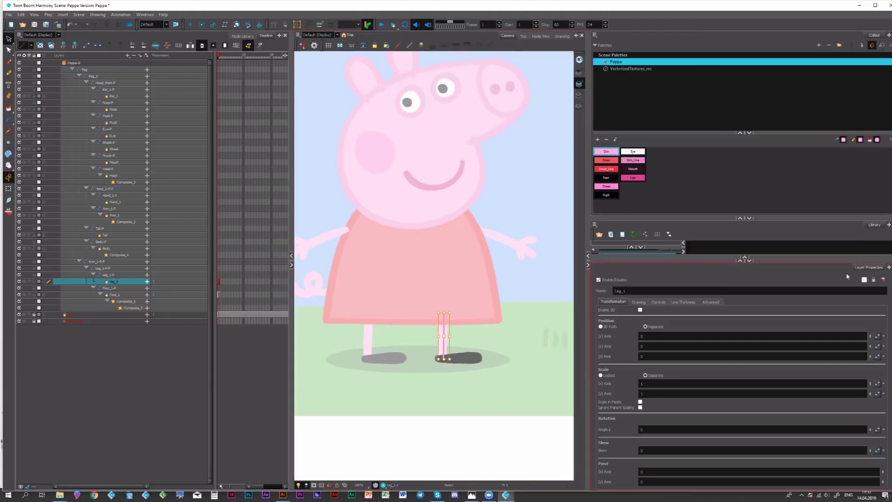
{"action": "left_click", "coordinate": [880, 238]}
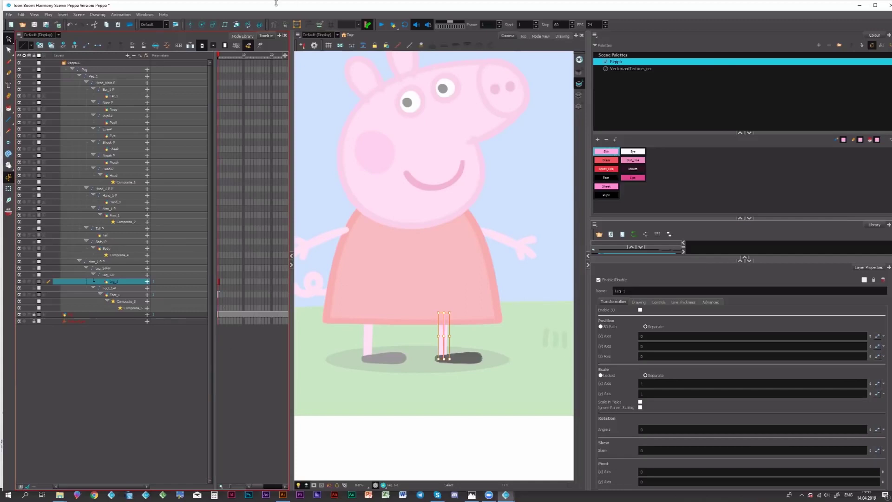
{"action": "left_click", "coordinate": [280, 36]}
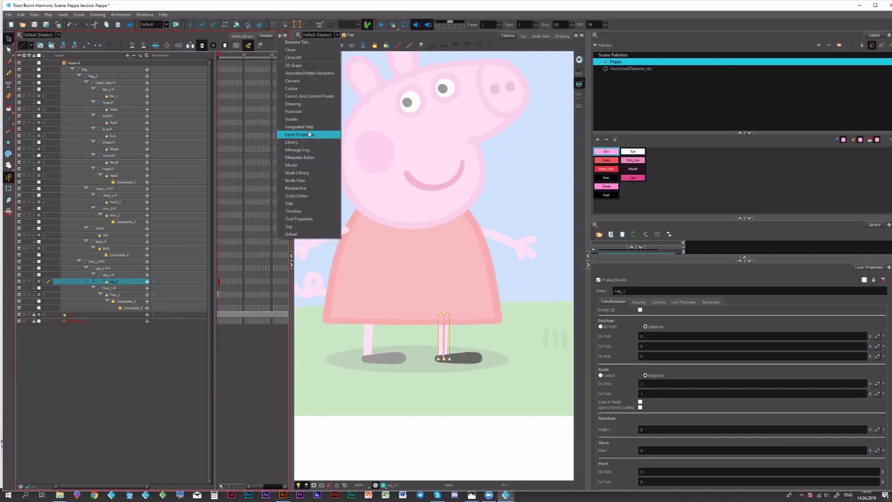
{"action": "left_click", "coordinate": [319, 219]}
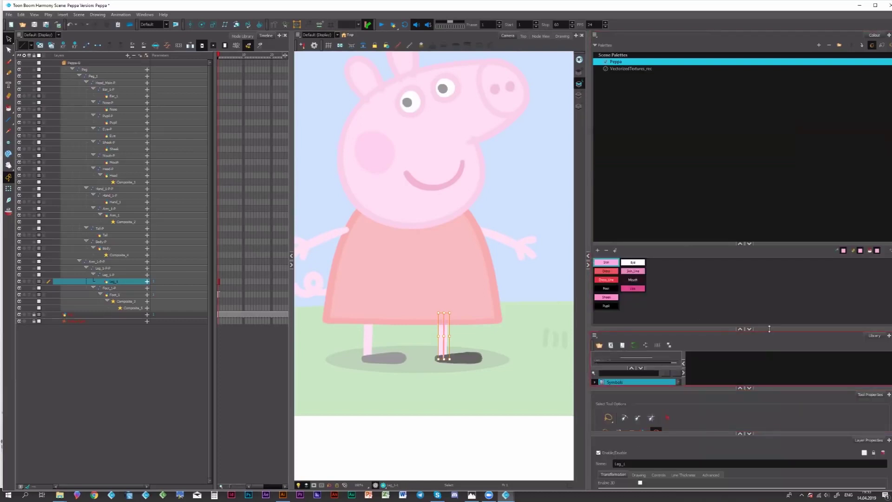
Step: Rearrange the panel heights to reveal the pencil settings, and thicken the leg line to a maximum size of 22.4
{"action": "left_click_drag", "start_coordinate": [775, 199], "coordinate": [763, 118]}
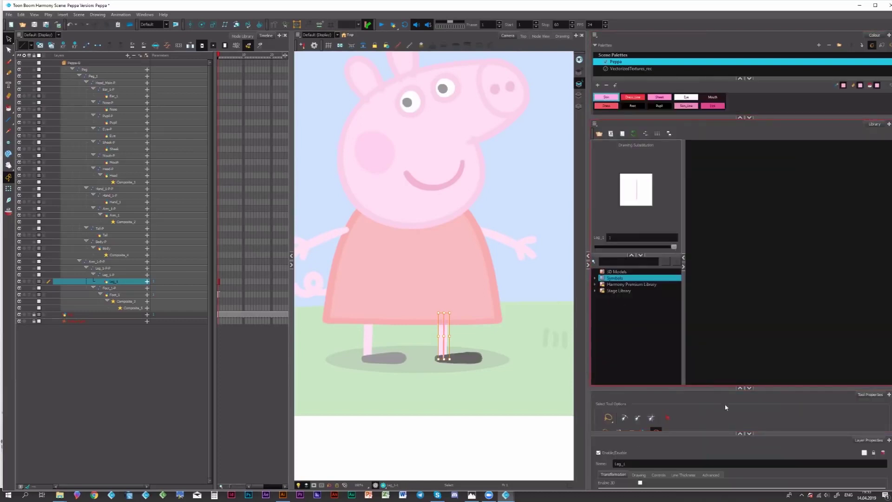
{"action": "left_click_drag", "start_coordinate": [721, 388], "coordinate": [716, 217]}
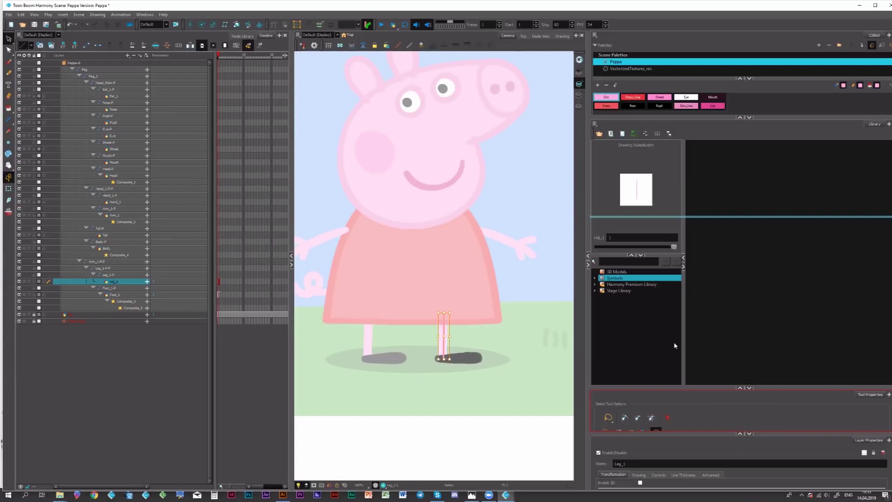
{"action": "left_click_drag", "start_coordinate": [675, 346], "coordinate": [675, 346]}
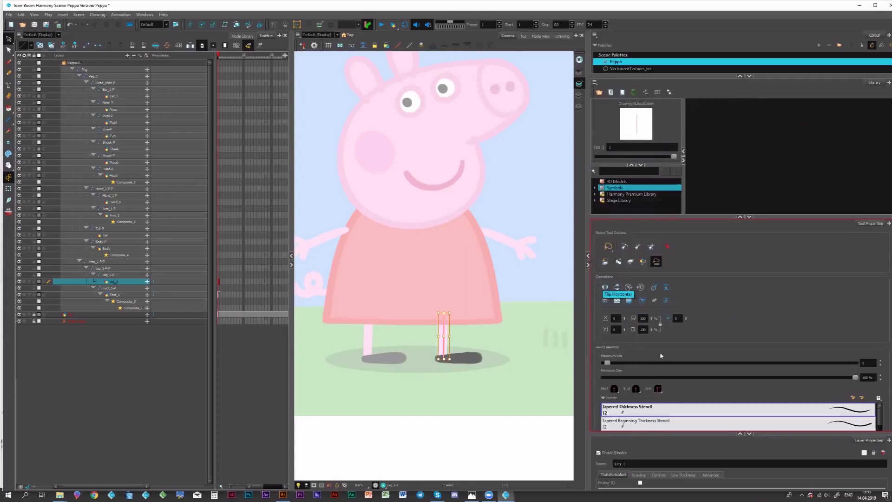
{"action": "left_click_drag", "start_coordinate": [607, 362], "coordinate": [622, 365]}
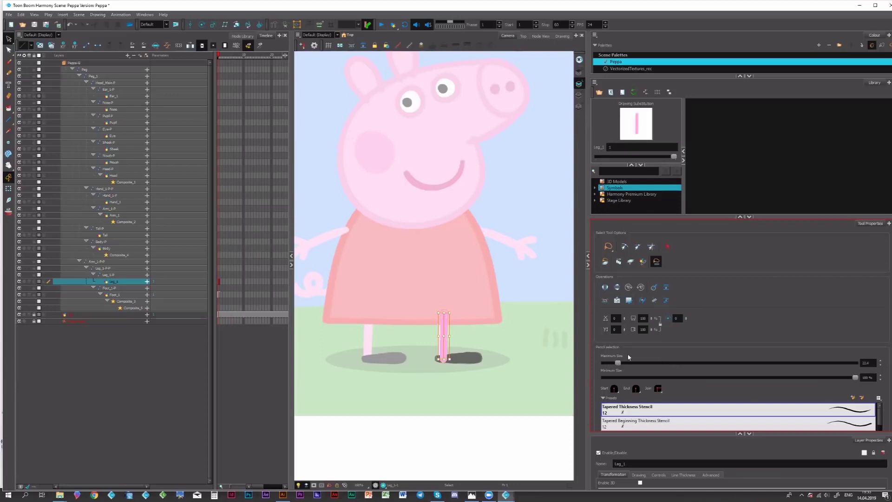
Step: Move the thickened leg line onto the reference's right-hand leg and fine-tune its placement
{"action": "scroll", "coordinate": [448, 329], "scroll_direction": "up", "scroll_amount": 2}
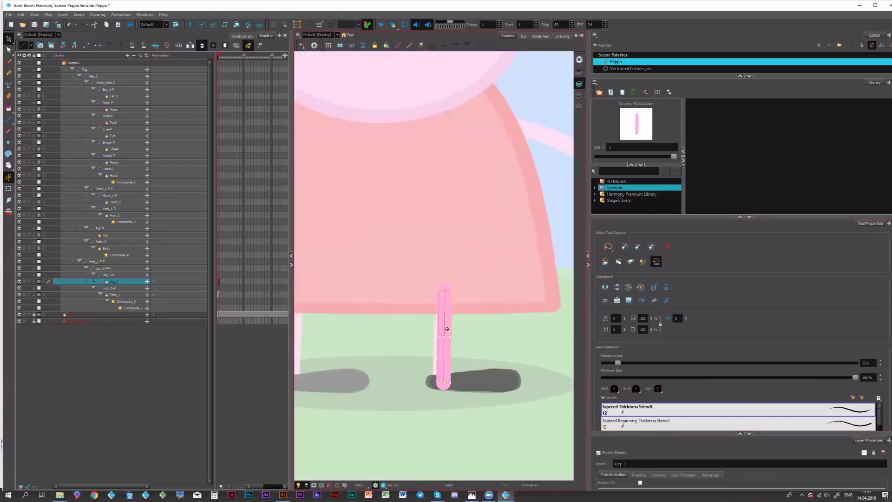
{"action": "left_click_drag", "start_coordinate": [447, 329], "coordinate": [442, 324]}
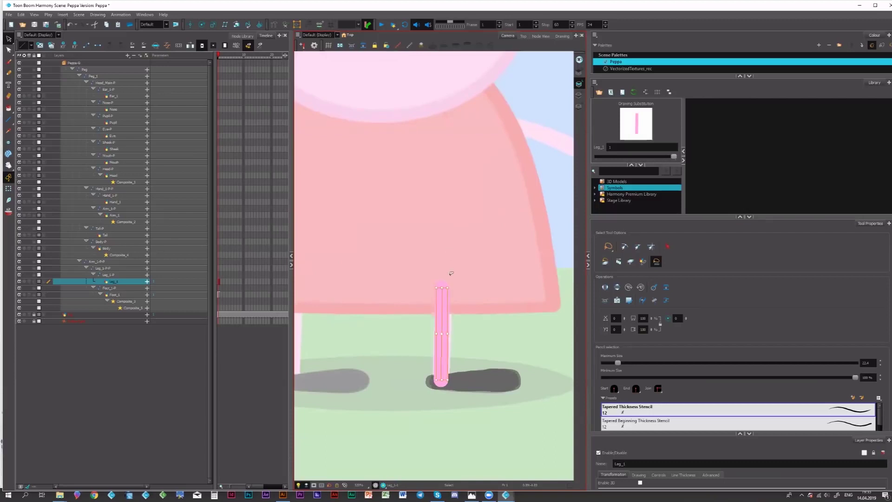
{"action": "left_click", "coordinate": [466, 265]}
{"action": "scroll", "coordinate": [466, 265], "scroll_direction": "down", "scroll_amount": 2}
{"action": "left_click_drag", "start_coordinate": [454, 238], "coordinate": [455, 308]}
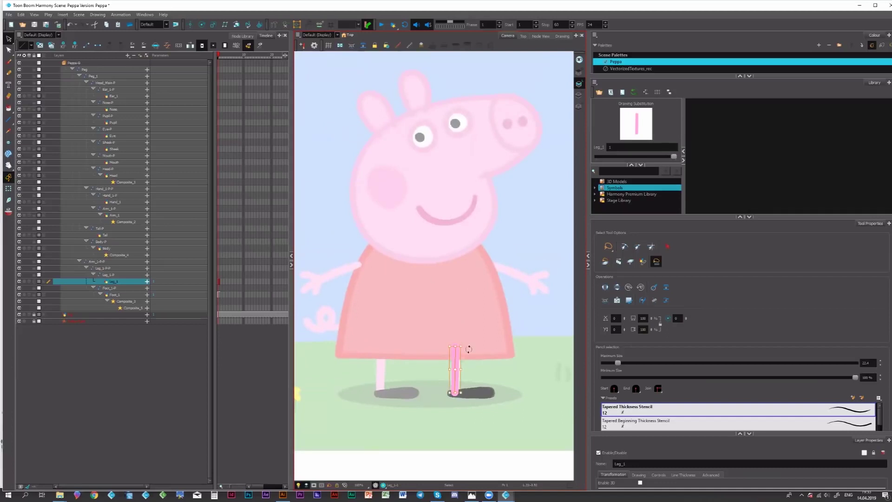
{"action": "left_click_drag", "start_coordinate": [465, 342], "coordinate": [468, 339]}
{"action": "left_click_drag", "start_coordinate": [470, 338], "coordinate": [474, 331]}
{"action": "left_click", "coordinate": [466, 342]}
Step: Select the first cell of the Body layer, leaving the layer structure without an additional drawing layer
{"action": "scroll", "coordinate": [460, 354], "scroll_direction": "down", "scroll_amount": 2}
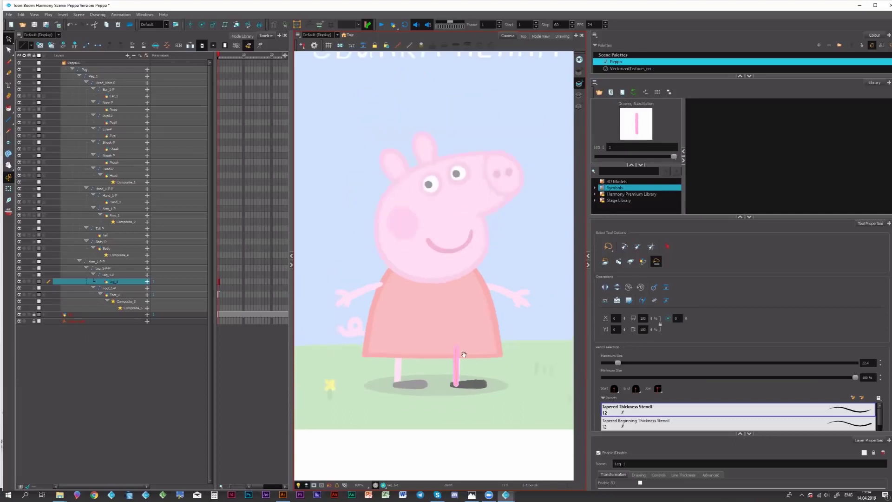
{"action": "key", "text": "space"}
{"action": "left_click_drag", "start_coordinate": [489, 295], "coordinate": [491, 337]}
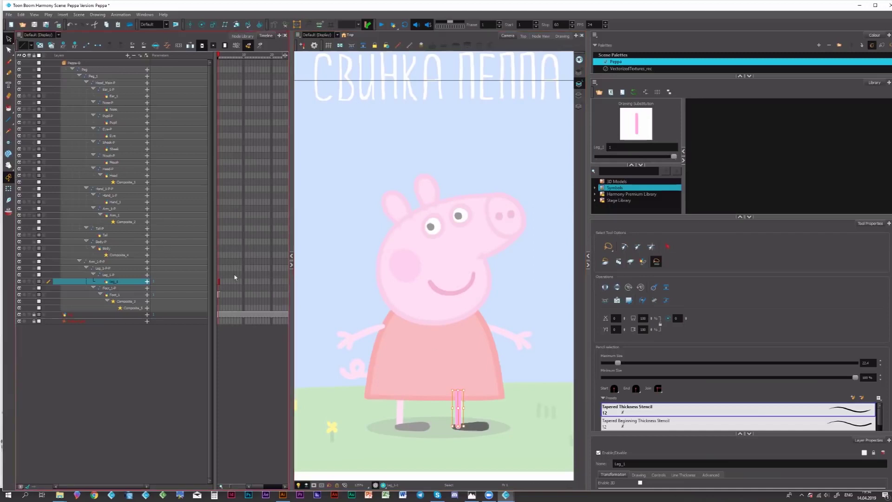
{"action": "left_click", "coordinate": [219, 250]}
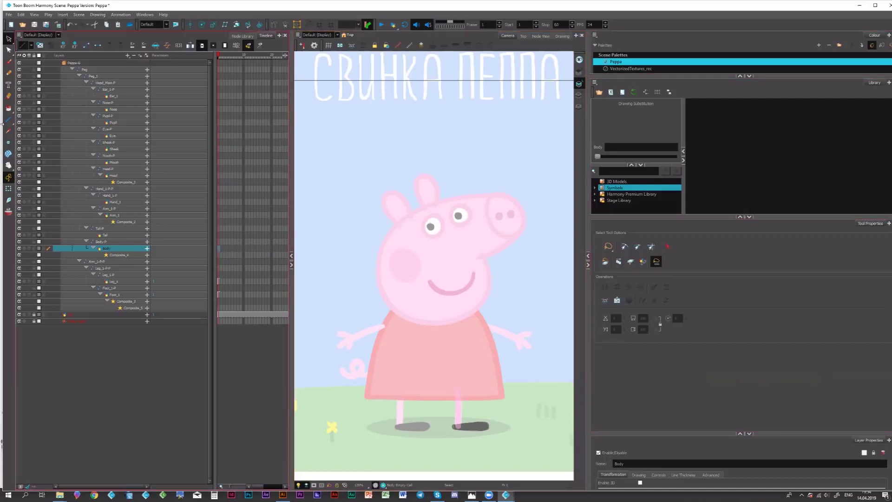
{"action": "key", "text": "ctrl+r"}
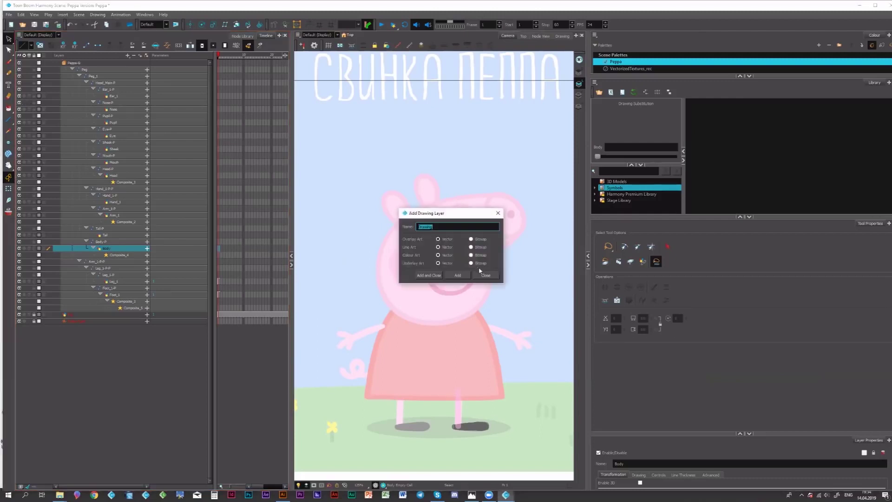
{"action": "left_click", "coordinate": [483, 276]}
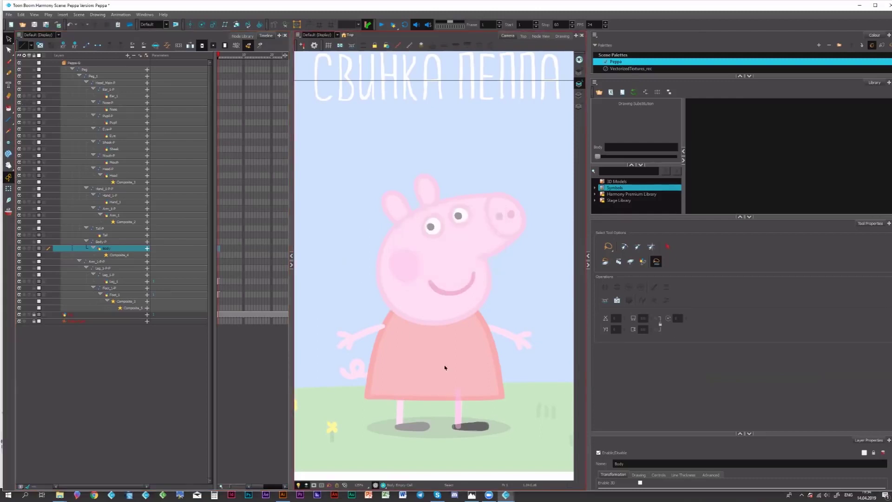
Step: Draw a rectangle over the reference's dress on the Body layer, with the Dress colour as fill and Dress_Line as outline
{"action": "key", "text": "alt+8"}
{"action": "left_click_drag", "start_coordinate": [362, 280], "coordinate": [446, 366]}
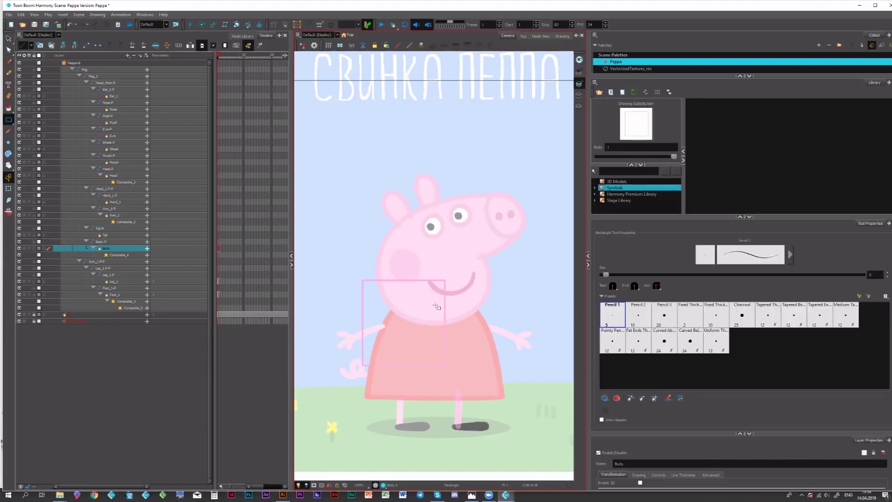
{"action": "key", "text": "ctrl+z"}
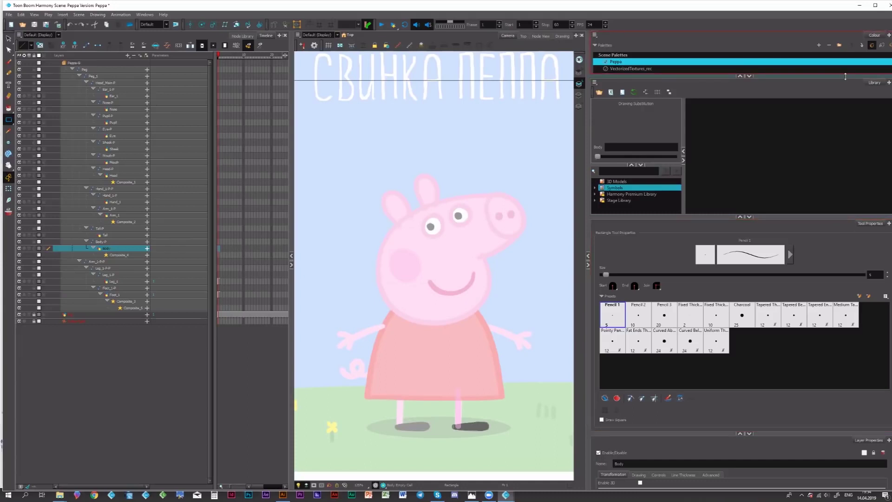
{"action": "left_click_drag", "start_coordinate": [846, 77], "coordinate": [825, 106]}
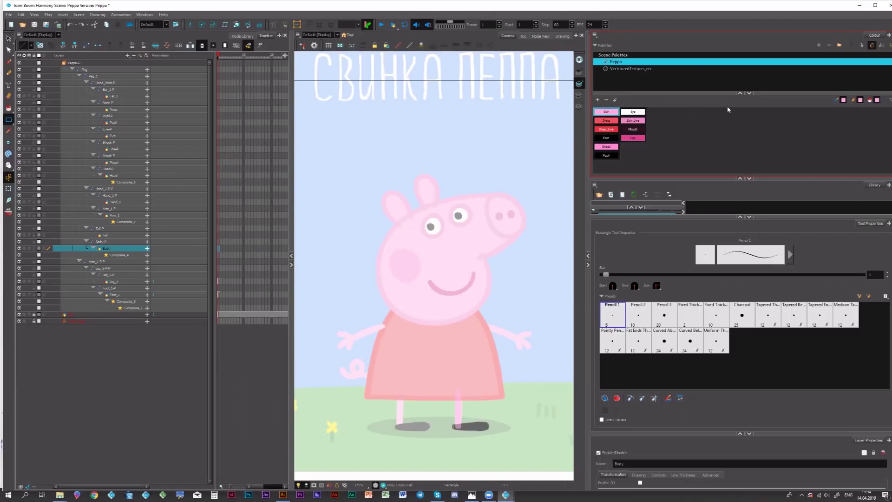
{"action": "left_click", "coordinate": [610, 122]}
{"action": "left_click", "coordinate": [607, 130]}
{"action": "left_click", "coordinate": [612, 121]}
{"action": "mouse_move", "coordinate": [372, 269]}
{"action": "left_mouse_down"}
{"action": "mouse_move", "coordinate": [428, 363]}
{"action": "mouse_move", "coordinate": [503, 400]}
{"action": "left_mouse_up"}
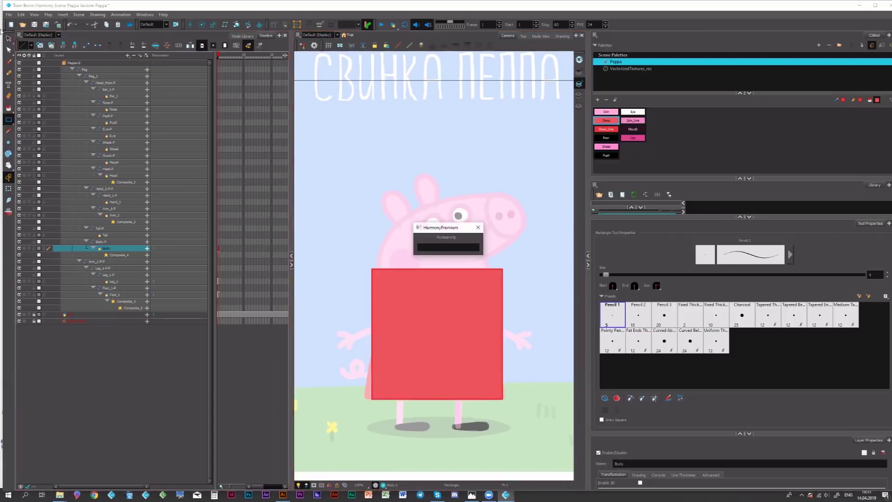
Step: Delete the rectangle's two upper corner points with the Contour Editor and round the remaining top point into a dome
{"action": "key", "text": "alt+s"}
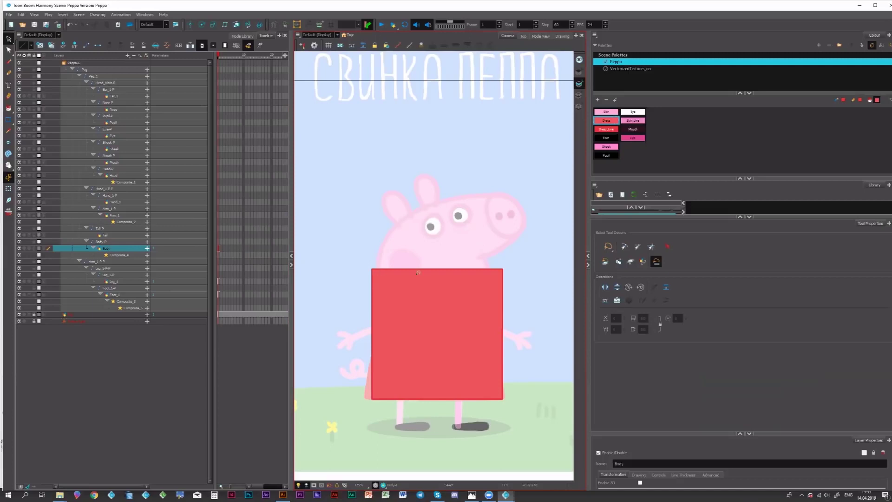
{"action": "left_click", "coordinate": [418, 272]}
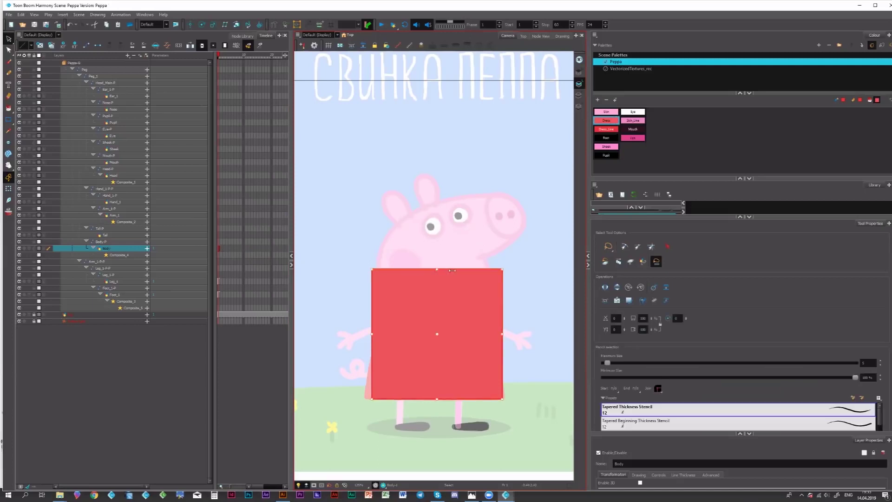
{"action": "key", "text": "alt+q"}
{"action": "mouse_move", "coordinate": [401, 252]}
{"action": "left_mouse_down"}
{"action": "mouse_move", "coordinate": [358, 280]}
{"action": "mouse_move", "coordinate": [388, 279]}
{"action": "left_mouse_up"}
{"action": "key", "text": "Delete"}
{"action": "mouse_move", "coordinate": [486, 249]}
{"action": "left_mouse_down"}
{"action": "mouse_move", "coordinate": [497, 290]}
{"action": "mouse_move", "coordinate": [488, 286]}
{"action": "left_mouse_up"}
{"action": "key", "text": "Delete"}
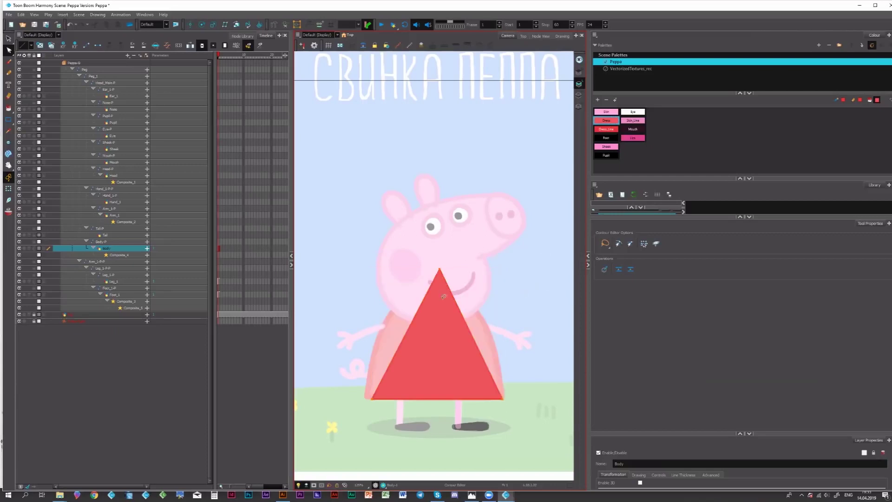
{"action": "left_click_drag", "start_coordinate": [440, 272], "coordinate": [375, 282]}
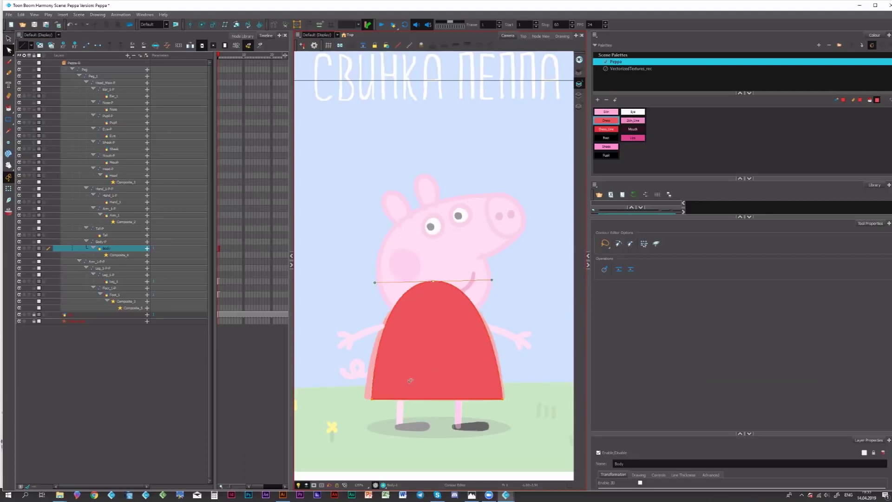
Step: Scale the dress shape to the reference, widening it to the left edge and lowering its top
{"action": "key", "text": "alt+s"}
{"action": "left_click", "coordinate": [507, 342]}
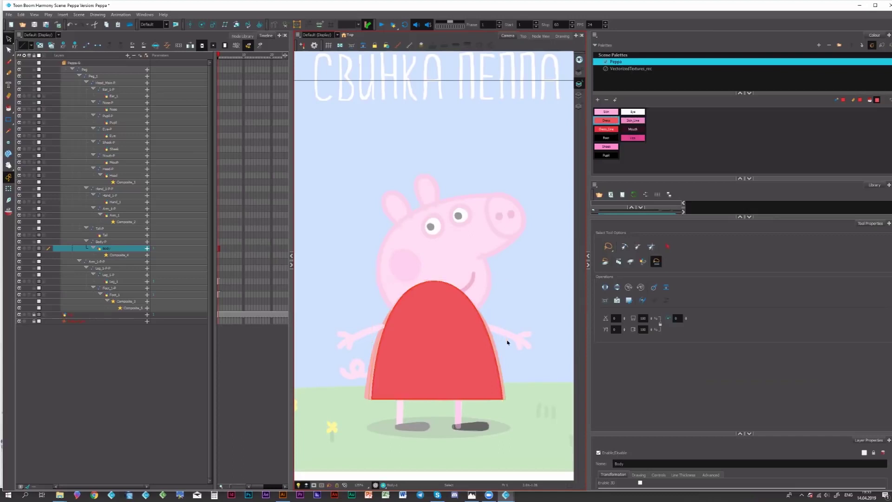
{"action": "left_click", "coordinate": [368, 336]}
{"action": "left_click_drag", "start_coordinate": [371, 343], "coordinate": [369, 343]}
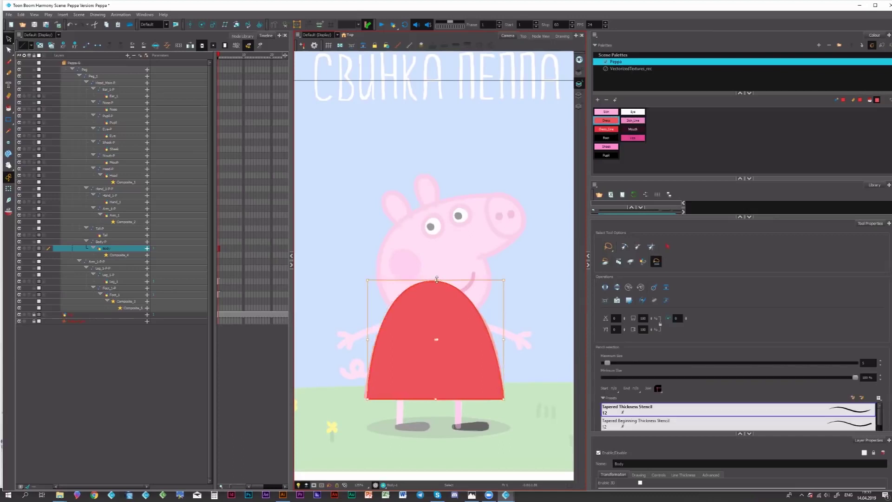
{"action": "left_click_drag", "start_coordinate": [437, 280], "coordinate": [453, 288]}
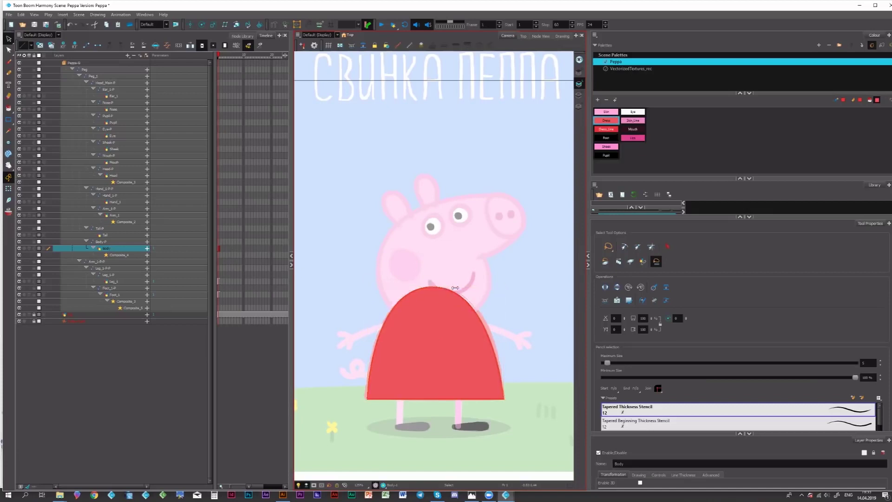
{"action": "left_click", "coordinate": [454, 306]}
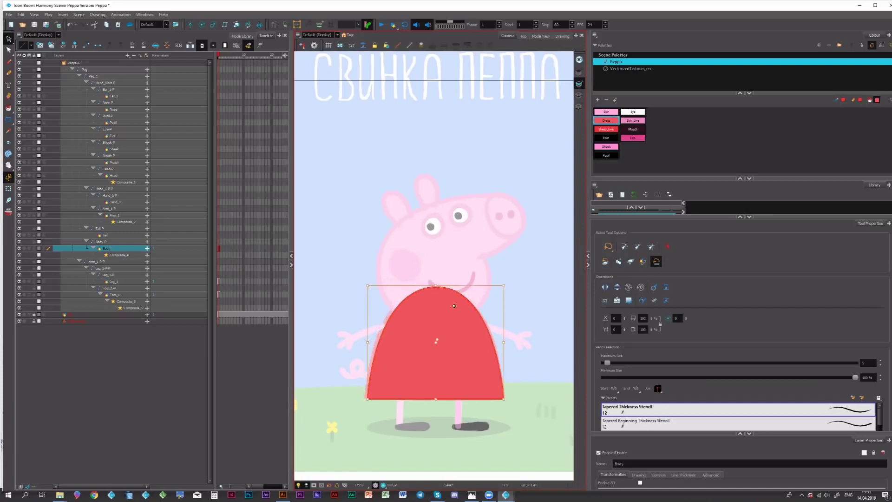
{"action": "left_click", "coordinate": [455, 255]}
{"action": "left_click", "coordinate": [458, 288]}
Step: Curve the dress's bottom edge slightly downward with the Contour Editor
{"action": "key", "text": "alt+q"}
{"action": "left_click", "coordinate": [436, 286]}
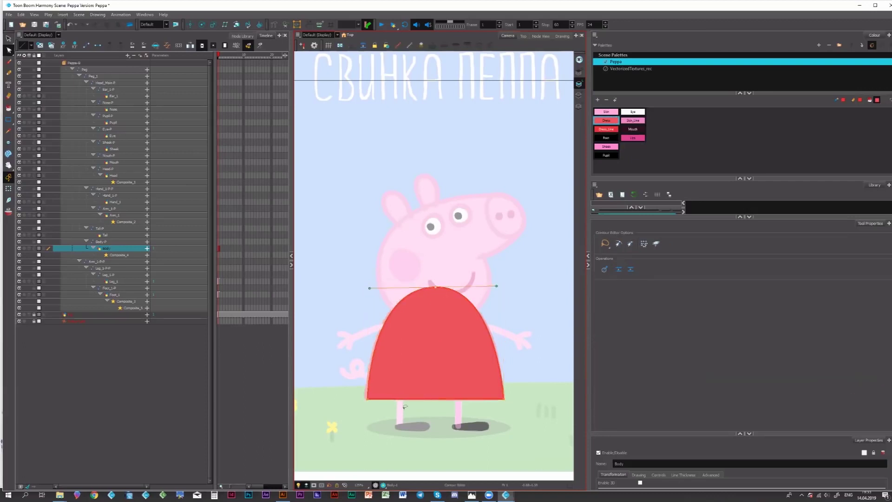
{"action": "left_click_drag", "start_coordinate": [434, 402], "coordinate": [436, 406]}
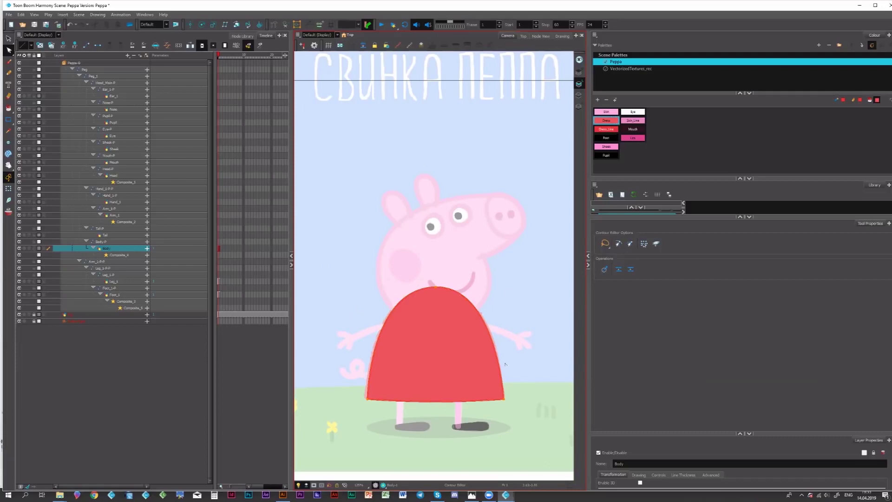
{"action": "left_click", "coordinate": [506, 386]}
Step: Select the dress outline and increase its maximum pencil size to match the reference's thick border
{"action": "left_click_drag", "start_coordinate": [492, 311], "coordinate": [478, 253]}
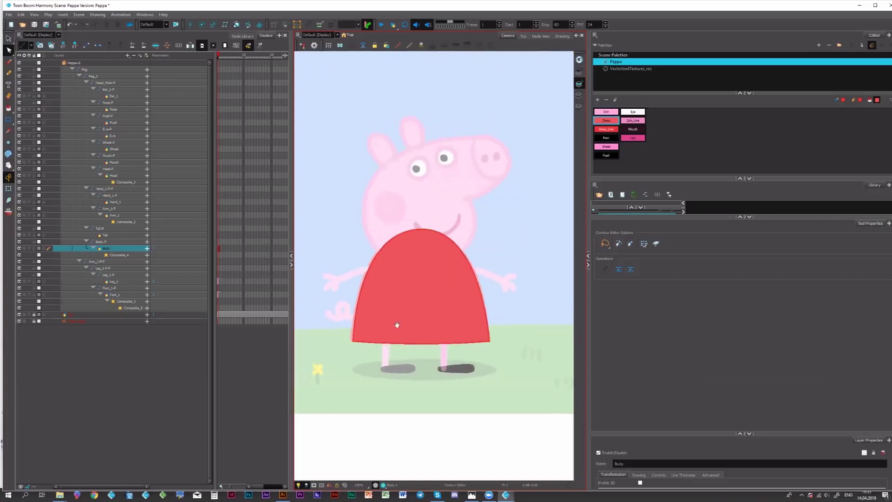
{"action": "scroll", "coordinate": [397, 325], "scroll_direction": "left", "scroll_amount": 2}
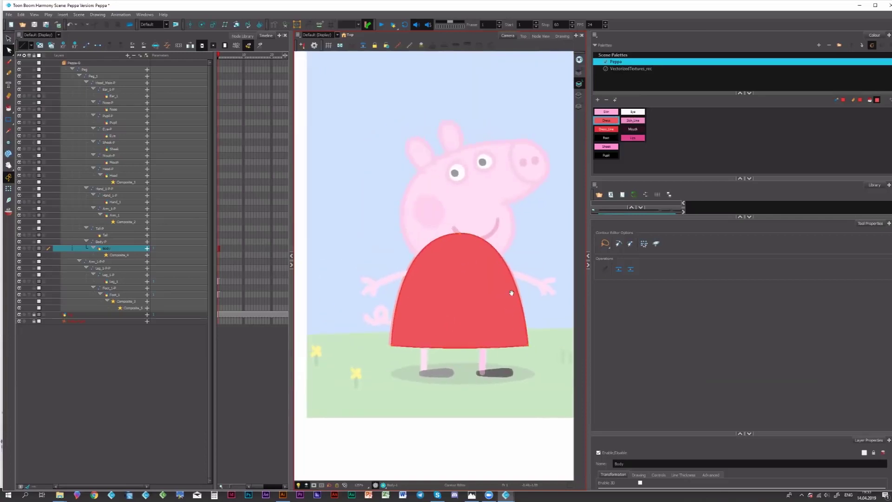
{"action": "scroll", "coordinate": [511, 293], "scroll_direction": "right", "scroll_amount": 2}
{"action": "scroll", "coordinate": [511, 293], "scroll_direction": "up", "scroll_amount": 1}
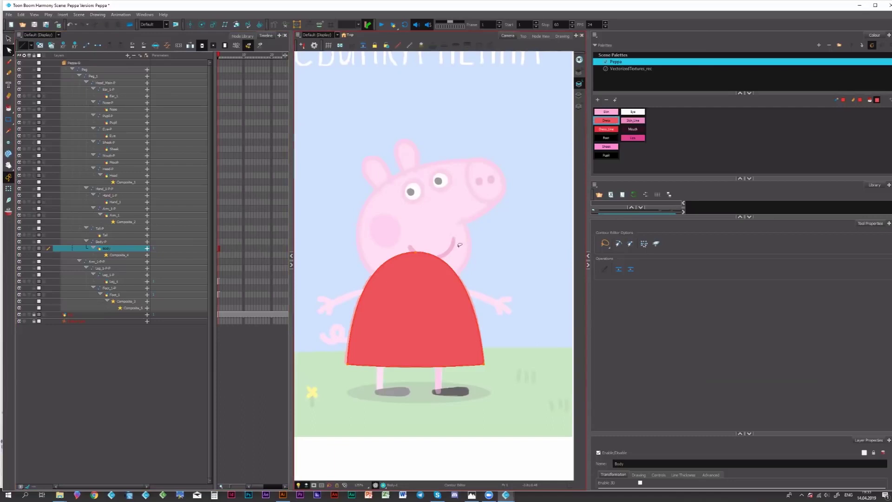
{"action": "mouse_move", "coordinate": [460, 245]}
{"action": "left_mouse_down"}
{"action": "mouse_move", "coordinate": [375, 392]}
{"action": "mouse_move", "coordinate": [518, 288]}
{"action": "left_mouse_up"}
{"action": "key", "text": "alt+s"}
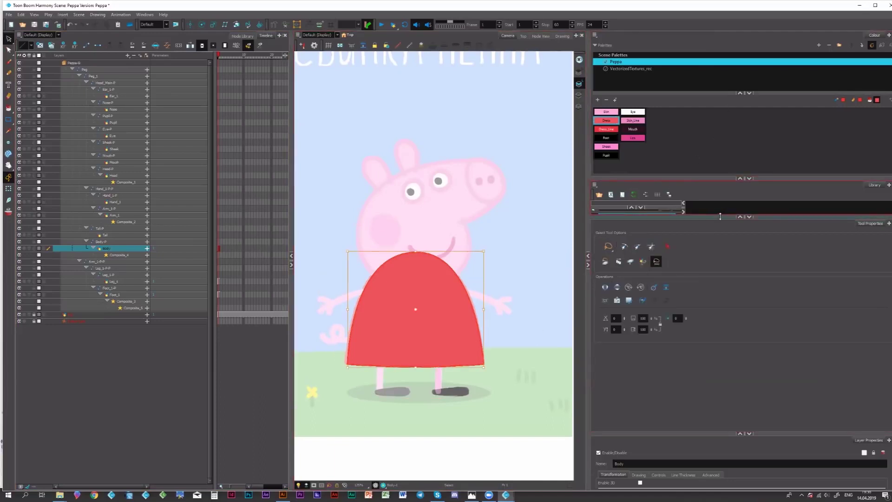
{"action": "left_click_drag", "start_coordinate": [721, 216], "coordinate": [720, 270]}
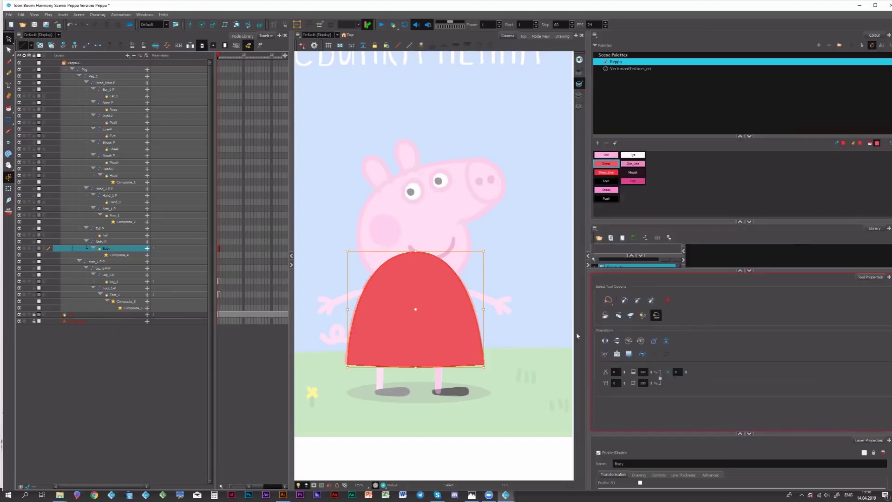
{"action": "key", "text": "alt+u"}
{"action": "key", "text": "alt+s"}
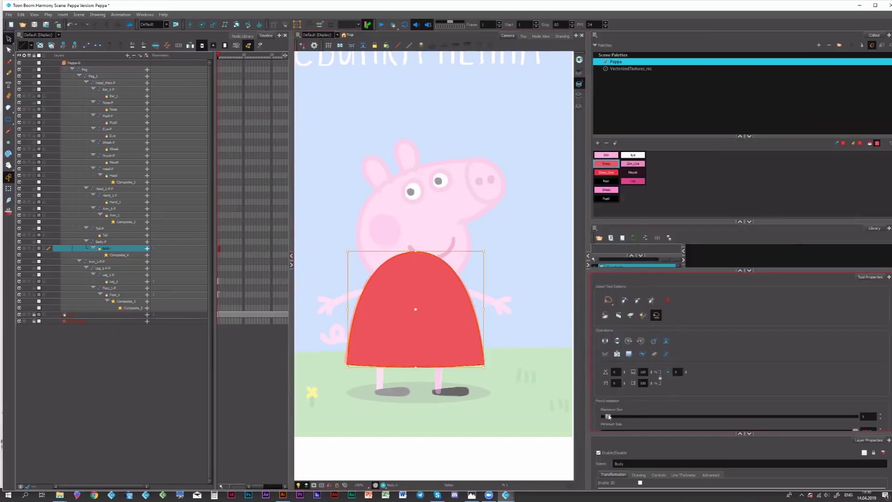
{"action": "left_click", "coordinate": [531, 330]}
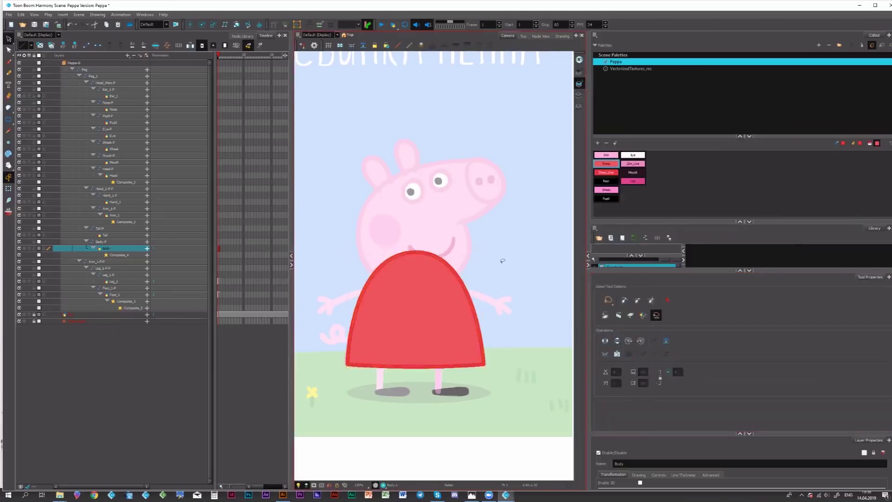
Step: Copy the leg line from Leg_1 into the first cell of the Tail layer and lay it horizontally across the reference's tail
{"action": "left_click_drag", "start_coordinate": [503, 260], "coordinate": [533, 296]}
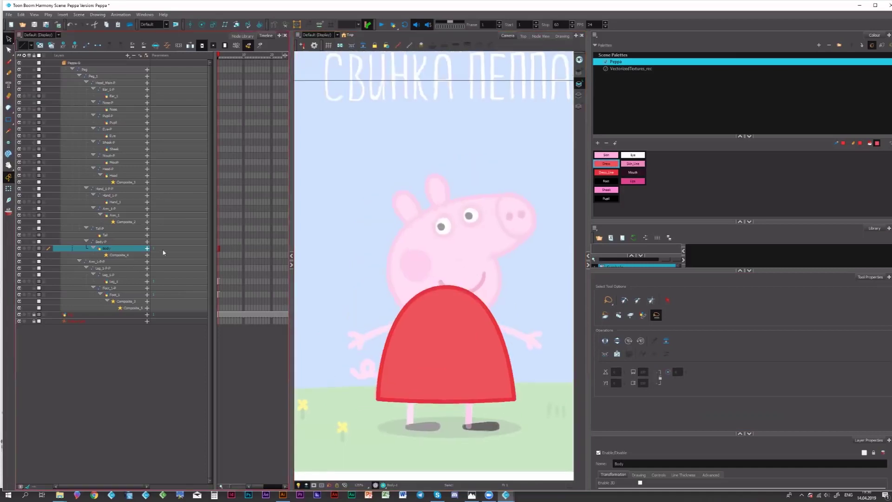
{"action": "left_click", "coordinate": [109, 236]}
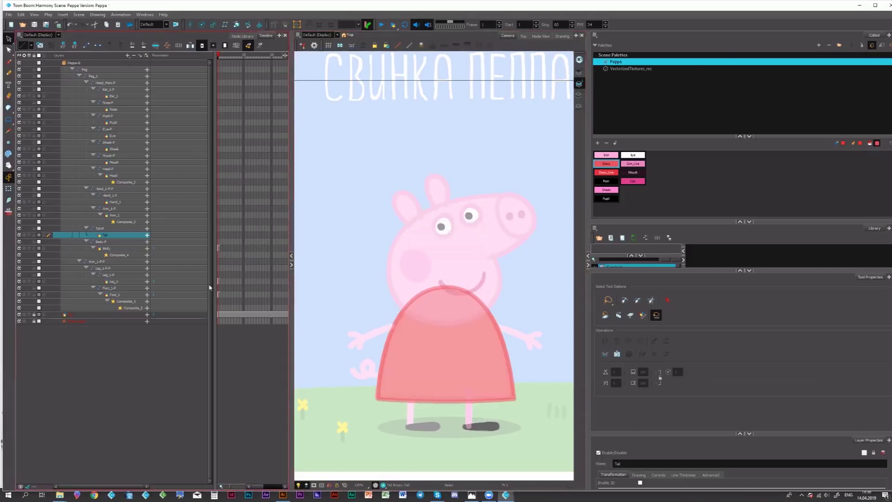
{"action": "left_click", "coordinate": [110, 282]}
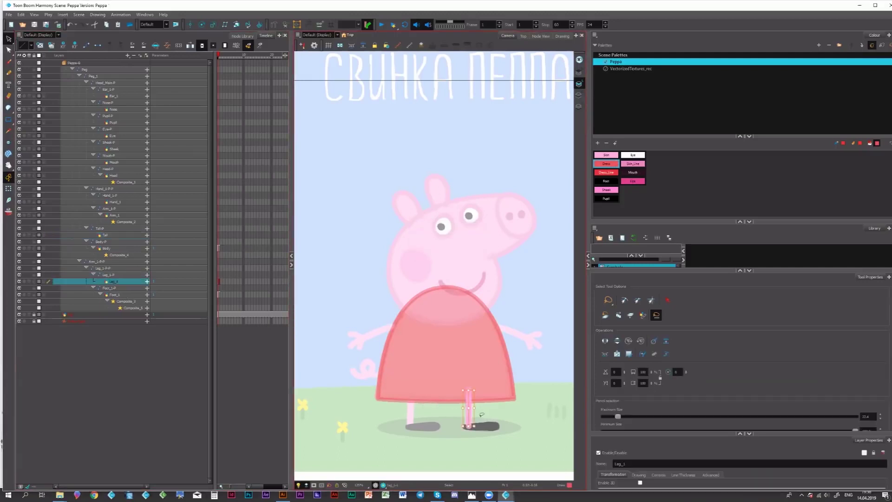
{"action": "left_click", "coordinate": [99, 229]}
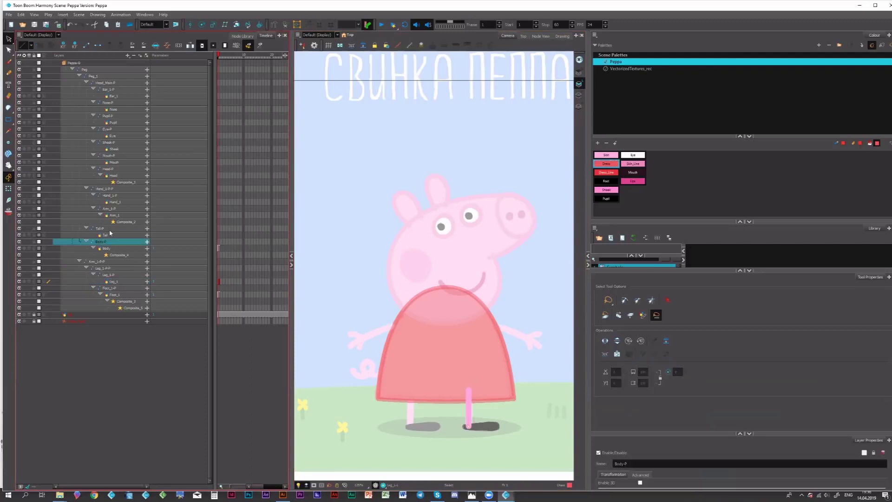
{"action": "left_click", "coordinate": [218, 237]}
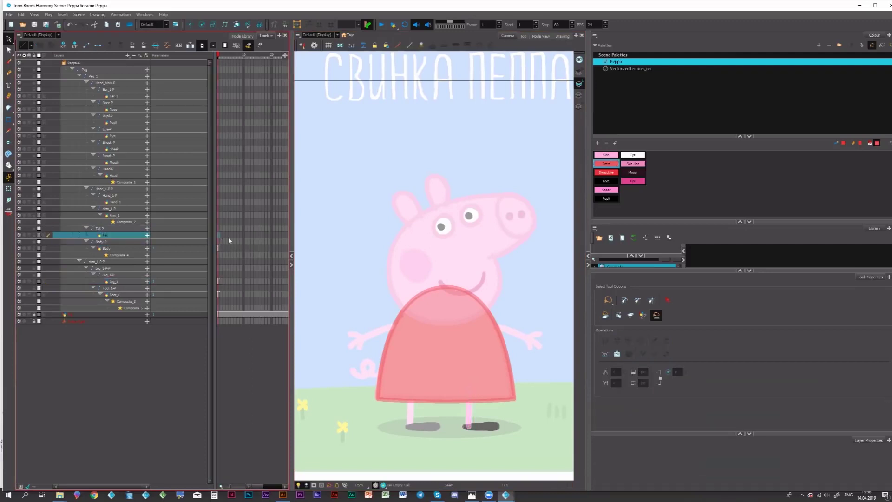
{"action": "key", "text": "ctrl+v"}
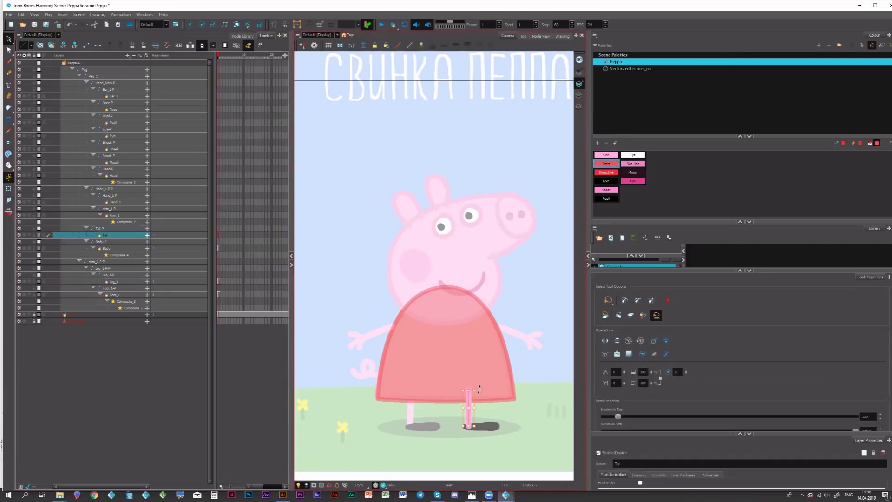
{"action": "mouse_move", "coordinate": [479, 389]}
{"action": "left_mouse_down"}
{"action": "mouse_move", "coordinate": [484, 410]}
{"action": "mouse_move", "coordinate": [365, 371]}
{"action": "mouse_move", "coordinate": [460, 369]}
{"action": "mouse_move", "coordinate": [441, 362]}
{"action": "mouse_move", "coordinate": [447, 351]}
{"action": "mouse_move", "coordinate": [414, 369]}
{"action": "left_mouse_up"}
{"action": "key", "text": "2"}
Step: Reshape the tail line with the Contour Editor, adding a point and pulling the middle into a crossed loop over the reference tail
{"action": "key", "text": "alt+q"}
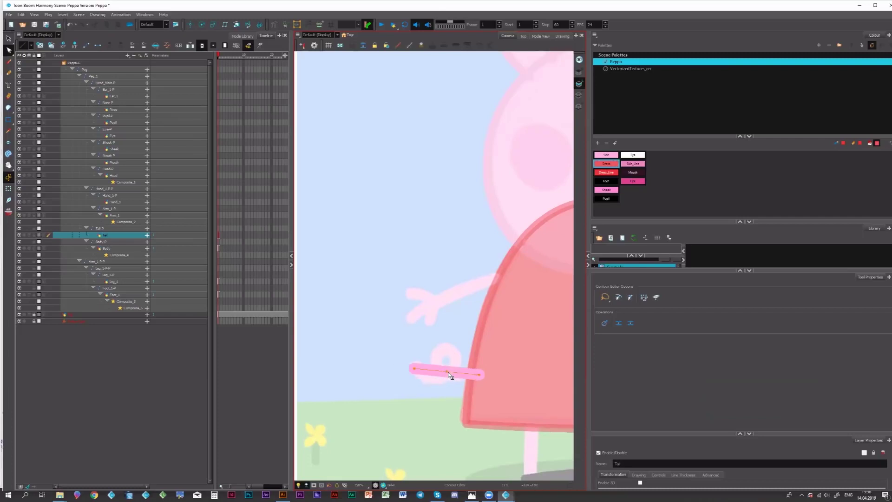
{"action": "mouse_move", "coordinate": [442, 382]}
{"action": "left_mouse_down"}
{"action": "mouse_move", "coordinate": [419, 382]}
{"action": "mouse_move", "coordinate": [427, 401]}
{"action": "left_mouse_up"}
{"action": "left_click_drag", "start_coordinate": [448, 372], "coordinate": [455, 360]}
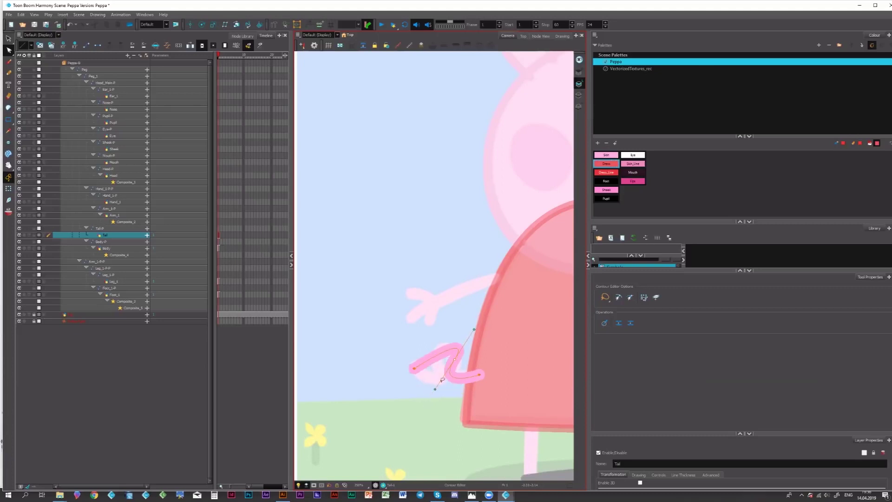
{"action": "left_click", "coordinate": [456, 379], "text": "ctrl"}
{"action": "left_click_drag", "start_coordinate": [453, 379], "coordinate": [431, 379]}
{"action": "left_click", "coordinate": [456, 367]}
{"action": "left_click_drag", "start_coordinate": [471, 328], "coordinate": [436, 385]}
{"action": "key", "text": "Delete"}
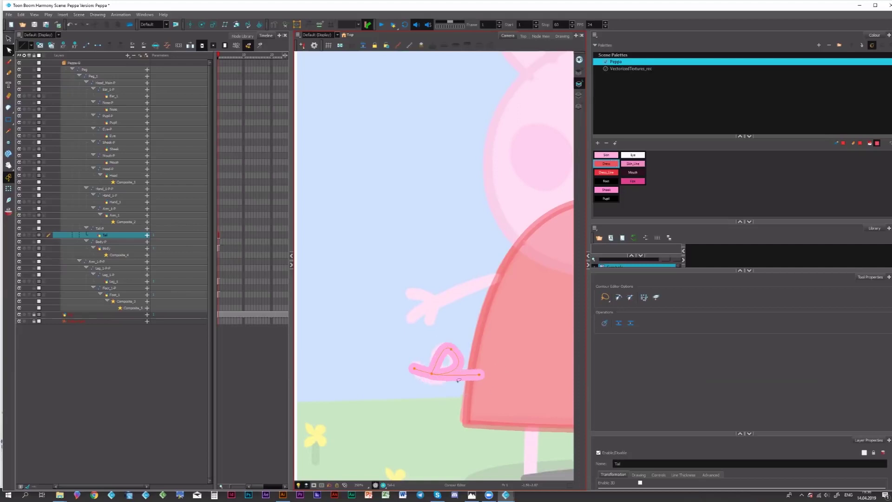
Step: Adjust the curve handles of the tail to round its loop and curve its lower strand along the reference tail
{"action": "left_click_drag", "start_coordinate": [482, 368], "coordinate": [483, 366]}
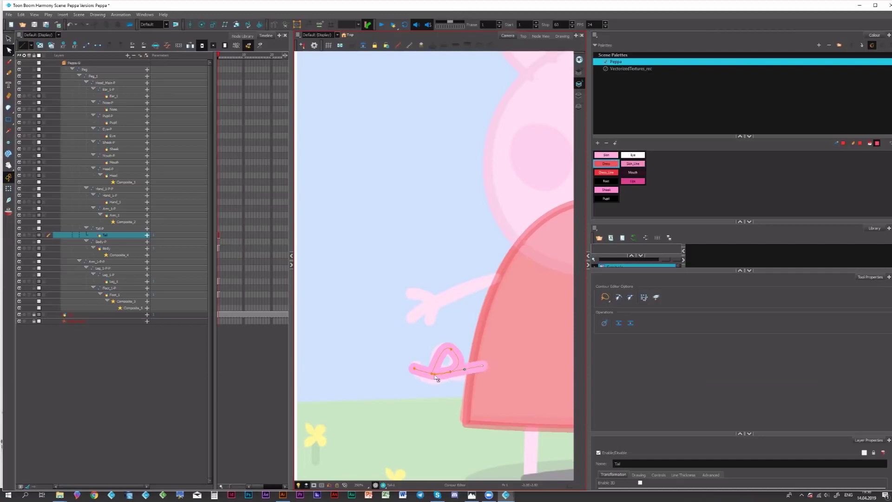
{"action": "key", "text": "ctrl+z"}
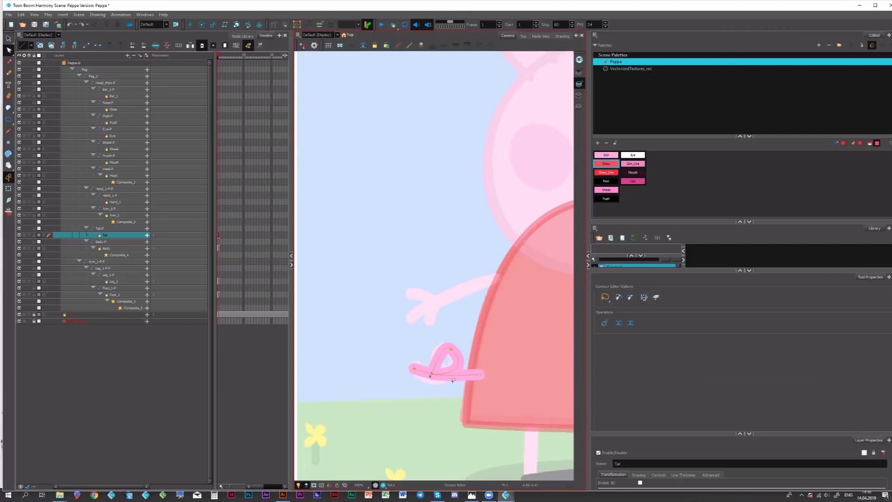
{"action": "left_click_drag", "start_coordinate": [430, 377], "coordinate": [432, 390]}
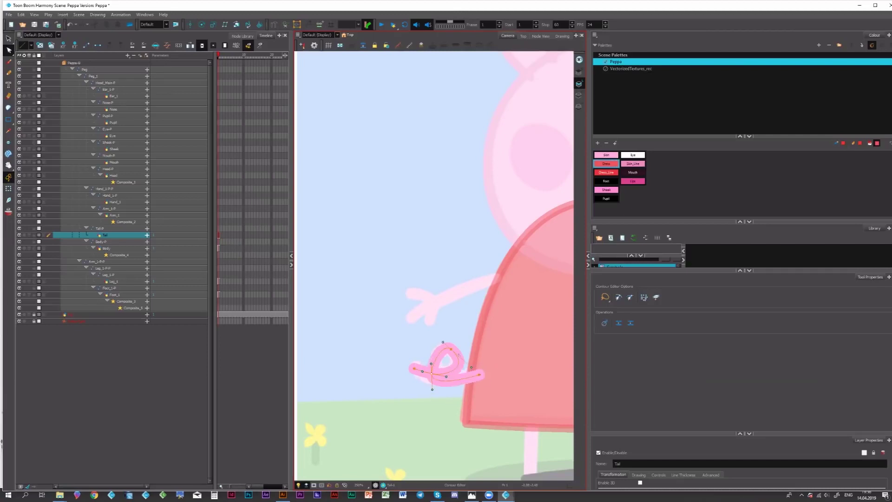
{"action": "left_click_drag", "start_coordinate": [443, 342], "coordinate": [451, 371]}
{"action": "left_click_drag", "start_coordinate": [436, 358], "coordinate": [433, 358]}
{"action": "left_click", "coordinate": [472, 303]}
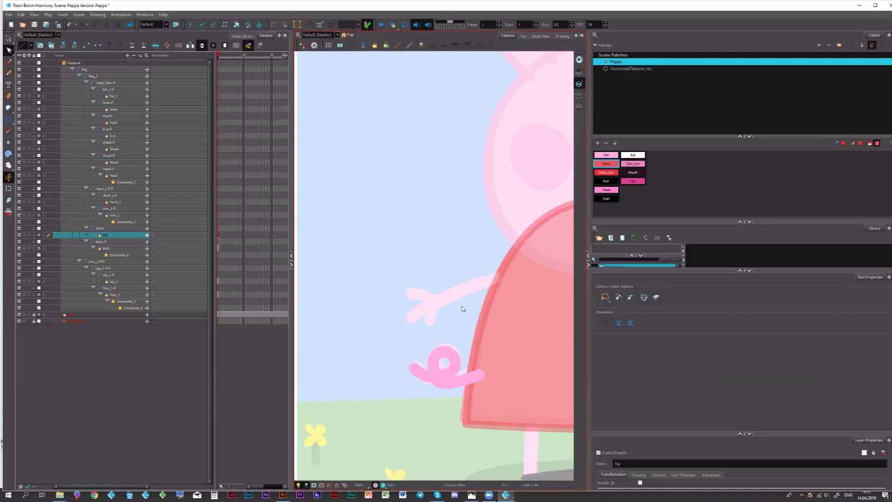
Step: Paint test brush strokes in Dress_Line at several brush sizes above the tail, and delete them
{"action": "key", "text": "alt+b"}
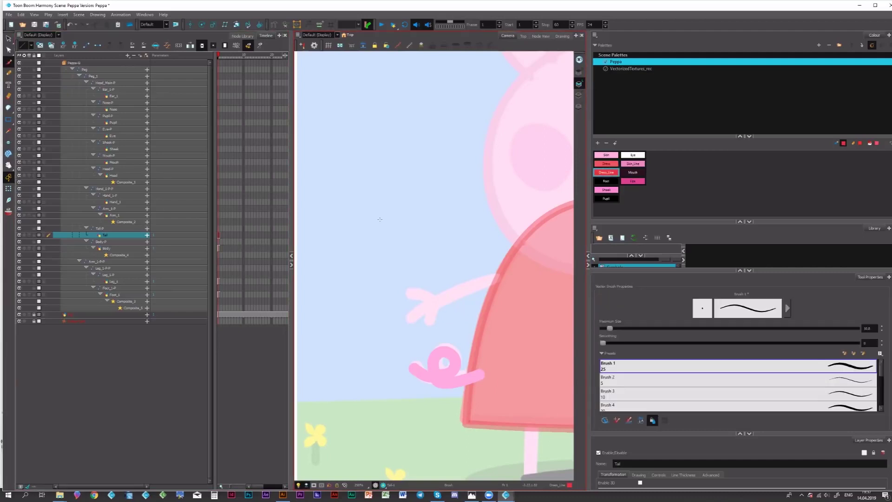
{"action": "mouse_move", "coordinate": [393, 219]}
{"action": "left_mouse_down"}
{"action": "mouse_move", "coordinate": [427, 216]}
{"action": "mouse_move", "coordinate": [444, 232]}
{"action": "left_mouse_up"}
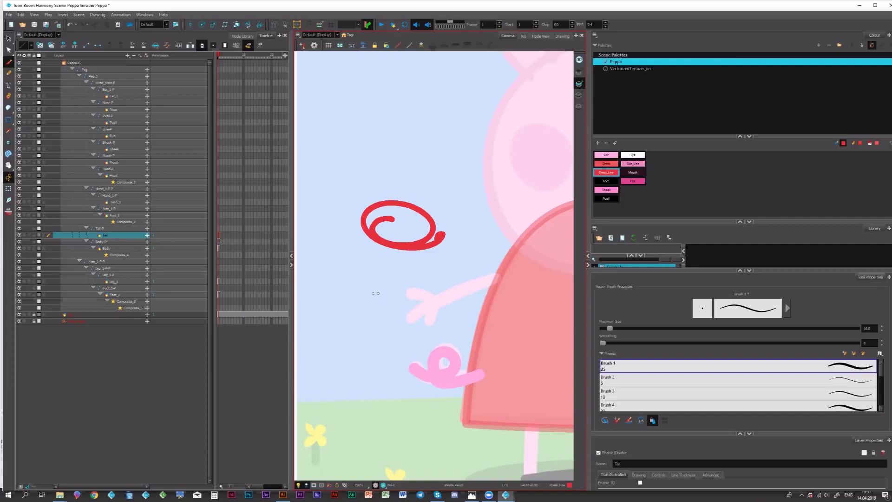
{"action": "mouse_move", "coordinate": [383, 295]}
{"action": "left_mouse_down"}
{"action": "mouse_move", "coordinate": [408, 299]}
{"action": "mouse_move", "coordinate": [381, 296]}
{"action": "left_mouse_up"}
{"action": "mouse_move", "coordinate": [376, 293]}
{"action": "left_mouse_down"}
{"action": "mouse_move", "coordinate": [410, 304]}
{"action": "mouse_move", "coordinate": [393, 298]}
{"action": "mouse_move", "coordinate": [500, 296]}
{"action": "left_mouse_up"}
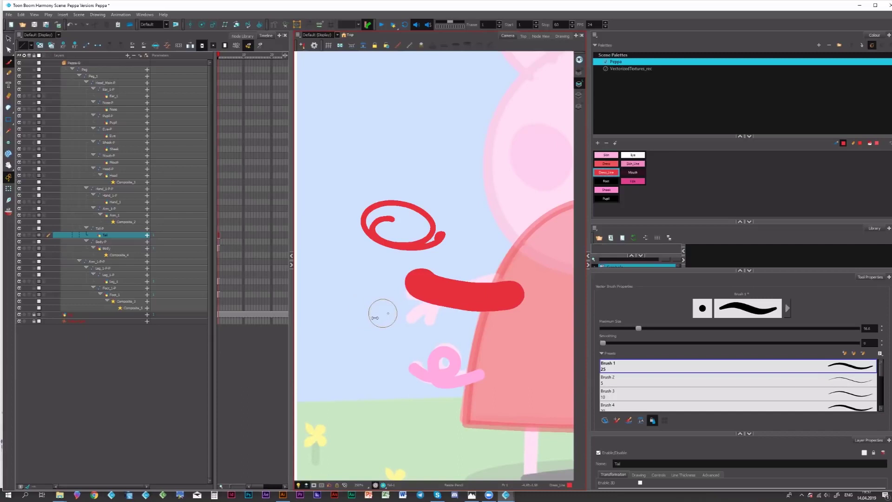
{"action": "left_click_drag", "start_coordinate": [372, 314], "coordinate": [417, 317]}
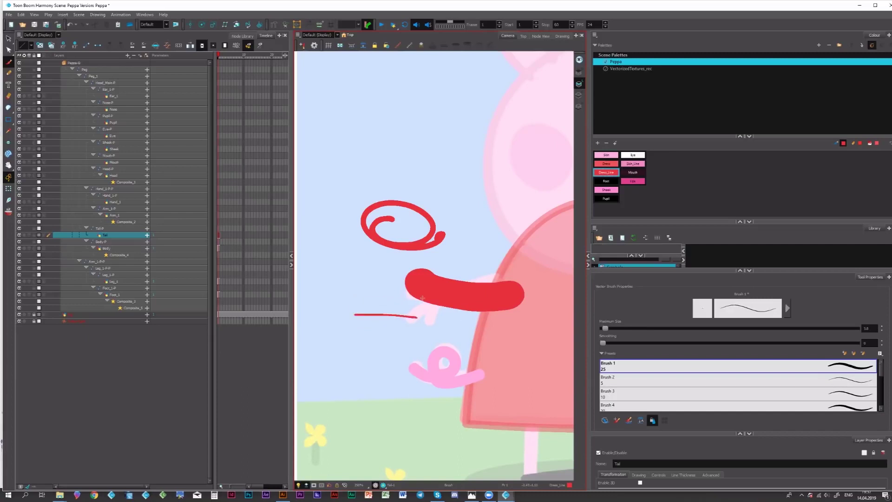
{"action": "key", "text": "ctrl+s"}
{"action": "mouse_move", "coordinate": [343, 238]}
{"action": "left_mouse_down"}
{"action": "mouse_move", "coordinate": [385, 293]}
{"action": "mouse_move", "coordinate": [478, 312]}
{"action": "mouse_move", "coordinate": [516, 254]}
{"action": "mouse_move", "coordinate": [334, 229]}
{"action": "mouse_move", "coordinate": [350, 321]}
{"action": "mouse_move", "coordinate": [486, 311]}
{"action": "mouse_move", "coordinate": [425, 301]}
{"action": "mouse_move", "coordinate": [427, 256]}
{"action": "mouse_move", "coordinate": [495, 261]}
{"action": "mouse_move", "coordinate": [466, 284]}
{"action": "mouse_move", "coordinate": [498, 284]}
{"action": "left_mouse_up"}
{"action": "key", "text": "alt+b"}
{"action": "key", "text": "Delete"}
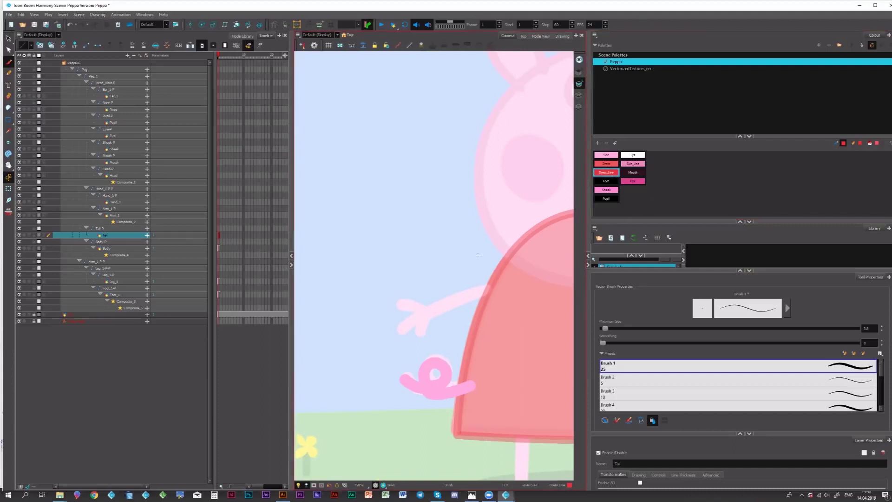
Step: Paste the leg line into the first cell of the Arm_1 layer and move it up onto the dress
{"action": "mouse_move", "coordinate": [572, 327]}
{"action": "left_mouse_down"}
{"action": "mouse_move", "coordinate": [428, 255]}
{"action": "mouse_move", "coordinate": [462, 233]}
{"action": "mouse_move", "coordinate": [431, 246]}
{"action": "mouse_move", "coordinate": [460, 243]}
{"action": "mouse_move", "coordinate": [483, 253]}
{"action": "left_mouse_up"}
{"action": "scroll", "coordinate": [428, 253], "scroll_direction": "down", "scroll_amount": 1}
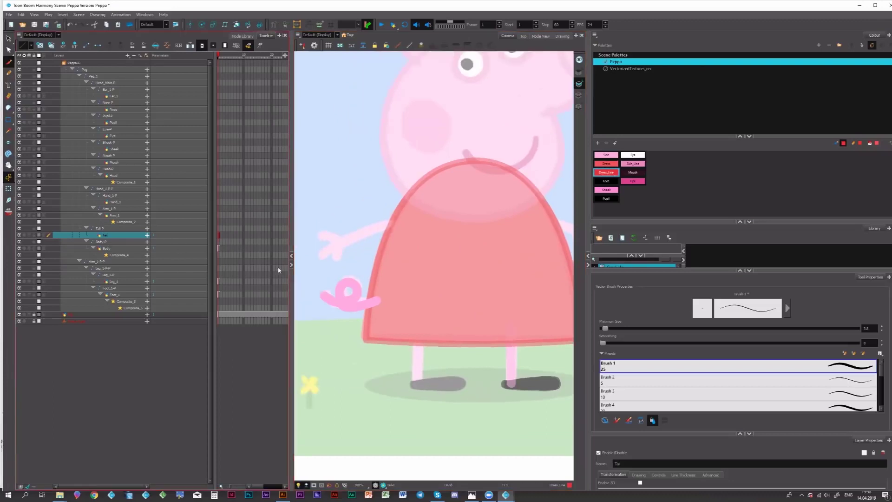
{"action": "left_click", "coordinate": [109, 209]}
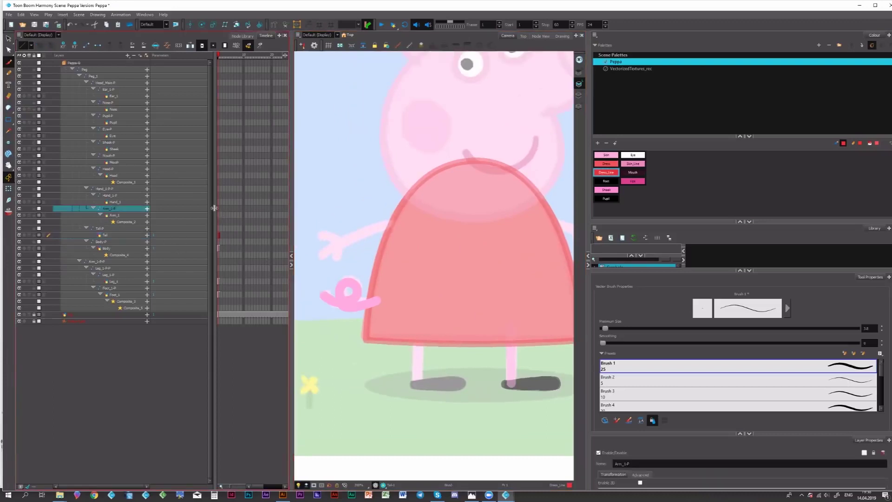
{"action": "left_click", "coordinate": [219, 216]}
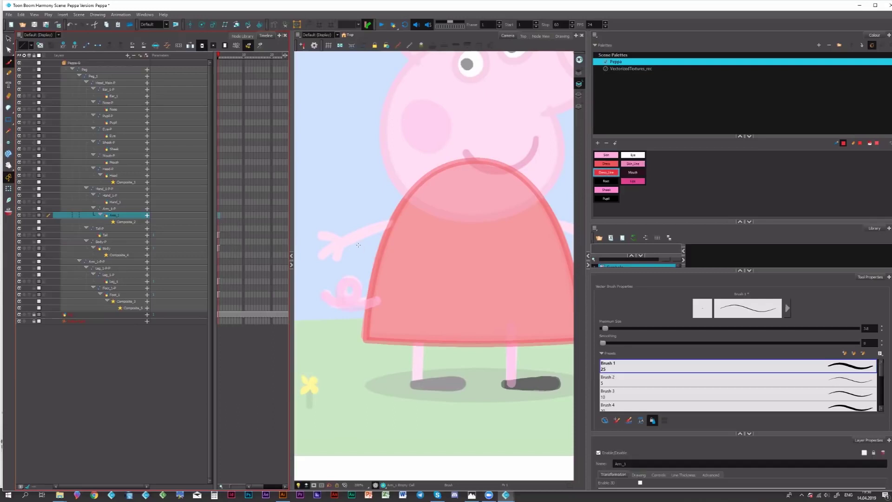
{"action": "left_click_drag", "start_coordinate": [511, 323], "coordinate": [511, 385]}
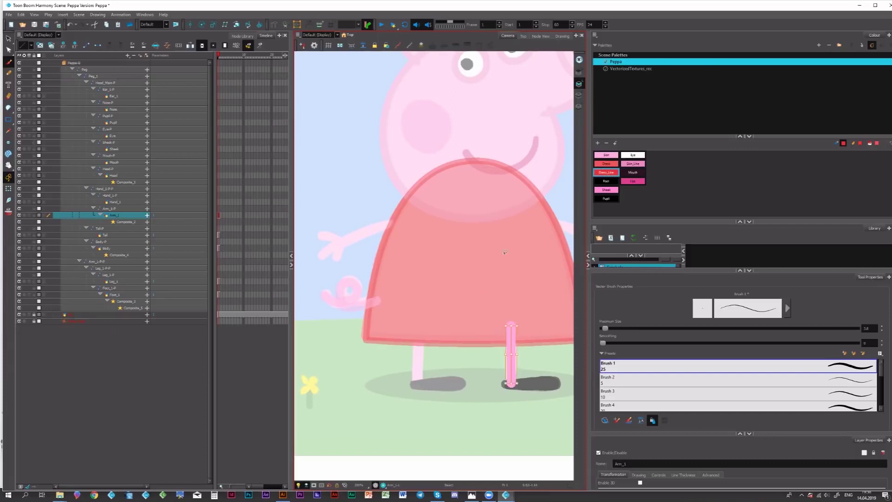
{"action": "mouse_move", "coordinate": [512, 339]}
{"action": "left_mouse_down"}
{"action": "mouse_move", "coordinate": [473, 249]}
{"action": "mouse_move", "coordinate": [512, 290]}
{"action": "left_mouse_up"}
{"action": "key", "text": "alt+s"}
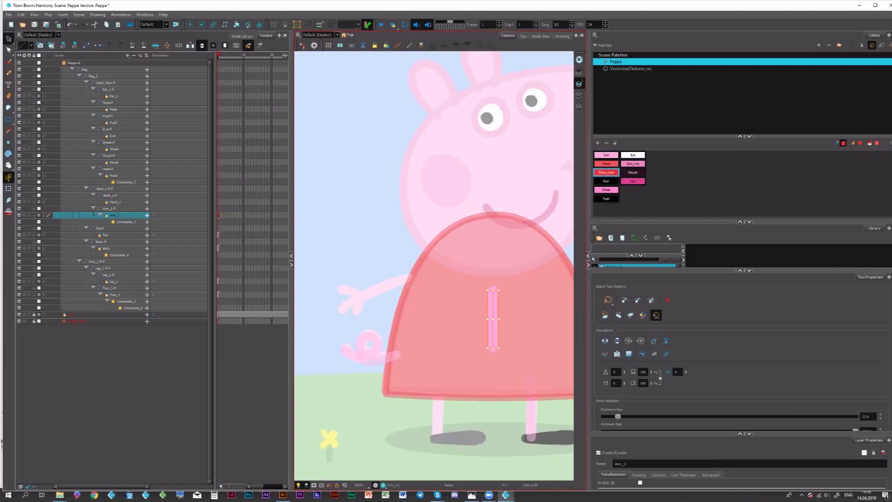
Step: Scribble a test brush stroke on the dress beside the arm line, and delete it
{"action": "key", "text": "alt+b"}
{"action": "mouse_move", "coordinate": [420, 302]}
{"action": "left_mouse_down"}
{"action": "mouse_move", "coordinate": [466, 300]}
{"action": "mouse_move", "coordinate": [441, 318]}
{"action": "mouse_move", "coordinate": [449, 320]}
{"action": "left_mouse_up"}
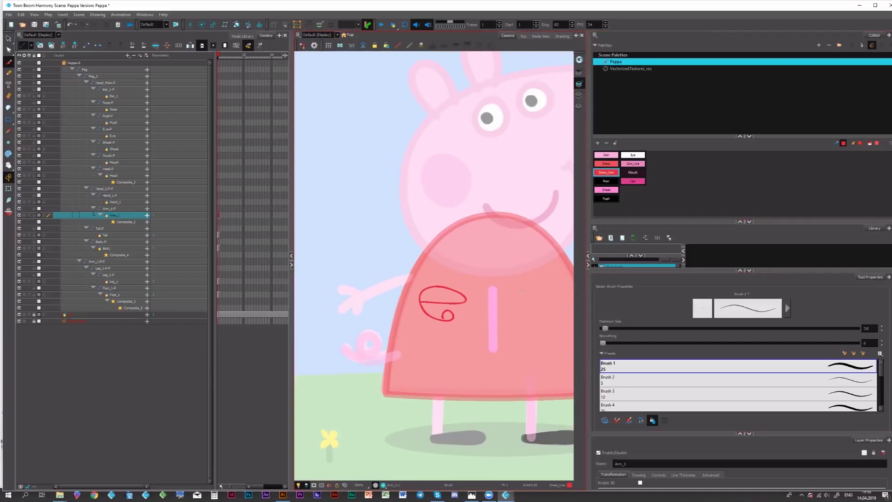
{"action": "mouse_move", "coordinate": [467, 282]}
{"action": "left_mouse_down"}
{"action": "mouse_move", "coordinate": [448, 329]}
{"action": "mouse_move", "coordinate": [467, 293]}
{"action": "mouse_move", "coordinate": [332, 331]}
{"action": "left_mouse_up"}
{"action": "key", "text": "Delete"}
Step: Rotate the Arm_1 line and place it along the reference's front arm, from the dress edge to the hand
{"action": "left_click", "coordinate": [9, 38]}
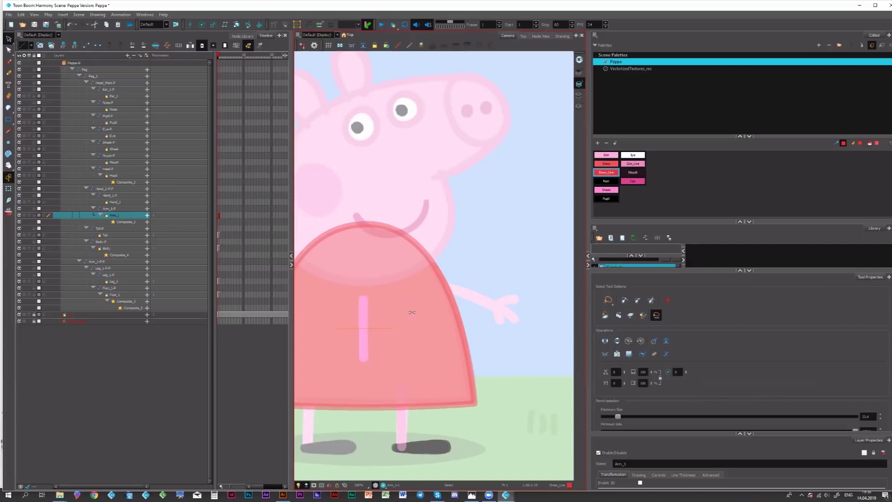
{"action": "mouse_move", "coordinate": [412, 313]}
{"action": "left_mouse_down"}
{"action": "mouse_move", "coordinate": [412, 325]}
{"action": "mouse_move", "coordinate": [468, 278]}
{"action": "mouse_move", "coordinate": [472, 286]}
{"action": "left_mouse_up"}
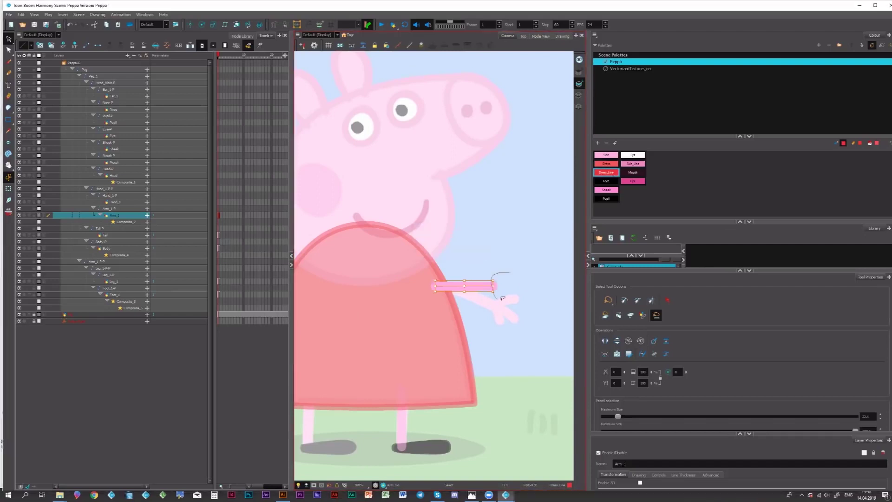
{"action": "mouse_move", "coordinate": [498, 288]}
{"action": "left_mouse_down"}
{"action": "mouse_move", "coordinate": [511, 316]}
{"action": "mouse_move", "coordinate": [474, 308]}
{"action": "mouse_move", "coordinate": [506, 309]}
{"action": "mouse_move", "coordinate": [478, 292]}
{"action": "mouse_move", "coordinate": [481, 300]}
{"action": "left_mouse_up"}
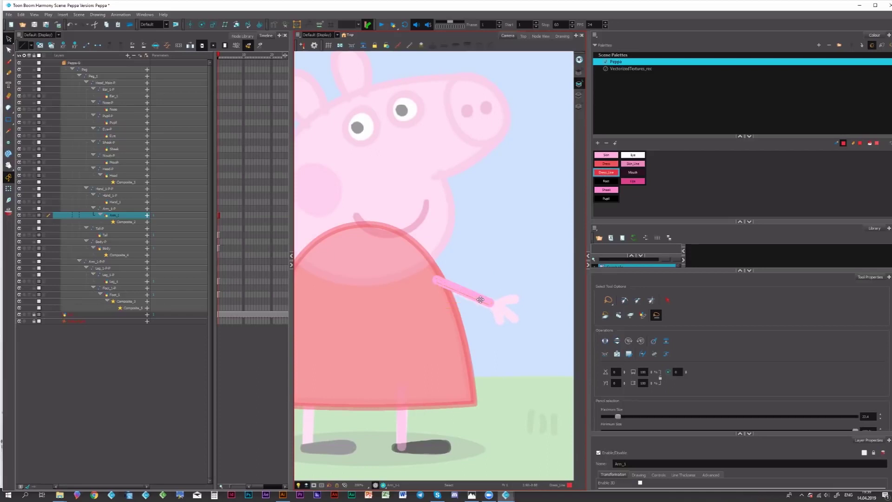
{"action": "left_click", "coordinate": [514, 278]}
{"action": "key", "text": "ctrl+z"}
{"action": "left_click_drag", "start_coordinate": [432, 289], "coordinate": [562, 291]}
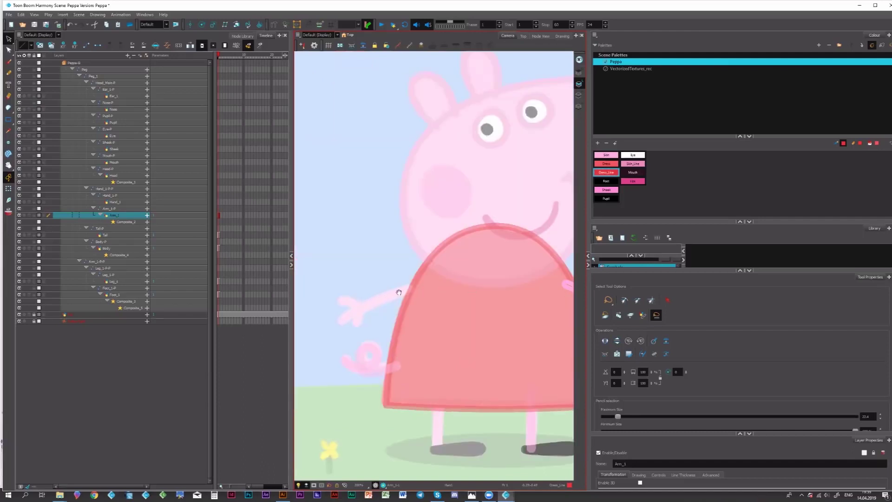
{"action": "left_click_drag", "start_coordinate": [398, 291], "coordinate": [278, 297]}
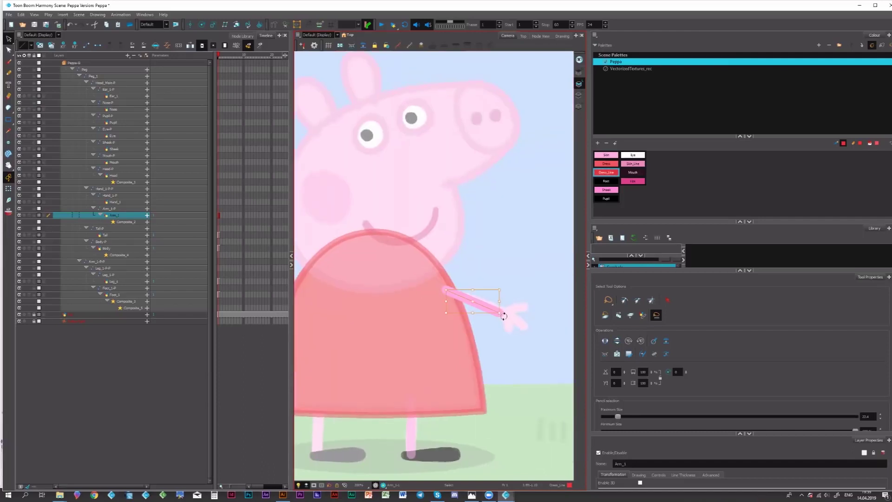
{"action": "left_click_drag", "start_coordinate": [480, 306], "coordinate": [482, 309]}
{"action": "left_click", "coordinate": [526, 304]}
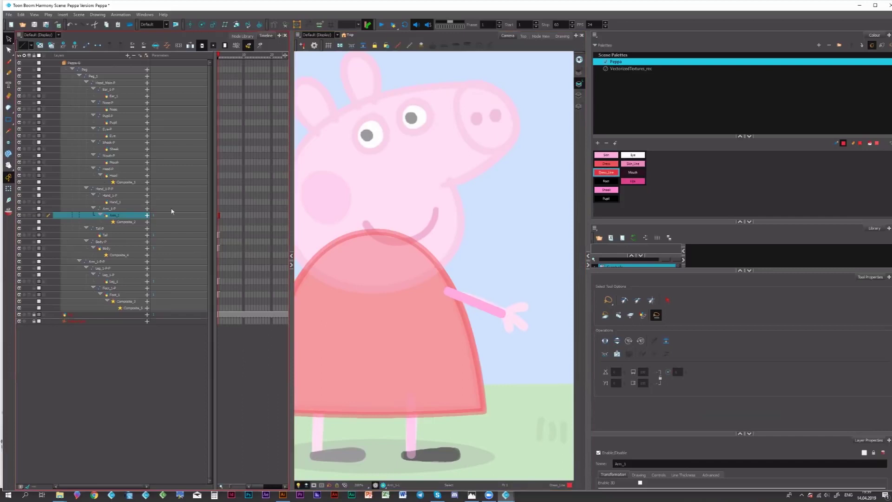
Step: Paste the leg line into the first cell of the Hand_1 layer and move it onto the reference's front hand
{"action": "left_click", "coordinate": [219, 202]}
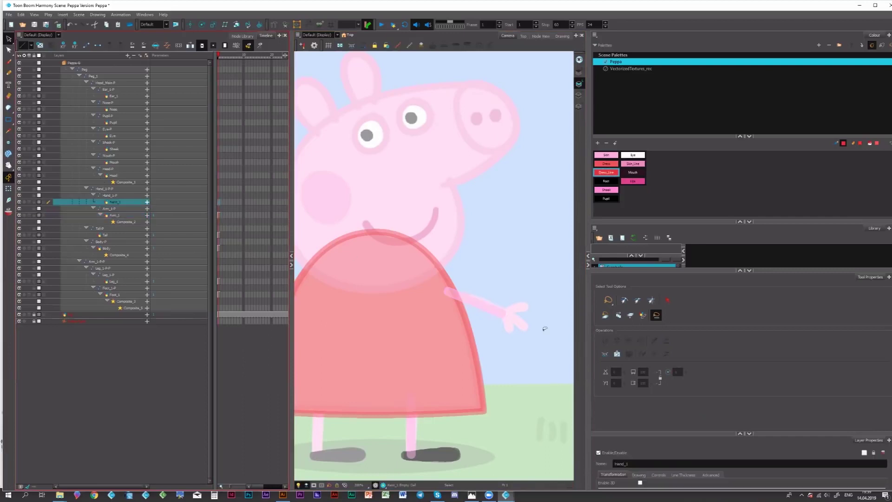
{"action": "key", "text": "ctrl+v"}
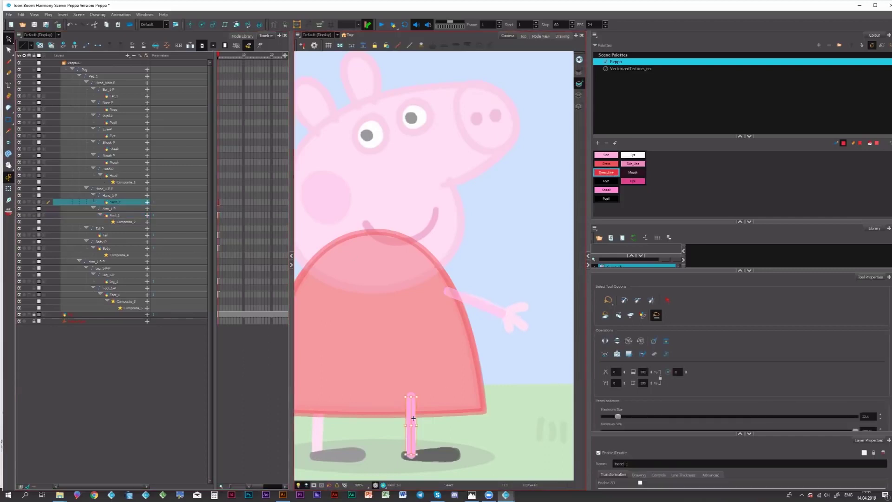
{"action": "mouse_move", "coordinate": [413, 418]}
{"action": "left_mouse_down"}
{"action": "mouse_move", "coordinate": [492, 298]}
{"action": "mouse_move", "coordinate": [511, 315]}
{"action": "mouse_move", "coordinate": [507, 308]}
{"action": "left_mouse_up"}
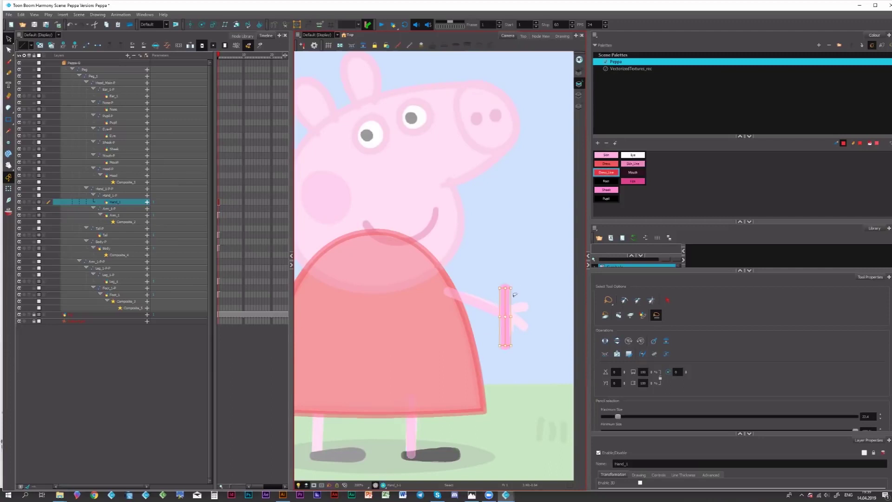
Step: Bend and shorten the Hand_1 line with the Contour Editor into a V following two of the reference's fingers
{"action": "key", "text": "alt+q"}
{"action": "left_click", "coordinate": [508, 305]}
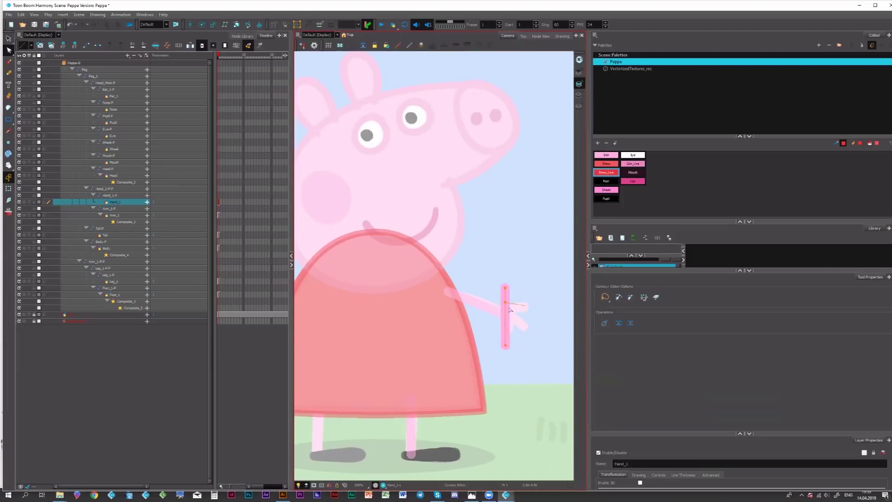
{"action": "left_click_drag", "start_coordinate": [505, 303], "coordinate": [506, 312]}
{"action": "left_click_drag", "start_coordinate": [506, 346], "coordinate": [509, 327]}
{"action": "key", "text": "alt+s"}
{"action": "left_click_drag", "start_coordinate": [524, 314], "coordinate": [506, 237]}
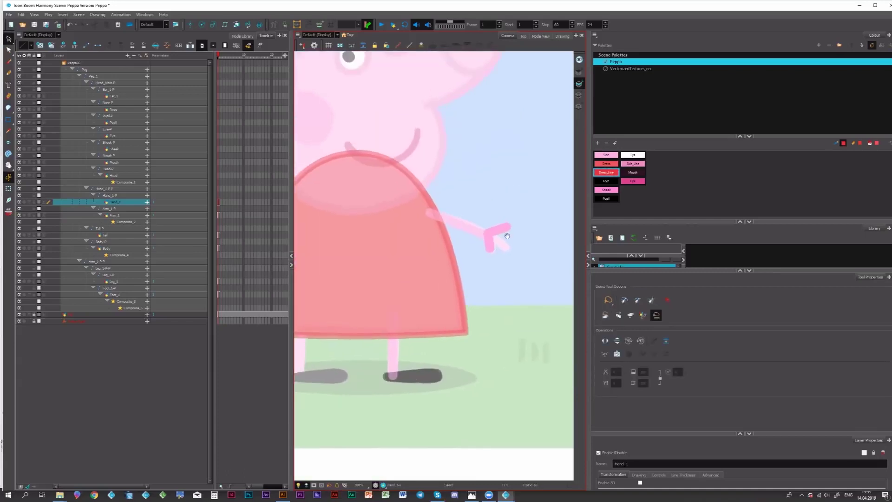
{"action": "left_click_drag", "start_coordinate": [512, 206], "coordinate": [533, 216]}
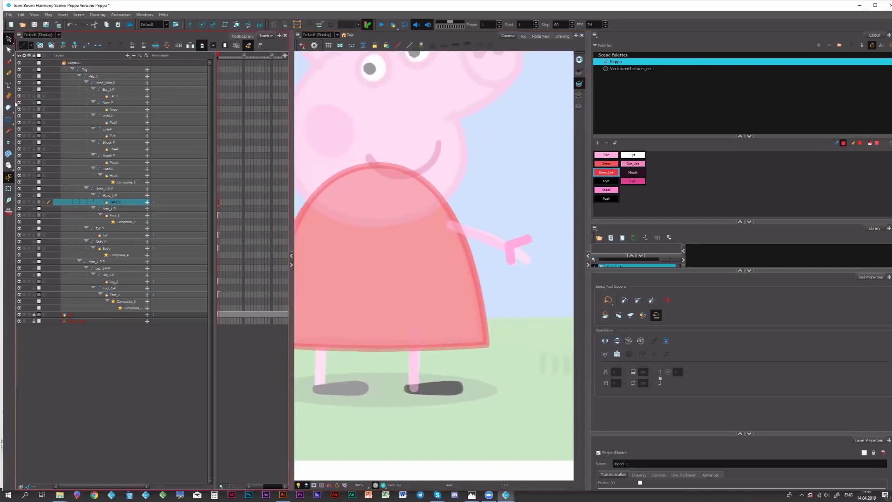
{"action": "left_click", "coordinate": [9, 189]}
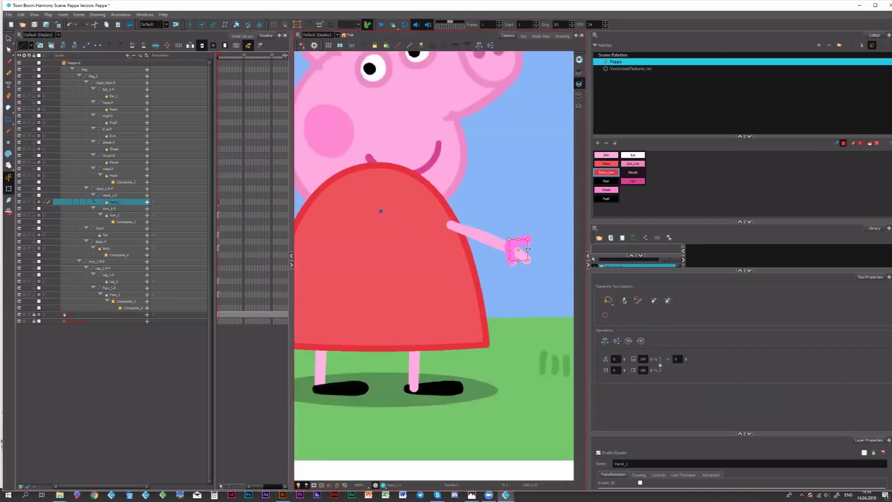
{"action": "left_click_drag", "start_coordinate": [522, 251], "coordinate": [539, 282]}
{"action": "key", "text": "ctrl+z"}
Step: Duplicate the hand line in Hand_1, reduce the copy to a single segment, and fit it over the reference's remaining finger
{"action": "key", "text": "alt+s"}
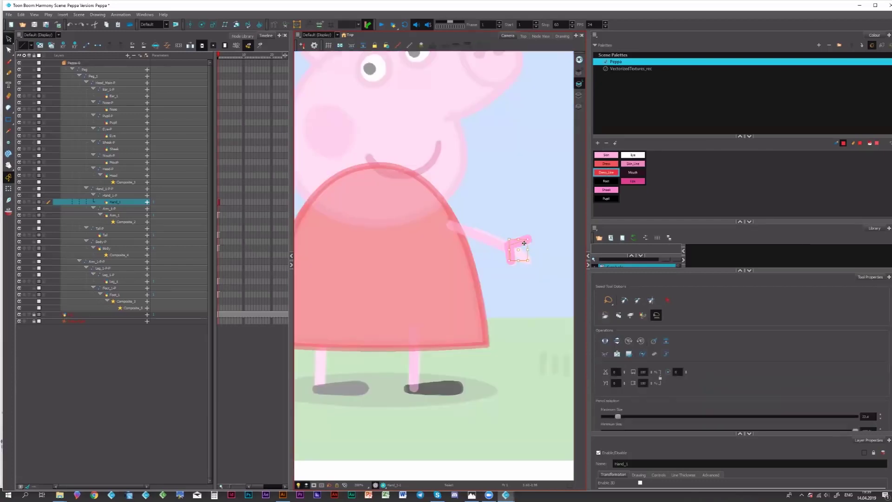
{"action": "mouse_move", "coordinate": [522, 251]}
{"action": "left_mouse_down"}
{"action": "mouse_move", "coordinate": [516, 307]}
{"action": "mouse_move", "coordinate": [507, 297]}
{"action": "left_mouse_up"}
{"action": "key", "text": "alt+q"}
{"action": "key", "text": "Delete"}
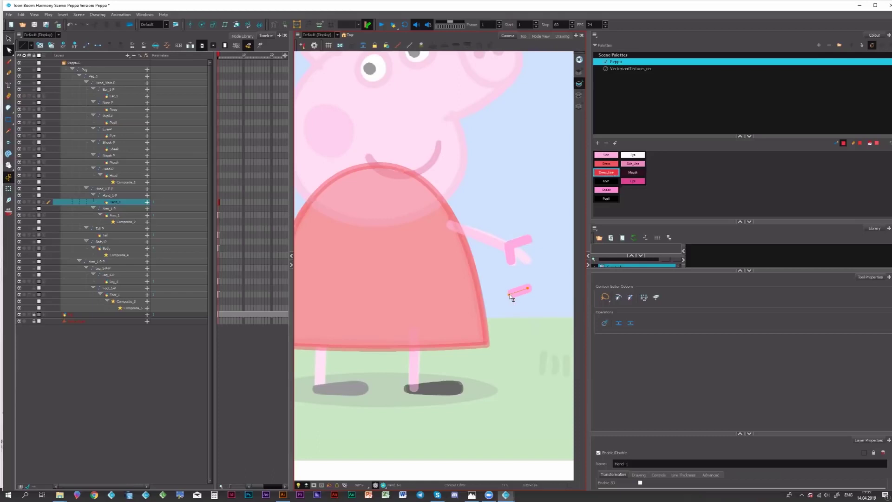
{"action": "left_click_drag", "start_coordinate": [512, 246], "coordinate": [531, 257]}
{"action": "key", "text": "space"}
{"action": "mouse_move", "coordinate": [447, 158]}
{"action": "left_mouse_down"}
{"action": "mouse_move", "coordinate": [458, 252]}
{"action": "mouse_move", "coordinate": [468, 259]}
{"action": "left_mouse_up"}
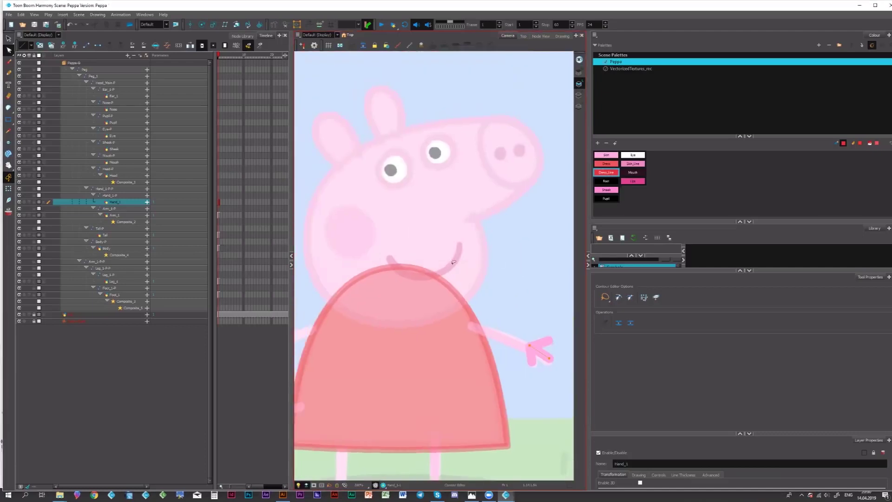
{"action": "key", "text": "ctrl+alt"}
{"action": "scroll", "coordinate": [465, 251], "scroll_direction": "down", "scroll_amount": 1}
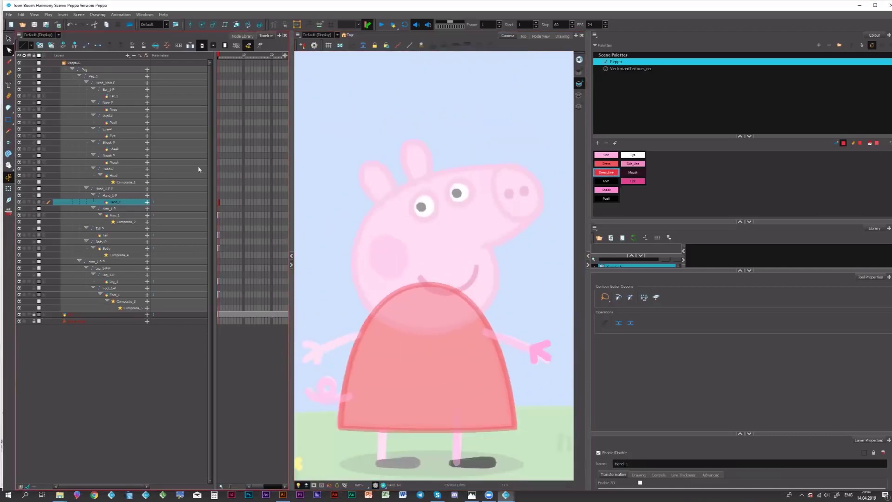
Step: Draw a circle outline on the Head layer over the lower part of the reference's head, using the Ellipse tool
{"action": "left_click", "coordinate": [155, 175]}
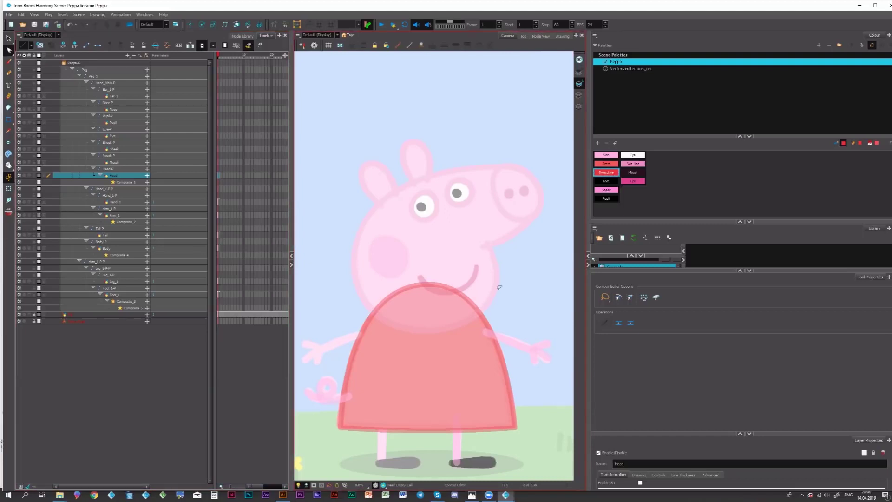
{"action": "key", "text": "alt+b"}
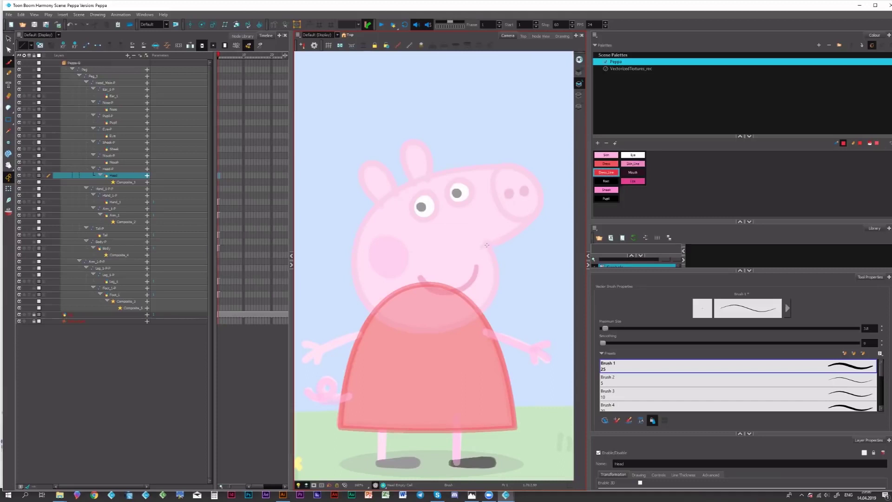
{"action": "key", "text": "alt+="}
{"action": "left_click_drag", "start_coordinate": [367, 192], "coordinate": [503, 328]}
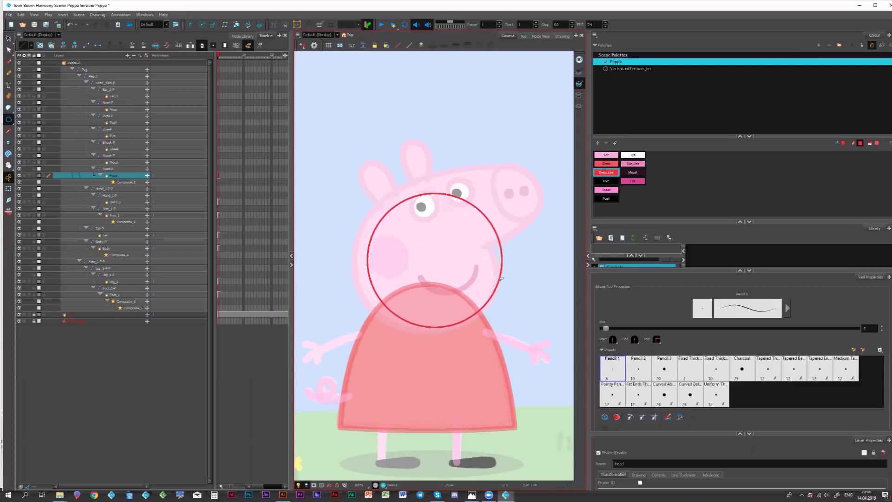
Step: Scale and move the head circle until it fits the reference's rounded cheek and back of the head
{"action": "key", "text": "alt+s"}
{"action": "left_click", "coordinate": [434, 192]}
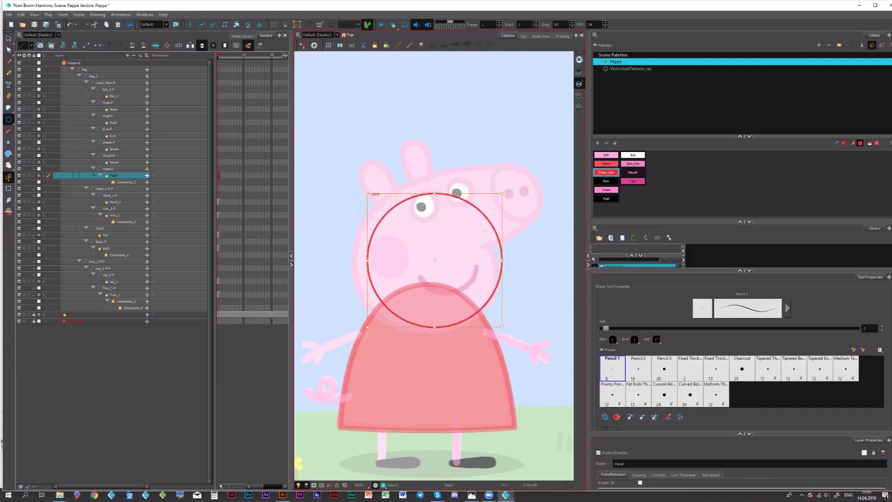
{"action": "left_click_drag", "start_coordinate": [370, 194], "coordinate": [355, 182]}
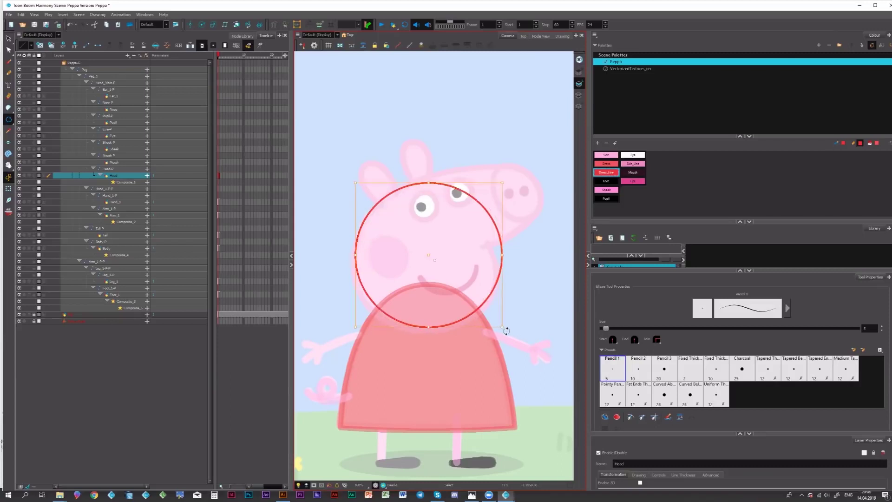
{"action": "left_click_drag", "start_coordinate": [502, 327], "coordinate": [509, 330]}
{"action": "left_click_drag", "start_coordinate": [513, 255], "coordinate": [506, 255]}
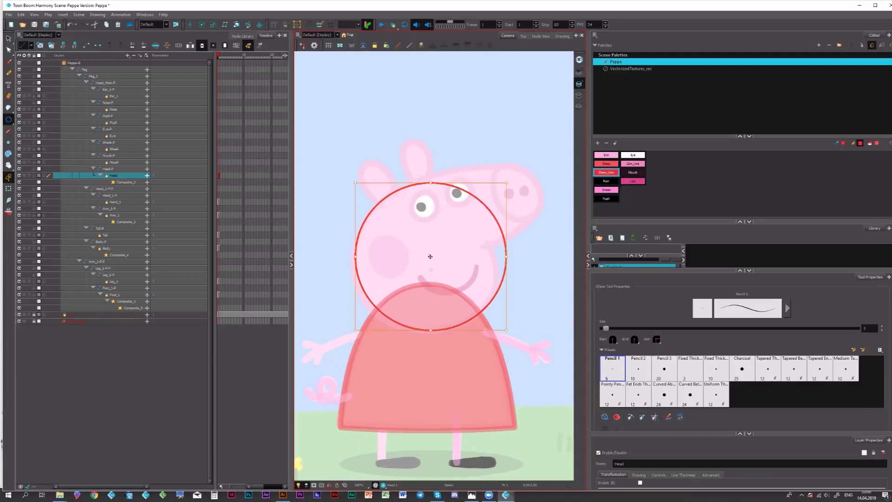
{"action": "left_click_drag", "start_coordinate": [430, 256], "coordinate": [427, 259]}
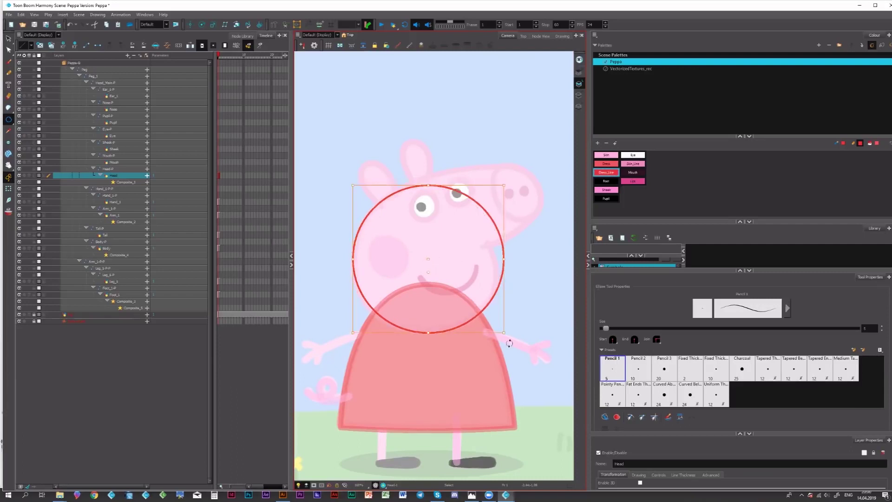
{"action": "left_click_drag", "start_coordinate": [504, 332], "coordinate": [503, 331]}
{"action": "key", "text": "Return"}
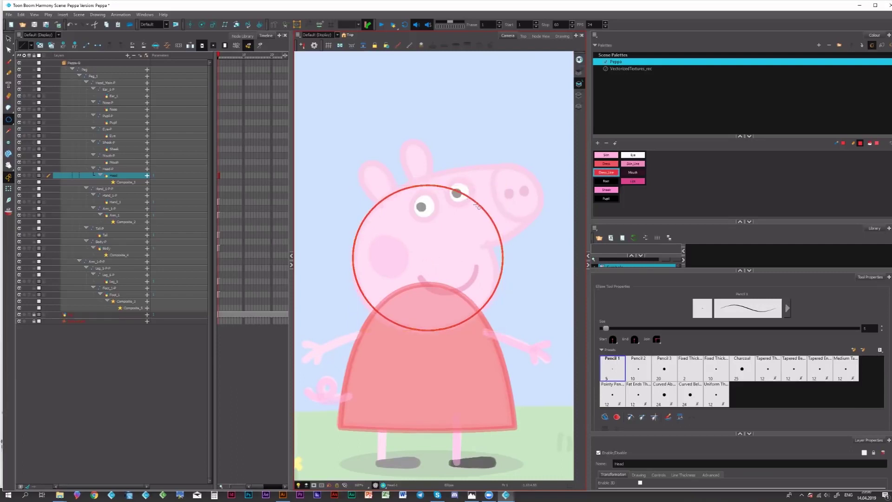
Step: Pull the circle's contour out along the reference's forehead and around the snout with the Contour Editor, back to the throat notch
{"action": "key", "text": "alt+q"}
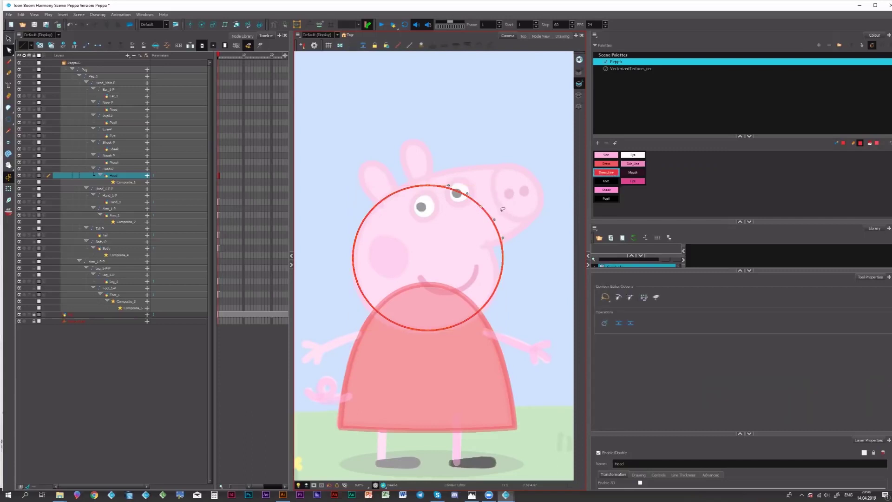
{"action": "left_click_drag", "start_coordinate": [484, 211], "coordinate": [483, 168]}
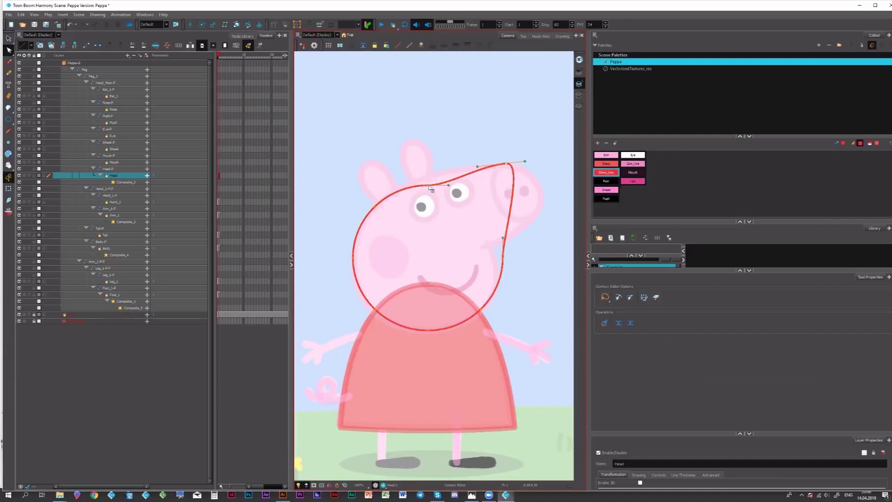
{"action": "left_click_drag", "start_coordinate": [428, 185], "coordinate": [458, 171]}
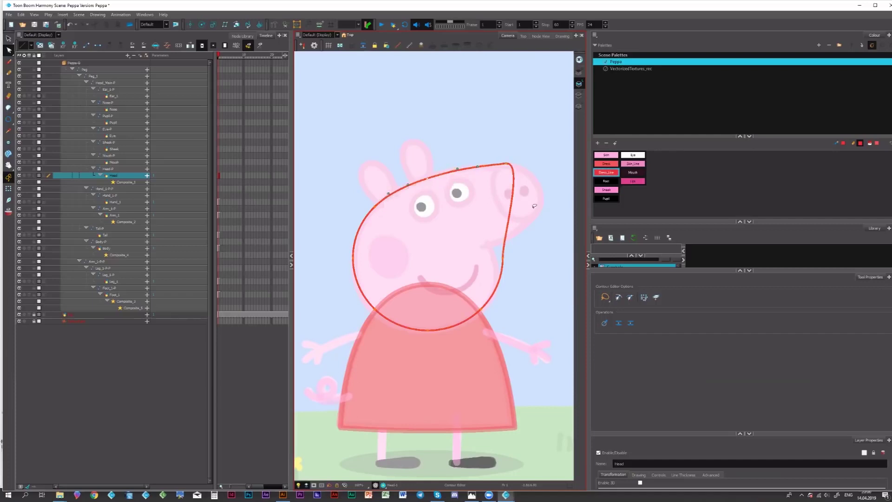
{"action": "left_click_drag", "start_coordinate": [534, 193], "coordinate": [542, 200]}
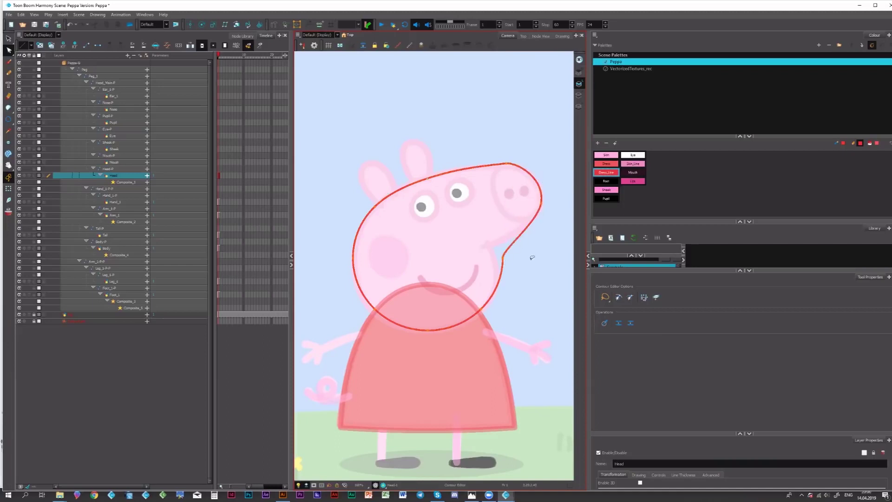
{"action": "left_click_drag", "start_coordinate": [503, 255], "coordinate": [493, 245]}
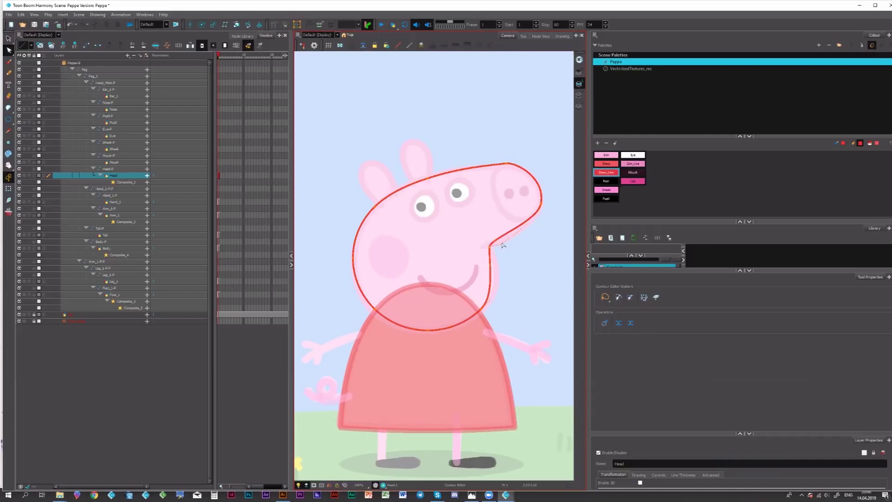
Step: Open the head outline beneath the snout and reshape both ends to follow the snout's underside and chin, crossing at the notch
{"action": "left_click", "coordinate": [498, 245]}
{"action": "key", "text": "Delete"}
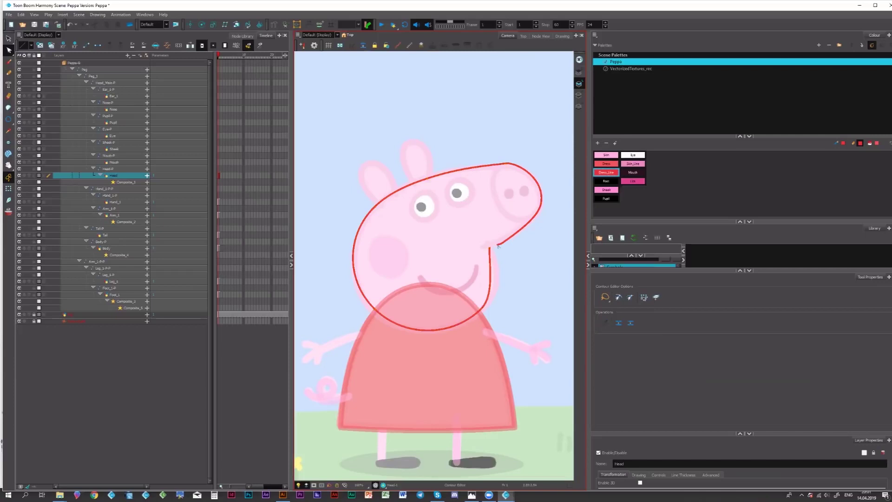
{"action": "left_click", "coordinate": [515, 235]}
{"action": "left_click_drag", "start_coordinate": [516, 235], "coordinate": [517, 251]}
{"action": "left_click", "coordinate": [519, 251]}
{"action": "scroll", "coordinate": [490, 242], "scroll_direction": "up", "scroll_amount": 3}
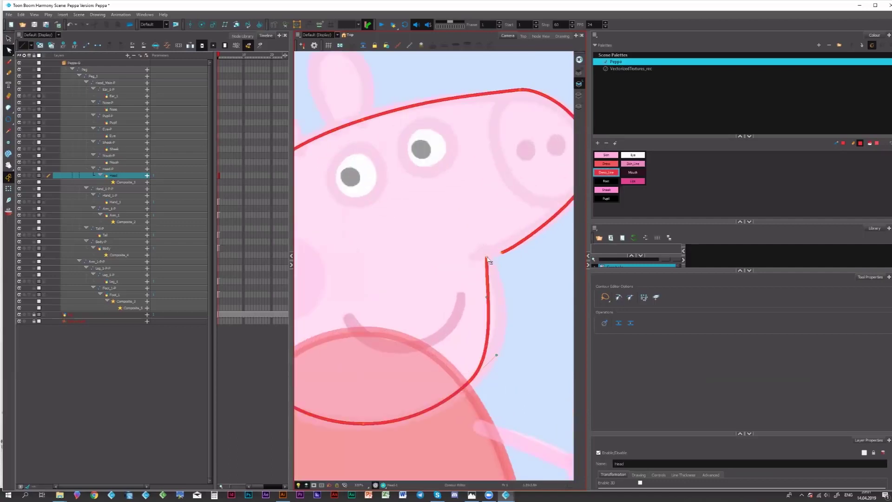
{"action": "left_click_drag", "start_coordinate": [487, 258], "coordinate": [483, 242]}
{"action": "left_click", "coordinate": [483, 282]}
{"action": "left_click_drag", "start_coordinate": [484, 283], "coordinate": [516, 317]}
{"action": "mouse_move", "coordinate": [524, 277]}
{"action": "left_mouse_down"}
{"action": "mouse_move", "coordinate": [507, 239]}
{"action": "mouse_move", "coordinate": [501, 254]}
{"action": "mouse_move", "coordinate": [471, 259]}
{"action": "left_mouse_up"}
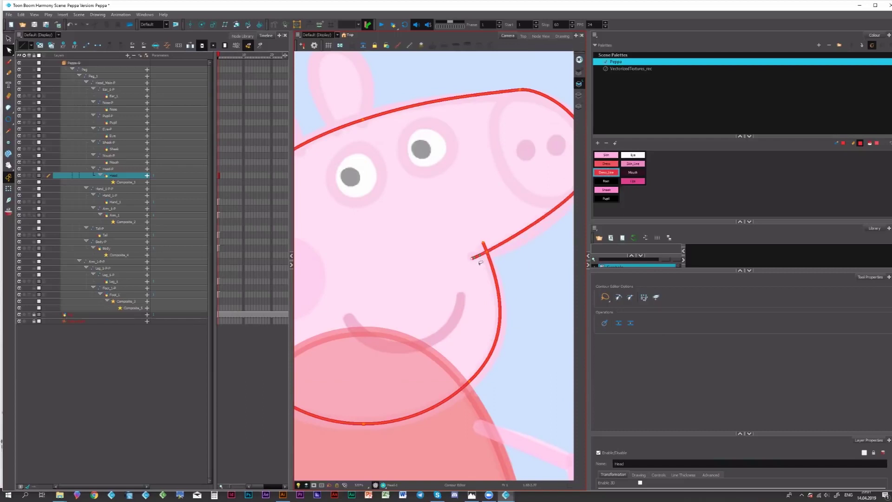
Step: Refine the curve of the snout's underside and its upper edge to match the reference
{"action": "scroll", "coordinate": [483, 255], "scroll_direction": "down", "scroll_amount": 2}
{"action": "left_click_drag", "start_coordinate": [542, 243], "coordinate": [486, 262]}
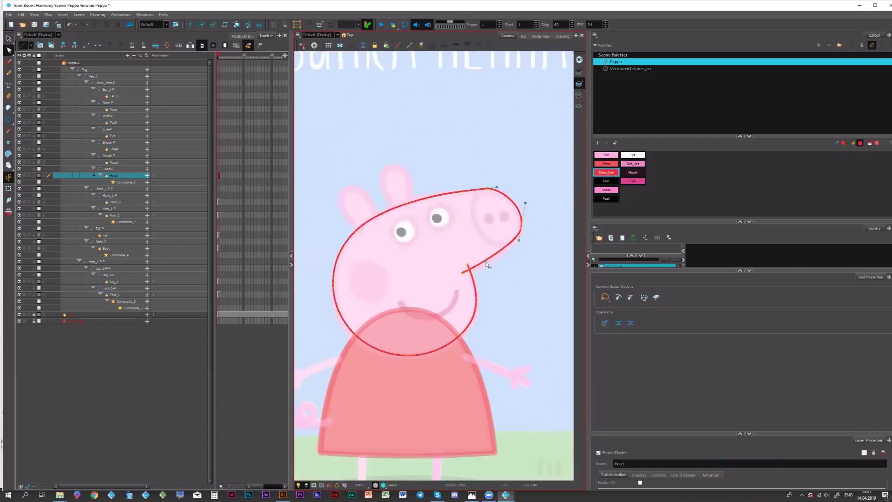
{"action": "left_click", "coordinate": [487, 263]}
{"action": "left_click", "coordinate": [495, 190]}
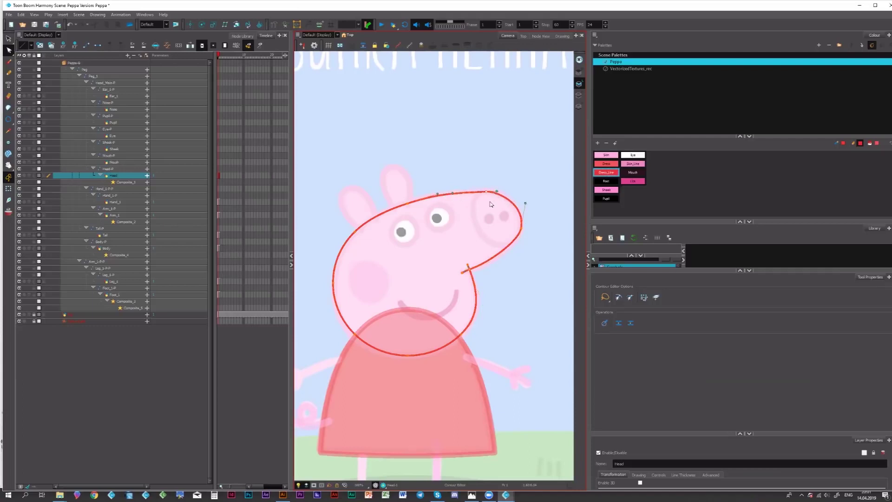
Step: Recolour the head outline with the Skin_Line swatch and thicken it to match the reference's line
{"action": "key", "text": "alt+s"}
{"action": "left_click", "coordinate": [609, 176]}
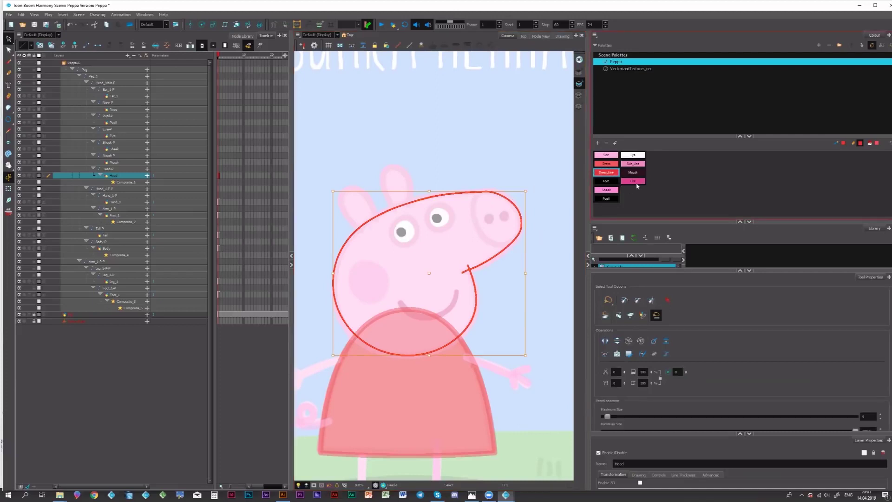
{"action": "left_click", "coordinate": [640, 167]}
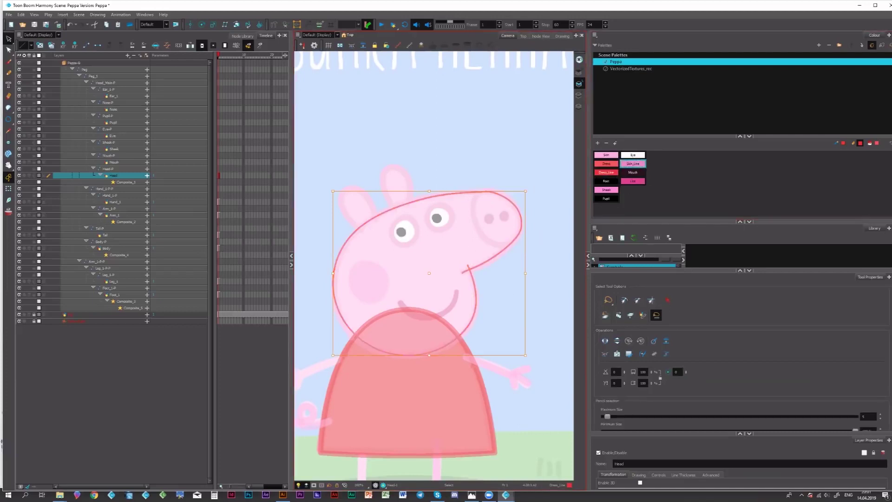
{"action": "left_click_drag", "start_coordinate": [608, 417], "coordinate": [614, 418]}
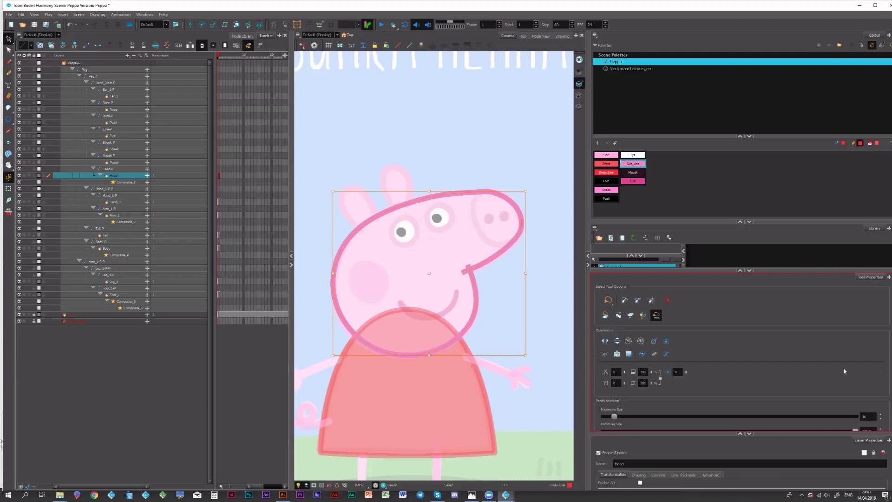
Step: Give the head outline round caps at both its start and its end
{"action": "scroll", "coordinate": [844, 372], "scroll_direction": "down", "scroll_amount": 3}
{"action": "left_click", "coordinate": [614, 381]}
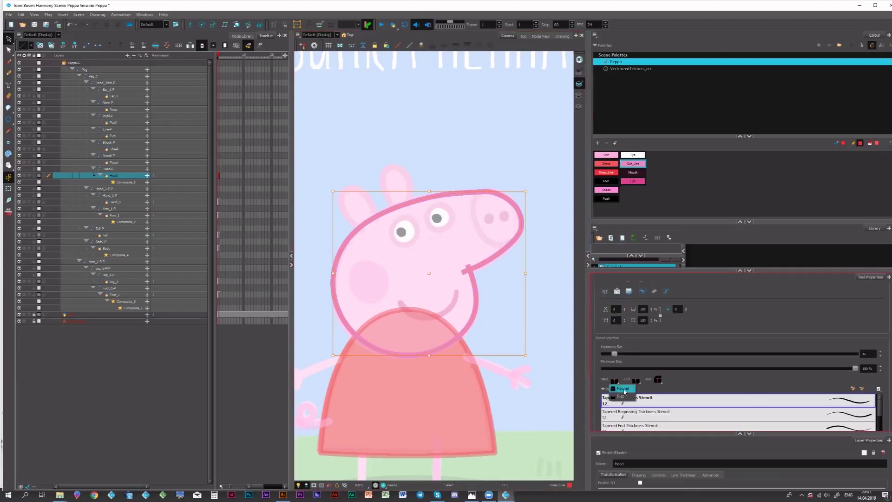
{"action": "left_click", "coordinate": [623, 389]}
{"action": "left_click", "coordinate": [635, 382]}
{"action": "left_click", "coordinate": [644, 388]}
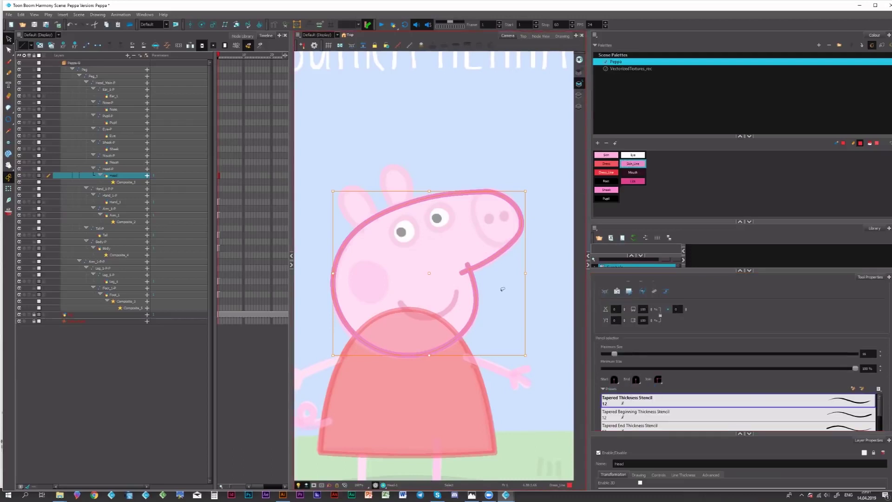
Step: Fill the inside of the head shape with the Skin colour, undoing any fill made in the wrong colour
{"action": "key", "text": "space"}
{"action": "left_click_drag", "start_coordinate": [447, 177], "coordinate": [479, 154]}
{"action": "key", "text": "space"}
{"action": "mouse_move", "coordinate": [487, 230]}
{"action": "left_mouse_down"}
{"action": "mouse_move", "coordinate": [462, 255]}
{"action": "mouse_move", "coordinate": [486, 222]}
{"action": "left_mouse_up"}
{"action": "left_click_drag", "start_coordinate": [477, 228], "coordinate": [453, 237]}
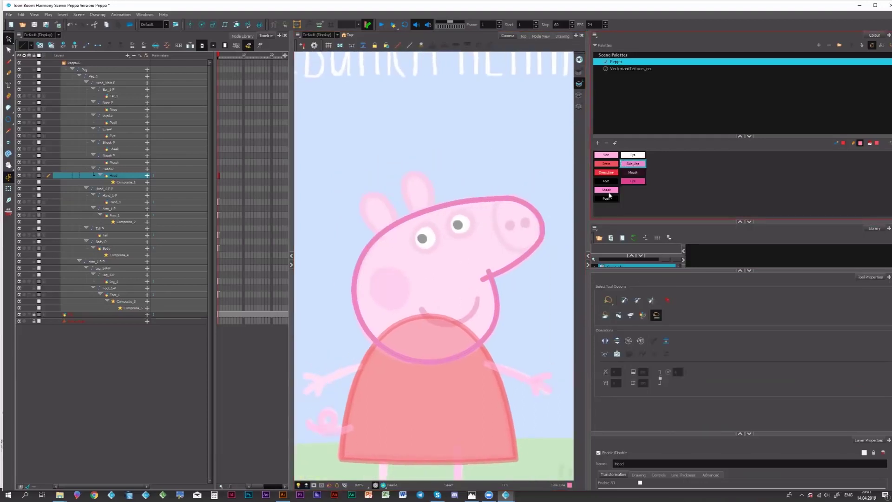
{"action": "left_click", "coordinate": [610, 192]}
{"action": "left_click", "coordinate": [606, 155]}
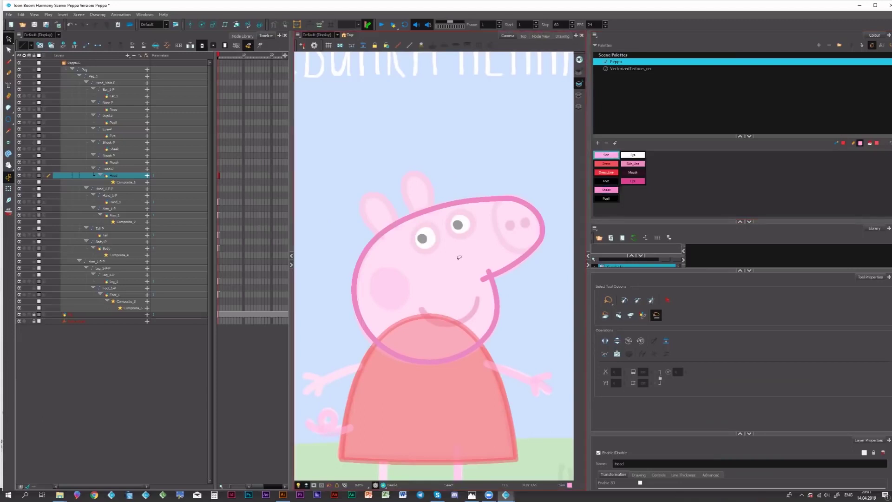
{"action": "left_click", "coordinate": [456, 251]}
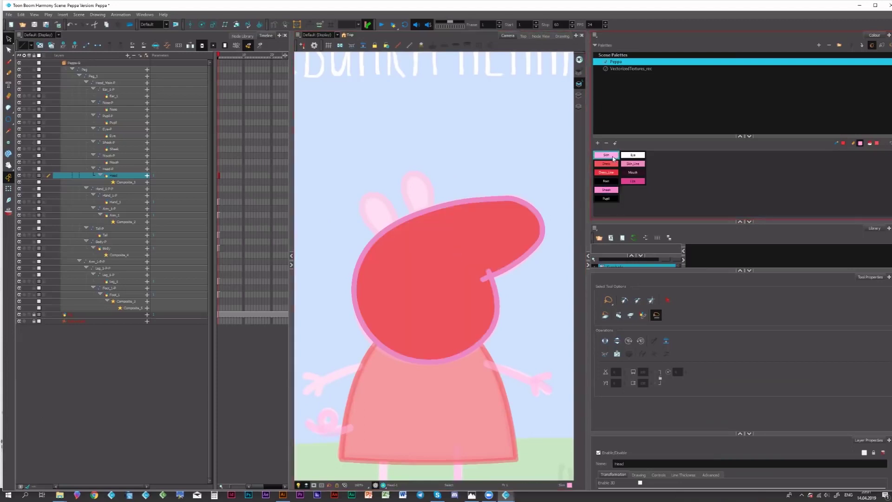
{"action": "key", "text": "ctrl+z"}
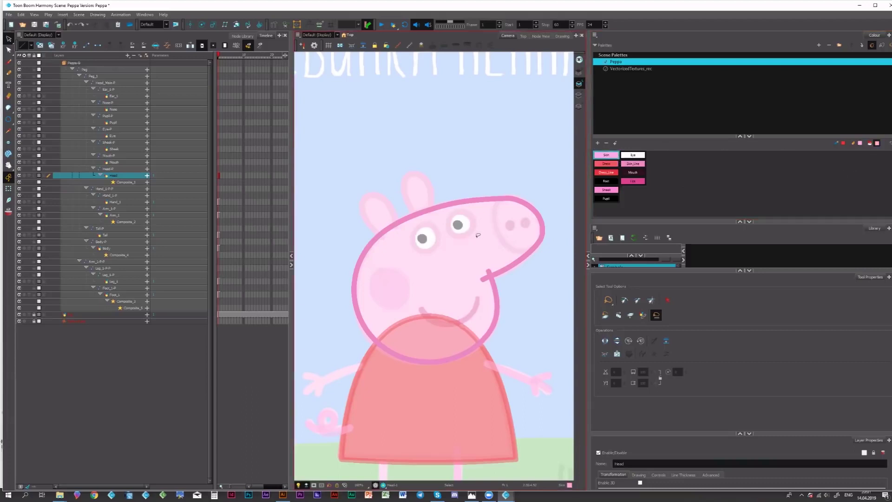
{"action": "left_click", "coordinate": [452, 238]}
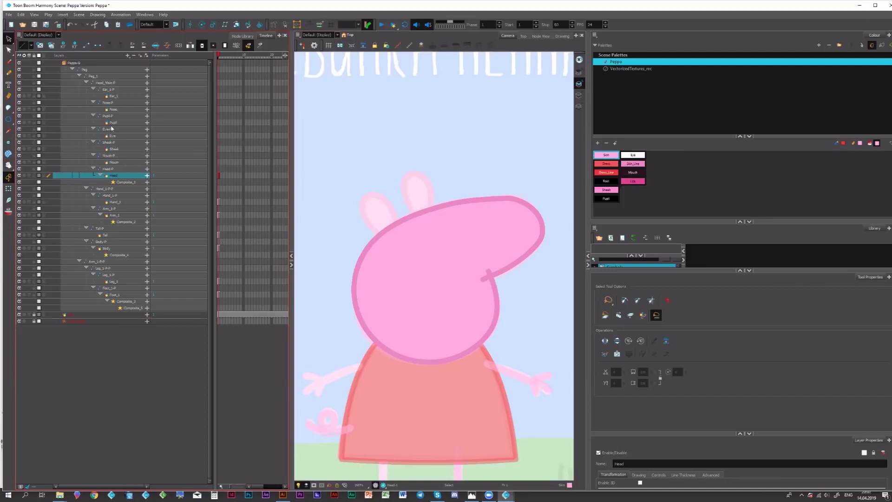
Step: Trace the reference's rear ear with the Pencil on the Ear_1 layer, leaving its base open inside the head
{"action": "left_click", "coordinate": [220, 96]}
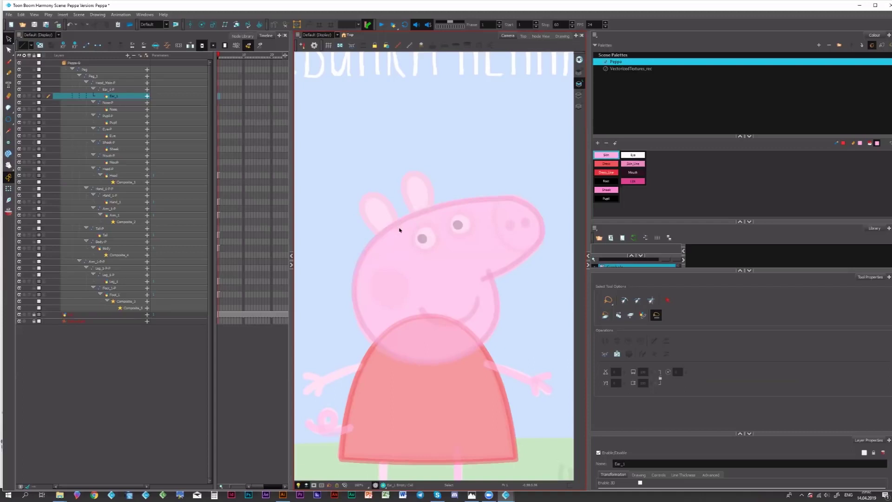
{"action": "key", "text": "alt+x"}
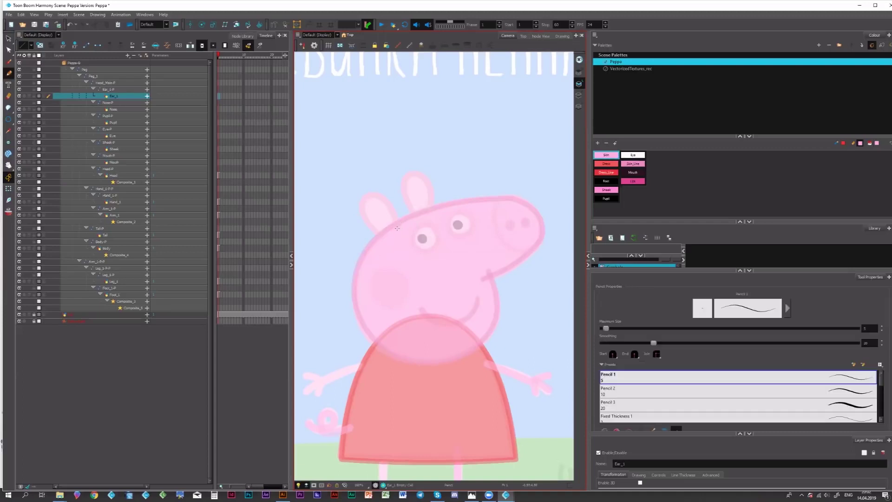
{"action": "mouse_move", "coordinate": [399, 223]}
{"action": "left_mouse_down"}
{"action": "mouse_move", "coordinate": [384, 198]}
{"action": "mouse_move", "coordinate": [364, 201]}
{"action": "mouse_move", "coordinate": [383, 244]}
{"action": "left_mouse_up"}
{"action": "scroll", "coordinate": [389, 231], "scroll_direction": "up", "scroll_amount": 3}
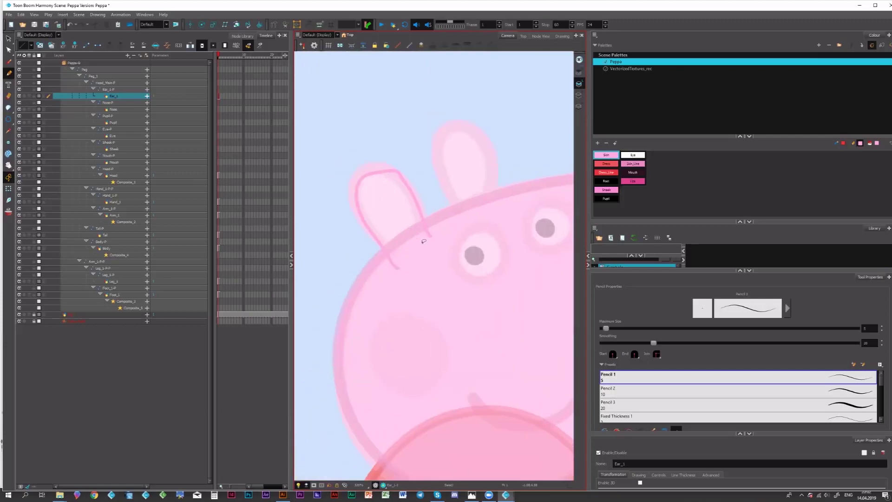
Step: Close the ear's open base with an invisible stroke, with strokes shown, and bend that stroke into a curve bulging into the head
{"action": "key", "text": "ctrl+a"}
{"action": "left_click_drag", "start_coordinate": [404, 264], "coordinate": [429, 238]}
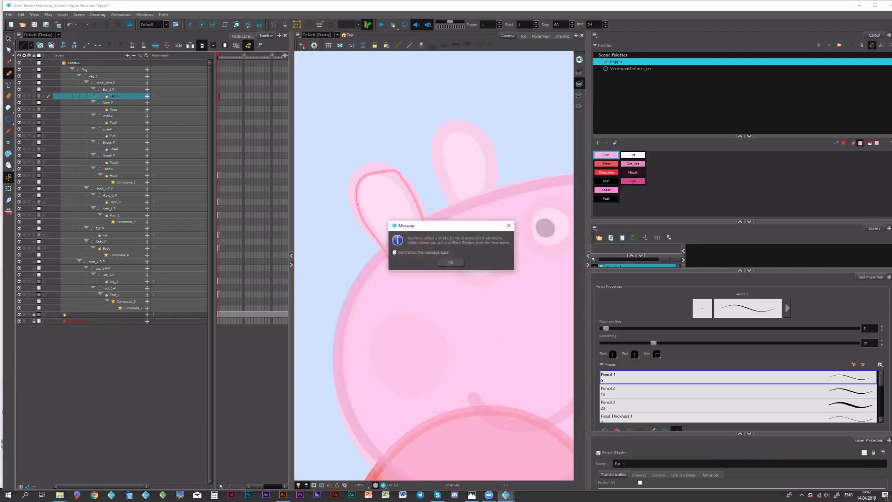
{"action": "left_click", "coordinate": [446, 263]}
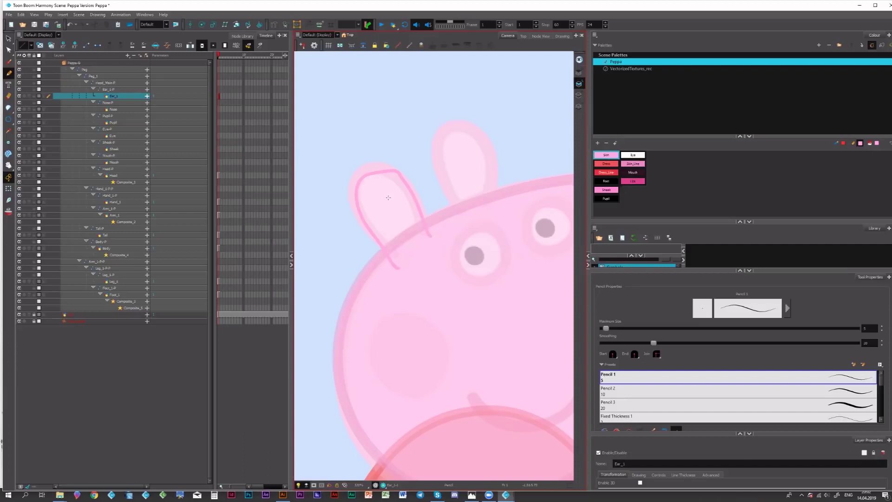
{"action": "key", "text": "k"}
{"action": "mouse_move", "coordinate": [417, 252]}
{"action": "left_mouse_down"}
{"action": "mouse_move", "coordinate": [402, 267]}
{"action": "mouse_move", "coordinate": [445, 223]}
{"action": "left_mouse_up"}
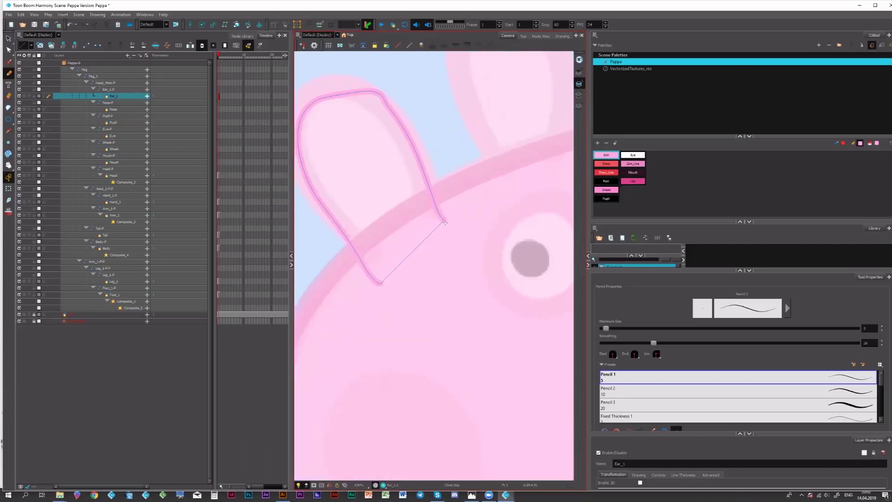
{"action": "key", "text": "alt+q"}
{"action": "left_click_drag", "start_coordinate": [412, 255], "coordinate": [419, 263]}
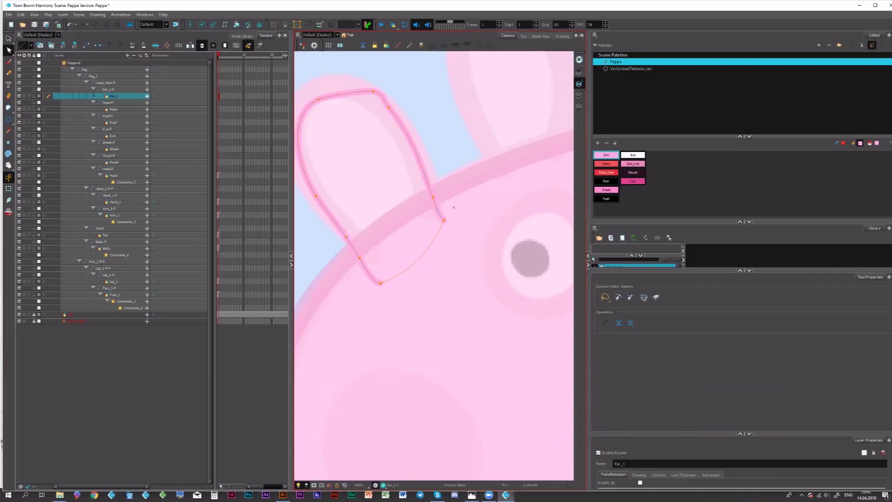
Step: Delete the surplus contour points along the ear's right side and tip, and reshape the tip into a smooth curve matching the reference
{"action": "mouse_move", "coordinate": [447, 208]}
{"action": "left_mouse_down"}
{"action": "mouse_move", "coordinate": [465, 204]}
{"action": "mouse_move", "coordinate": [463, 230]}
{"action": "left_mouse_up"}
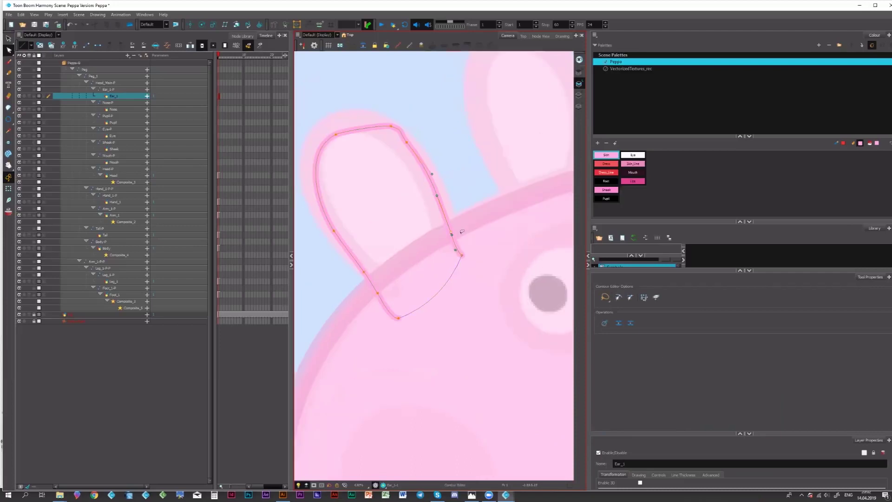
{"action": "key", "text": "Delete"}
{"action": "mouse_move", "coordinate": [426, 125]}
{"action": "left_mouse_down"}
{"action": "mouse_move", "coordinate": [394, 122]}
{"action": "mouse_move", "coordinate": [411, 135]}
{"action": "left_mouse_up"}
{"action": "key", "text": "Delete"}
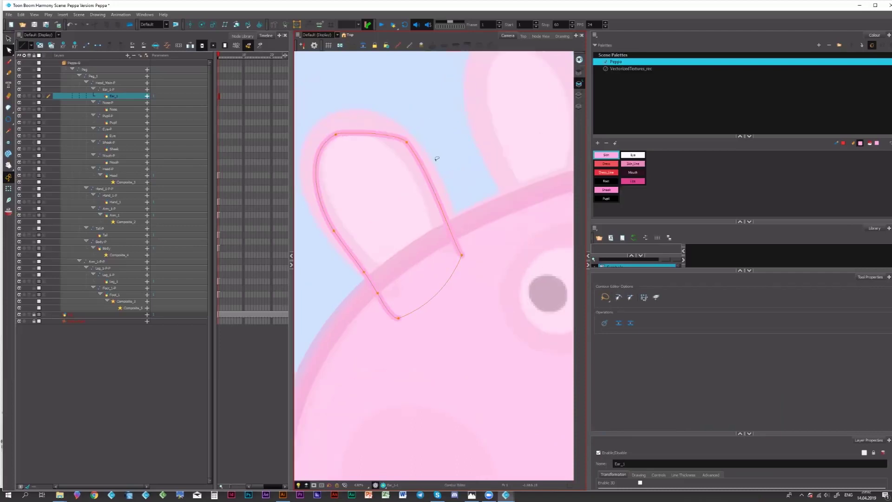
{"action": "left_click_drag", "start_coordinate": [336, 134], "coordinate": [354, 108]}
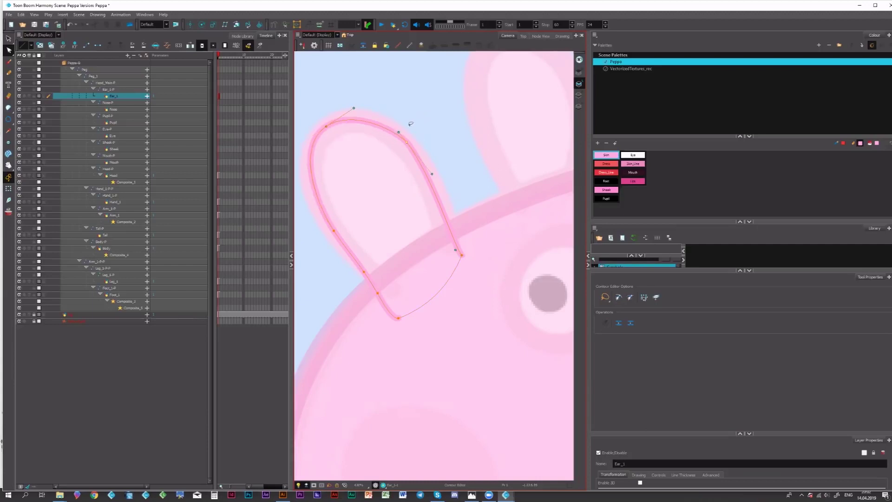
{"action": "left_click_drag", "start_coordinate": [399, 133], "coordinate": [396, 124]}
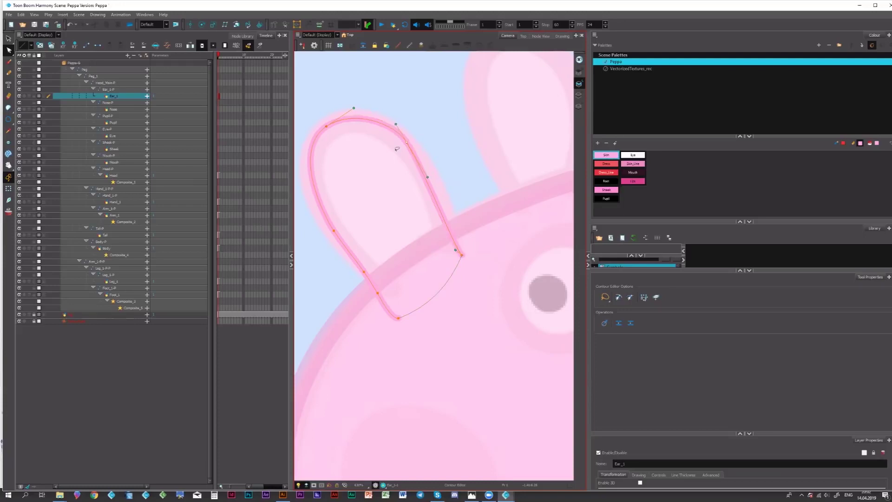
Step: Remove the extra point near the ear's lower-left end, pull that end up inside the head, and fit the left side to the reference
{"action": "mouse_move", "coordinate": [375, 249]}
{"action": "left_mouse_down"}
{"action": "mouse_move", "coordinate": [367, 290]}
{"action": "mouse_move", "coordinate": [396, 298]}
{"action": "left_mouse_up"}
{"action": "key", "text": "Delete"}
{"action": "left_click_drag", "start_coordinate": [407, 344], "coordinate": [391, 320]}
{"action": "left_click_drag", "start_coordinate": [397, 319], "coordinate": [397, 292]}
{"action": "left_click", "coordinate": [374, 283]}
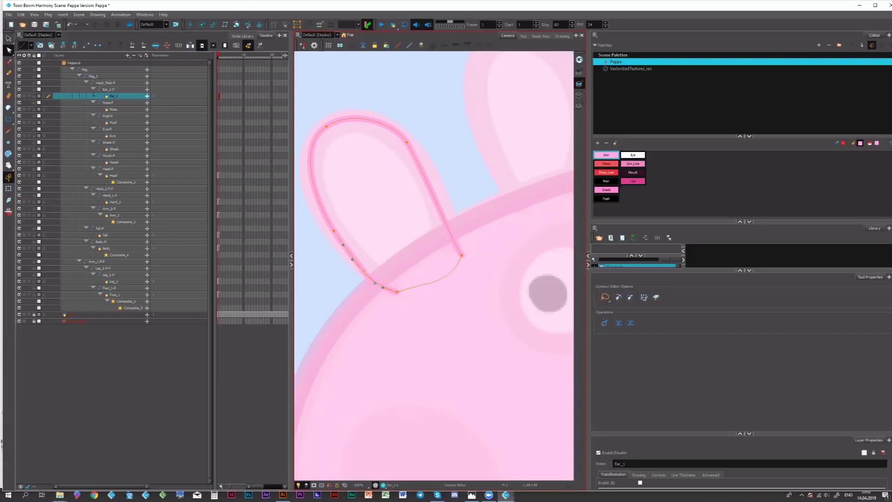
{"action": "mouse_move", "coordinate": [327, 243]}
{"action": "left_mouse_down"}
{"action": "mouse_move", "coordinate": [336, 235]}
{"action": "mouse_move", "coordinate": [326, 230]}
{"action": "left_mouse_up"}
Step: Bow the ear's right side outward, bring its right base end inward, and adjust the curve of the invisible base stroke
{"action": "left_click", "coordinate": [407, 141]}
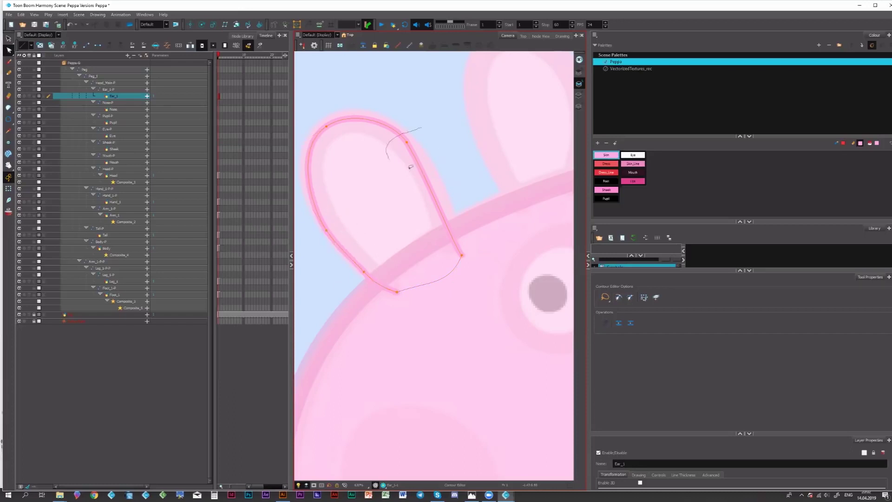
{"action": "left_click_drag", "start_coordinate": [429, 177], "coordinate": [436, 180]}
{"action": "mouse_move", "coordinate": [475, 240]}
{"action": "left_mouse_down"}
{"action": "mouse_move", "coordinate": [450, 249]}
{"action": "mouse_move", "coordinate": [464, 255]}
{"action": "mouse_move", "coordinate": [456, 248]}
{"action": "left_mouse_up"}
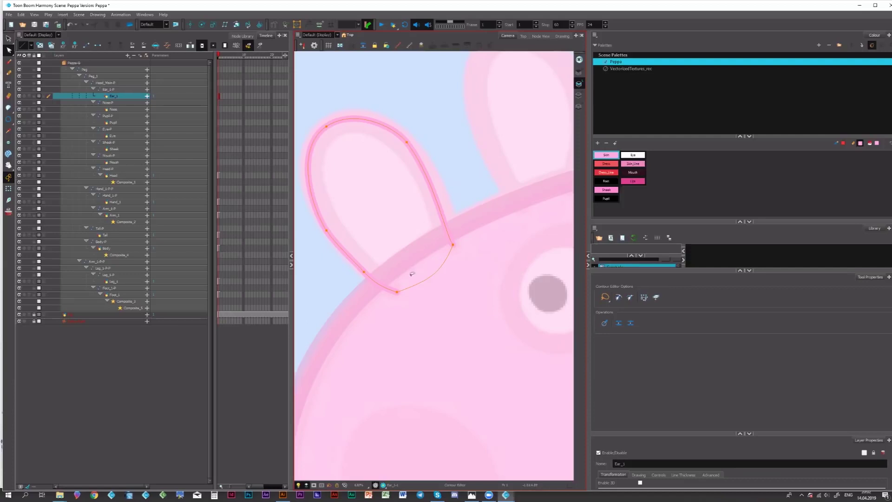
{"action": "left_click", "coordinate": [397, 292]}
{"action": "left_click", "coordinate": [439, 275]}
{"action": "left_click_drag", "start_coordinate": [447, 239], "coordinate": [450, 229]}
{"action": "left_click_drag", "start_coordinate": [427, 281], "coordinate": [418, 285]}
Step: Delete the remaining surplus point on the ear's lower-left side and smooth that side into one curve down to the base
{"action": "left_click", "coordinate": [364, 272]}
{"action": "key", "text": "Delete"}
{"action": "left_click", "coordinate": [327, 230]}
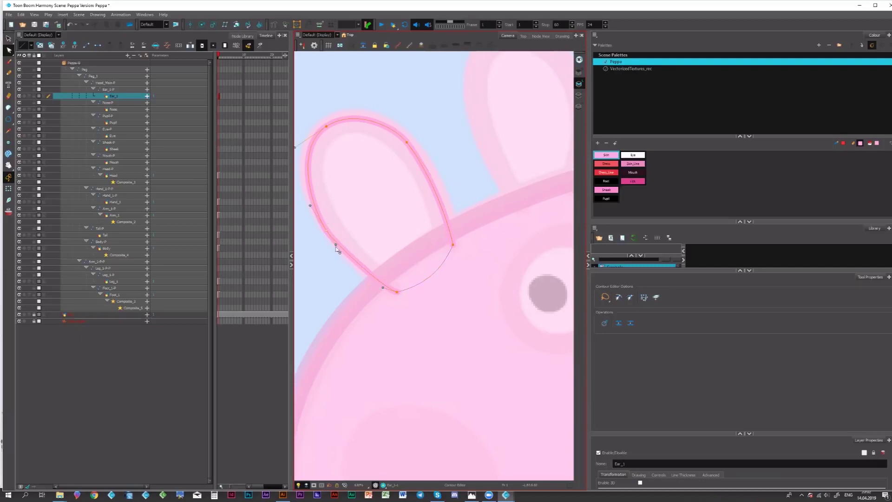
{"action": "left_click_drag", "start_coordinate": [344, 263], "coordinate": [347, 265]}
Step: Refine the curve at the ear's upper-right shoulder with the Contour Editor so it follows the reference
{"action": "left_click_drag", "start_coordinate": [426, 201], "coordinate": [438, 185]}
{"action": "key", "text": "alt+s"}
{"action": "left_click", "coordinate": [479, 144]}
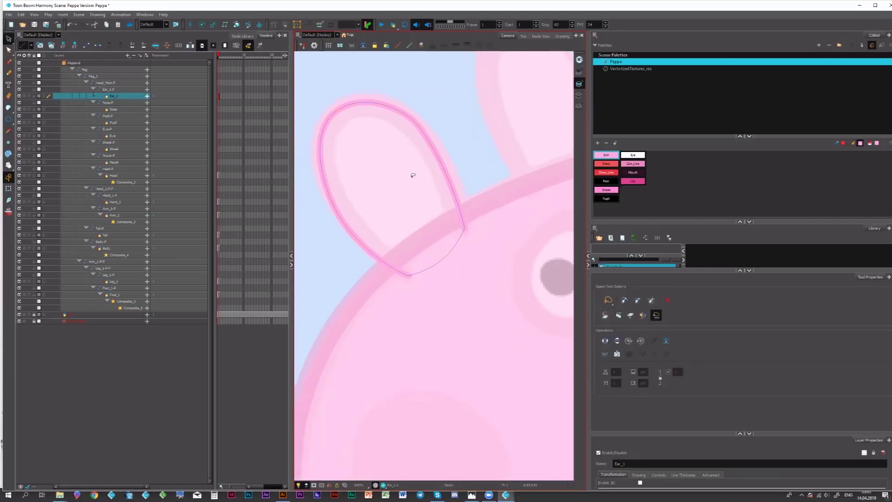
{"action": "left_click", "coordinate": [436, 155]}
{"action": "key", "text": "alt+q"}
{"action": "mouse_move", "coordinate": [431, 107]}
{"action": "left_mouse_down"}
{"action": "mouse_move", "coordinate": [421, 135]}
{"action": "mouse_move", "coordinate": [397, 102]}
{"action": "left_mouse_up"}
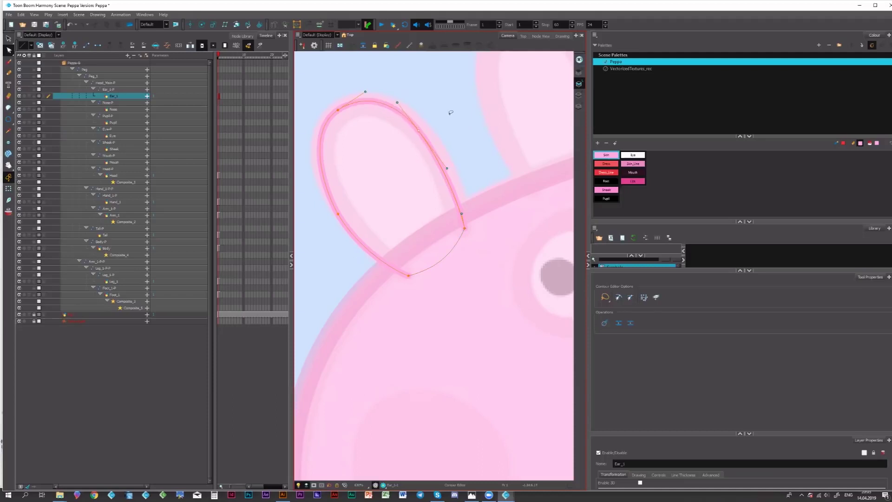
{"action": "key", "text": "alt+s"}
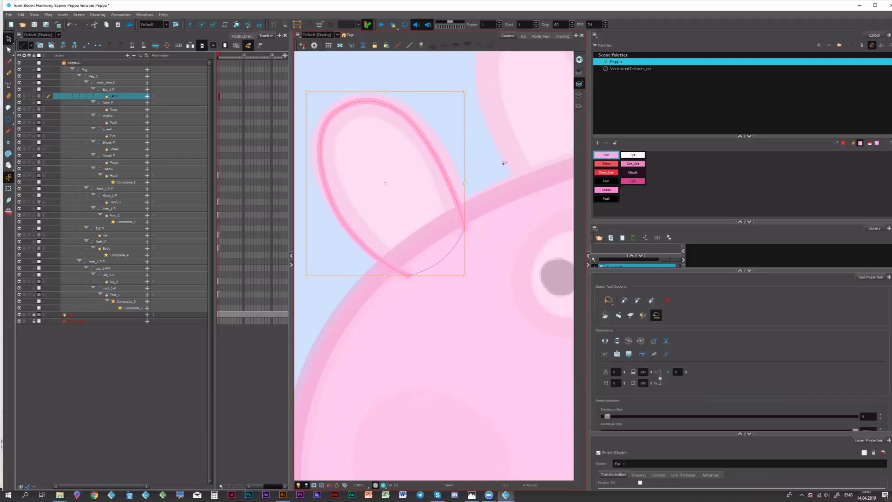
Step: Fill the inside of the ear with the Skin colour
{"action": "left_click", "coordinate": [476, 226]}
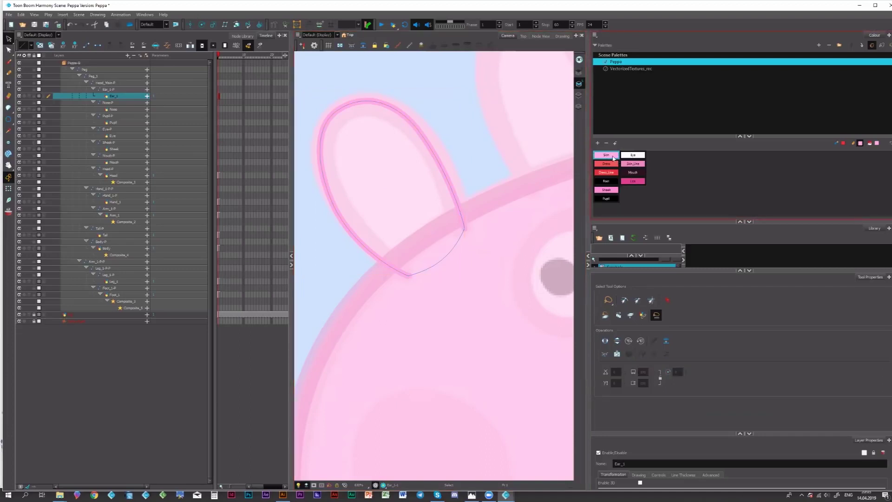
{"action": "left_click", "coordinate": [610, 157]}
{"action": "left_click", "coordinate": [427, 193]}
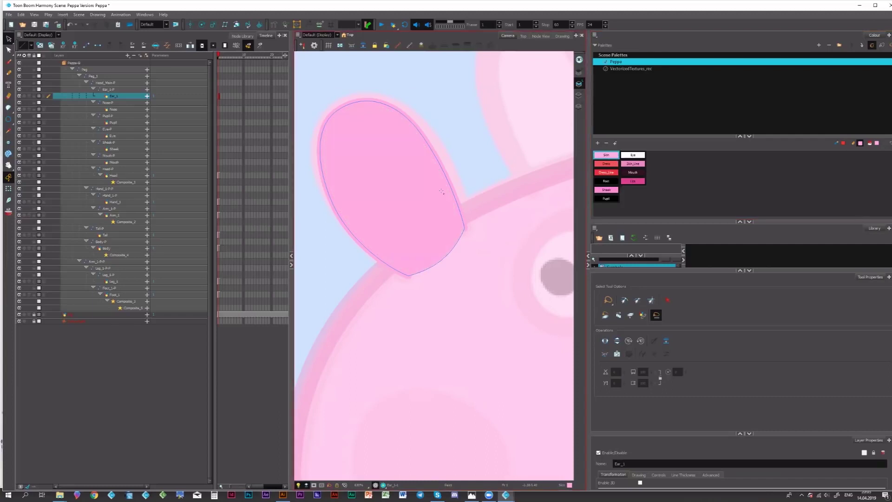
Step: Select the ear drawing and recolour only its outline with the Skin_Line colour, leaving the fill as Skin
{"action": "left_click", "coordinate": [430, 207]}
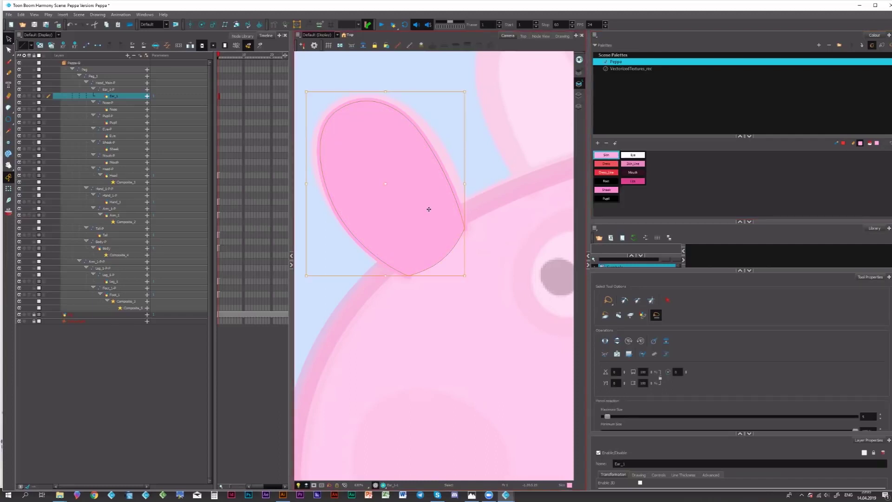
{"action": "key", "text": "alt+shift+f"}
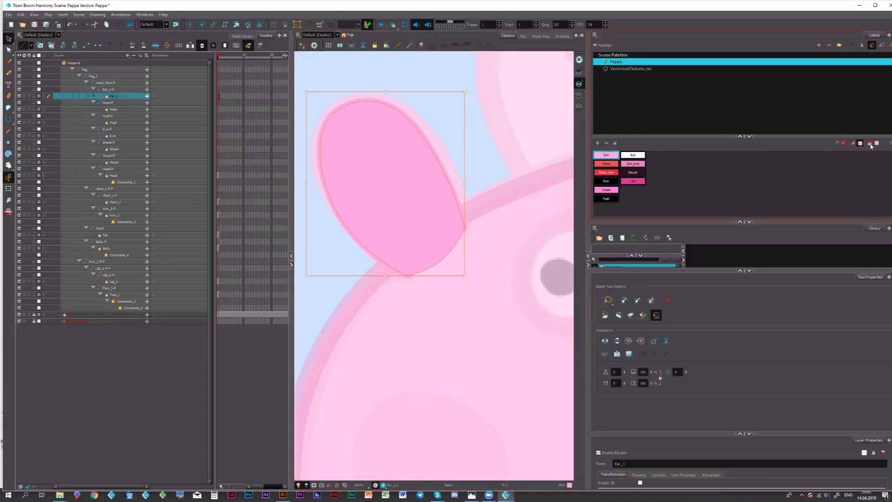
{"action": "left_click", "coordinate": [877, 144]}
{"action": "key", "text": "Escape"}
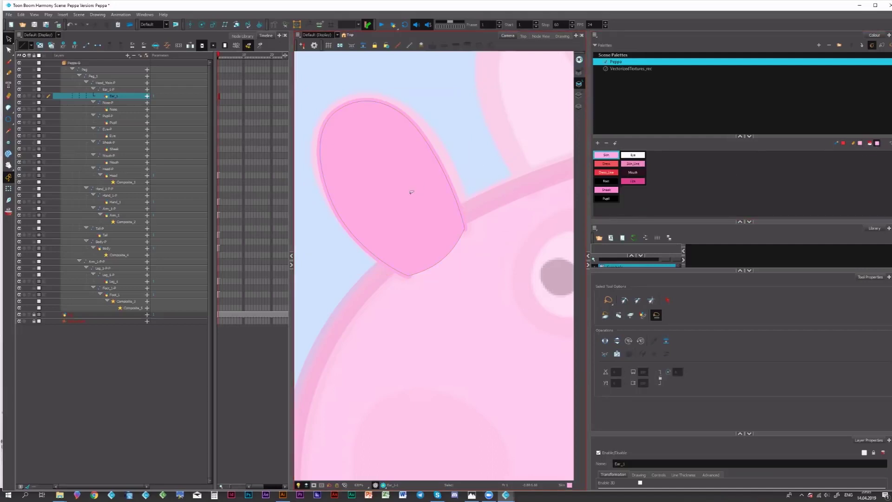
{"action": "left_click", "coordinate": [413, 197]}
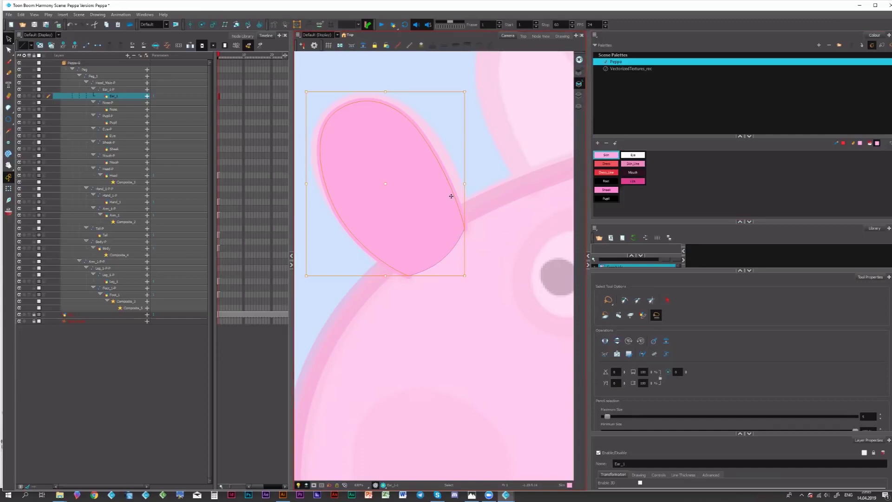
{"action": "left_click", "coordinate": [637, 165]}
{"action": "left_click", "coordinate": [490, 189]}
Step: Select the first frame of the Nose layer and save the scene
{"action": "scroll", "coordinate": [488, 193], "scroll_direction": "down", "scroll_amount": 2}
{"action": "left_click_drag", "start_coordinate": [482, 215], "coordinate": [344, 147]}
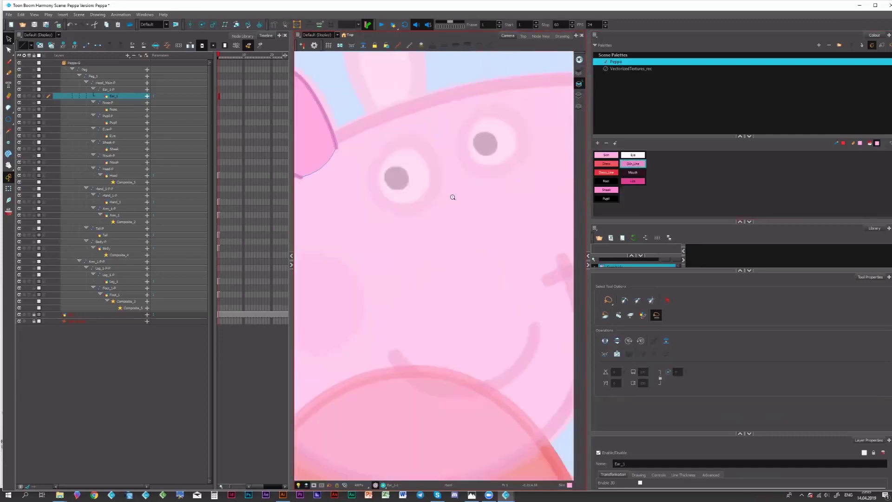
{"action": "left_click_drag", "start_coordinate": [453, 197], "coordinate": [443, 223]}
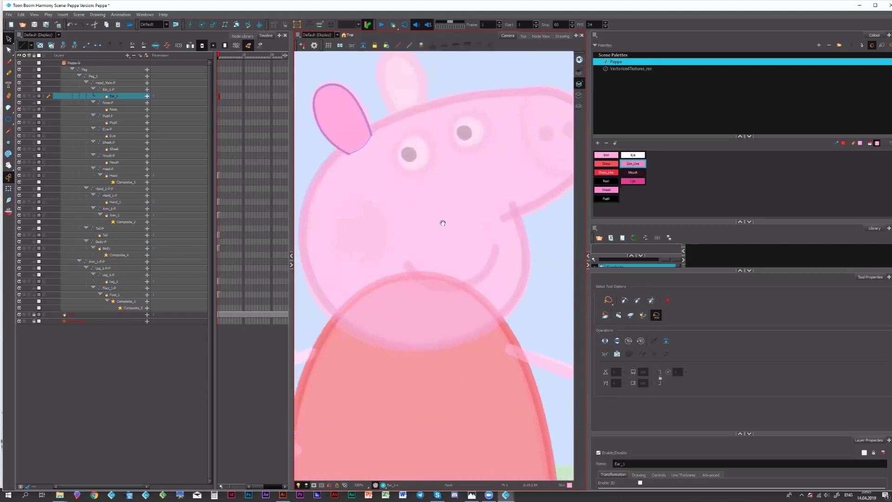
{"action": "left_click", "coordinate": [219, 110]}
{"action": "key", "text": "ctrl+s"}
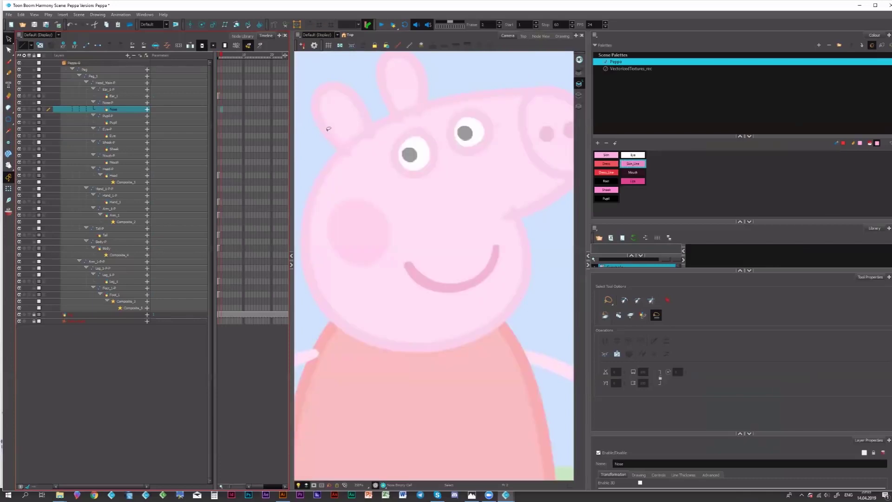
{"action": "left_click_drag", "start_coordinate": [417, 113], "coordinate": [317, 137]}
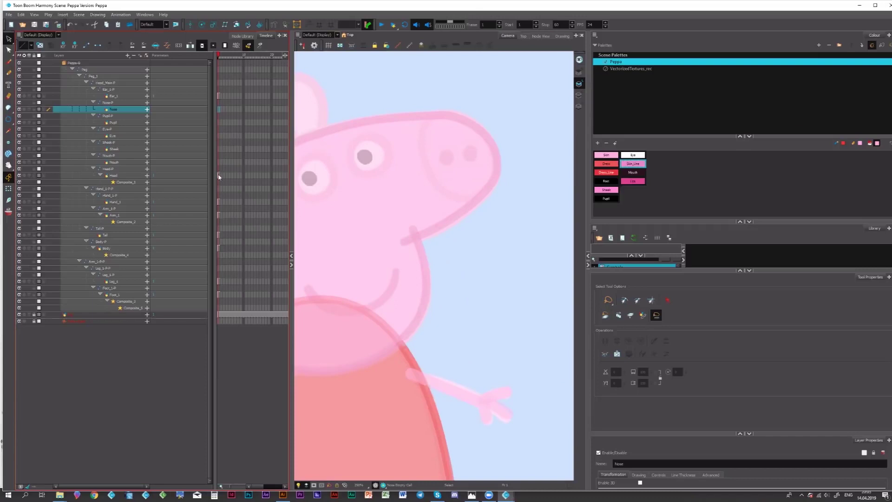
{"action": "left_click", "coordinate": [219, 175]}
{"action": "key", "text": "alt+q"}
{"action": "mouse_move", "coordinate": [458, 95]}
{"action": "left_mouse_down"}
{"action": "mouse_move", "coordinate": [522, 208]}
{"action": "mouse_move", "coordinate": [547, 146]}
{"action": "mouse_move", "coordinate": [511, 103]}
{"action": "mouse_move", "coordinate": [463, 217]}
{"action": "mouse_move", "coordinate": [548, 166]}
{"action": "left_mouse_up"}
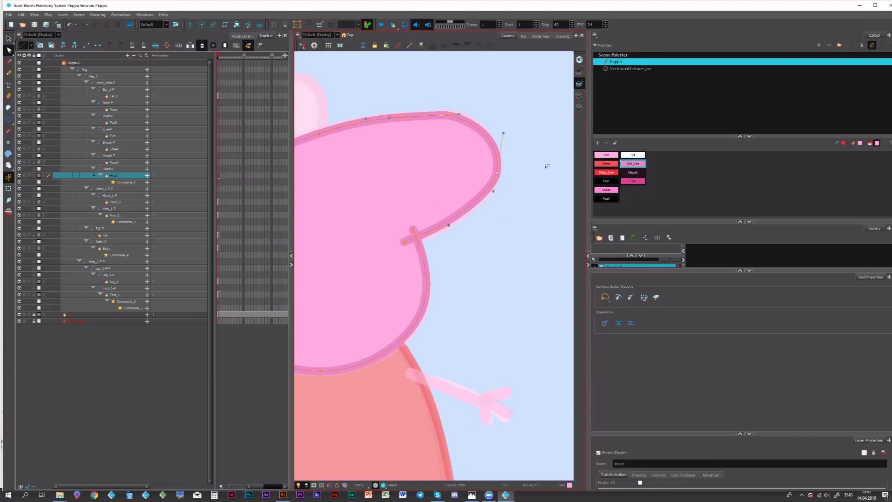
{"action": "left_click", "coordinate": [217, 96]}
{"action": "left_click", "coordinate": [217, 109]}
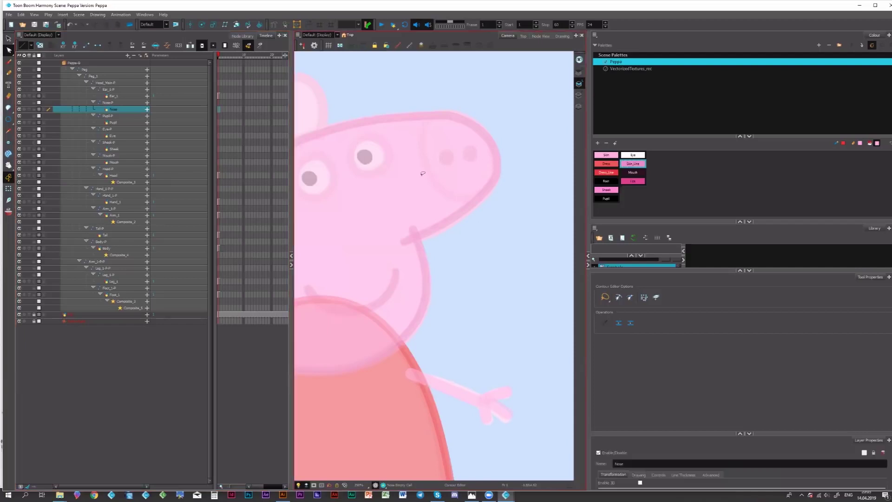
{"action": "left_click_drag", "start_coordinate": [484, 151], "coordinate": [406, 169]}
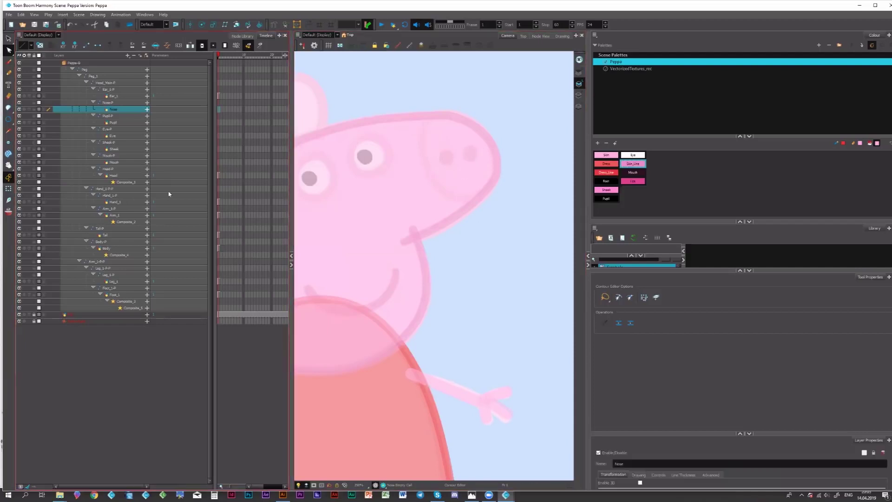
Step: Copy the whole head drawing from the Head layer and paste it into the first frame of the Nose layer
{"action": "left_click", "coordinate": [217, 175]}
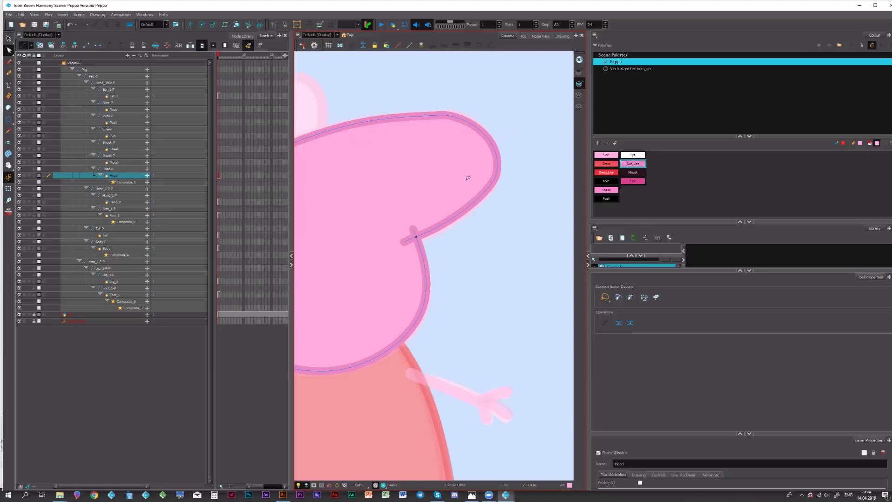
{"action": "left_click_drag", "start_coordinate": [424, 169], "coordinate": [523, 117]}
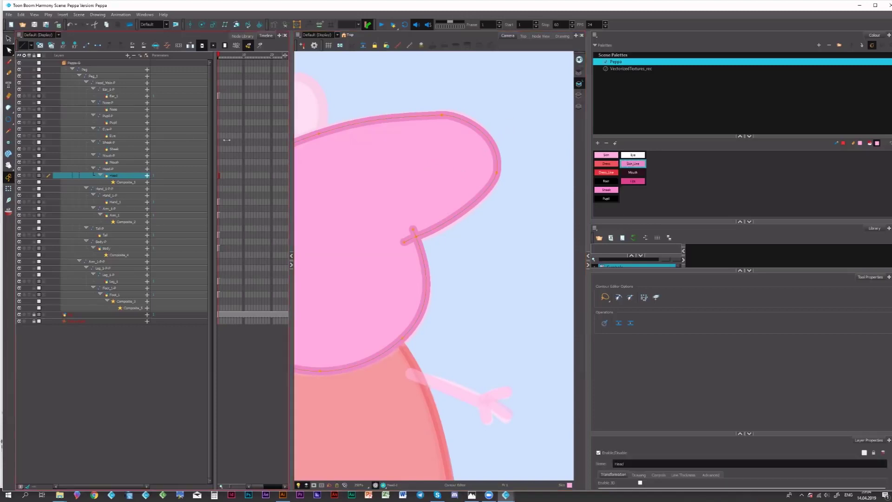
{"action": "key", "text": "alt+s"}
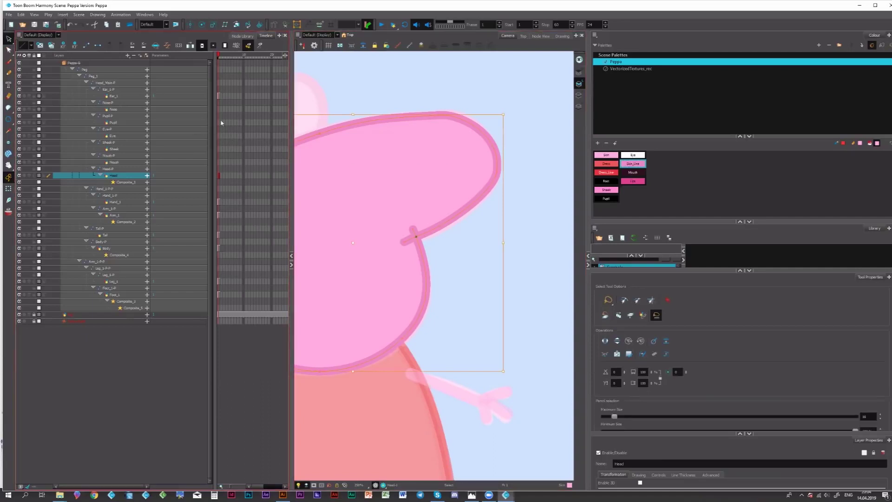
{"action": "left_click", "coordinate": [220, 96]}
{"action": "left_click", "coordinate": [218, 109]}
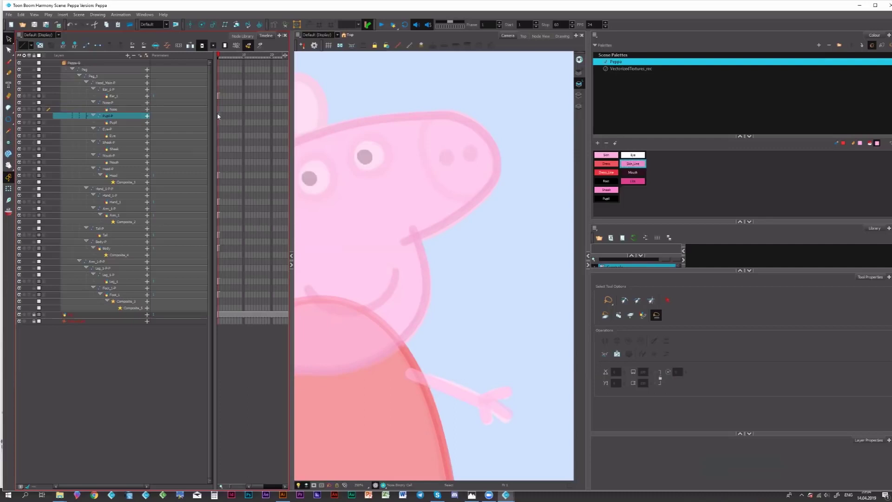
{"action": "left_click", "coordinate": [219, 96]}
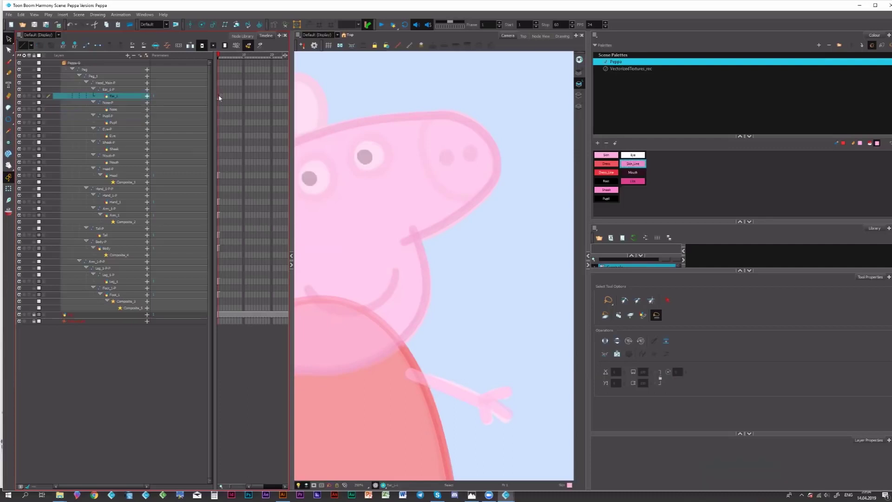
{"action": "left_click", "coordinate": [218, 104]}
{"action": "left_click", "coordinate": [219, 109]}
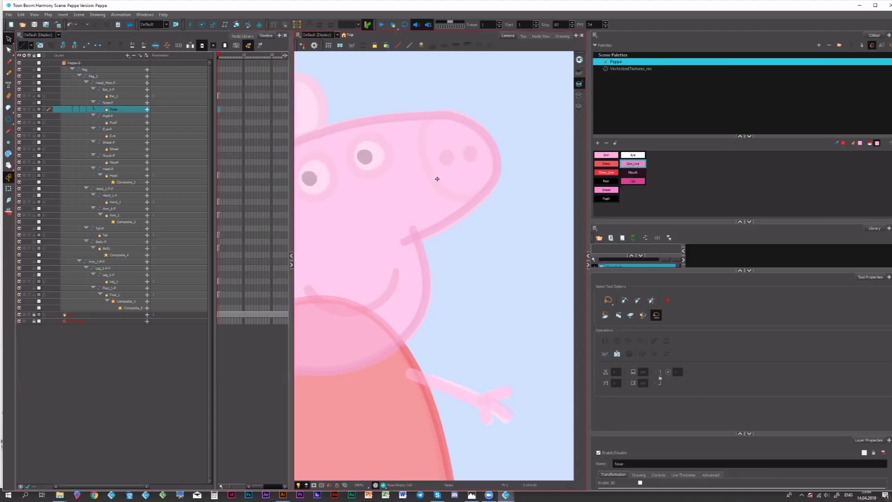
{"action": "left_click", "coordinate": [437, 179]}
{"action": "scroll", "coordinate": [408, 183], "scroll_direction": "down", "scroll_amount": 4}
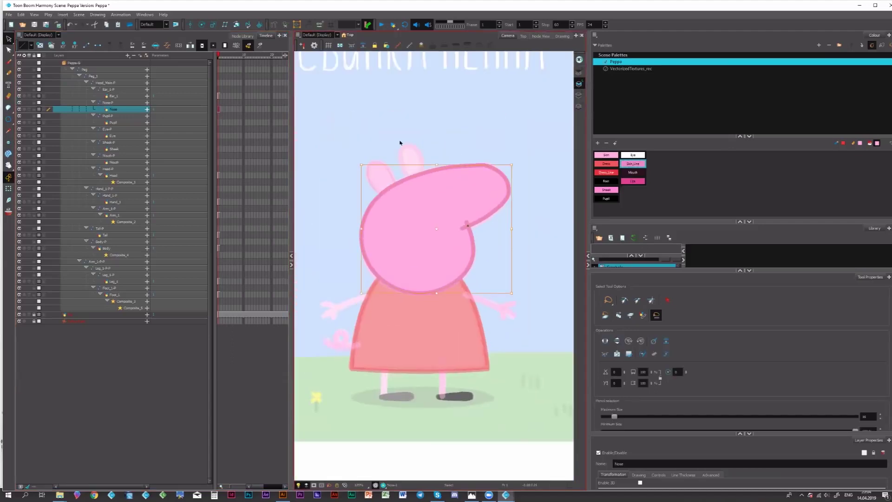
Step: Delete all contour points of the copied head on the Nose layer except those at the snout's tip
{"action": "key", "text": "alt+q"}
{"action": "mouse_move", "coordinate": [399, 139]}
{"action": "left_mouse_down"}
{"action": "mouse_move", "coordinate": [523, 283]}
{"action": "mouse_move", "coordinate": [493, 223]}
{"action": "mouse_move", "coordinate": [466, 211]}
{"action": "left_mouse_up"}
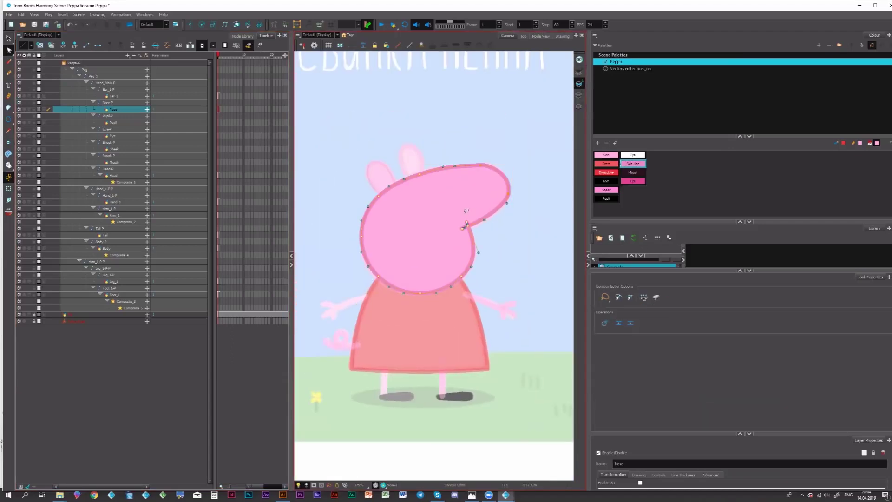
{"action": "key", "text": "Delete"}
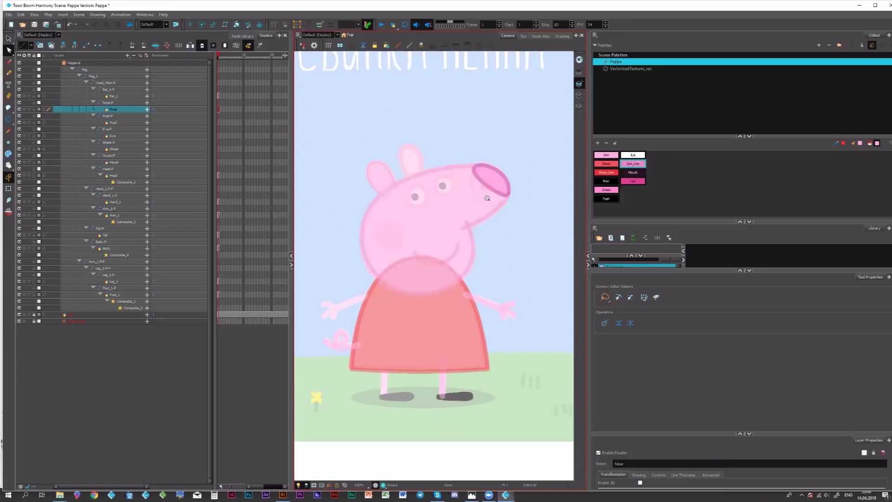
Step: Reshape the remaining snout piece with its points and curve handles into an oval nose matching the reference
{"action": "scroll", "coordinate": [487, 197], "scroll_direction": "up", "scroll_amount": 4}
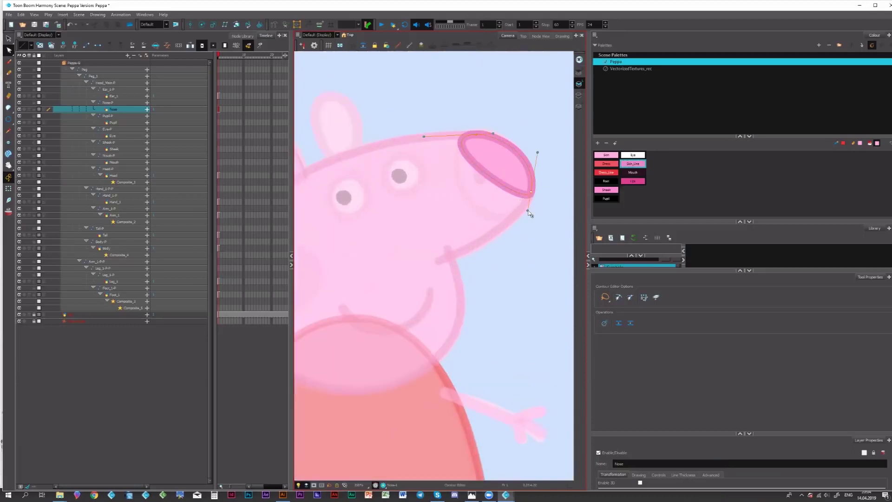
{"action": "left_click_drag", "start_coordinate": [527, 211], "coordinate": [490, 247]}
{"action": "left_click_drag", "start_coordinate": [532, 195], "coordinate": [526, 205]}
{"action": "left_click_drag", "start_coordinate": [493, 135], "coordinate": [502, 125]}
{"action": "left_click", "coordinate": [527, 133]}
{"action": "left_click", "coordinate": [521, 154]}
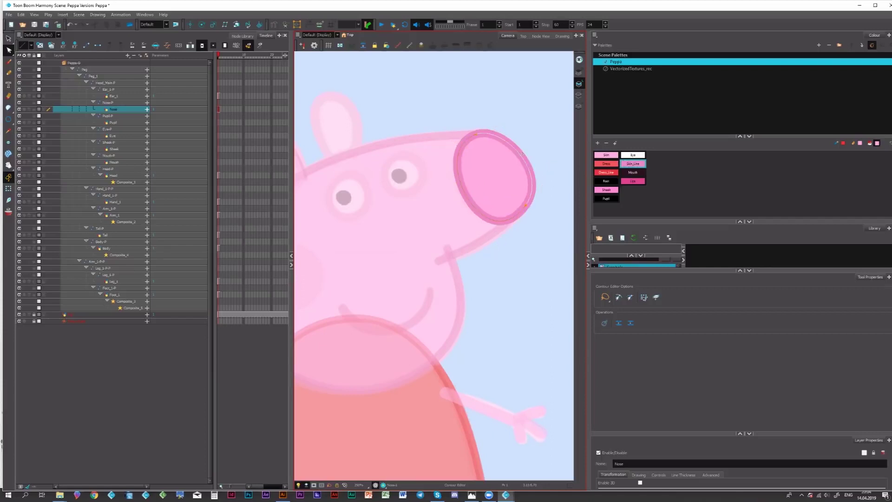
Step: Delete the nose's outer outline section and its closing edge with the fill, keeping only the inner snout arc
{"action": "key", "text": "Delete"}
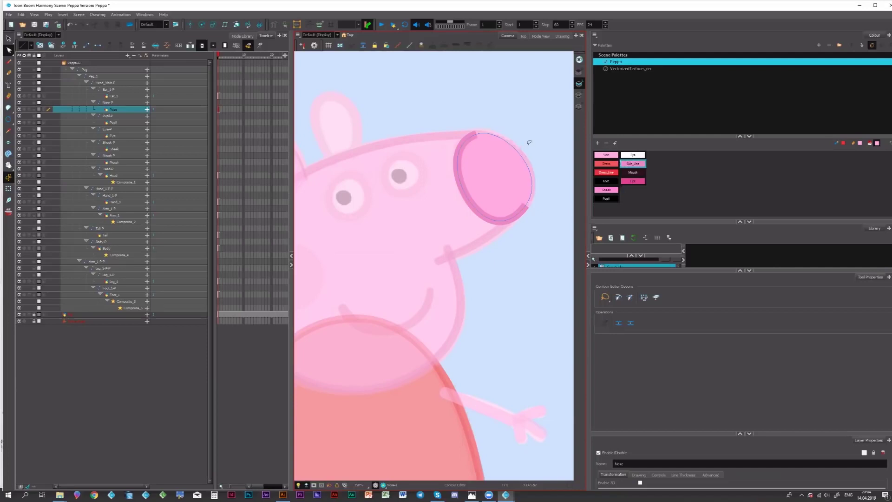
{"action": "key", "text": "alt+s"}
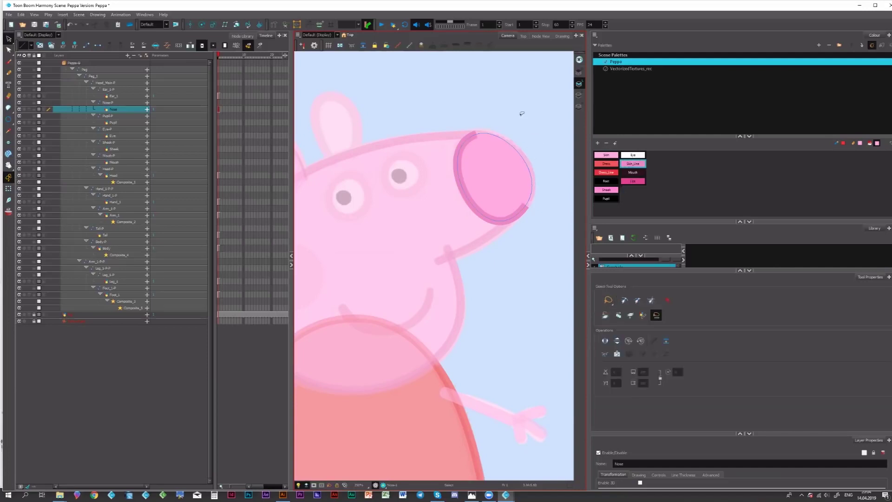
{"action": "mouse_move", "coordinate": [522, 114]}
{"action": "left_mouse_down"}
{"action": "mouse_move", "coordinate": [448, 234]}
{"action": "mouse_move", "coordinate": [544, 240]}
{"action": "mouse_move", "coordinate": [517, 224]}
{"action": "mouse_move", "coordinate": [530, 260]}
{"action": "left_mouse_up"}
{"action": "left_click", "coordinate": [534, 197]}
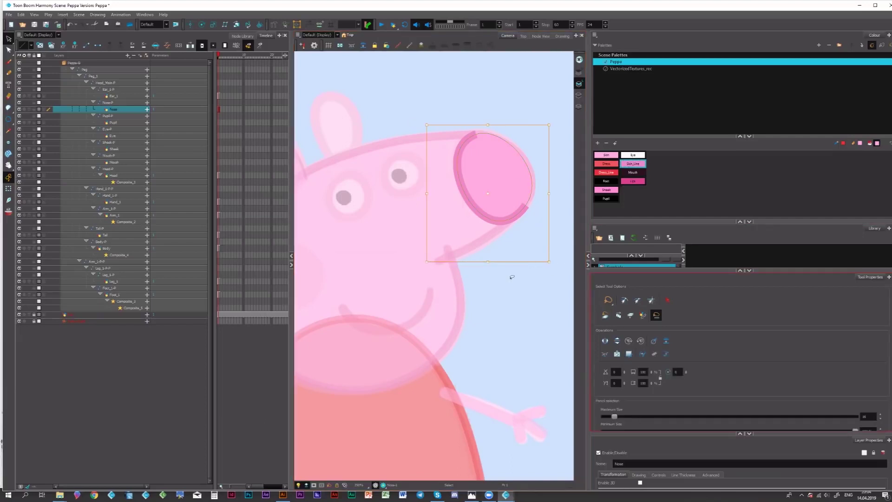
{"action": "key", "text": "alt+q"}
{"action": "left_click", "coordinate": [528, 206]}
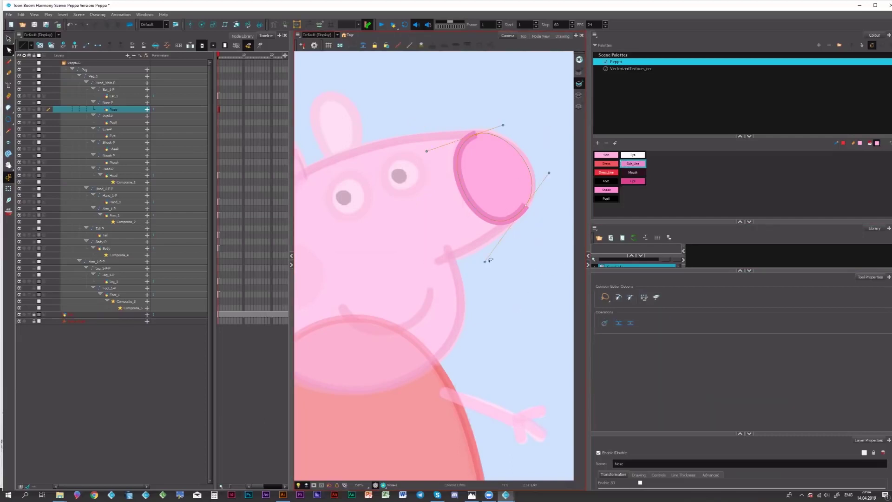
{"action": "left_click_drag", "start_coordinate": [486, 260], "coordinate": [485, 256]}
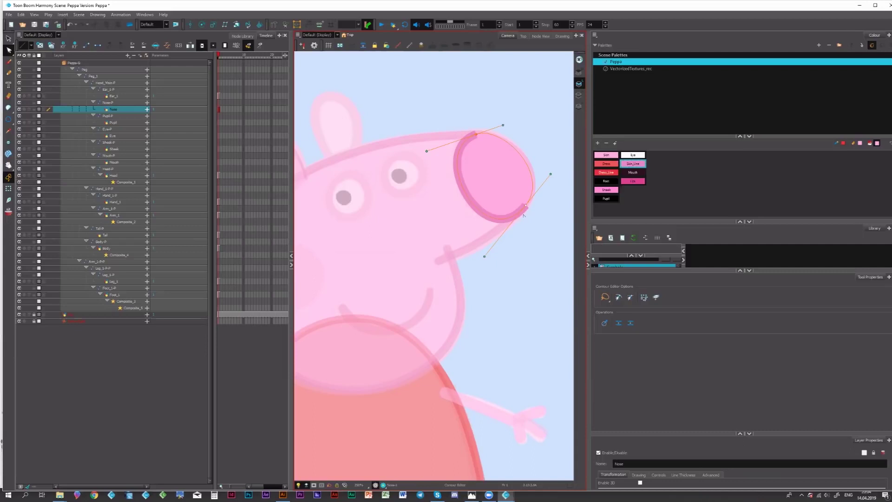
{"action": "left_click", "coordinate": [536, 290]}
{"action": "left_click", "coordinate": [534, 157]}
{"action": "key", "text": "alt+s"}
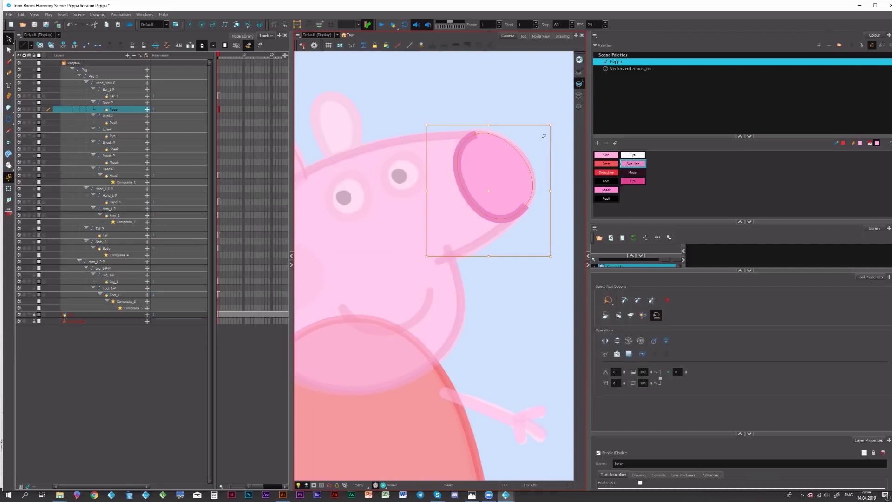
{"action": "key", "text": "Delete"}
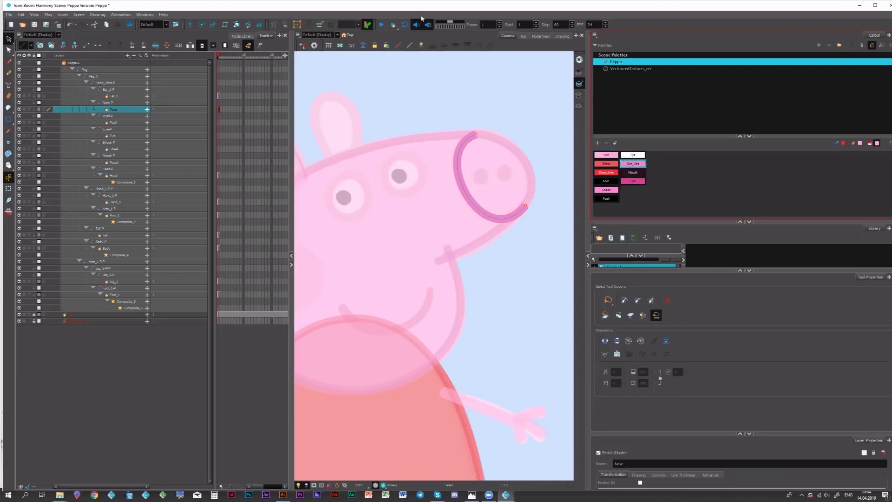
Step: Unlock the Pig reference layer and add a swatch named Nose to the Peppa palette, picking its colour from the reference nostril
{"action": "left_click", "coordinate": [220, 316]}
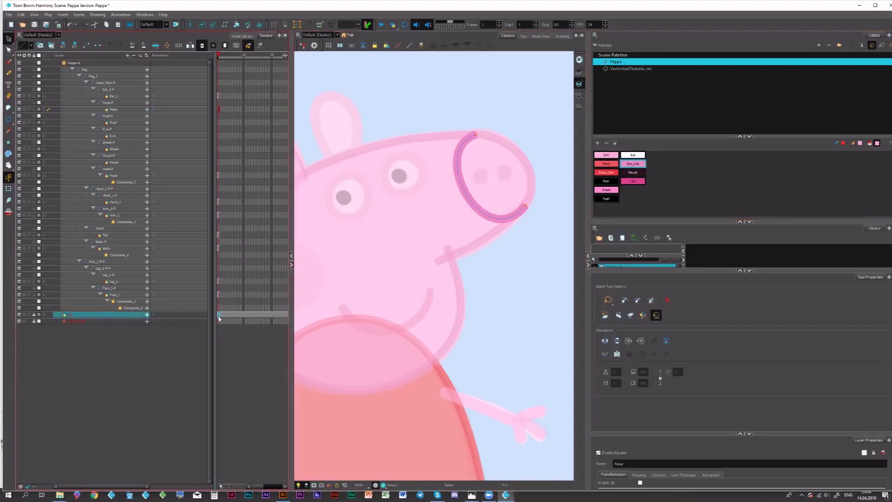
{"action": "left_click", "coordinate": [33, 315]}
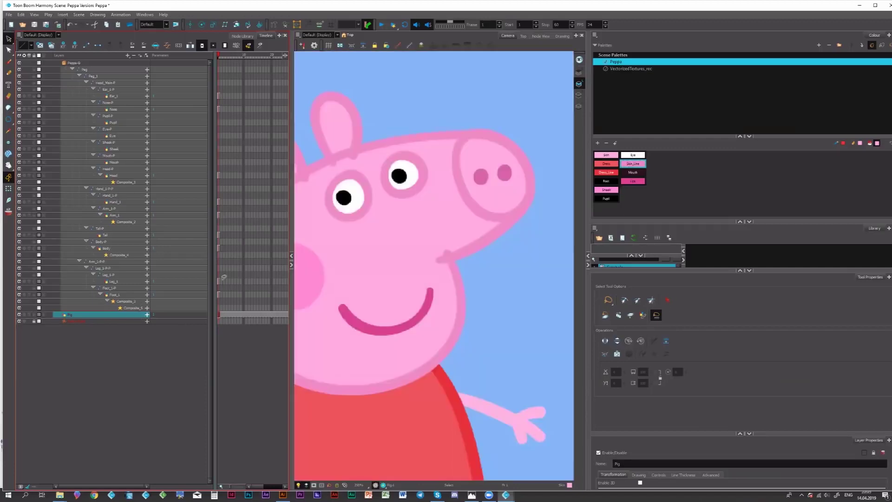
{"action": "left_click", "coordinate": [598, 143]}
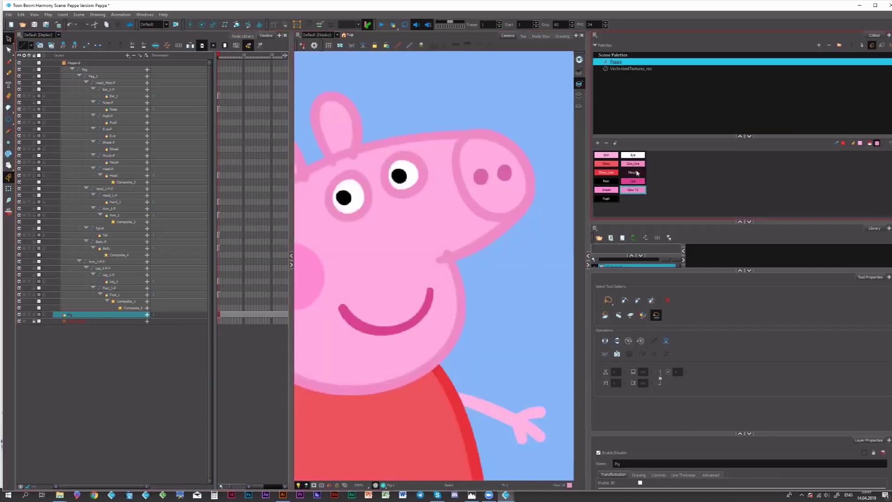
{"action": "double_click", "coordinate": [641, 195]}
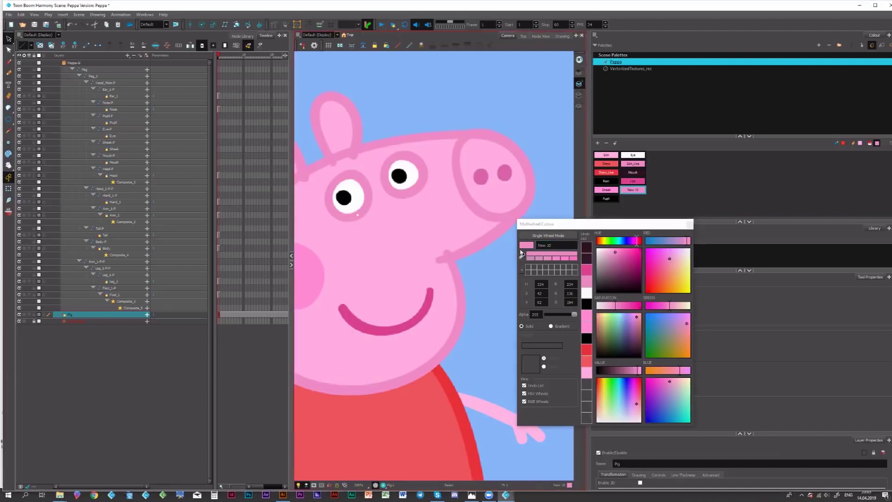
{"action": "left_click", "coordinate": [522, 255]}
{"action": "left_click", "coordinate": [505, 172]}
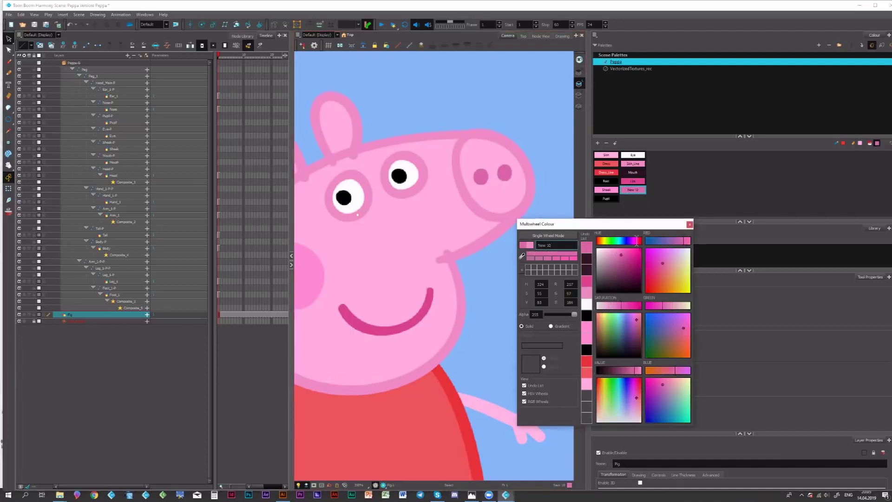
{"action": "left_click_drag", "start_coordinate": [553, 245], "coordinate": [534, 244]}
{"action": "type", "text": "Nose"}
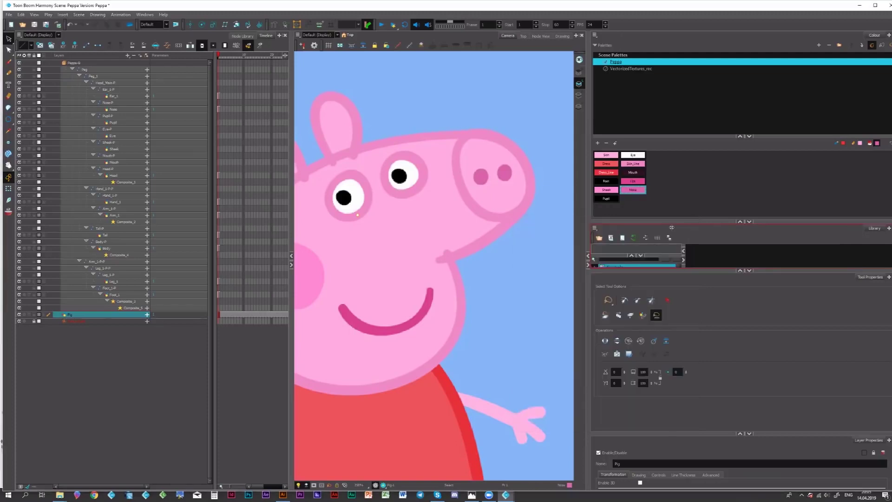
{"action": "left_click", "coordinate": [689, 225]}
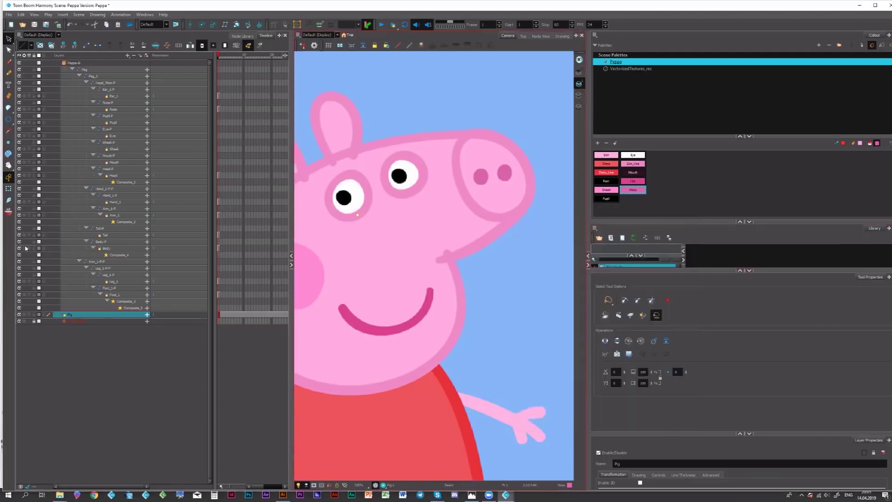
Step: Lock the Pig layer again and draw a filled nostril circle in the Nose colour on the Nose layer's first frame
{"action": "left_click", "coordinate": [34, 314]}
{"action": "left_click", "coordinate": [219, 110]}
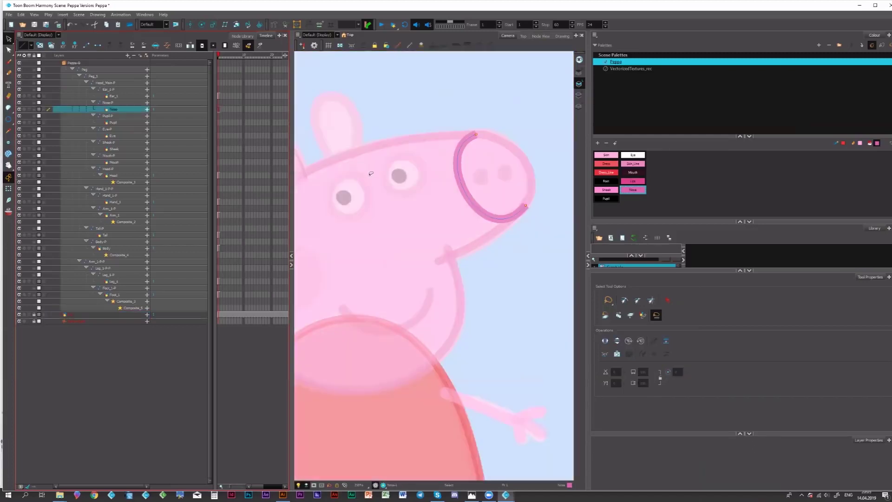
{"action": "key", "text": "alt+equal"}
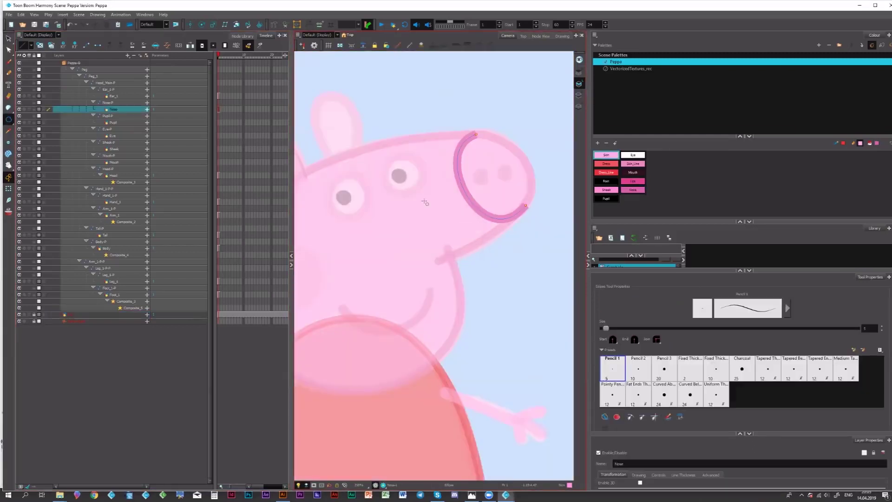
{"action": "left_click_drag", "start_coordinate": [478, 169], "coordinate": [492, 183]}
{"action": "left_click", "coordinate": [631, 190]}
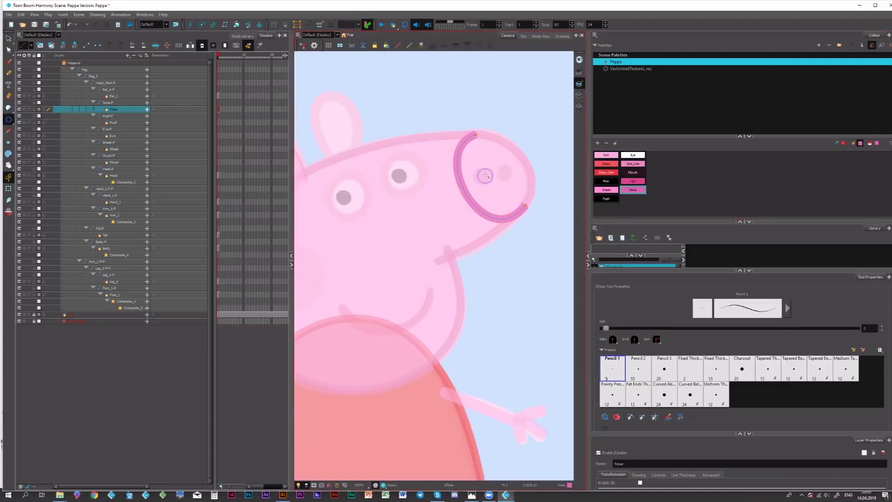
{"action": "left_click", "coordinate": [485, 176]}
{"action": "key", "text": "alt+s"}
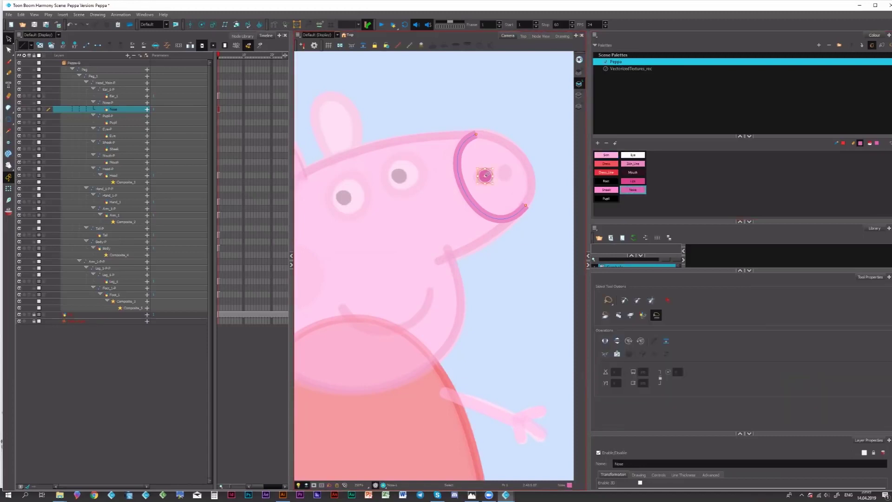
Step: Position the nostril circle over the reference nostril nearest the eyes and place a copy over the second nostril
{"action": "left_click", "coordinate": [485, 175]}
{"action": "mouse_move", "coordinate": [484, 174]}
{"action": "left_mouse_down"}
{"action": "mouse_move", "coordinate": [504, 166]}
{"action": "mouse_move", "coordinate": [484, 174]}
{"action": "mouse_move", "coordinate": [483, 186]}
{"action": "mouse_move", "coordinate": [495, 188]}
{"action": "mouse_move", "coordinate": [443, 205]}
{"action": "mouse_move", "coordinate": [446, 215]}
{"action": "mouse_move", "coordinate": [468, 206]}
{"action": "left_mouse_up"}
{"action": "left_click", "coordinate": [485, 182]}
{"action": "key", "text": "Delete"}
{"action": "left_click", "coordinate": [505, 167]}
{"action": "key", "text": "ctrl+z"}
{"action": "left_click", "coordinate": [479, 174]}
{"action": "left_click_drag", "start_coordinate": [481, 265], "coordinate": [518, 253]}
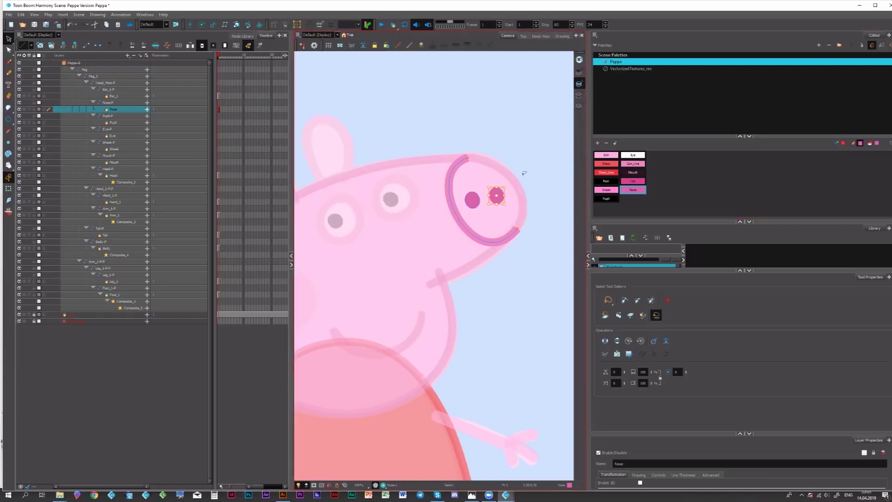
Step: Select the first frame of the Pupil layer and try an ellipse over the eye nearer the snout
{"action": "left_click", "coordinate": [220, 123]}
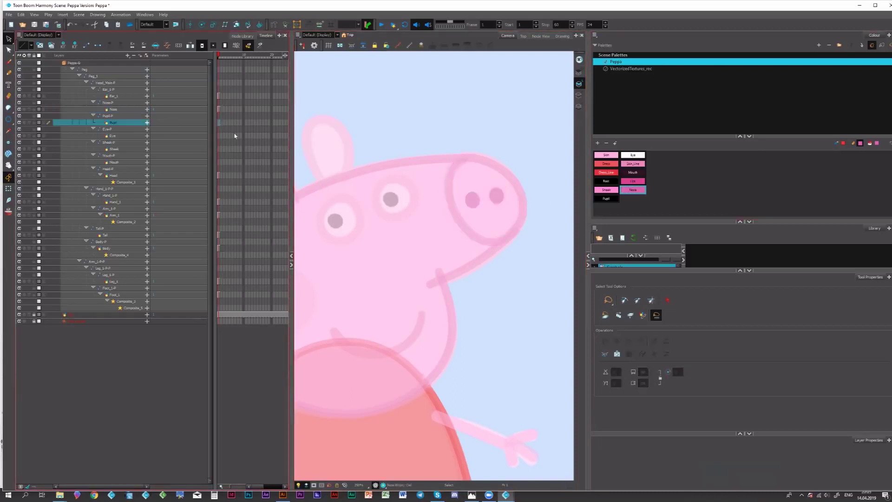
{"action": "mouse_move", "coordinate": [463, 211]}
{"action": "left_mouse_down"}
{"action": "mouse_move", "coordinate": [511, 207]}
{"action": "mouse_move", "coordinate": [512, 199]}
{"action": "left_mouse_up"}
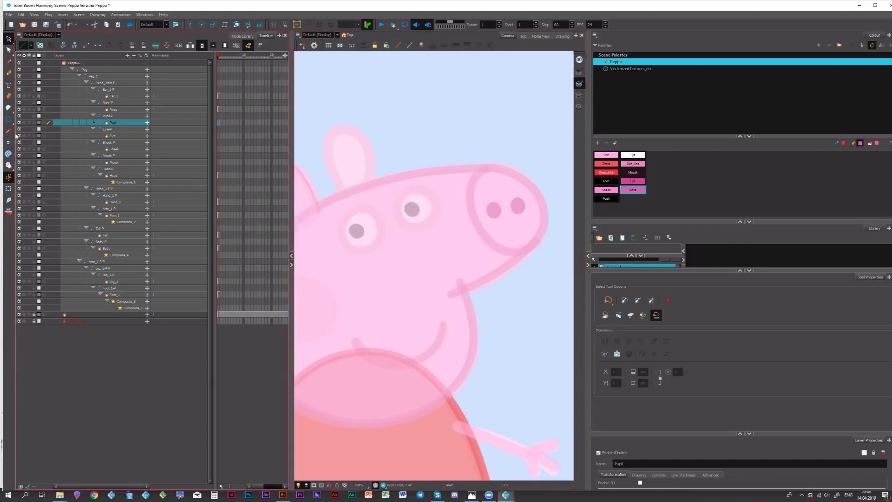
{"action": "left_click", "coordinate": [9, 120]}
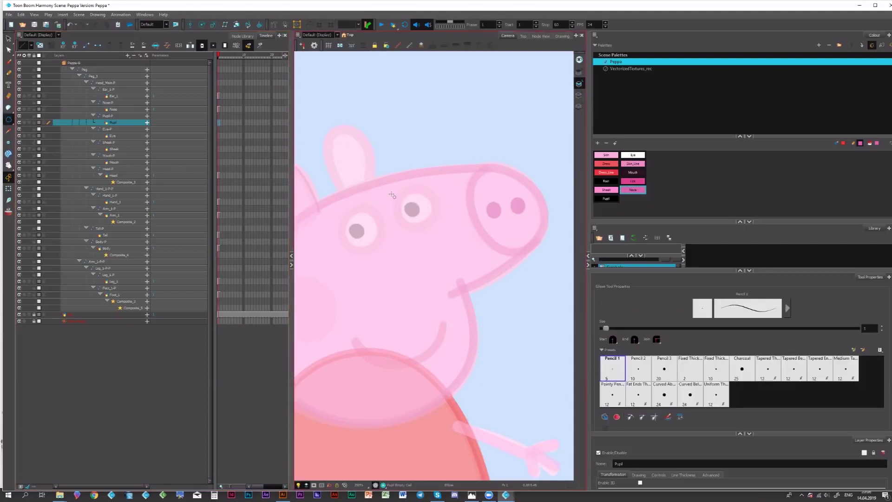
{"action": "left_click_drag", "start_coordinate": [397, 191], "coordinate": [439, 228]}
{"action": "key", "text": "ctrl+z"}
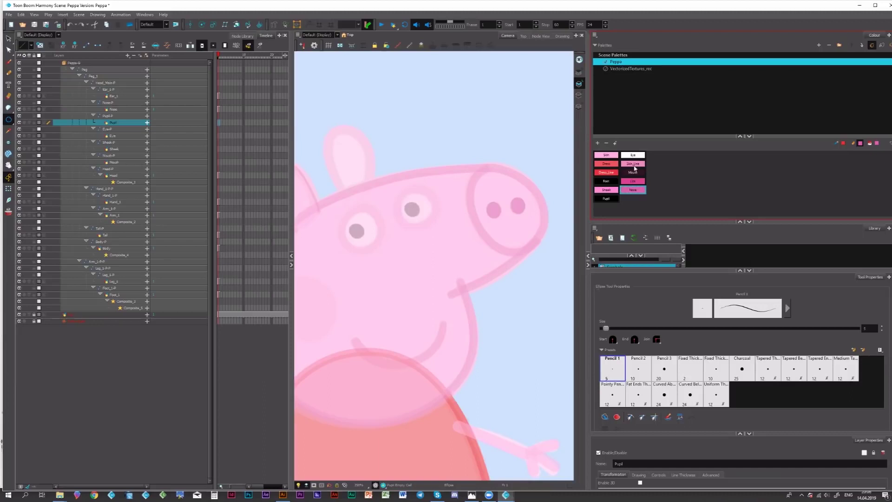
Step: Draw a circle over the eye farther from the snout on the Pupil layer, with a Skin_Line outline and Eye fill
{"action": "left_click", "coordinate": [634, 165]}
{"action": "left_click", "coordinate": [640, 156]}
{"action": "left_click", "coordinate": [633, 165]}
{"action": "left_click", "coordinate": [636, 155]}
{"action": "left_click_drag", "start_coordinate": [337, 207], "coordinate": [374, 243]}
{"action": "key", "text": "ctrl+z"}
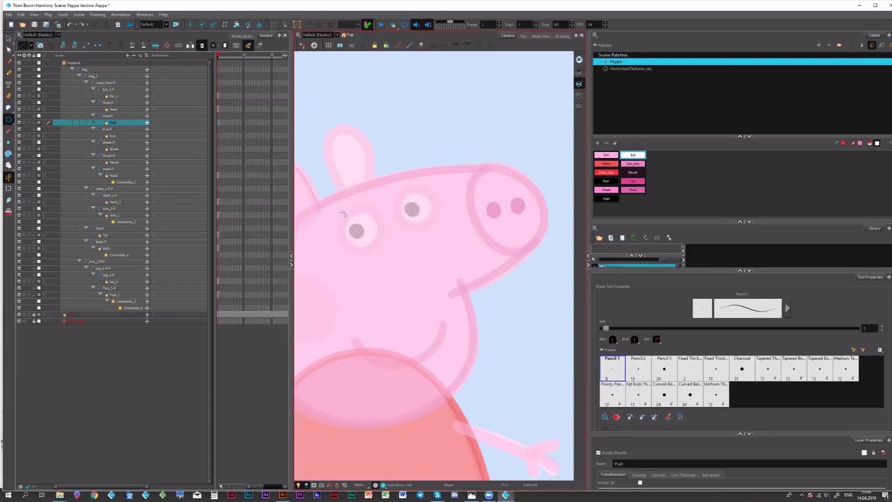
{"action": "left_click_drag", "start_coordinate": [340, 208], "coordinate": [381, 248]}
{"action": "left_click", "coordinate": [368, 230]}
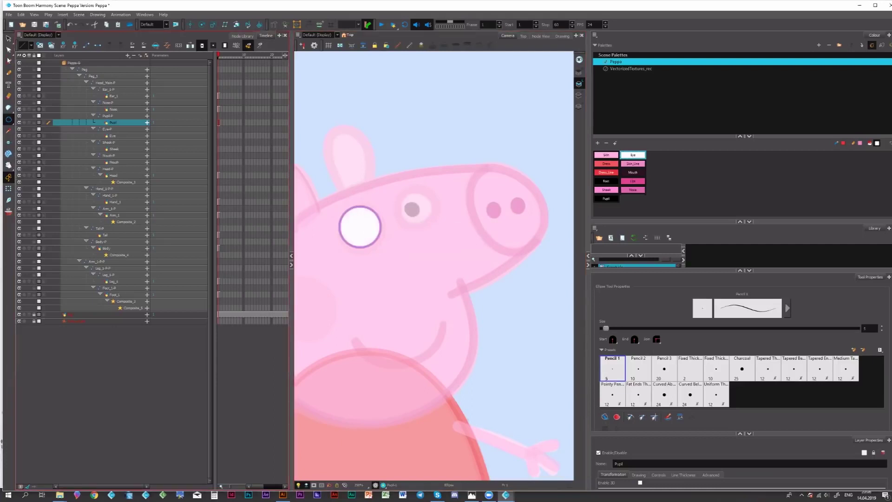
Step: Move the whole eye circle slightly down over the reference eye
{"action": "left_click", "coordinate": [8, 39]}
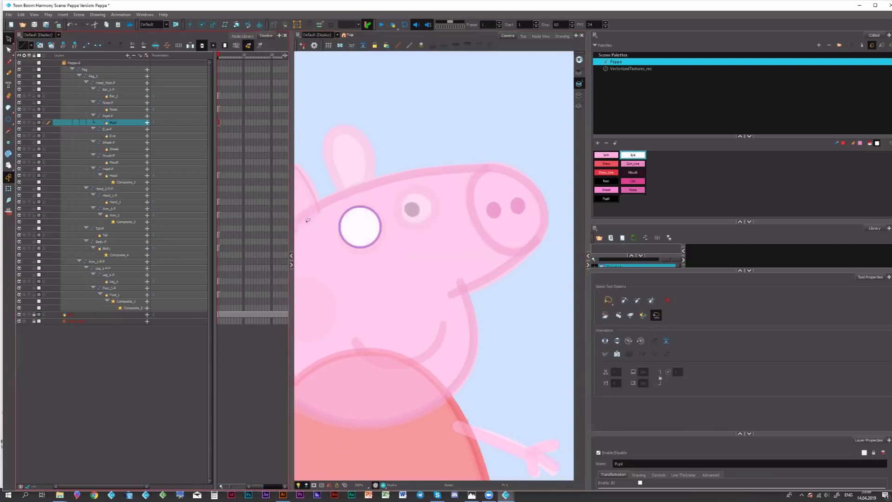
{"action": "left_click", "coordinate": [360, 219]}
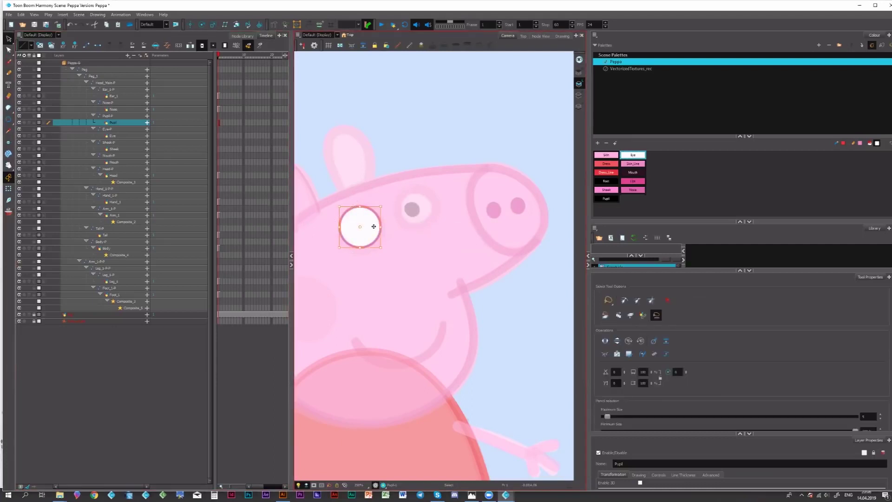
{"action": "left_click_drag", "start_coordinate": [374, 227], "coordinate": [375, 232]}
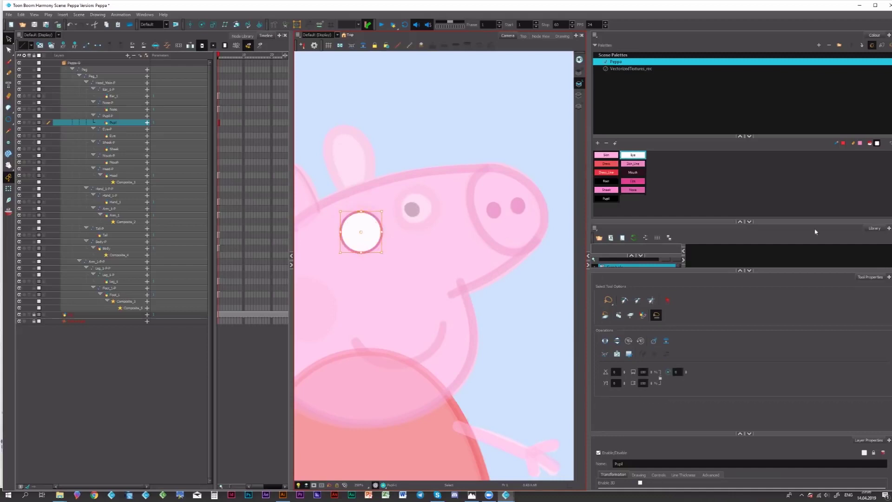
Step: Resize the palette and library areas so the selection tool's properties have more room
{"action": "left_click_drag", "start_coordinate": [810, 270], "coordinate": [811, 373]}
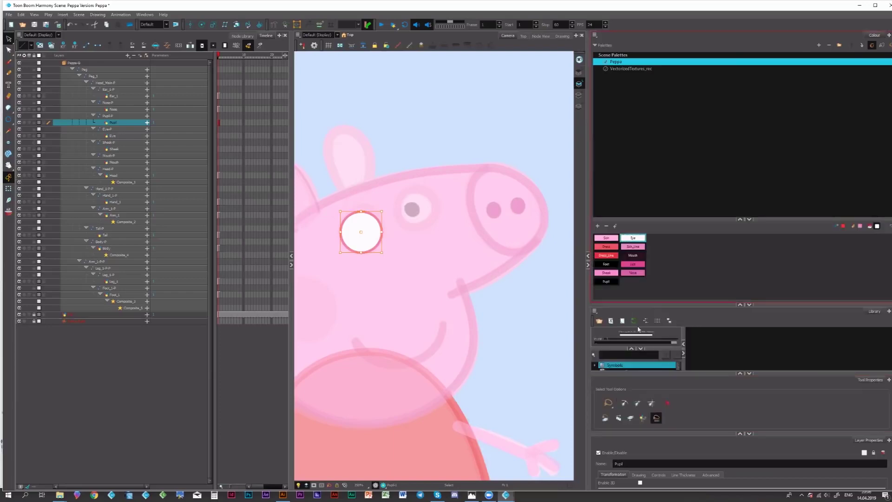
{"action": "left_click_drag", "start_coordinate": [689, 305], "coordinate": [689, 178]}
{"action": "left_click", "coordinate": [614, 316]}
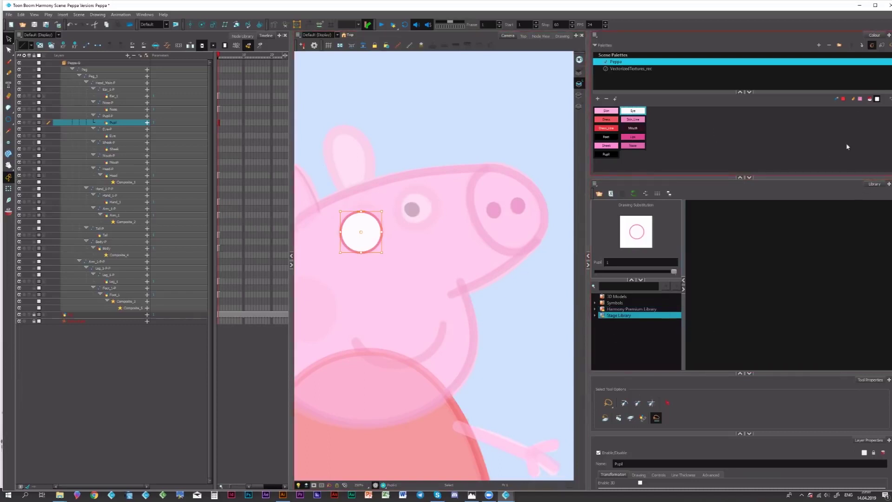
{"action": "left_click_drag", "start_coordinate": [816, 178], "coordinate": [816, 190]}
{"action": "left_click_drag", "start_coordinate": [791, 276], "coordinate": [791, 249]}
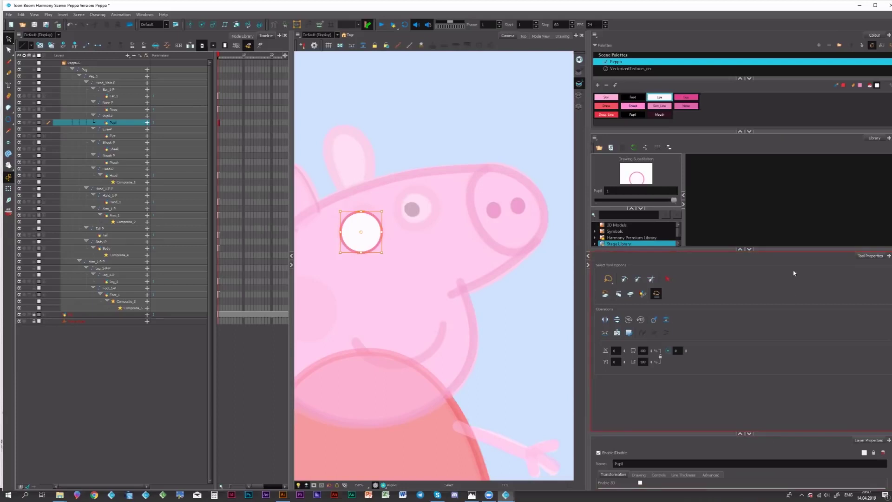
Step: Thicken the eye circle's outline by raising its maximum line size, and nudge the circle slightly up
{"action": "mouse_move", "coordinate": [410, 190]}
{"action": "left_mouse_down"}
{"action": "mouse_move", "coordinate": [375, 186]}
{"action": "mouse_move", "coordinate": [312, 254]}
{"action": "mouse_move", "coordinate": [392, 246]}
{"action": "left_mouse_up"}
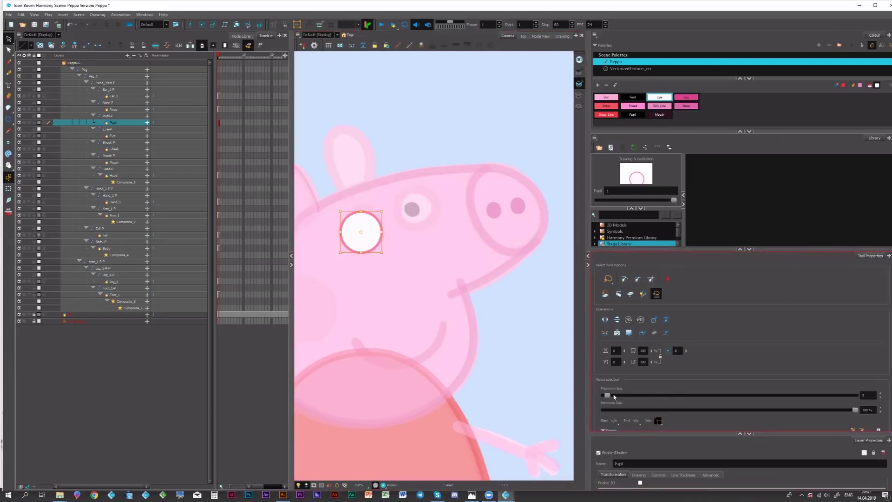
{"action": "left_click_drag", "start_coordinate": [609, 396], "coordinate": [612, 398]}
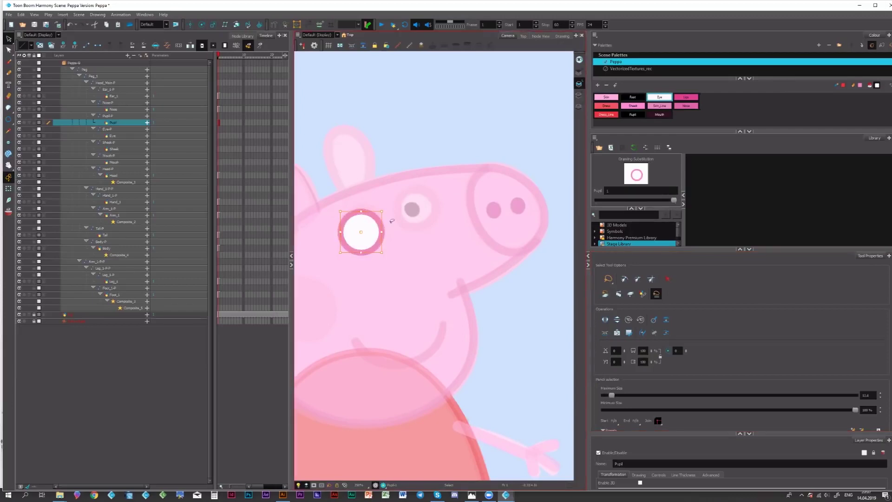
{"action": "left_click_drag", "start_coordinate": [371, 235], "coordinate": [371, 232]}
Step: Remove the white fill from inside the eye circle, leaving only its outline
{"action": "left_click", "coordinate": [405, 222]}
{"action": "left_click_drag", "start_coordinate": [413, 212], "coordinate": [465, 240]}
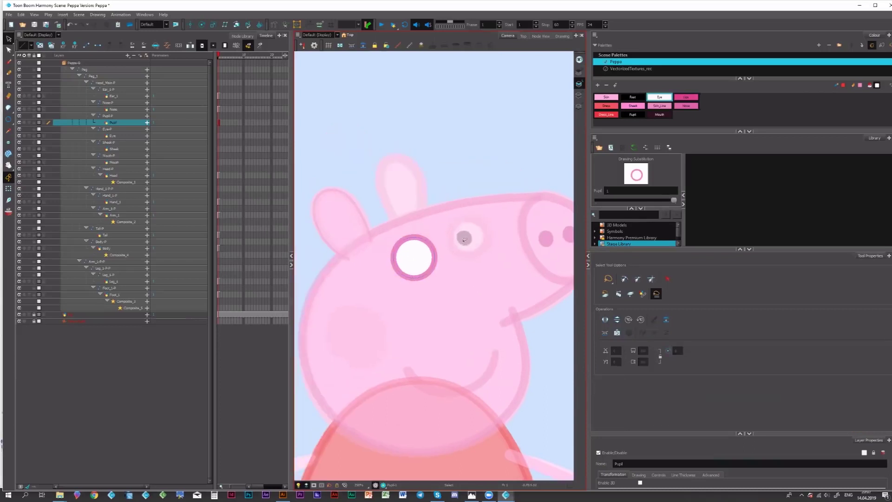
{"action": "left_click", "coordinate": [421, 257]}
{"action": "key", "text": "Escape"}
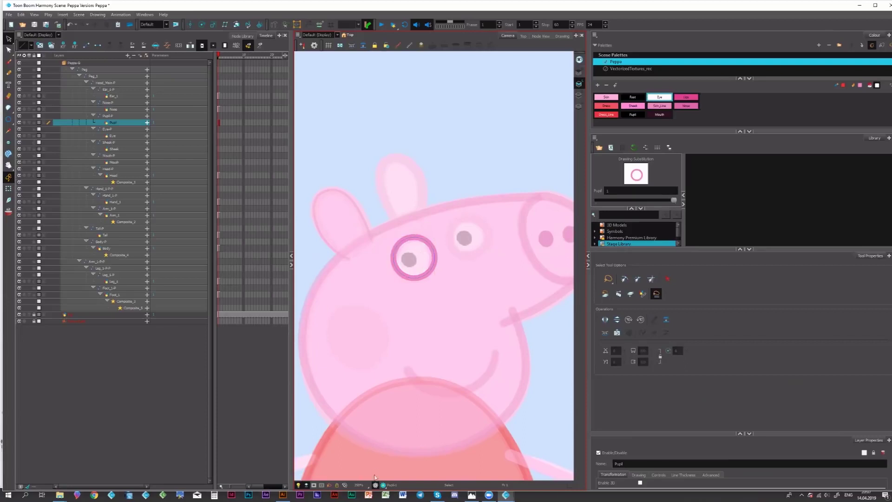
Step: Check the eye's white fill on the Pupil drawing's colour art and its outline on the line art, and save the scene
{"action": "left_click", "coordinate": [579, 95]}
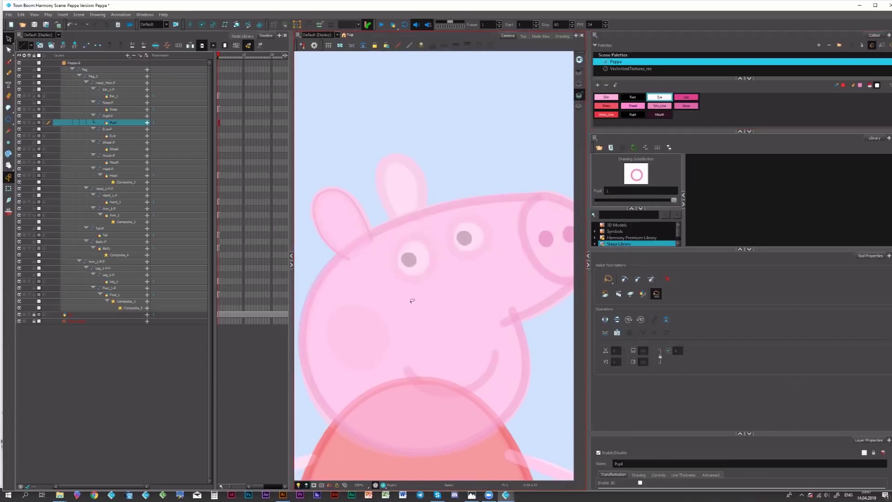
{"action": "left_click", "coordinate": [431, 267]}
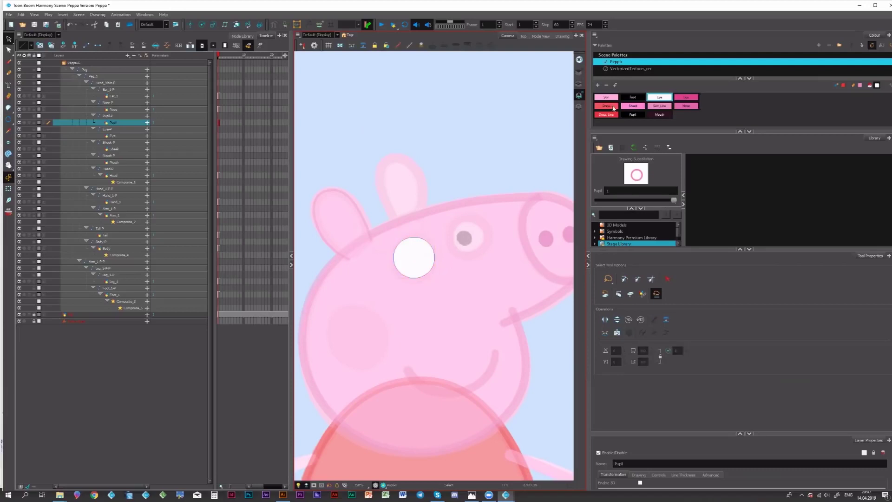
{"action": "left_click", "coordinate": [579, 83]}
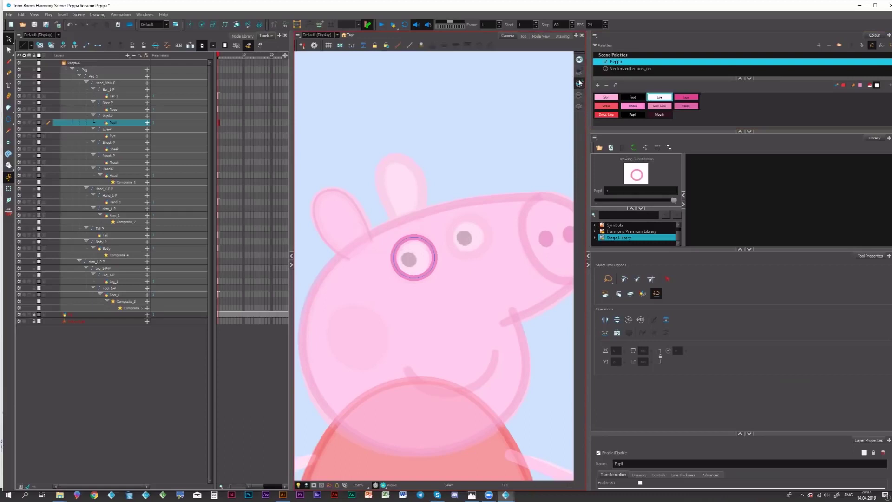
{"action": "left_click", "coordinate": [398, 251]}
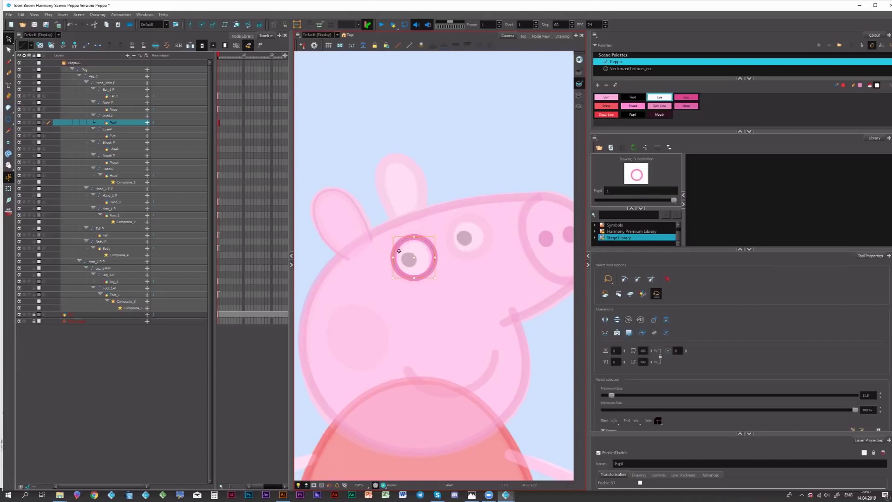
{"action": "key", "text": "ctrl+s"}
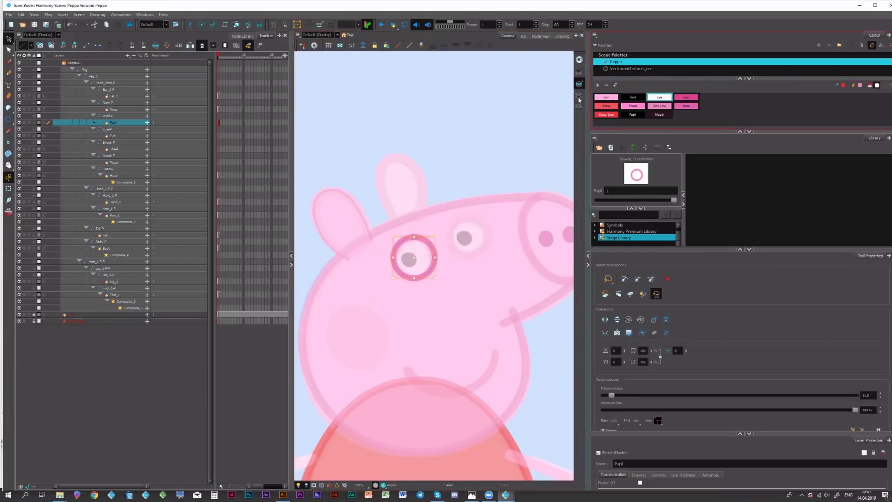
Step: Compare the Pupil drawing's colour art and line art, examining which one holds the white circle and which the outline
{"action": "key", "text": "Delete"}
{"action": "left_click", "coordinate": [437, 247]}
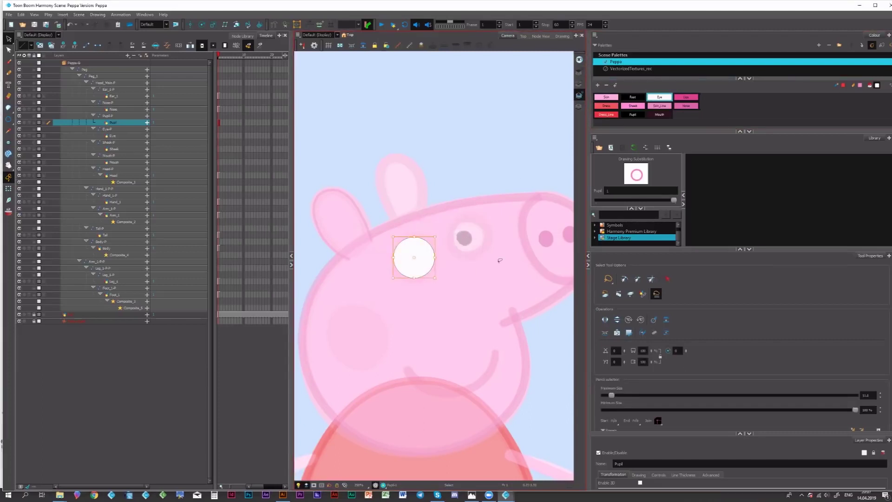
{"action": "left_click", "coordinate": [455, 253]}
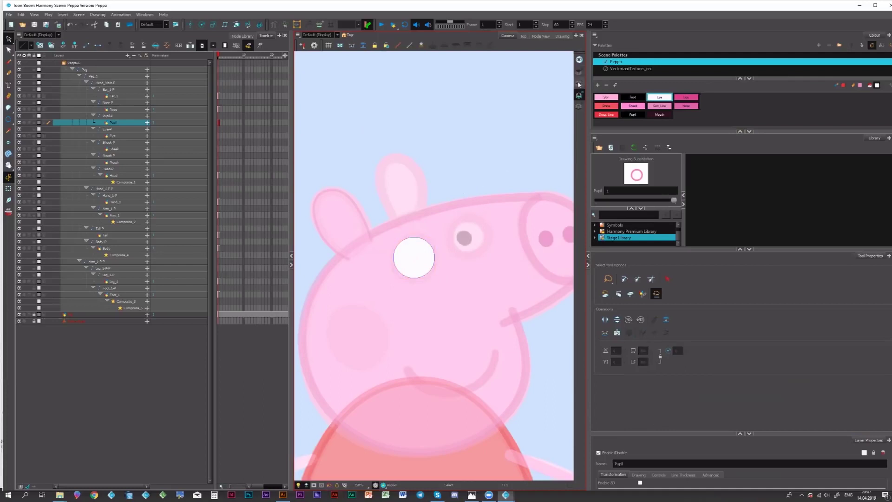
{"action": "key", "text": "ctrl+z"}
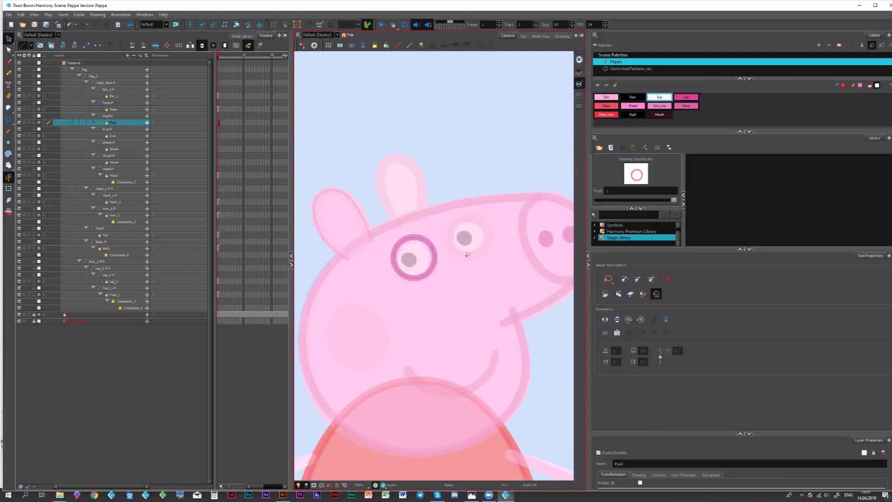
{"action": "key", "text": "ctrl+y"}
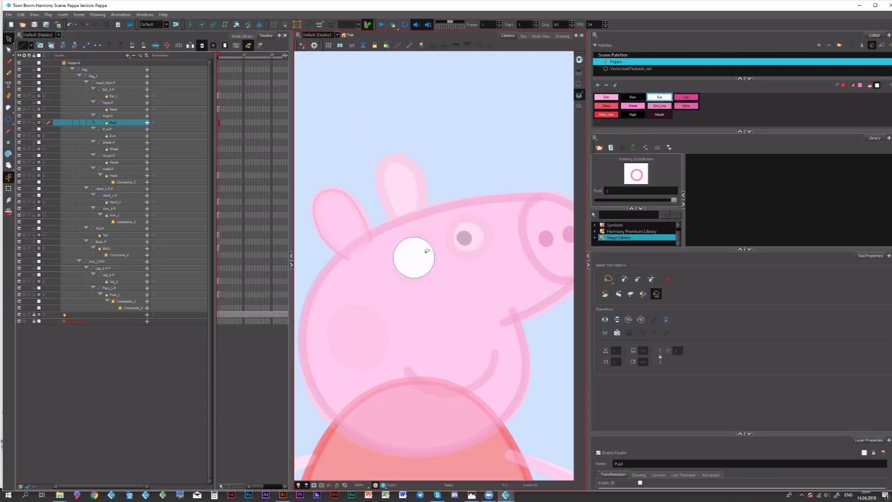
{"action": "left_click", "coordinate": [427, 251]}
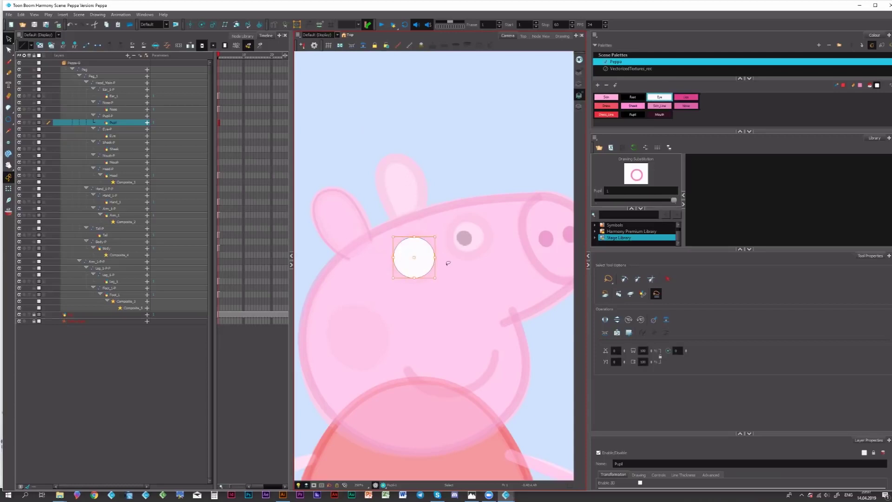
Step: Move the white circle fill from the Pupil drawing's colour art into the first frame of the Eye layer
{"action": "left_click", "coordinate": [122, 109]}
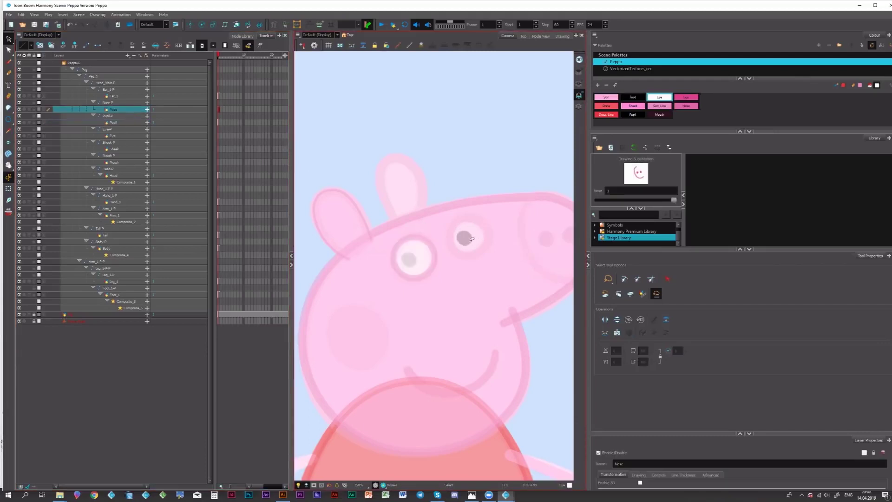
{"action": "left_click", "coordinate": [219, 123]}
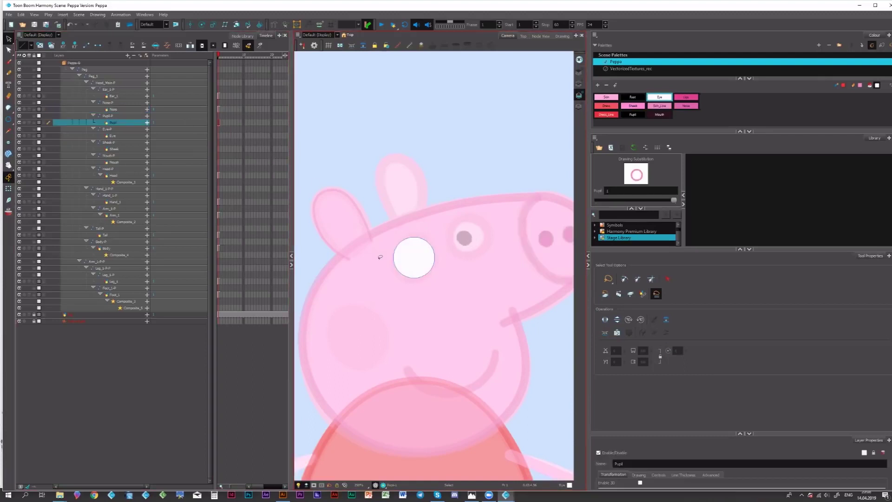
{"action": "left_click_drag", "start_coordinate": [380, 257], "coordinate": [420, 243]}
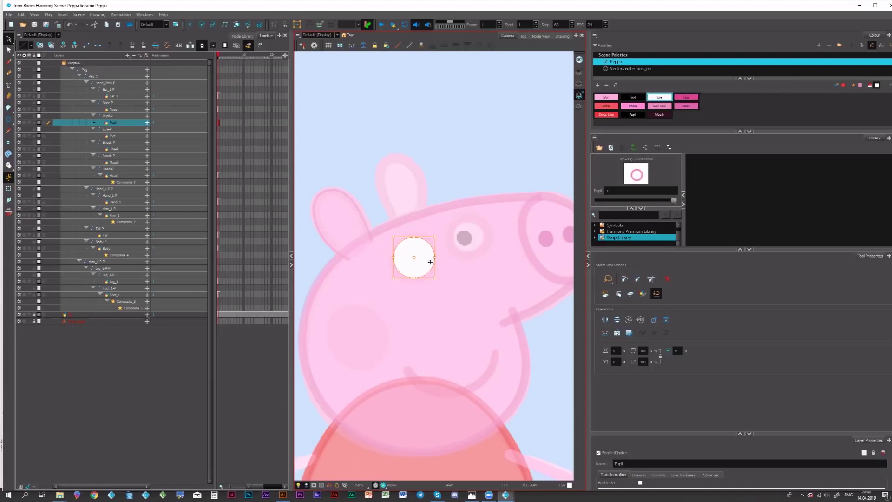
{"action": "key", "text": "ctrl+x"}
{"action": "left_click", "coordinate": [218, 137]}
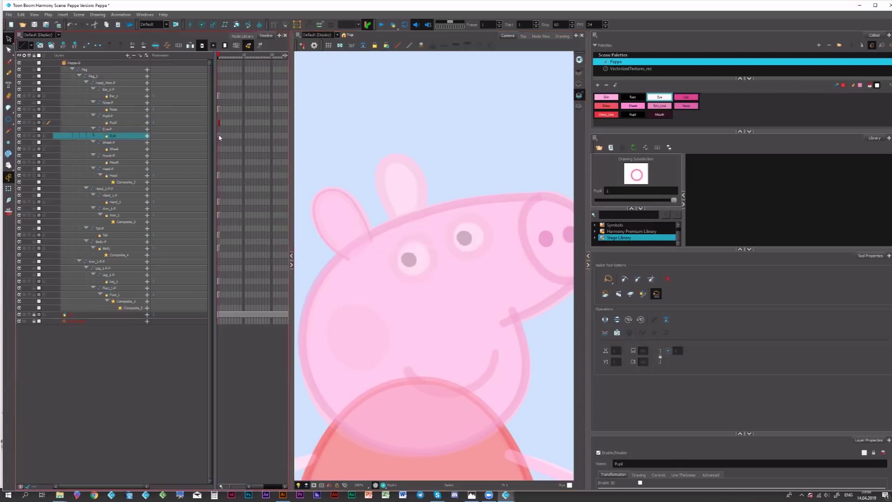
{"action": "key", "text": "ctrl+a"}
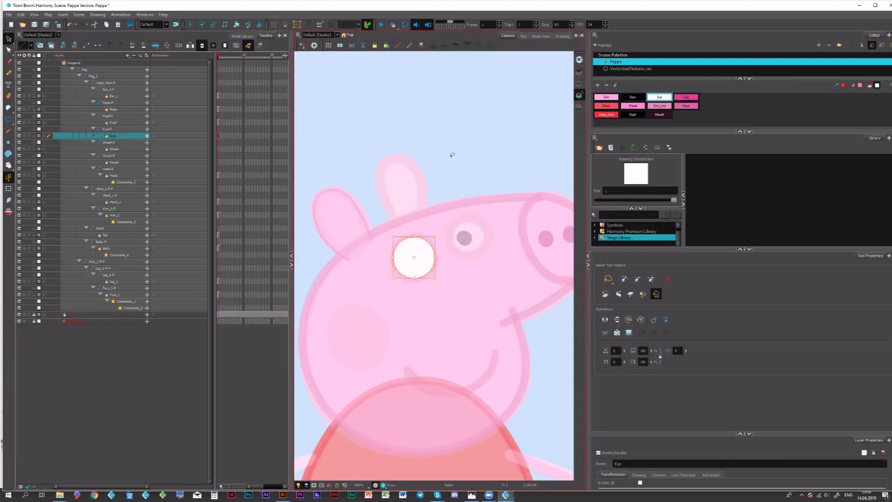
Step: Move the pink outline circle from the Pupil drawing to the Eye layer's line art
{"action": "left_click", "coordinate": [162, 125]}
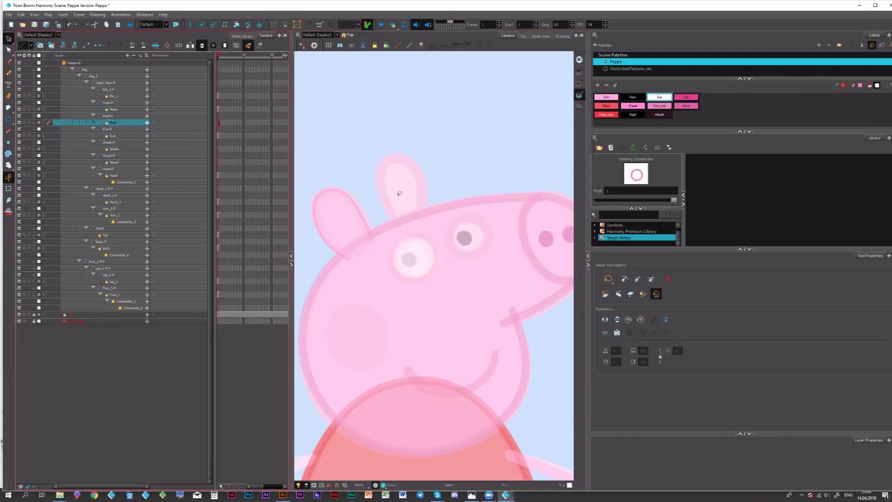
{"action": "left_click", "coordinate": [401, 256]}
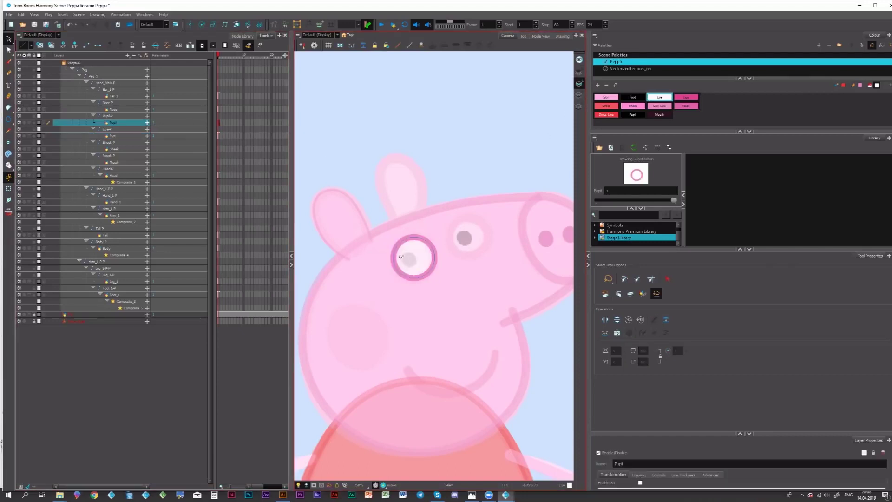
{"action": "key", "text": "ctrl+x"}
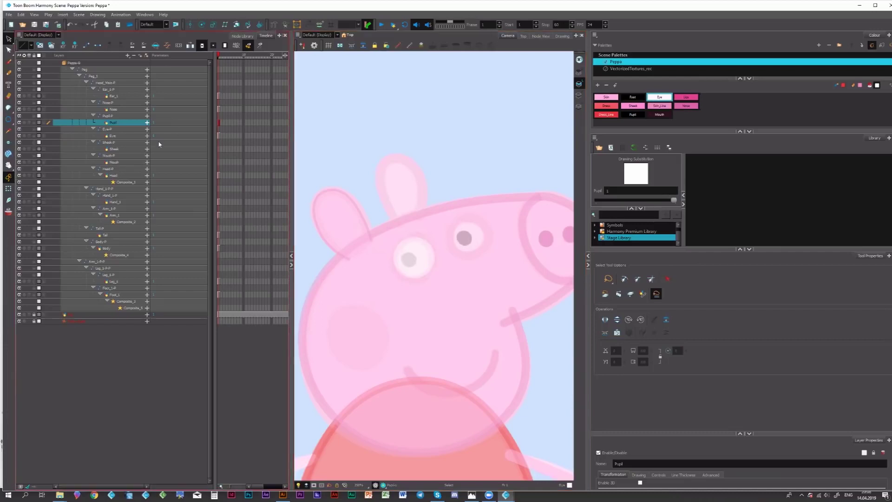
{"action": "left_click", "coordinate": [220, 136]}
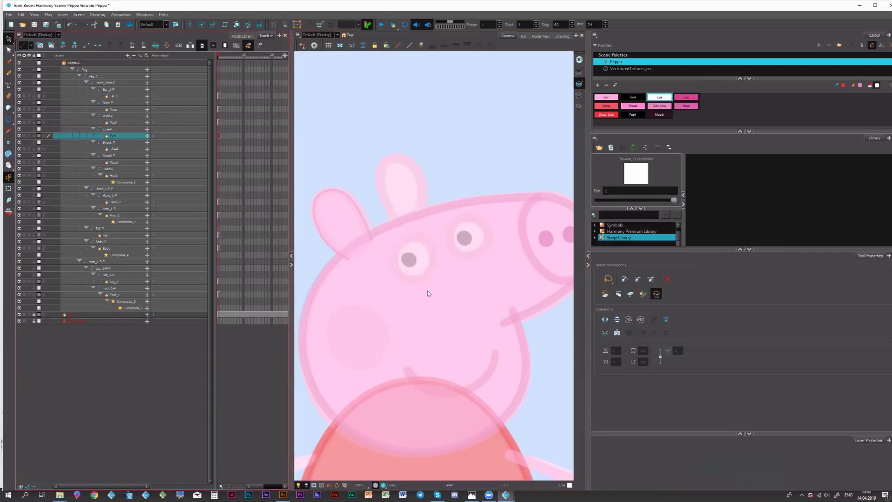
{"action": "left_click", "coordinate": [435, 256]}
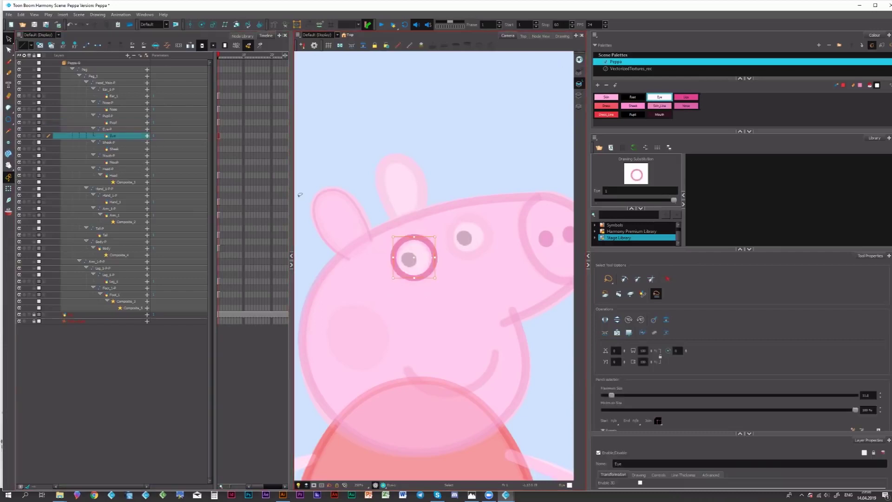
Step: Paste a copy of the outline circle into the Pupil drawing's line art and recolour it with the Pupil swatch
{"action": "left_click", "coordinate": [220, 122]}
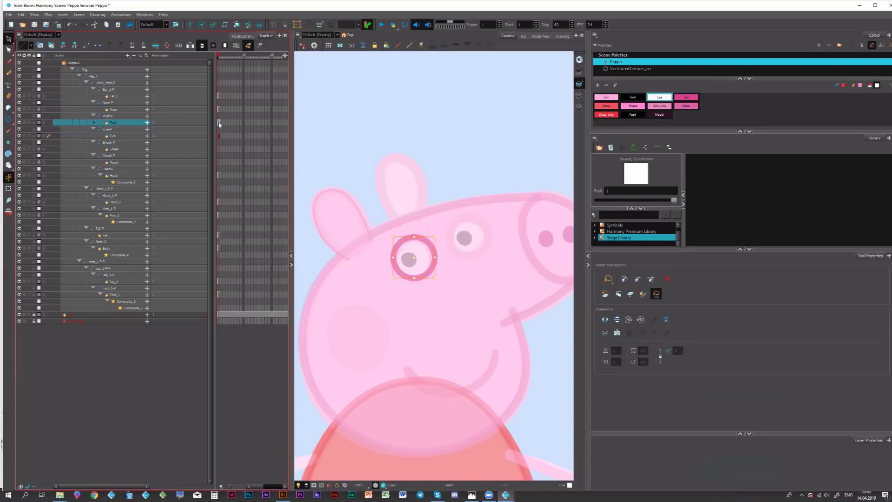
{"action": "left_click", "coordinate": [434, 255]}
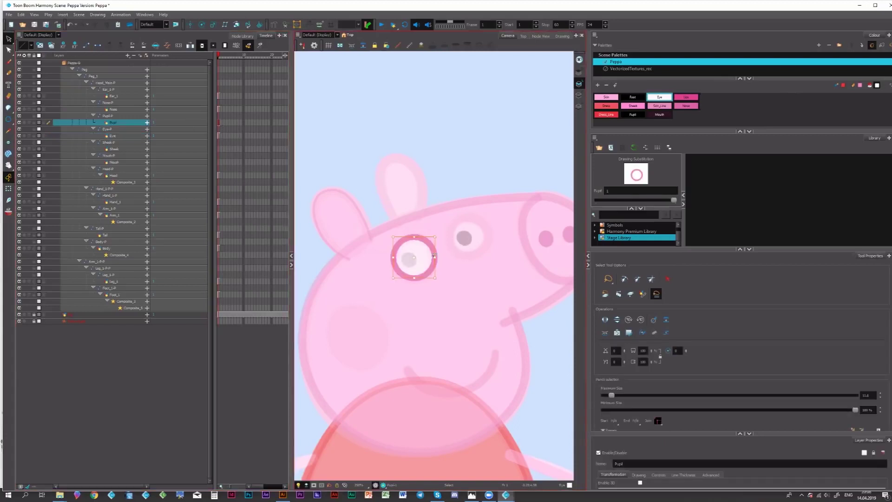
{"action": "left_click", "coordinate": [632, 114]}
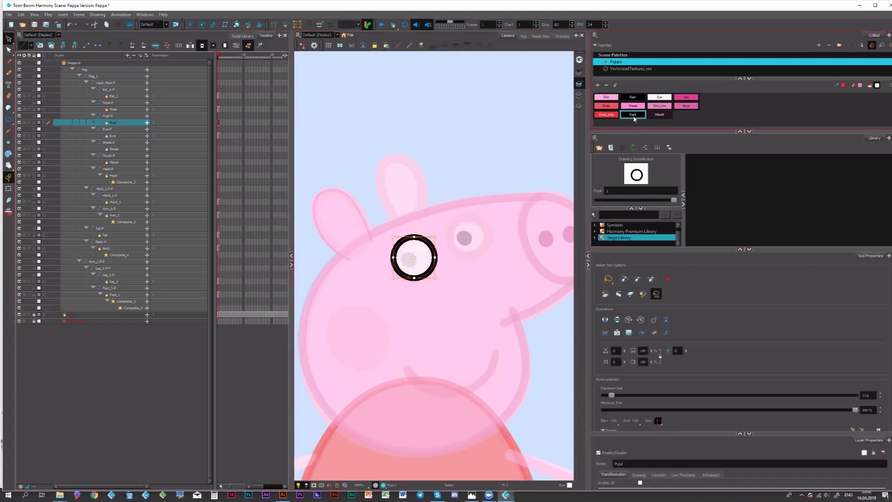
Step: Fill the inside of the Pupil drawing's circle with the Pupil colour and select the whole circle
{"action": "left_click", "coordinate": [411, 251]}
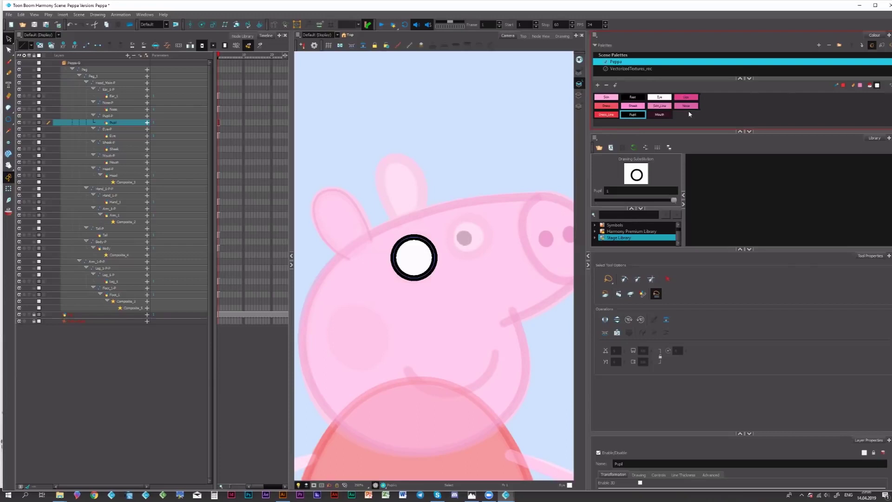
{"action": "left_click", "coordinate": [638, 117]}
{"action": "key", "text": "alt+i"}
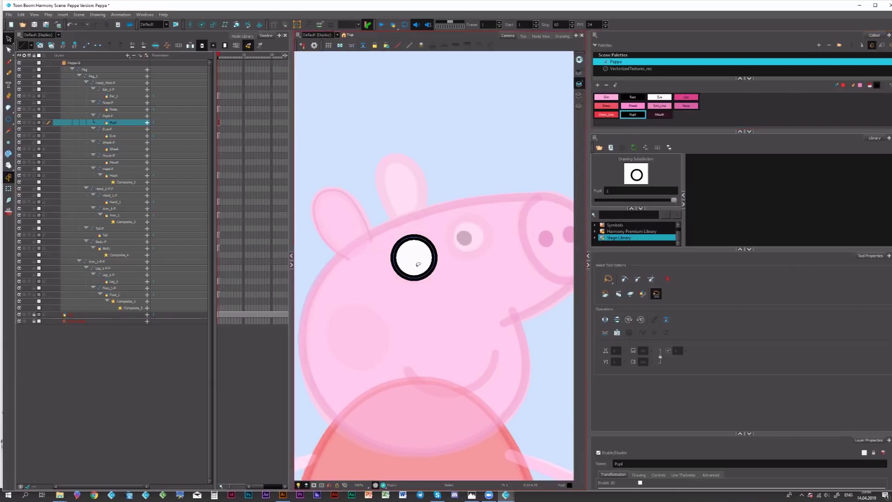
{"action": "left_click", "coordinate": [416, 264]}
{"action": "key", "text": "alt+s"}
{"action": "left_click", "coordinate": [414, 256]}
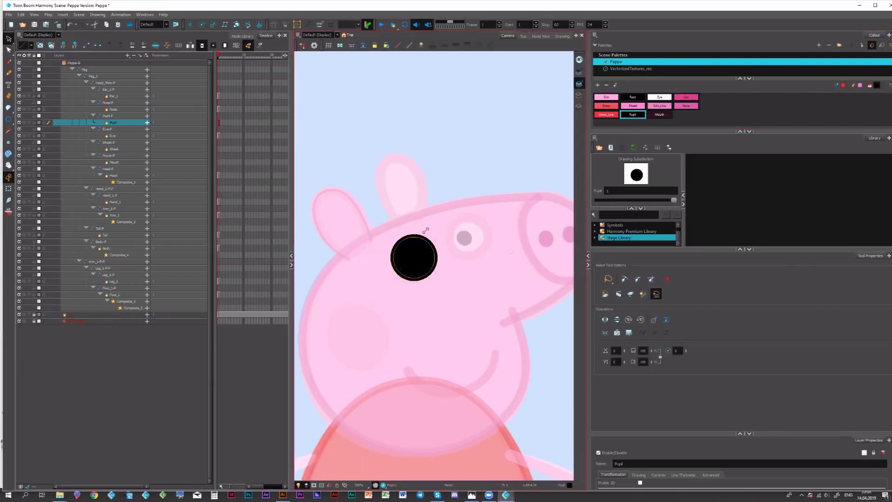
Step: Scale the black circle down to pupil size and place it over the reference pupil inside the first eye
{"action": "left_click_drag", "start_coordinate": [414, 256], "coordinate": [493, 237]}
{"action": "left_click", "coordinate": [496, 234]}
{"action": "left_click", "coordinate": [482, 267]}
{"action": "key", "text": "ctrl+z"}
{"action": "left_click_drag", "start_coordinate": [502, 270], "coordinate": [466, 234]}
{"action": "left_click_drag", "start_coordinate": [420, 262], "coordinate": [420, 262]}
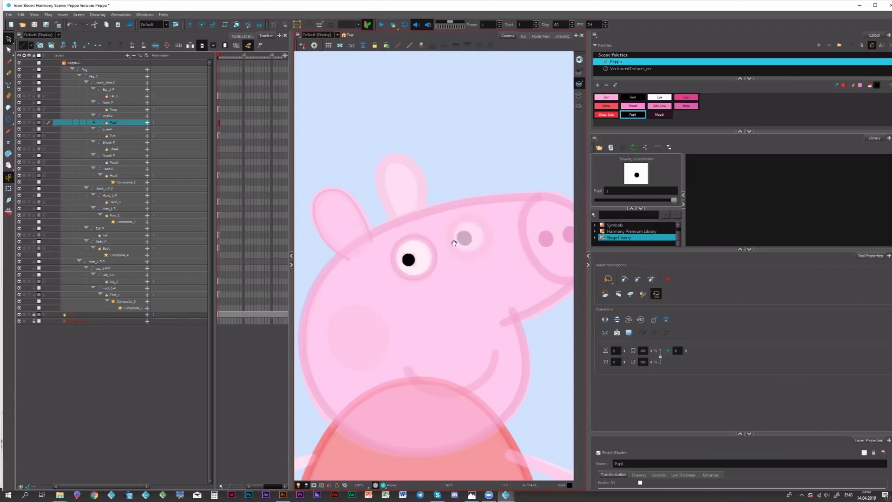
Step: Widen the timeline's layer list slightly, save the scene, and select the cheek layer's empty first frame for drawing
{"action": "left_click_drag", "start_coordinate": [451, 307], "coordinate": [442, 249]}
{"action": "left_click_drag", "start_coordinate": [419, 289], "coordinate": [420, 276]}
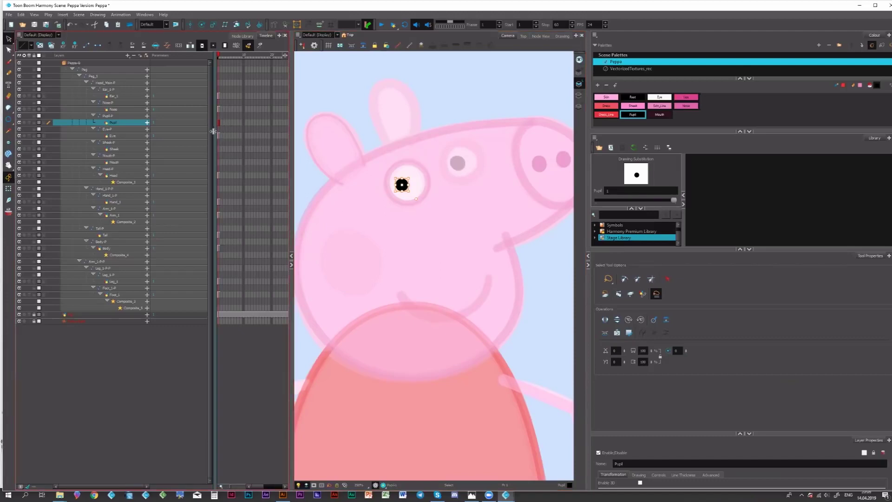
{"action": "left_click_drag", "start_coordinate": [213, 132], "coordinate": [222, 134]}
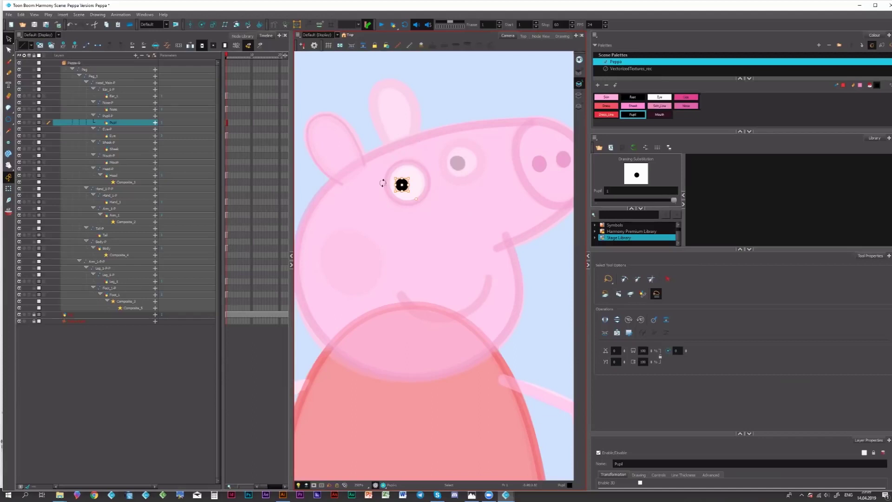
{"action": "left_click_drag", "start_coordinate": [378, 305], "coordinate": [433, 291]}
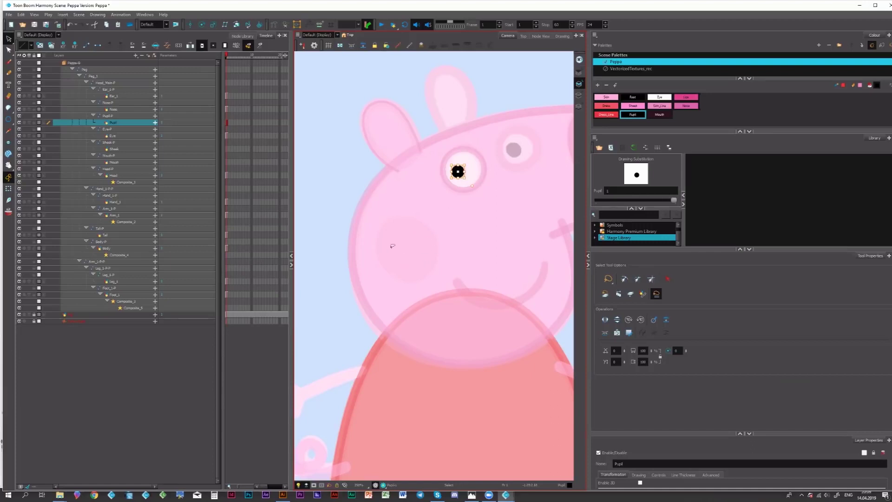
{"action": "left_click", "coordinate": [225, 150]}
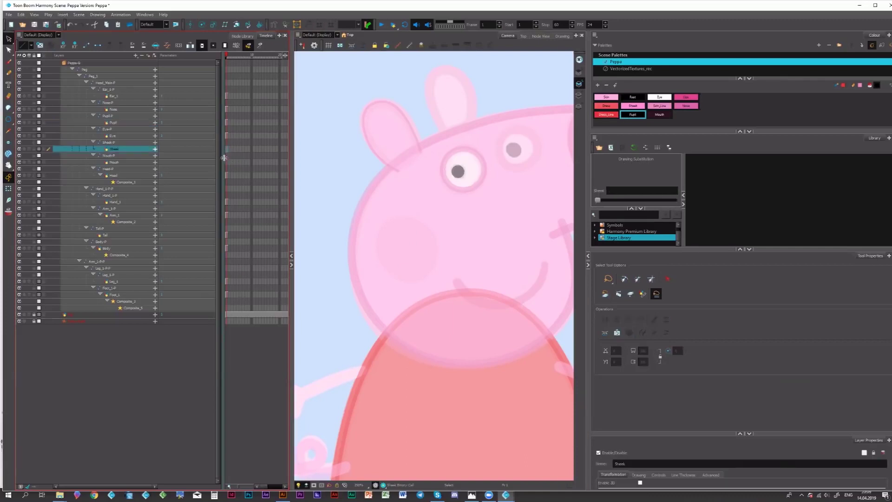
{"action": "key", "text": "Down"}
{"action": "key", "text": "Down"}
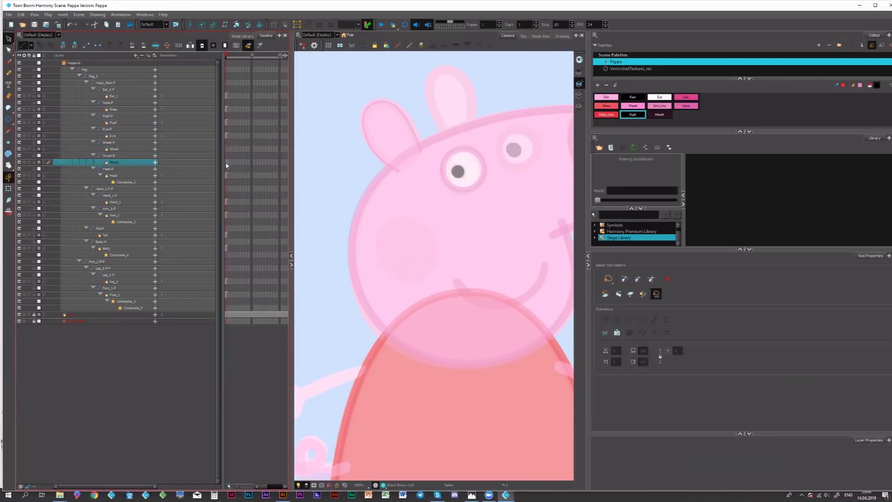
{"action": "left_click_drag", "start_coordinate": [310, 175], "coordinate": [263, 160]}
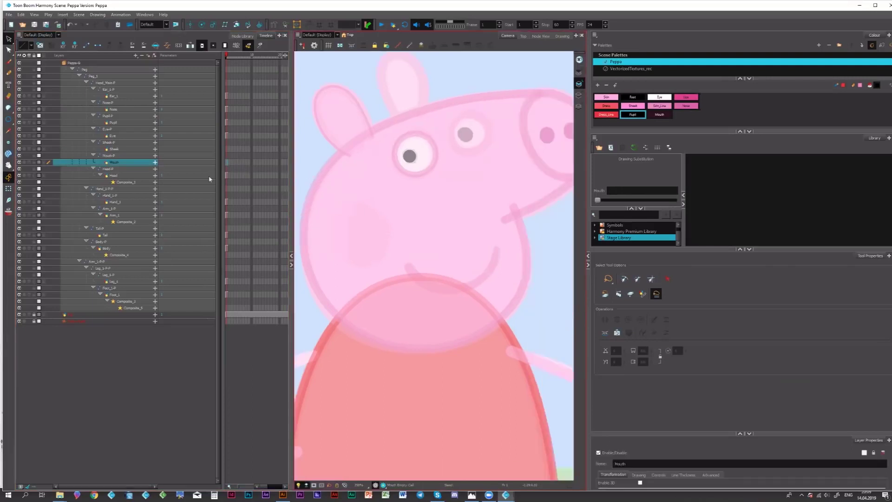
{"action": "left_click", "coordinate": [228, 175]}
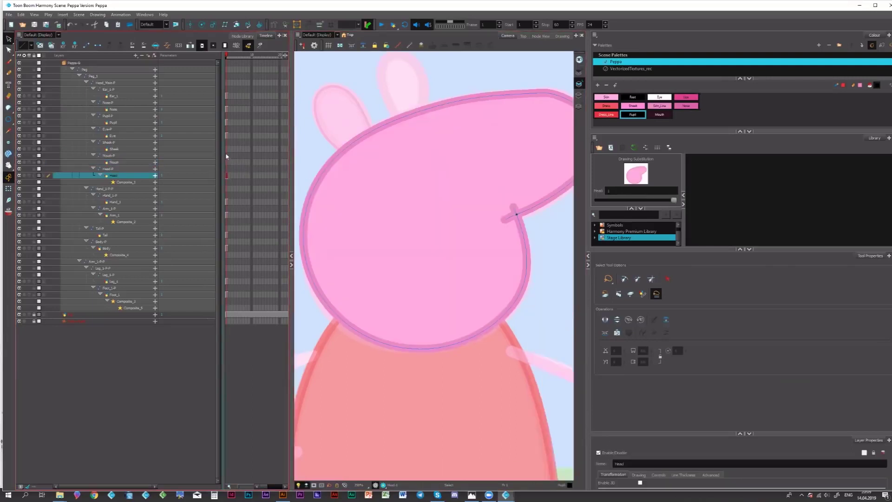
{"action": "left_click", "coordinate": [228, 149]}
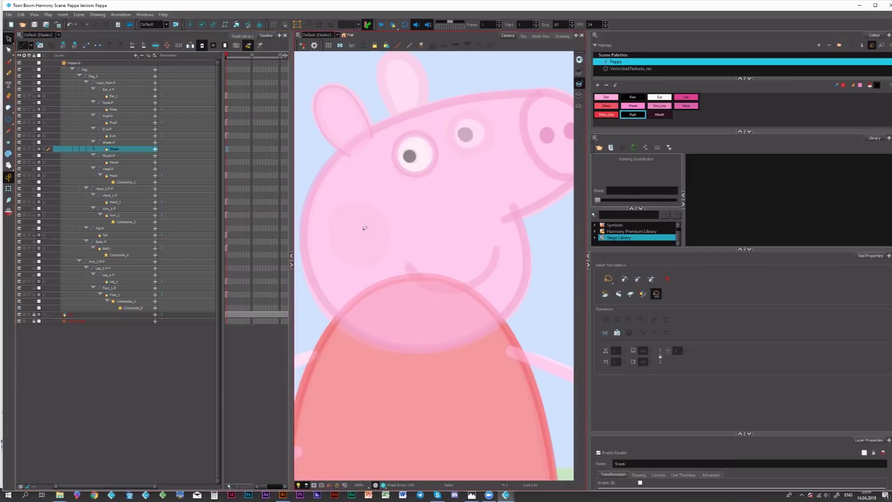
Step: Paste the pupil circle into the cheek drawing, enlarge it into a tilted oval over the reference cheek, and recolour it with the cheek swatch
{"action": "left_click", "coordinate": [409, 156]}
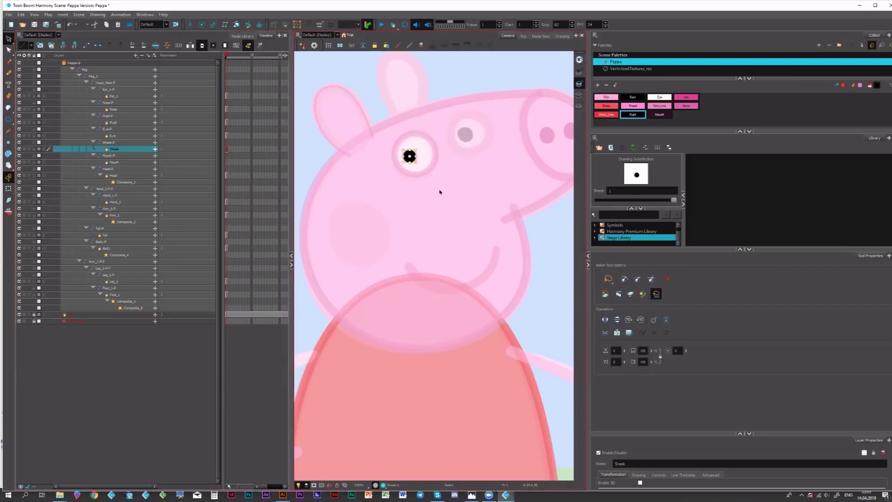
{"action": "left_click_drag", "start_coordinate": [416, 162], "coordinate": [363, 198]}
{"action": "left_click", "coordinate": [671, 107]}
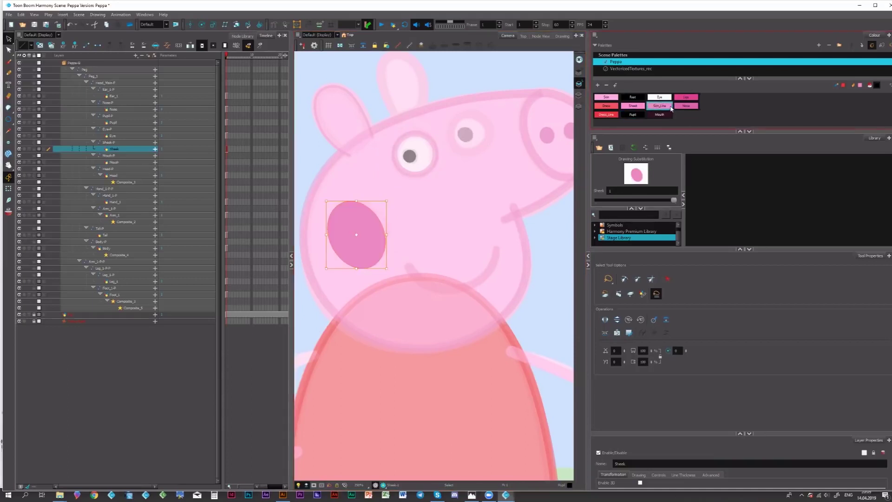
{"action": "left_click", "coordinate": [633, 106]}
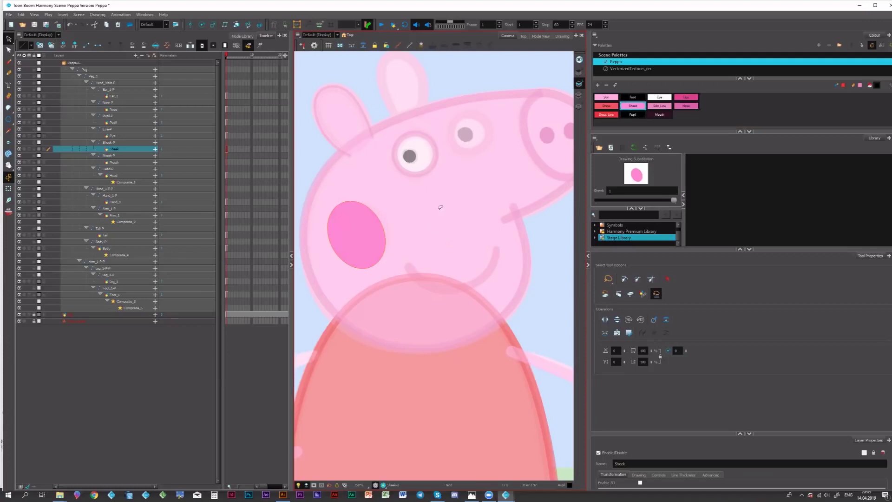
Step: Draw the smile line over the reference on the Mouth layer's first frame with the Pencil tool and colour it with the Mouth swatch
{"action": "left_click", "coordinate": [228, 163]}
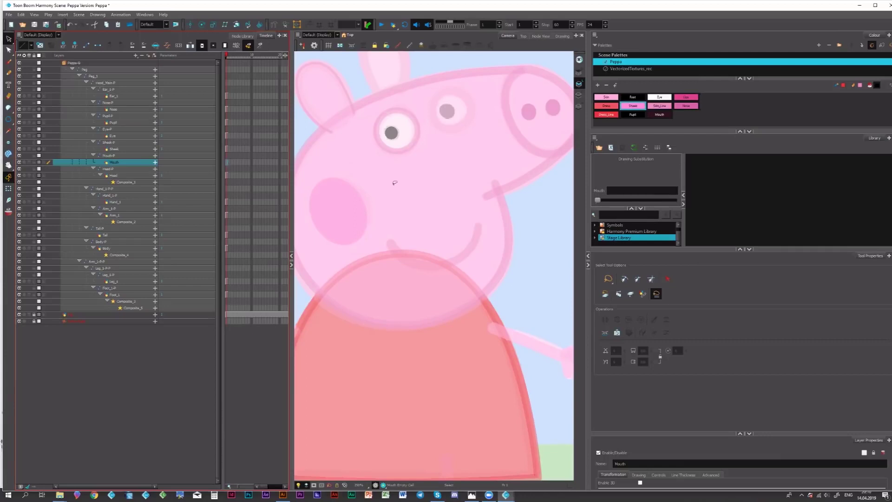
{"action": "left_click", "coordinate": [662, 115]}
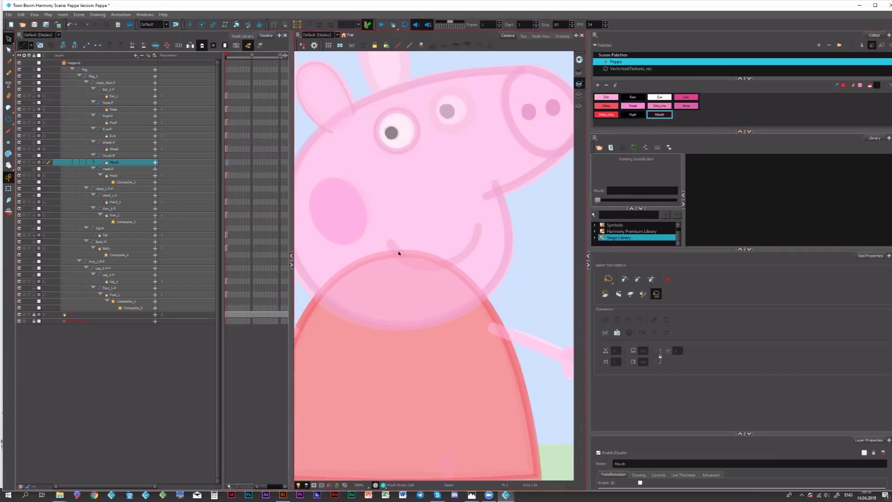
{"action": "key", "text": "alt+t"}
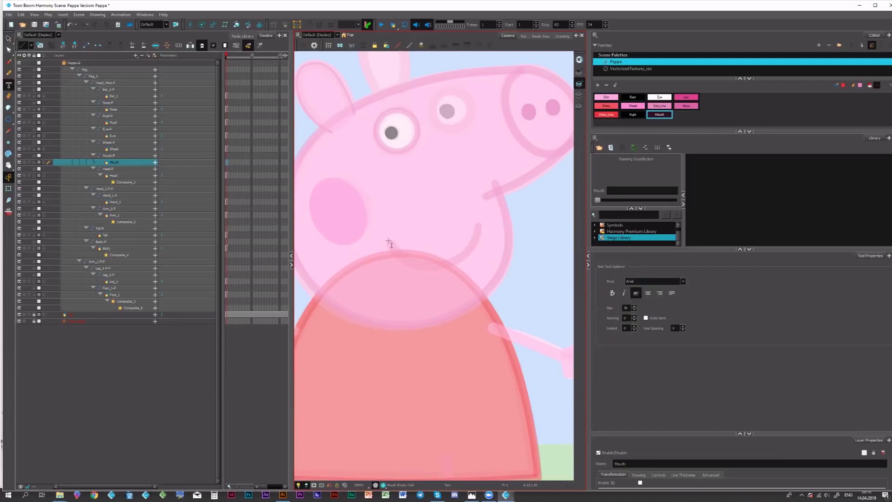
{"action": "key", "text": "alt+/"}
{"action": "mouse_move", "coordinate": [390, 240]}
{"action": "left_mouse_down"}
{"action": "mouse_move", "coordinate": [402, 254]}
{"action": "mouse_move", "coordinate": [474, 255]}
{"action": "mouse_move", "coordinate": [490, 227]}
{"action": "left_mouse_up"}
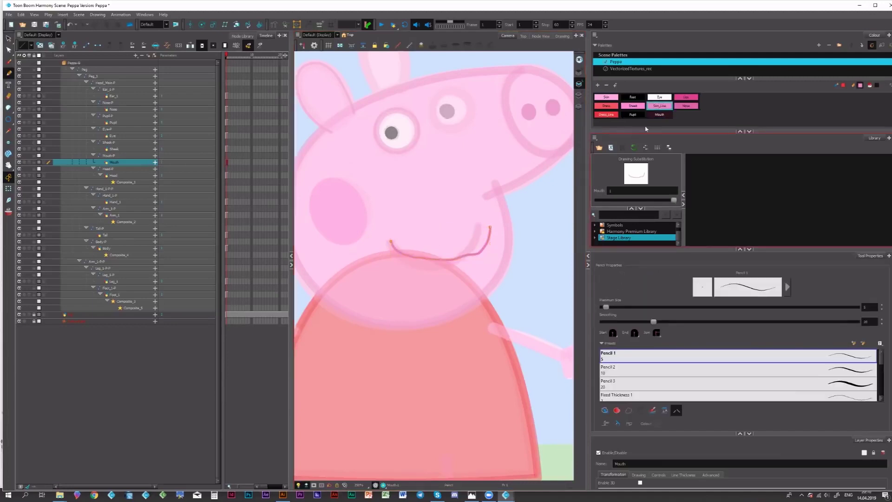
{"action": "left_click", "coordinate": [665, 115]}
{"action": "key", "text": "alt+s"}
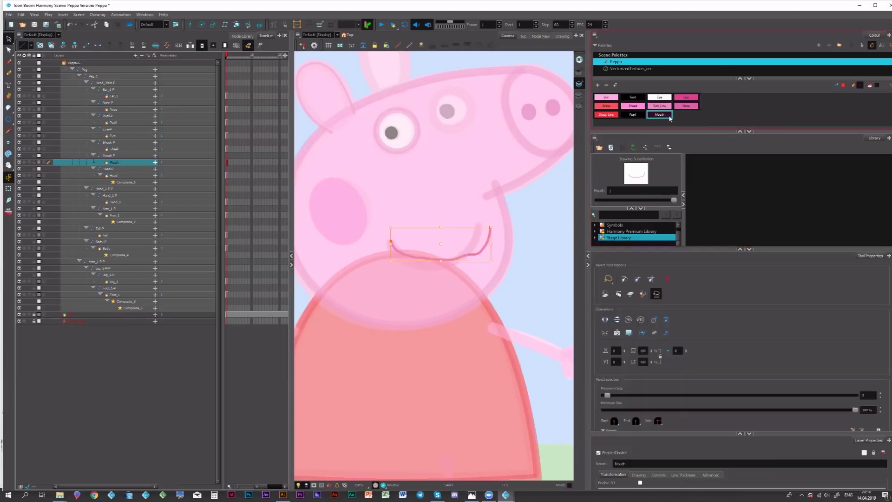
{"action": "left_click", "coordinate": [667, 116]}
Step: Delete the surplus contour points of the mouth line and reshape it into a smooth smile ending at the reference mouth's corners
{"action": "key", "text": "alt+q"}
{"action": "mouse_move", "coordinate": [463, 227]}
{"action": "left_mouse_down"}
{"action": "mouse_move", "coordinate": [425, 244]}
{"action": "mouse_move", "coordinate": [503, 240]}
{"action": "left_mouse_up"}
{"action": "key", "text": "Delete"}
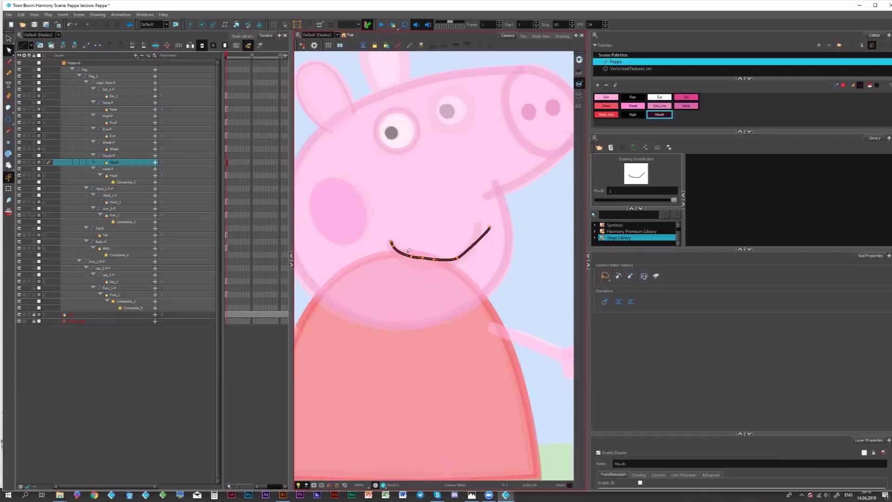
{"action": "mouse_move", "coordinate": [432, 232]}
{"action": "left_mouse_down"}
{"action": "mouse_move", "coordinate": [453, 255]}
{"action": "mouse_move", "coordinate": [445, 267]}
{"action": "mouse_move", "coordinate": [471, 259]}
{"action": "mouse_move", "coordinate": [419, 273]}
{"action": "left_mouse_up"}
{"action": "key", "text": "Delete"}
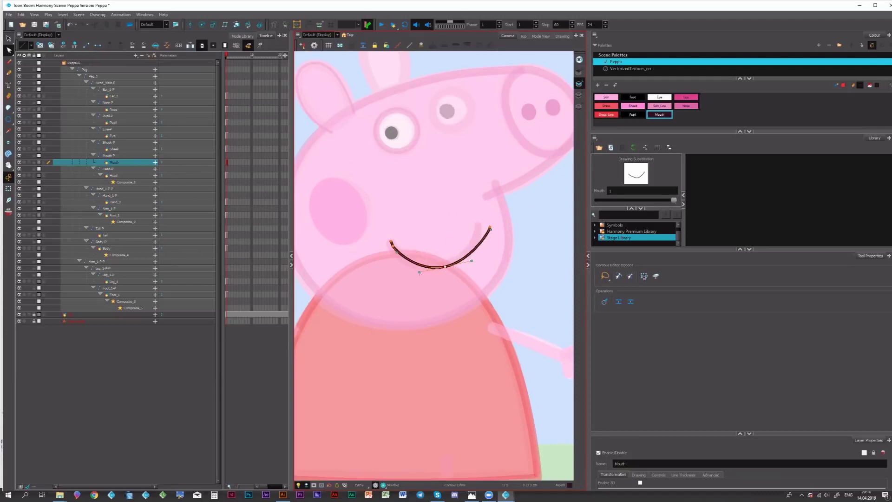
{"action": "mouse_move", "coordinate": [395, 242]}
{"action": "left_mouse_down"}
{"action": "mouse_move", "coordinate": [398, 264]}
{"action": "mouse_move", "coordinate": [398, 251]}
{"action": "left_mouse_up"}
{"action": "key", "text": "Delete"}
{"action": "mouse_move", "coordinate": [479, 228]}
{"action": "left_mouse_down"}
{"action": "mouse_move", "coordinate": [498, 228]}
{"action": "mouse_move", "coordinate": [479, 225]}
{"action": "mouse_move", "coordinate": [485, 241]}
{"action": "mouse_move", "coordinate": [478, 226]}
{"action": "left_mouse_up"}
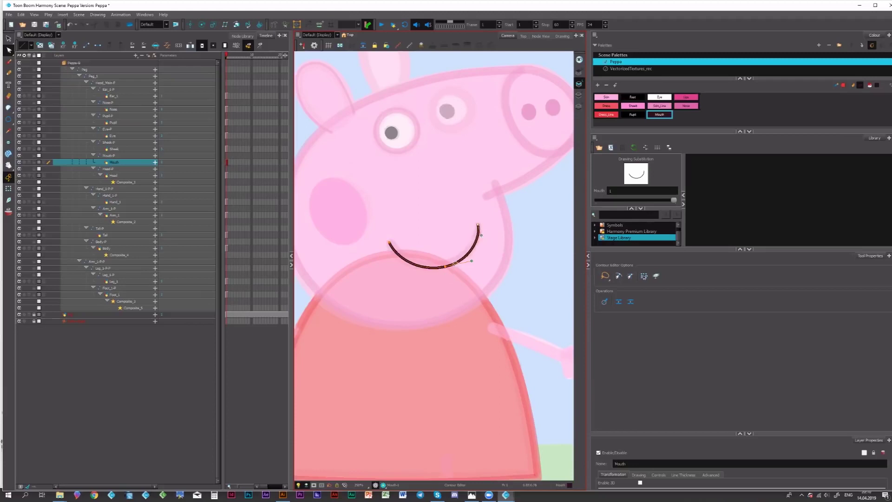
{"action": "left_click", "coordinate": [445, 267]}
{"action": "key", "text": "Delete"}
{"action": "key", "text": "ctrl+space"}
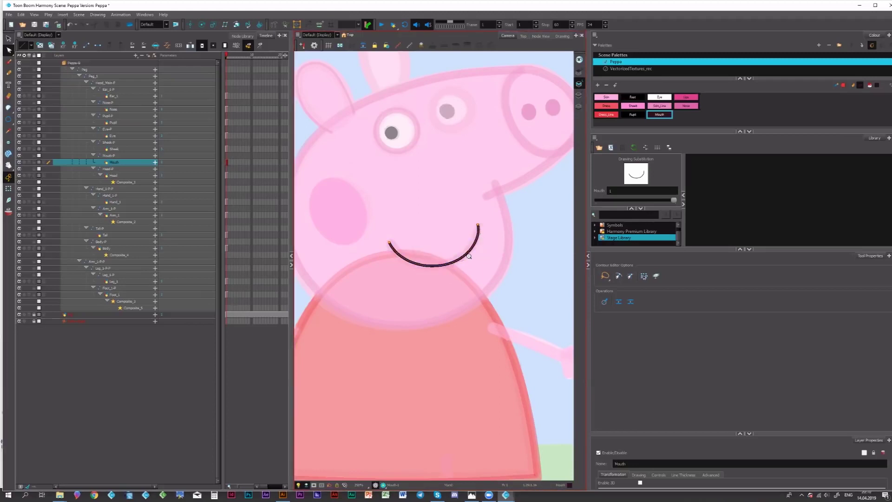
Step: Select the whole mouth line and increase its maximum pencil size so the smile becomes thicker
{"action": "scroll", "coordinate": [468, 256], "scroll_direction": "down", "scroll_amount": 5}
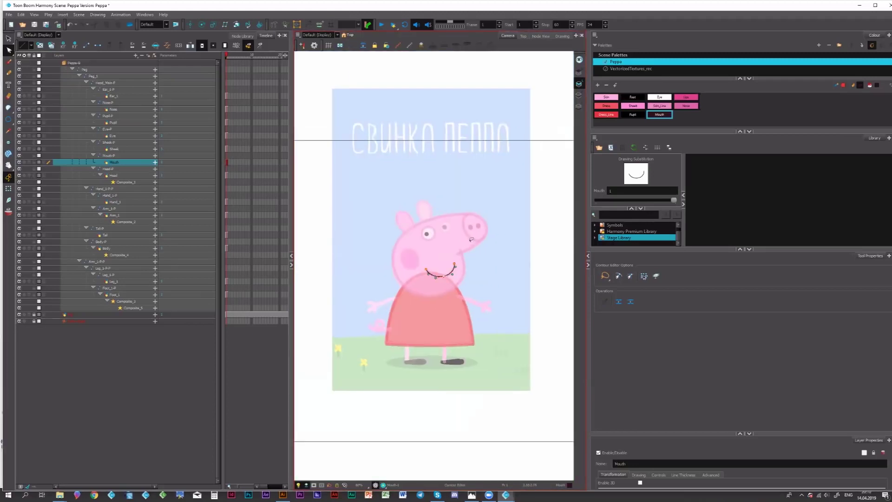
{"action": "key", "text": "alt+s"}
{"action": "scroll", "coordinate": [450, 263], "scroll_direction": "up", "scroll_amount": 3}
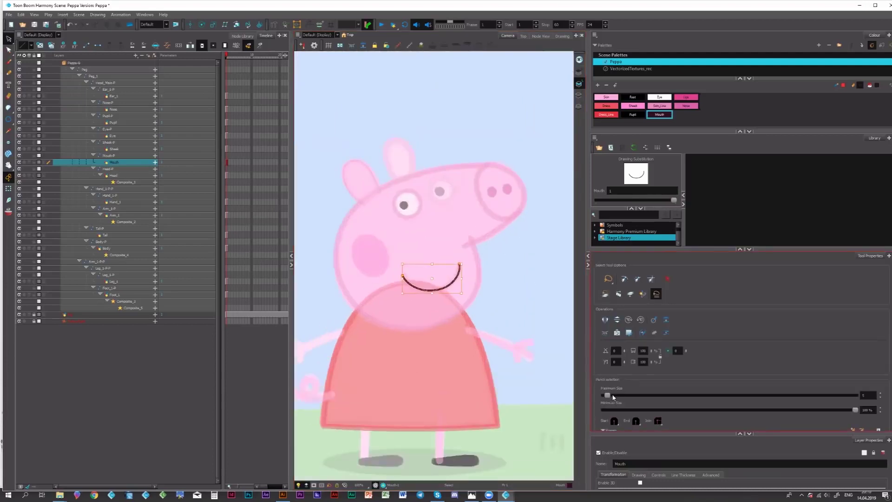
{"action": "left_click_drag", "start_coordinate": [613, 398], "coordinate": [617, 396]}
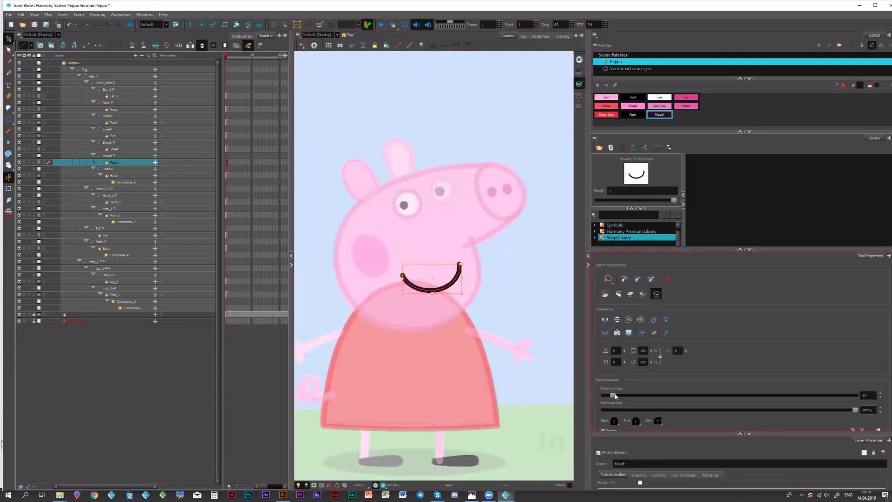
{"action": "left_click", "coordinate": [502, 260]}
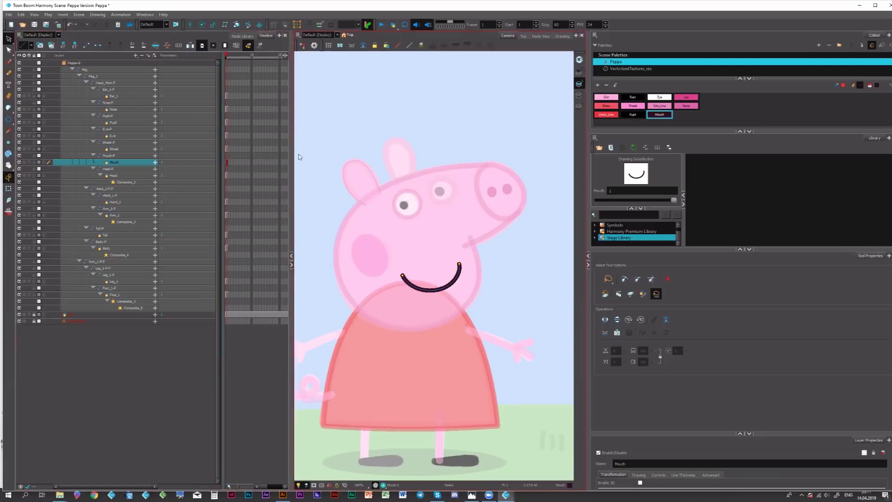
Step: Hide the reference image layer so only the drawn character parts are displayed
{"action": "key", "text": "space"}
{"action": "scroll", "coordinate": [477, 309], "scroll_direction": "down", "scroll_amount": 5}
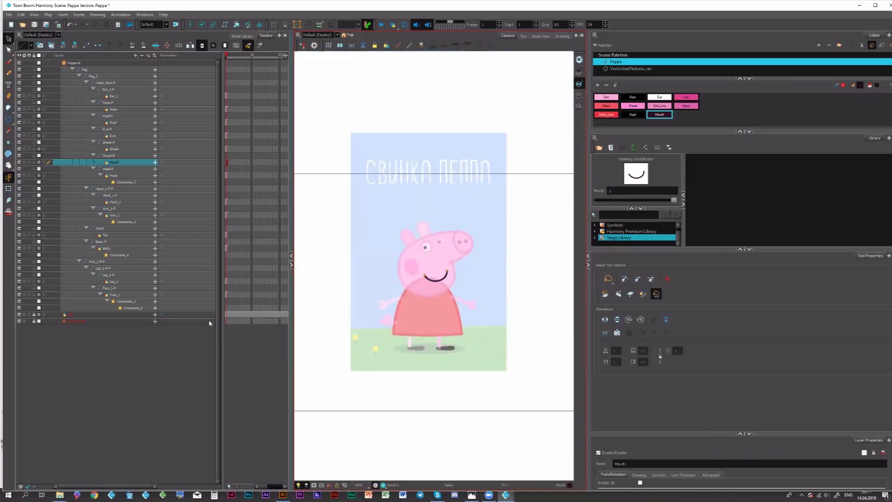
{"action": "left_click", "coordinate": [26, 315]}
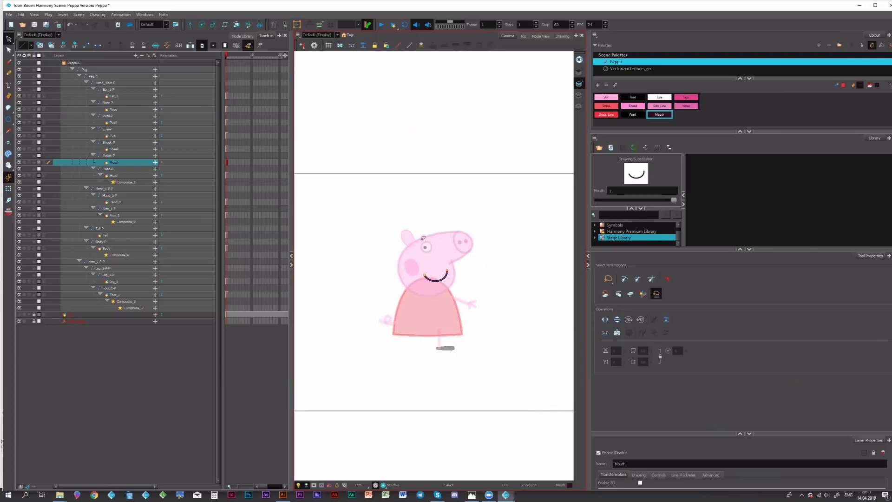
Step: Select the Ear_1 drawing and thicken its outline to a maximum pencil size of about 12
{"action": "left_click_drag", "start_coordinate": [404, 223], "coordinate": [419, 246]}
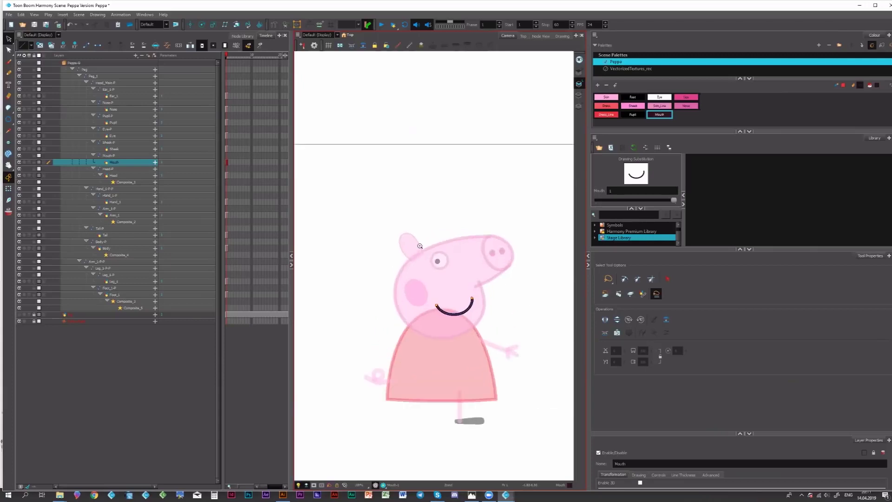
{"action": "left_click", "coordinate": [420, 246]}
{"action": "left_click", "coordinate": [412, 251]}
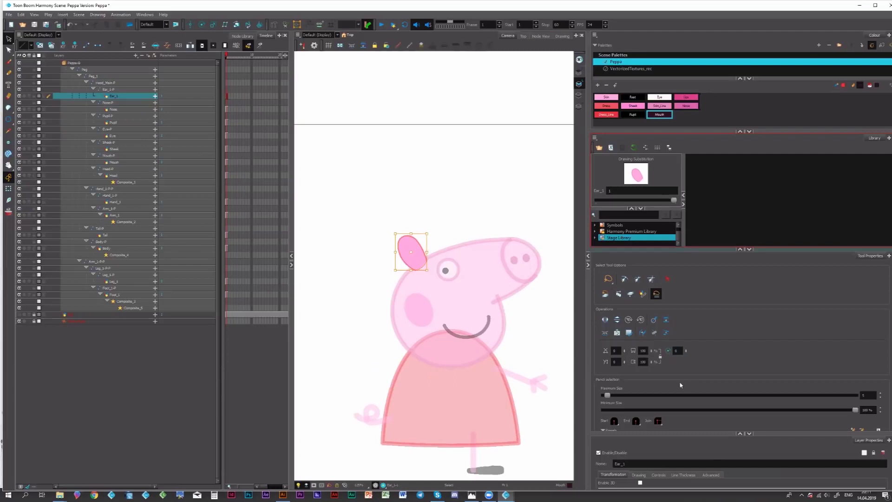
{"action": "left_click_drag", "start_coordinate": [608, 395], "coordinate": [611, 395]}
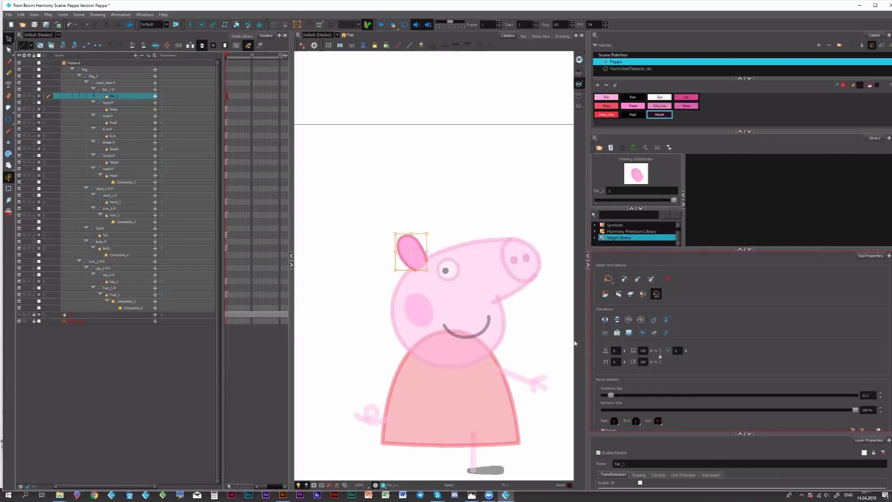
{"action": "left_click", "coordinate": [466, 232]}
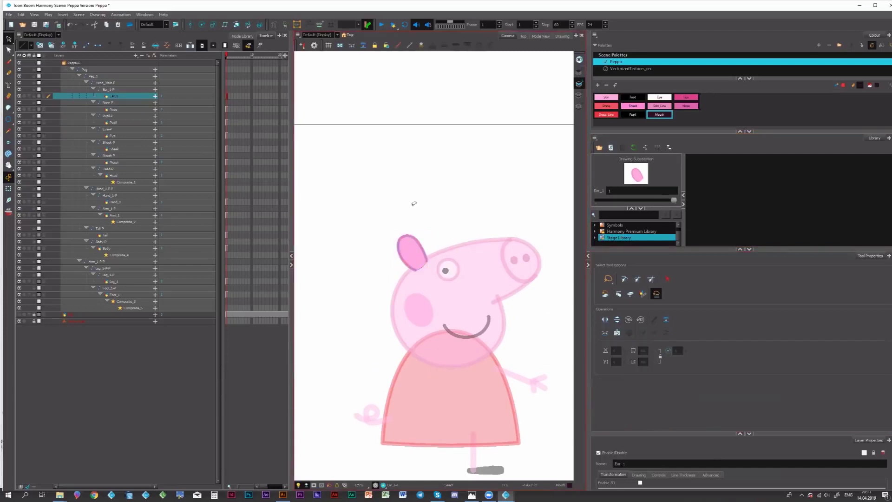
{"action": "left_click", "coordinate": [412, 251]}
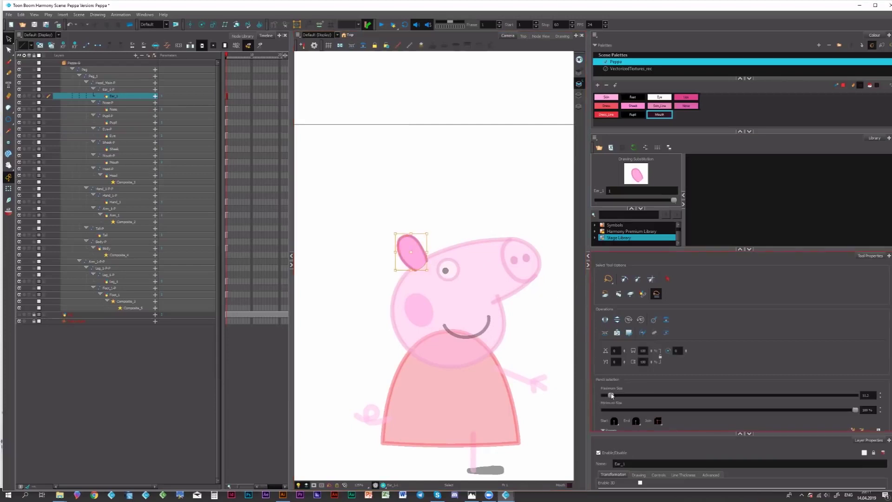
{"action": "left_click_drag", "start_coordinate": [611, 395], "coordinate": [612, 395]}
{"action": "left_click_drag", "start_coordinate": [513, 333], "coordinate": [481, 278]}
{"action": "key", "text": "1"}
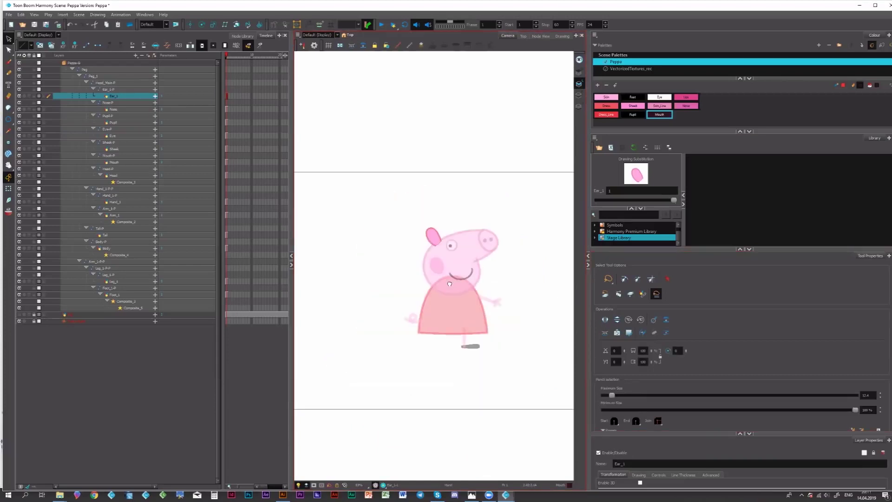
Step: Switch to the Transform tool, select the ear's parent peg Ear_1-P, and widen the timeline area
{"action": "left_click", "coordinate": [403, 250]}
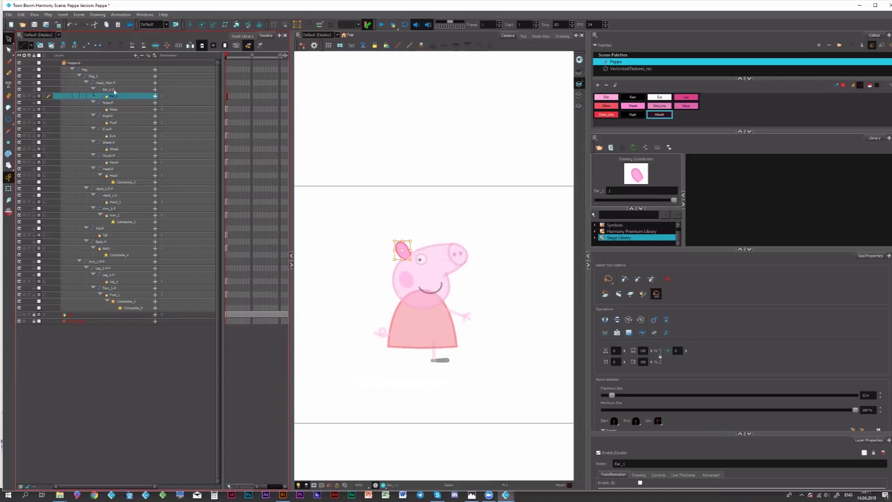
{"action": "left_click", "coordinate": [8, 188]}
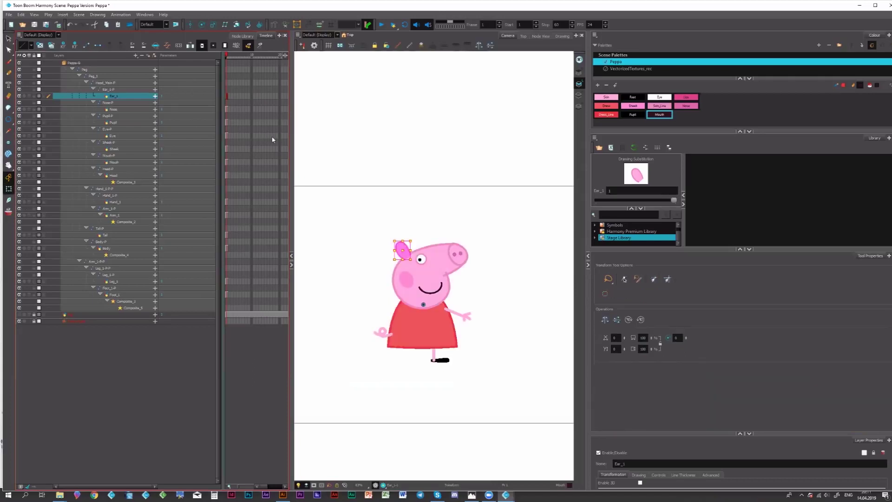
{"action": "left_click", "coordinate": [228, 90]}
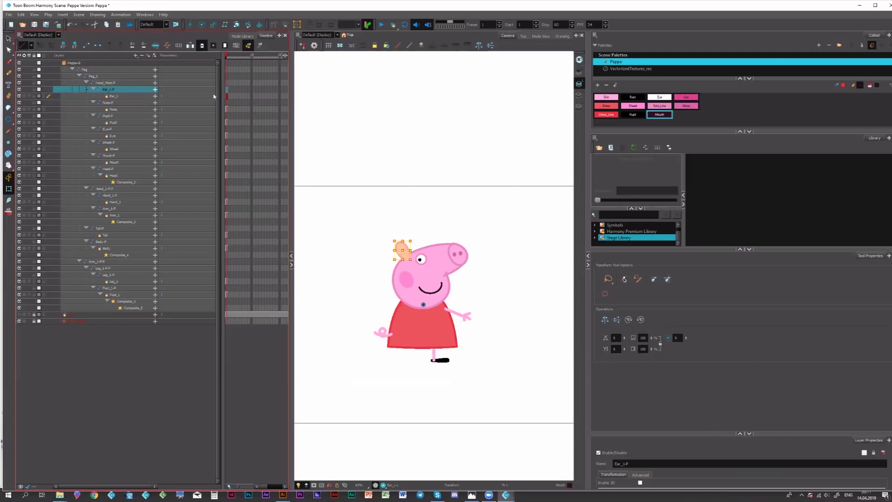
{"action": "left_click_drag", "start_coordinate": [292, 96], "coordinate": [316, 91]}
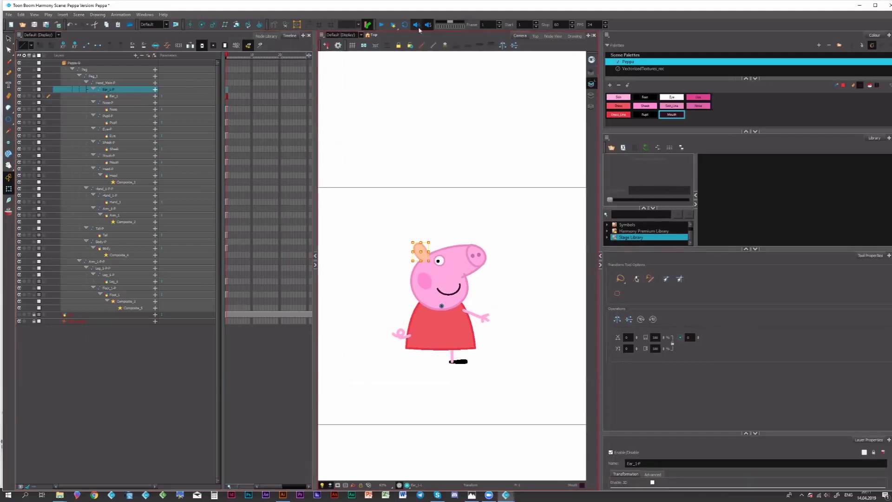
Step: Move the Ear_1-P peg's pivot to the base of the ear, undoing the trial transformations of the ear
{"action": "left_click", "coordinate": [202, 24]}
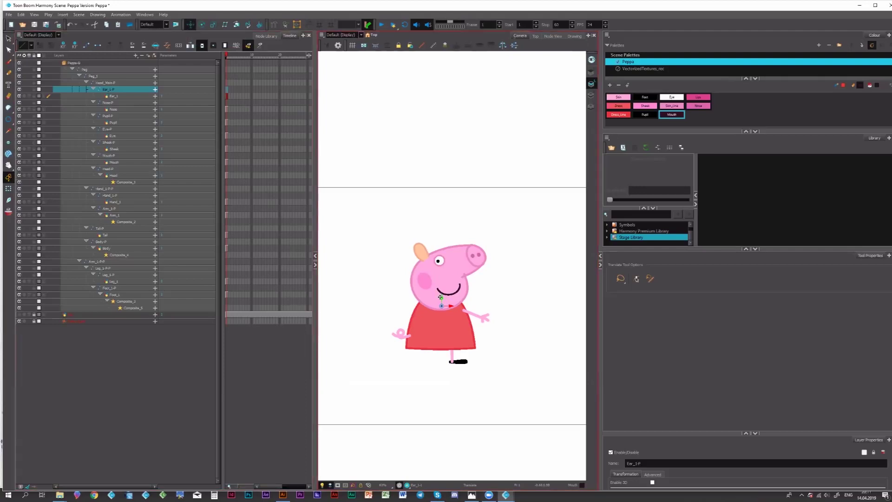
{"action": "left_click_drag", "start_coordinate": [441, 297], "coordinate": [433, 260]}
{"action": "key", "text": "ctrl+z"}
{"action": "left_click", "coordinate": [202, 24]}
{"action": "key", "text": "ctrl+z"}
{"action": "left_click", "coordinate": [187, 89]}
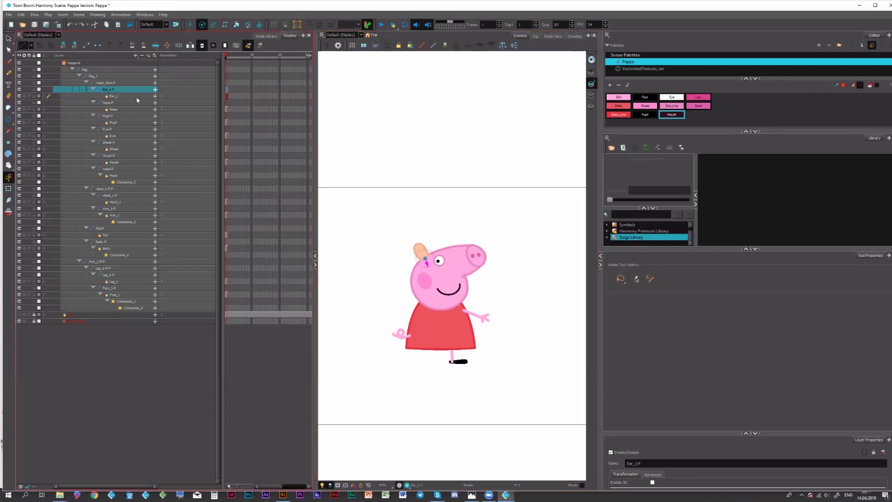
Step: Place the Nose-P peg's pivot on the snout and the Pupil-P peg's pivot on the pupil
{"action": "left_click", "coordinate": [121, 109]}
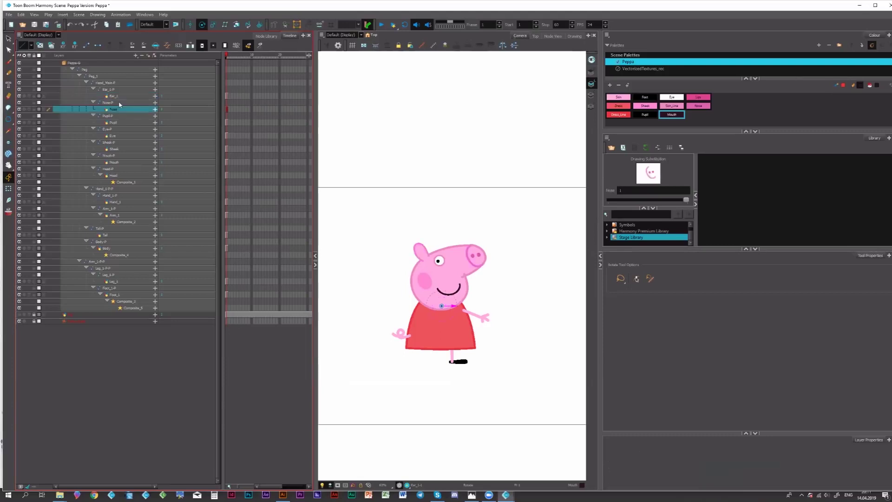
{"action": "key", "text": "b"}
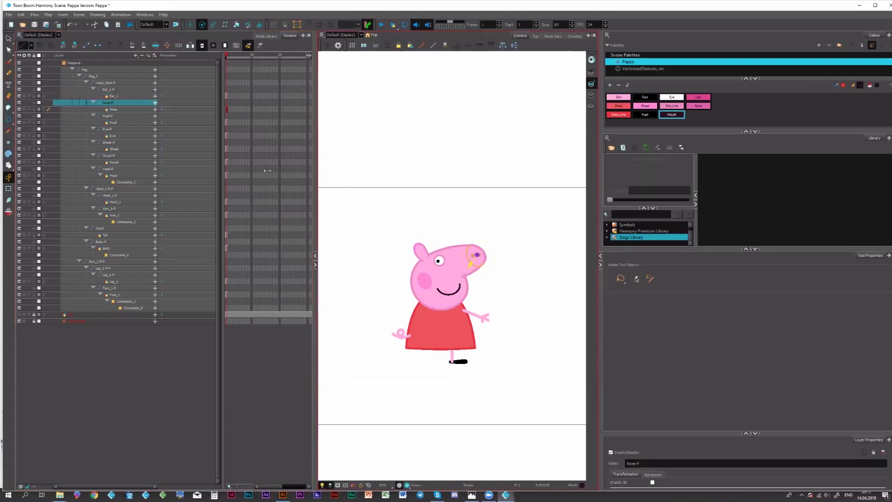
{"action": "left_click", "coordinate": [226, 118]}
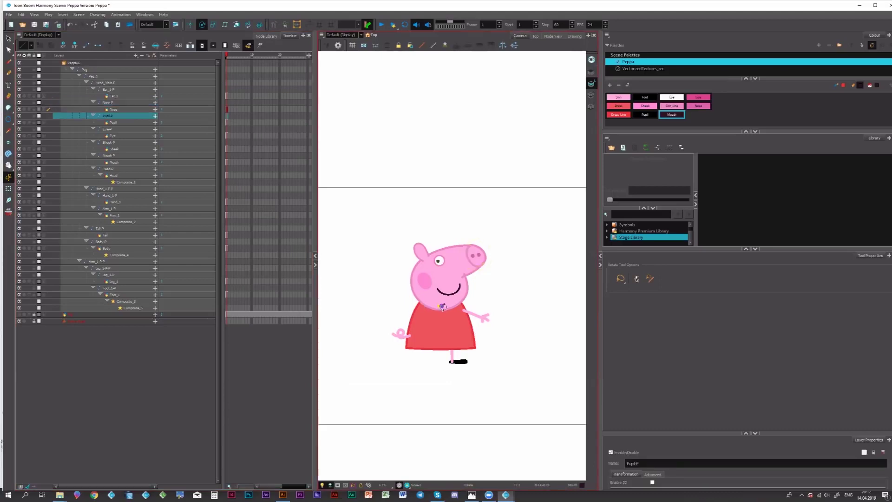
{"action": "left_click_drag", "start_coordinate": [449, 282], "coordinate": [439, 261]}
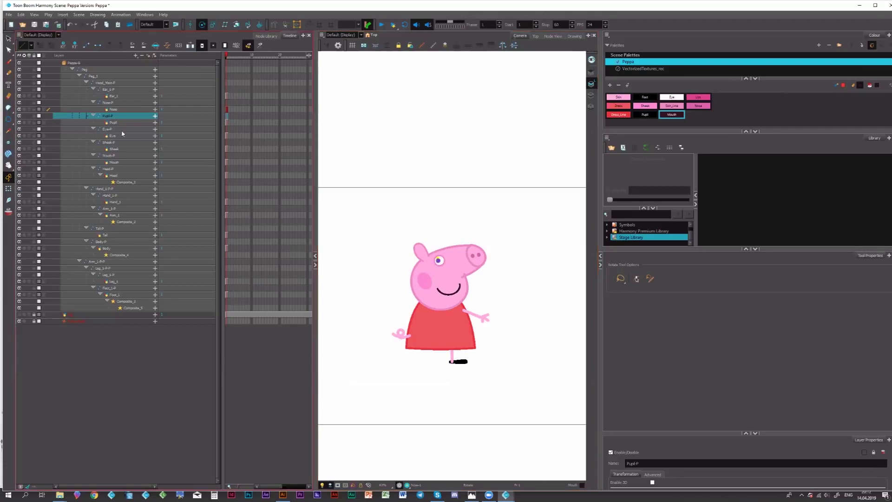
Step: Place the Eye-P peg's pivot on the eye and the cheek peg's pivot on the cheek
{"action": "left_click", "coordinate": [122, 129]}
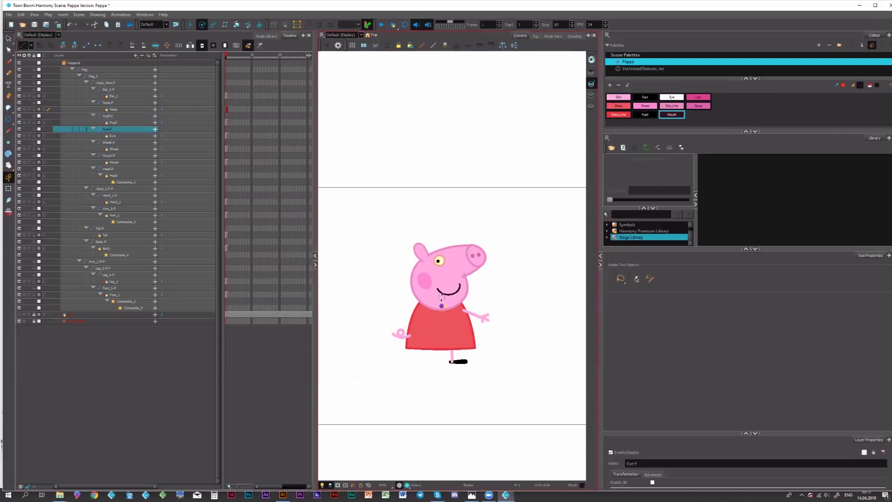
{"action": "left_click_drag", "start_coordinate": [442, 306], "coordinate": [439, 261]}
{"action": "left_click", "coordinate": [226, 137]}
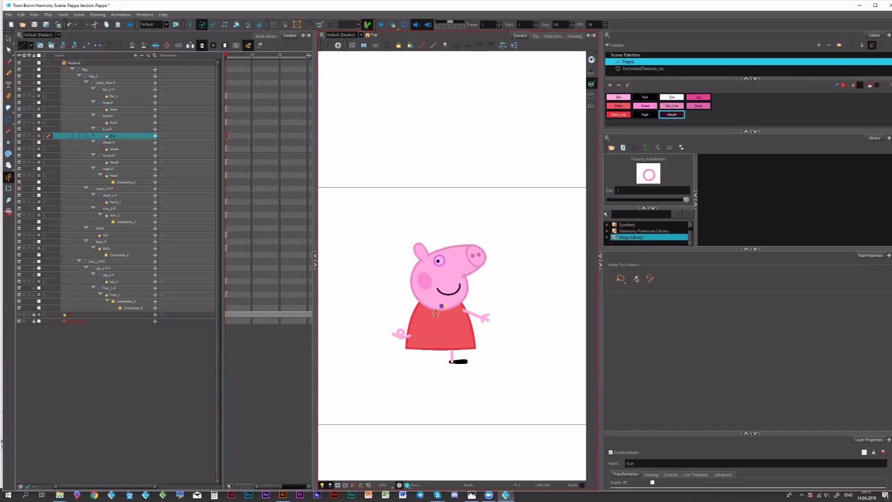
{"action": "left_click", "coordinate": [128, 129]}
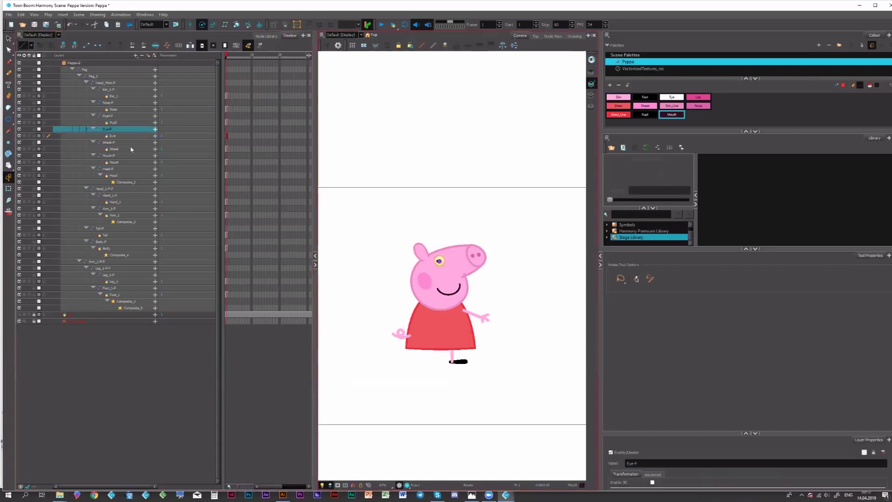
{"action": "left_click", "coordinate": [125, 138]}
{"action": "left_click", "coordinate": [126, 143]}
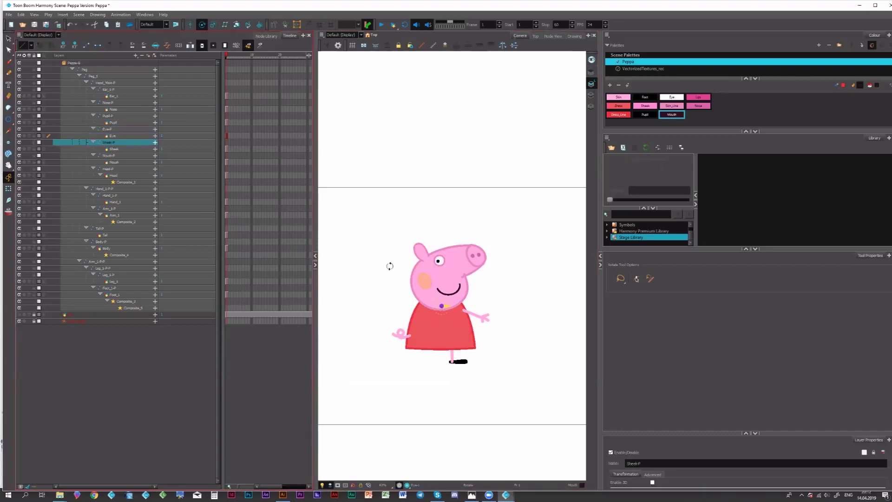
{"action": "left_click_drag", "start_coordinate": [441, 305], "coordinate": [426, 279]}
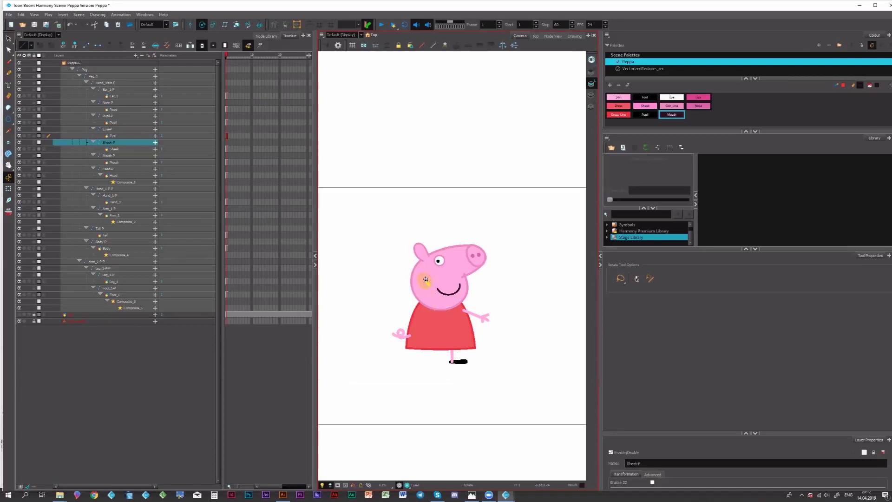
Step: Move the Mouth-P peg's pivot to the mouth and the Head-P peg's pivot to the base of the head
{"action": "left_click", "coordinate": [122, 156]}
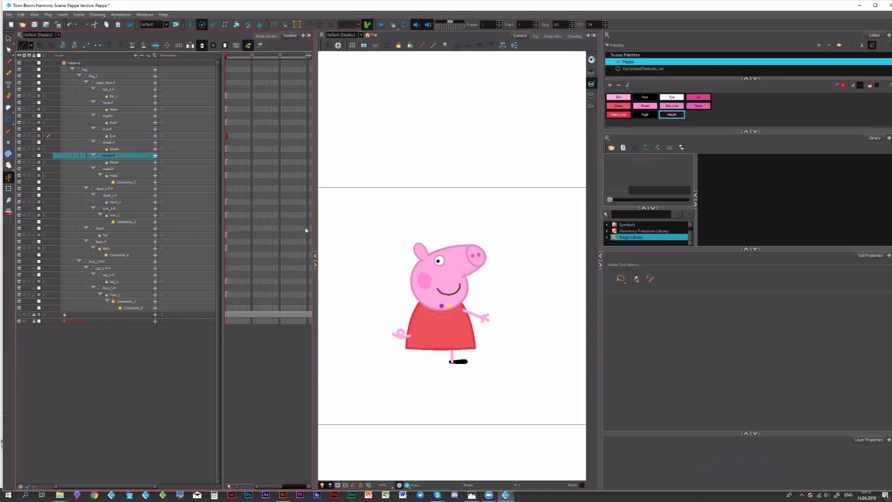
{"action": "left_click_drag", "start_coordinate": [442, 304], "coordinate": [450, 287]}
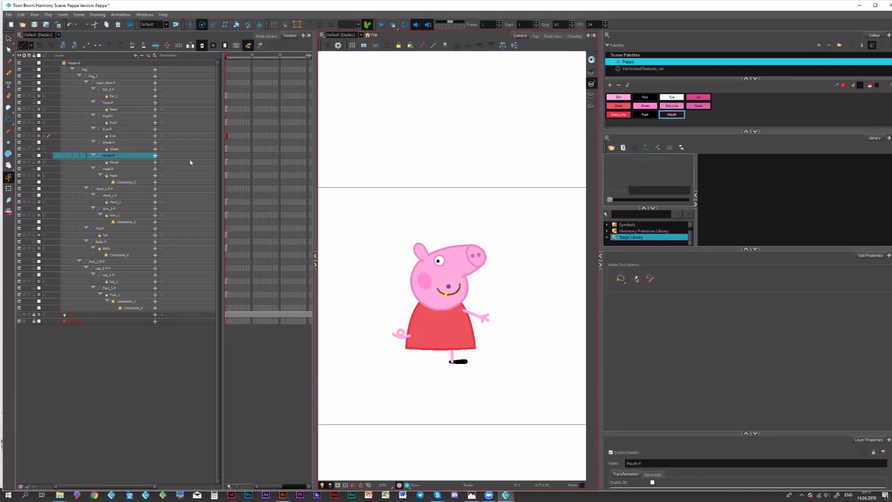
{"action": "left_click", "coordinate": [226, 169]}
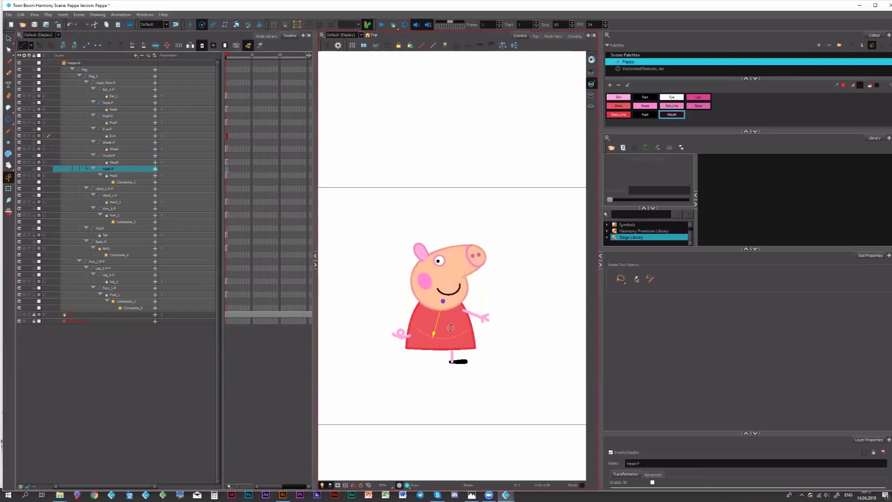
{"action": "left_click_drag", "start_coordinate": [450, 328], "coordinate": [380, 280]}
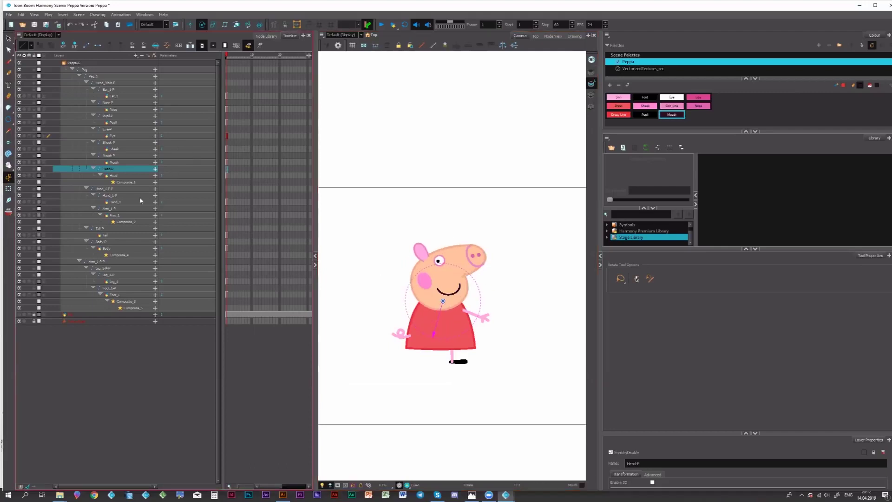
Step: Move the Hand_1-P peg's pivot to the wrist, undoing the trial transformations of the hand
{"action": "left_click", "coordinate": [116, 188]}
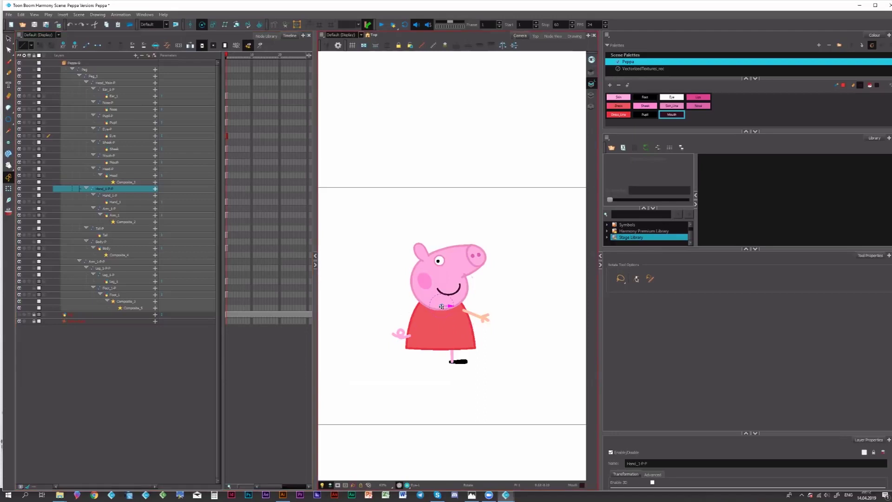
{"action": "left_click", "coordinate": [116, 195]}
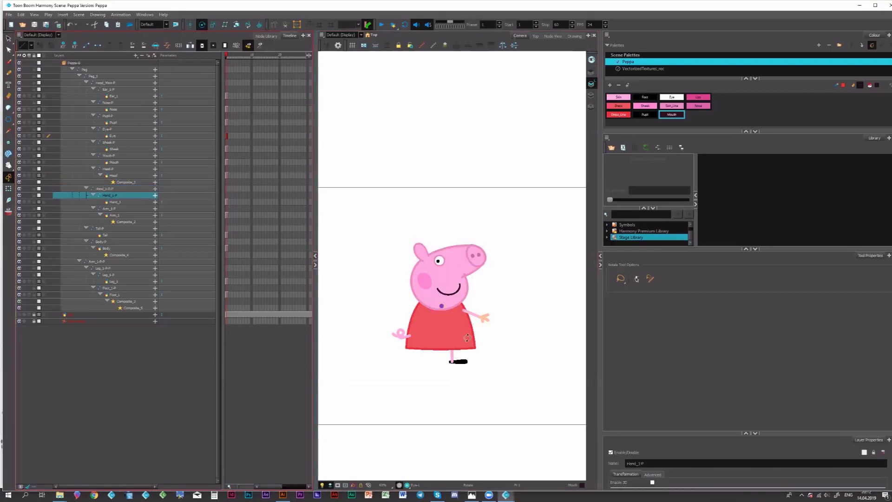
{"action": "scroll", "coordinate": [465, 322], "scroll_direction": "up", "scroll_amount": 2}
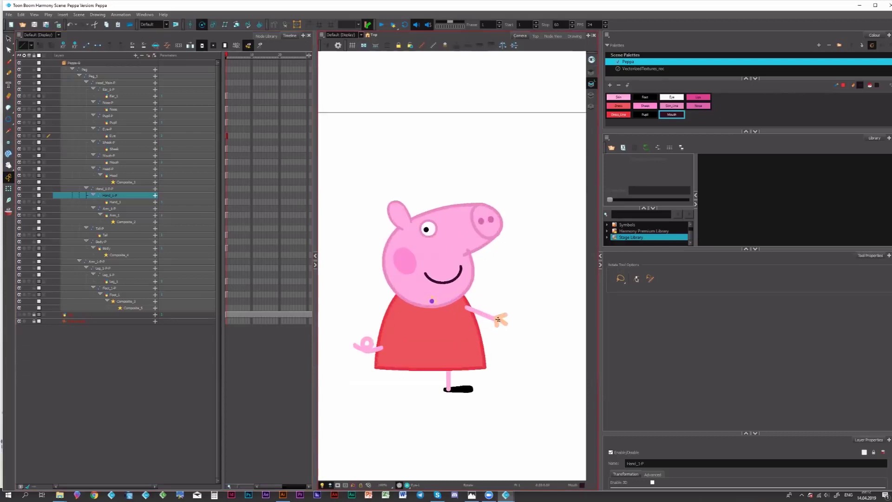
{"action": "mouse_move", "coordinate": [498, 319]}
{"action": "left_mouse_down"}
{"action": "mouse_move", "coordinate": [511, 333]}
{"action": "mouse_move", "coordinate": [499, 320]}
{"action": "left_mouse_up"}
{"action": "key", "text": "ctrl+z"}
{"action": "key", "text": "ctrl+z"}
{"action": "key", "text": "ctrl+z"}
{"action": "key", "text": "ctrl+z"}
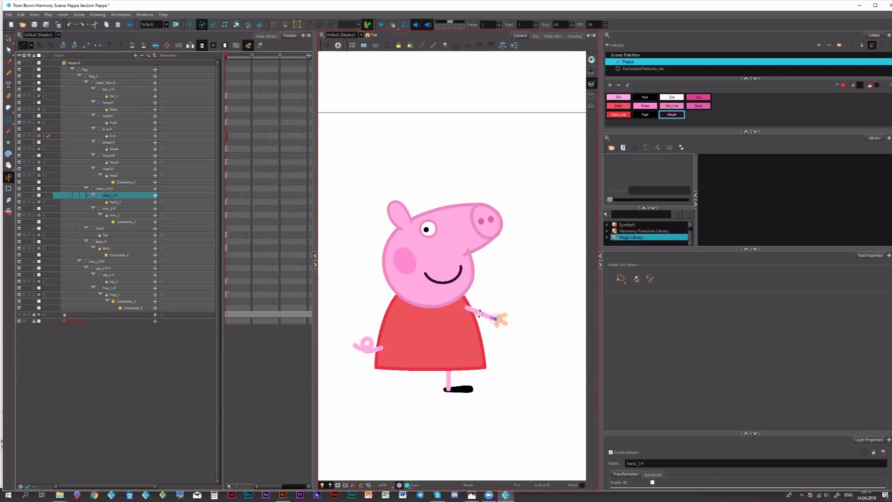
Step: Place the pivots of the Hand_1-P-P and Arm_1-P pegs at the shoulder, undoing the trial rotations
{"action": "left_click", "coordinate": [227, 190]}
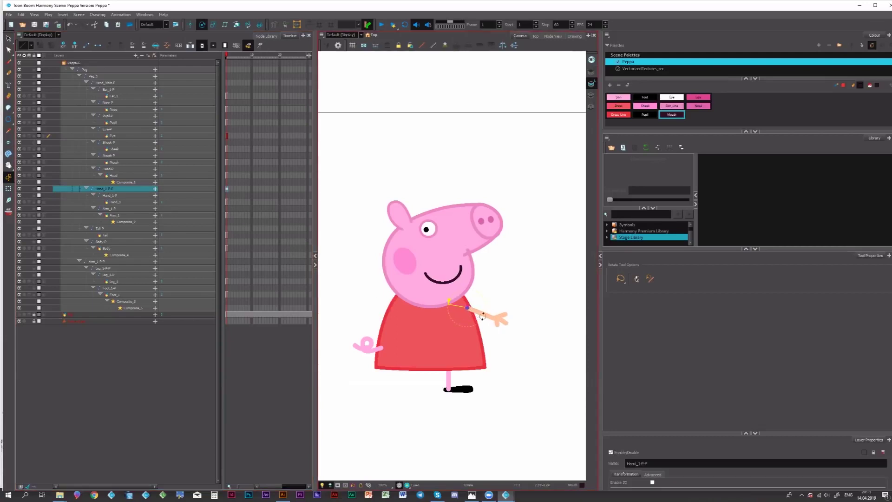
{"action": "mouse_move", "coordinate": [481, 319]}
{"action": "left_mouse_down"}
{"action": "mouse_move", "coordinate": [484, 330]}
{"action": "mouse_move", "coordinate": [487, 302]}
{"action": "left_mouse_up"}
{"action": "key", "text": "ctrl+z"}
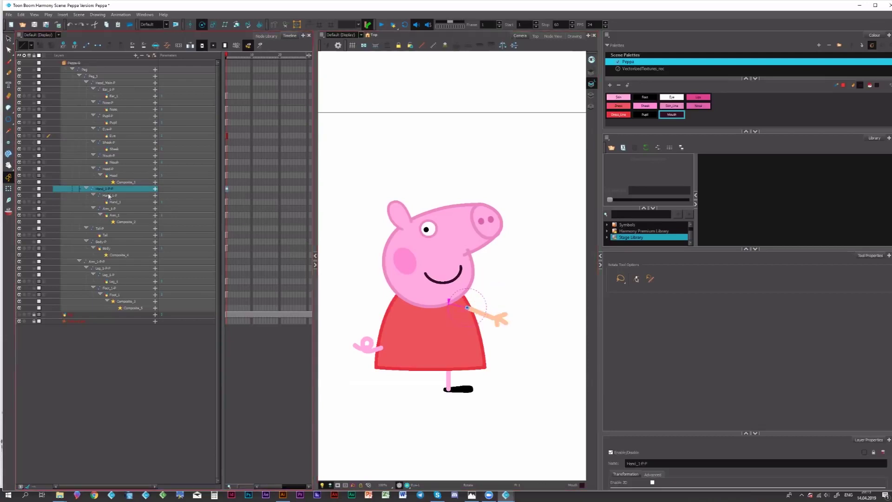
{"action": "left_click", "coordinate": [228, 208]}
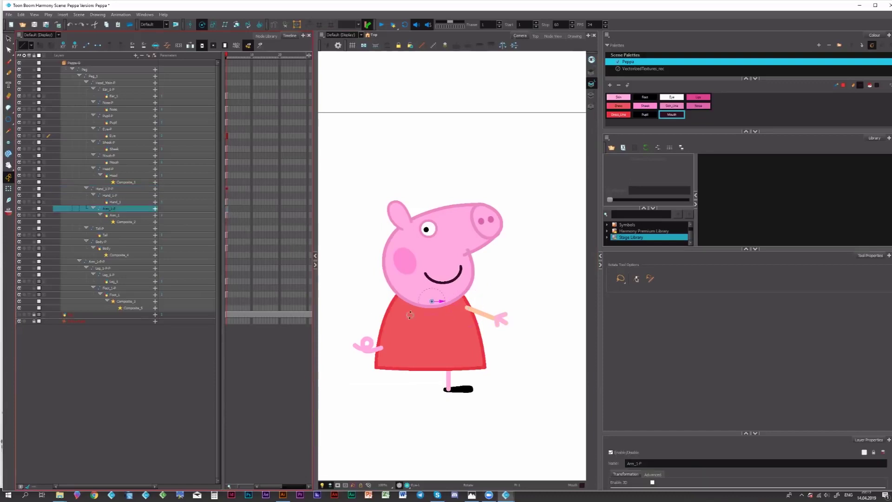
{"action": "left_click_drag", "start_coordinate": [435, 312], "coordinate": [467, 308]}
{"action": "key", "text": "ctrl+z"}
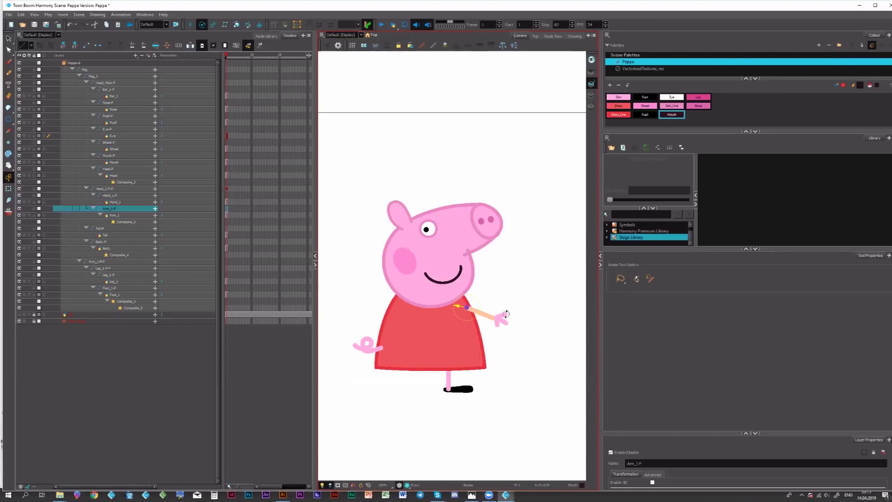
{"action": "key", "text": "alt+s"}
{"action": "left_click", "coordinate": [490, 320]}
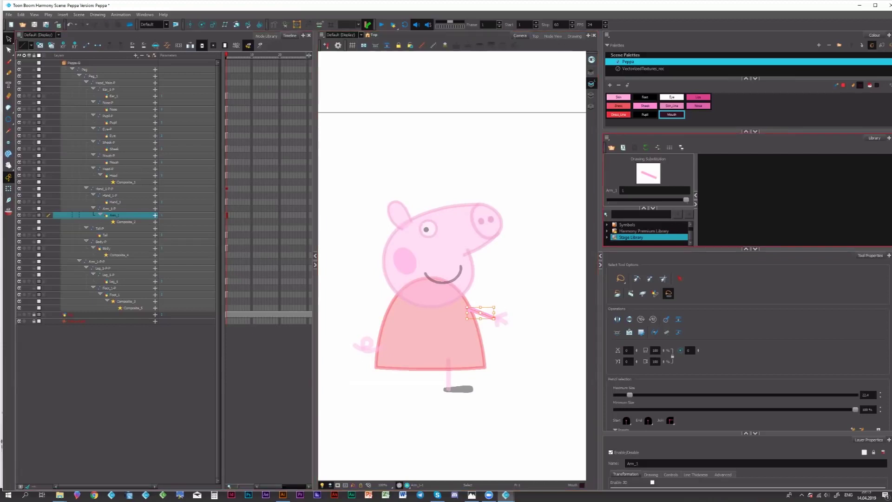
{"action": "key", "text": "Escape"}
Step: Collapse all layers under the main Peg and select the whole character with the Transform tool
{"action": "left_click", "coordinate": [74, 62]}
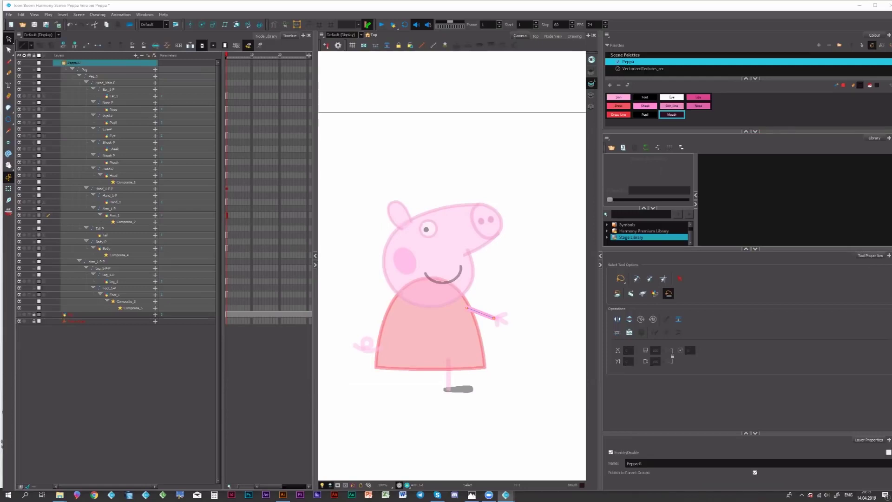
{"action": "key", "text": "ctrl+a"}
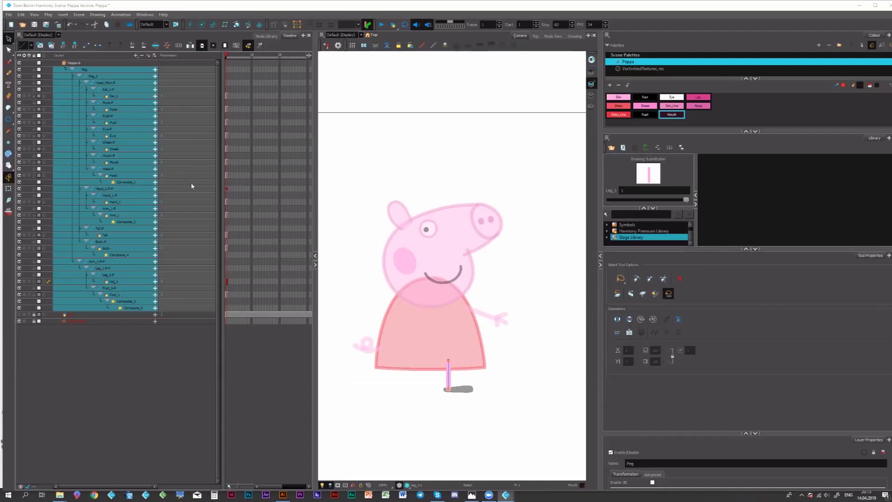
{"action": "left_click", "coordinate": [71, 69]}
{"action": "left_click", "coordinate": [473, 277]}
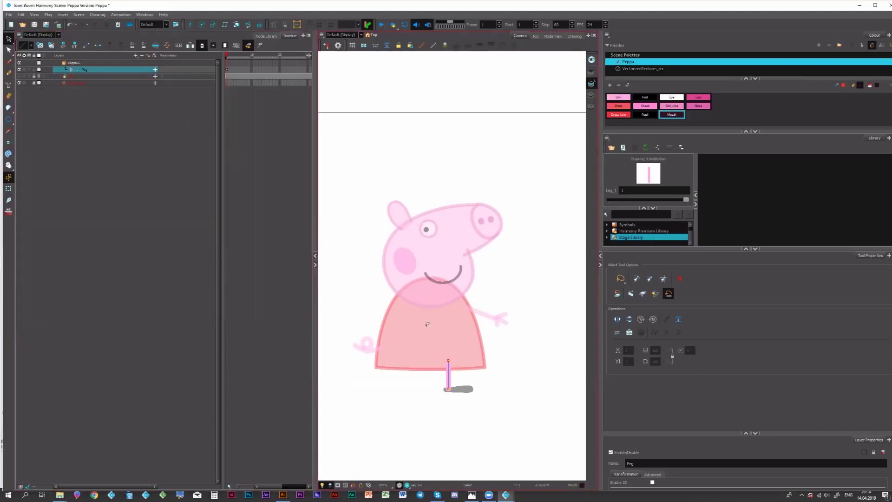
{"action": "key", "text": "shift+t"}
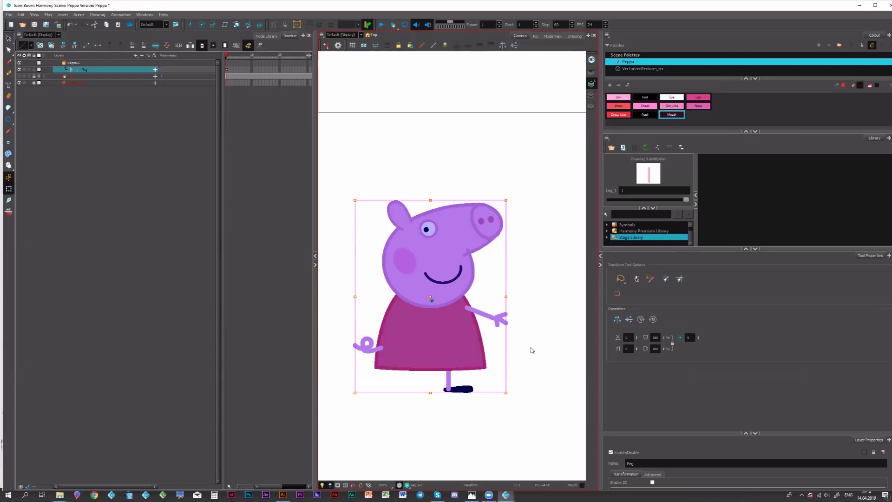
Step: Select the arm drawing on the character and reveal its Arm_1 layer in the collapsed timeline hierarchy
{"action": "left_click", "coordinate": [490, 316]}
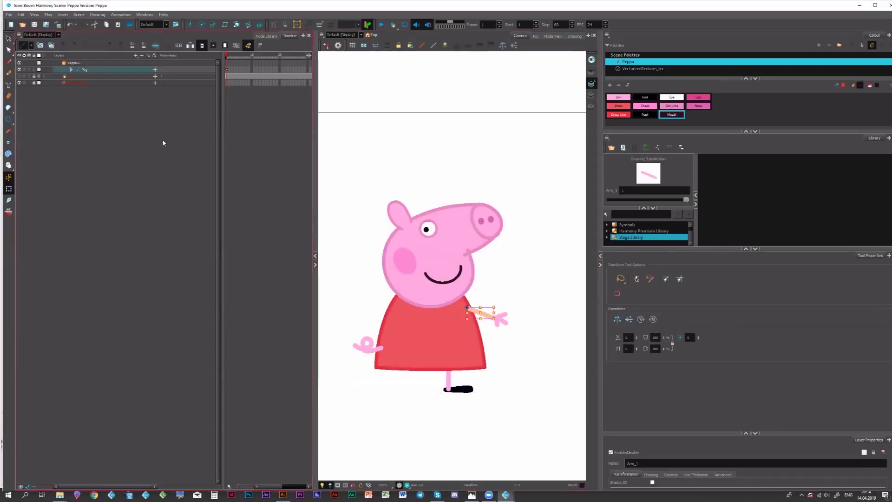
{"action": "key", "text": "o"}
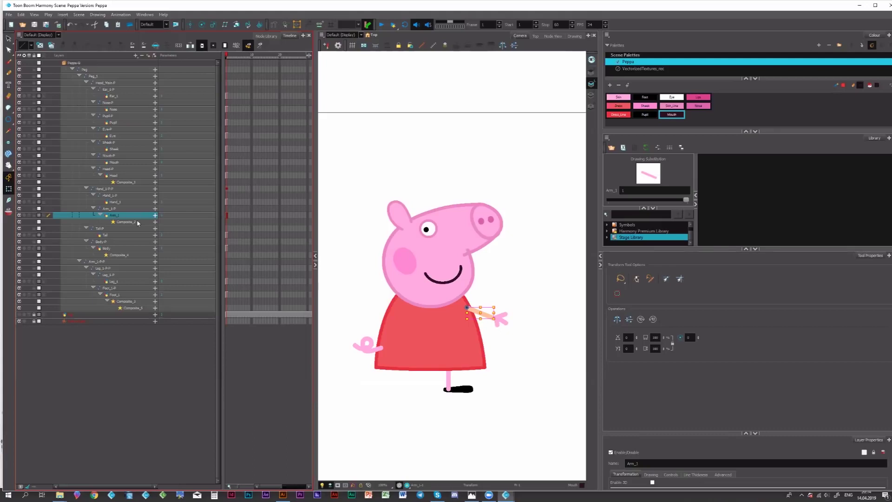
{"action": "left_click", "coordinate": [636, 278]}
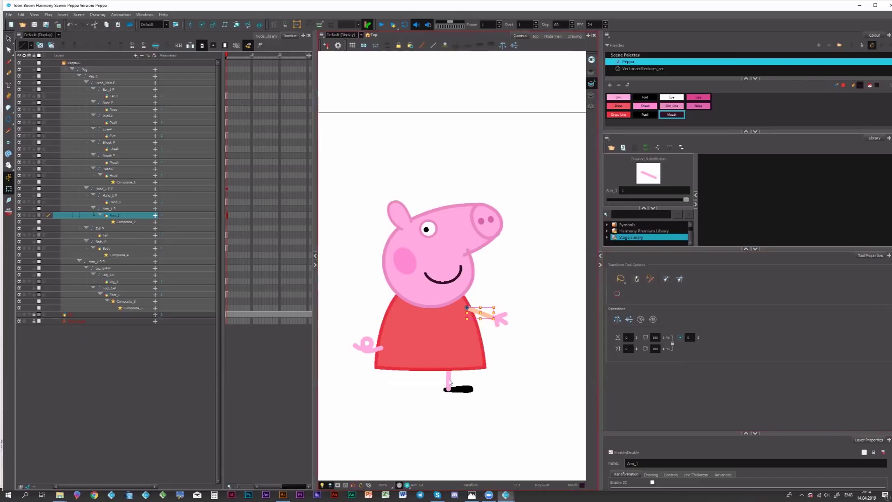
Step: Select the Tail drawing and move its pivot to the base of the tail with the Rotate tool, undoing the trial rotation
{"action": "left_click", "coordinate": [367, 351]}
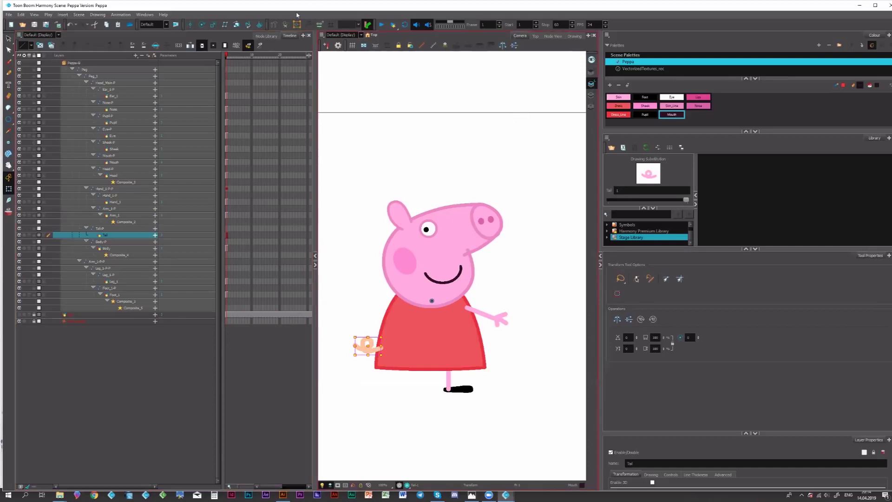
{"action": "key", "text": "alt+3"}
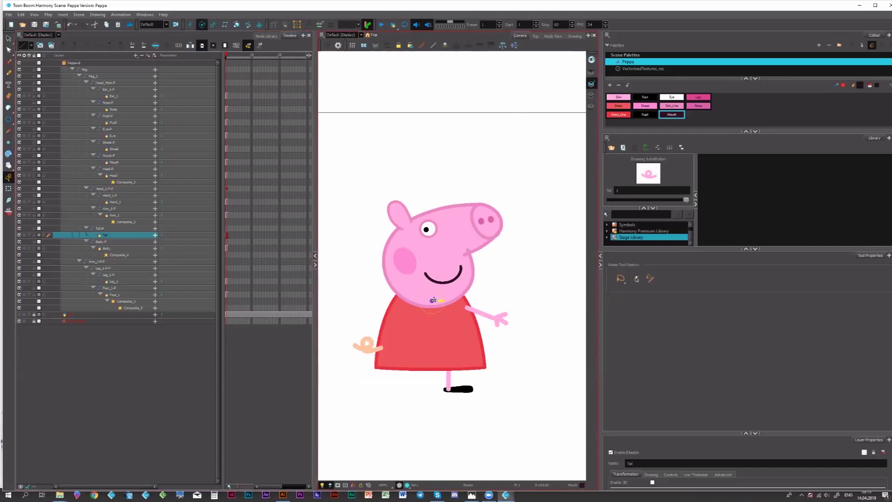
{"action": "left_click_drag", "start_coordinate": [412, 329], "coordinate": [404, 331]}
{"action": "key", "text": "ctrl+z"}
{"action": "left_click_drag", "start_coordinate": [433, 302], "coordinate": [383, 349]}
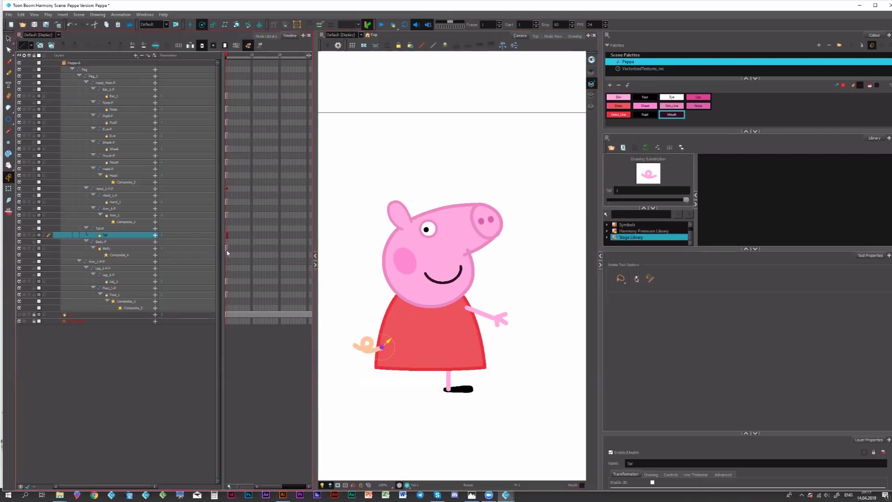
Step: Place the whole leg's parent peg pivot at the top of the leg and the foot peg's pivot at the ankle
{"action": "left_click", "coordinate": [227, 260]}
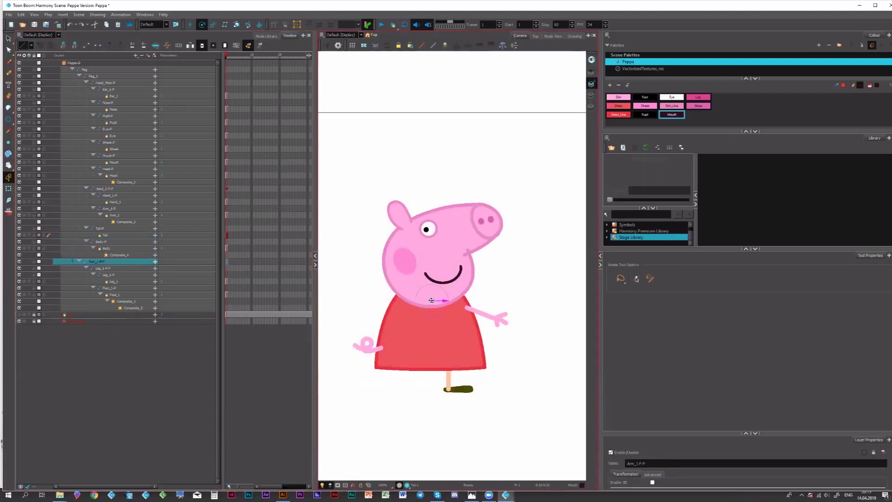
{"action": "left_click_drag", "start_coordinate": [431, 300], "coordinate": [448, 364]}
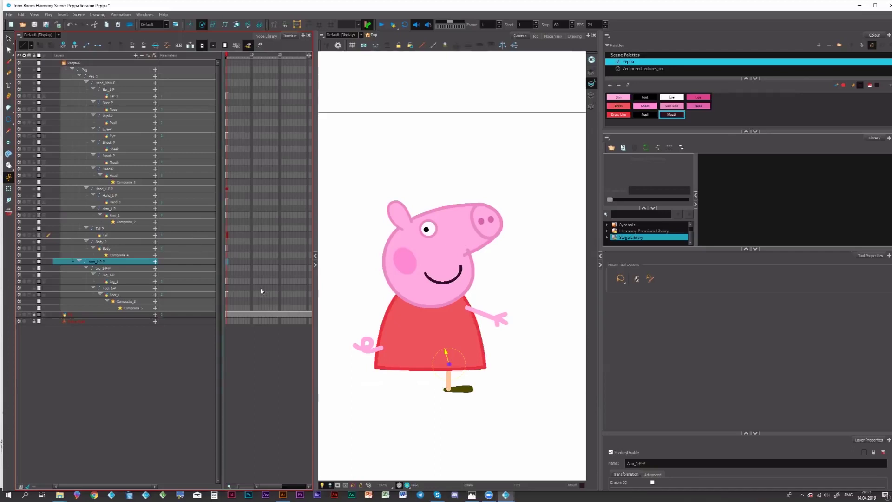
{"action": "left_click", "coordinate": [227, 302]}
{"action": "left_click", "coordinate": [228, 288]}
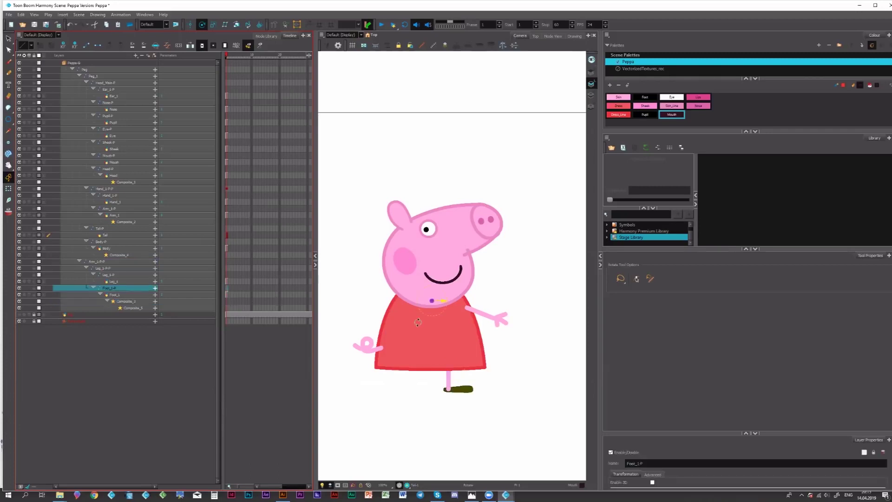
{"action": "left_click_drag", "start_coordinate": [447, 380], "coordinate": [448, 389]}
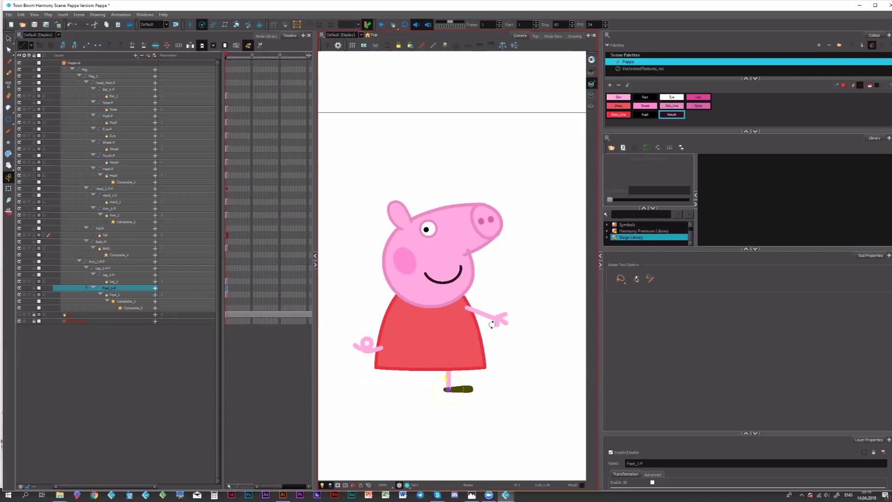
Step: Check the tail's pivot and select the Body drawing on the character
{"action": "left_click", "coordinate": [371, 350], "text": "ctrl"}
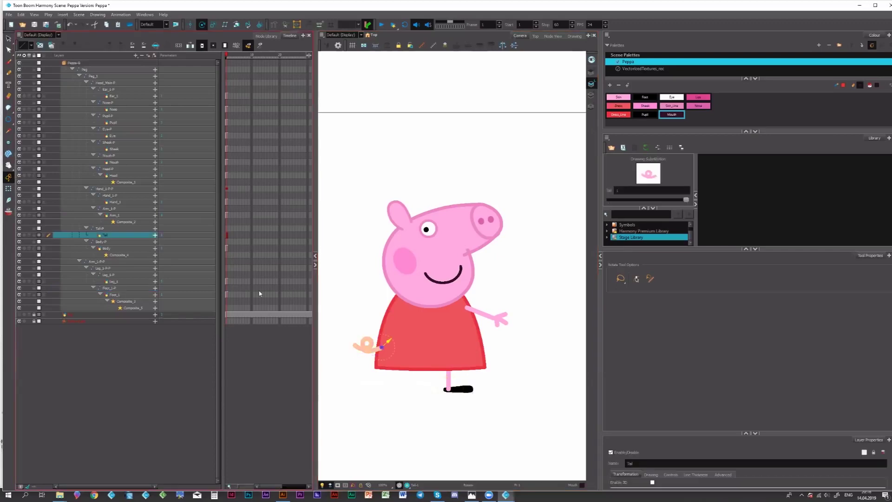
{"action": "left_click", "coordinate": [458, 344], "text": "ctrl"}
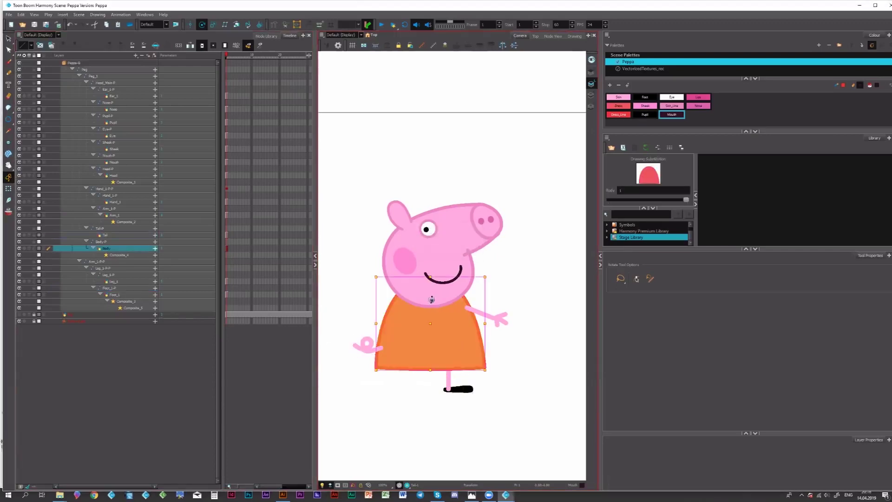
Step: Move the body's pivot to the lower part of the dress, check the Body-P peg, and select the head drawing
{"action": "left_click_drag", "start_coordinate": [432, 361], "coordinate": [432, 367]}
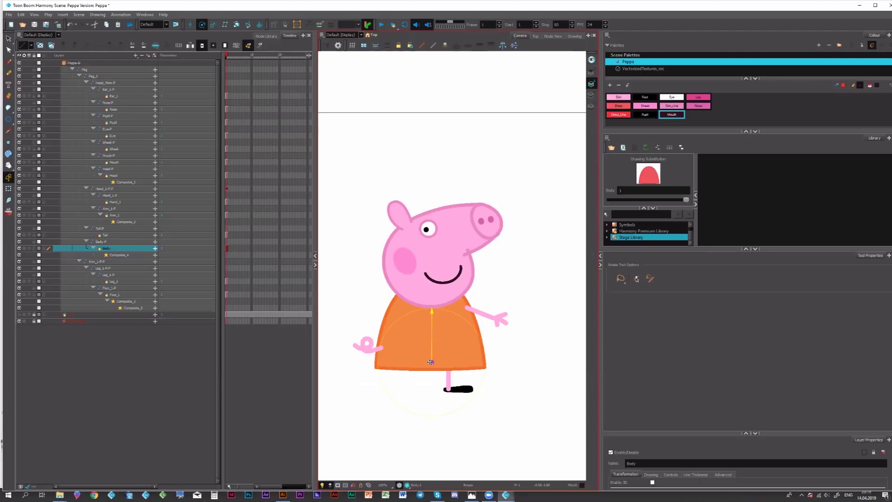
{"action": "left_click", "coordinate": [228, 242]}
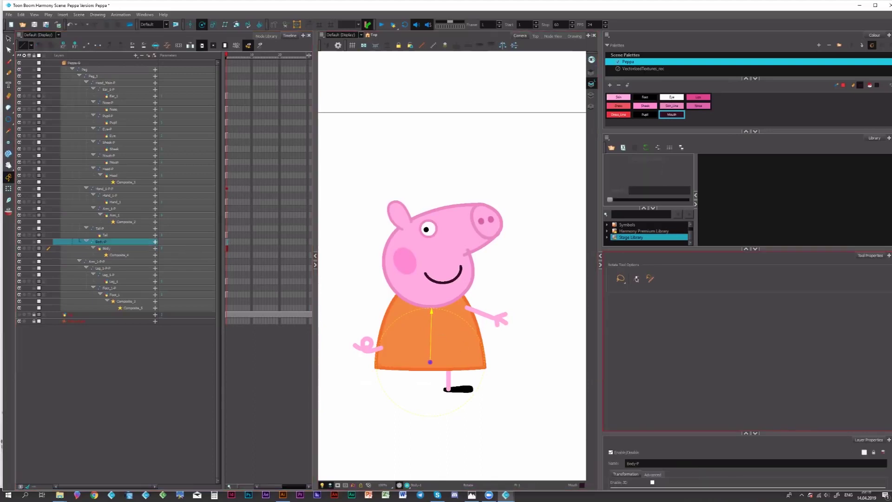
{"action": "key", "text": "Escape"}
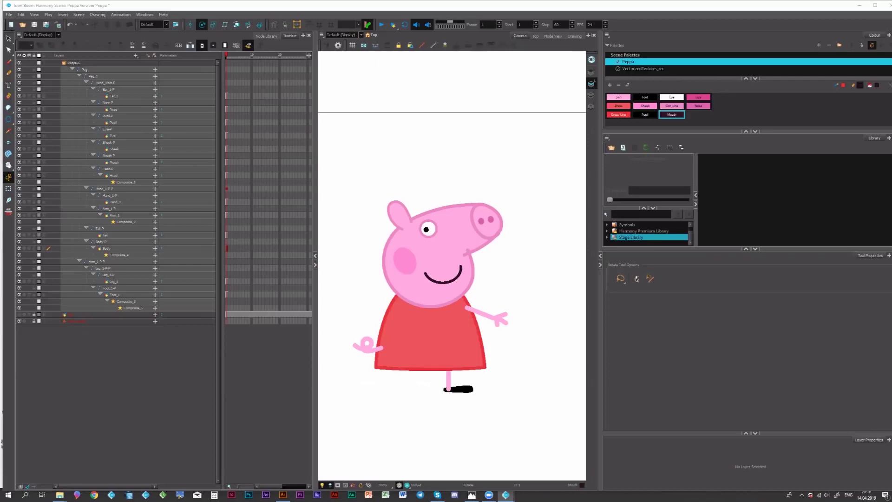
{"action": "left_click", "coordinate": [453, 280]}
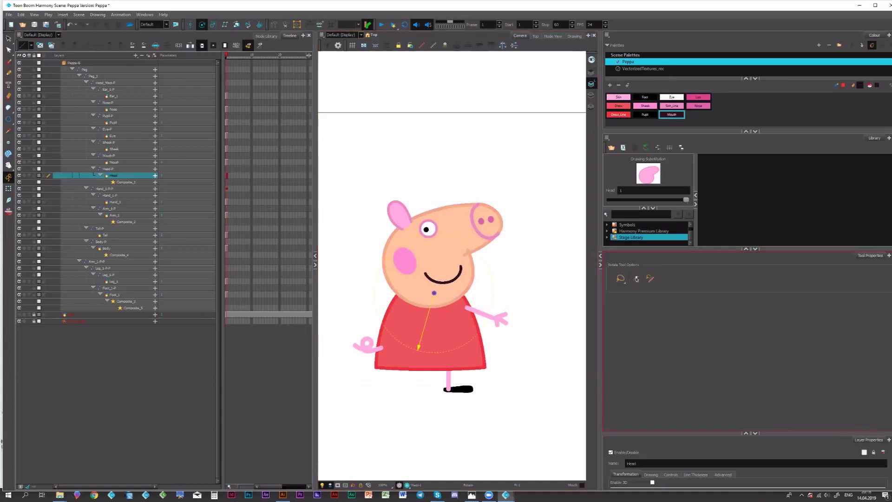
Step: Examine the character's peg hierarchy in the node view, checking what Head_Main-P, Hand_1-P-P, Peg_1 and the leg's parent peg each control
{"action": "left_click", "coordinate": [553, 36]}
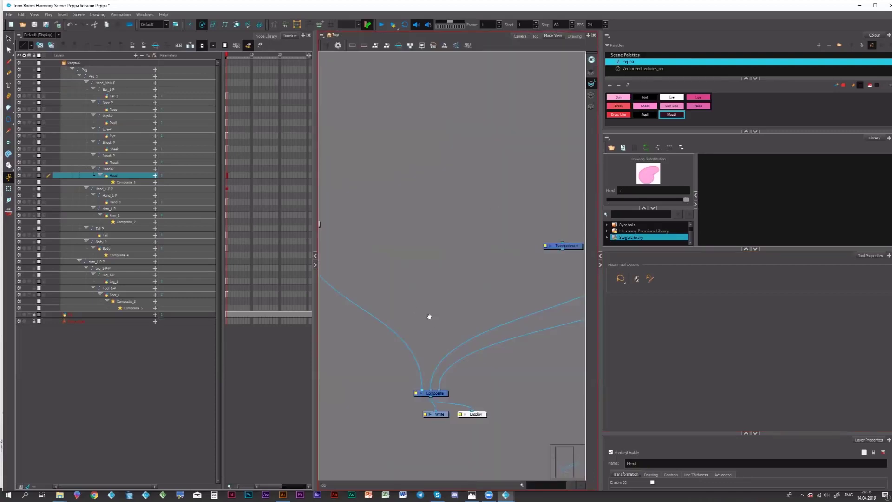
{"action": "left_click_drag", "start_coordinate": [333, 253], "coordinate": [462, 267]}
{"action": "left_click", "coordinate": [444, 238]}
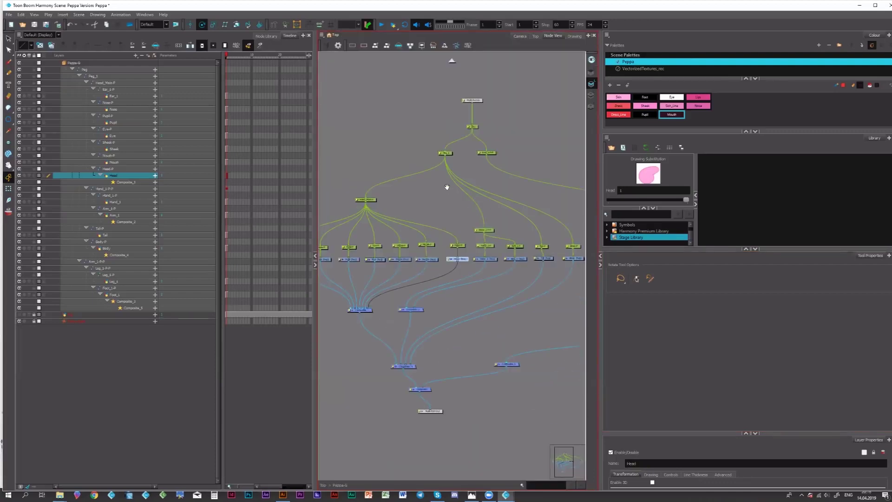
{"action": "left_click_drag", "start_coordinate": [447, 187], "coordinate": [448, 215]}
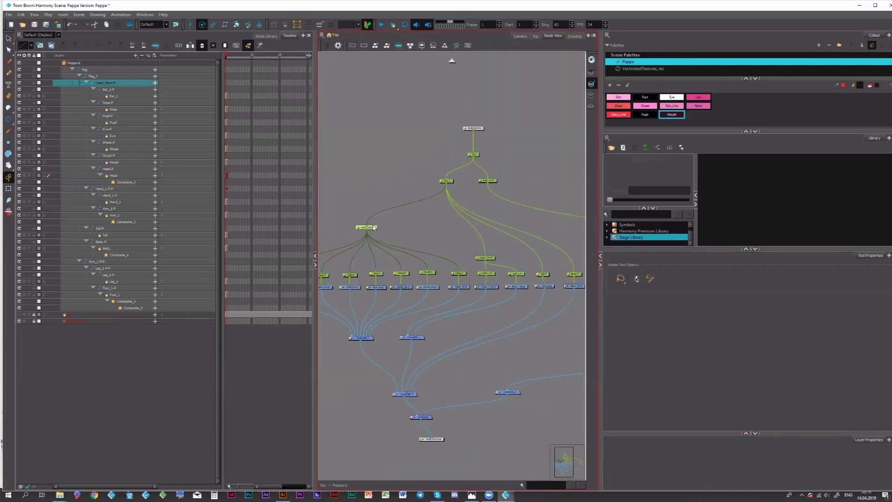
{"action": "left_click", "coordinate": [487, 258]}
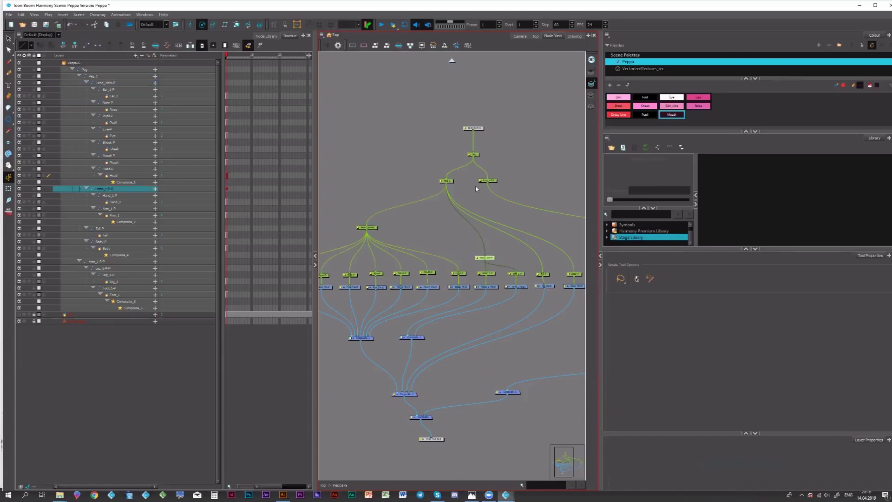
{"action": "left_click", "coordinate": [449, 182]}
{"action": "left_click_drag", "start_coordinate": [498, 181], "coordinate": [418, 194]}
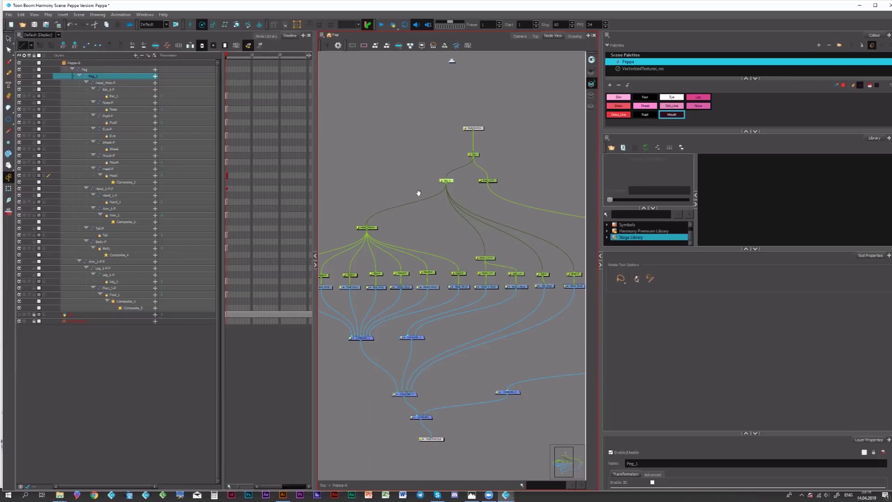
{"action": "left_click", "coordinate": [413, 194]}
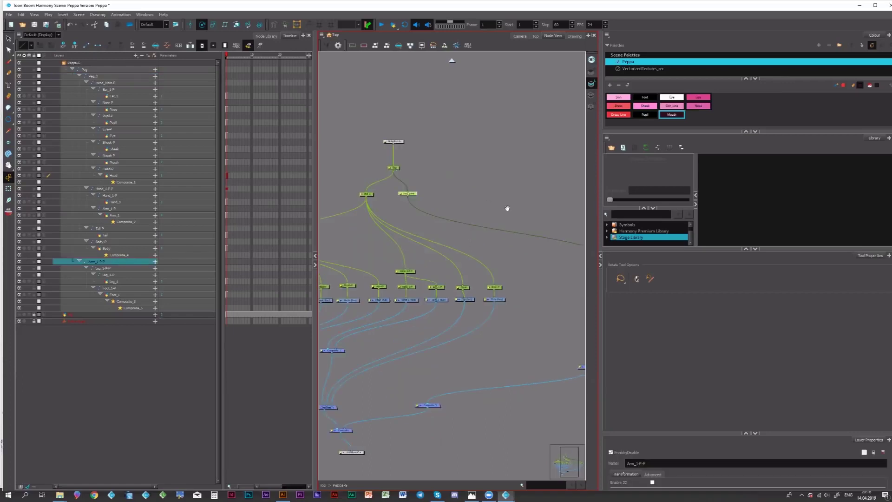
{"action": "left_click_drag", "start_coordinate": [434, 191], "coordinate": [516, 154]}
Step: Activate the Transform tool and select the Head_Main-P peg
{"action": "left_click", "coordinate": [522, 37]}
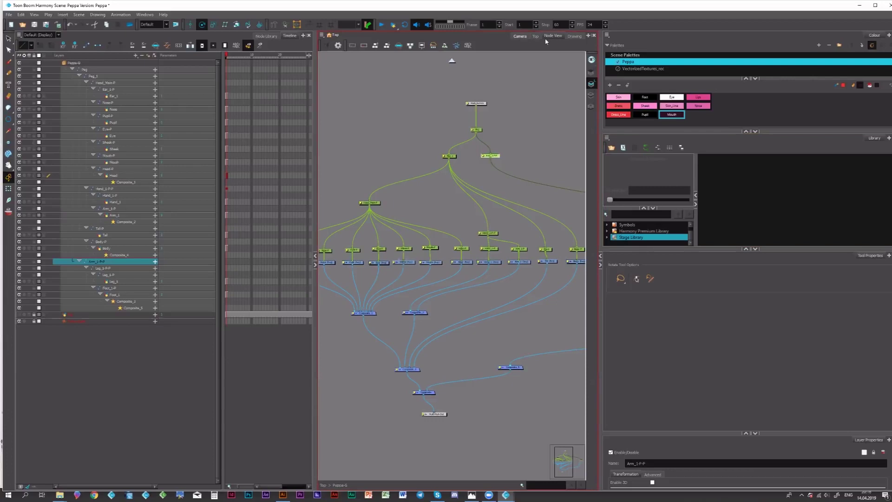
{"action": "left_click", "coordinate": [574, 36]}
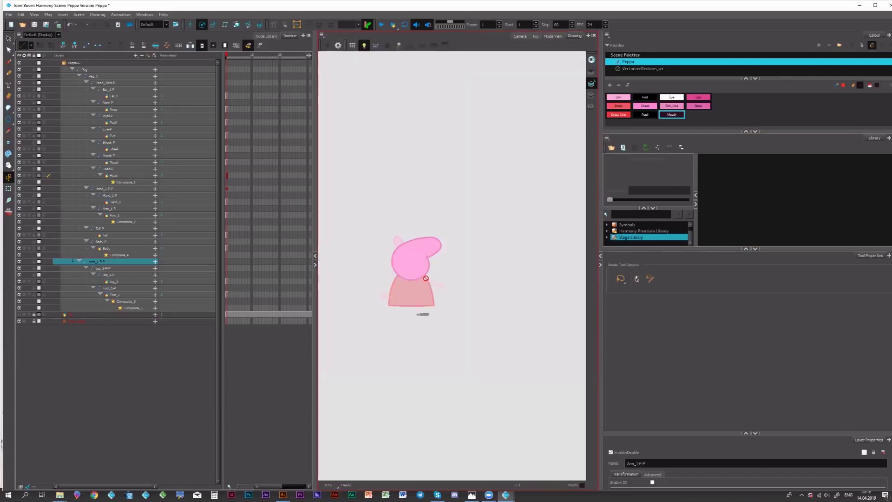
{"action": "left_click", "coordinate": [228, 264]}
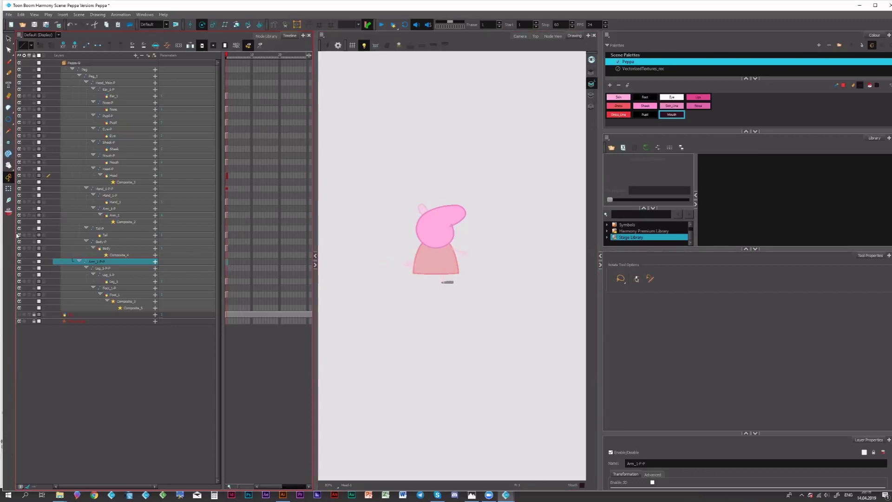
{"action": "left_click", "coordinate": [9, 189]}
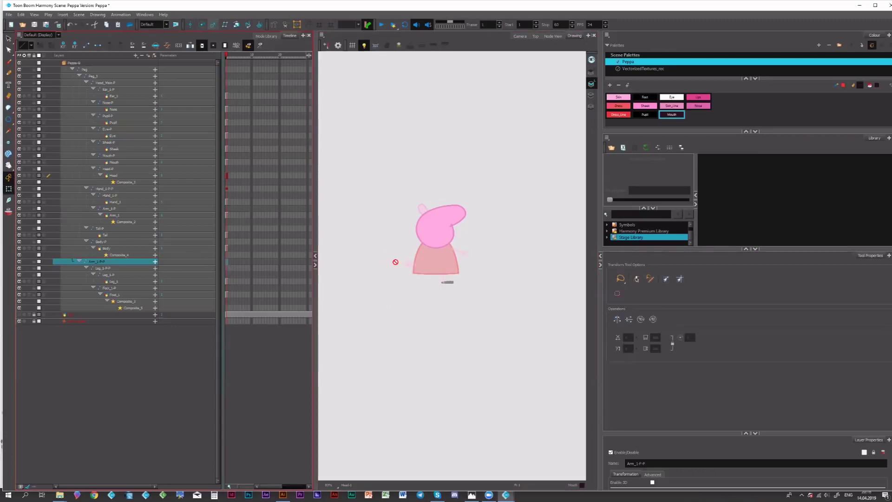
{"action": "left_click", "coordinate": [230, 268]}
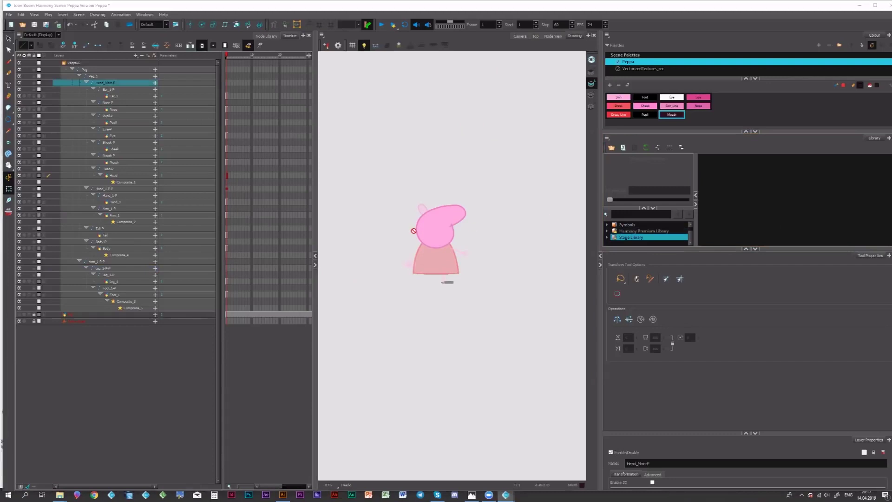
{"action": "scroll", "coordinate": [414, 231], "scroll_direction": "down", "scroll_amount": 1}
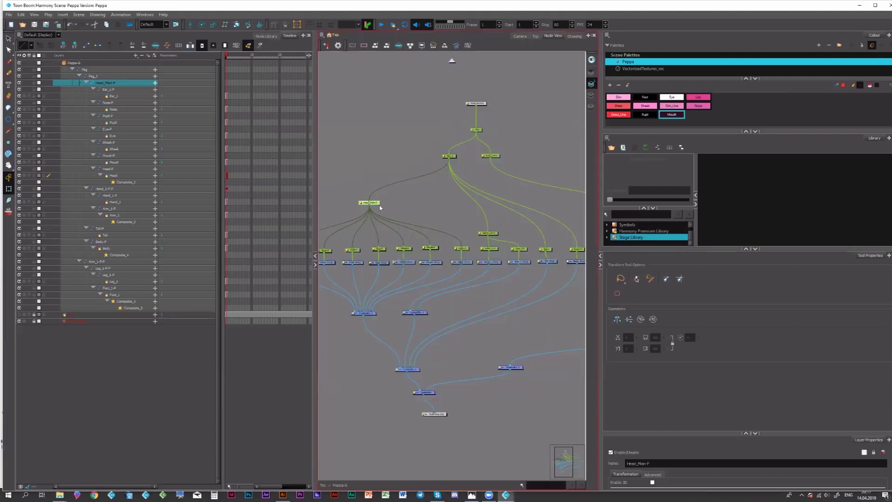
Step: Compare how the Head_Main-P and Ear_1-P peg selections behave in the Drawing view and the Camera view
{"action": "left_click", "coordinate": [378, 207]}
{"action": "left_click", "coordinate": [374, 203]}
{"action": "left_click", "coordinate": [576, 36]}
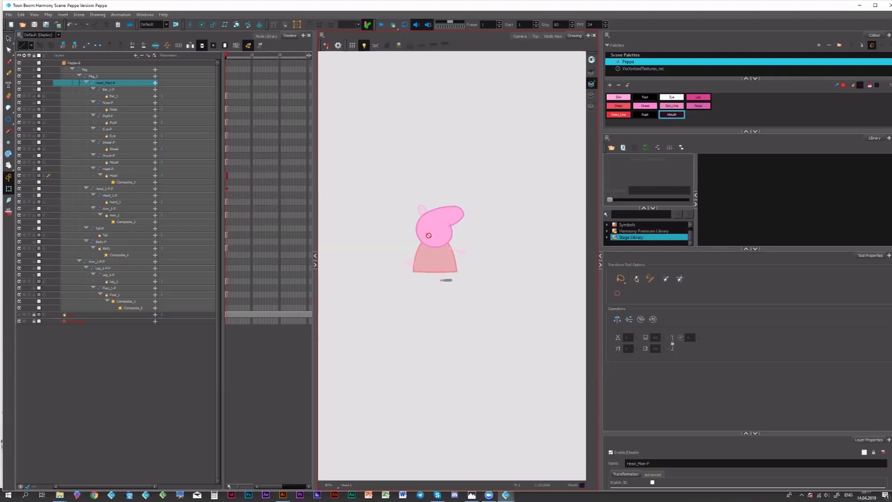
{"action": "left_click", "coordinate": [116, 90]}
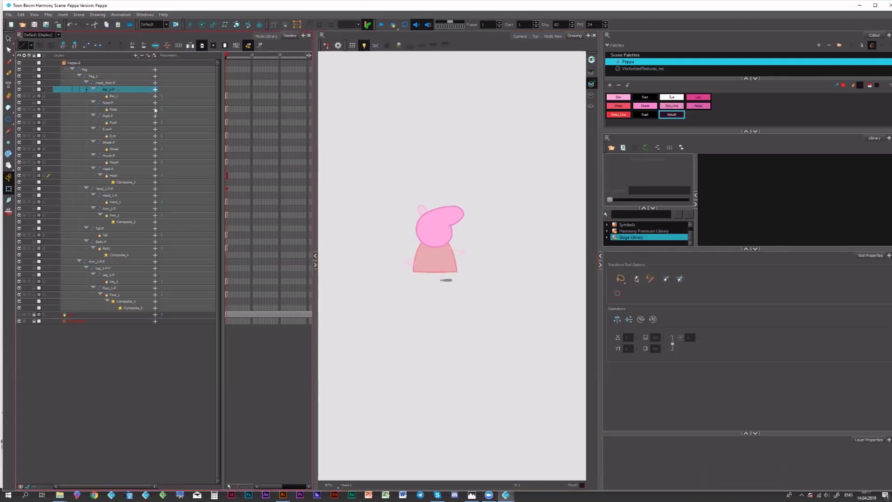
{"action": "left_click", "coordinate": [523, 36]}
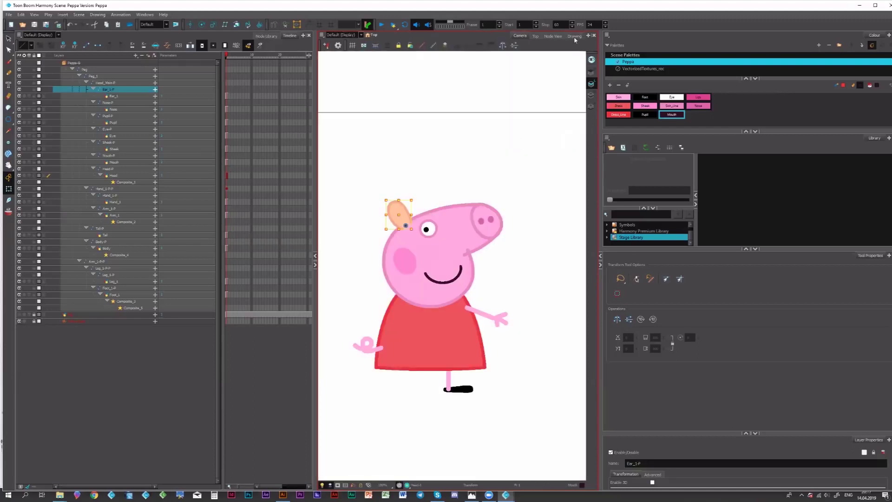
{"action": "left_click", "coordinate": [575, 37]}
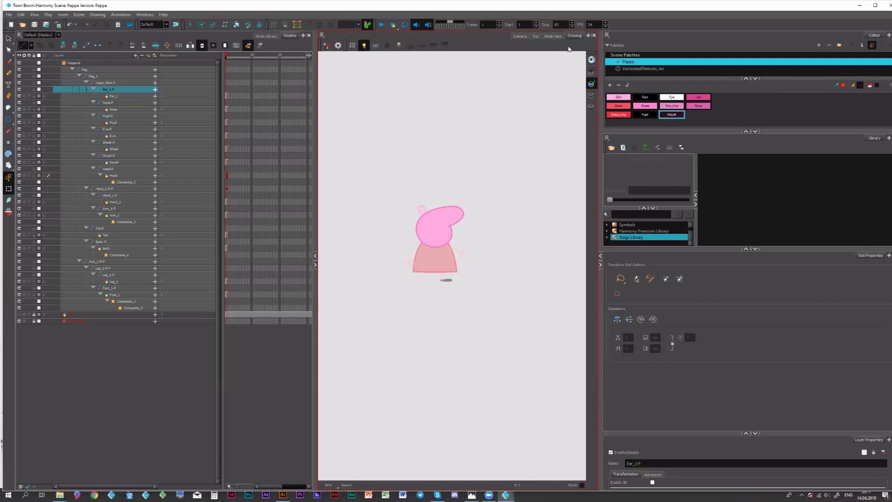
{"action": "left_click", "coordinate": [520, 36]}
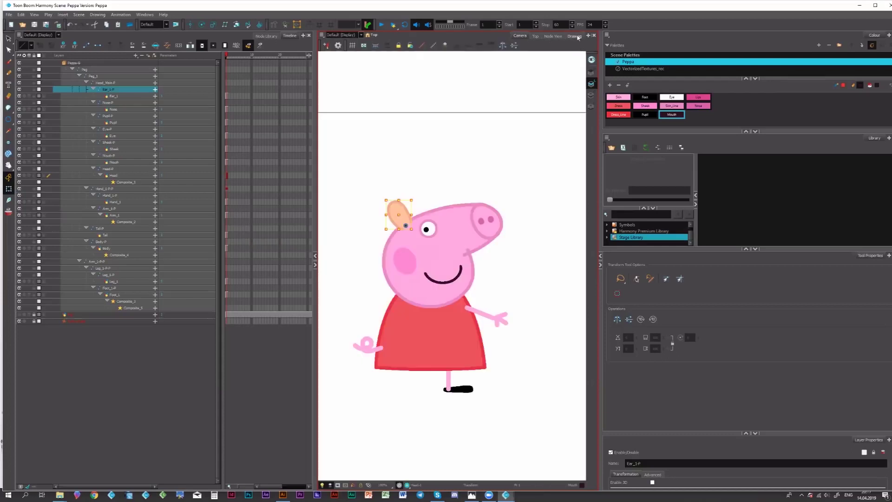
{"action": "left_click", "coordinate": [575, 36]}
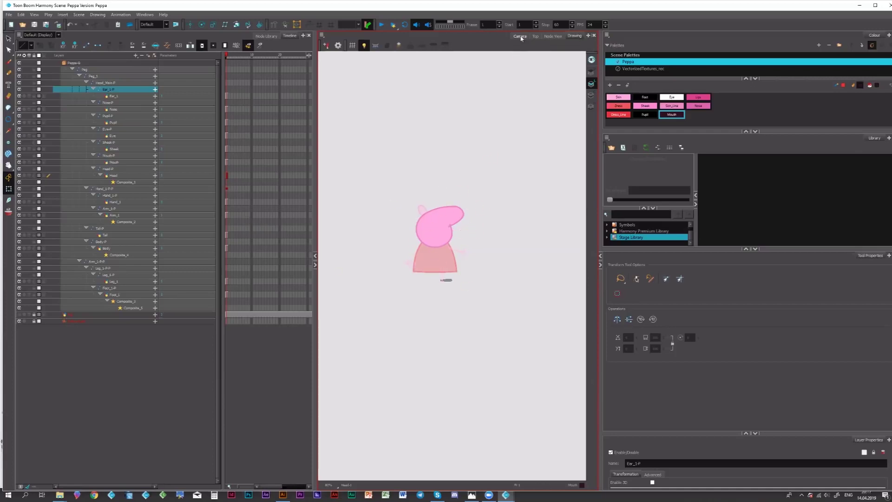
Step: Test transforming the Ear_1-P and Head_Main-P pegs in the Camera view, undoing each test
{"action": "left_click_drag", "start_coordinate": [415, 201], "coordinate": [436, 170]}
{"action": "key", "text": "ctrl+z"}
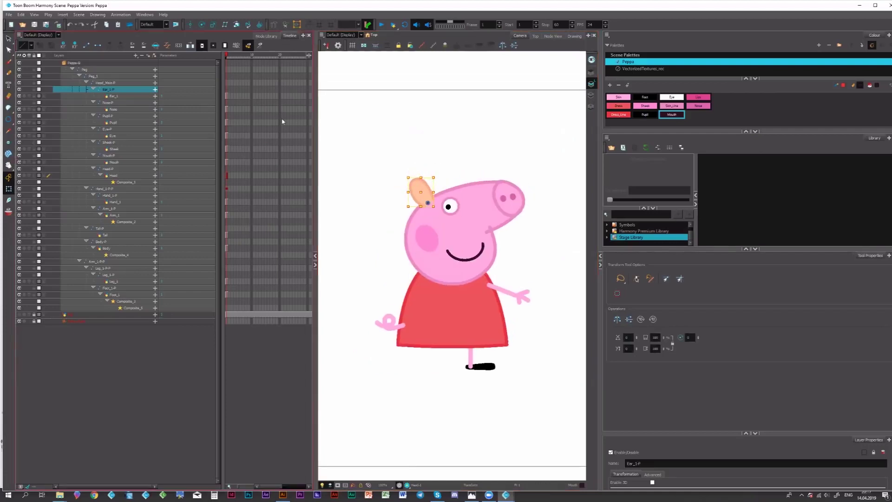
{"action": "left_click", "coordinate": [122, 83]}
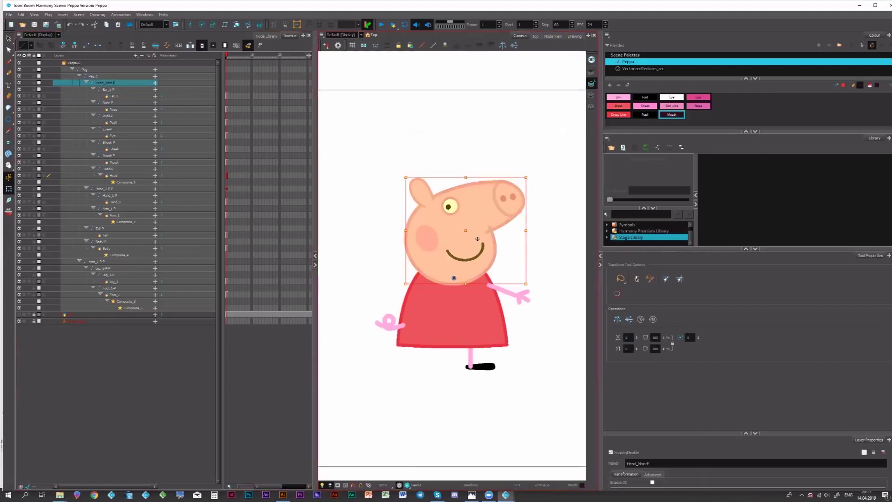
{"action": "mouse_move", "coordinate": [564, 270]}
{"action": "left_mouse_down"}
{"action": "mouse_move", "coordinate": [525, 197]}
{"action": "mouse_move", "coordinate": [540, 192]}
{"action": "left_mouse_up"}
{"action": "key", "text": "ctrl+z"}
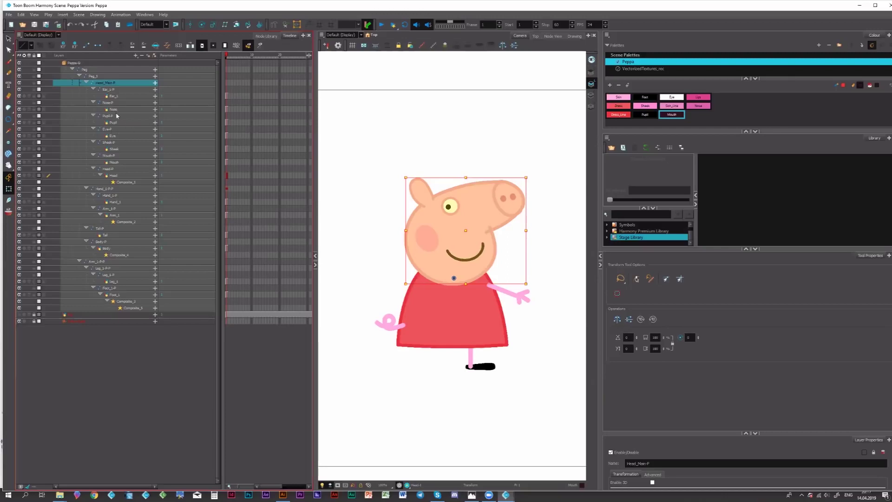
Step: Check the pivots of the hand, arm, tail and body pegs one by one, with a slight test rotation of Hand_1-P-P
{"action": "left_click", "coordinate": [114, 188]}
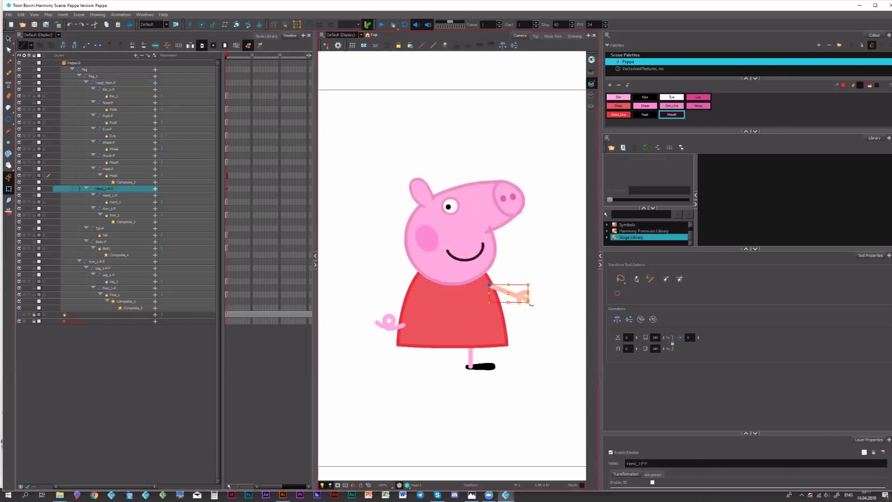
{"action": "mouse_move", "coordinate": [533, 304]}
{"action": "left_mouse_down"}
{"action": "mouse_move", "coordinate": [529, 247]}
{"action": "mouse_move", "coordinate": [531, 312]}
{"action": "mouse_move", "coordinate": [535, 300]}
{"action": "left_mouse_up"}
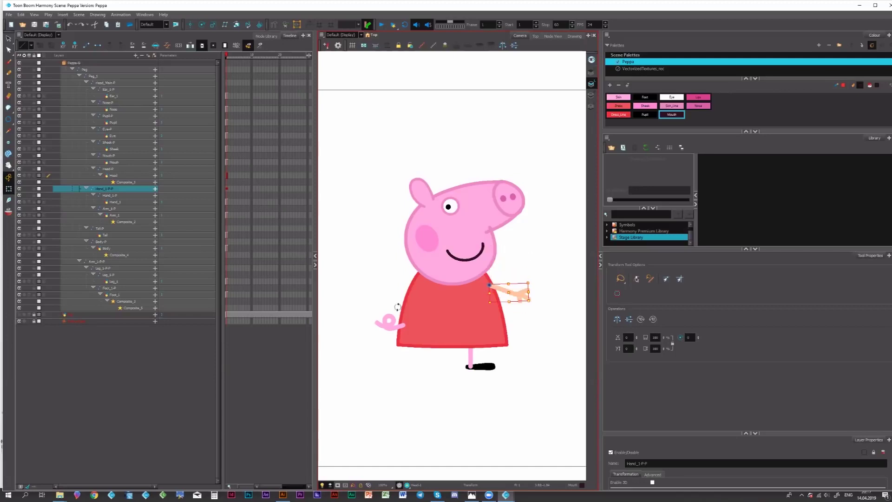
{"action": "left_click", "coordinate": [112, 208]}
{"action": "left_click", "coordinate": [108, 229]}
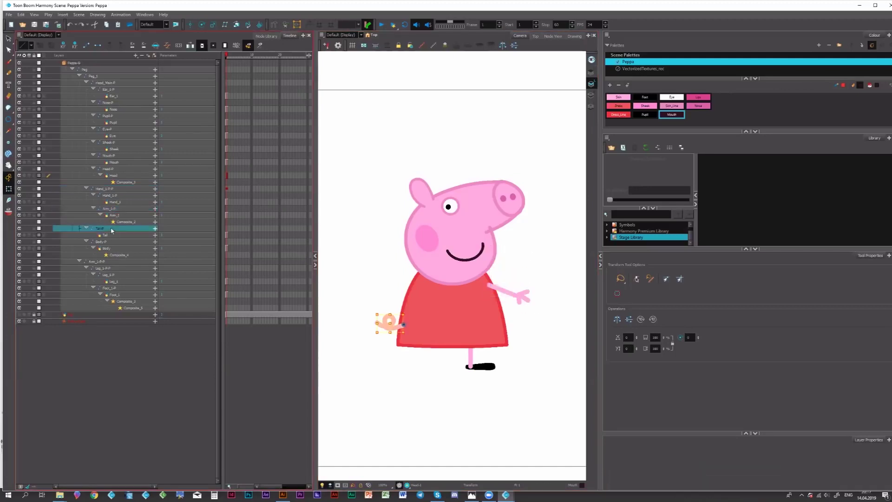
{"action": "left_click", "coordinate": [113, 242]}
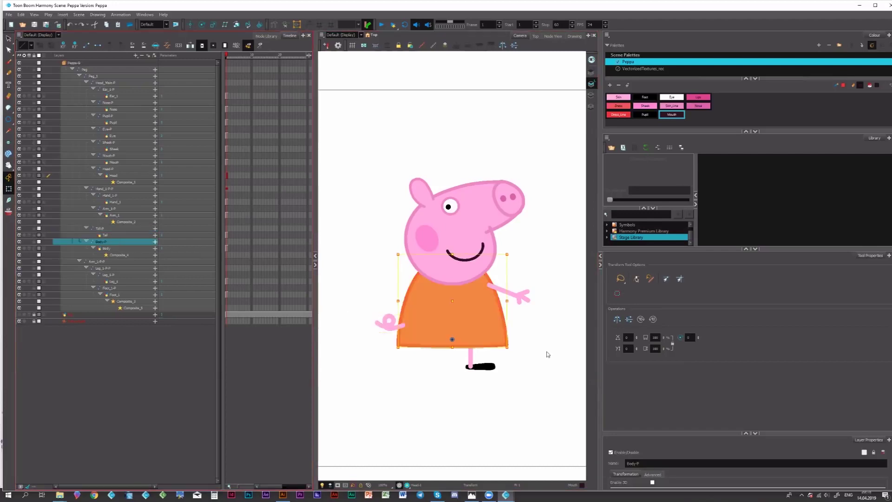
Step: Move the Peg_1 pivot to the lower part of the dress with the Rotate tool, test the upper body's rotation and undo that rotation
{"action": "left_click", "coordinate": [96, 76]}
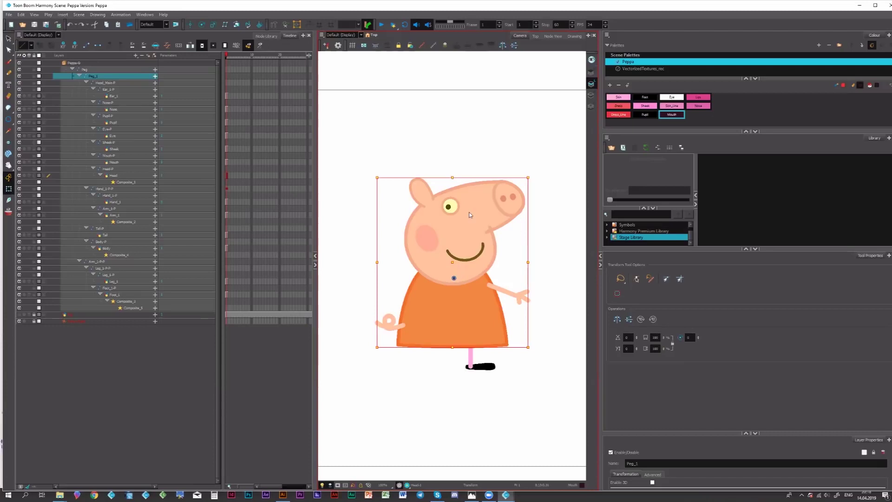
{"action": "key", "text": "alt+3"}
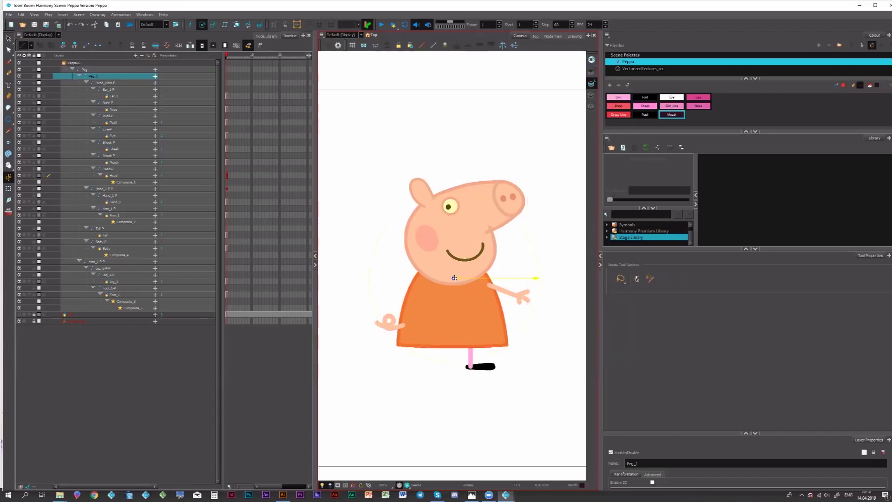
{"action": "left_click_drag", "start_coordinate": [454, 278], "coordinate": [454, 342]}
{"action": "left_click_drag", "start_coordinate": [497, 310], "coordinate": [456, 298]}
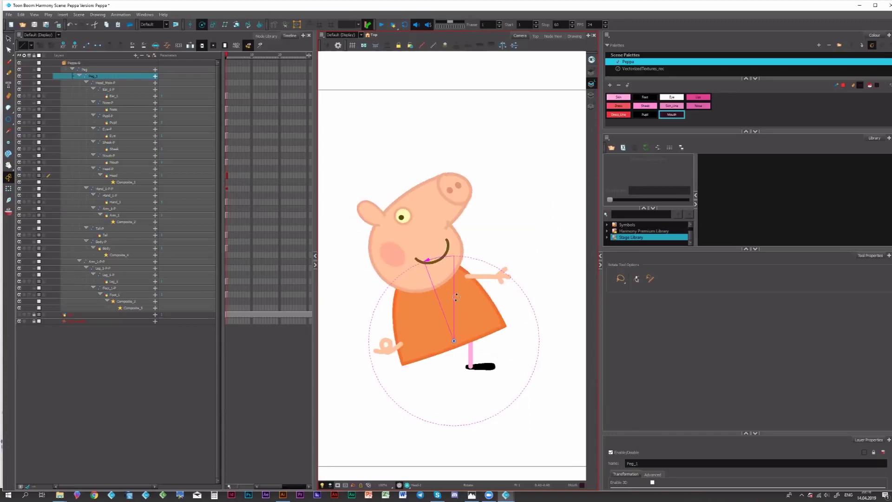
{"action": "key", "text": "ctrl+z"}
{"action": "key", "text": "ctrl+z"}
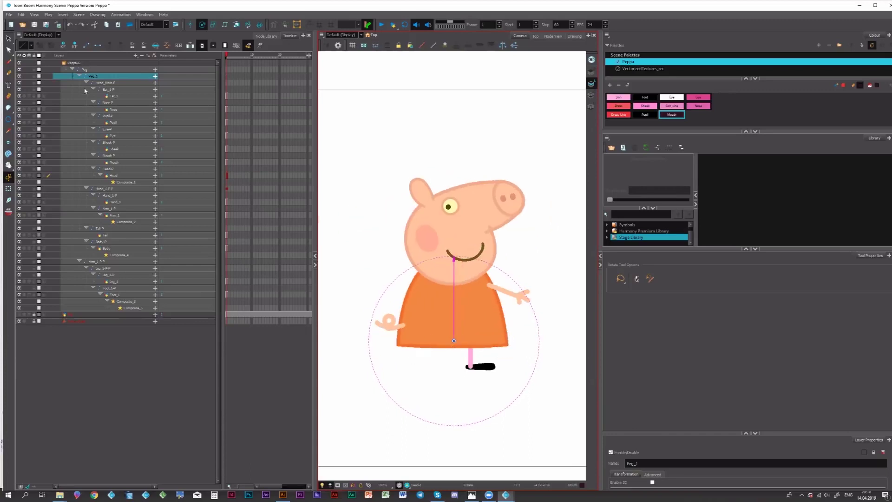
Step: Move the pivot of the character's top-level Peg down to foot level
{"action": "left_click", "coordinate": [91, 70]}
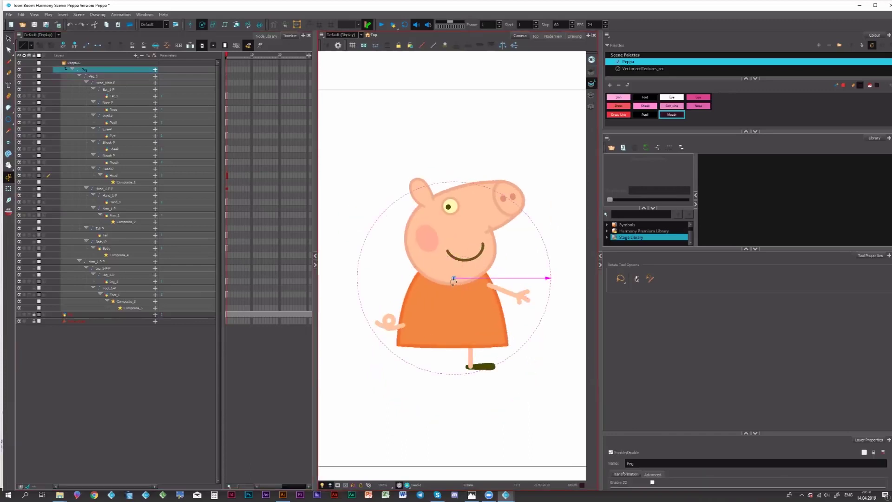
{"action": "left_click_drag", "start_coordinate": [454, 280], "coordinate": [458, 334]}
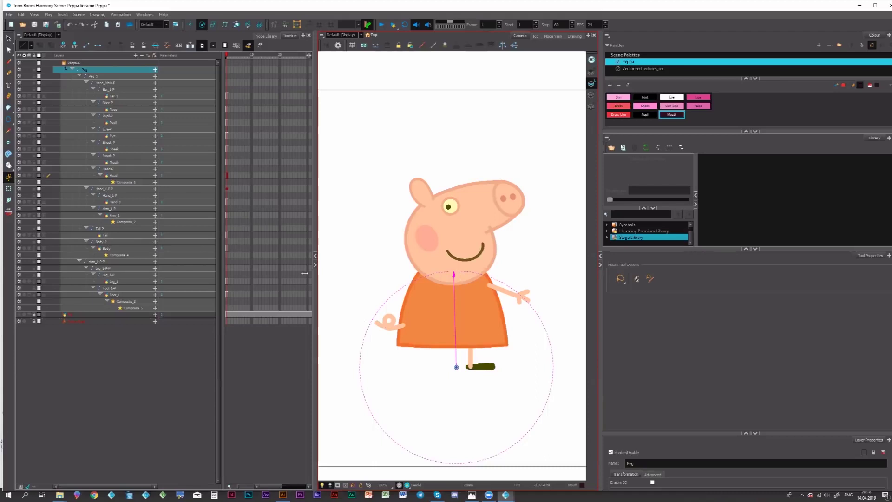
Step: Check the pivots of the leg group's pegs: Arm_1-P-P, Leg_1-P and the foot peg
{"action": "left_click", "coordinate": [154, 268]}
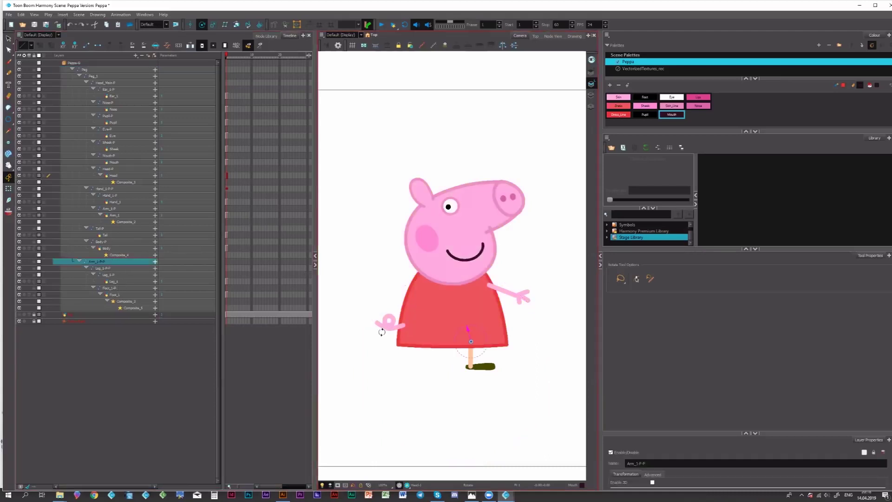
{"action": "left_click", "coordinate": [117, 275]}
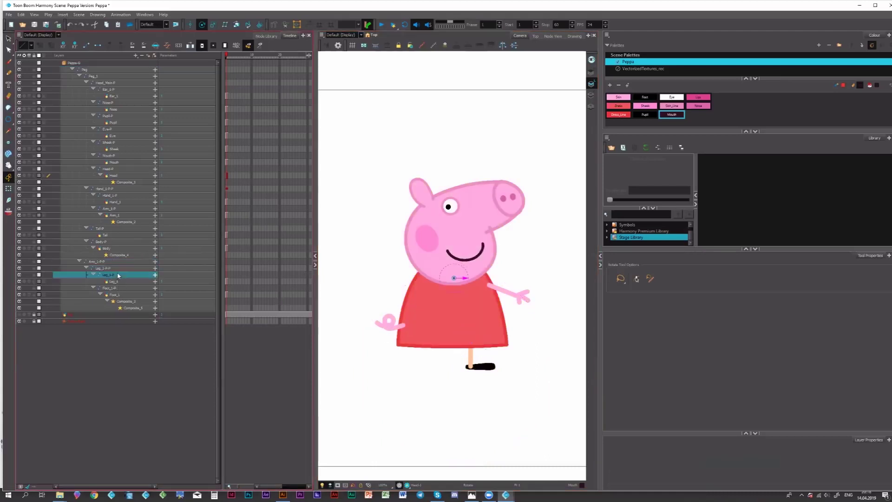
{"action": "left_click", "coordinate": [113, 289]}
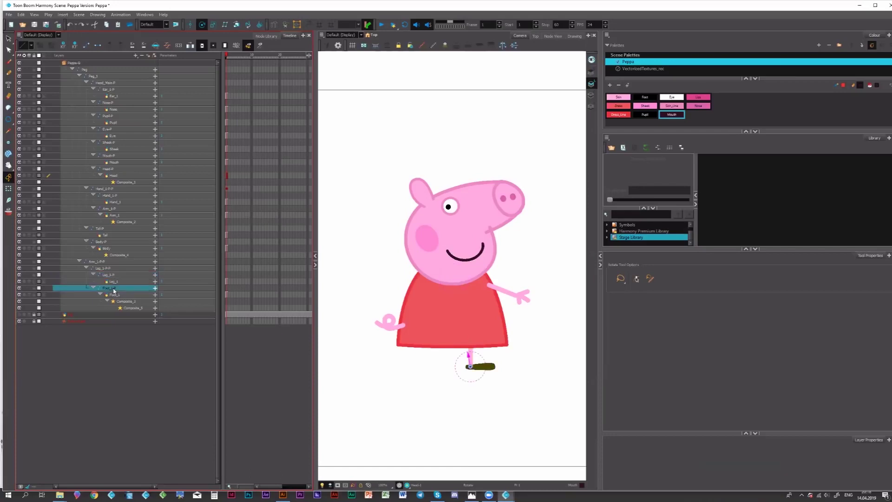
{"action": "left_click", "coordinate": [110, 264]}
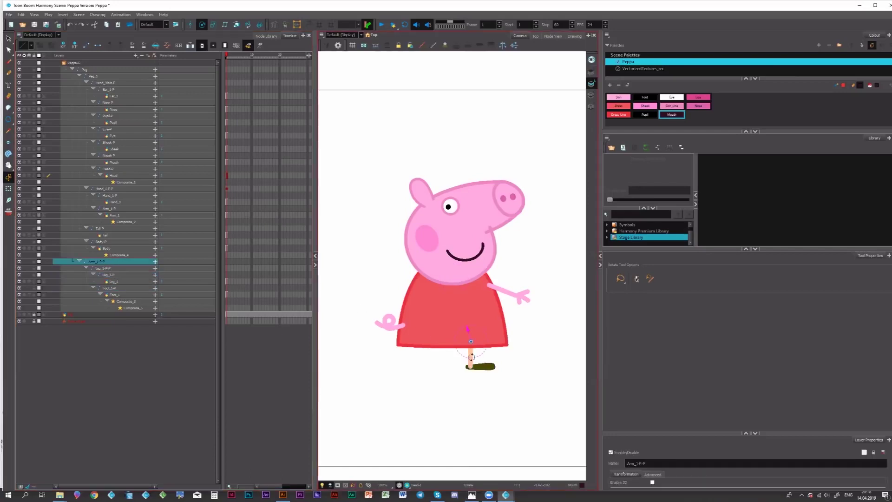
{"action": "mouse_move", "coordinate": [502, 334]}
{"action": "left_mouse_down"}
{"action": "mouse_move", "coordinate": [488, 355]}
{"action": "mouse_move", "coordinate": [491, 344]}
{"action": "left_mouse_up"}
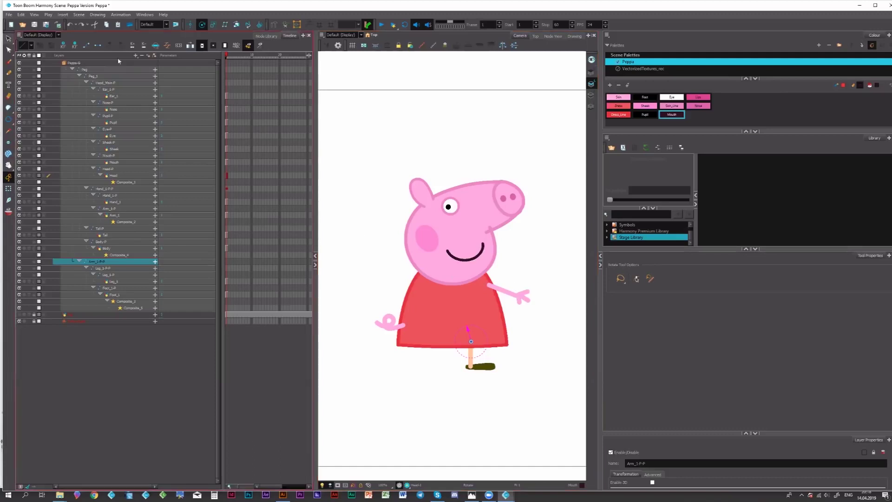
Step: Add a curve deformer to the Arm_1 drawing with the Rigging tool, running from the shoulder to the wrist
{"action": "left_click", "coordinate": [274, 25]}
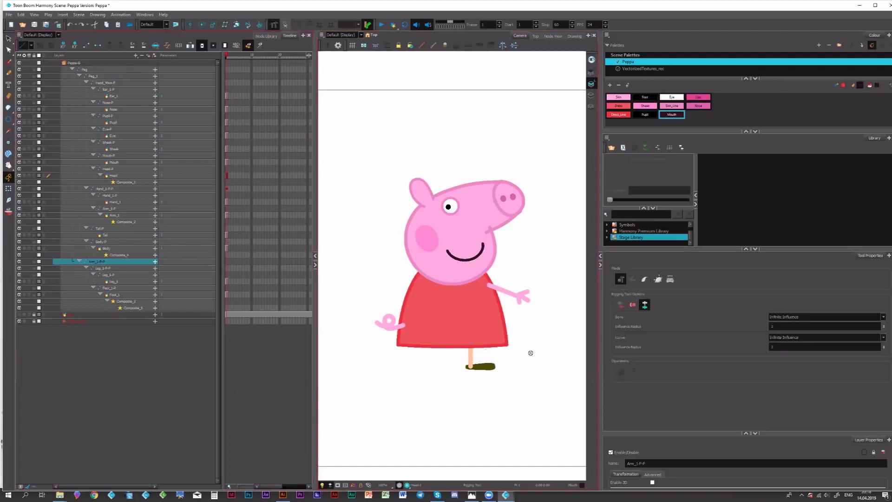
{"action": "scroll", "coordinate": [529, 273], "scroll_direction": "up", "scroll_amount": 2}
{"action": "left_click", "coordinate": [484, 304]}
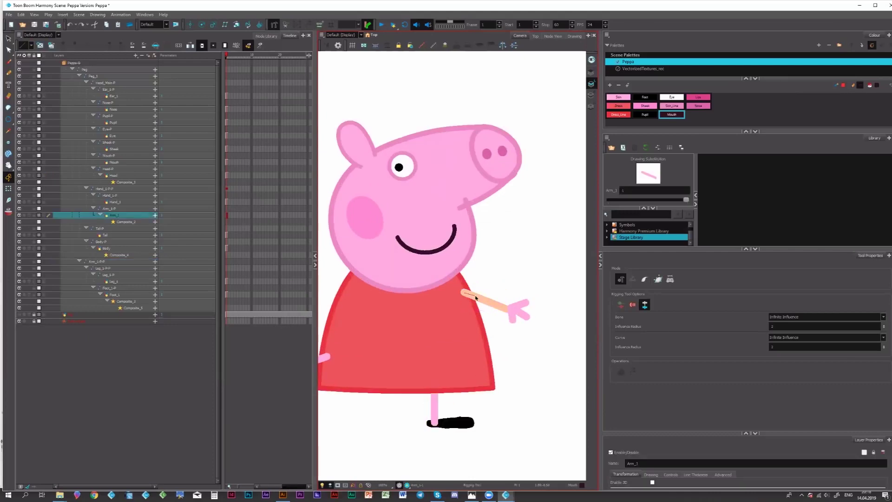
{"action": "left_click", "coordinate": [476, 296]}
{"action": "left_click", "coordinate": [500, 307]}
{"action": "left_click", "coordinate": [523, 320]}
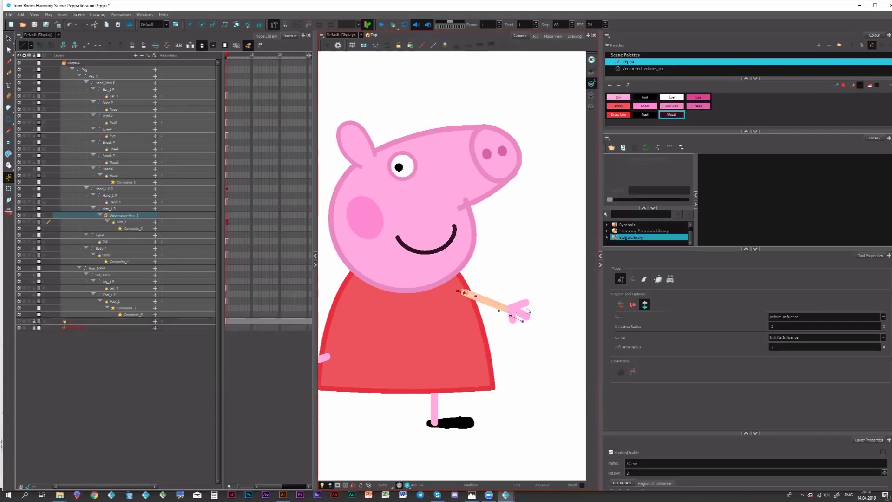
{"action": "key", "text": "ctrl+z"}
Step: Add a curve deformer to the Leg_1 drawing, running straight down from inside the dress to the ankle
{"action": "left_click_drag", "start_coordinate": [434, 407], "coordinate": [475, 341]}
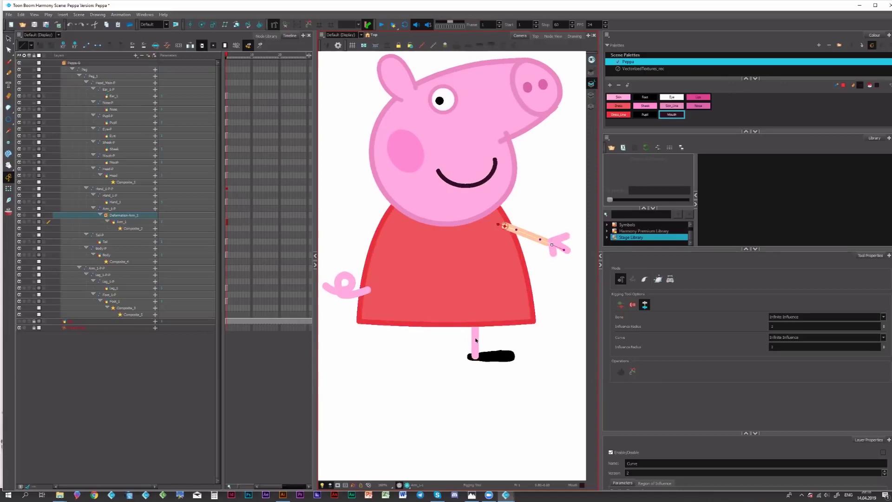
{"action": "left_click", "coordinate": [476, 341]}
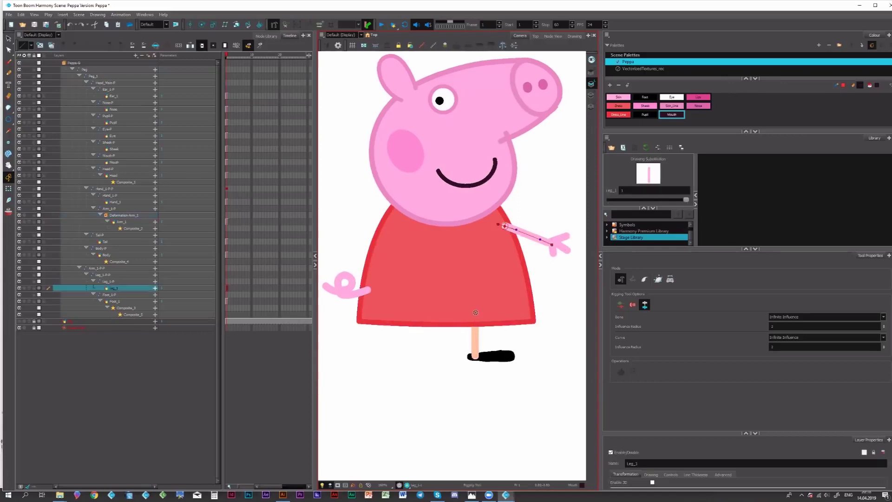
{"action": "key", "text": "shift+t"}
{"action": "key", "text": "ctrl+z"}
{"action": "left_click", "coordinate": [476, 333]}
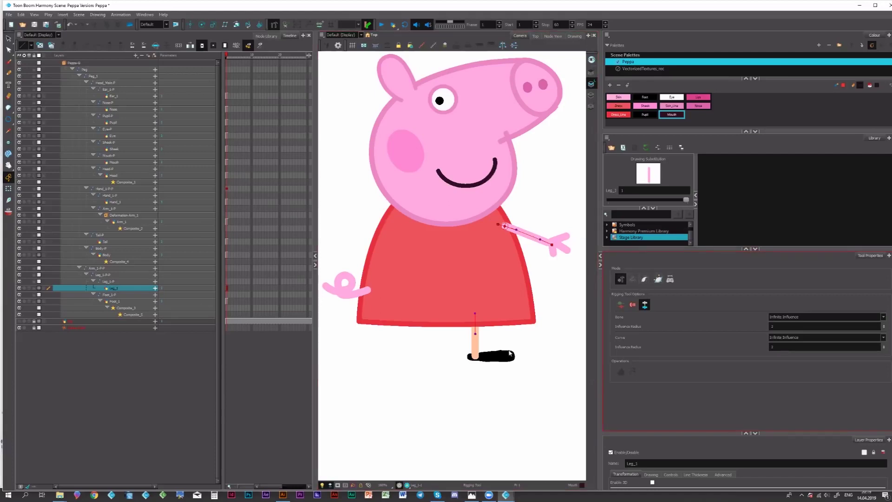
{"action": "left_click_drag", "start_coordinate": [475, 357], "coordinate": [475, 346]}
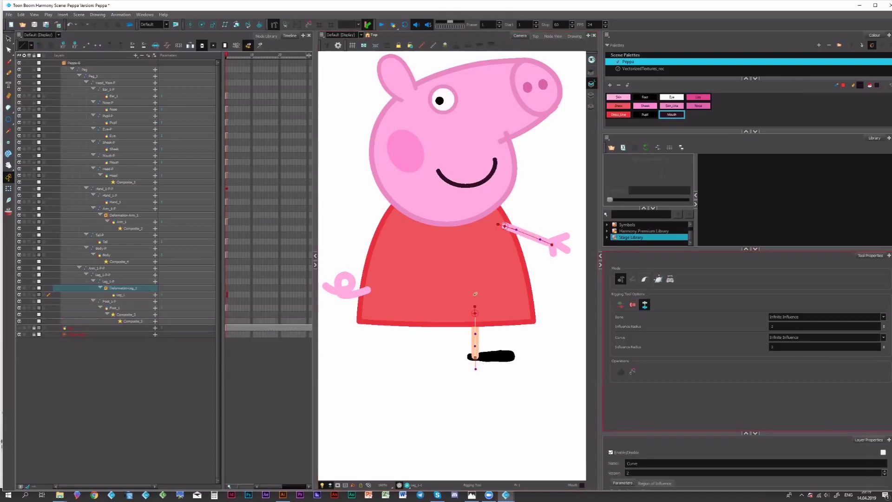
{"action": "left_click_drag", "start_coordinate": [472, 272], "coordinate": [486, 339]}
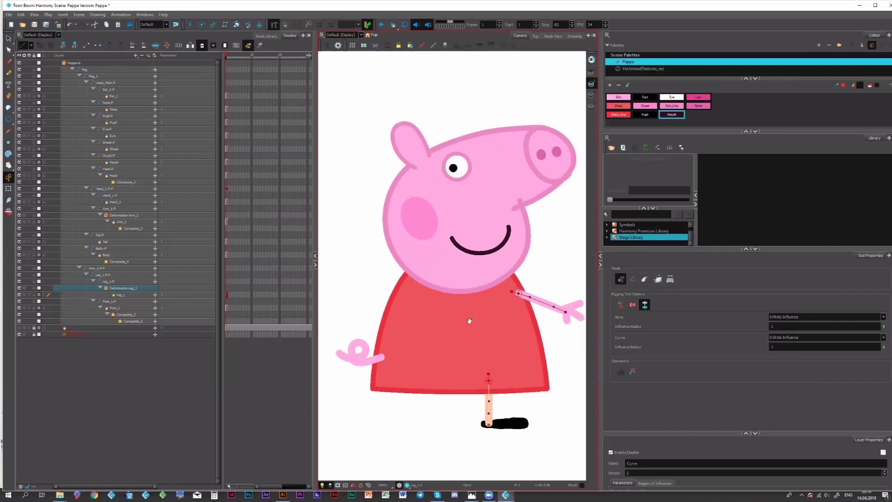
{"action": "left_click_drag", "start_coordinate": [393, 344], "coordinate": [469, 322]}
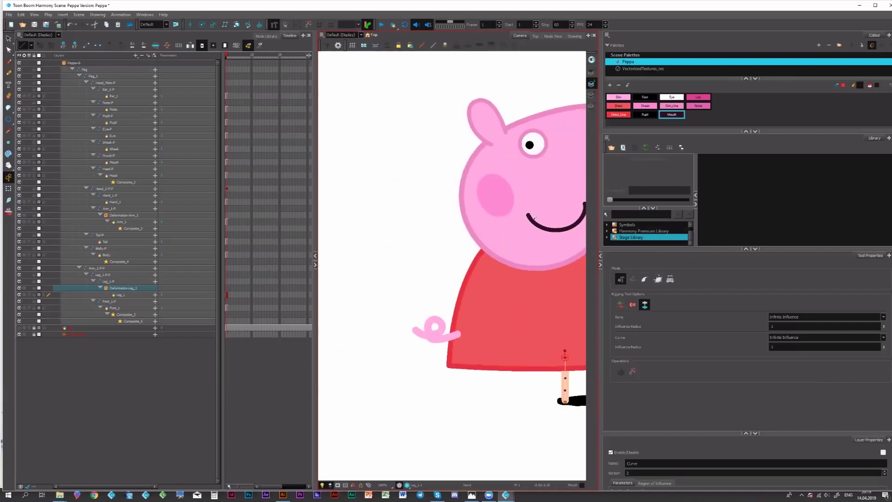
{"action": "left_click_drag", "start_coordinate": [560, 197], "coordinate": [446, 258]}
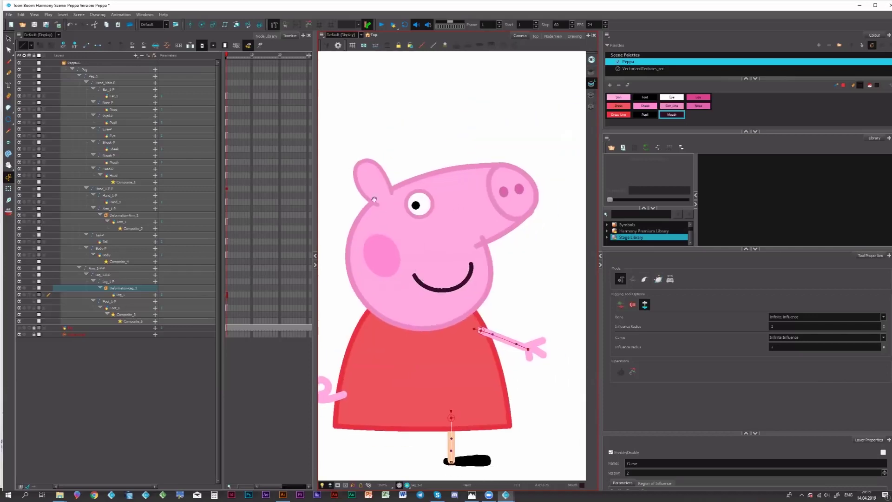
{"action": "left_click_drag", "start_coordinate": [474, 203], "coordinate": [506, 173]}
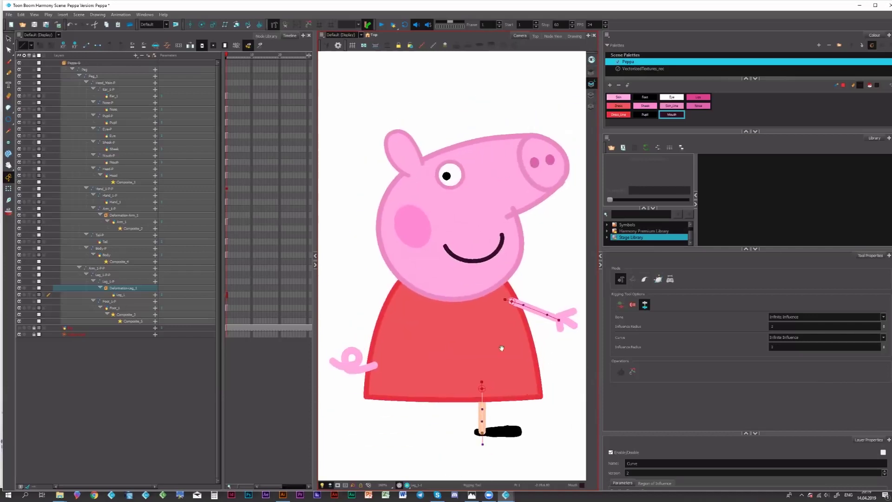
{"action": "left_click_drag", "start_coordinate": [502, 348], "coordinate": [460, 301]}
{"action": "left_click_drag", "start_coordinate": [514, 288], "coordinate": [529, 263]}
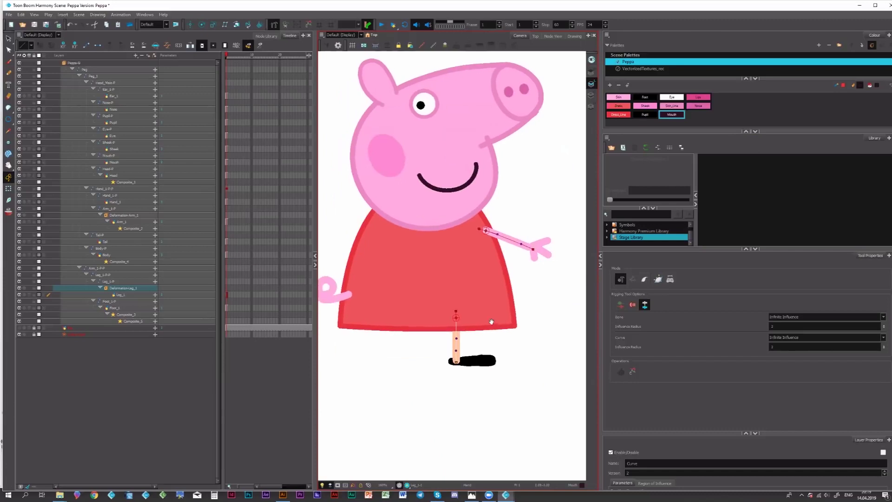
{"action": "left_click_drag", "start_coordinate": [494, 367], "coordinate": [514, 364]}
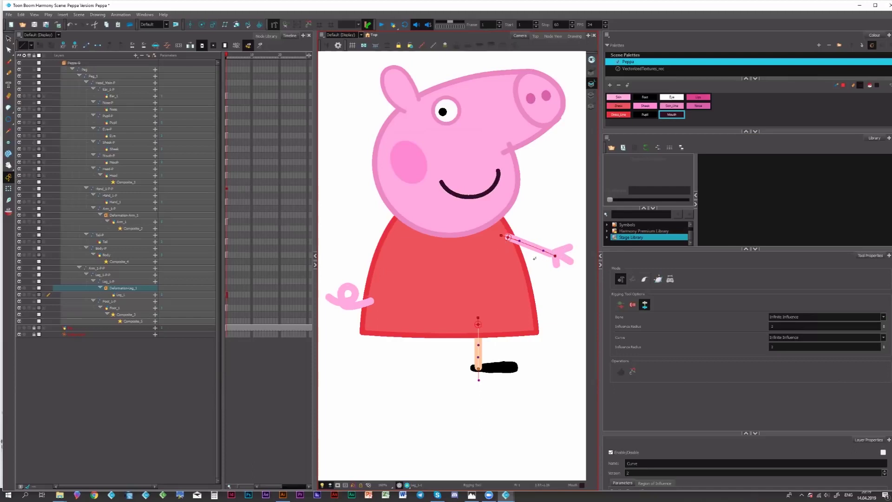
Step: Test the arm deformer by bending its curve and moving the hand with the Transform tool, and undo the test changes
{"action": "left_click", "coordinate": [8, 189]}
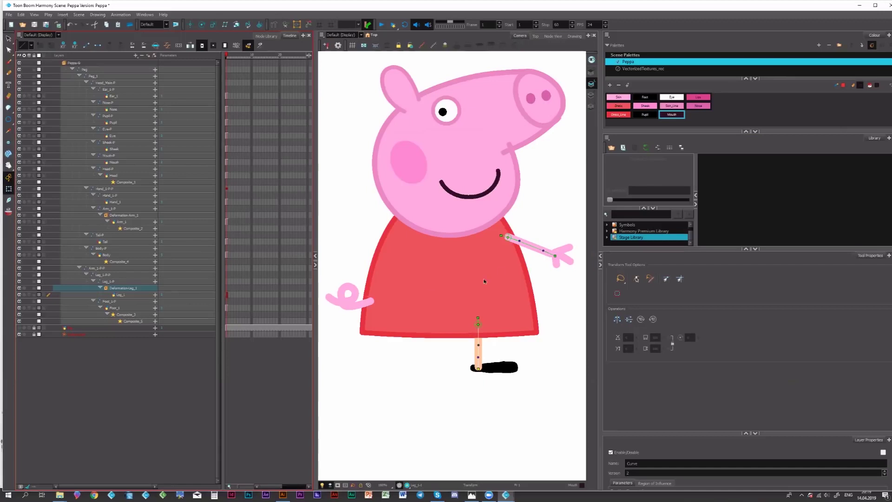
{"action": "left_click", "coordinate": [533, 251]}
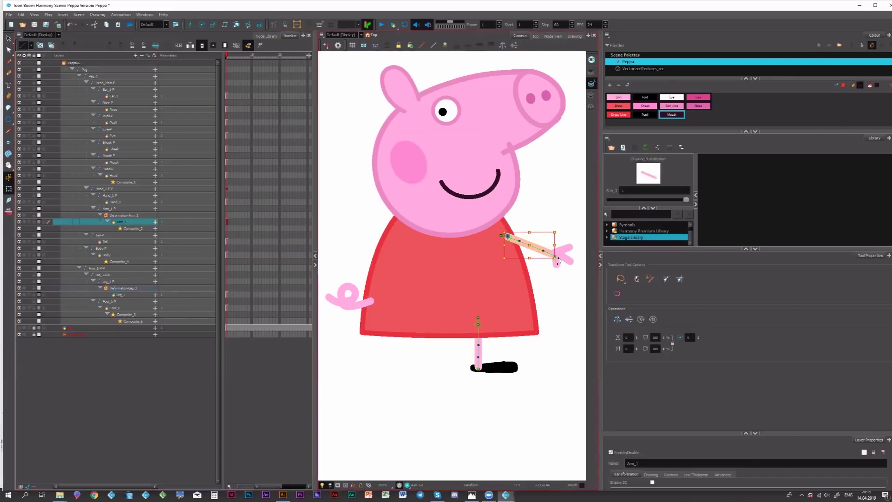
{"action": "left_click", "coordinate": [557, 261]}
{"action": "key", "text": "b"}
{"action": "key", "text": "b"}
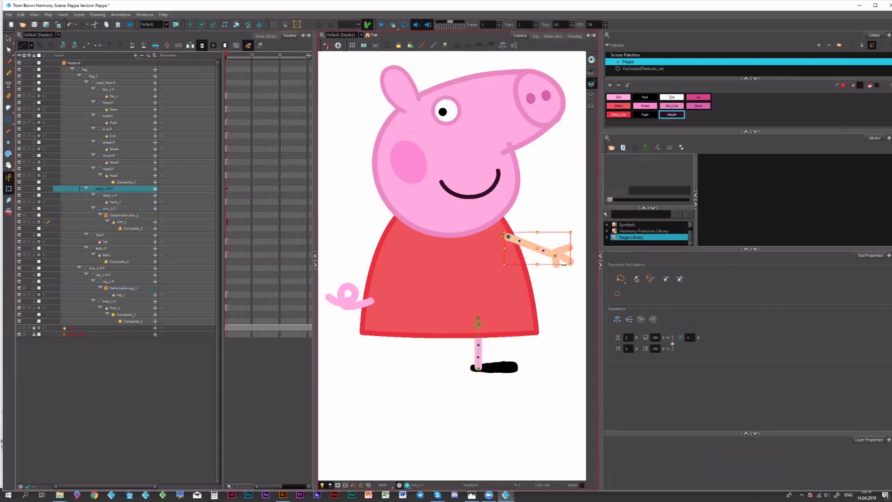
{"action": "left_click_drag", "start_coordinate": [573, 267], "coordinate": [540, 253]}
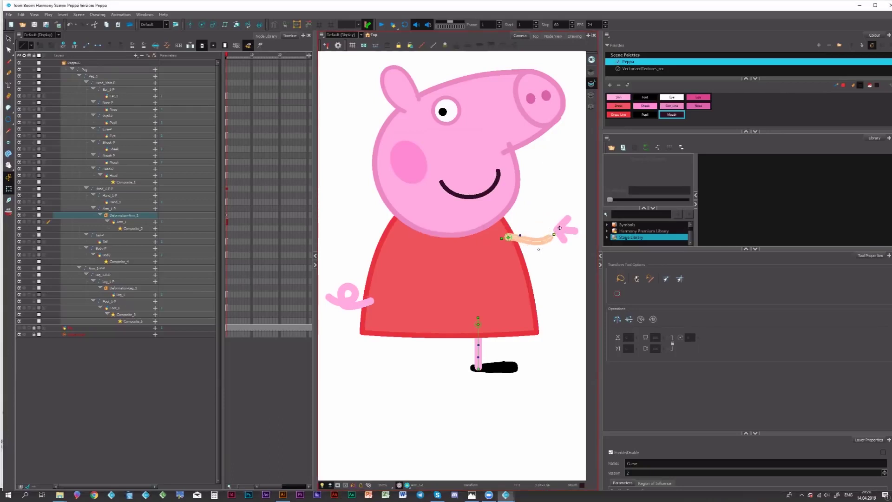
{"action": "left_click", "coordinate": [559, 228]}
{"action": "key", "text": "ctrl+z"}
{"action": "key", "text": "ctrl+z"}
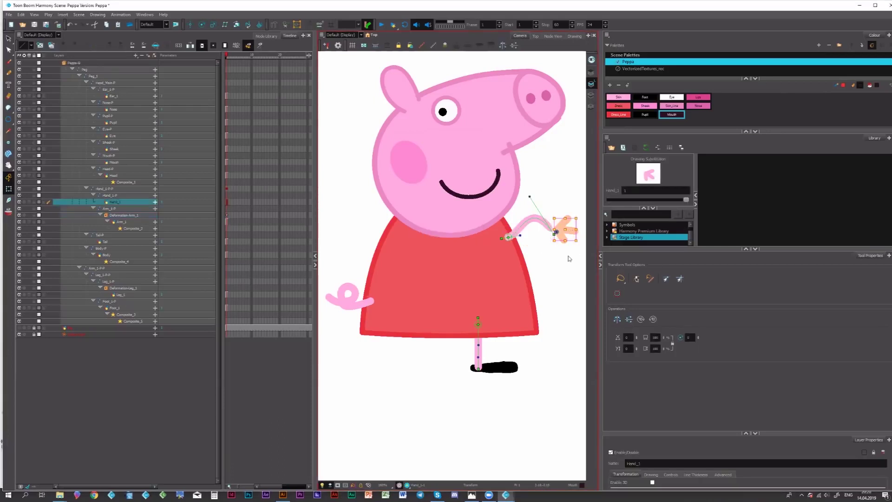
{"action": "key", "text": "ctrl+z"}
{"action": "key", "text": "ctrl+z"}
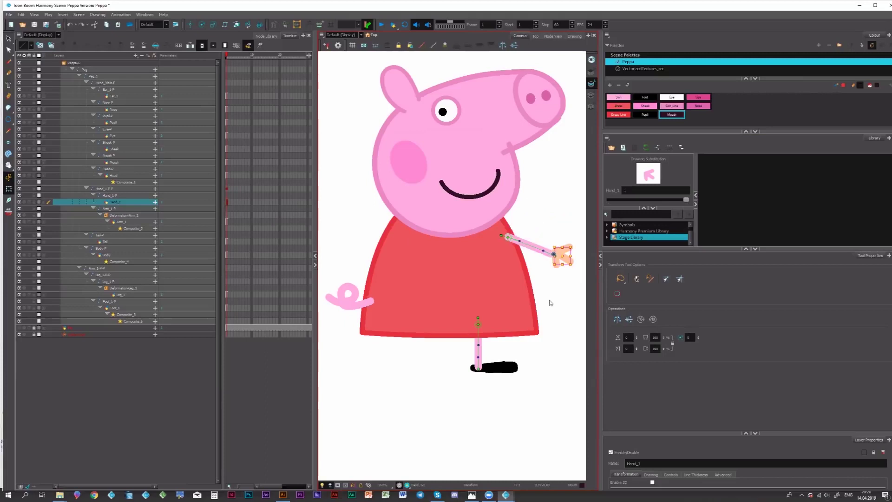
Step: Select the Body drawing and set the Rigging tool to Envelope mode
{"action": "left_click", "coordinate": [502, 367]}
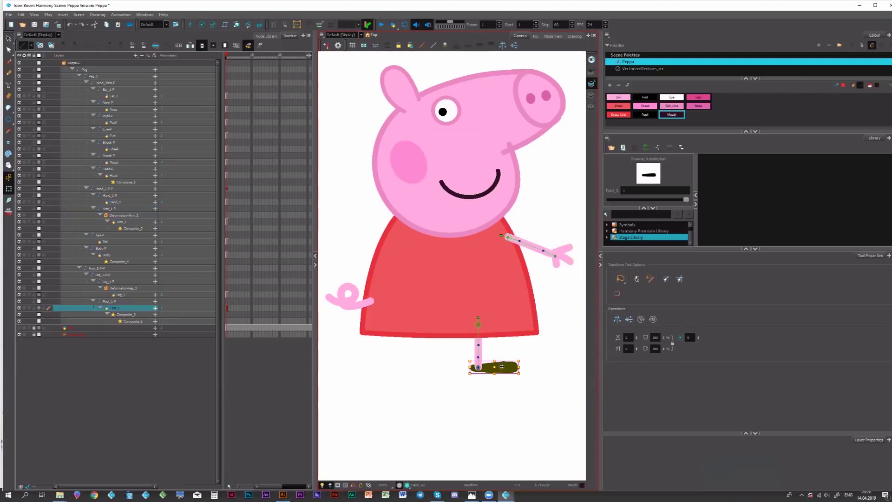
{"action": "mouse_move", "coordinate": [463, 276]}
{"action": "left_mouse_down"}
{"action": "mouse_move", "coordinate": [479, 277]}
{"action": "mouse_move", "coordinate": [472, 283]}
{"action": "left_mouse_up"}
{"action": "left_click", "coordinate": [488, 283]}
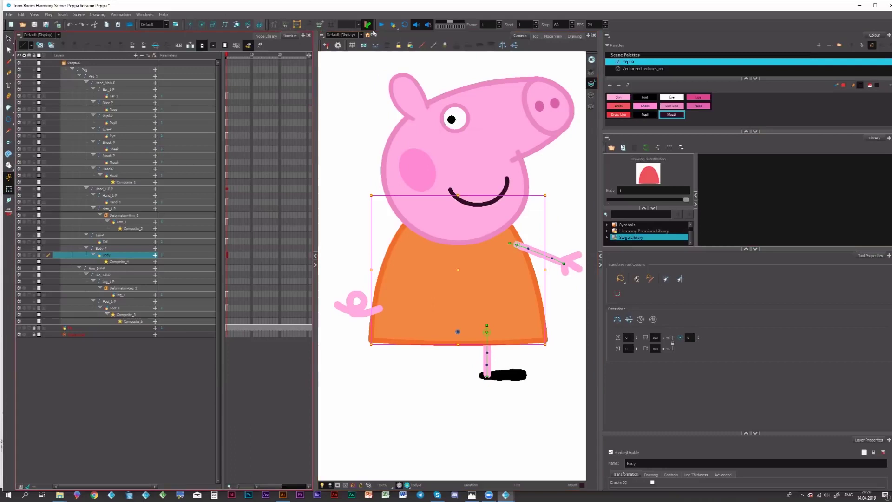
{"action": "left_click", "coordinate": [274, 25]}
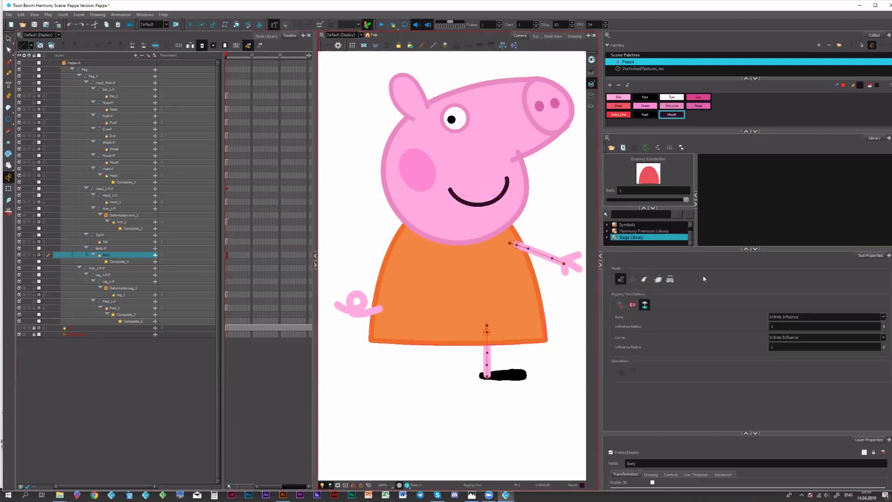
{"action": "left_click", "coordinate": [659, 279]}
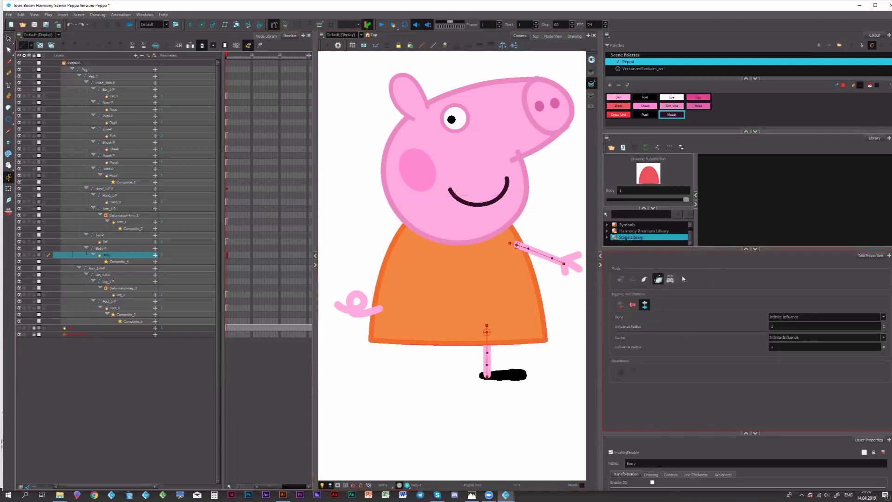
Step: Hide the Head layer to expose the top of the dress, and reselect the Body drawing with the Transform tool
{"action": "left_click", "coordinate": [442, 211]}
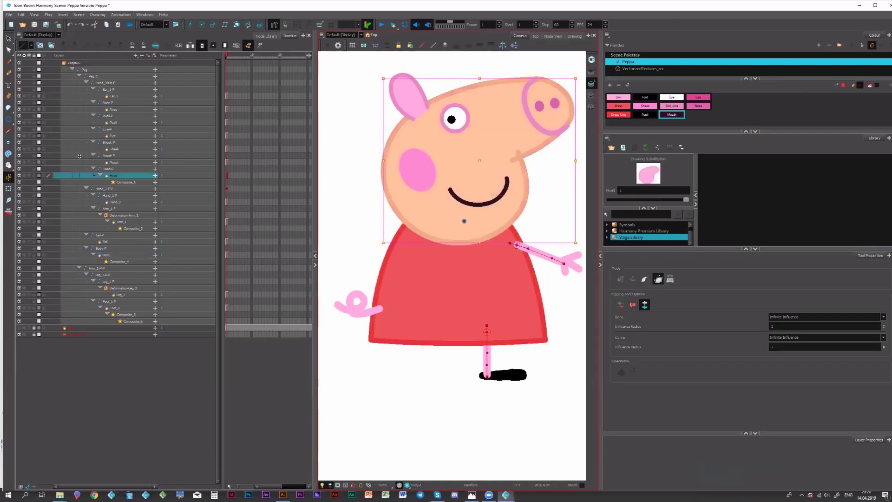
{"action": "left_click", "coordinate": [19, 176]}
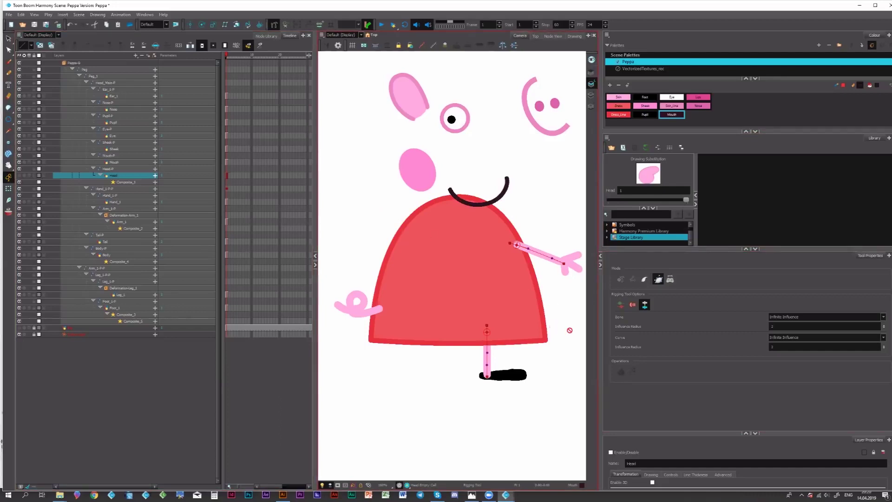
{"action": "left_click", "coordinate": [9, 188]}
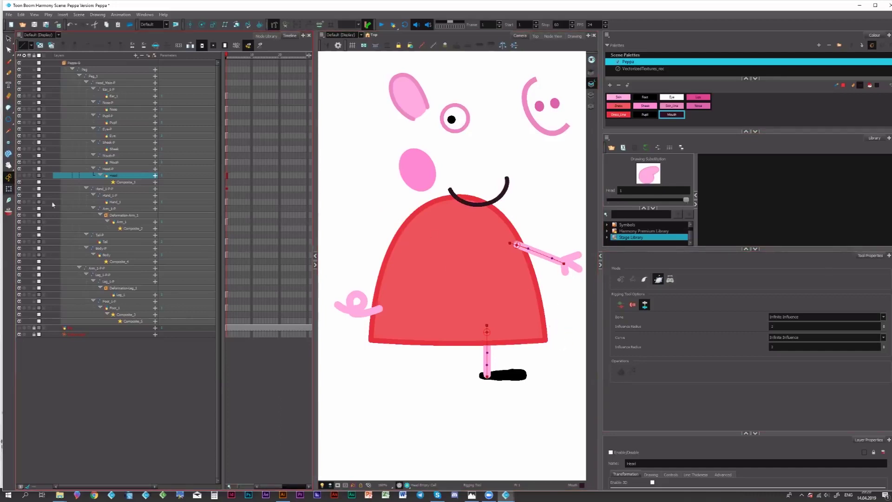
{"action": "left_click", "coordinate": [450, 308]}
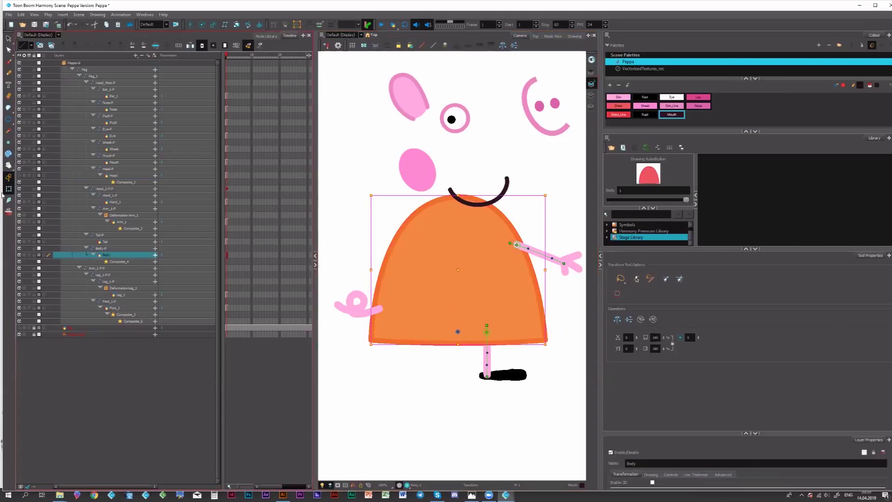
Step: Build an envelope deformer around the Body drawing with points at the hem's right corner, the hem's left corner and the dress's top
{"action": "left_click", "coordinate": [275, 25]}
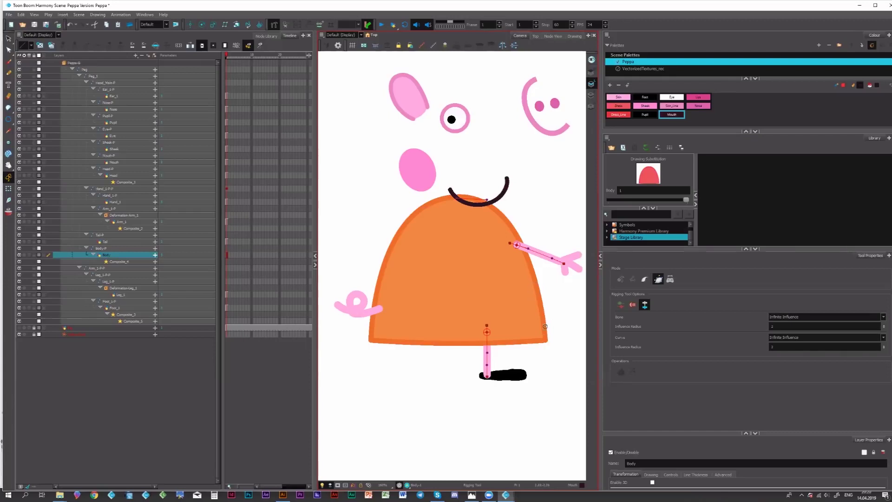
{"action": "left_click_drag", "start_coordinate": [546, 340], "coordinate": [538, 225]}
{"action": "left_click_drag", "start_coordinate": [462, 342], "coordinate": [486, 343]}
{"action": "key", "text": "ctrl+z"}
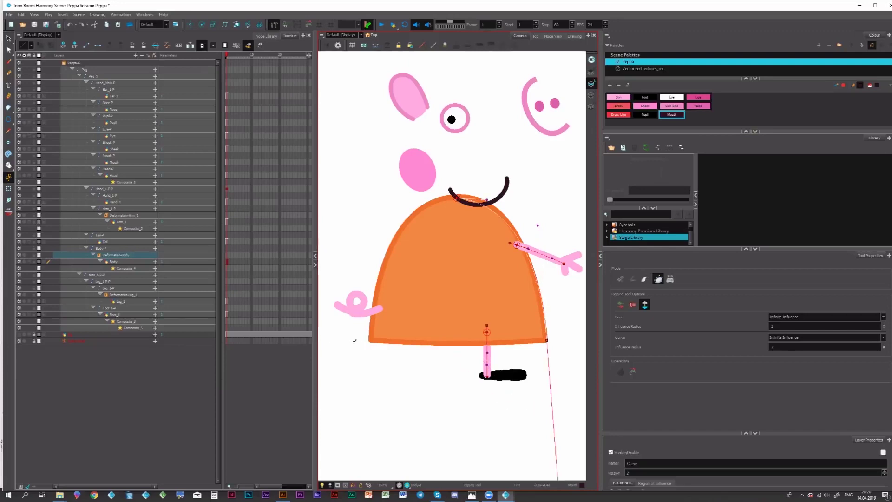
{"action": "left_click_drag", "start_coordinate": [370, 340], "coordinate": [329, 340]}
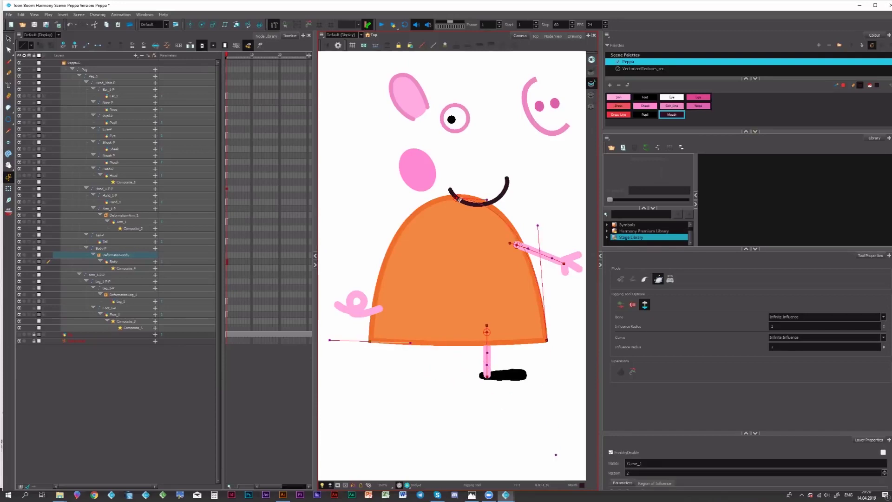
{"action": "left_click_drag", "start_coordinate": [471, 198], "coordinate": [411, 199]}
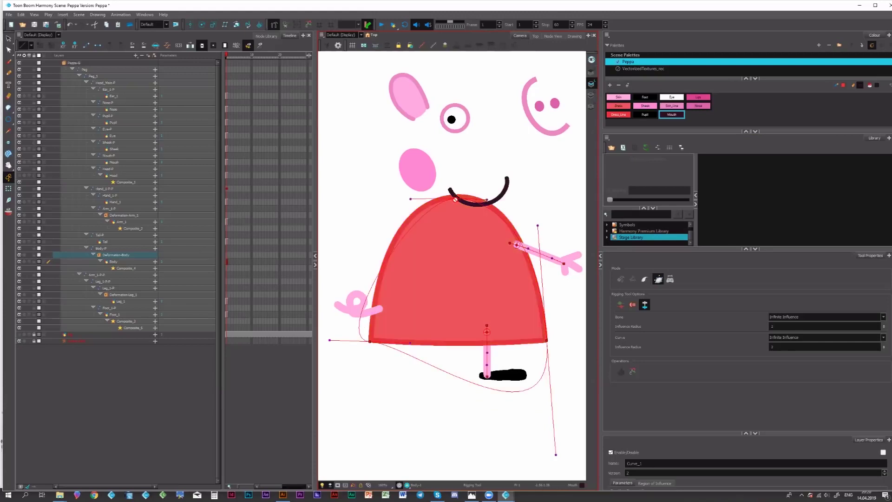
Step: Adjust the envelope's top point and its handle, and align the left corner's upper handle with the dress's side outline
{"action": "left_click", "coordinate": [461, 195]}
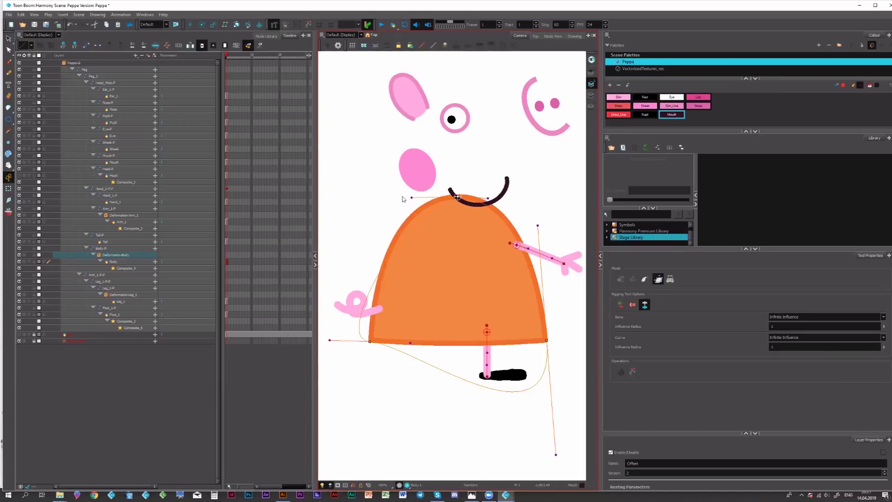
{"action": "left_click", "coordinate": [403, 199]}
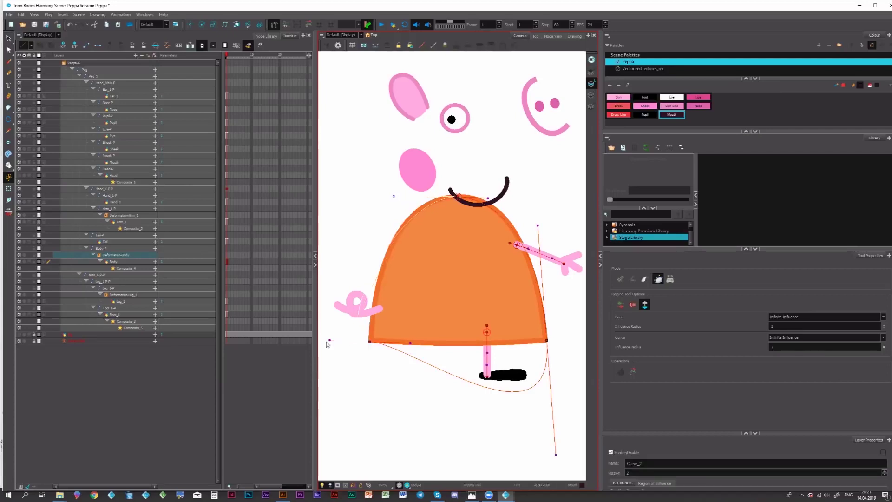
{"action": "left_click_drag", "start_coordinate": [330, 340], "coordinate": [373, 287]}
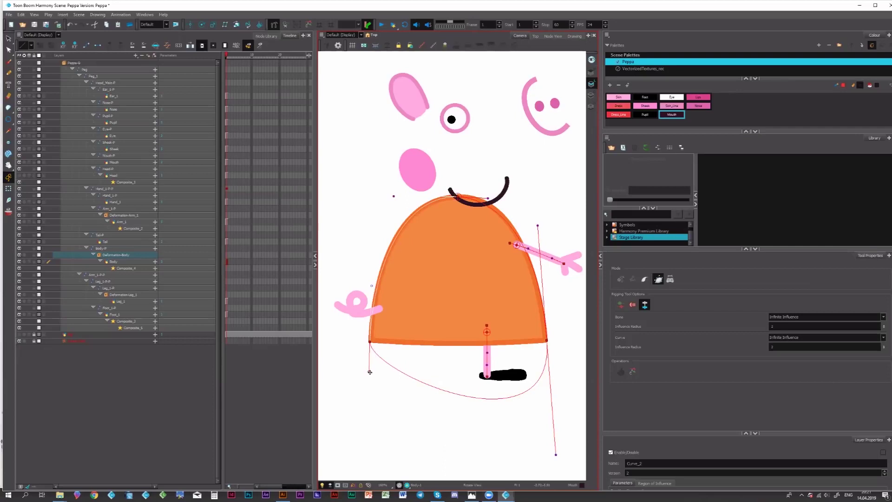
{"action": "mouse_move", "coordinate": [369, 373]}
{"action": "left_mouse_down"}
{"action": "mouse_move", "coordinate": [392, 345]}
{"action": "mouse_move", "coordinate": [370, 371]}
{"action": "left_mouse_up"}
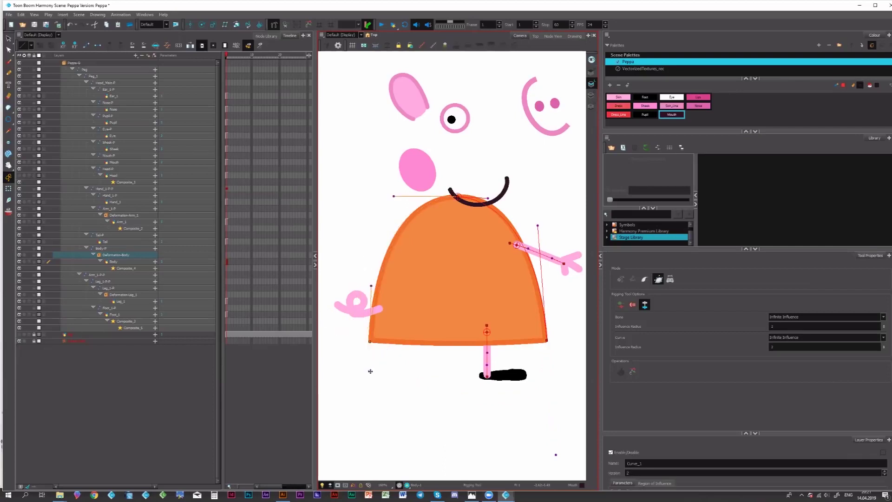
Step: Align the lower envelope handles of both hem corners so the curve follows the dress's bottom edge
{"action": "key", "text": "ctrl+s"}
{"action": "left_click", "coordinate": [549, 354]}
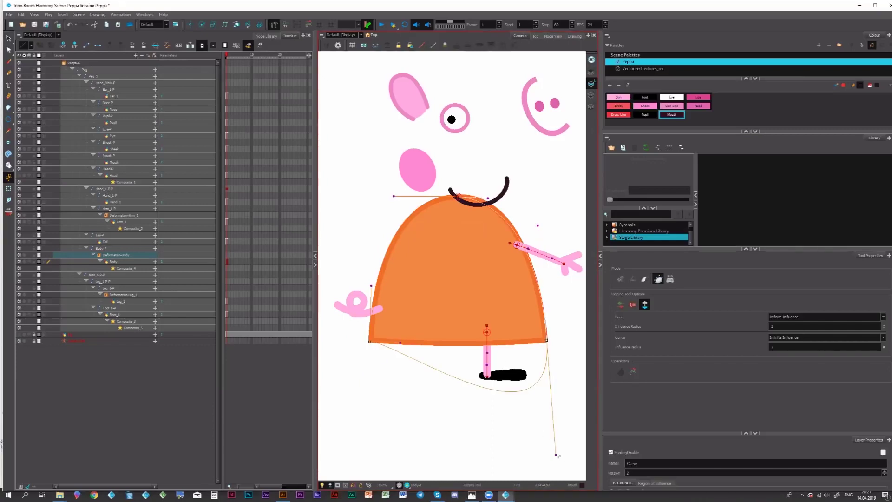
{"action": "key", "text": "ctrl+z"}
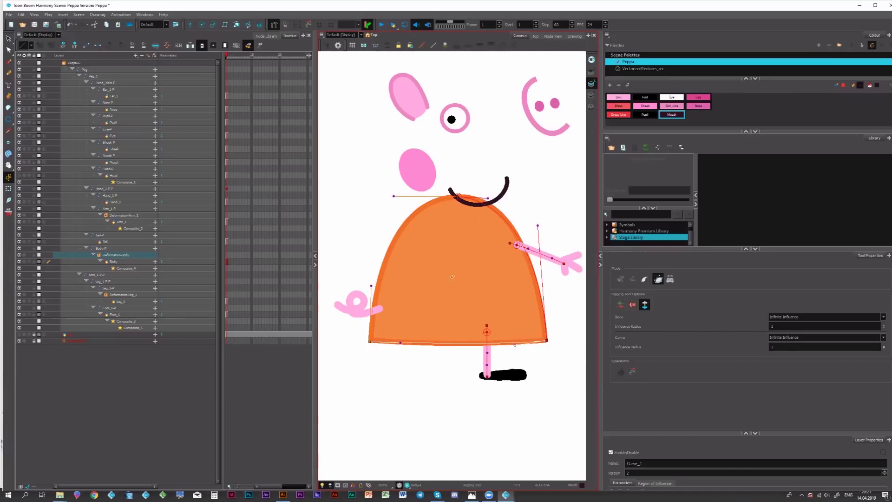
{"action": "left_click_drag", "start_coordinate": [370, 339], "coordinate": [369, 339]}
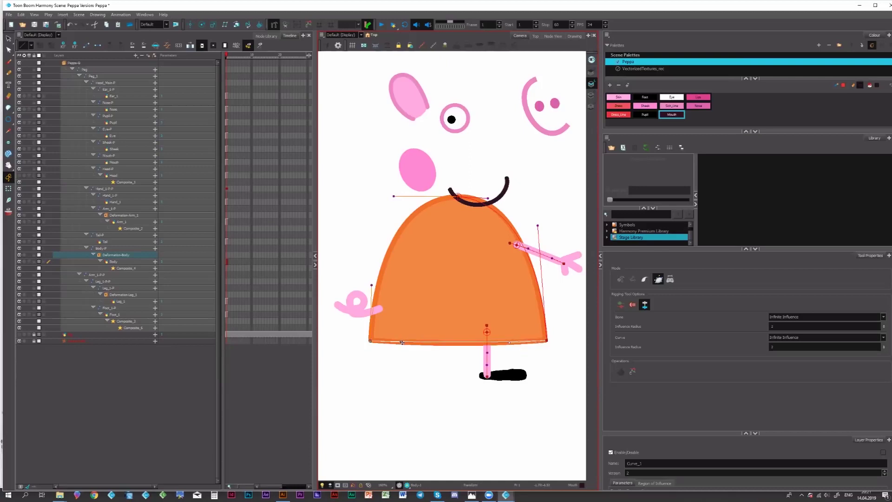
{"action": "left_click_drag", "start_coordinate": [402, 343], "coordinate": [402, 343]}
Step: Test the body envelope by bending the hem upward with the Transform tool, and undo the test changes
{"action": "key", "text": "shift+t"}
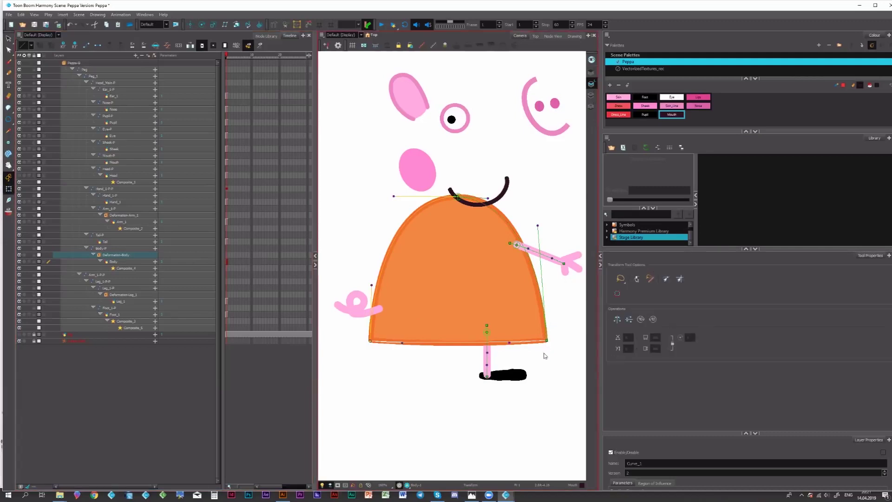
{"action": "left_click_drag", "start_coordinate": [545, 356], "coordinate": [491, 313]}
{"action": "left_click", "coordinate": [509, 346]}
{"action": "left_click", "coordinate": [510, 341]}
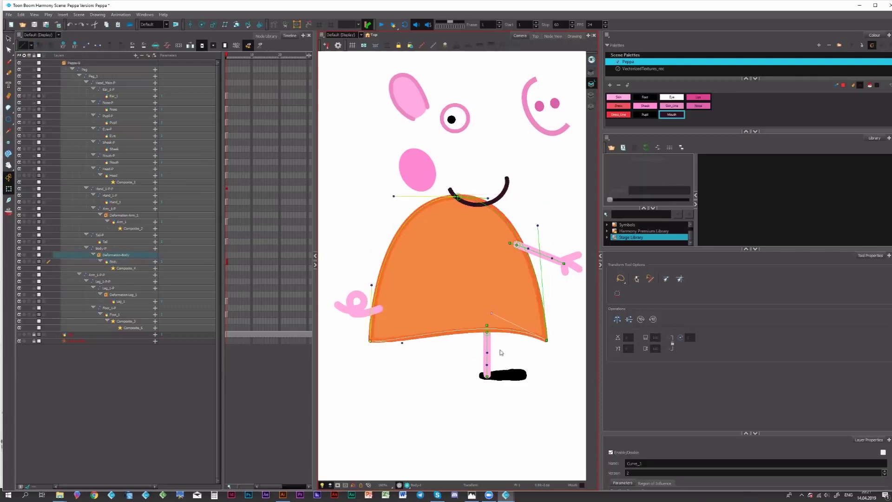
{"action": "key", "text": "ctrl+z"}
{"action": "key", "text": "ctrl+z"}
{"action": "key", "text": "ctrl+z"}
{"action": "key", "text": "ctrl+z"}
{"action": "key", "text": "ctrl+z"}
{"action": "key", "text": "ctrl+z"}
{"action": "key", "text": "ctrl+z"}
{"action": "key", "text": "ctrl+z"}
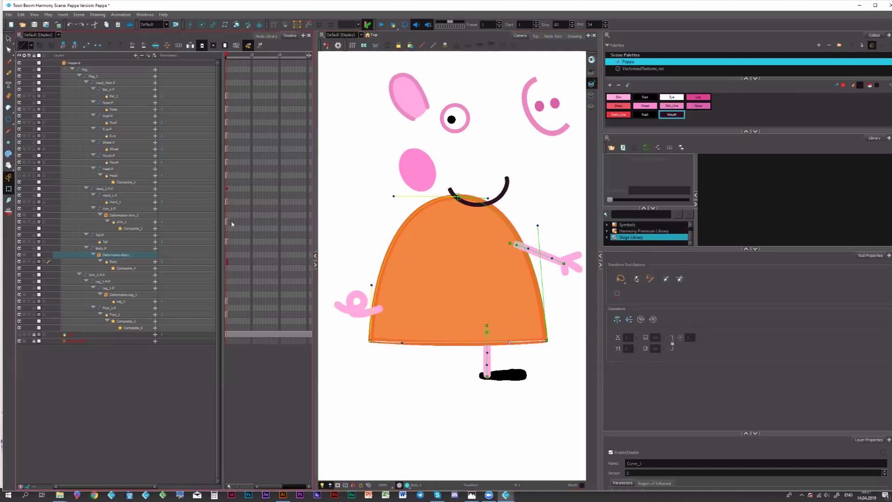
Step: Show the Head layer again and select the Foot_1 drawing
{"action": "left_click", "coordinate": [19, 175]}
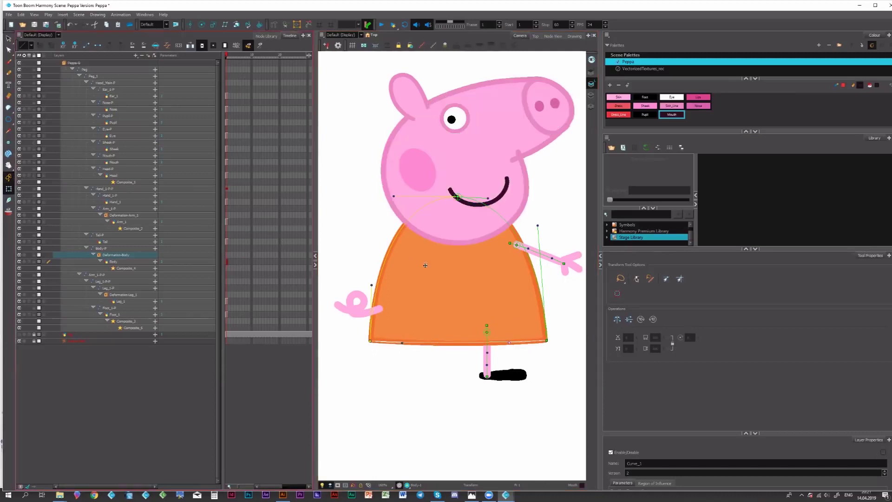
{"action": "scroll", "coordinate": [439, 370], "scroll_direction": "down", "scroll_amount": 3}
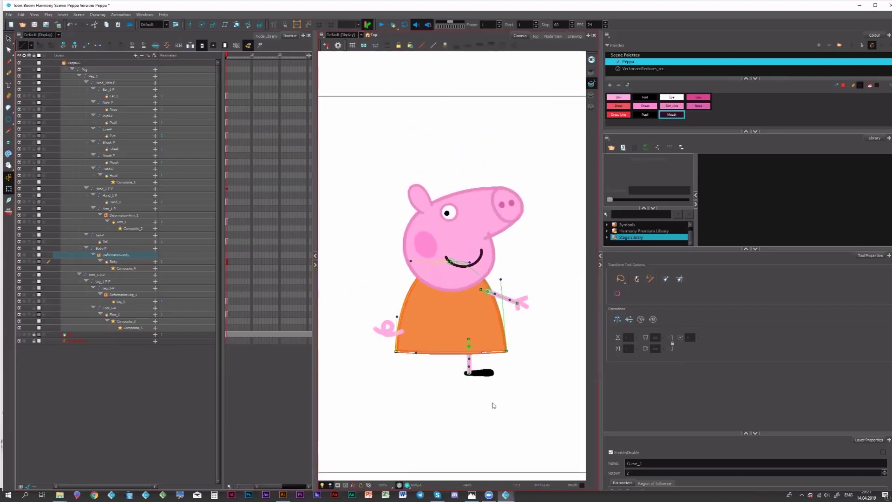
{"action": "left_click_drag", "start_coordinate": [469, 251], "coordinate": [481, 265]}
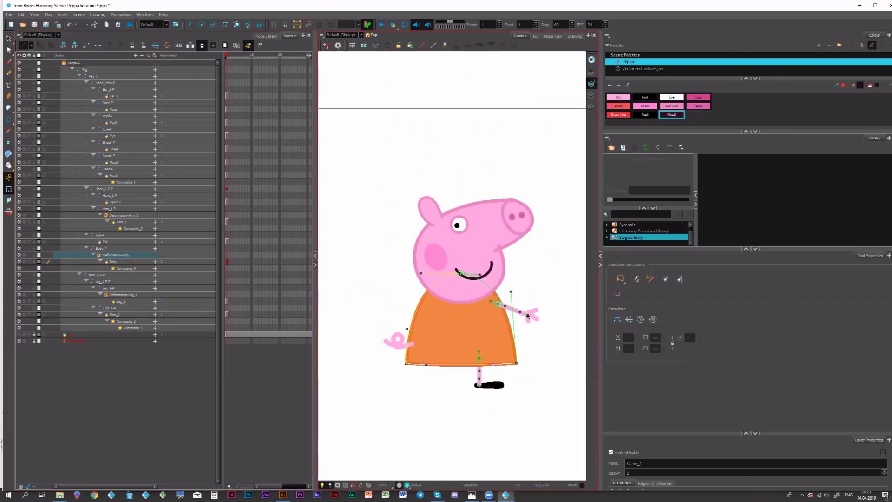
{"action": "left_click", "coordinate": [490, 386]}
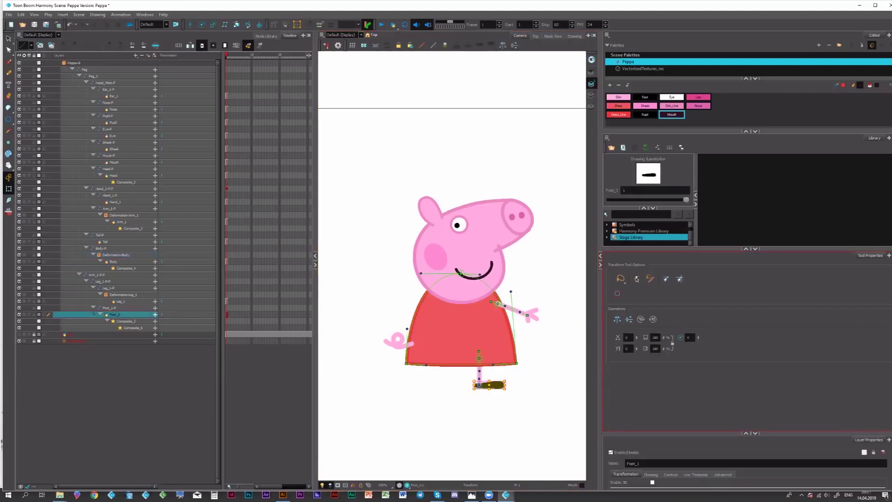
Step: In the Node View, move the Hand_1-P-P and Arm_1-P pegs up and arrange the Deformation-Arm_1 group between its peg and drawing
{"action": "left_click", "coordinate": [553, 36]}
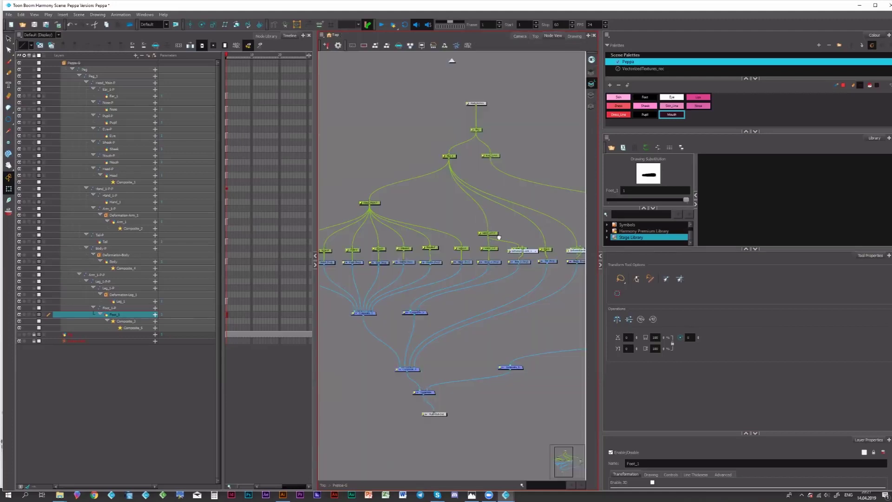
{"action": "left_click_drag", "start_coordinate": [546, 316], "coordinate": [500, 353]}
{"action": "left_click", "coordinate": [443, 270]}
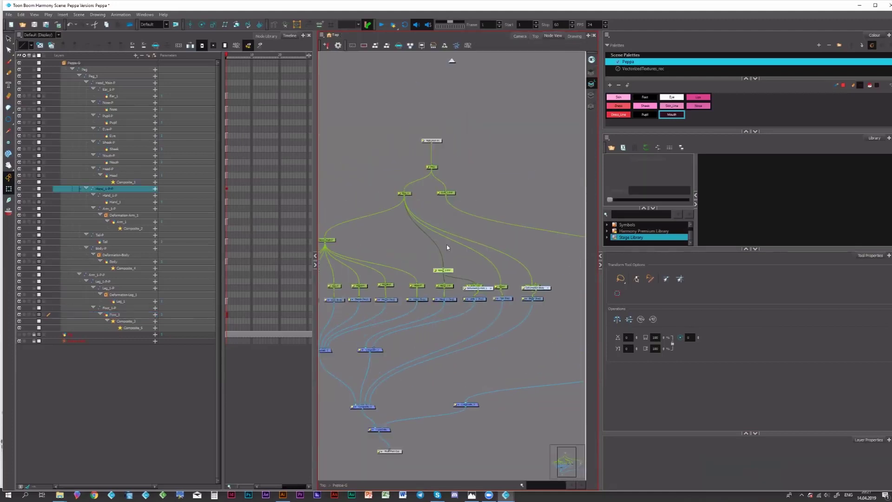
{"action": "left_click_drag", "start_coordinate": [446, 270], "coordinate": [447, 244]}
{"action": "left_click_drag", "start_coordinate": [477, 286], "coordinate": [480, 263]}
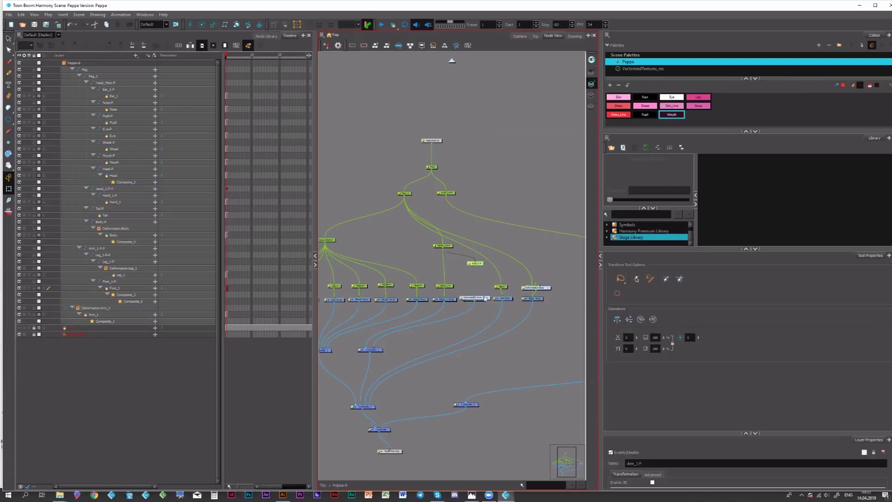
{"action": "left_click", "coordinate": [482, 297]}
{"action": "left_click_drag", "start_coordinate": [481, 297], "coordinate": [475, 283]}
{"action": "left_click_drag", "start_coordinate": [540, 288], "coordinate": [460, 278]}
{"action": "key", "text": "ctrl+p"}
Step: Find the leg nodes in the network and open the Deformation-Leg_1 group
{"action": "left_click_drag", "start_coordinate": [577, 265], "coordinate": [507, 256]}
{"action": "left_click", "coordinate": [506, 295]}
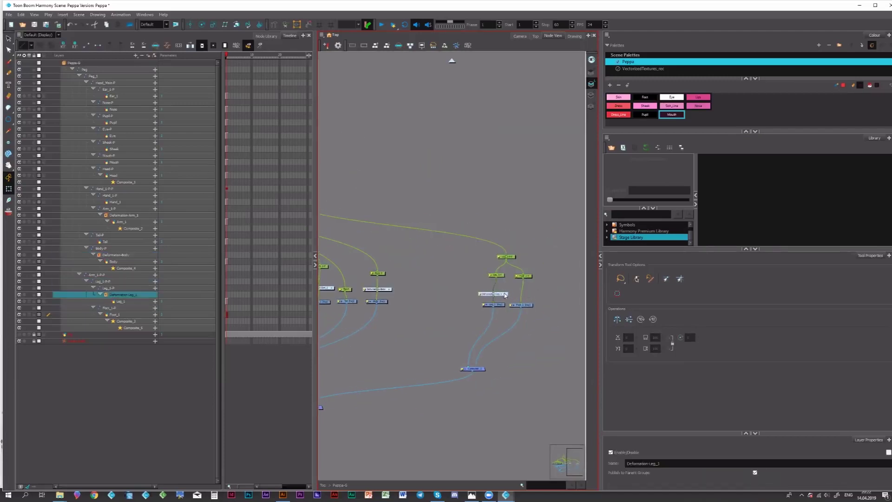
{"action": "left_click", "coordinate": [499, 275]}
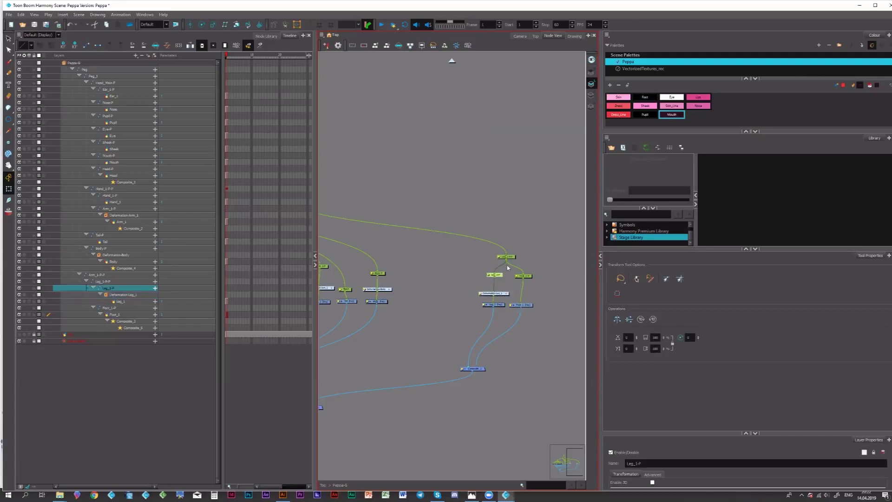
{"action": "scroll", "coordinate": [500, 289], "scroll_direction": "up", "scroll_amount": 1}
{"action": "left_click_drag", "start_coordinate": [500, 288], "coordinate": [469, 289]}
{"action": "left_click", "coordinate": [466, 294]}
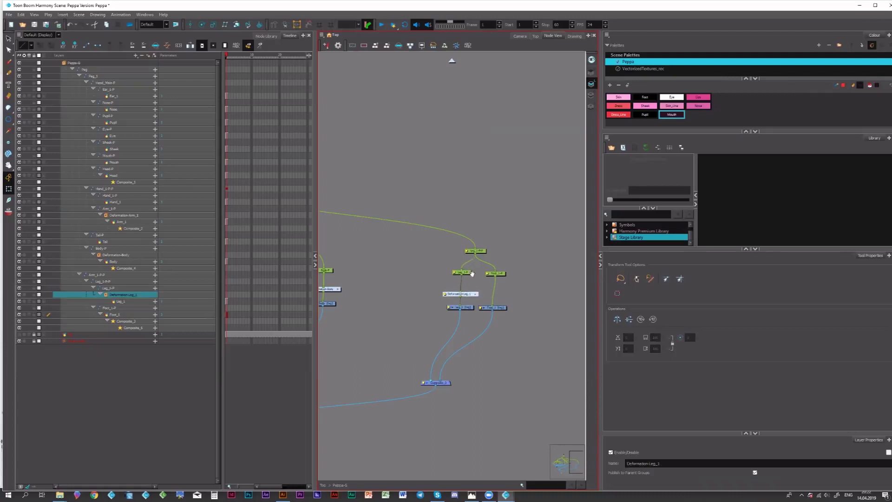
{"action": "mouse_move", "coordinate": [495, 331]}
{"action": "left_mouse_down"}
{"action": "mouse_move", "coordinate": [502, 346]}
{"action": "mouse_move", "coordinate": [501, 326]}
{"action": "mouse_move", "coordinate": [511, 339]}
{"action": "left_mouse_up"}
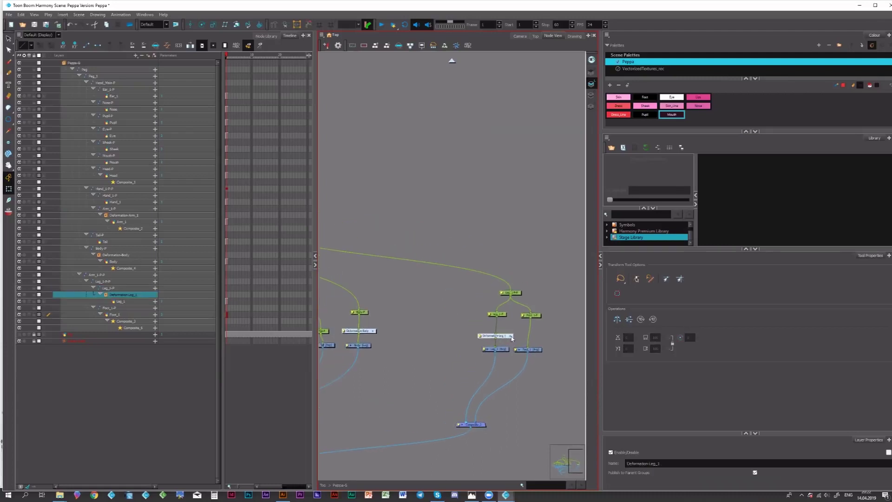
{"action": "left_click", "coordinate": [511, 336]}
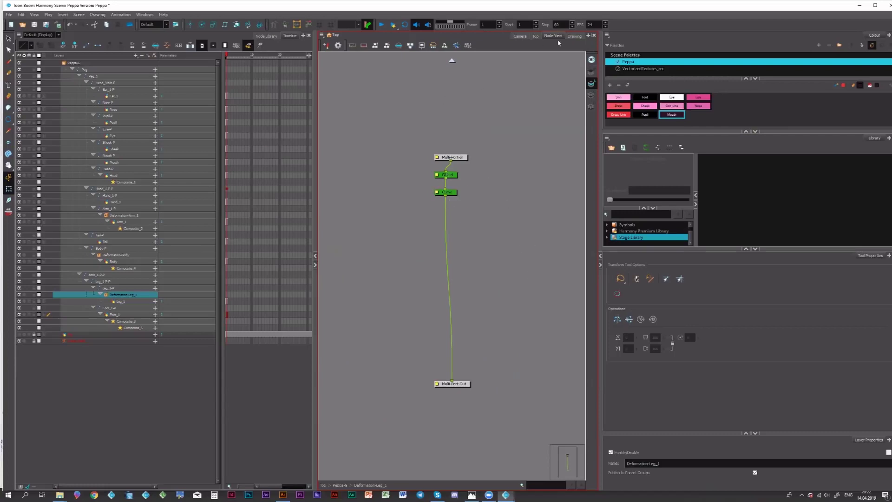
Step: Add a Kinematic Output node from the Deformation node category to the leg deformation group
{"action": "left_click", "coordinate": [767, 115]}
{"action": "left_click", "coordinate": [580, 44]}
{"action": "left_click", "coordinate": [267, 36]}
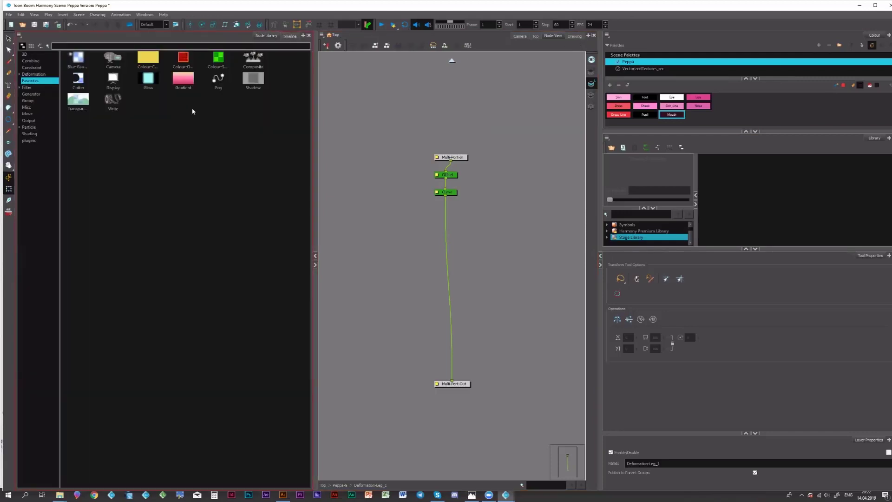
{"action": "left_click", "coordinate": [22, 75]}
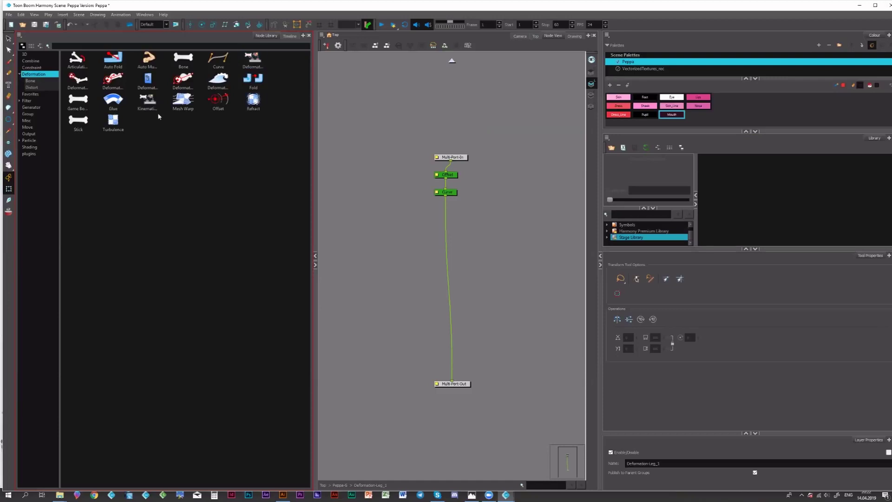
{"action": "left_click", "coordinate": [78, 100]}
{"action": "left_click_drag", "start_coordinate": [152, 111], "coordinate": [411, 259]}
Step: Connect the Curve node to the KinematicOutput node and its output to a new port on Multi-Port-Out
{"action": "left_click_drag", "start_coordinate": [446, 165], "coordinate": [449, 171]}
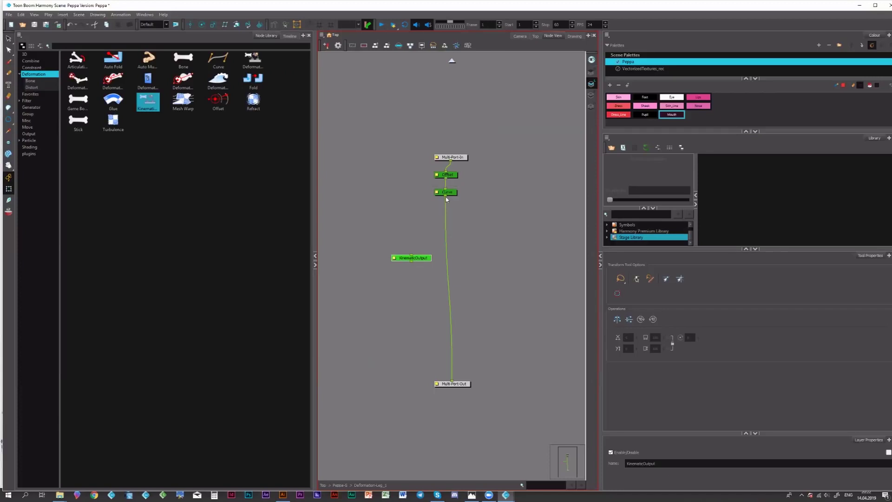
{"action": "left_click_drag", "start_coordinate": [445, 196], "coordinate": [434, 209]}
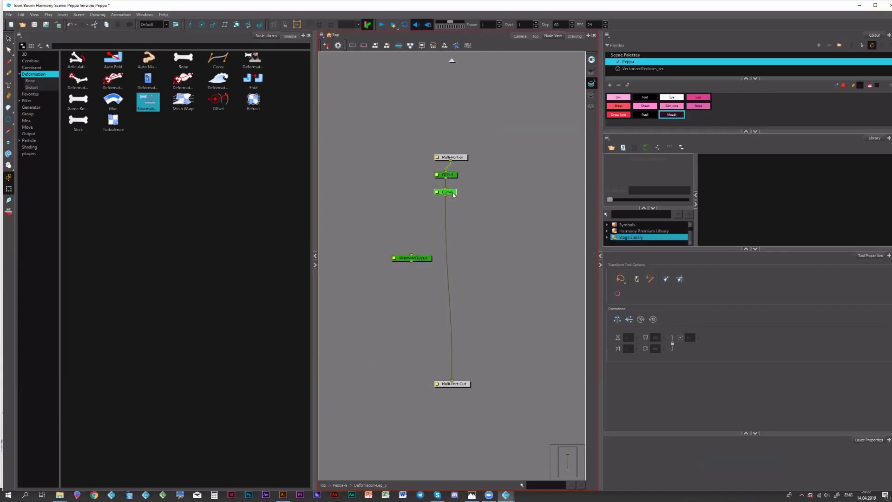
{"action": "left_click", "coordinate": [449, 193]}
{"action": "left_click_drag", "start_coordinate": [446, 196], "coordinate": [446, 380]}
{"action": "left_click", "coordinate": [423, 261]}
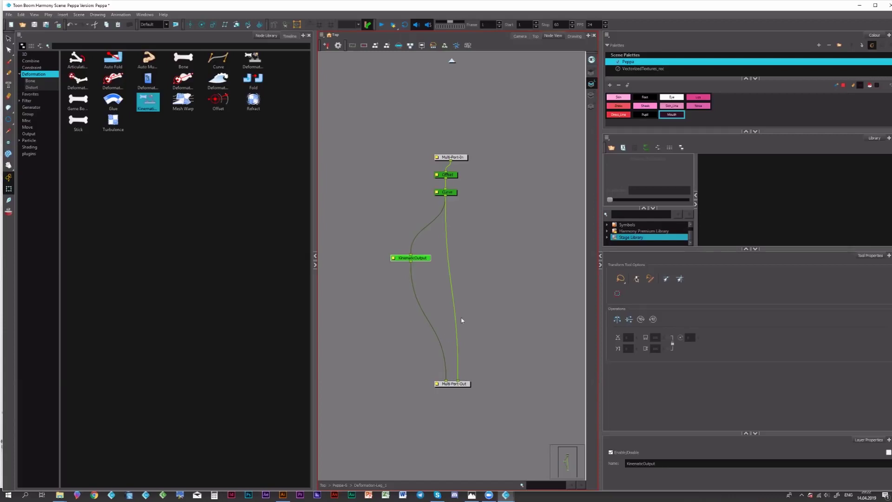
Step: Add a Kinematic Output node inside the Deformation-Arm_1 group, linked from Curve to a new port on Multi-Port-Out
{"action": "left_click", "coordinate": [452, 62]}
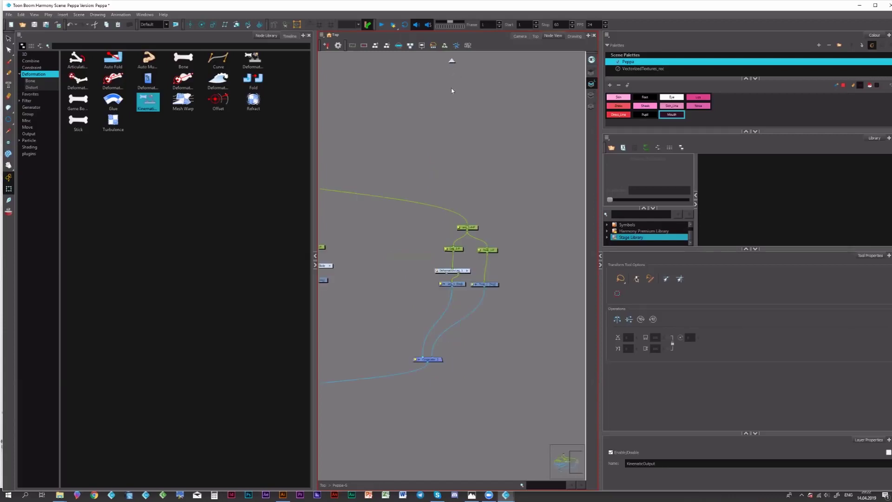
{"action": "left_click_drag", "start_coordinate": [424, 251], "coordinate": [525, 255]}
{"action": "left_click_drag", "start_coordinate": [581, 255], "coordinate": [500, 263]}
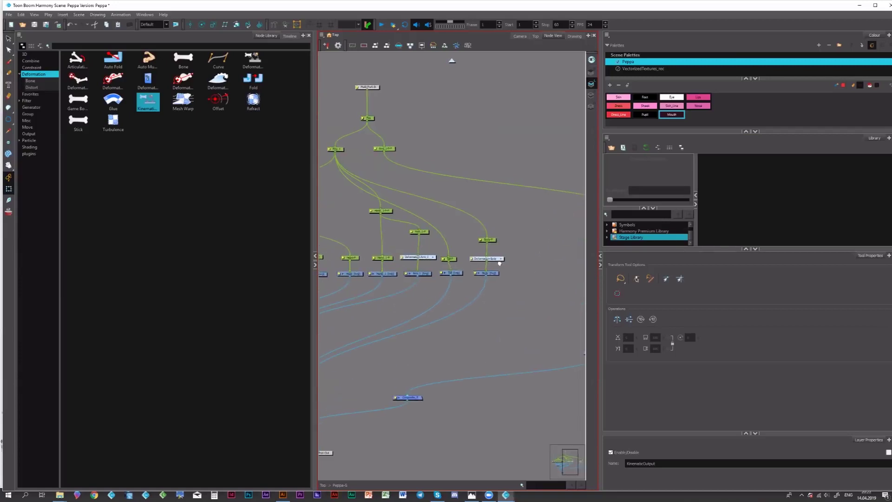
{"action": "left_click", "coordinate": [431, 256]}
{"action": "left_click_drag", "start_coordinate": [485, 156], "coordinate": [464, 179]}
{"action": "left_click_drag", "start_coordinate": [149, 99], "coordinate": [413, 389]}
{"action": "left_click", "coordinate": [368, 219]}
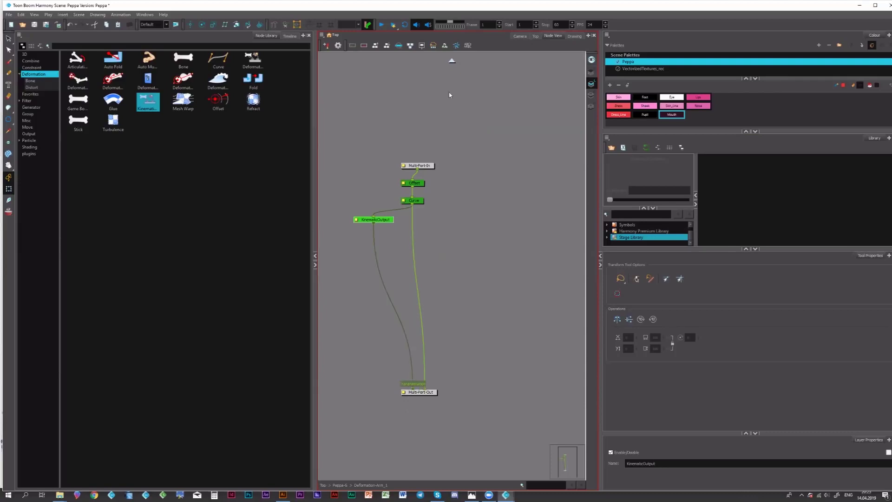
Step: Leave the arm deformation group and return to the Peppa-G node network
{"action": "left_click", "coordinate": [451, 61]}
{"action": "mouse_move", "coordinate": [498, 253]}
{"action": "left_mouse_down"}
{"action": "mouse_move", "coordinate": [508, 249]}
{"action": "mouse_move", "coordinate": [505, 263]}
{"action": "mouse_move", "coordinate": [503, 252]}
{"action": "mouse_move", "coordinate": [531, 261]}
{"action": "left_mouse_up"}
{"action": "left_click_drag", "start_coordinate": [468, 259], "coordinate": [498, 260]}
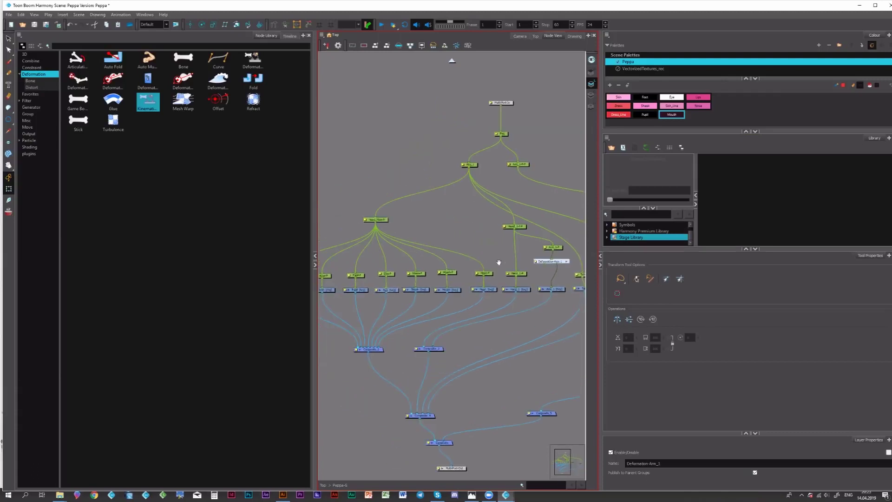
Step: Connect the hand peg to the new kinematic output port of the Deformation-Arm_1 group in the Peppa-G network
{"action": "left_click_drag", "start_coordinate": [351, 255], "coordinate": [370, 257]}
{"action": "left_click_drag", "start_coordinate": [492, 264], "coordinate": [406, 260]}
{"action": "left_click_drag", "start_coordinate": [534, 269], "coordinate": [451, 269]}
{"action": "left_click_drag", "start_coordinate": [333, 228], "coordinate": [422, 234]}
{"action": "mouse_move", "coordinate": [443, 266]}
{"action": "left_mouse_down"}
{"action": "mouse_move", "coordinate": [411, 272]}
{"action": "mouse_move", "coordinate": [456, 266]}
{"action": "mouse_move", "coordinate": [449, 249]}
{"action": "left_mouse_up"}
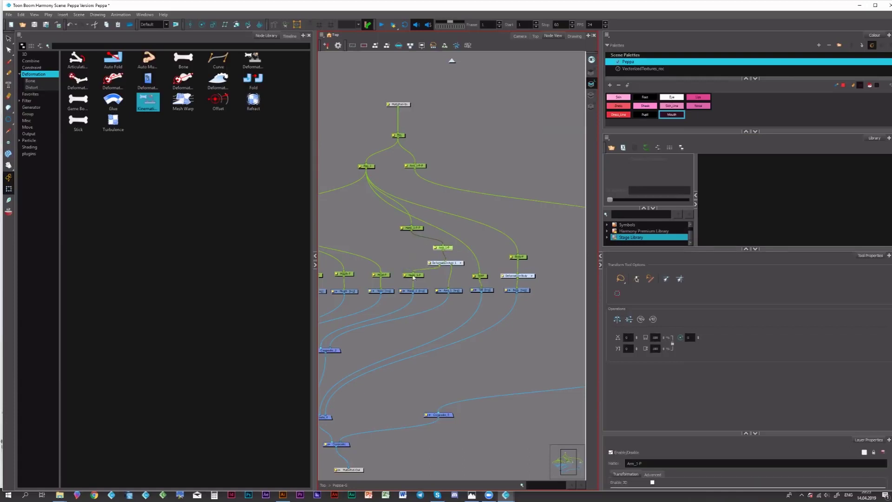
Step: Connect the foot peg to the new kinematic output port of the Deformation-Leg_1 group
{"action": "left_click_drag", "start_coordinate": [529, 271], "coordinate": [493, 252]}
{"action": "left_click", "coordinate": [448, 268]}
{"action": "left_click", "coordinate": [453, 61]}
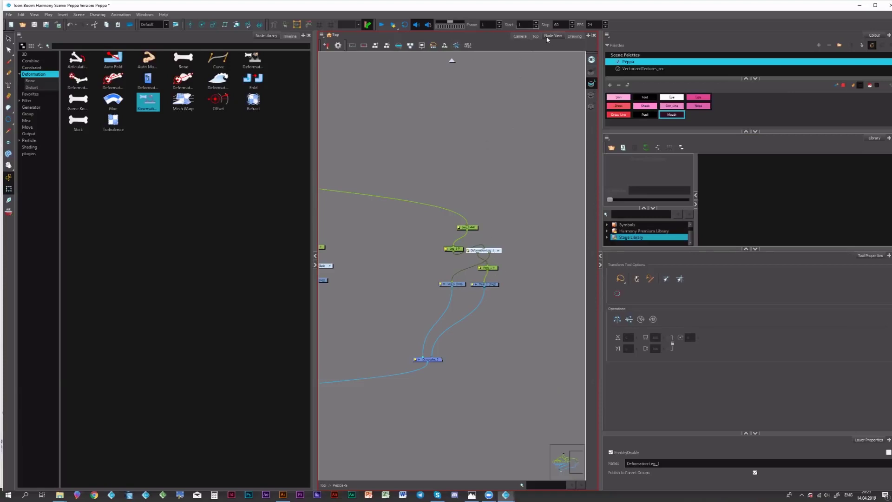
Step: Try bending the arm upward with its curve deformer in the Camera view, and undo the test moves
{"action": "left_click", "coordinate": [520, 36]}
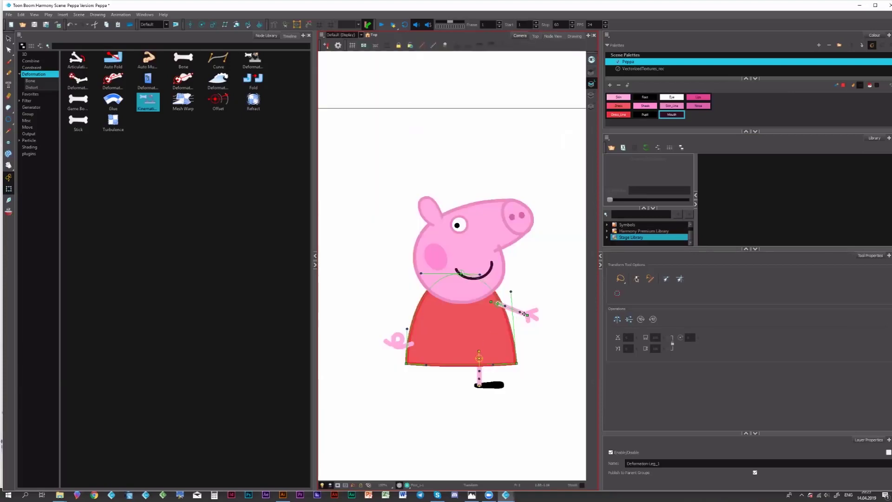
{"action": "mouse_move", "coordinate": [527, 314]}
{"action": "left_mouse_down"}
{"action": "mouse_move", "coordinate": [531, 291]}
{"action": "mouse_move", "coordinate": [532, 315]}
{"action": "left_mouse_up"}
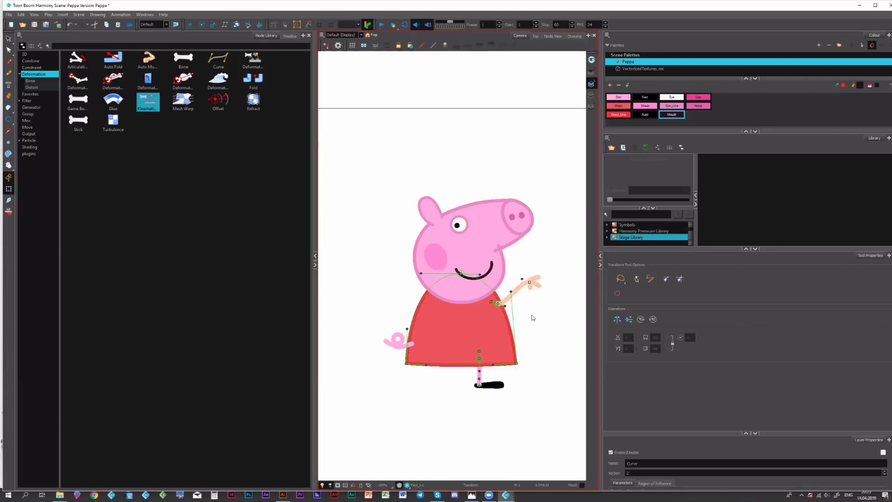
{"action": "mouse_move", "coordinate": [523, 283]}
{"action": "left_mouse_down"}
{"action": "mouse_move", "coordinate": [524, 266]}
{"action": "mouse_move", "coordinate": [547, 289]}
{"action": "mouse_move", "coordinate": [530, 291]}
{"action": "mouse_move", "coordinate": [527, 266]}
{"action": "mouse_move", "coordinate": [547, 259]}
{"action": "mouse_move", "coordinate": [520, 242]}
{"action": "mouse_move", "coordinate": [541, 265]}
{"action": "left_mouse_up"}
{"action": "left_click", "coordinate": [538, 269]}
{"action": "key", "text": "ctrl+z"}
{"action": "key", "text": "ctrl+z"}
{"action": "key", "text": "ctrl+z"}
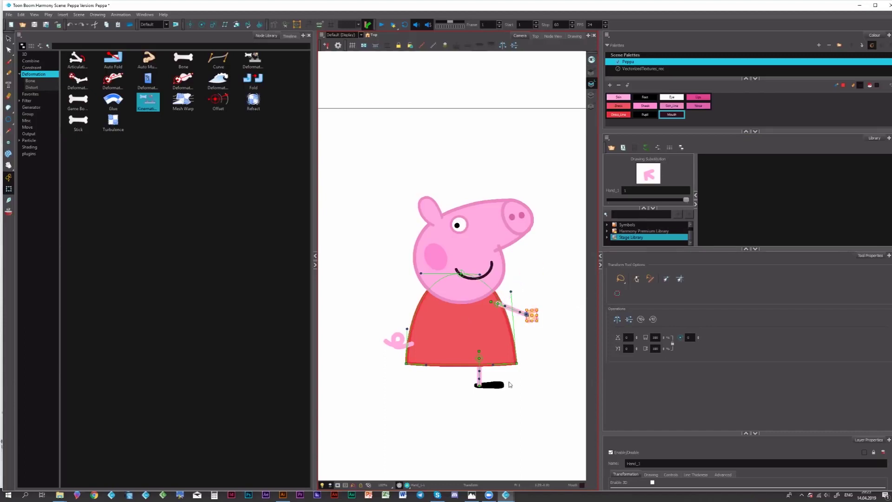
Step: Clone the leg hierarchy from its collapsed parent peg with drawings only, and move one leg under the tail side of the dress
{"action": "left_click", "coordinate": [495, 385]}
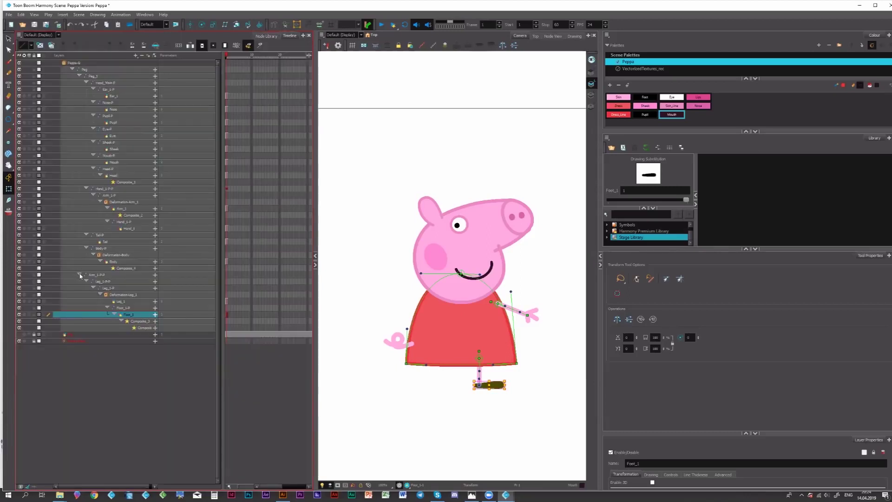
{"action": "left_click", "coordinate": [80, 275]}
{"action": "left_click", "coordinate": [112, 278]}
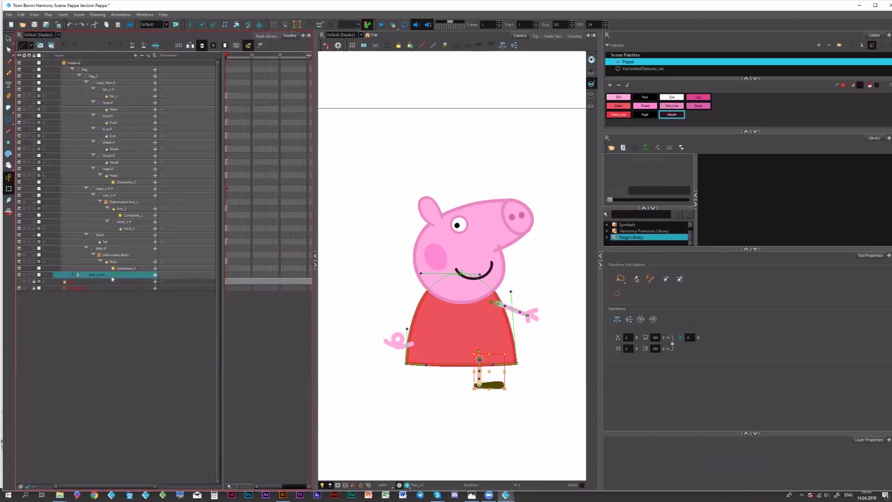
{"action": "right_click", "coordinate": [111, 275]}
{"action": "left_click", "coordinate": [123, 281]}
{"action": "right_click", "coordinate": [121, 278]}
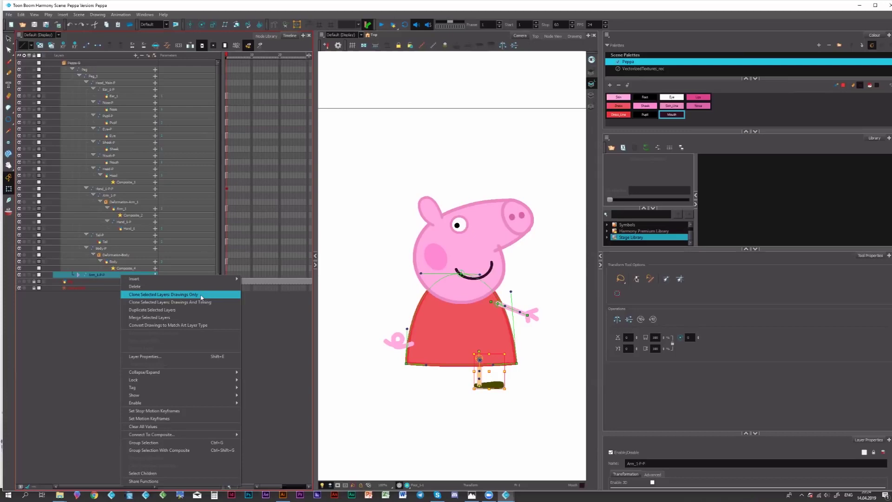
{"action": "left_click", "coordinate": [202, 296]}
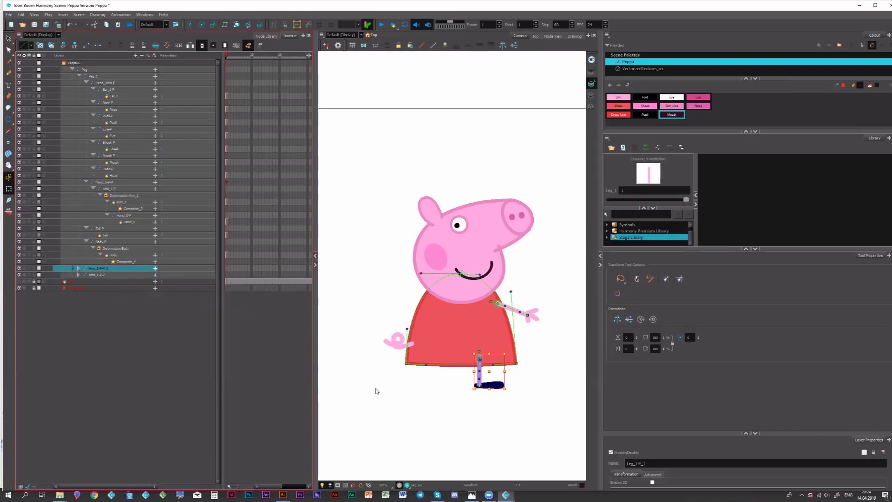
{"action": "left_click_drag", "start_coordinate": [490, 372], "coordinate": [447, 372]}
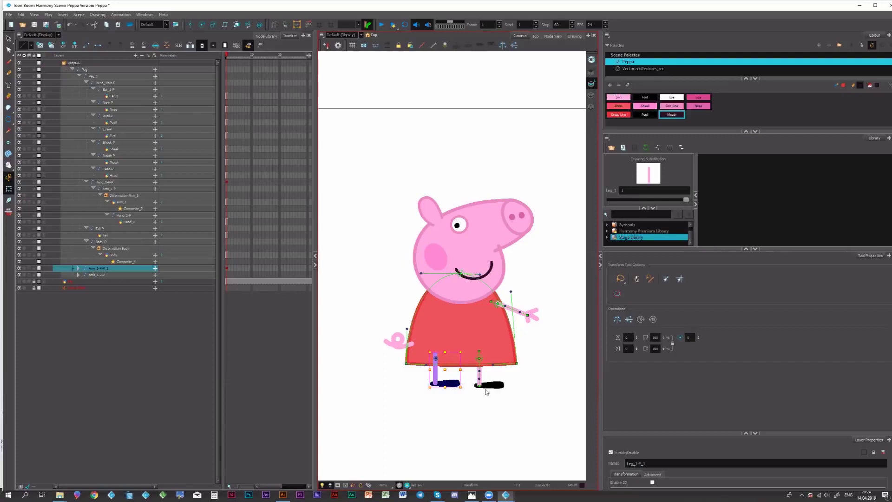
Step: Try bending the front leg forward with its curve deformer, and return it to the straight pose
{"action": "left_click_drag", "start_coordinate": [479, 386], "coordinate": [501, 376]}
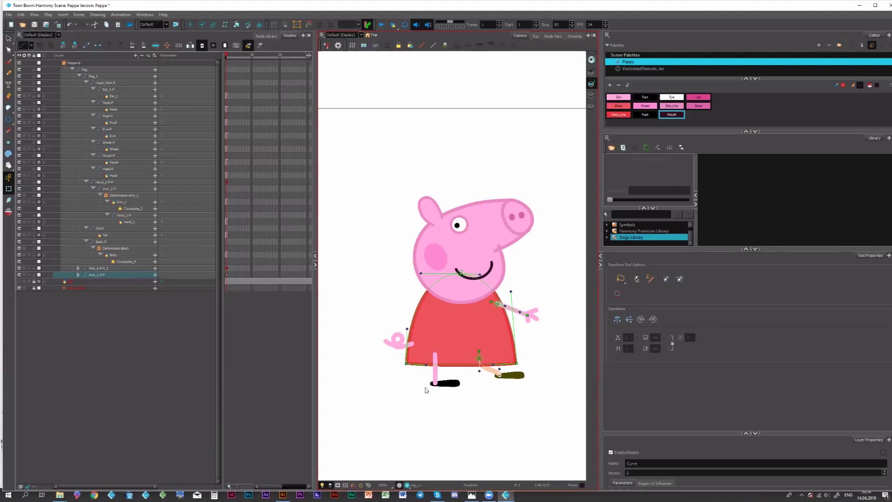
{"action": "left_click_drag", "start_coordinate": [516, 383], "coordinate": [489, 386]}
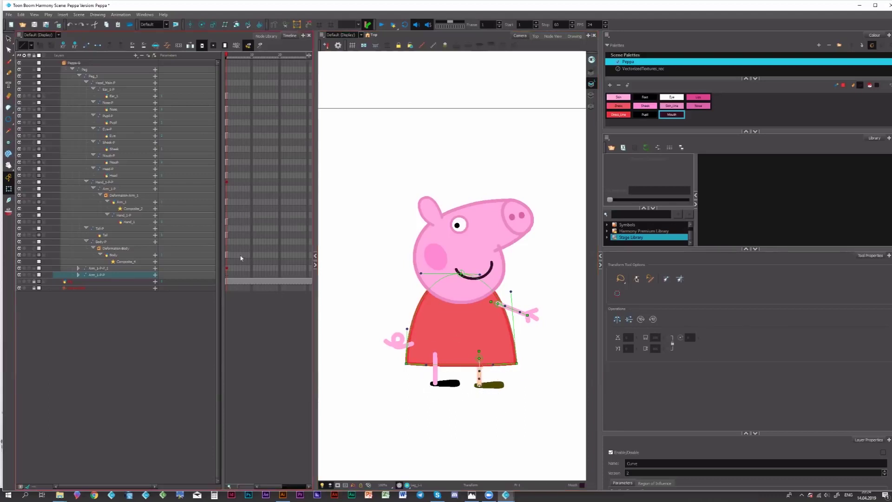
Step: Clone the arm hierarchy from its collapsed parent peg, and place one arm on the tail side of the body, pointing outward
{"action": "left_click", "coordinate": [531, 315]}
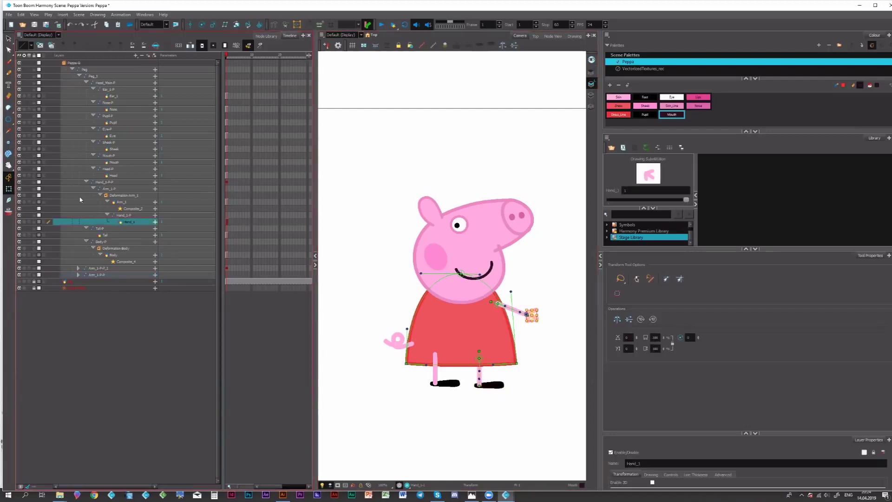
{"action": "left_click", "coordinate": [112, 189]}
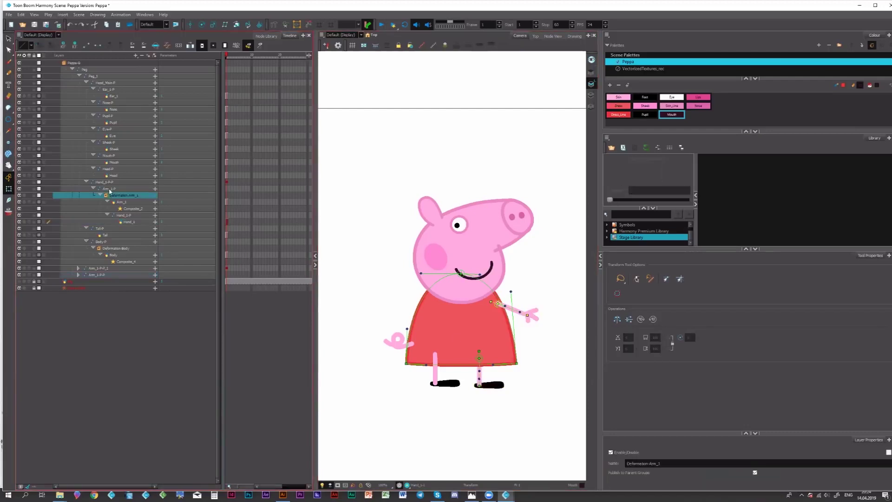
{"action": "left_click", "coordinate": [127, 223], "text": "shift"}
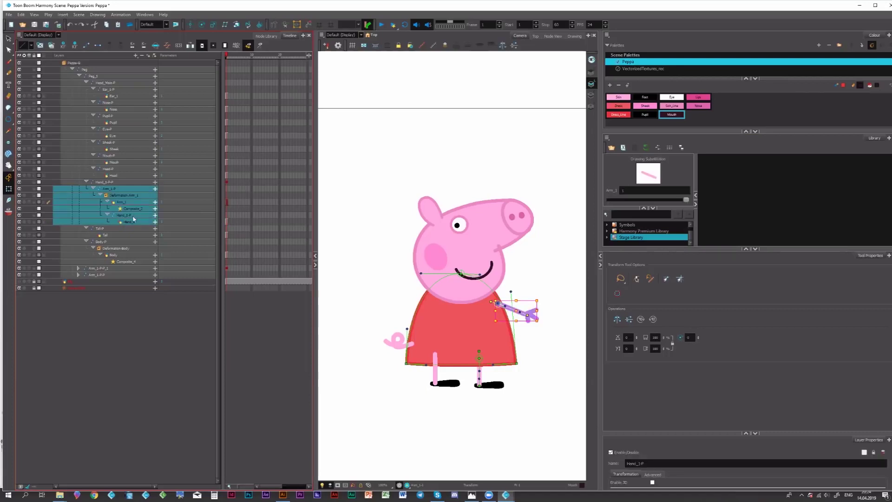
{"action": "left_click", "coordinate": [103, 182]}
{"action": "left_click", "coordinate": [130, 223], "text": "shift"}
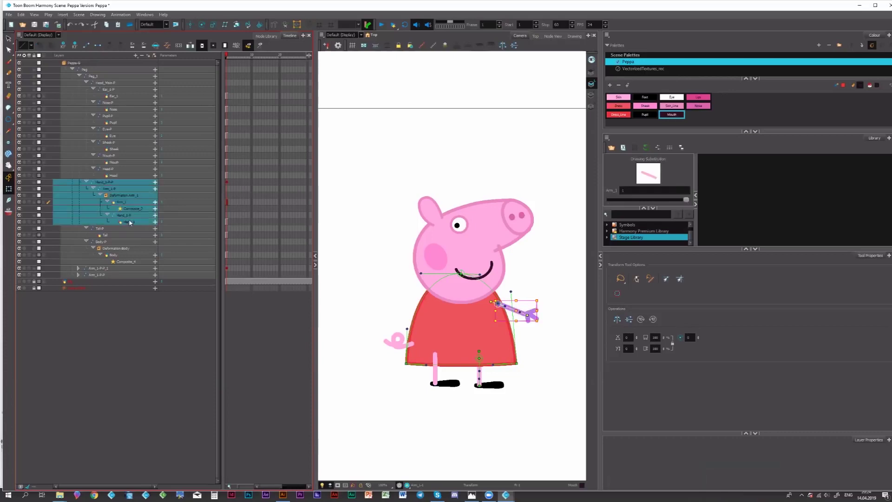
{"action": "right_click", "coordinate": [119, 182]}
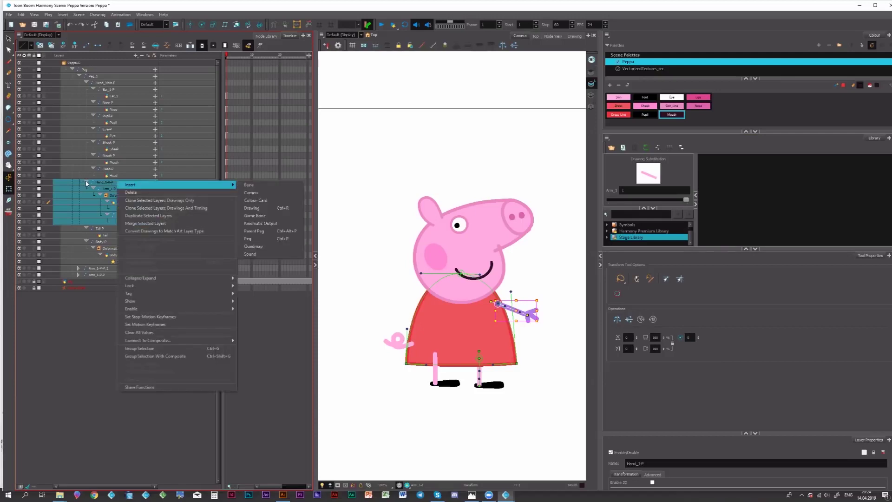
{"action": "left_click", "coordinate": [87, 182]}
{"action": "right_click", "coordinate": [131, 184]}
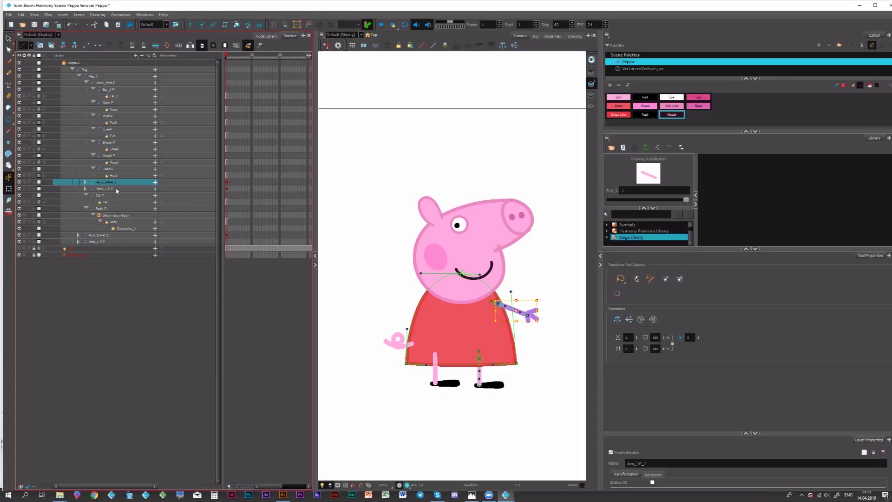
{"action": "left_click", "coordinate": [514, 309]}
{"action": "left_click_drag", "start_coordinate": [513, 309], "coordinate": [412, 306]}
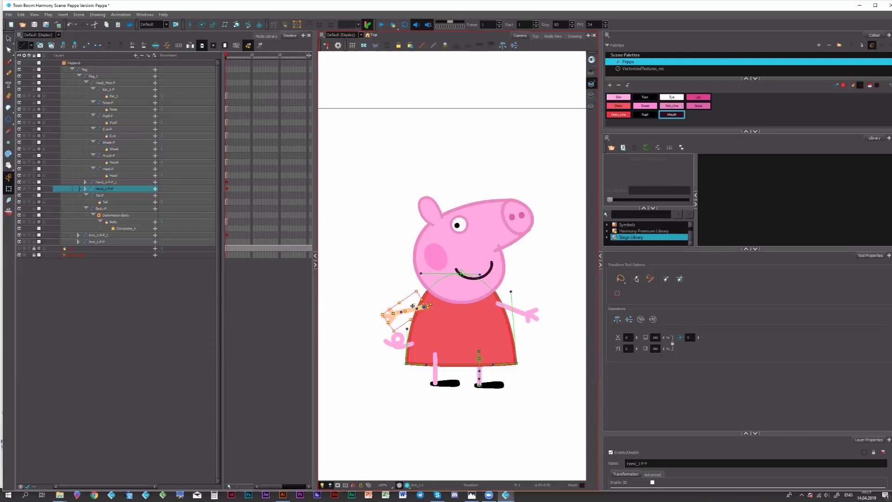
Step: Clone the ear peg with drawings and timing, and place the copy above the eye on top of the head, rotated more upright
{"action": "left_click", "coordinate": [463, 228]}
{"action": "left_click_drag", "start_coordinate": [456, 279], "coordinate": [463, 271]}
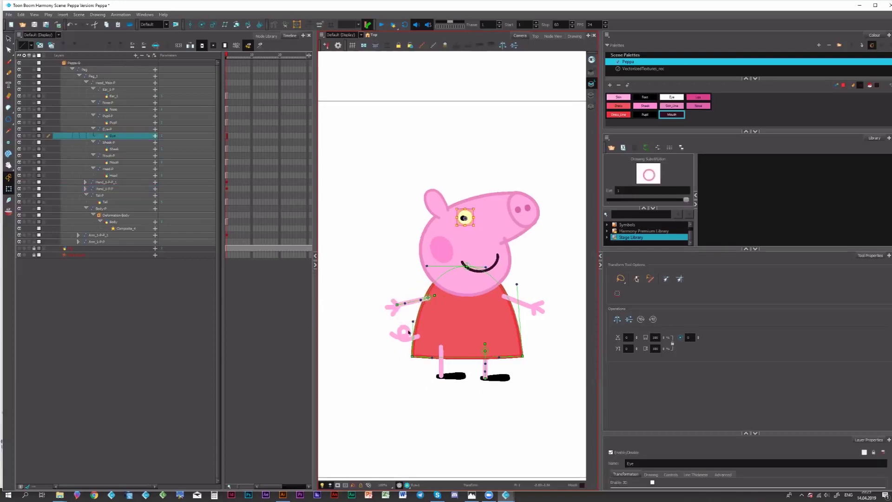
{"action": "left_click", "coordinate": [407, 329]}
{"action": "left_click_drag", "start_coordinate": [443, 193], "coordinate": [417, 278]}
{"action": "left_click", "coordinate": [416, 282]}
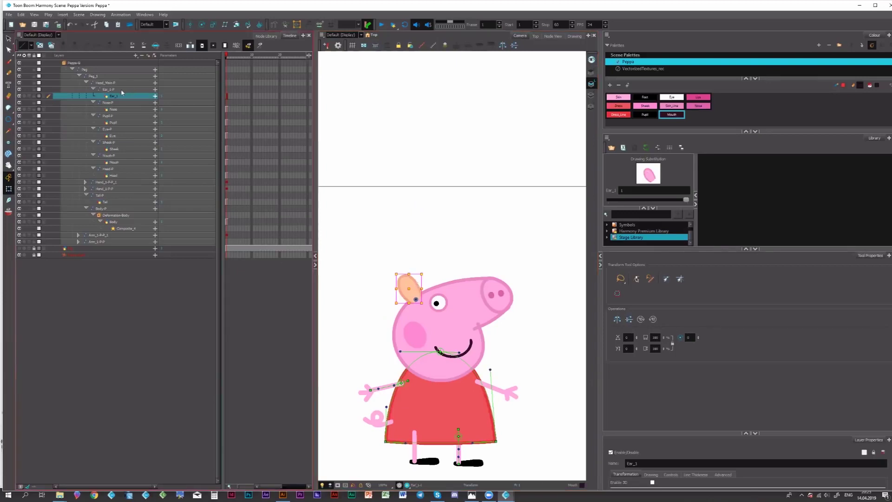
{"action": "left_click", "coordinate": [93, 90]}
{"action": "left_click", "coordinate": [118, 90]}
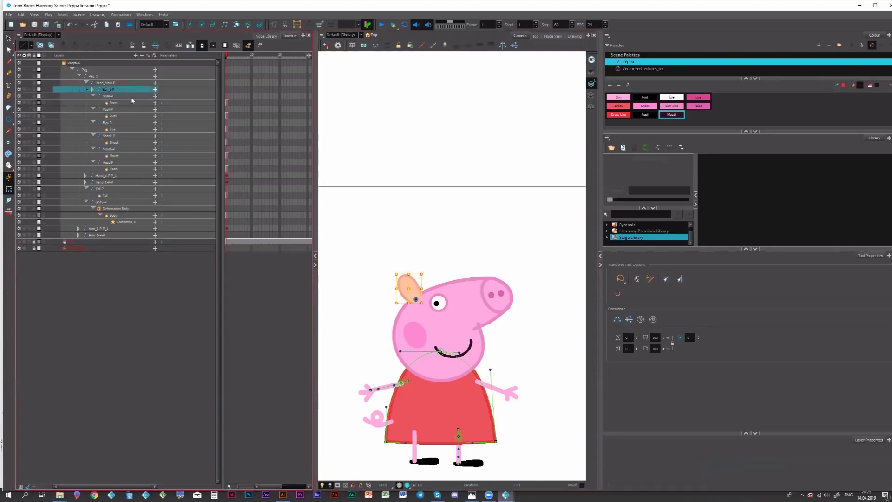
{"action": "right_click", "coordinate": [117, 90]}
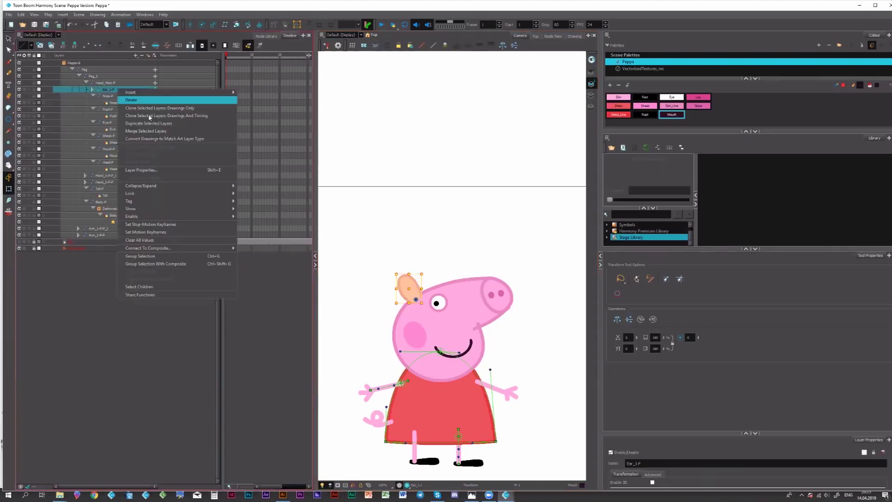
{"action": "left_click", "coordinate": [176, 116]}
{"action": "left_click", "coordinate": [420, 291]}
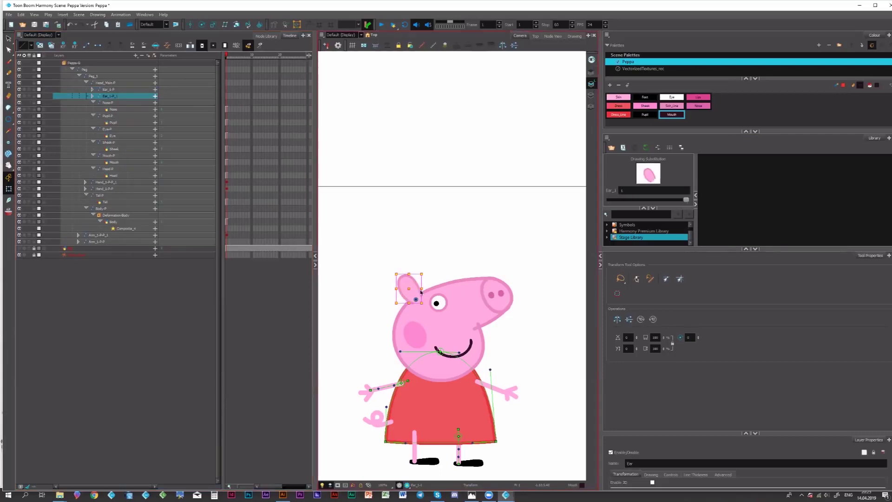
{"action": "mouse_move", "coordinate": [431, 281]}
{"action": "left_mouse_down"}
{"action": "mouse_move", "coordinate": [451, 268]}
{"action": "mouse_move", "coordinate": [436, 274]}
{"action": "left_mouse_up"}
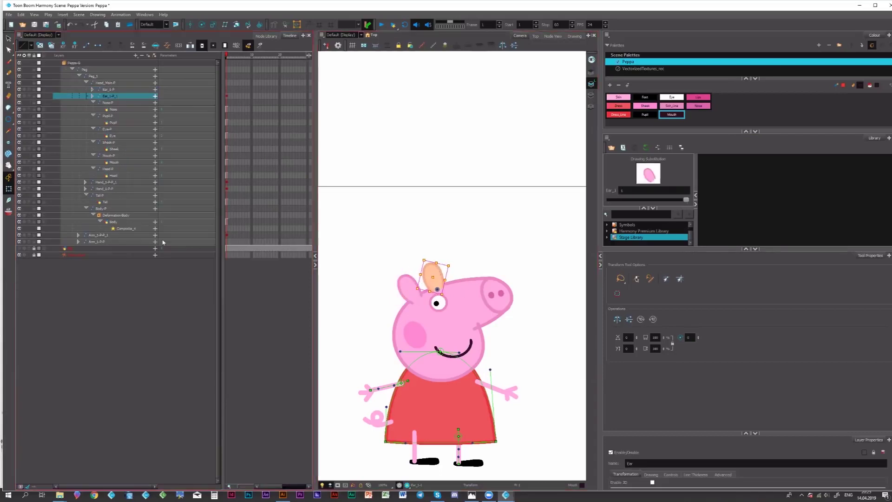
Step: Show the reference artwork layer to compare it with the rebuilt character, and hide it again
{"action": "left_click", "coordinate": [19, 249]}
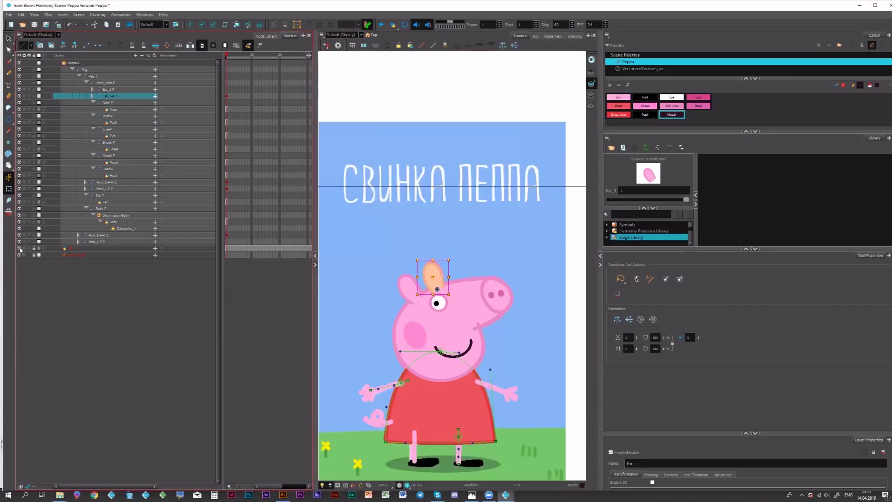
{"action": "left_click", "coordinate": [19, 249]}
{"action": "left_click_drag", "start_coordinate": [483, 354], "coordinate": [471, 309]}
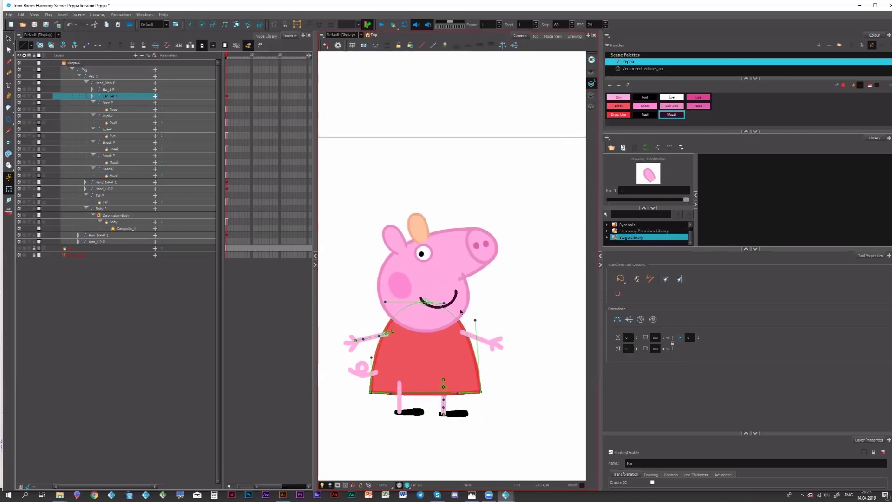
Step: Select the pupil and move it to the centre of the white of the eye
{"action": "left_click", "coordinate": [430, 262]}
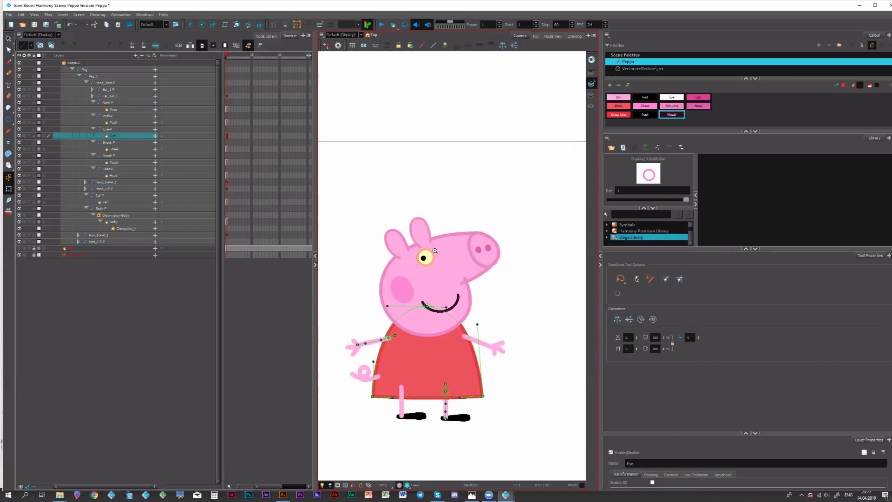
{"action": "scroll", "coordinate": [431, 263], "scroll_direction": "up", "scroll_amount": 2}
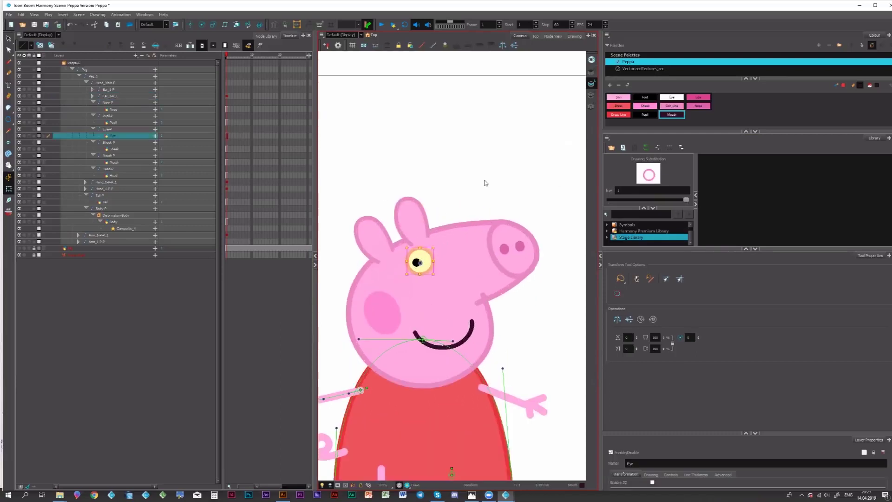
{"action": "left_click", "coordinate": [485, 182]}
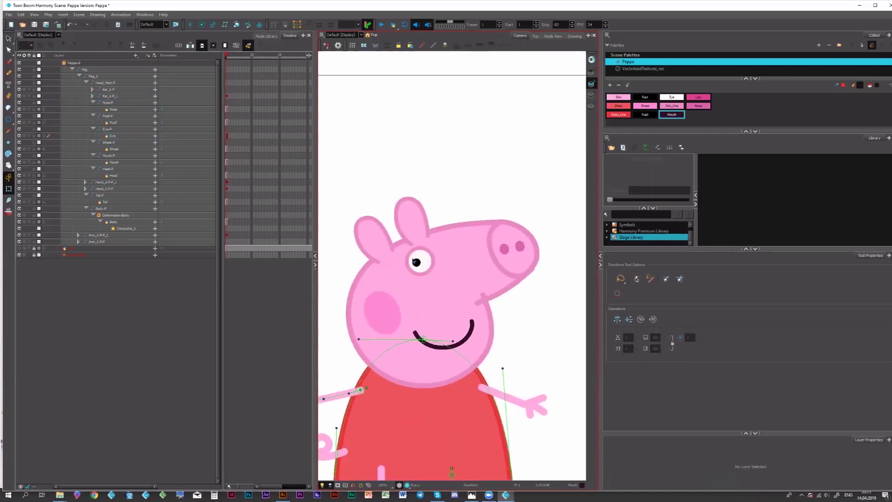
{"action": "left_click", "coordinate": [417, 261]}
{"action": "scroll", "coordinate": [420, 258], "scroll_direction": "up", "scroll_amount": 2}
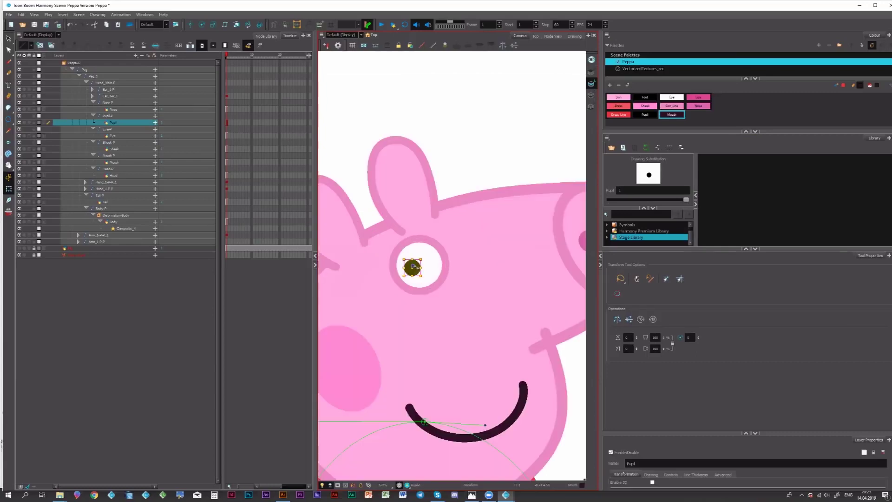
{"action": "left_click_drag", "start_coordinate": [416, 264], "coordinate": [455, 279]}
{"action": "left_click_drag", "start_coordinate": [438, 240], "coordinate": [424, 263]}
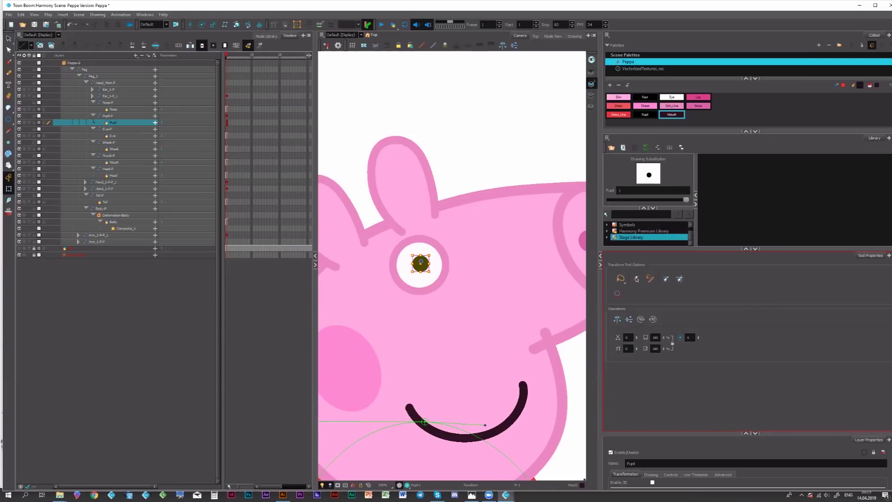
Step: In a widened node view, move the Eye-P peg and Eye drawing nodes above the row of neighbouring head nodes
{"action": "left_click", "coordinate": [554, 36]}
{"action": "left_click_drag", "start_coordinate": [390, 231], "coordinate": [431, 189]}
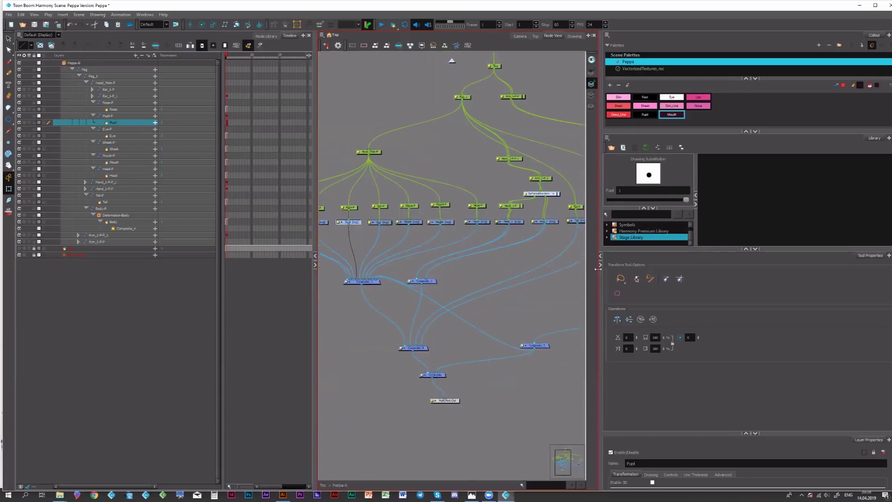
{"action": "left_click_drag", "start_coordinate": [601, 280], "coordinate": [718, 280]}
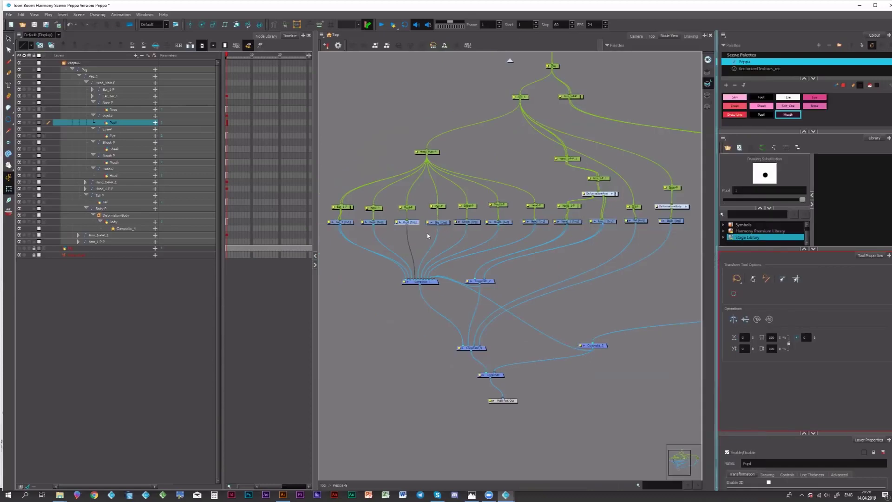
{"action": "left_click", "coordinate": [440, 224]}
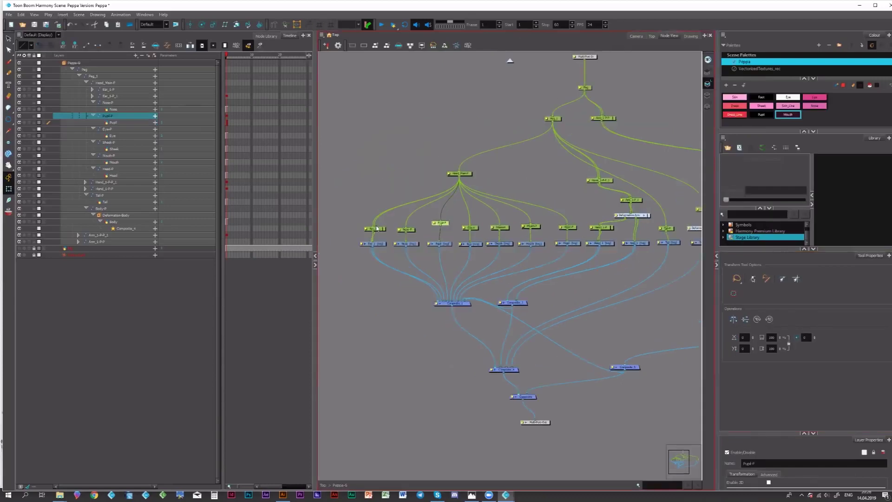
{"action": "left_click", "coordinate": [471, 228]}
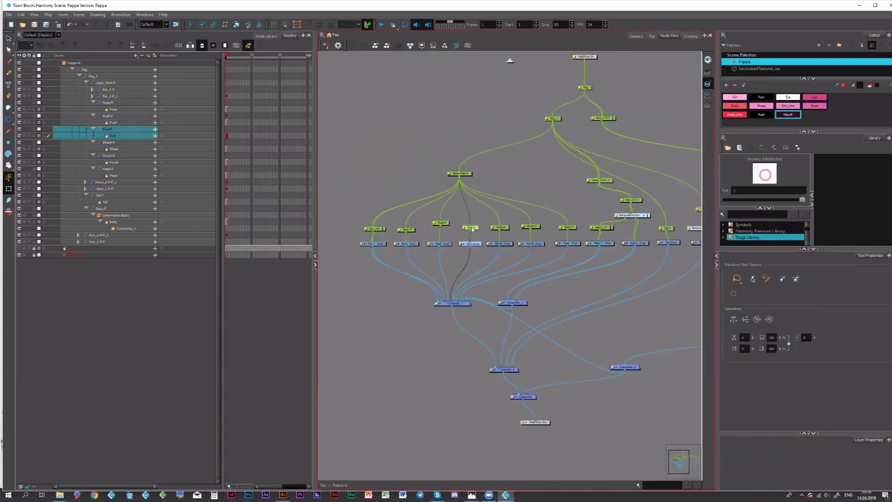
{"action": "left_click_drag", "start_coordinate": [477, 244], "coordinate": [477, 225]}
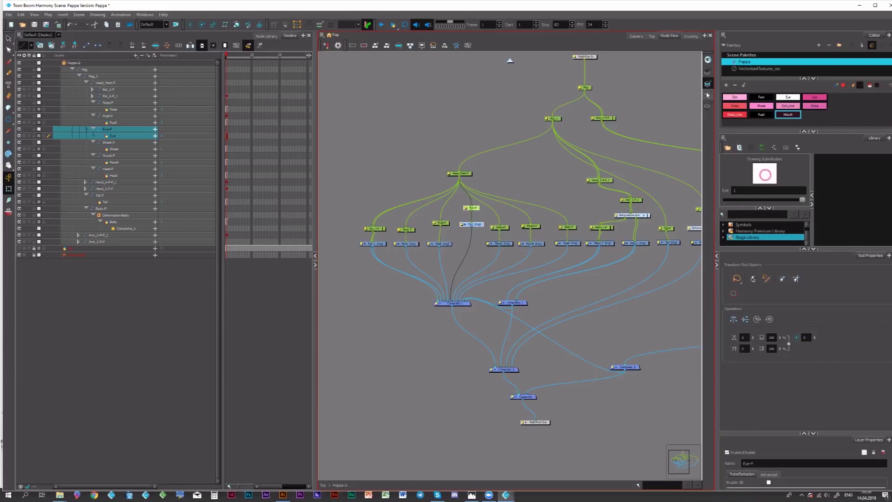
Step: Add a Cutter node from the favourite nodes, placed below the Eye drawing node
{"action": "left_click", "coordinate": [306, 107]}
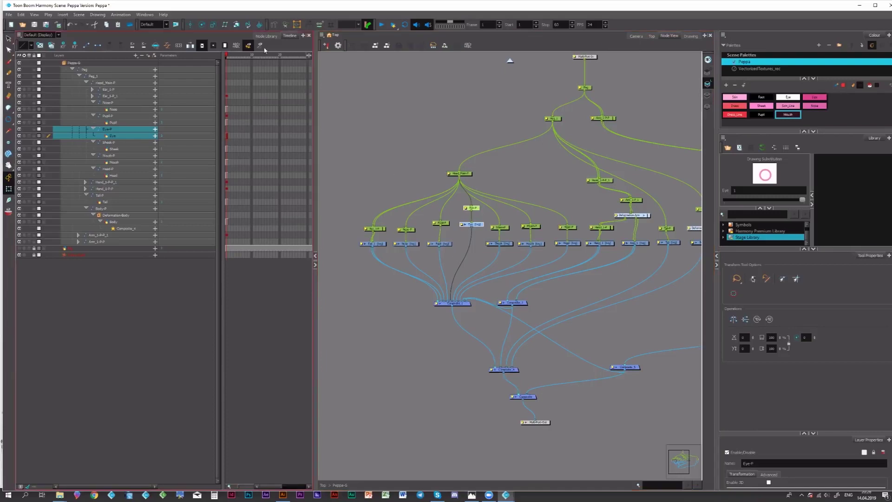
{"action": "left_click", "coordinate": [268, 36]}
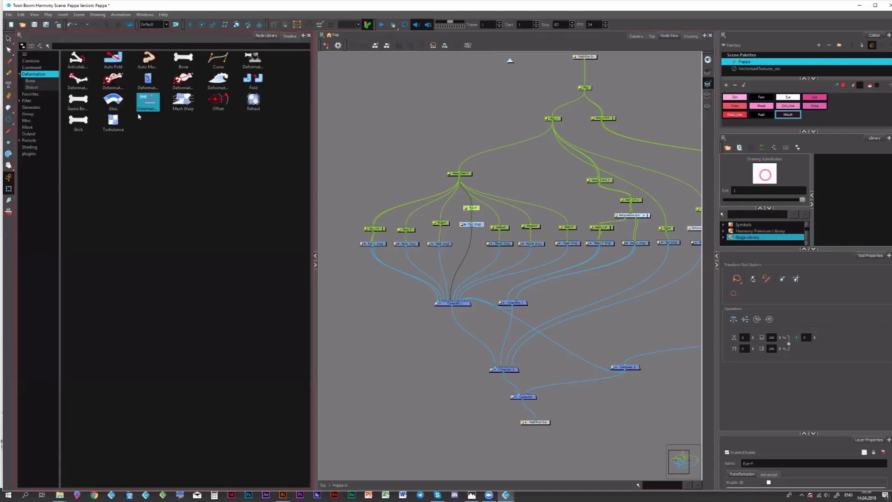
{"action": "left_click", "coordinate": [30, 100]}
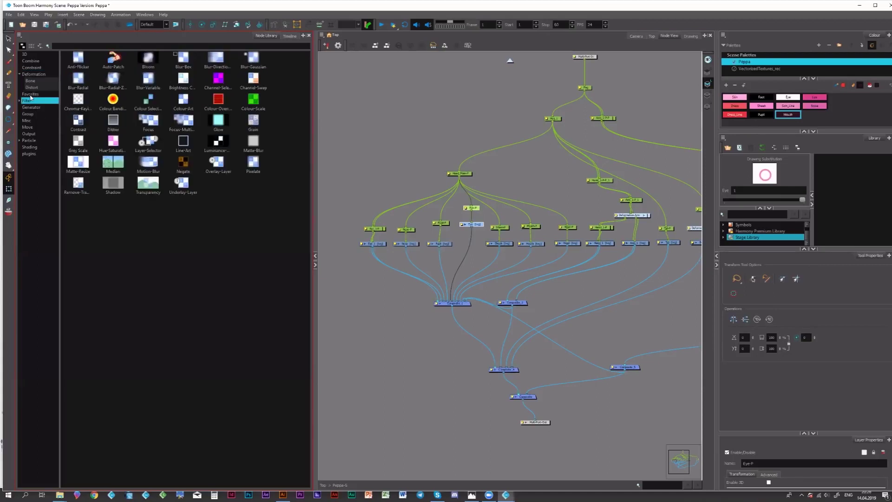
{"action": "left_click", "coordinate": [30, 94]}
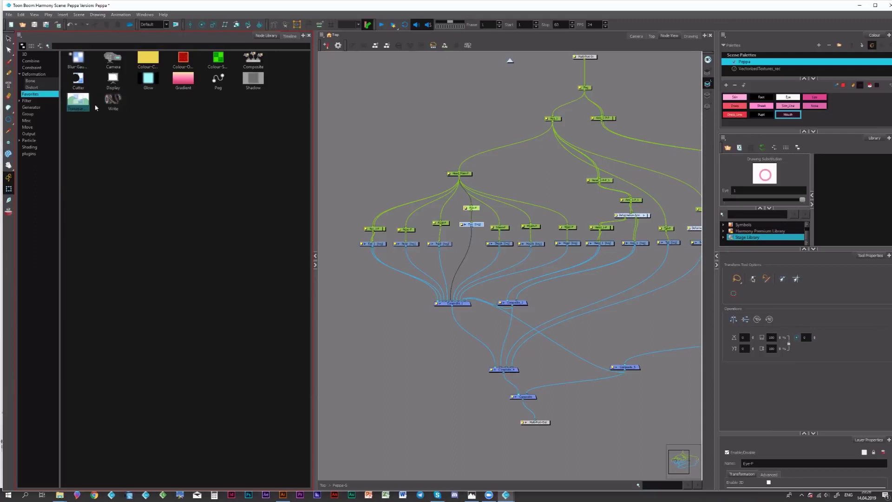
{"action": "left_click_drag", "start_coordinate": [78, 80], "coordinate": [472, 252]}
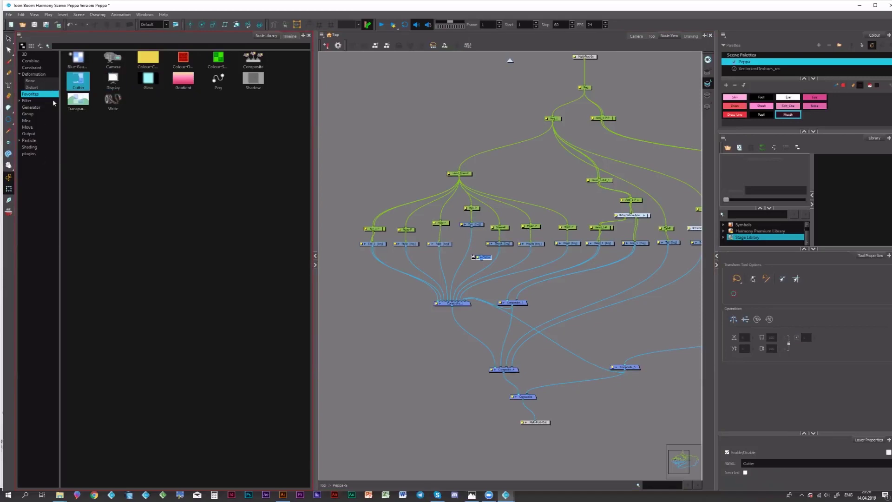
Step: Search the node library for "colo" and insert a Colour-Art node directly below the Eye drawing
{"action": "left_click", "coordinate": [95, 45]}
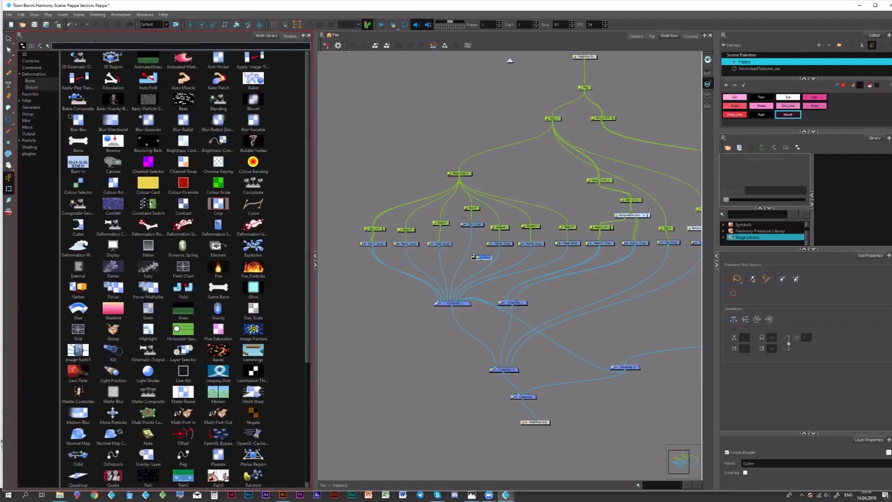
{"action": "scroll", "coordinate": [297, 319], "scroll_direction": "down", "scroll_amount": 1}
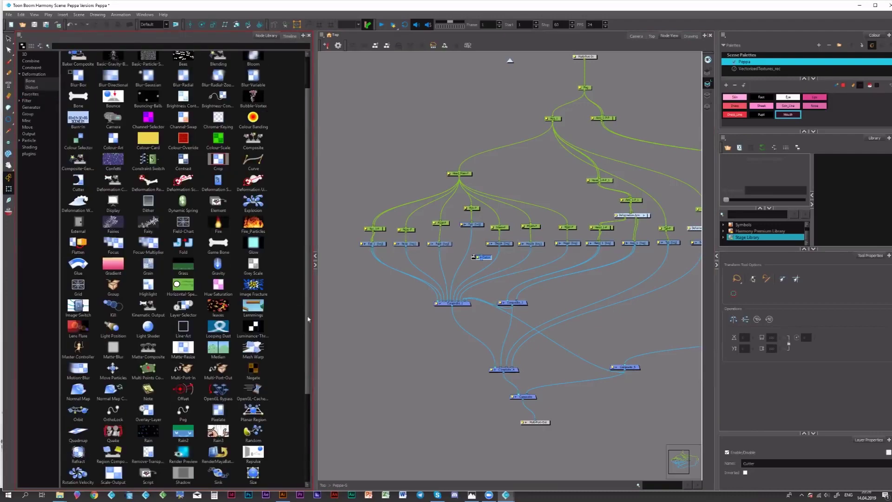
{"action": "scroll", "coordinate": [305, 161], "scroll_direction": "down", "scroll_amount": 3}
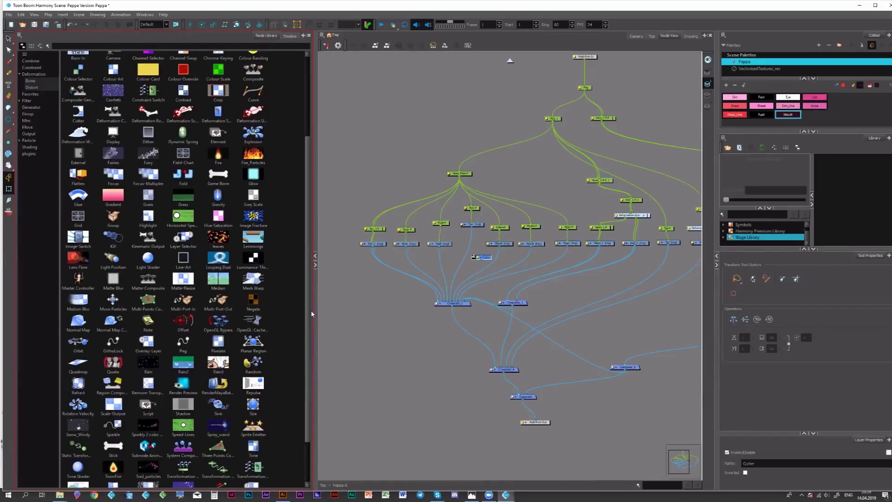
{"action": "scroll", "coordinate": [311, 314], "scroll_direction": "up", "scroll_amount": 4}
{"action": "scroll", "coordinate": [312, 314], "scroll_direction": "down", "scroll_amount": 6}
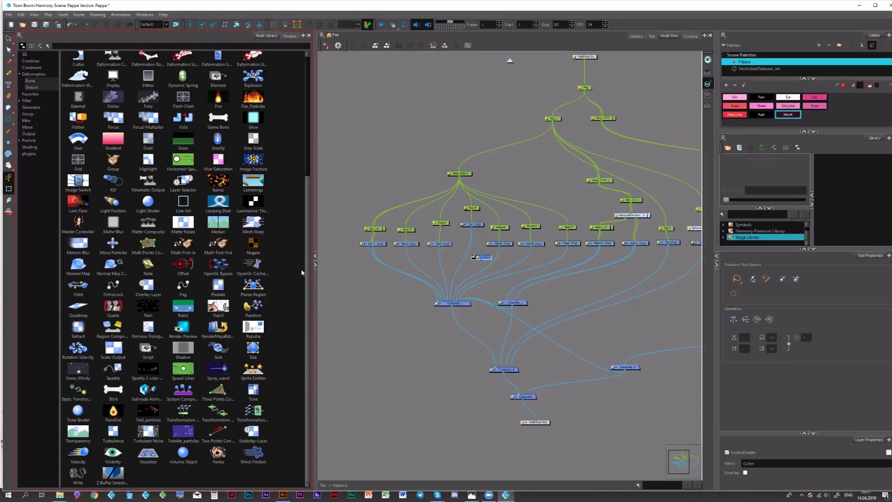
{"action": "scroll", "coordinate": [301, 273], "scroll_direction": "up", "scroll_amount": 3}
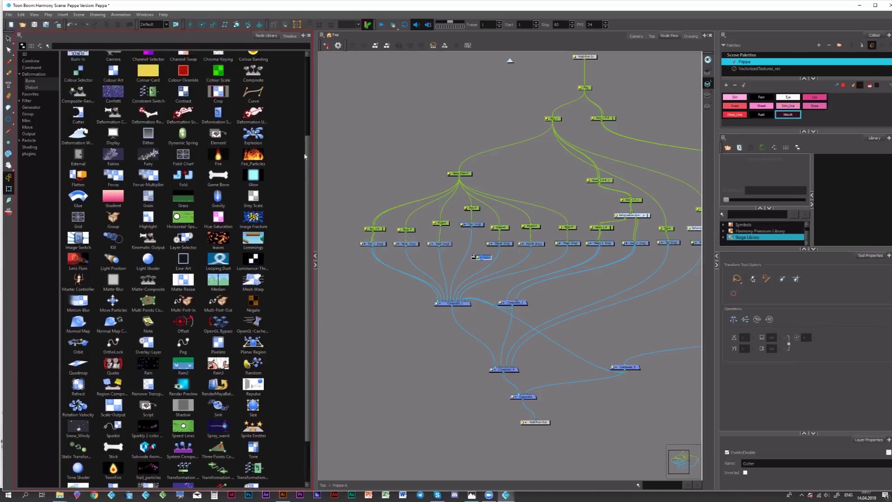
{"action": "scroll", "coordinate": [305, 156], "scroll_direction": "up", "scroll_amount": 6}
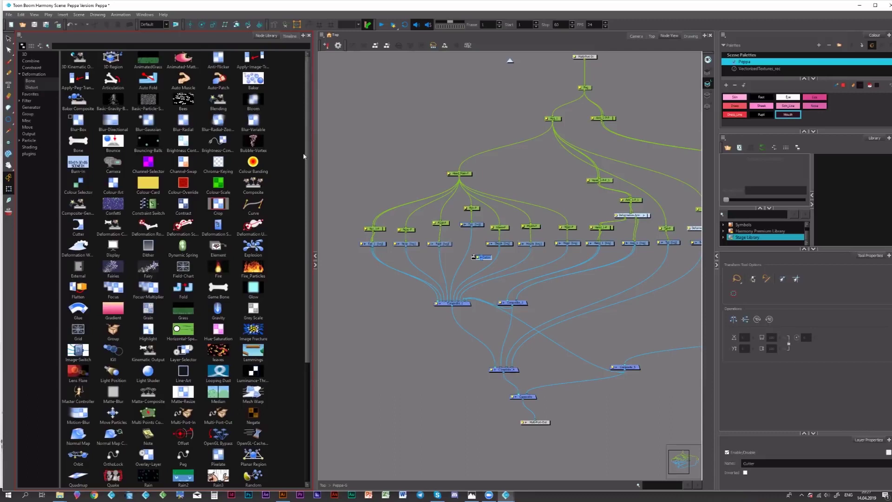
{"action": "left_click", "coordinate": [143, 46]}
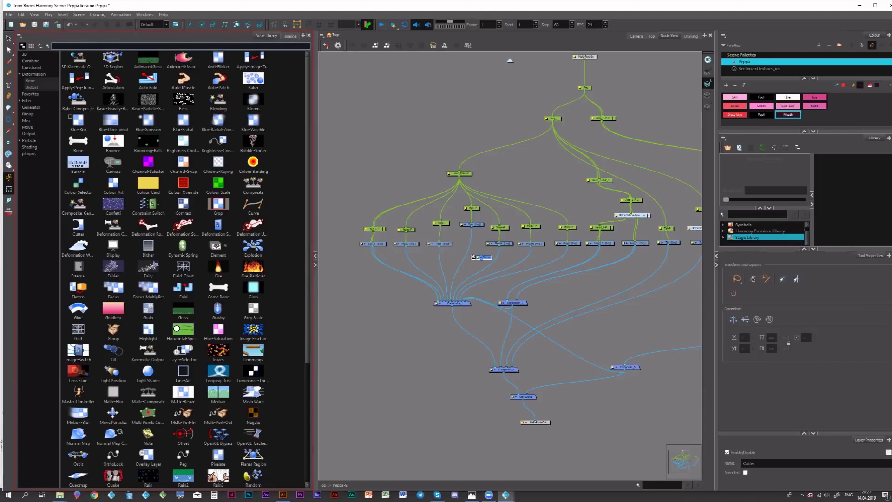
{"action": "type", "text": "colo"}
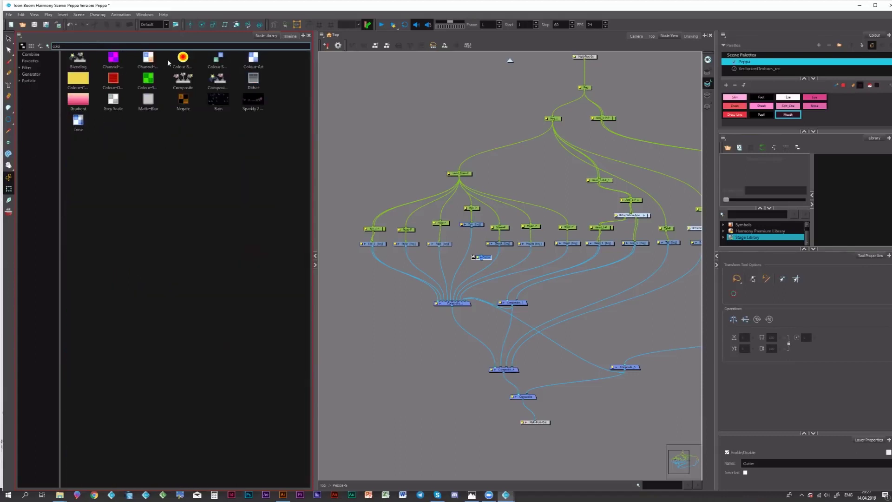
{"action": "left_click_drag", "start_coordinate": [254, 59], "coordinate": [422, 170]}
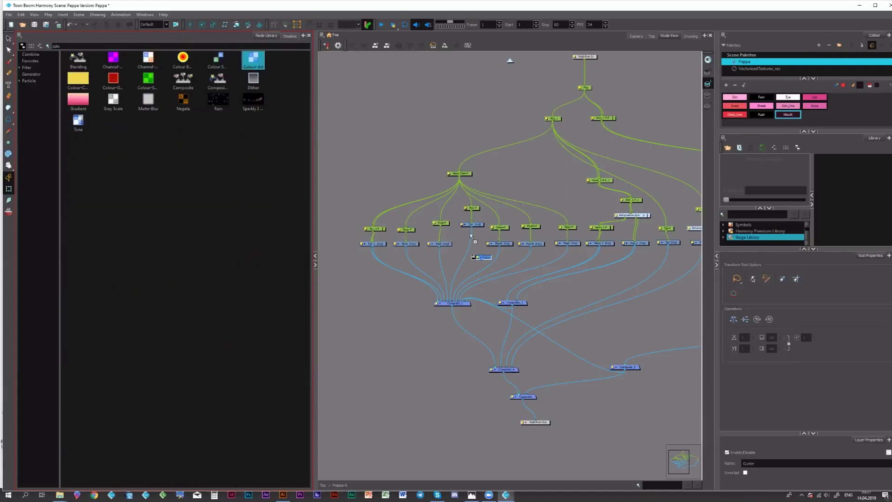
{"action": "left_click_drag", "start_coordinate": [471, 235], "coordinate": [474, 238]}
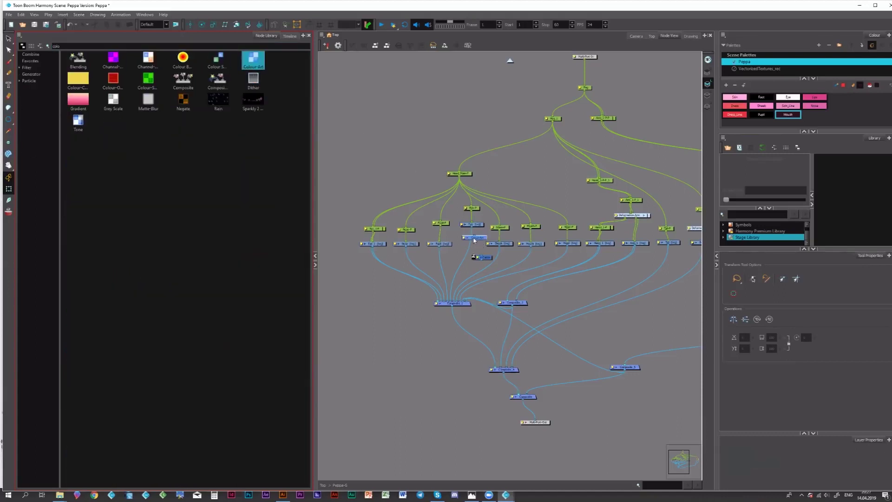
Step: Save the scene, and branch the Eye drawing through Colour-Art into the Cutter's matte input
{"action": "left_click", "coordinate": [484, 211]}
{"action": "key", "text": "ctrl+s"}
{"action": "left_click", "coordinate": [472, 227]}
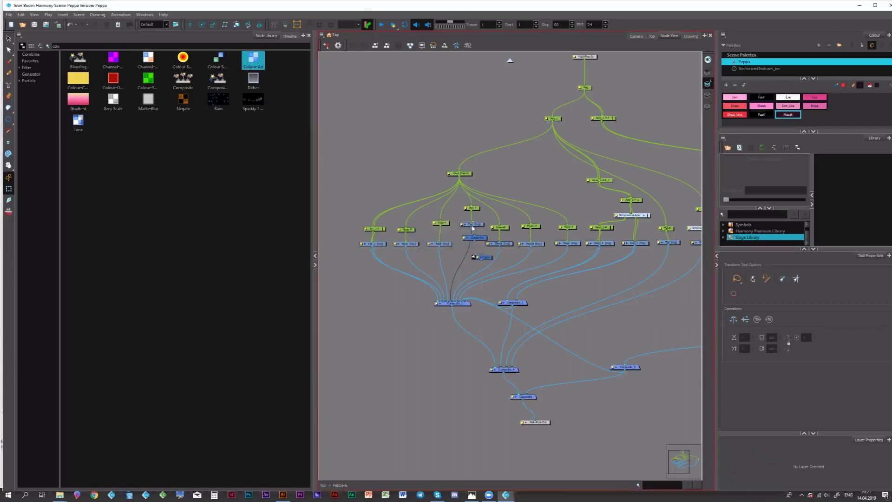
{"action": "left_click", "coordinate": [475, 239]}
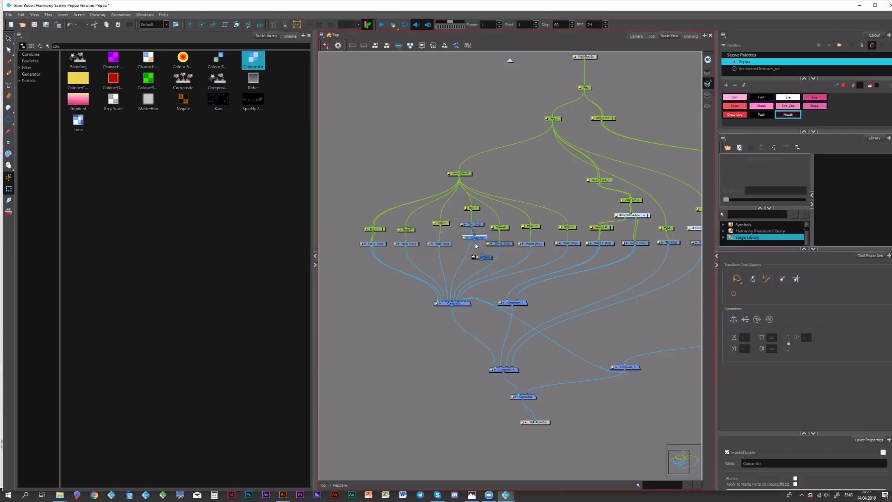
{"action": "left_click_drag", "start_coordinate": [475, 243], "coordinate": [470, 262]}
{"action": "left_click", "coordinate": [478, 258]}
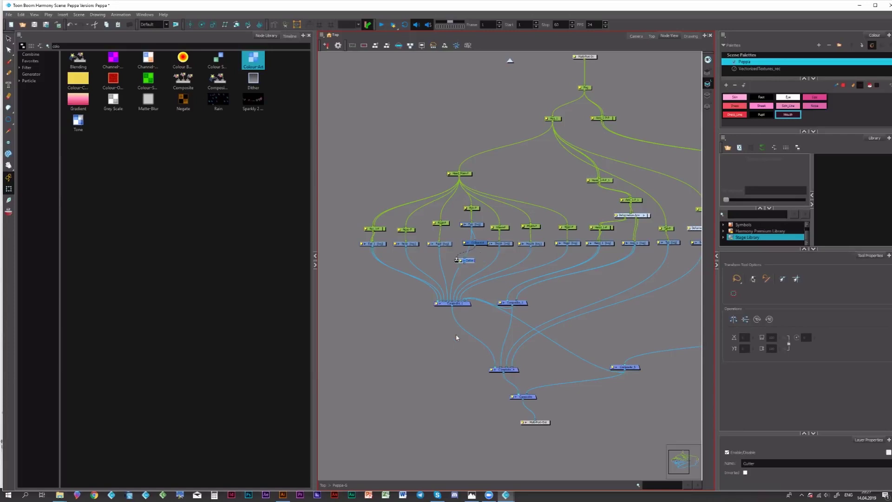
Step: Paste a new pass-through composite above Composite_1, and route the pupil and eye drawings through it
{"action": "left_click_drag", "start_coordinate": [464, 307], "coordinate": [463, 311]}
{"action": "left_click", "coordinate": [520, 305]}
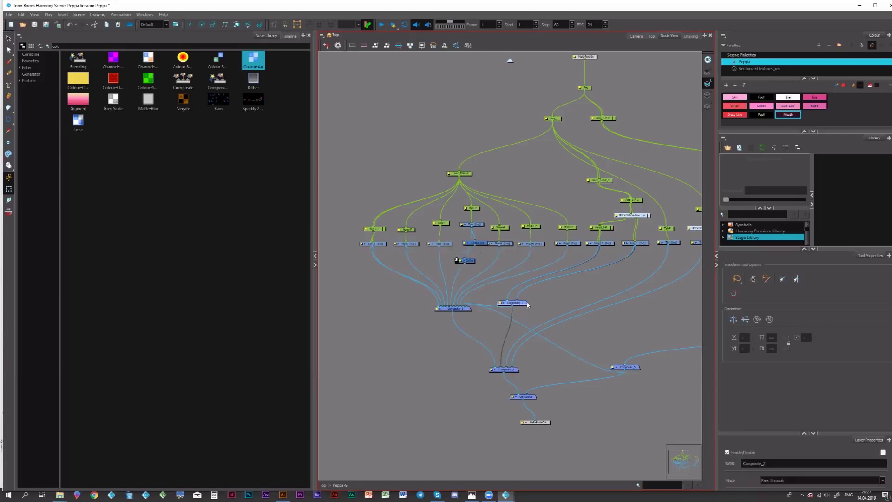
{"action": "key", "text": "ctrl+v"}
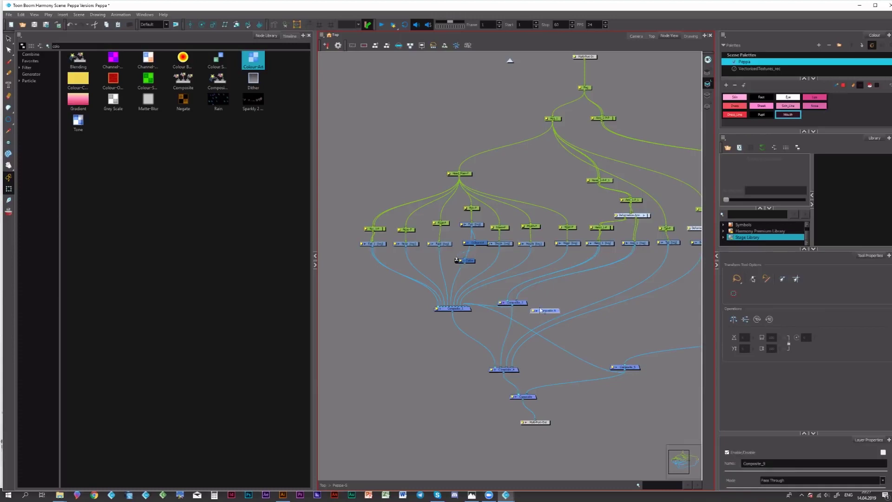
{"action": "left_click_drag", "start_coordinate": [544, 311], "coordinate": [447, 306]}
{"action": "left_click_drag", "start_coordinate": [446, 300], "coordinate": [450, 282]}
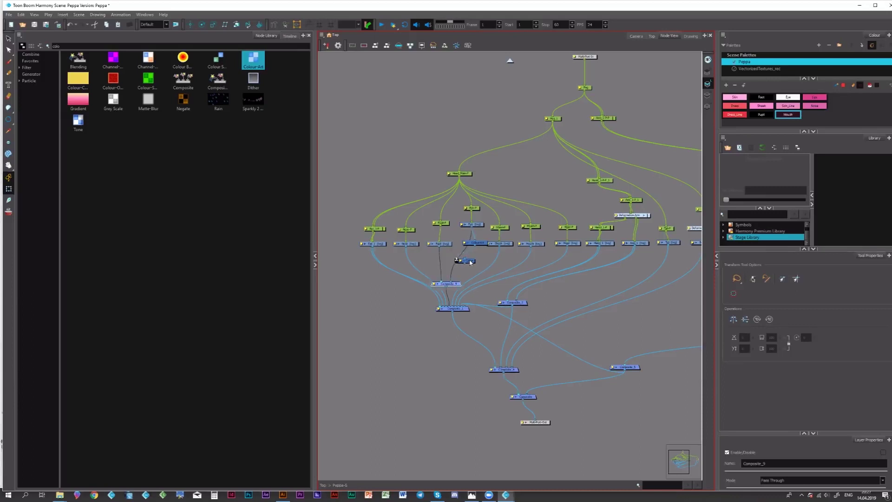
Step: Insert the Cutter between the Pupil drawing and its composite, and shift Colour-Art next to the Eye branch
{"action": "scroll", "coordinate": [469, 258], "scroll_direction": "up", "scroll_amount": 2}
{"action": "scroll", "coordinate": [469, 247], "scroll_direction": "up", "scroll_amount": 2}
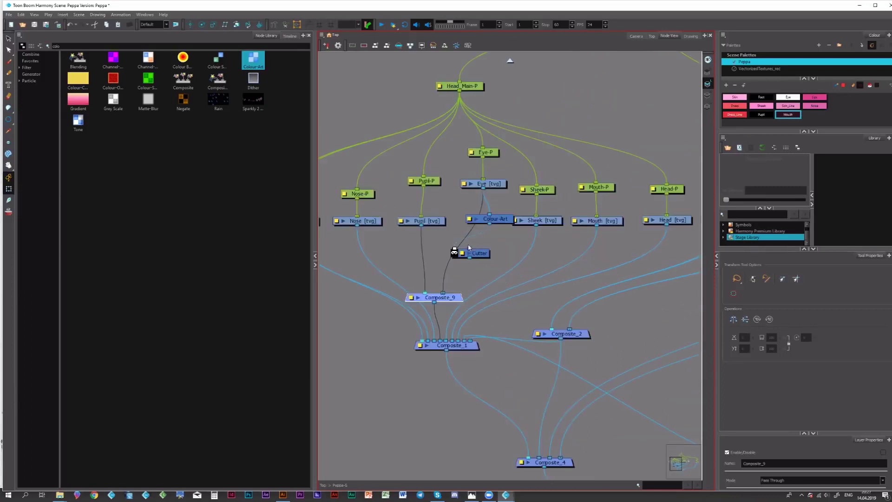
{"action": "left_click_drag", "start_coordinate": [486, 256], "coordinate": [437, 257]}
{"action": "left_click_drag", "start_coordinate": [490, 225], "coordinate": [469, 212]}
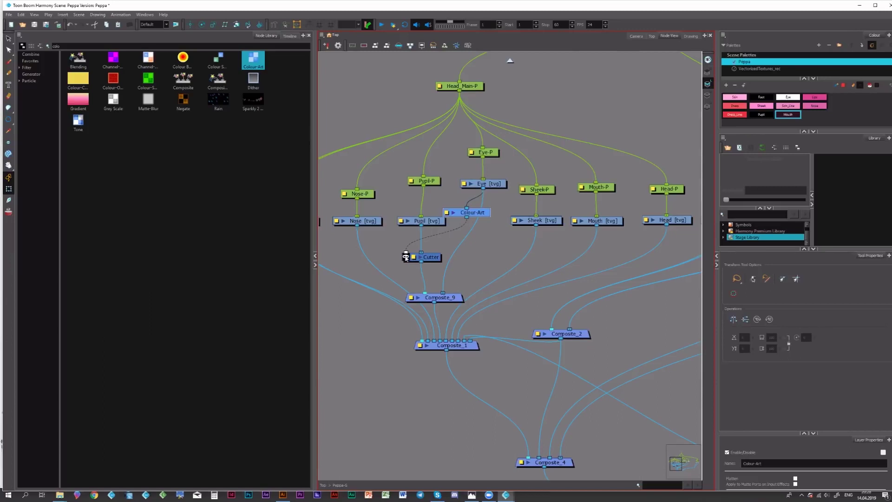
Step: Test the cutter in the camera view by moving the pupil over the eye's outline, and save the scene
{"action": "left_click", "coordinate": [636, 35]}
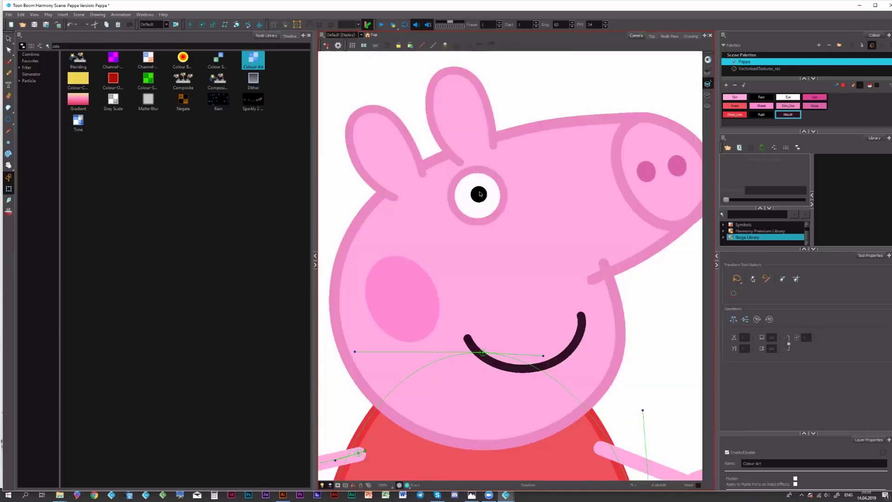
{"action": "left_click", "coordinate": [479, 195]}
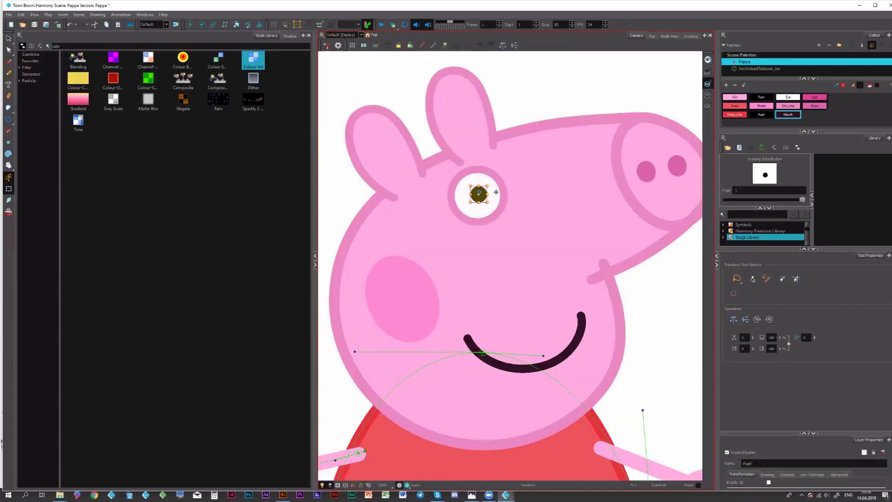
{"action": "left_click_drag", "start_coordinate": [479, 194], "coordinate": [506, 184]}
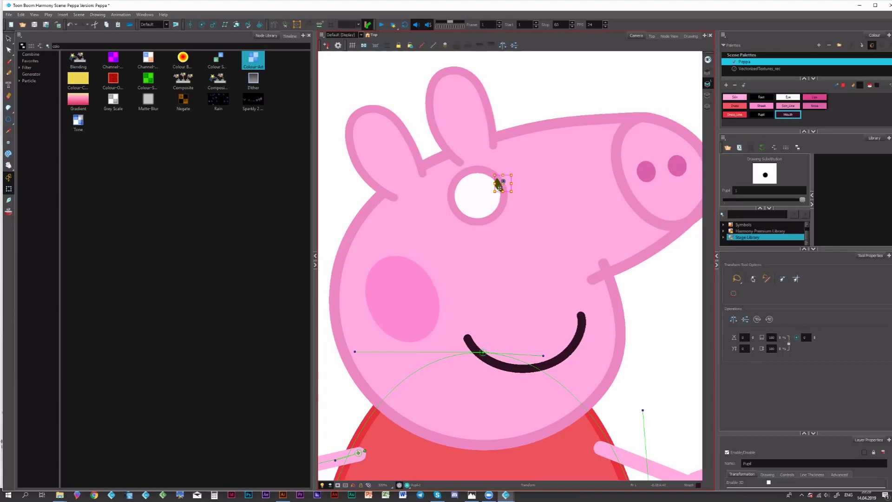
{"action": "mouse_move", "coordinate": [499, 185]}
{"action": "left_mouse_down"}
{"action": "mouse_move", "coordinate": [449, 197]}
{"action": "mouse_move", "coordinate": [472, 198]}
{"action": "mouse_move", "coordinate": [505, 175]}
{"action": "left_mouse_up"}
{"action": "key", "text": "ctrl+s"}
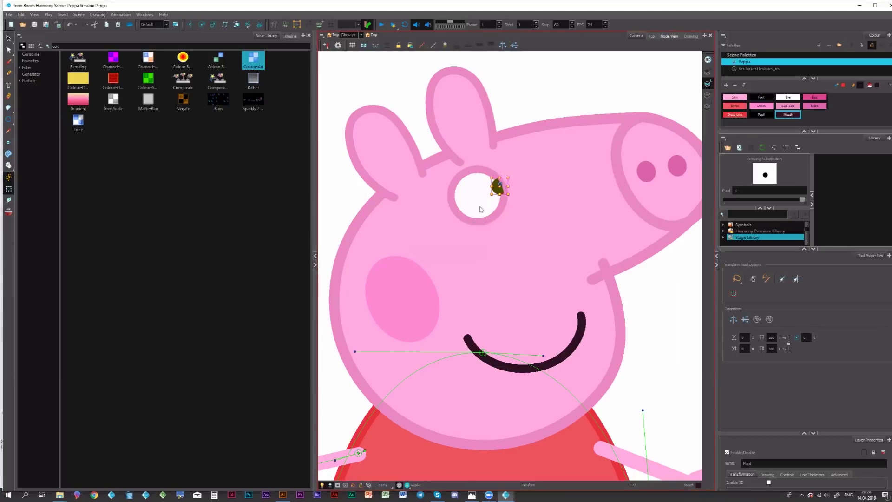
Step: Add a Line-Art node below the Eye drawing and route the drawing through it into Composite_9 above the pupil
{"action": "key", "text": "ctrl+Tab"}
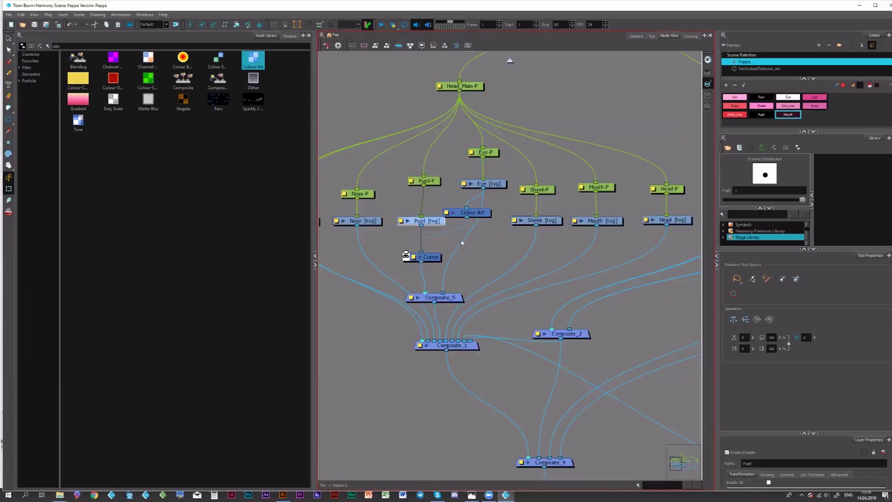
{"action": "left_click", "coordinate": [489, 185]}
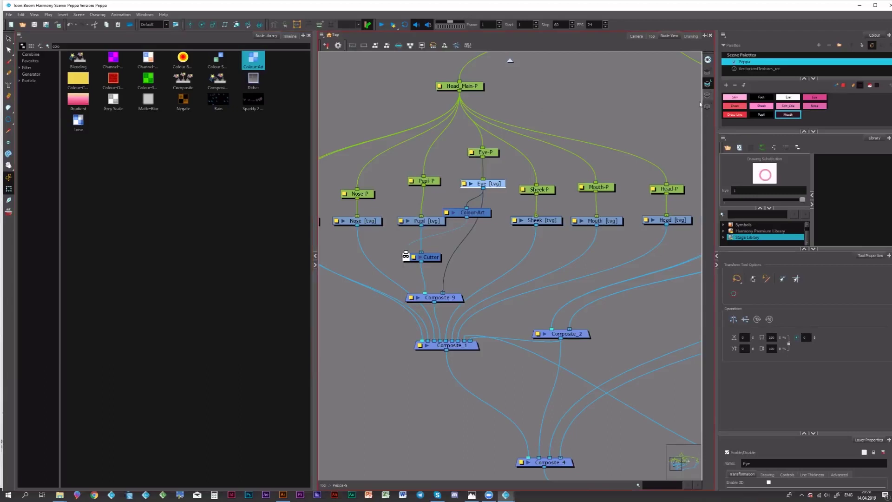
{"action": "left_click", "coordinate": [168, 46]}
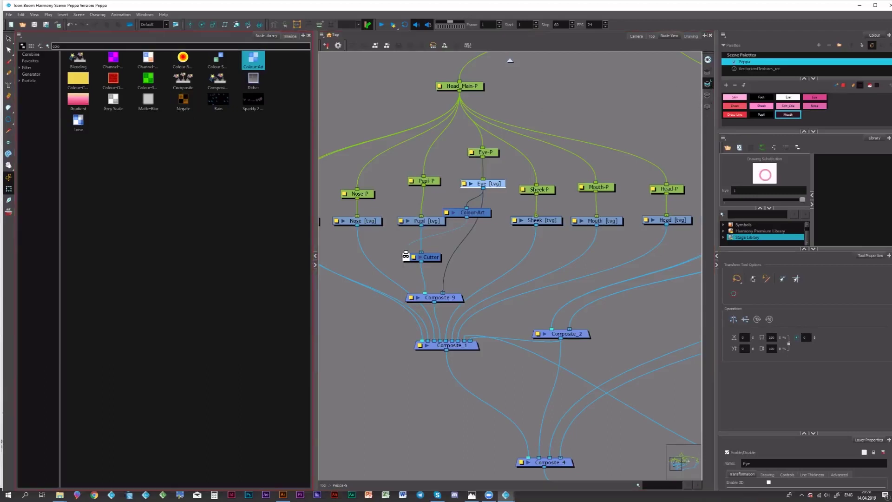
{"action": "left_click_drag", "start_coordinate": [168, 46], "coordinate": [40, 49]}
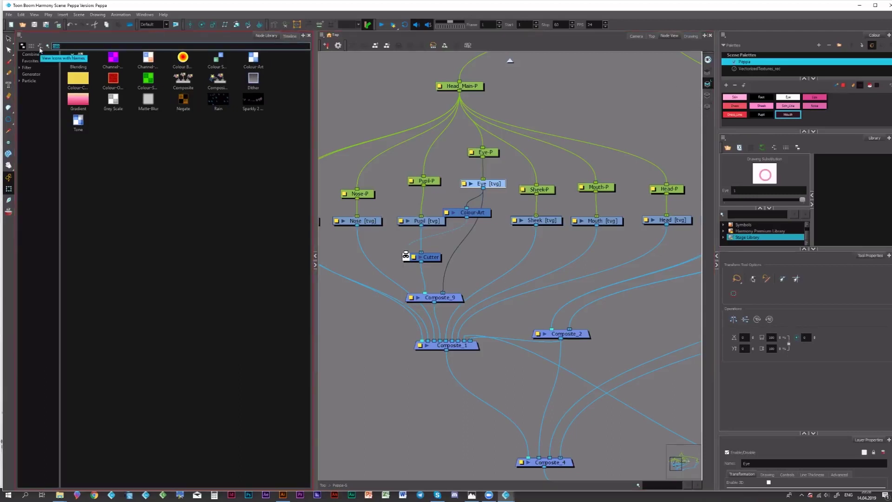
{"action": "key", "text": "BackSpace"}
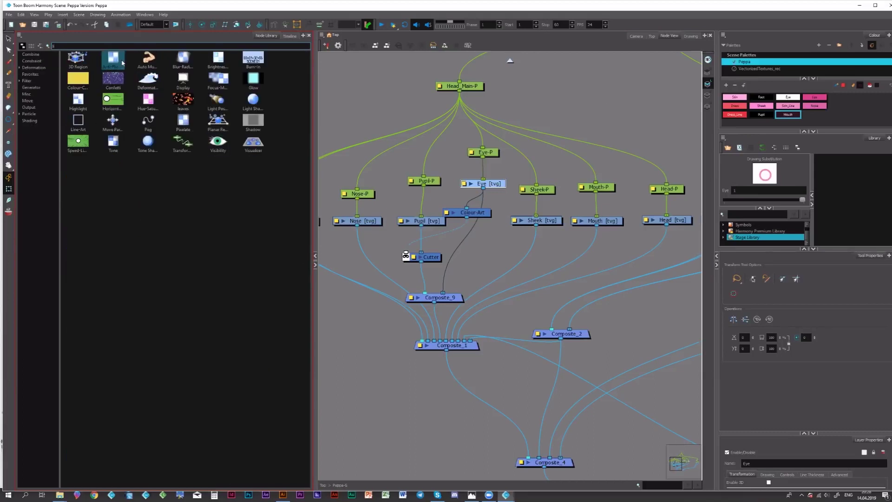
{"action": "type", "text": "line"}
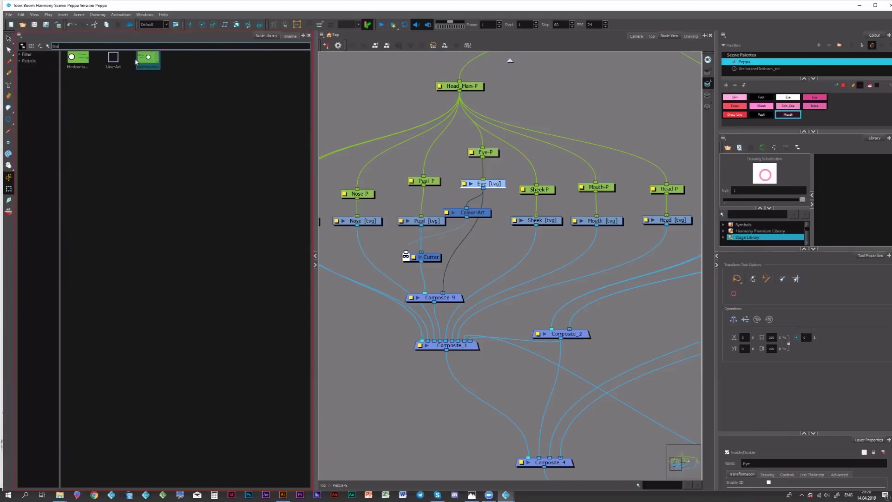
{"action": "mouse_move", "coordinate": [485, 190]}
{"action": "left_mouse_down"}
{"action": "mouse_move", "coordinate": [481, 236]}
{"action": "mouse_move", "coordinate": [514, 218]}
{"action": "mouse_move", "coordinate": [444, 261]}
{"action": "mouse_move", "coordinate": [413, 300]}
{"action": "mouse_move", "coordinate": [416, 290]}
{"action": "left_mouse_up"}
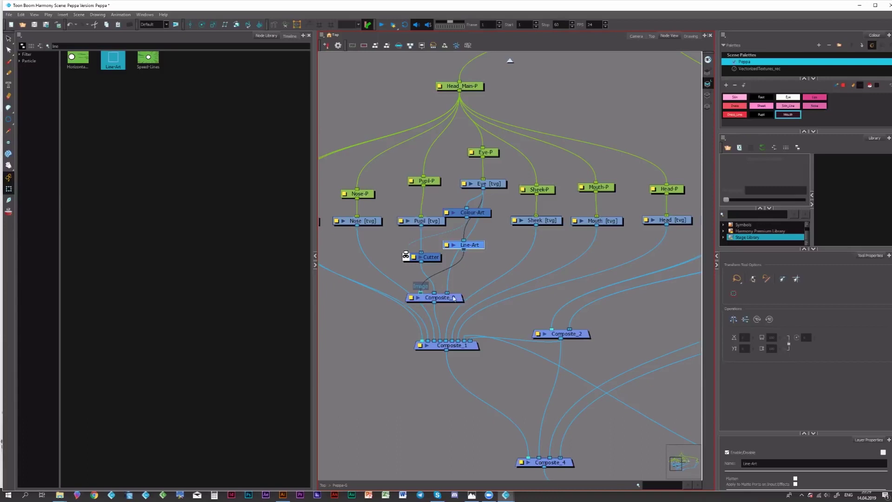
{"action": "left_click_drag", "start_coordinate": [454, 299], "coordinate": [456, 296]}
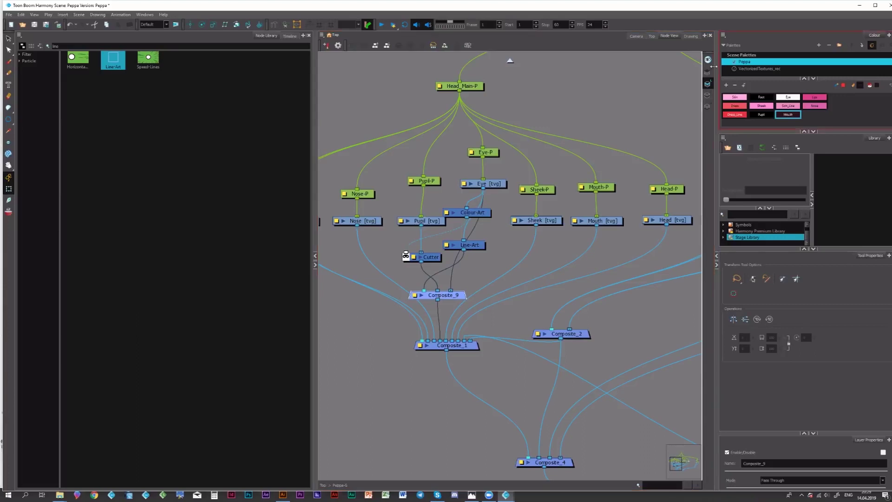
Step: Test the mask in the camera view by moving the pupil outside the eye and back to the eye's centre
{"action": "left_click", "coordinate": [636, 36]}
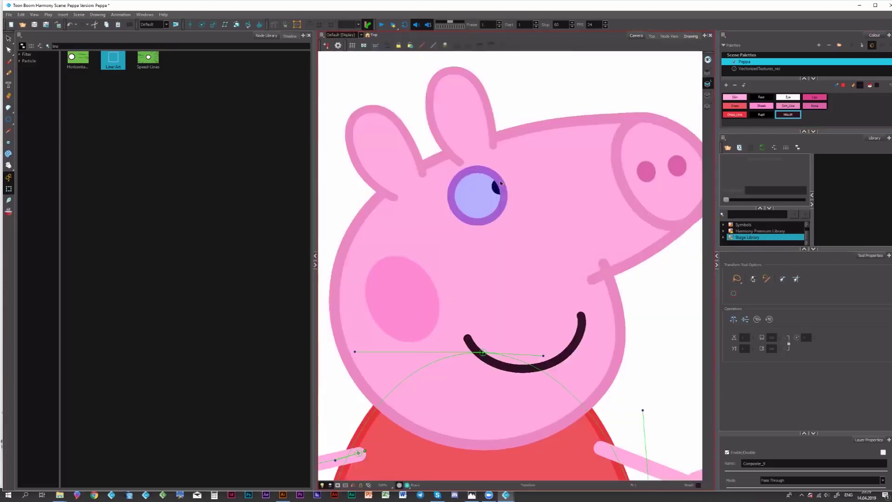
{"action": "left_click", "coordinate": [496, 189]}
{"action": "left_click", "coordinate": [495, 187]}
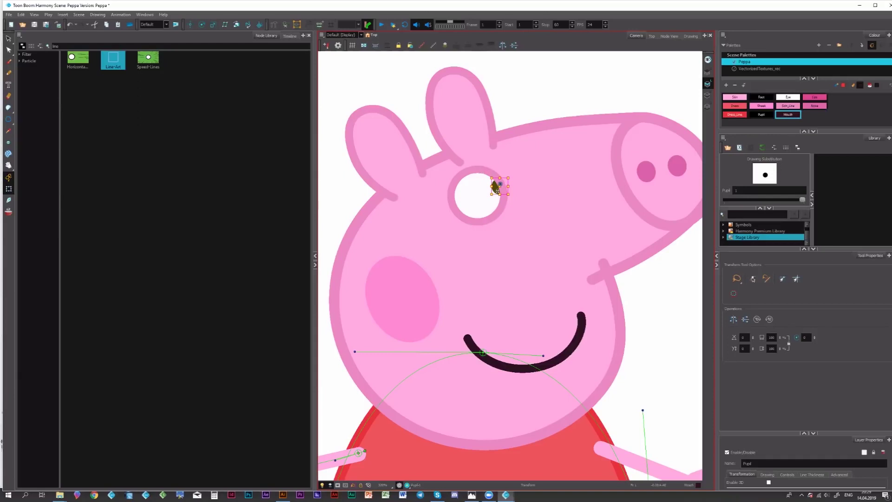
{"action": "left_click_drag", "start_coordinate": [465, 200], "coordinate": [513, 220]}
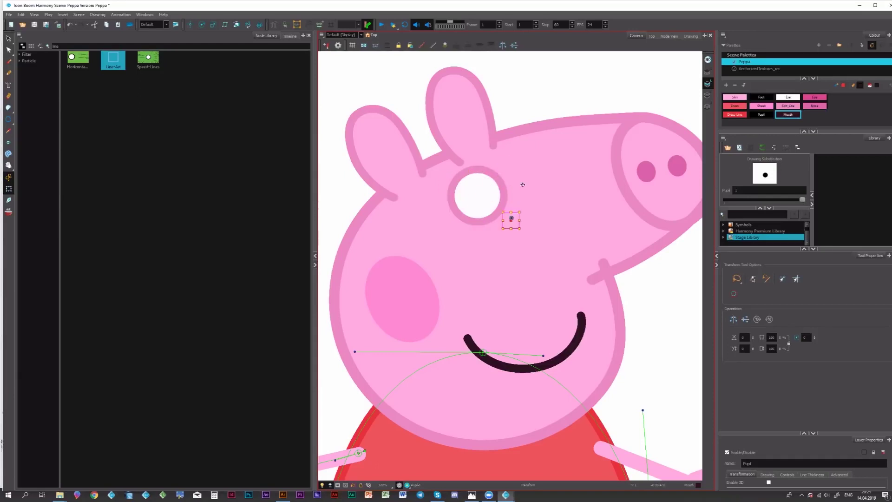
{"action": "left_click_drag", "start_coordinate": [523, 184], "coordinate": [485, 199]}
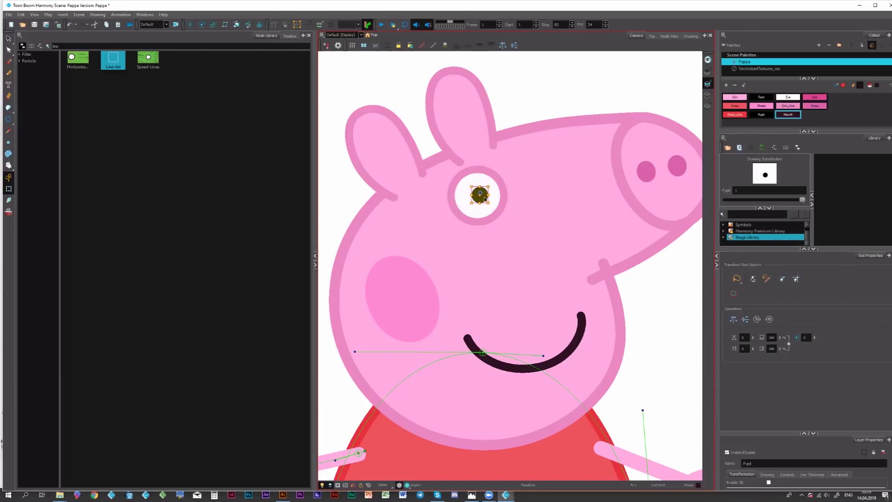
{"action": "scroll", "coordinate": [499, 196], "scroll_direction": "down", "scroll_amount": 5}
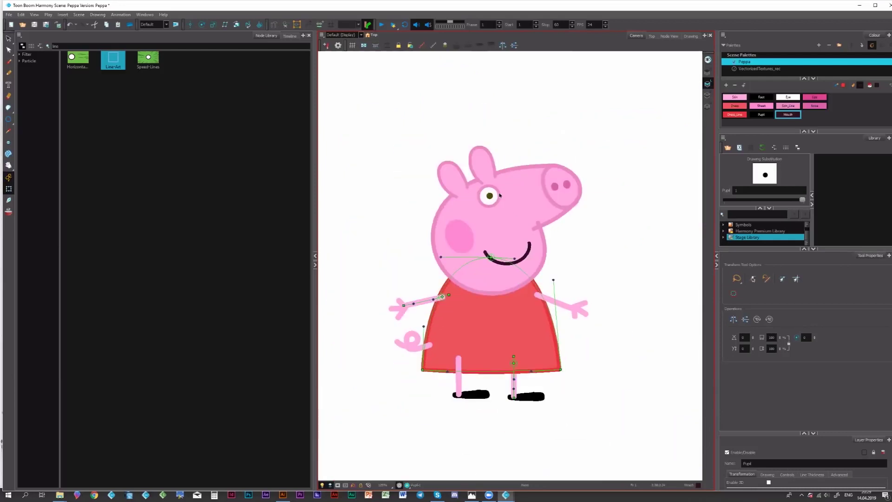
Step: Clone the Eye-P layer with drawings only and place the second eye between the first eye and the snout
{"action": "key", "text": "Escape"}
{"action": "left_click", "coordinate": [489, 195]}
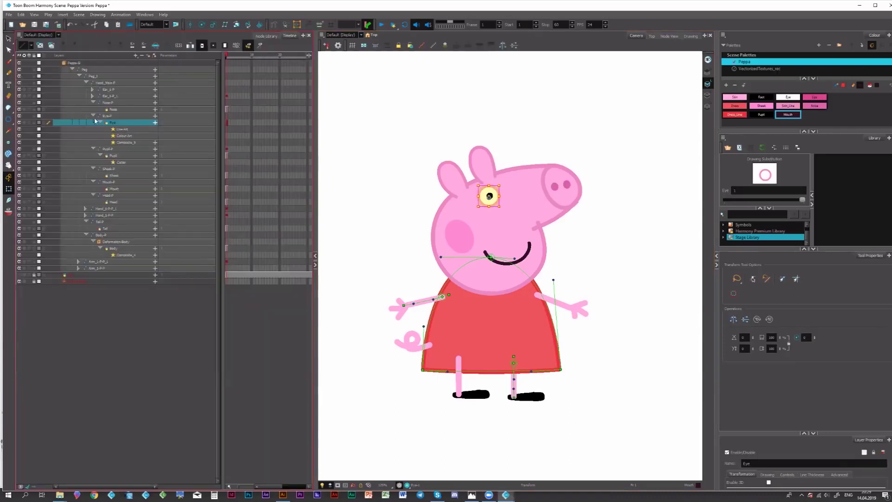
{"action": "left_click", "coordinate": [94, 115]}
{"action": "left_click", "coordinate": [108, 115]}
{"action": "right_click", "coordinate": [117, 117]}
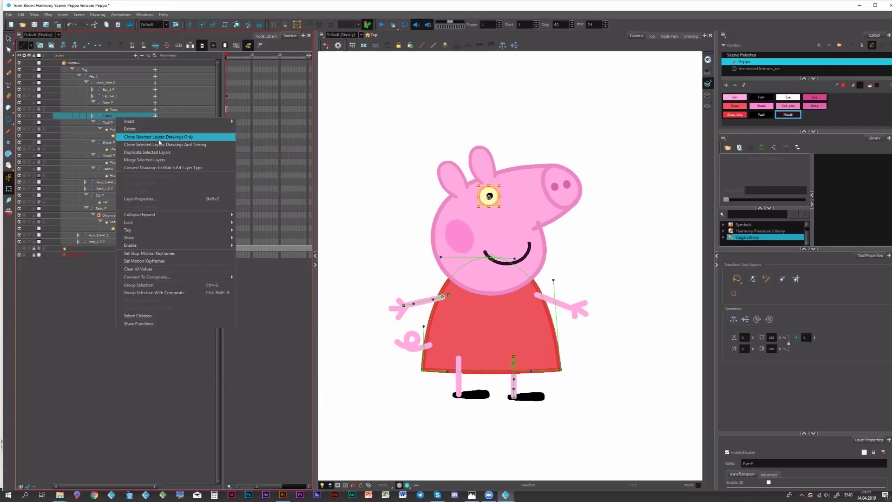
{"action": "left_click", "coordinate": [160, 137]}
{"action": "left_click", "coordinate": [494, 198]}
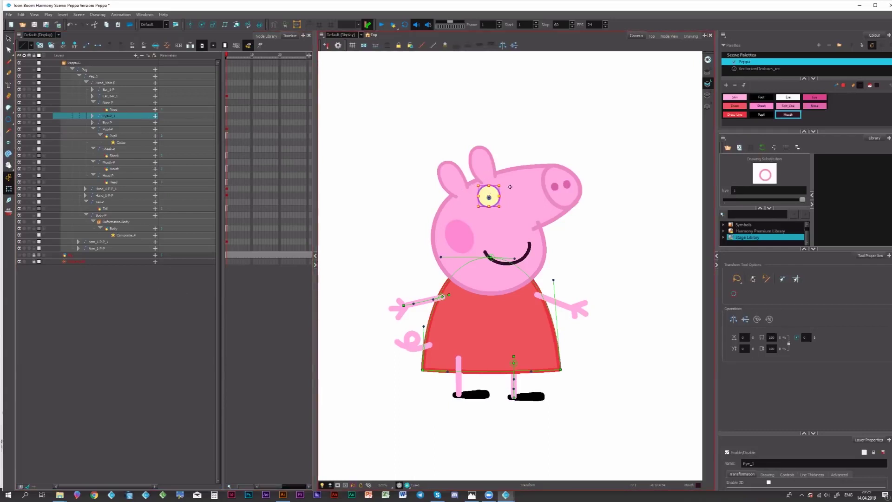
{"action": "left_click_drag", "start_coordinate": [510, 187], "coordinate": [515, 188]}
{"action": "left_click", "coordinate": [528, 158]}
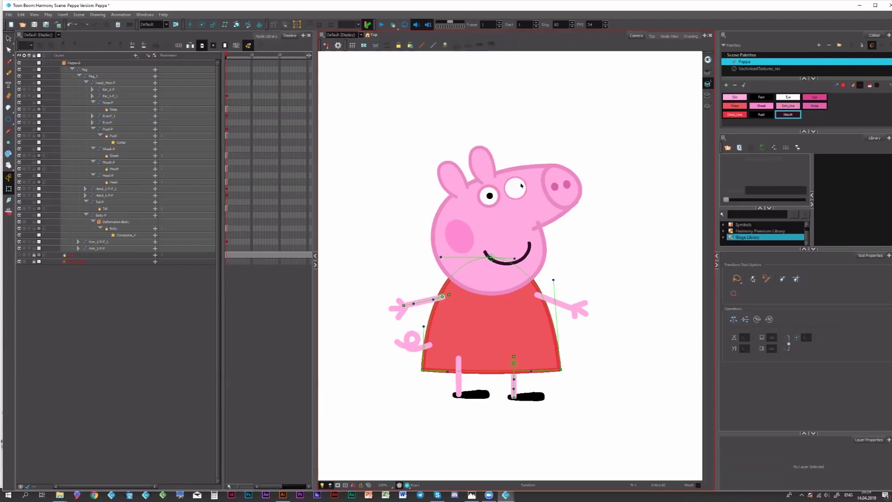
{"action": "left_click", "coordinate": [521, 185]}
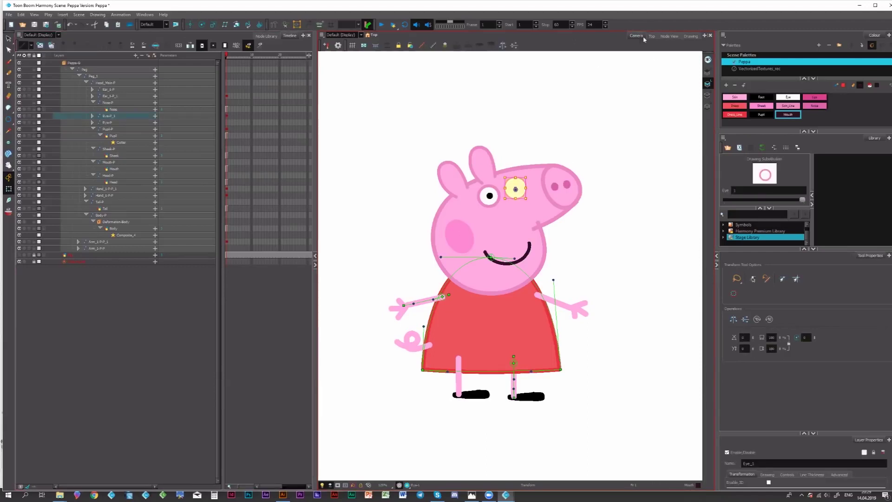
Step: In the node view, move the ear, nose and pupil branches well clear of the overlapping eye nodes
{"action": "left_click", "coordinate": [669, 36]}
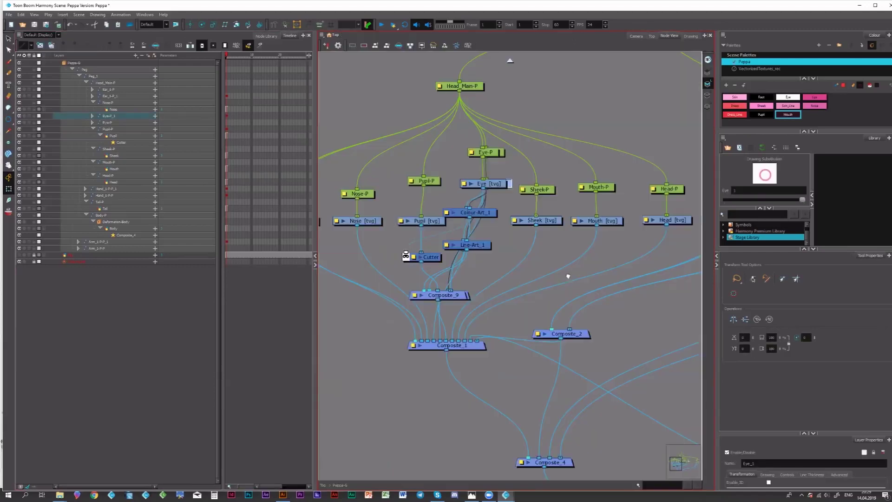
{"action": "left_click_drag", "start_coordinate": [511, 228], "coordinate": [666, 220]}
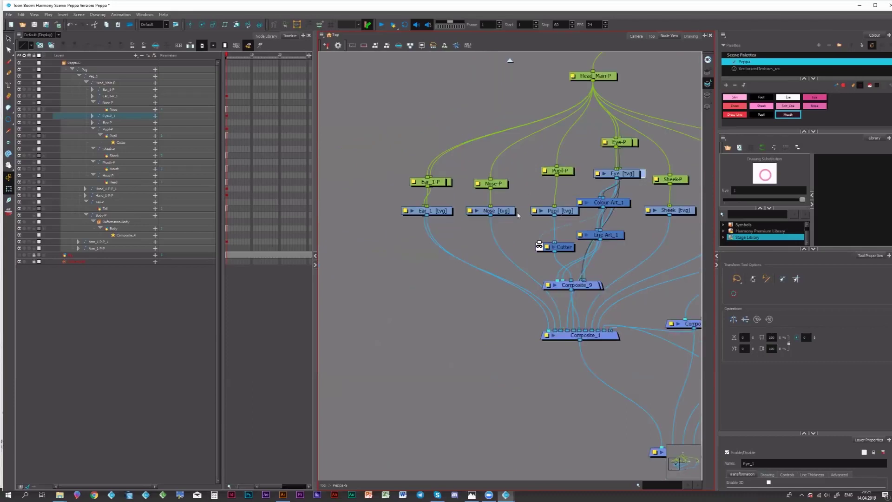
{"action": "left_click_drag", "start_coordinate": [572, 157], "coordinate": [341, 207]}
{"action": "left_click_drag", "start_coordinate": [553, 210], "coordinate": [371, 205]}
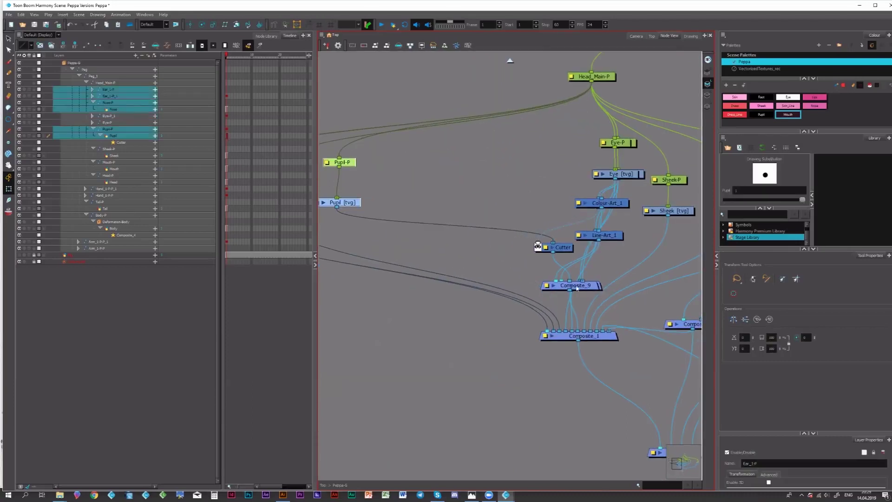
Step: Separate the original Composite_9, Cutter, Line-Art, Eye and Colour-Art nodes from the cloned ones beneath them
{"action": "left_click_drag", "start_coordinate": [575, 286], "coordinate": [490, 268]}
{"action": "left_click_drag", "start_coordinate": [561, 248], "coordinate": [464, 230]}
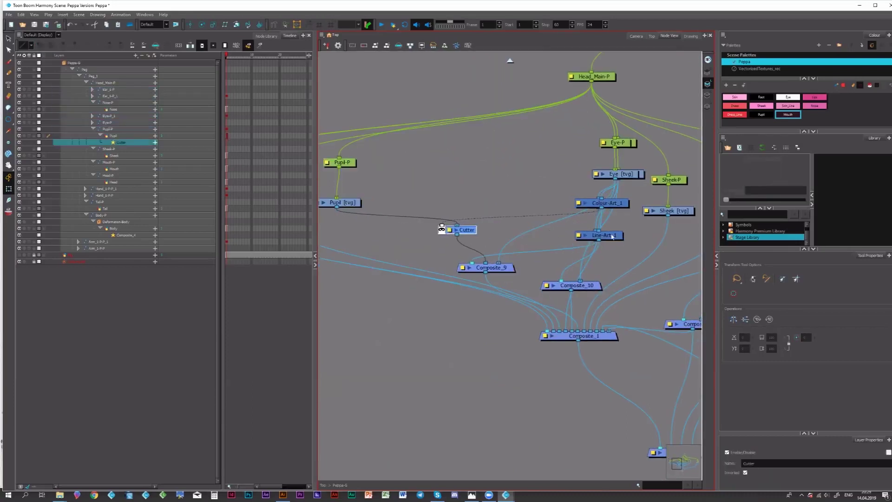
{"action": "left_click_drag", "start_coordinate": [601, 234], "coordinate": [511, 216]}
{"action": "left_click_drag", "start_coordinate": [615, 174], "coordinate": [449, 163]}
{"action": "left_click_drag", "start_coordinate": [607, 206], "coordinate": [439, 203]}
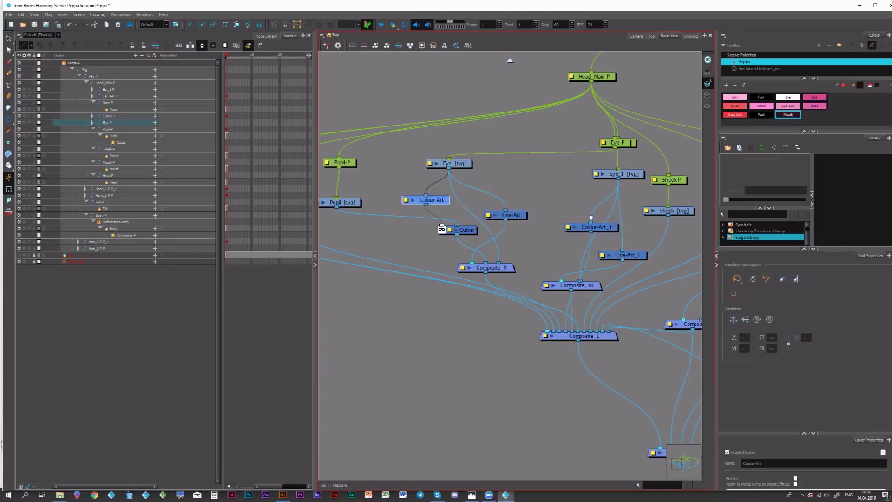
Step: Spread out Line-Art_1 and Colour-Art_1, and reroute Colour-Art_1 from Composite_1 into Composite_10
{"action": "left_click_drag", "start_coordinate": [599, 255], "coordinate": [502, 239]}
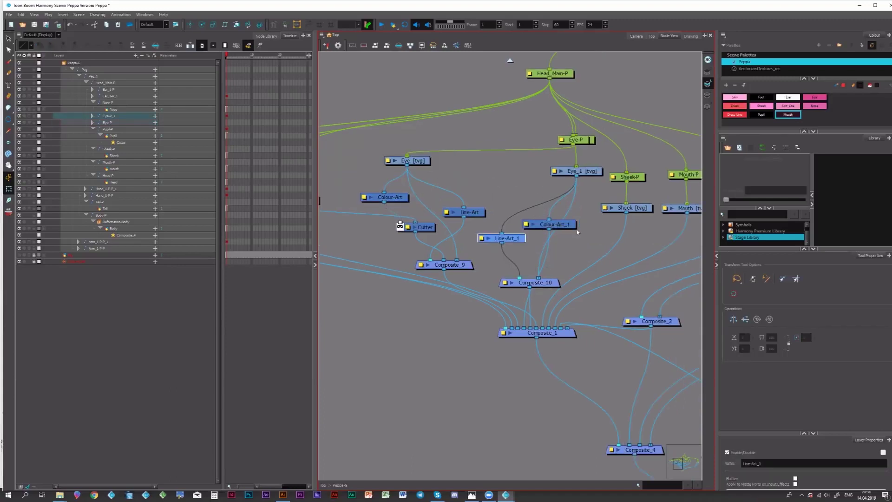
{"action": "left_click", "coordinate": [566, 225]}
{"action": "left_click_drag", "start_coordinate": [568, 225], "coordinate": [599, 229]}
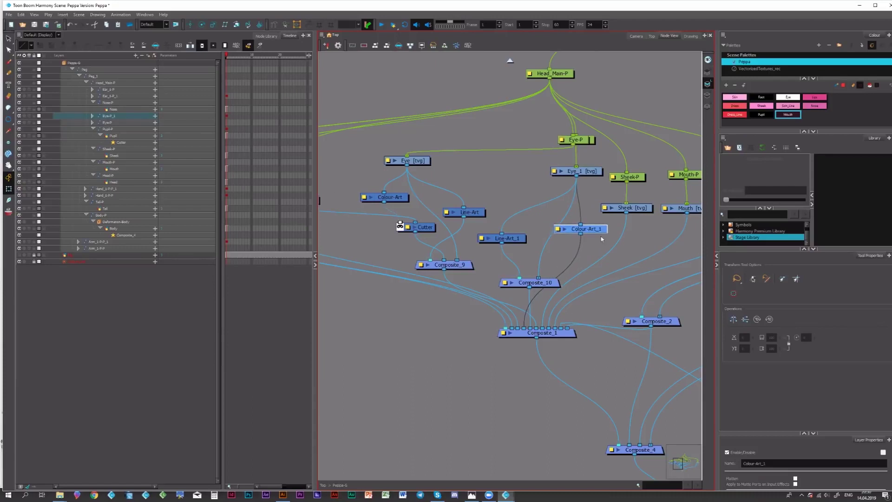
{"action": "mouse_move", "coordinate": [549, 270]}
{"action": "left_mouse_down"}
{"action": "mouse_move", "coordinate": [557, 259]}
{"action": "mouse_move", "coordinate": [544, 279]}
{"action": "left_mouse_up"}
Step: Duplicate the Cutter node and place the copy between Line-Art_1 and Colour-Art_1
{"action": "left_click", "coordinate": [431, 227]}
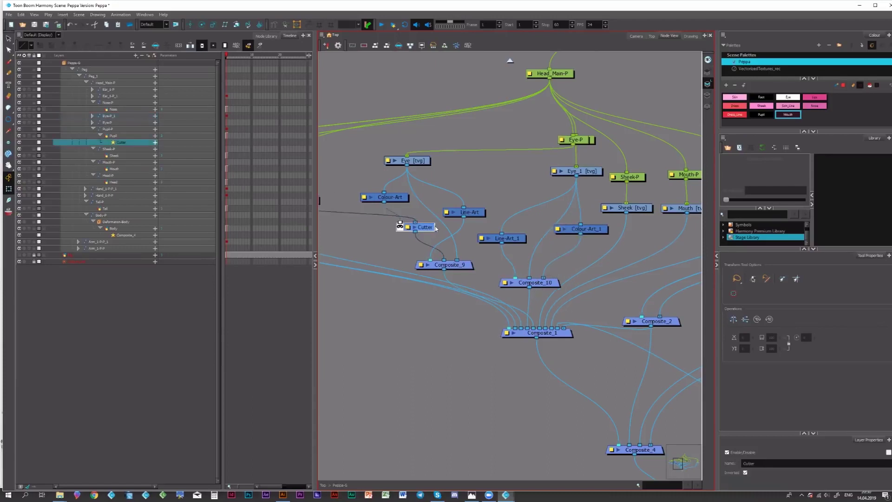
{"action": "key", "text": "ctrl+c"}
{"action": "key", "text": "ctrl+v"}
{"action": "left_click_drag", "start_coordinate": [469, 231], "coordinate": [527, 238]}
{"action": "left_click_drag", "start_coordinate": [598, 252], "coordinate": [556, 252]}
Step: Centre the Eye_1 drawing above its effect nodes and move the Eye-P peg off its clone
{"action": "left_click", "coordinate": [592, 188]}
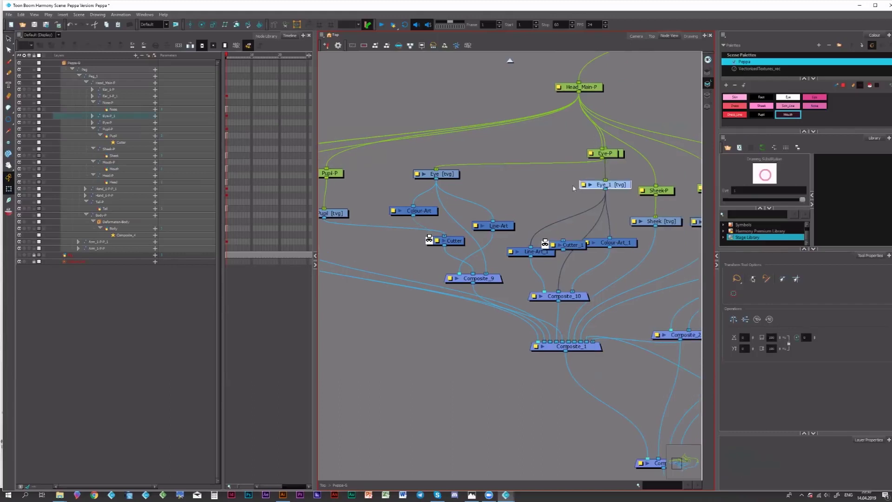
{"action": "left_click_drag", "start_coordinate": [611, 187], "coordinate": [569, 192]}
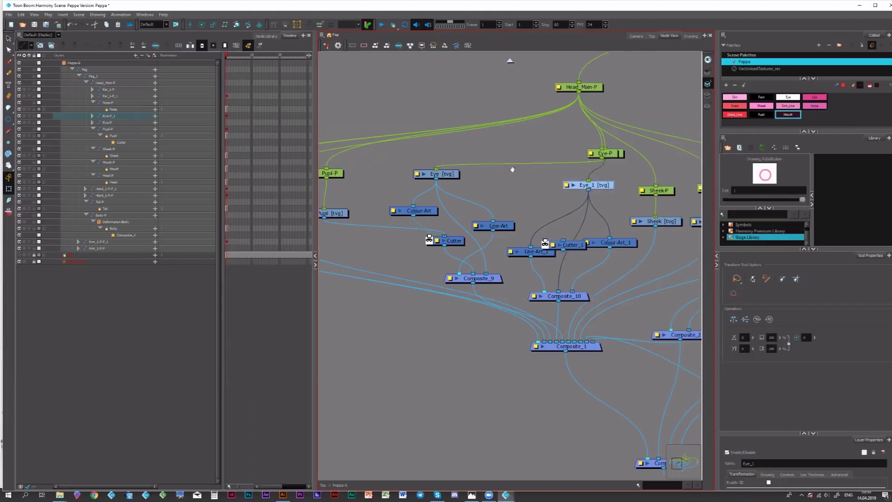
{"action": "left_click_drag", "start_coordinate": [512, 169], "coordinate": [442, 212]}
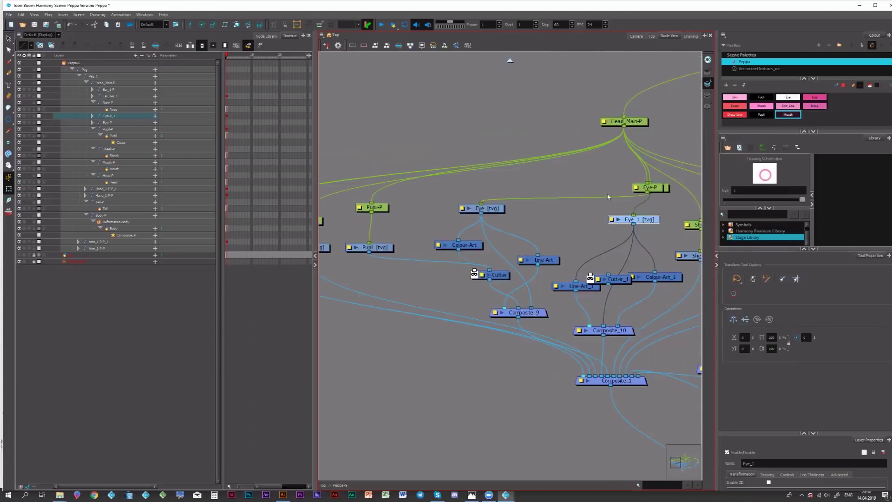
{"action": "left_click_drag", "start_coordinate": [592, 178], "coordinate": [553, 187]}
{"action": "left_click_drag", "start_coordinate": [610, 197], "coordinate": [538, 185]}
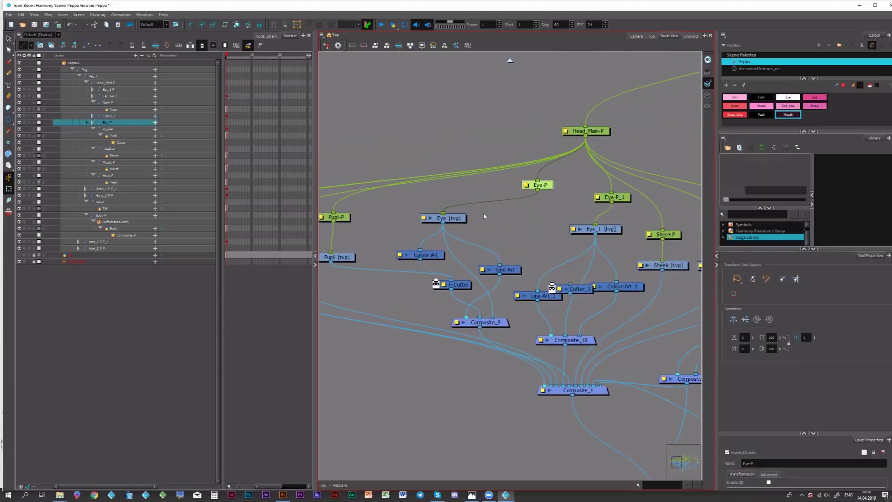
Step: Undo the copied Cutter, the node rearrangement and the eye cloning
{"action": "key", "text": "ctrl+z"}
{"action": "key", "text": "ctrl+z"}
{"action": "key", "text": "ctrl+z"}
{"action": "key", "text": "ctrl+z"}
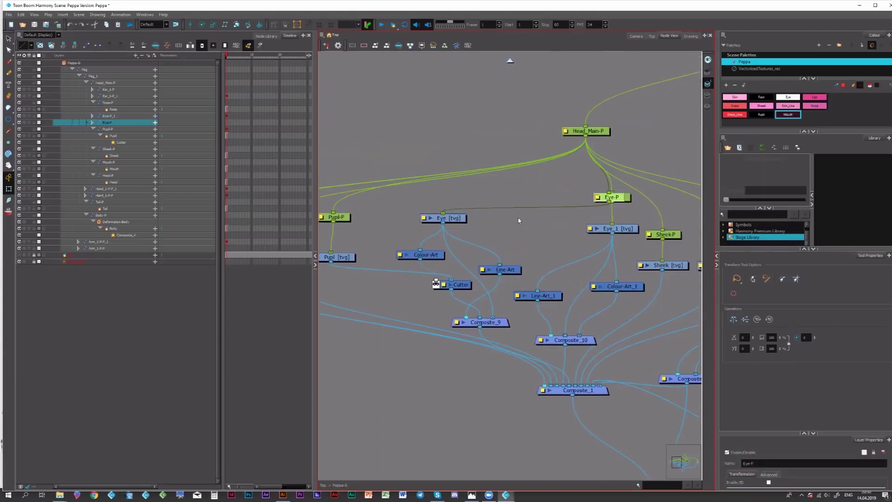
{"action": "key", "text": "ctrl+z"}
{"action": "key", "text": "ctrl+z"}
{"action": "key", "text": "ctrl+z"}
{"action": "key", "text": "ctrl+z"}
{"action": "key", "text": "ctrl+z"}
{"action": "key", "text": "ctrl+z"}
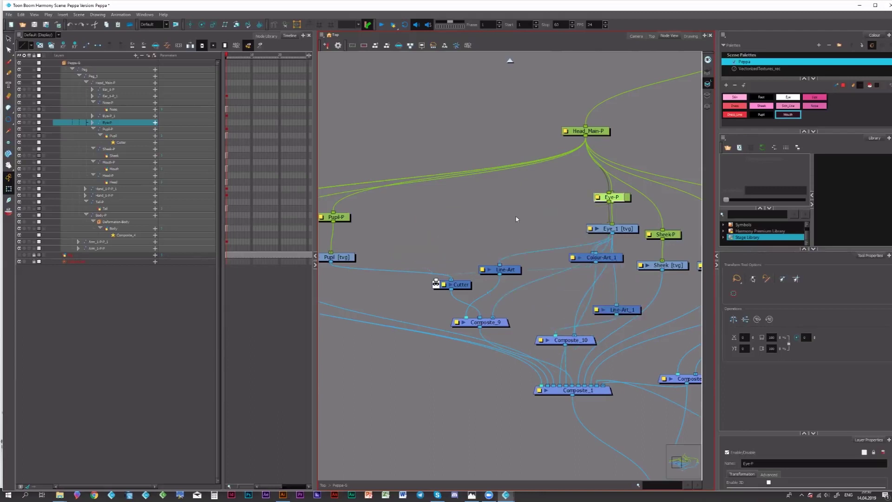
{"action": "key", "text": "ctrl+z"}
{"action": "key", "text": "ctrl+z"}
{"action": "key", "text": "ctrl+z"}
{"action": "key", "text": "ctrl+z"}
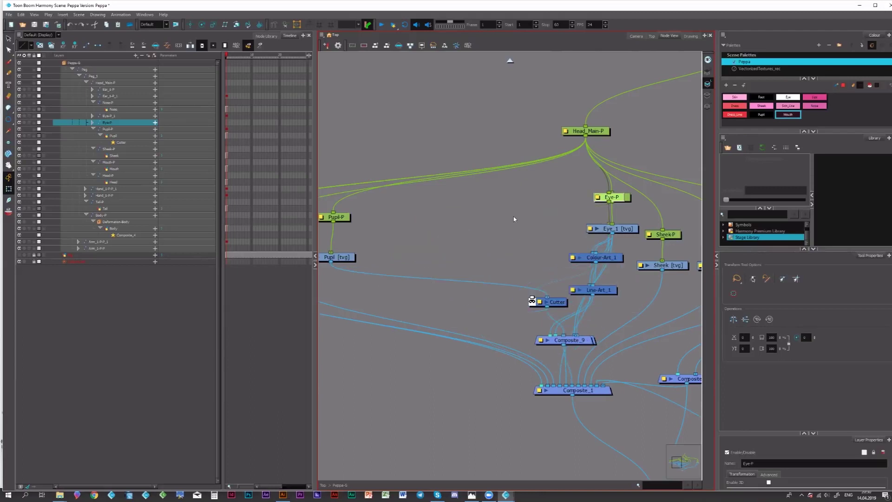
{"action": "key", "text": "ctrl+z"}
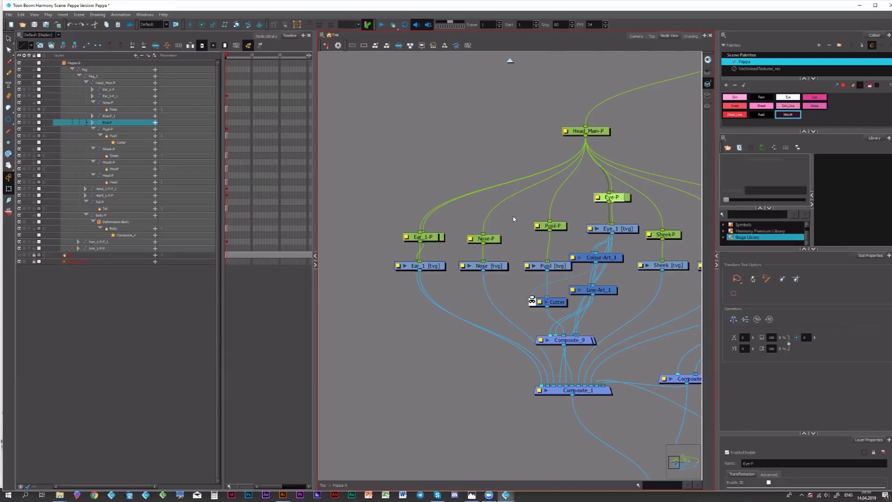
{"action": "key", "text": "ctrl+z"}
Step: Move the ear and nose nodes aside, parent Pupil-P to the Eye-P peg, and centre Eye-P above its two branches
{"action": "left_click_drag", "start_coordinate": [394, 197], "coordinate": [377, 243]}
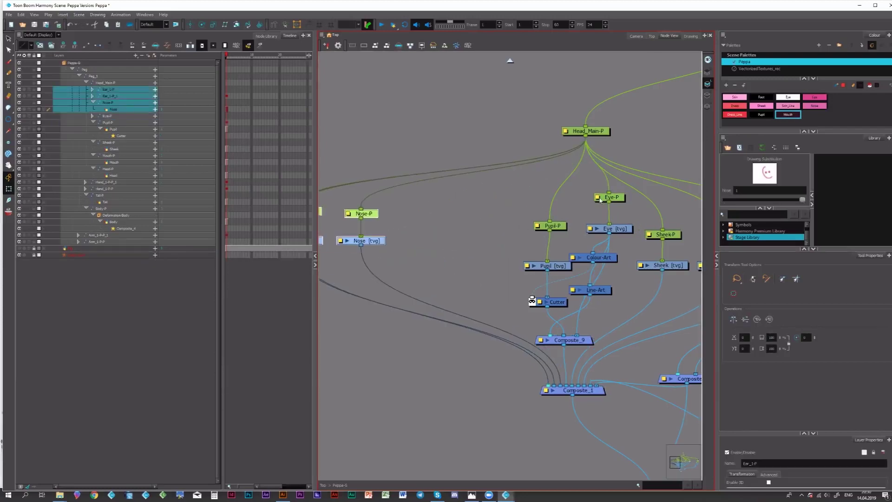
{"action": "left_click_drag", "start_coordinate": [603, 197], "coordinate": [550, 222]}
{"action": "left_click_drag", "start_coordinate": [600, 194], "coordinate": [581, 189]}
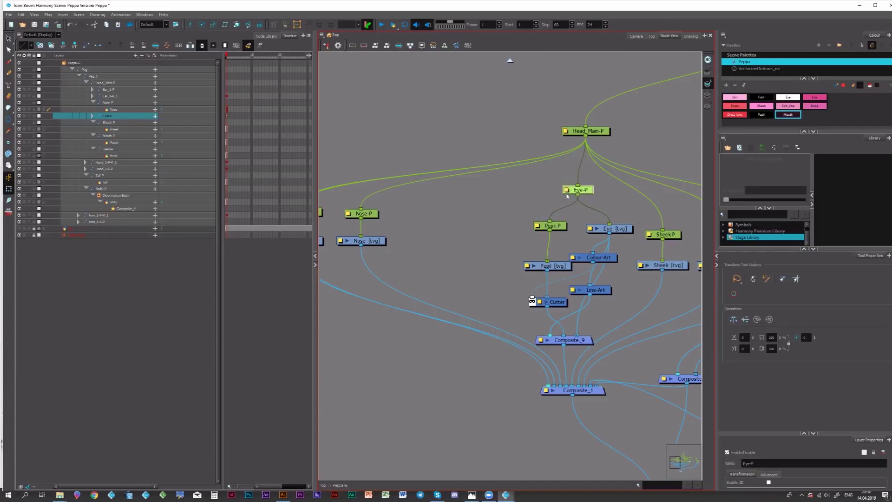
Step: Clone the Eye-P layer with drawings only, save the scene, and place the cloned nodes between the nose and original eye nodes
{"action": "left_click", "coordinate": [120, 116]}
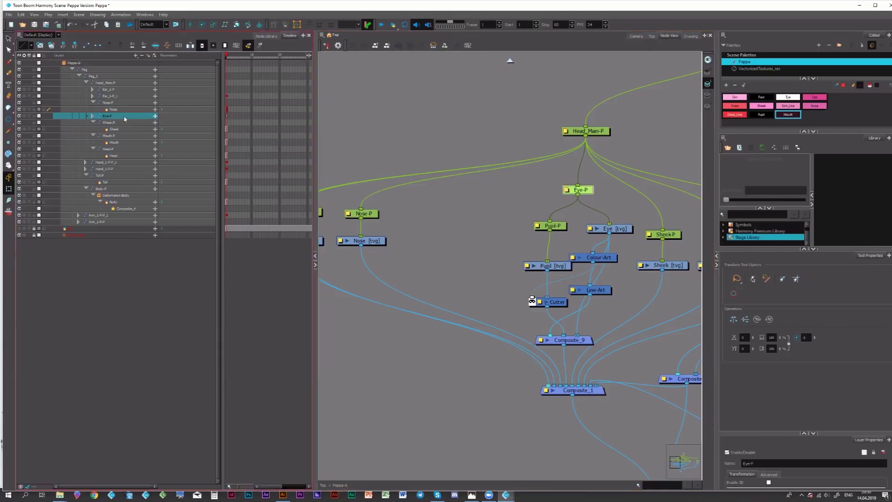
{"action": "right_click", "coordinate": [124, 119]}
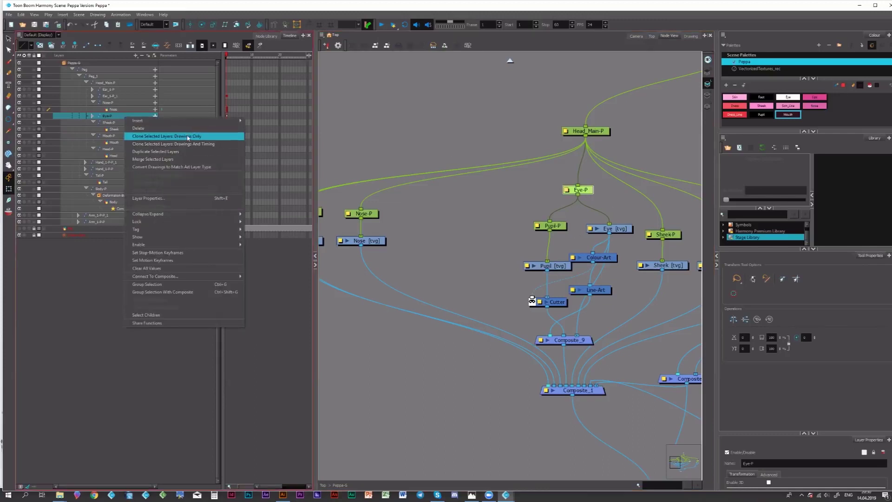
{"action": "left_click", "coordinate": [94, 122]}
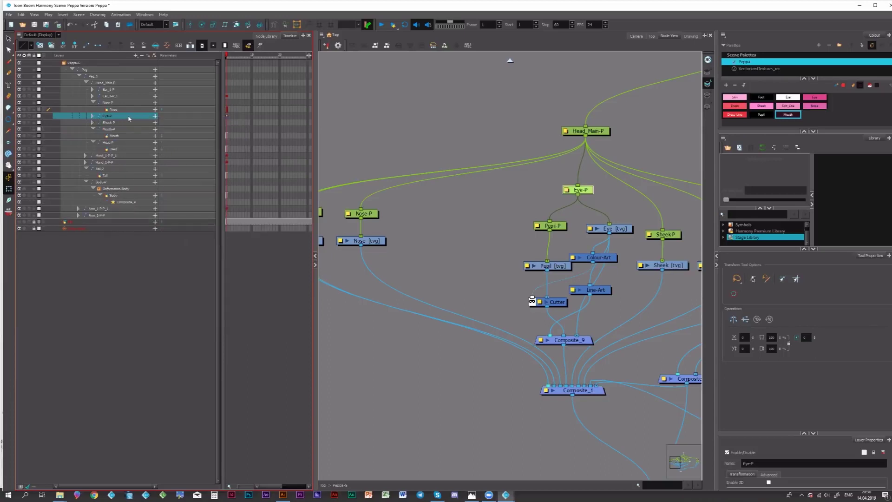
{"action": "left_click", "coordinate": [92, 117]}
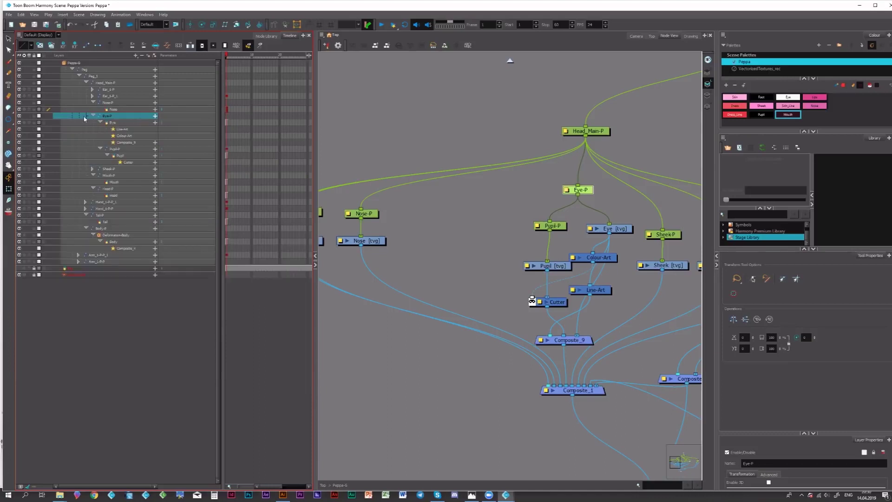
{"action": "left_click", "coordinate": [93, 115]}
{"action": "right_click", "coordinate": [133, 120]}
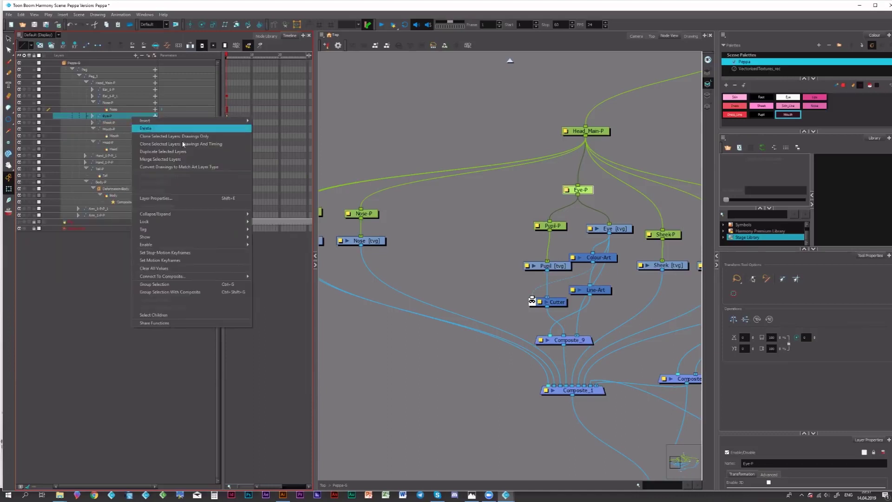
{"action": "left_click", "coordinate": [184, 138]}
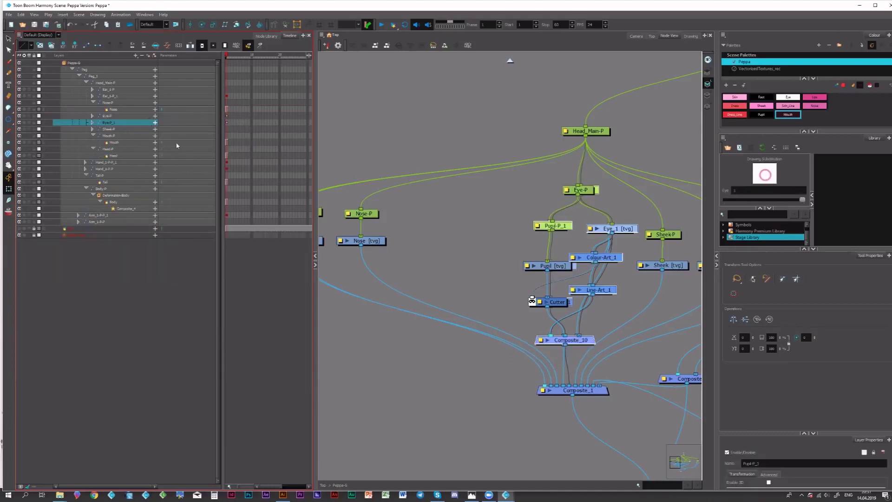
{"action": "key", "text": "ctrl+s"}
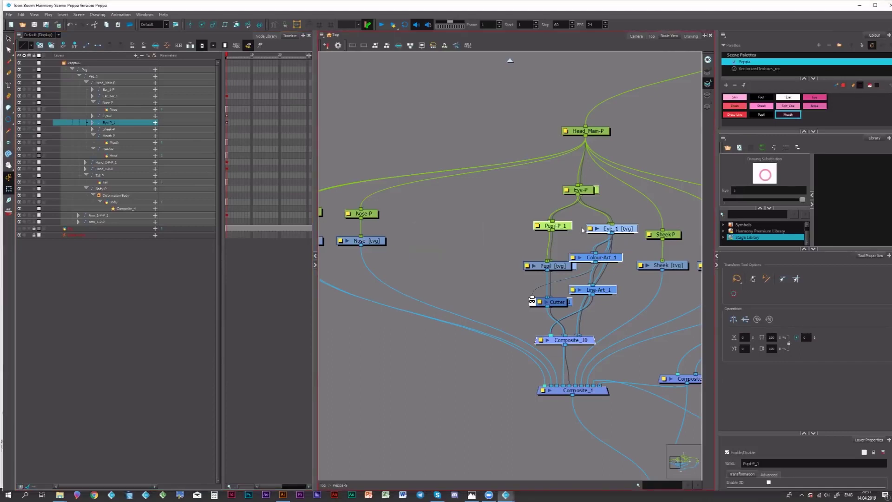
{"action": "left_click_drag", "start_coordinate": [594, 226], "coordinate": [427, 230]}
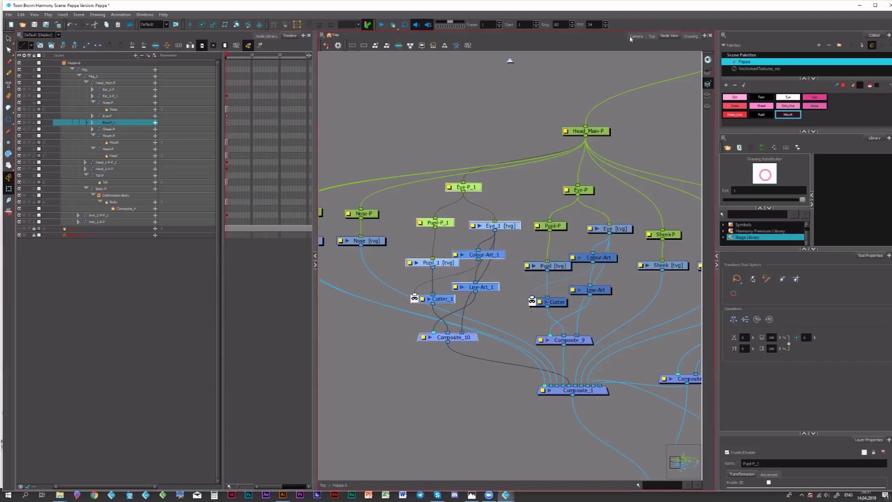
Step: In the Camera view, move the cloned eye beside the original, slightly higher and closer to the snout
{"action": "left_click", "coordinate": [636, 36]}
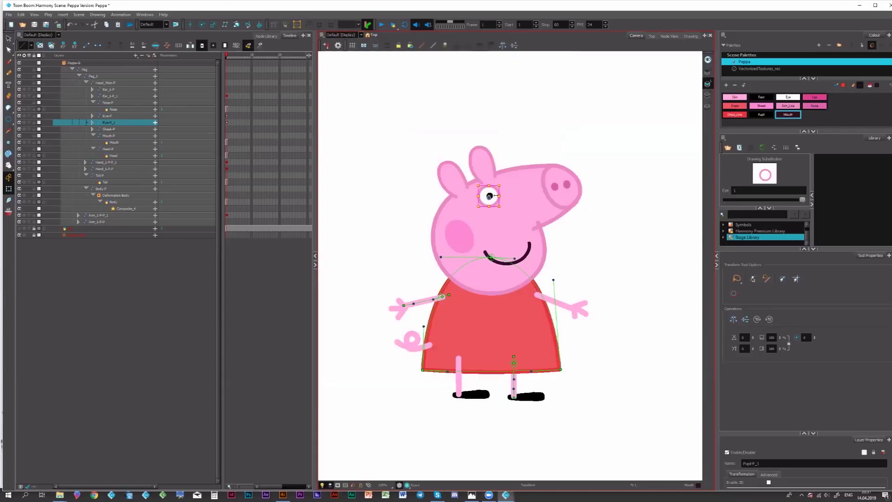
{"action": "left_click", "coordinate": [518, 188]}
{"action": "mouse_move", "coordinate": [519, 188]}
{"action": "left_mouse_down"}
{"action": "mouse_move", "coordinate": [526, 183]}
{"action": "mouse_move", "coordinate": [508, 183]}
{"action": "mouse_move", "coordinate": [517, 187]}
{"action": "left_mouse_up"}
{"action": "left_click", "coordinate": [567, 133]}
{"action": "left_click", "coordinate": [519, 189]}
{"action": "left_click", "coordinate": [605, 184]}
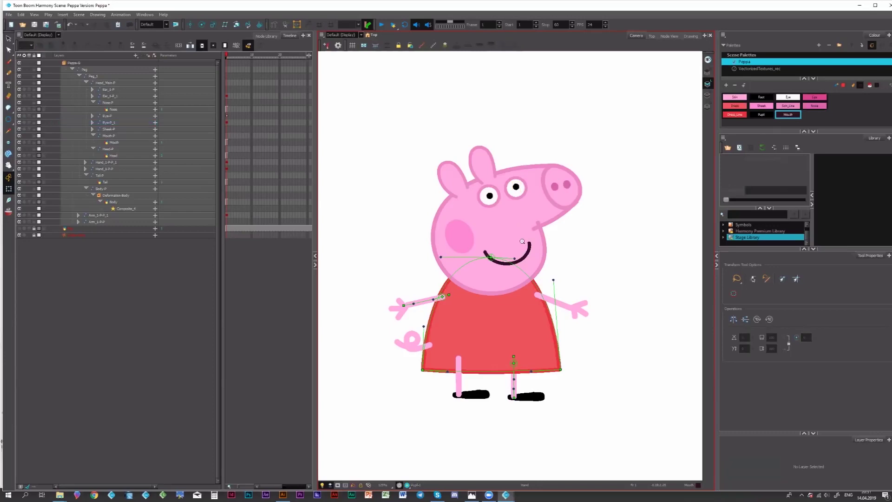
Step: Go up from the body drawing to the character's top Peg and move the whole character slightly away from its facing direction
{"action": "scroll", "coordinate": [521, 230], "scroll_direction": "down", "scroll_amount": 2}
{"action": "left_click", "coordinate": [514, 280]}
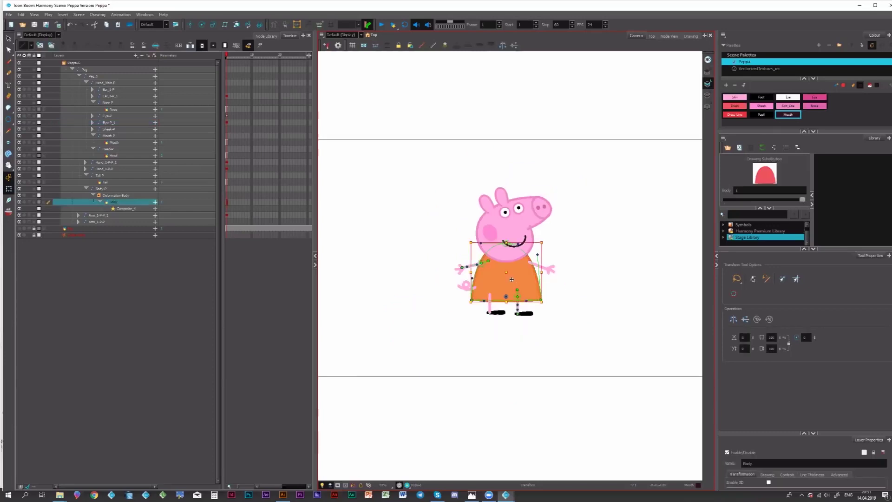
{"action": "key", "text": "b"}
{"action": "key", "text": "b"}
{"action": "key", "text": "b"}
{"action": "left_click", "coordinate": [513, 277]}
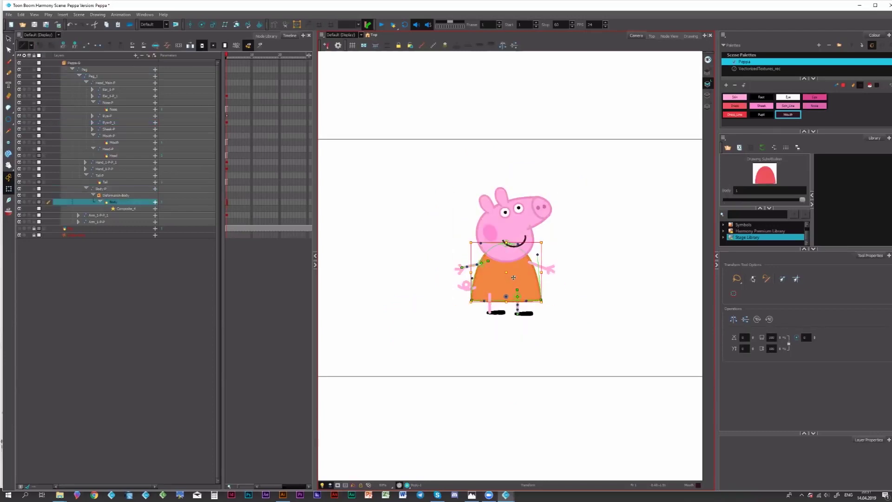
{"action": "key", "text": "b"}
{"action": "key", "text": "b"}
{"action": "key", "text": "b"}
{"action": "key", "text": "b"}
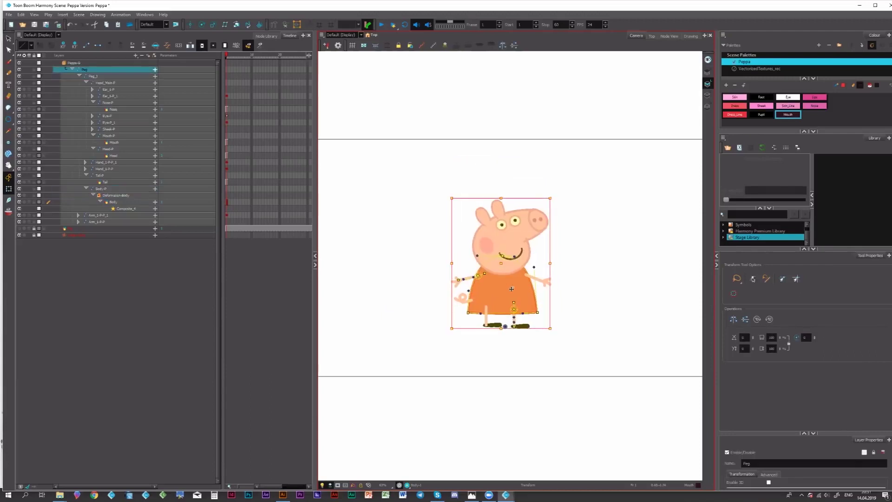
{"action": "left_click_drag", "start_coordinate": [512, 279], "coordinate": [670, 308]}
{"action": "left_click_drag", "start_coordinate": [435, 258], "coordinate": [493, 287]}
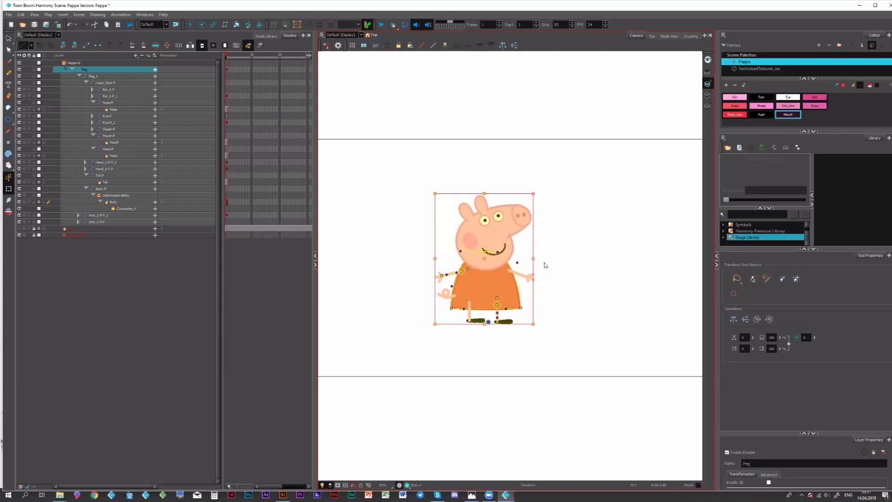
{"action": "left_click", "coordinate": [545, 265]}
Step: Test selecting the second eye and a foot, rotate the snout-side hand slightly, and save the scene
{"action": "left_click", "coordinate": [505, 216]}
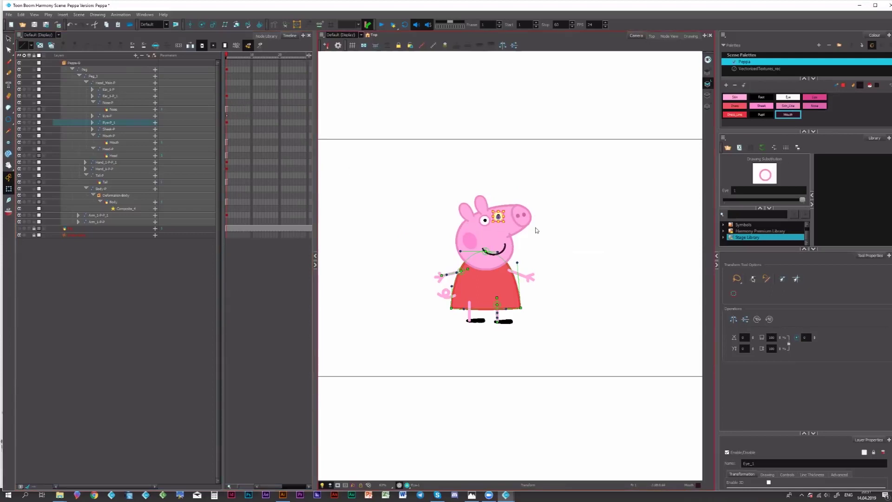
{"action": "left_click", "coordinate": [532, 278]}
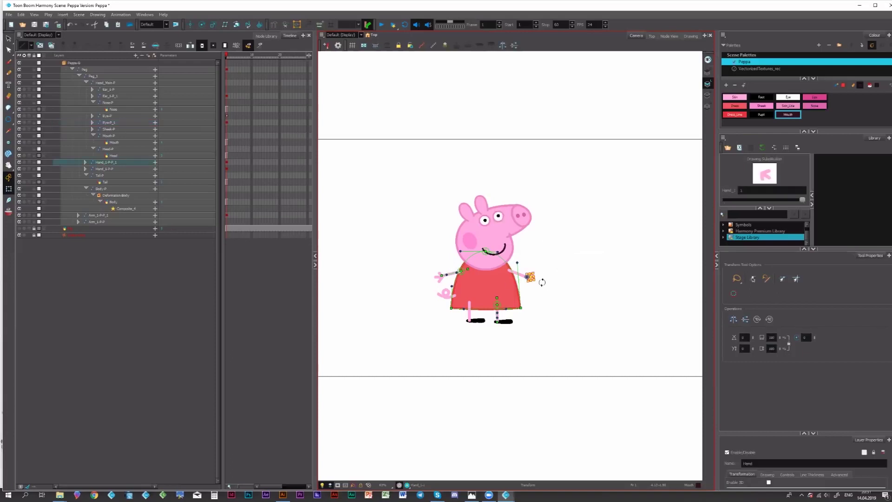
{"action": "left_click_drag", "start_coordinate": [543, 284], "coordinate": [543, 289]}
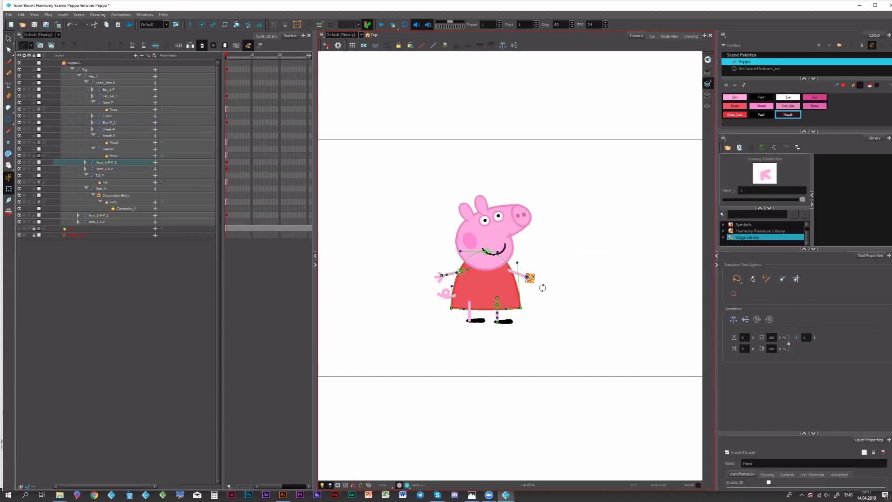
{"action": "left_click", "coordinate": [500, 322]}
{"action": "left_click", "coordinate": [560, 287]}
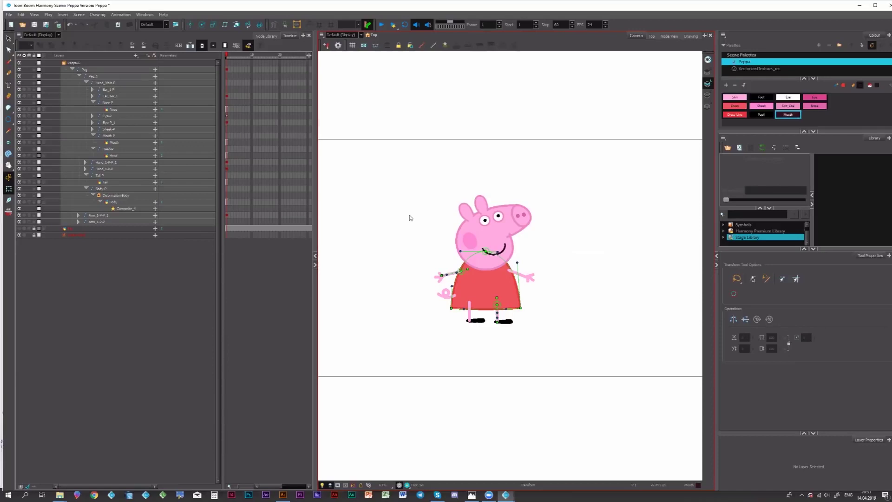
{"action": "key", "text": "ctrl+s"}
Step: Reposition Composite_3 below the leg nodes and place the foot's connection before the leg's in Composite_6
{"action": "left_click", "coordinate": [501, 321]}
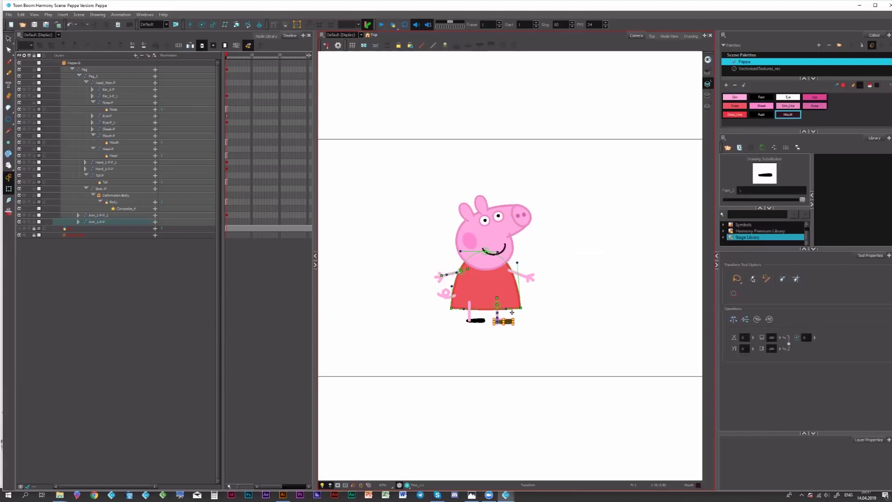
{"action": "left_click", "coordinate": [671, 36]}
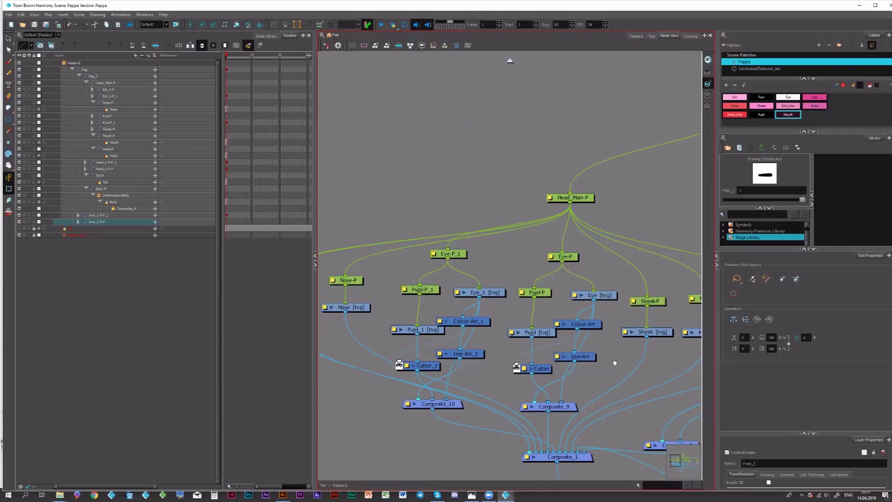
{"action": "left_click_drag", "start_coordinate": [526, 258], "coordinate": [324, 95]}
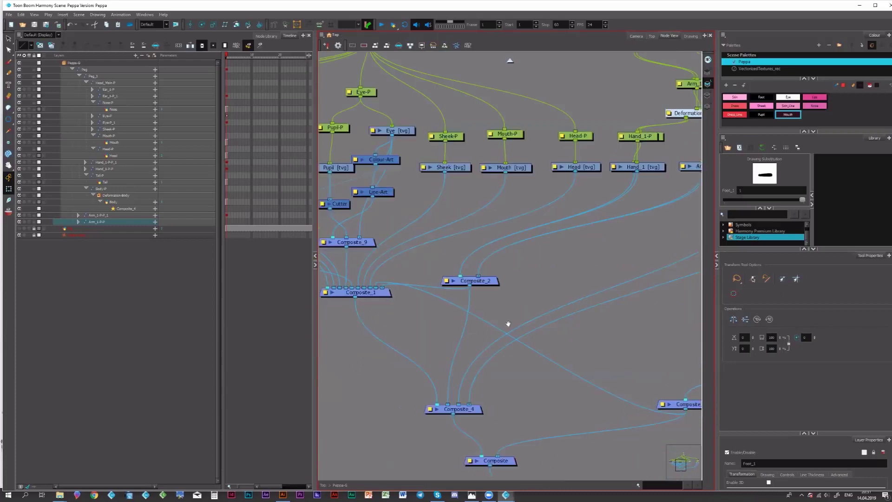
{"action": "left_click_drag", "start_coordinate": [508, 322], "coordinate": [359, 269]}
{"action": "left_click_drag", "start_coordinate": [614, 232], "coordinate": [574, 236]}
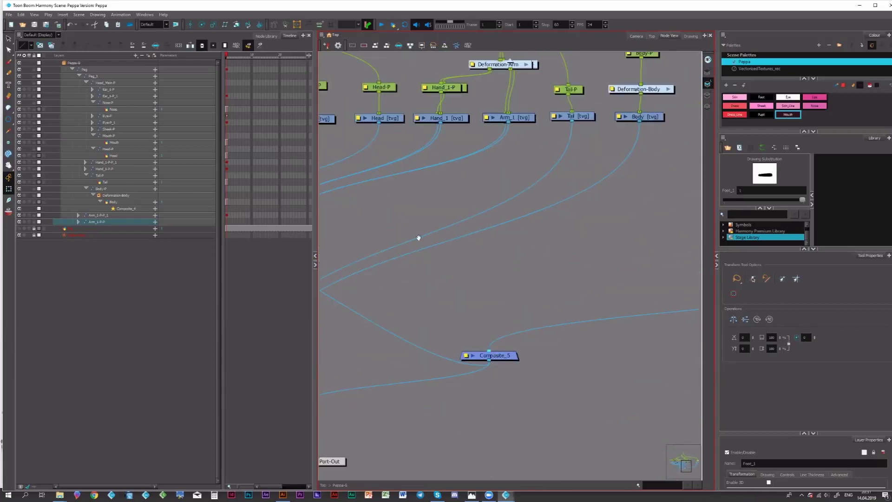
{"action": "left_click_drag", "start_coordinate": [369, 201], "coordinate": [508, 273]}
{"action": "left_click_drag", "start_coordinate": [678, 353], "coordinate": [604, 335]}
{"action": "scroll", "coordinate": [515, 329], "scroll_direction": "up", "scroll_amount": 2}
{"action": "scroll", "coordinate": [558, 346], "scroll_direction": "right", "scroll_amount": 2}
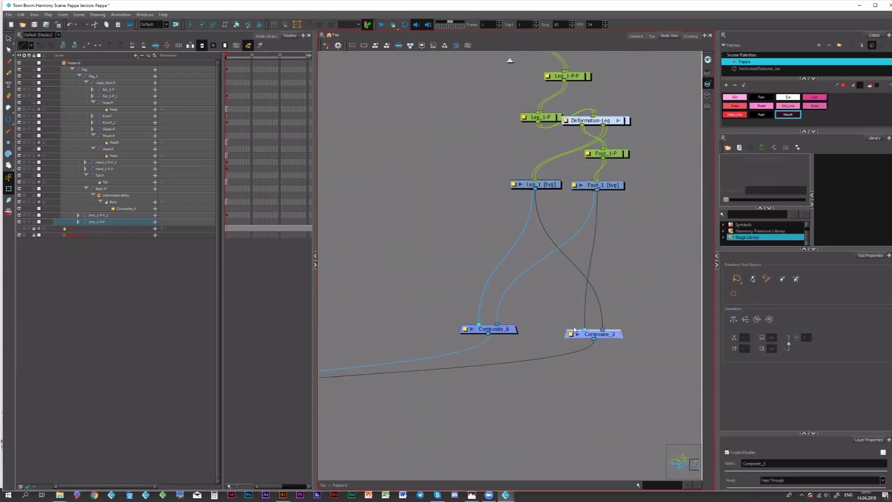
{"action": "left_click_drag", "start_coordinate": [497, 325], "coordinate": [475, 324]}
{"action": "left_click", "coordinate": [511, 61]}
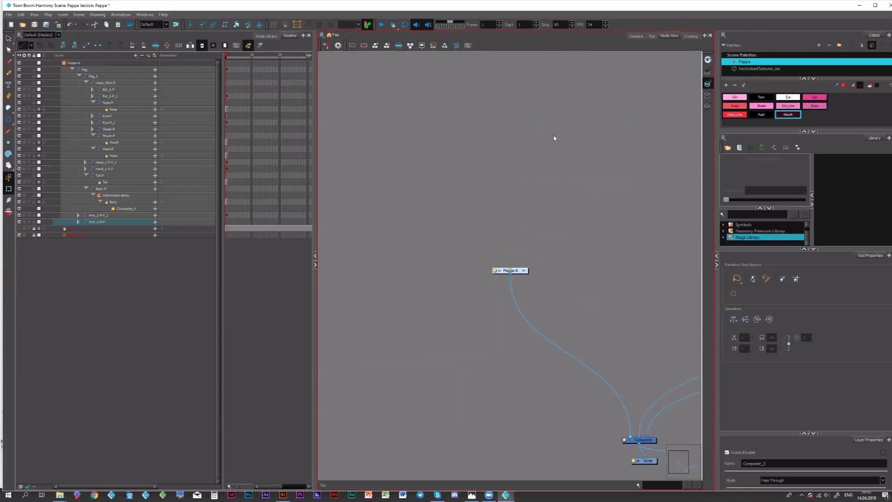
Step: In the Camera view, nudge the tail-side leg backward in depth so its upper end sits behind the dress
{"action": "left_click", "coordinate": [636, 36]}
{"action": "left_click", "coordinate": [475, 314]}
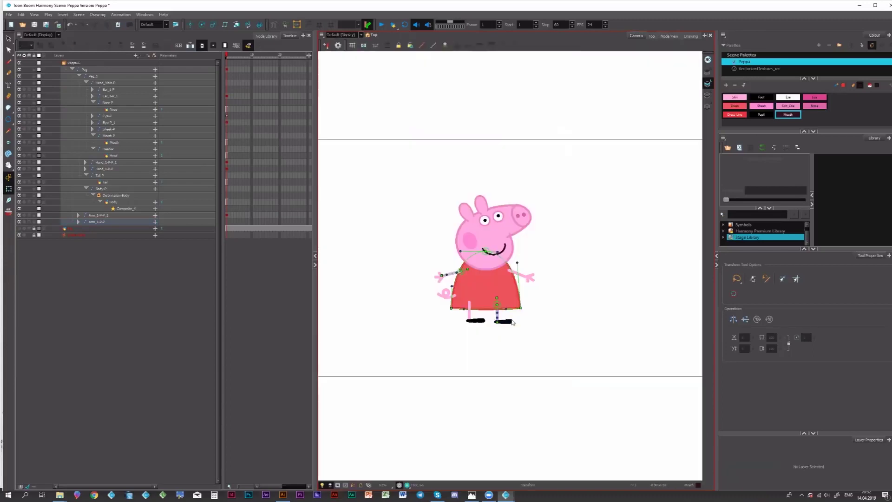
{"action": "key", "text": "space"}
{"action": "left_click_drag", "start_coordinate": [501, 281], "coordinate": [517, 263]}
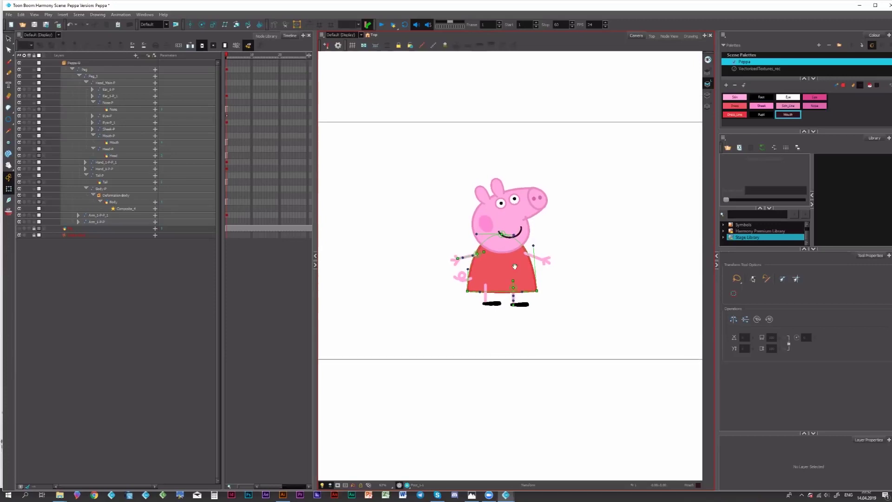
{"action": "scroll", "coordinate": [513, 265], "scroll_direction": "up", "scroll_amount": 2}
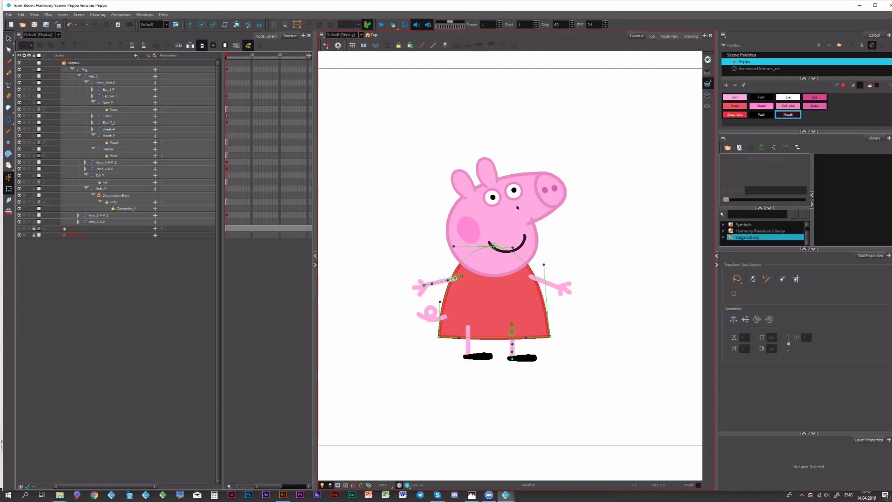
{"action": "left_click", "coordinate": [468, 346]}
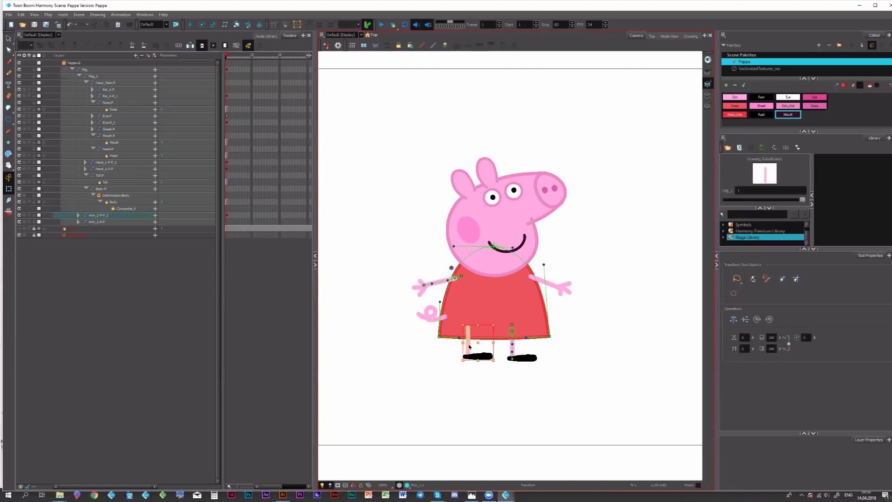
{"action": "key", "text": "alt+Up"}
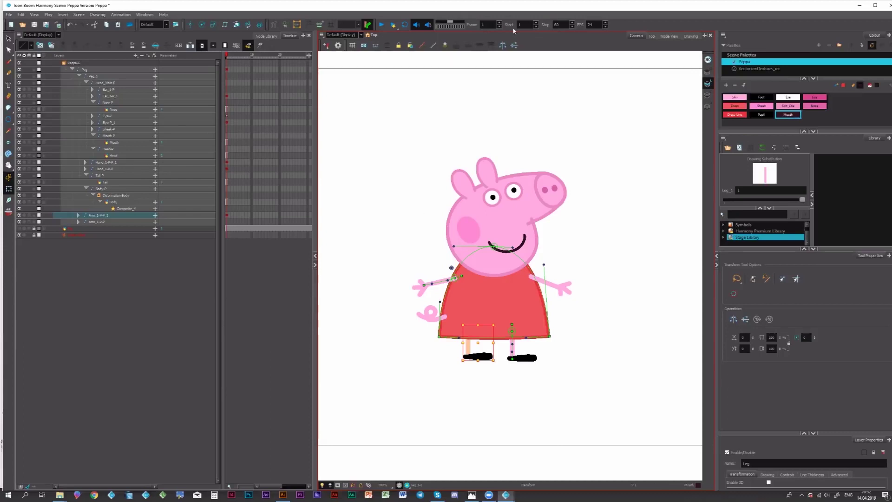
Step: Activate the Rotate tool, clear the leg selection, and zoom in on the face and body
{"action": "left_click", "coordinate": [202, 24]}
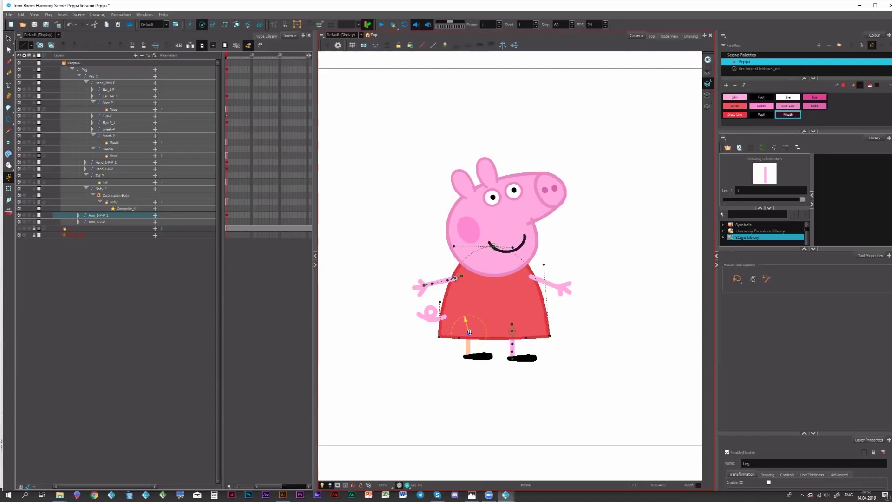
{"action": "left_click", "coordinate": [571, 345]}
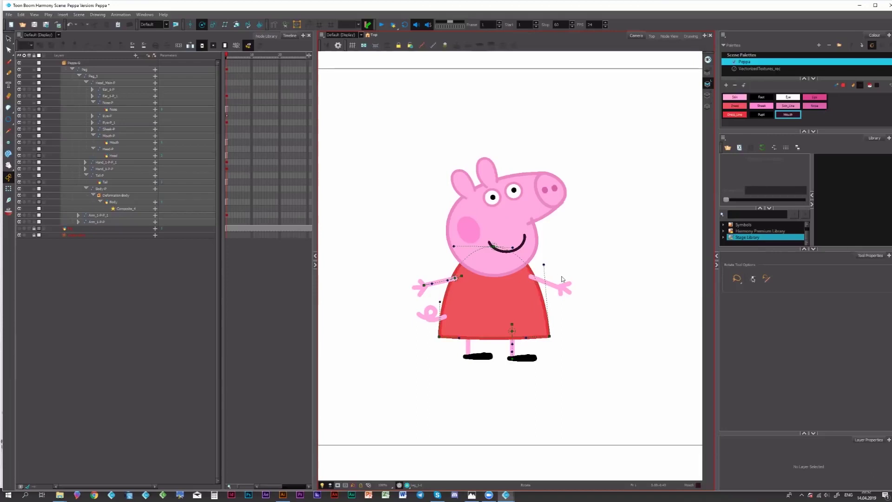
{"action": "scroll", "coordinate": [501, 251], "scroll_direction": "down", "scroll_amount": 2}
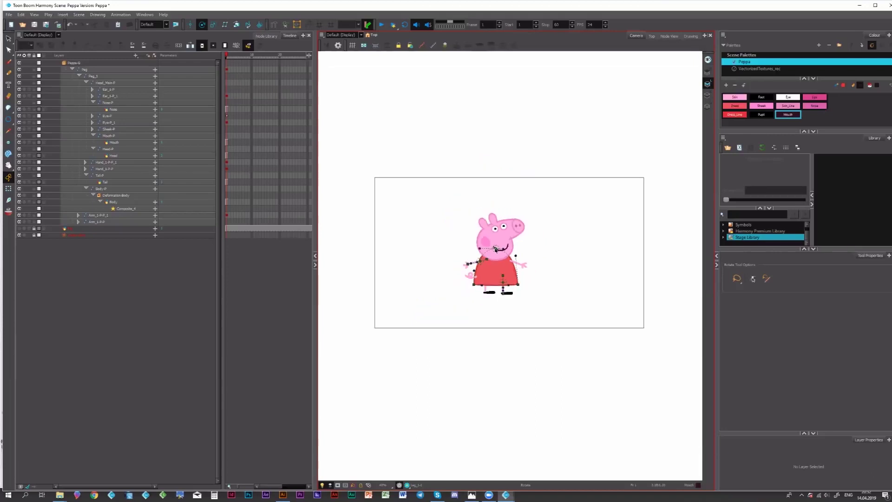
{"action": "scroll", "coordinate": [498, 252], "scroll_direction": "up", "scroll_amount": 4}
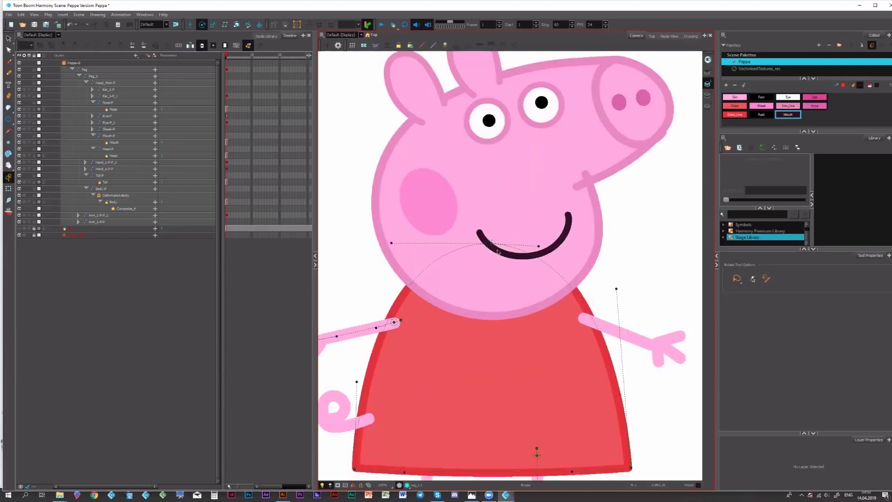
Step: With the Rigging tool, reverse the snout-side leg's deformer so its root sits at the ankle and its end point inside the dress
{"action": "scroll", "coordinate": [498, 251], "scroll_direction": "down", "scroll_amount": 3}
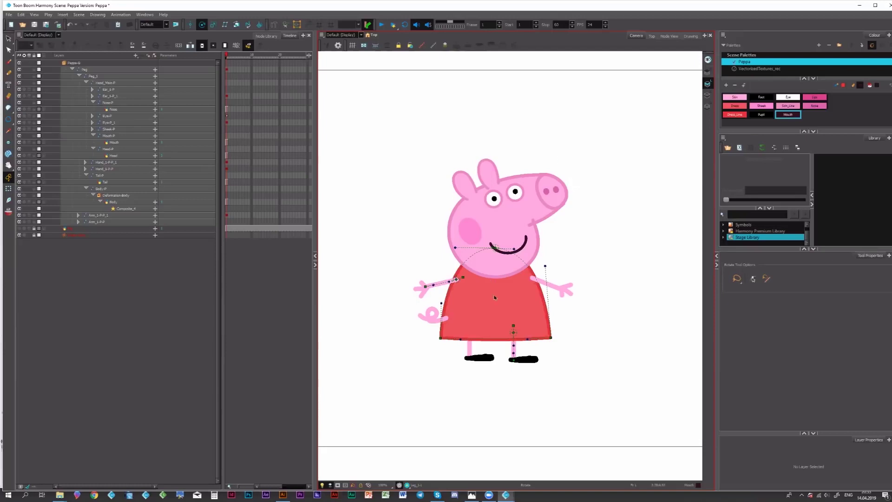
{"action": "scroll", "coordinate": [497, 344], "scroll_direction": "up", "scroll_amount": 4}
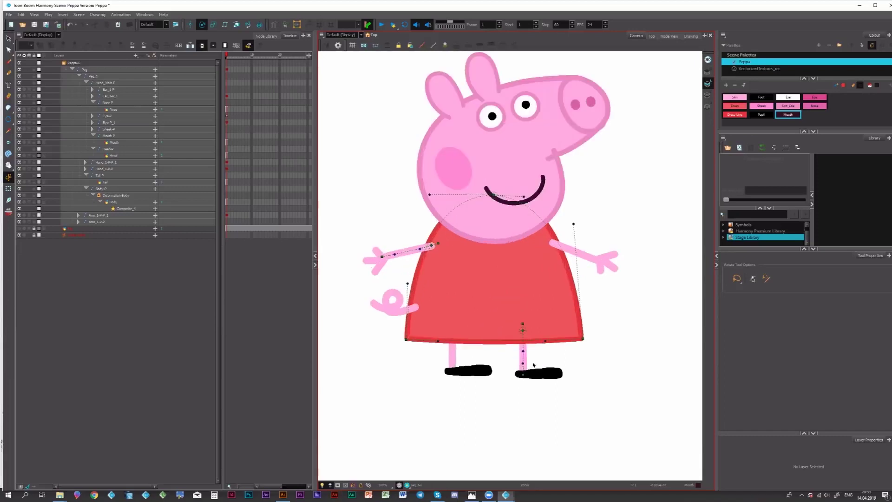
{"action": "left_click", "coordinate": [531, 363]}
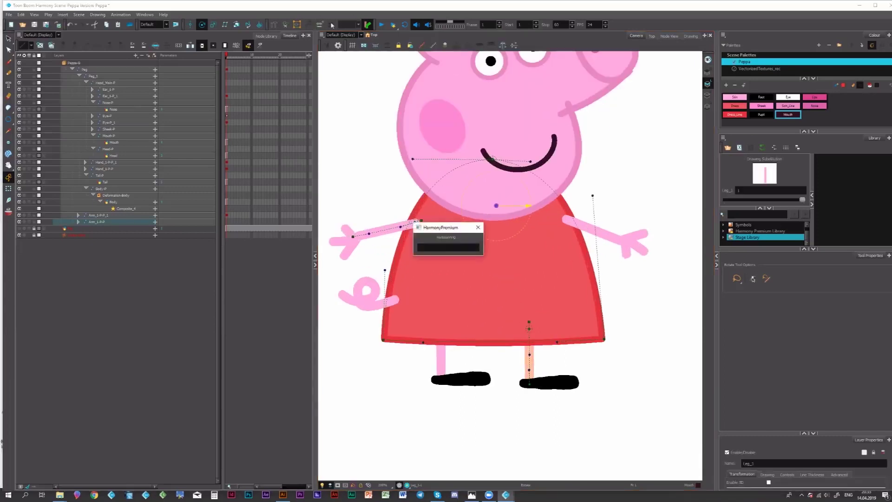
{"action": "left_click", "coordinate": [285, 25]}
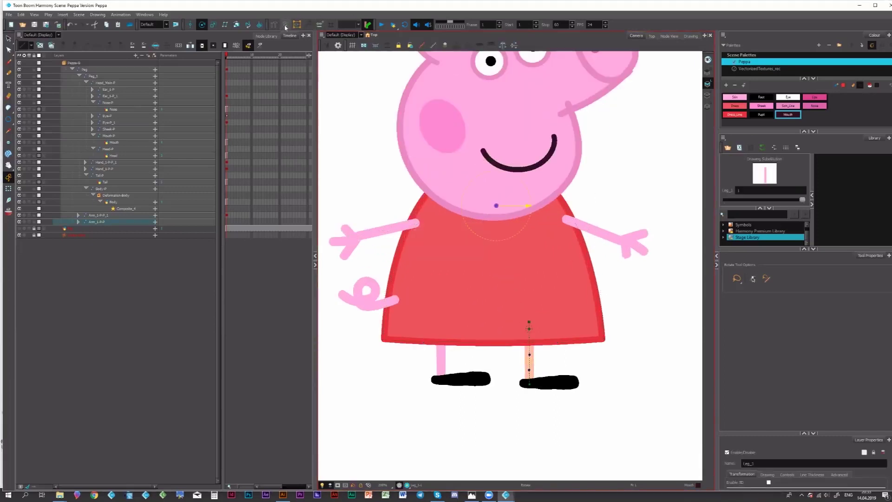
{"action": "left_click", "coordinate": [274, 25]}
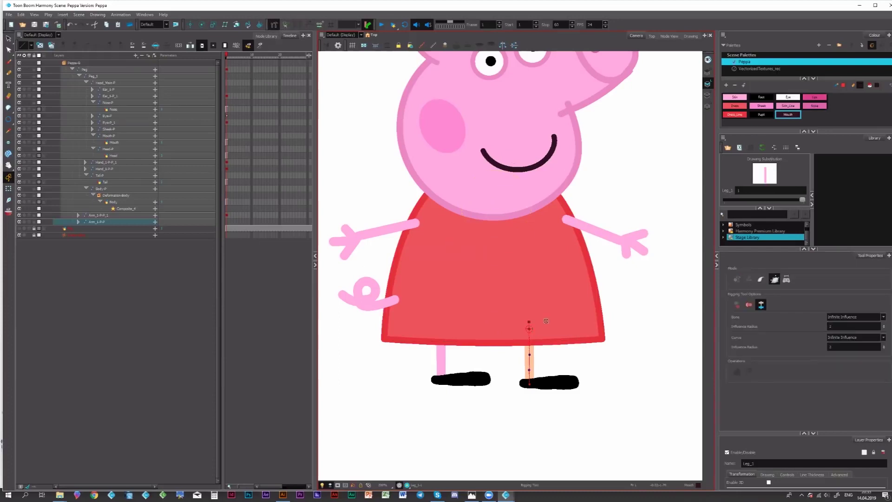
{"action": "left_click_drag", "start_coordinate": [529, 329], "coordinate": [529, 382]}
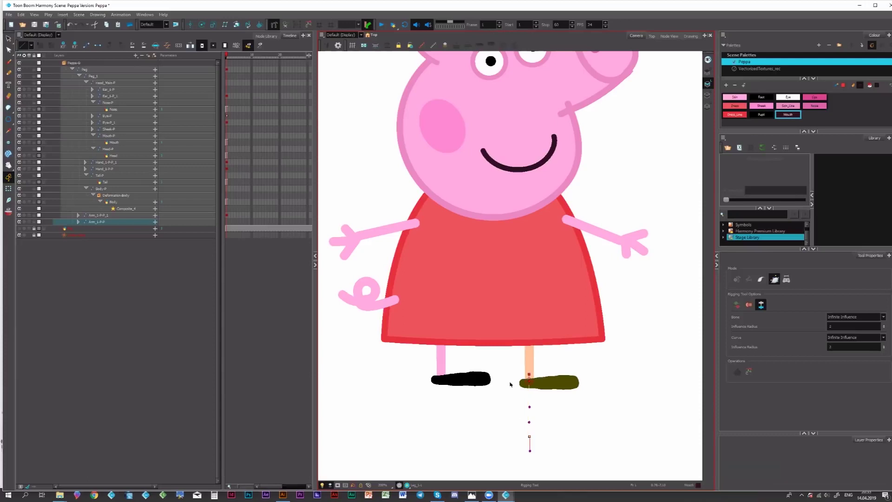
{"action": "left_click", "coordinate": [527, 330]}
{"action": "left_click_drag", "start_coordinate": [524, 328], "coordinate": [525, 317]}
{"action": "key", "text": "space"}
{"action": "left_click_drag", "start_coordinate": [524, 368], "coordinate": [517, 324]}
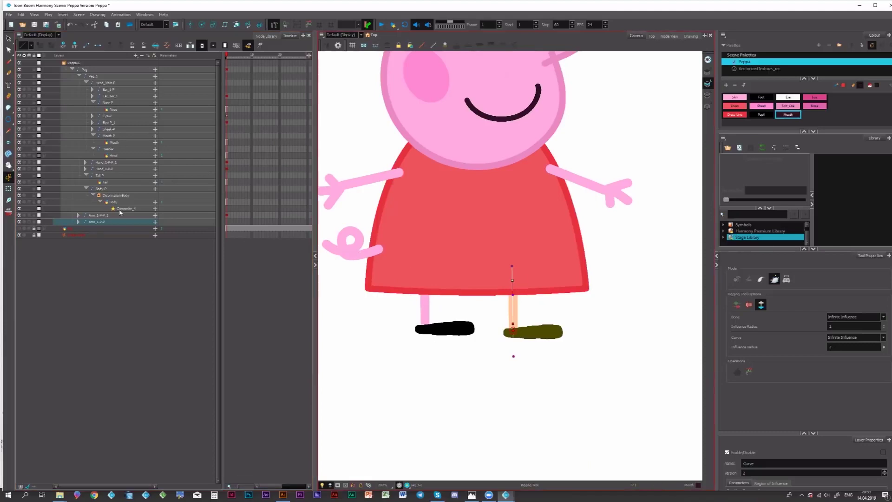
Step: Select the tail-side leg and use the Rigging tool to move its deformer's root down to the ankle
{"action": "key", "text": "shift+t"}
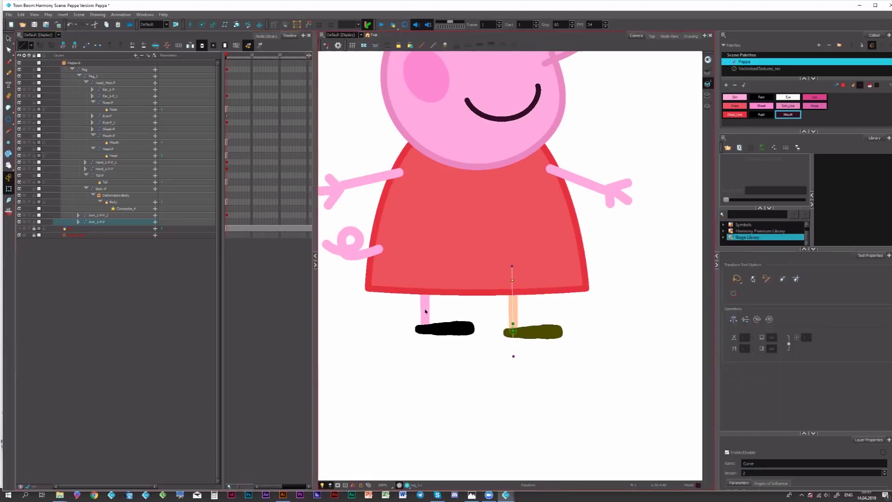
{"action": "left_click", "coordinate": [426, 306]}
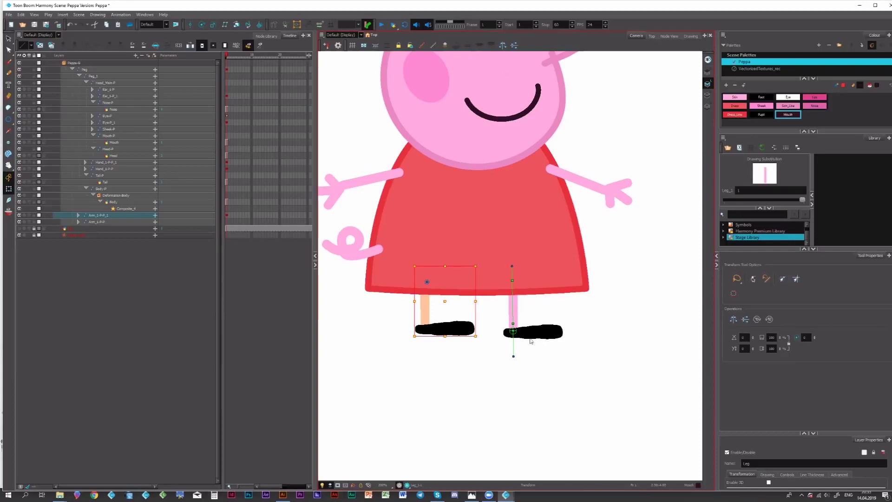
{"action": "left_click", "coordinate": [424, 305]}
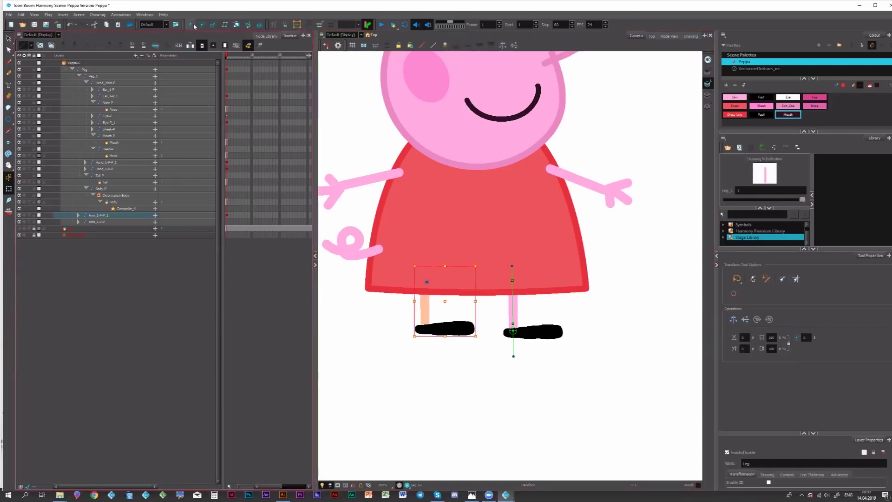
{"action": "left_click", "coordinate": [275, 25]}
{"action": "left_click", "coordinate": [420, 285]}
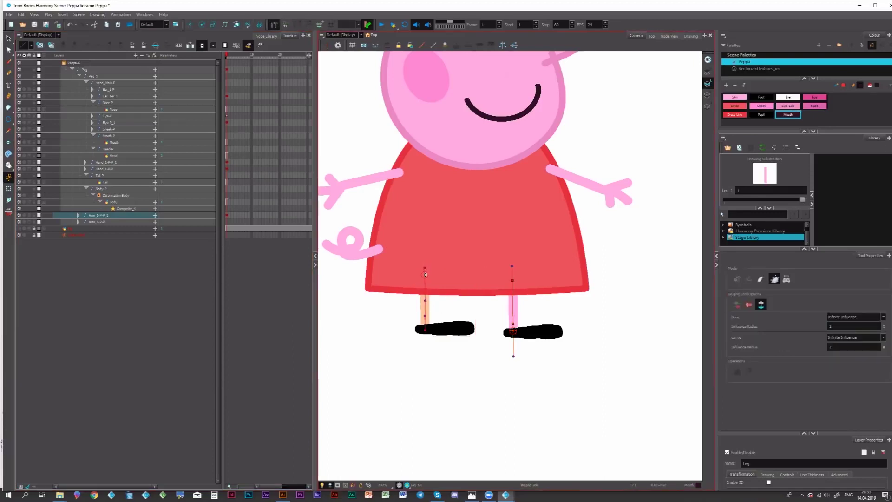
{"action": "left_click_drag", "start_coordinate": [425, 274], "coordinate": [422, 342]}
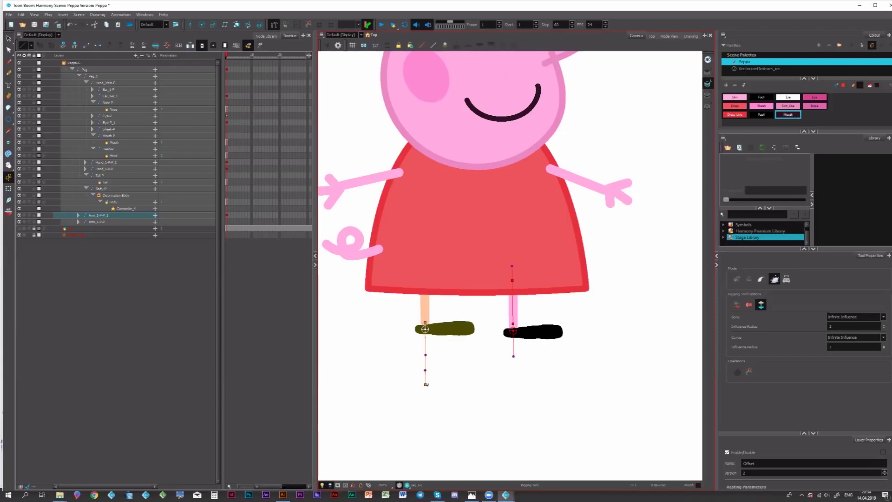
Step: Move the tail-side leg deformer's end point up inside the dress and line it up with the leg
{"action": "left_click_drag", "start_coordinate": [425, 385], "coordinate": [425, 275]}
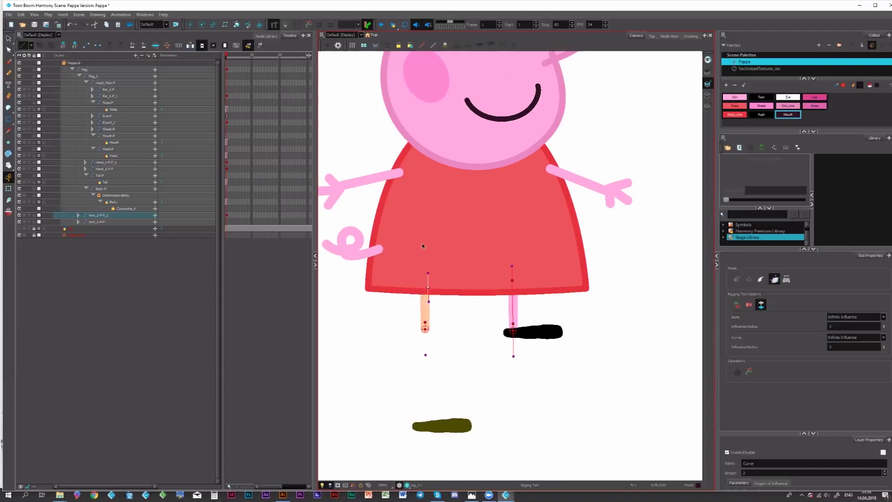
{"action": "left_click_drag", "start_coordinate": [427, 290], "coordinate": [424, 292]}
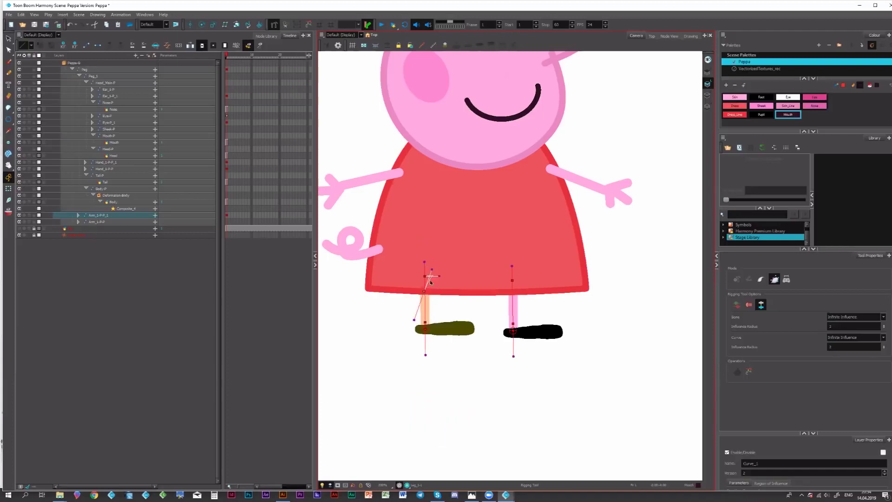
{"action": "left_click_drag", "start_coordinate": [431, 270], "coordinate": [434, 289]}
{"action": "left_click", "coordinate": [432, 273]}
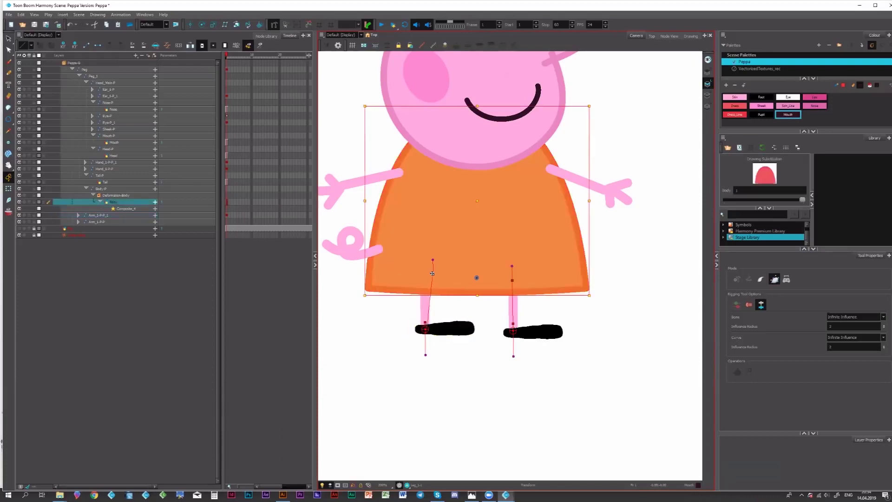
{"action": "left_click", "coordinate": [433, 274]}
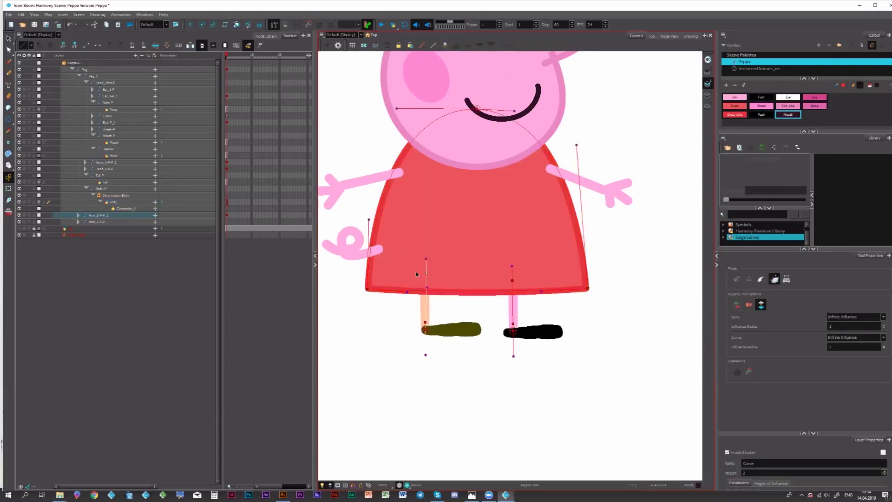
{"action": "left_click_drag", "start_coordinate": [433, 273], "coordinate": [427, 272]}
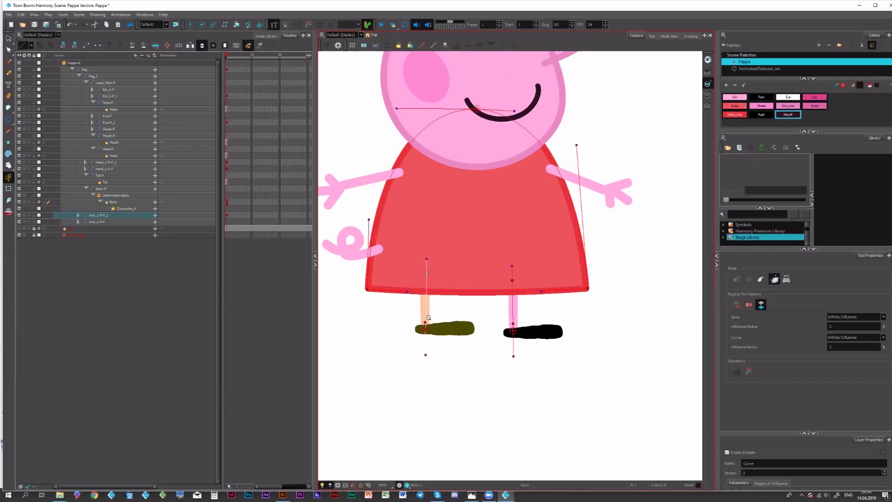
Step: Reposition the tail-side leg deformer's root and curve points so the chain runs straight up from the ankle, and save the scene
{"action": "left_click_drag", "start_coordinate": [429, 317], "coordinate": [420, 356]}
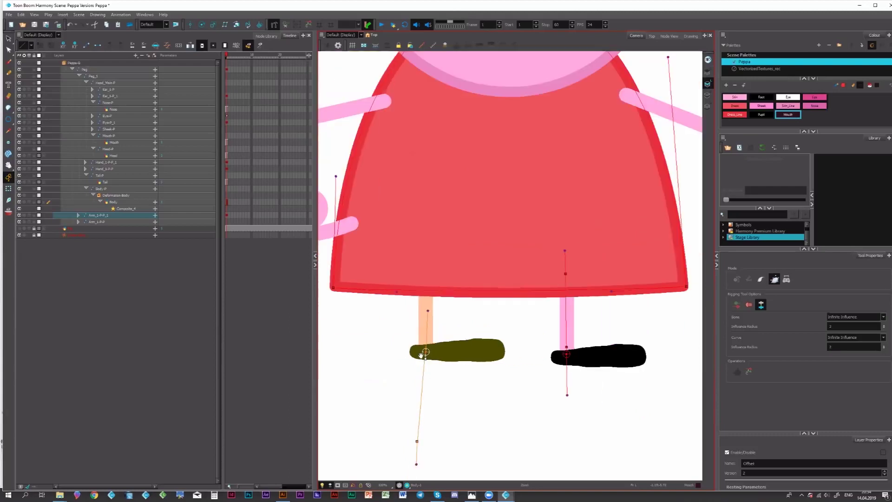
{"action": "left_click_drag", "start_coordinate": [417, 439], "coordinate": [425, 209]}
{"action": "left_click_drag", "start_coordinate": [426, 261], "coordinate": [424, 279]}
{"action": "left_click_drag", "start_coordinate": [421, 216], "coordinate": [426, 214]}
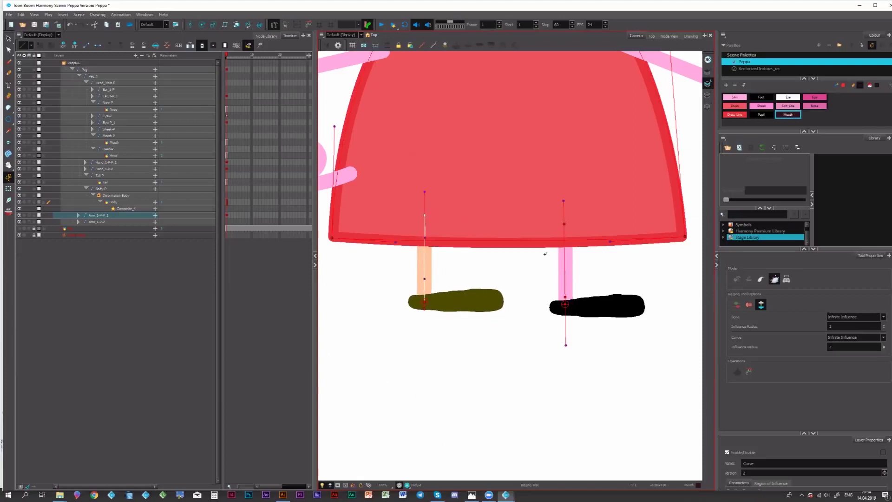
{"action": "key", "text": "ctrl+s"}
Step: Try to adjust the lower handle of the snout-side leg's deformer and shift its root toward the leg's front edge
{"action": "left_click_drag", "start_coordinate": [565, 345], "coordinate": [567, 301]}
{"action": "key", "text": "ctrl+z"}
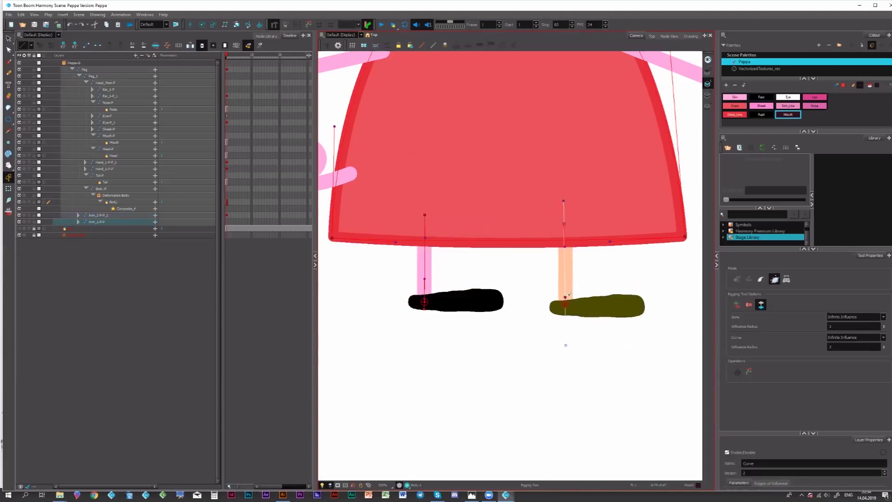
{"action": "scroll", "coordinate": [576, 310], "scroll_direction": "up", "scroll_amount": 2}
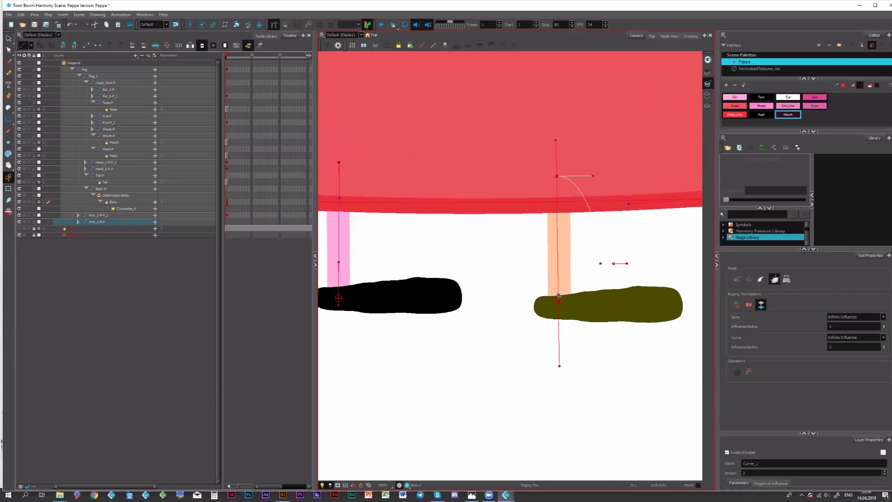
{"action": "left_click", "coordinate": [559, 294]}
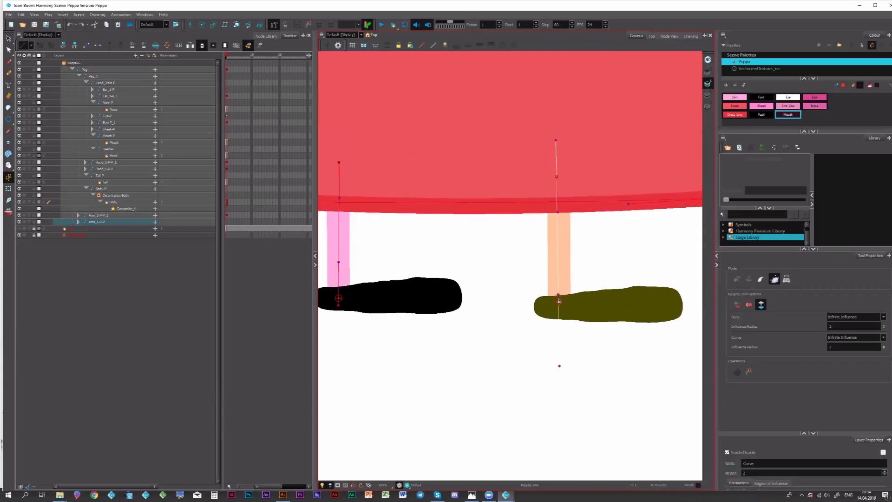
{"action": "left_click_drag", "start_coordinate": [559, 301], "coordinate": [567, 302]}
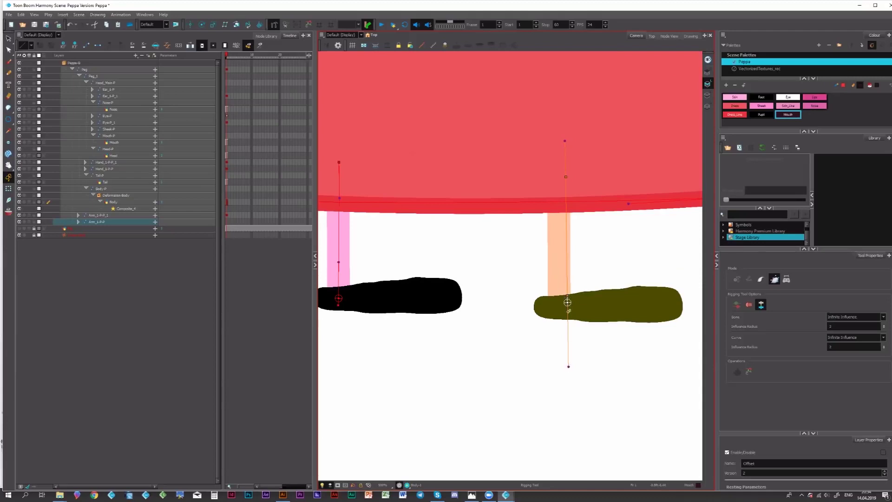
{"action": "left_click", "coordinate": [593, 338]}
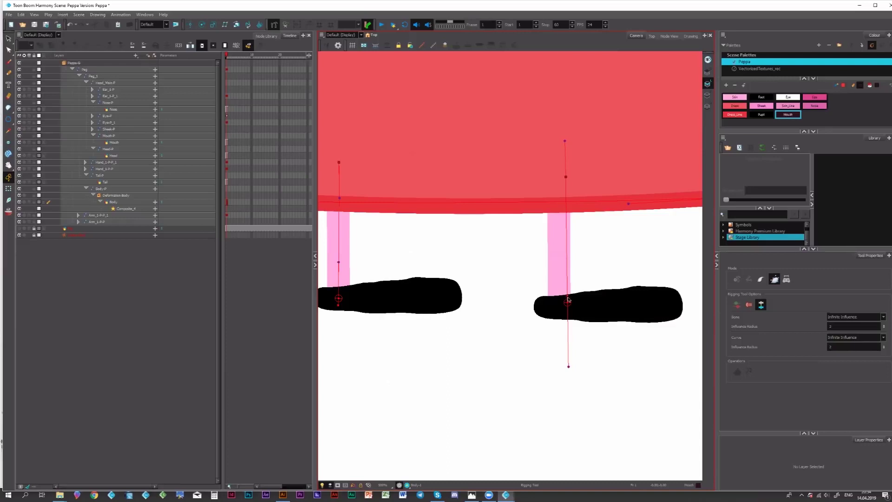
{"action": "left_click", "coordinate": [568, 300]}
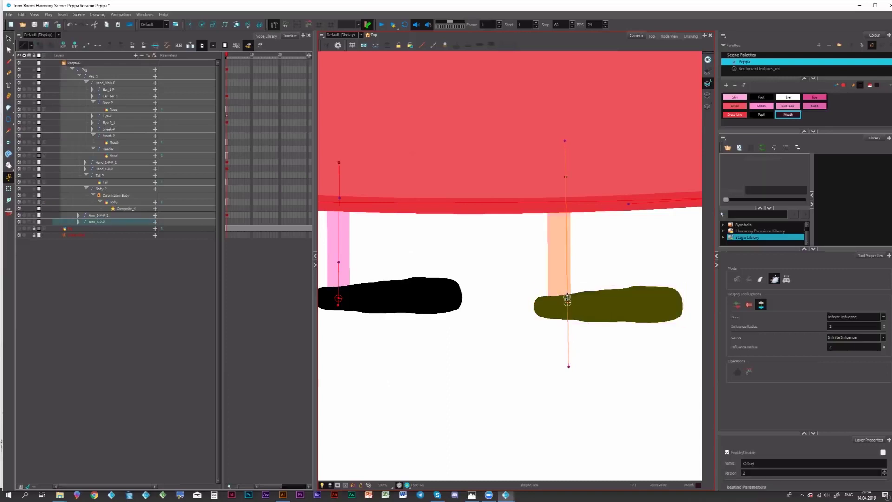
Step: Center the snout-side leg deformer's root on the ankle and straighten the curve up to an end point inside the dress
{"action": "left_click", "coordinate": [8, 188]}
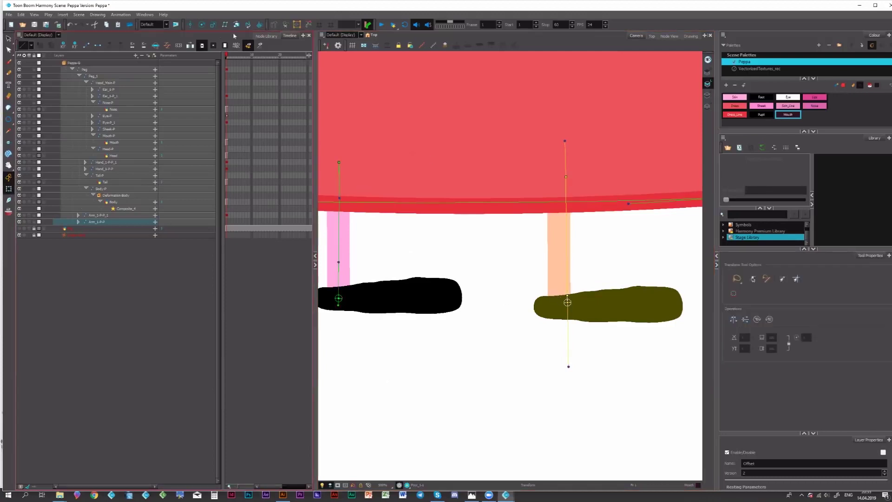
{"action": "left_click", "coordinate": [275, 25]}
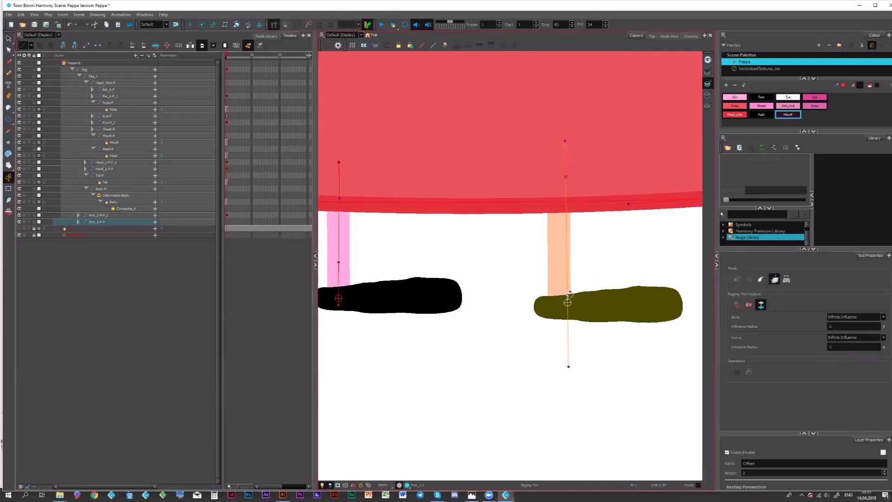
{"action": "mouse_move", "coordinate": [580, 297]}
{"action": "left_mouse_down"}
{"action": "mouse_move", "coordinate": [576, 325]}
{"action": "mouse_move", "coordinate": [542, 327]}
{"action": "mouse_move", "coordinate": [564, 306]}
{"action": "mouse_move", "coordinate": [556, 308]}
{"action": "left_mouse_up"}
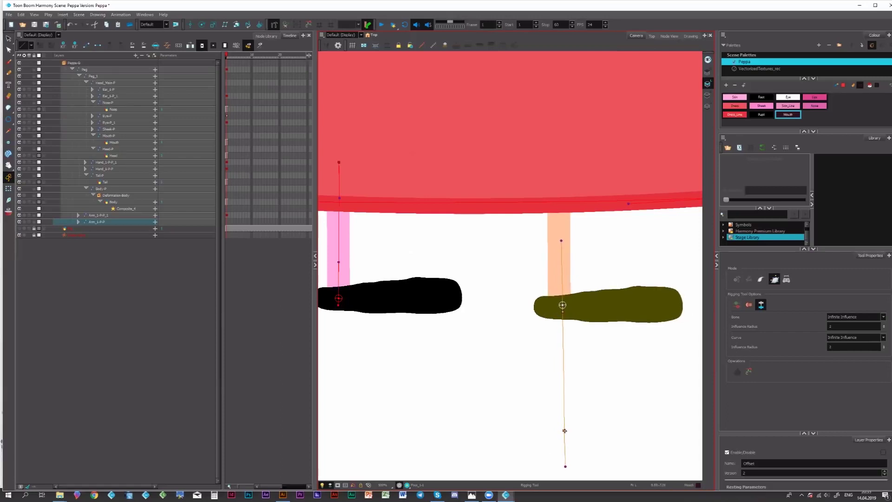
{"action": "left_click_drag", "start_coordinate": [564, 431], "coordinate": [557, 178]}
{"action": "left_click_drag", "start_coordinate": [561, 241], "coordinate": [562, 264]}
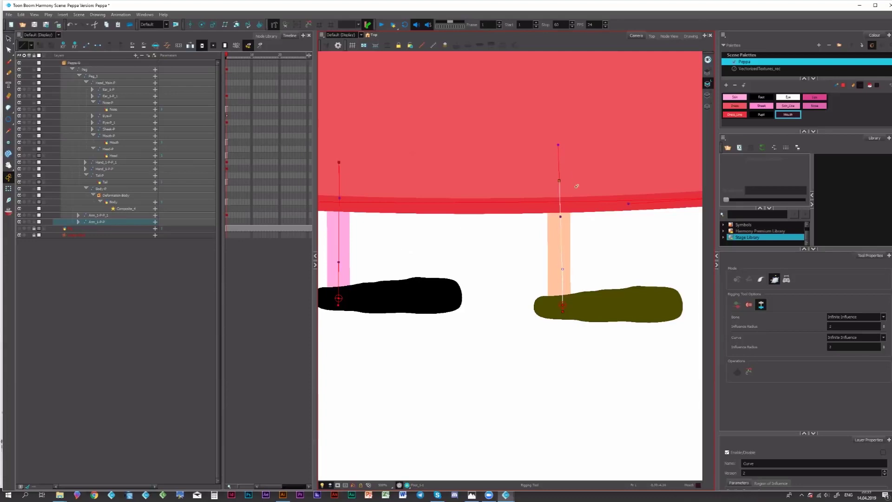
{"action": "left_click_drag", "start_coordinate": [558, 181], "coordinate": [562, 180]}
Step: Test the snout-side leg's deformer by pulling its upper point sideways with the Transform tool, and undo the bend
{"action": "left_click", "coordinate": [8, 189]}
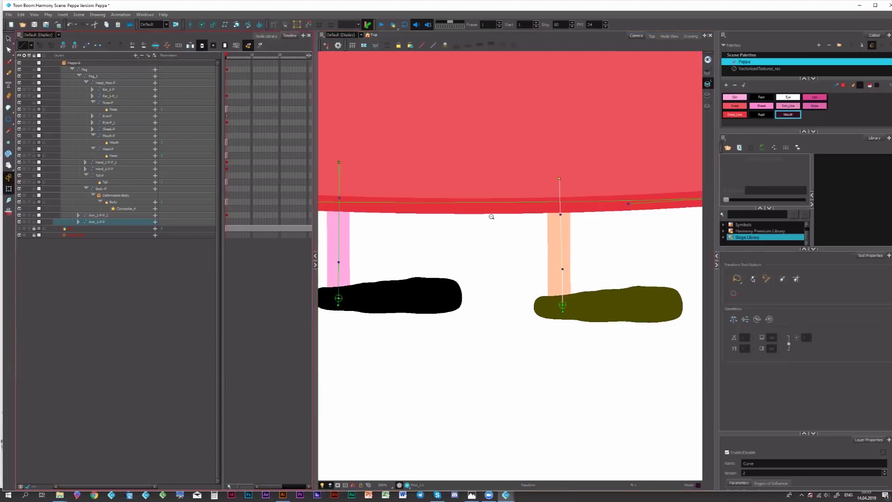
{"action": "scroll", "coordinate": [492, 213], "scroll_direction": "down", "scroll_amount": 3}
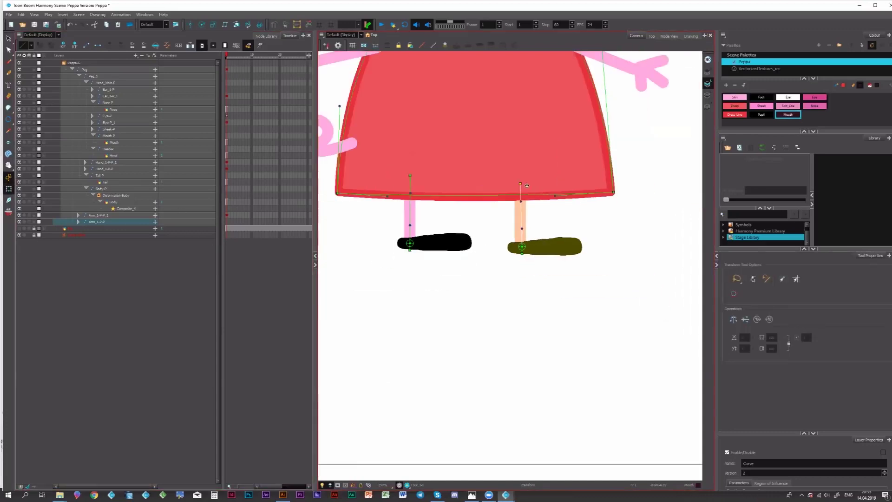
{"action": "left_click_drag", "start_coordinate": [521, 184], "coordinate": [575, 193]}
{"action": "key", "text": "ctrl+z"}
{"action": "left_click", "coordinate": [555, 226]}
{"action": "left_click", "coordinate": [523, 246]}
{"action": "left_click", "coordinate": [520, 184]}
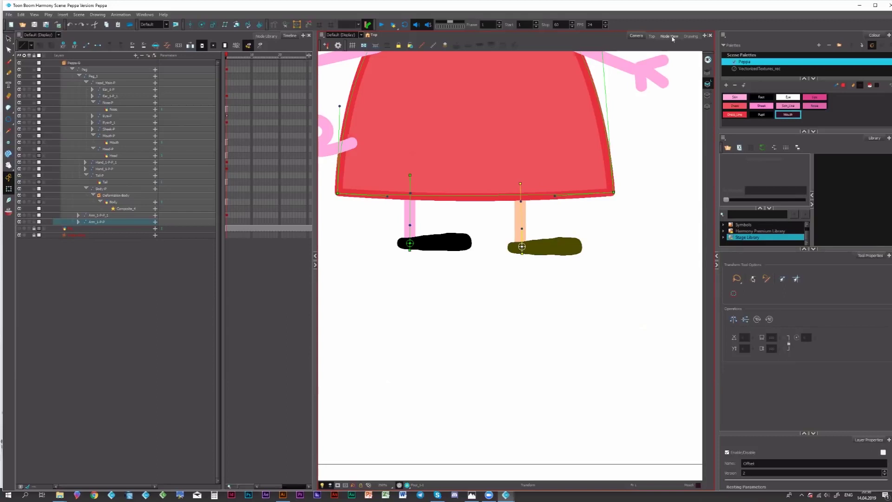
{"action": "left_click", "coordinate": [669, 37]}
{"action": "left_click", "coordinate": [637, 36]}
{"action": "left_click_drag", "start_coordinate": [650, 66], "coordinate": [622, 155]}
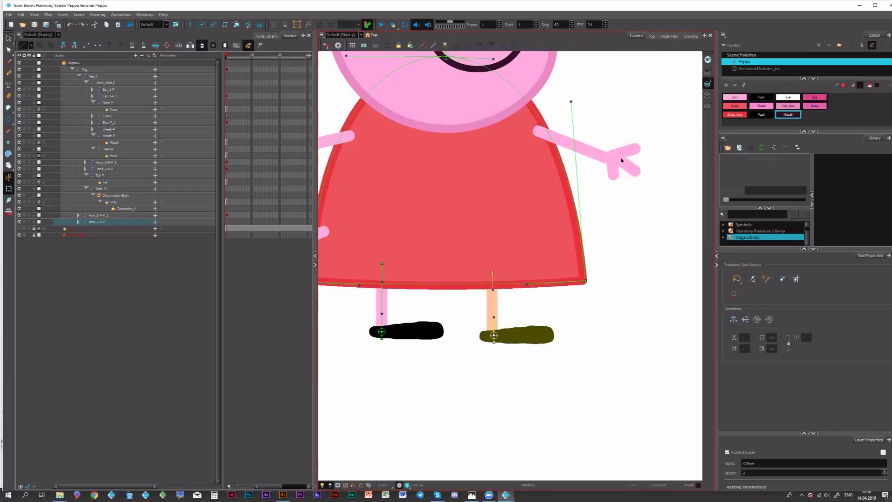
{"action": "left_click_drag", "start_coordinate": [573, 87], "coordinate": [634, 136]}
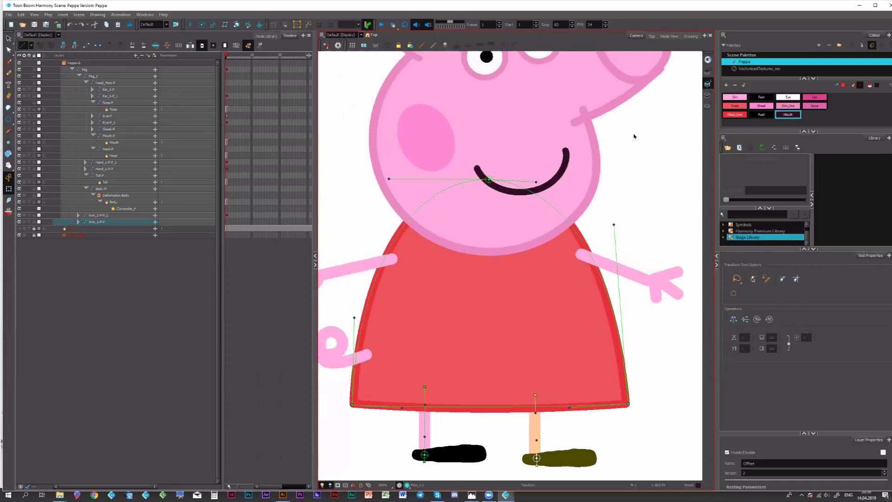
{"action": "left_click_drag", "start_coordinate": [485, 53], "coordinate": [495, 139]}
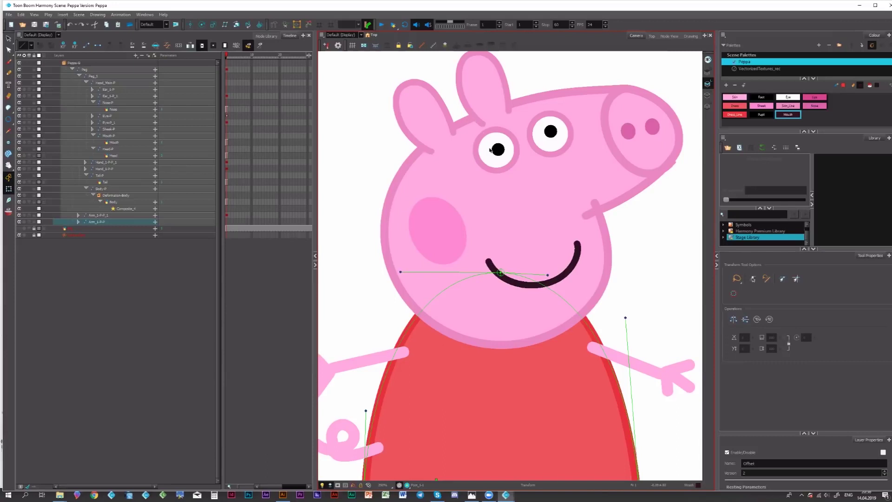
Step: Locate the tail-side arm's drawing in the node network and move the Arm_1 node clear of the overlapping arm drawing node
{"action": "left_click_drag", "start_coordinate": [367, 361], "coordinate": [440, 277]}
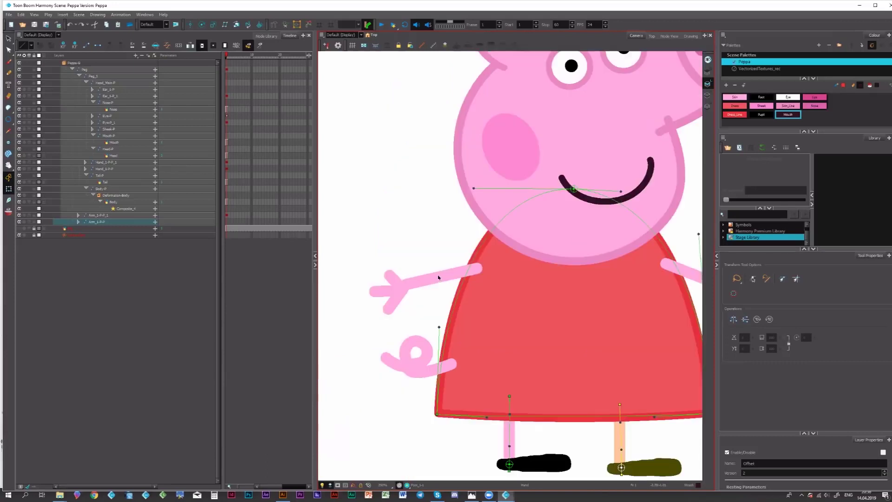
{"action": "left_click", "coordinate": [404, 299]}
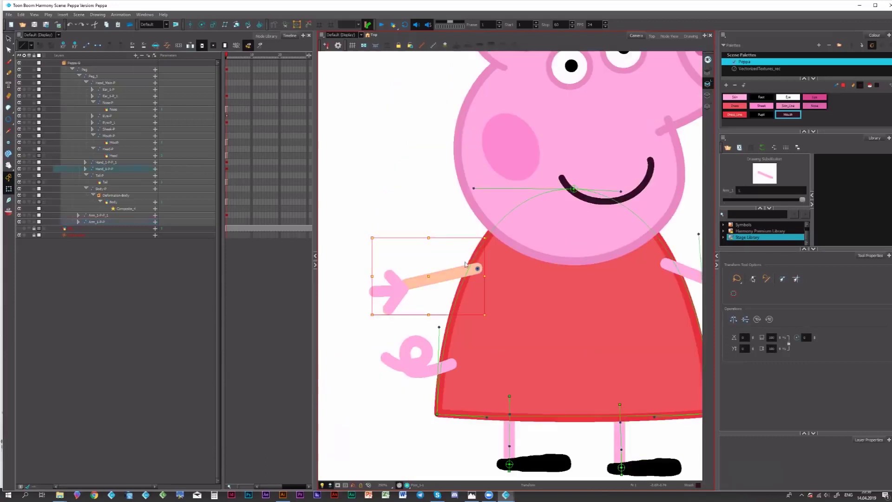
{"action": "left_click", "coordinate": [672, 35]}
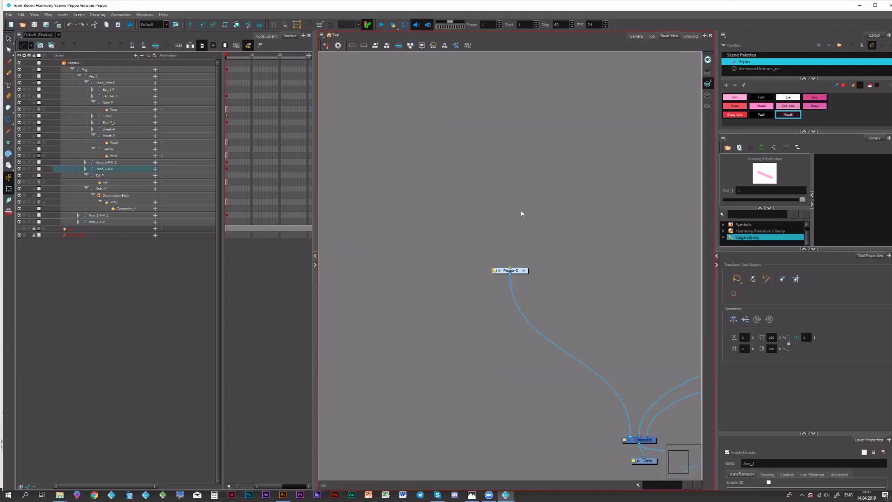
{"action": "key", "text": "o"}
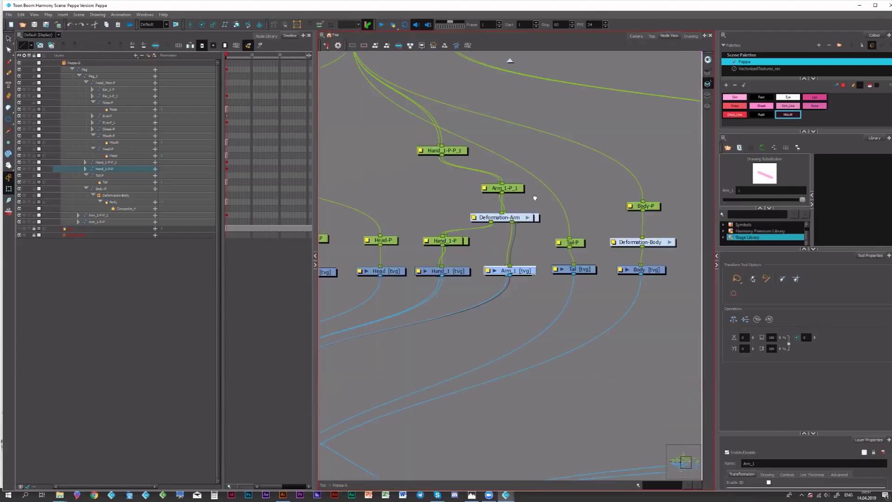
{"action": "left_click_drag", "start_coordinate": [518, 221], "coordinate": [518, 165]}
{"action": "left_click_drag", "start_coordinate": [510, 214], "coordinate": [495, 244]}
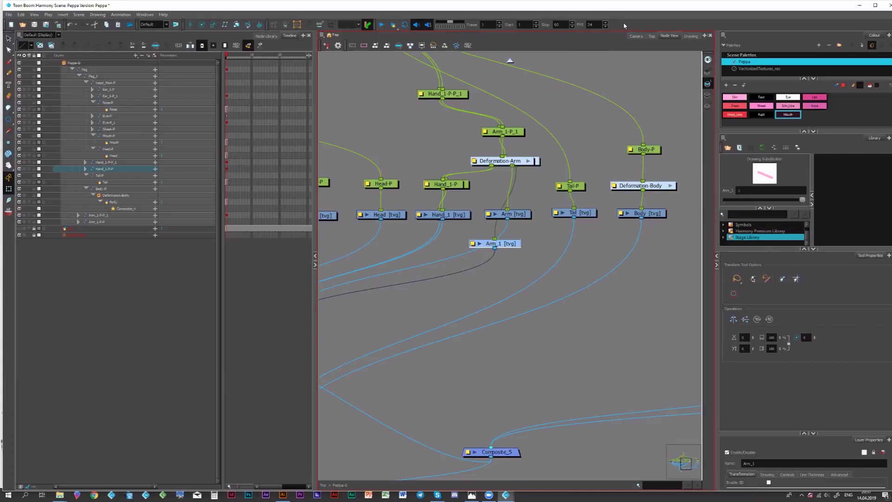
{"action": "left_click", "coordinate": [510, 62]}
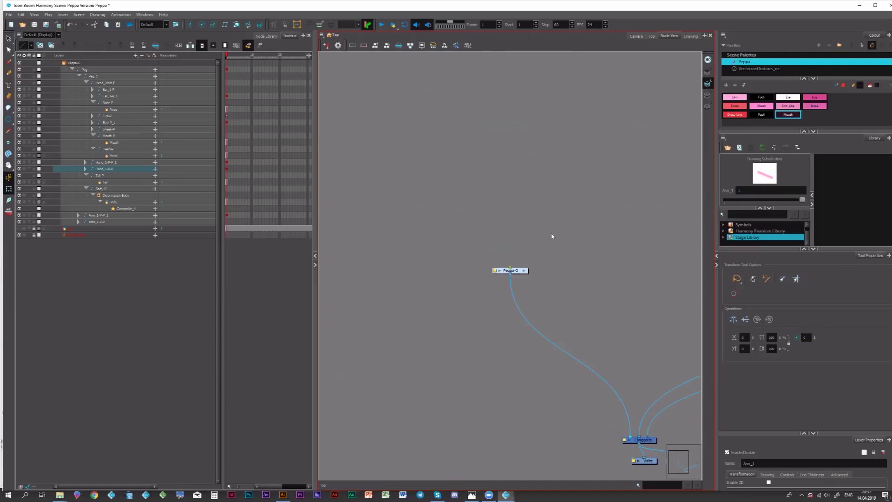
Step: Test moving the tail-side foot on its own in the camera view, and undo the move
{"action": "left_click", "coordinate": [636, 36]}
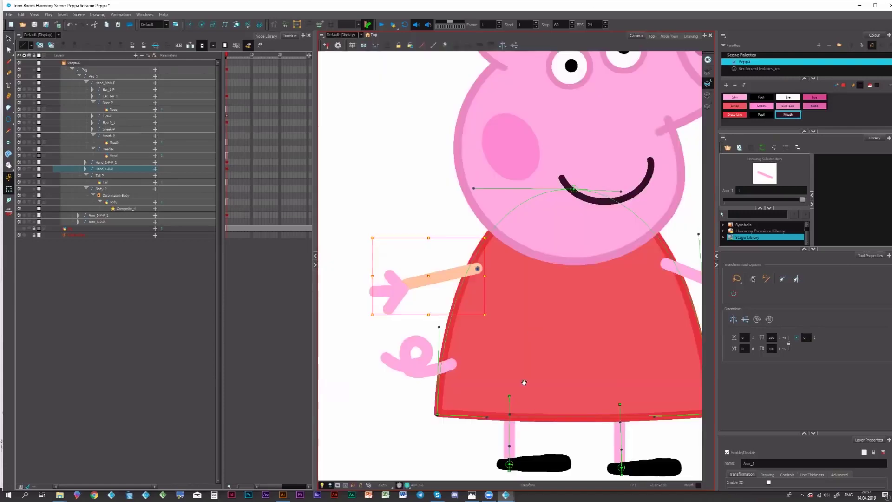
{"action": "left_click_drag", "start_coordinate": [525, 382], "coordinate": [471, 215]}
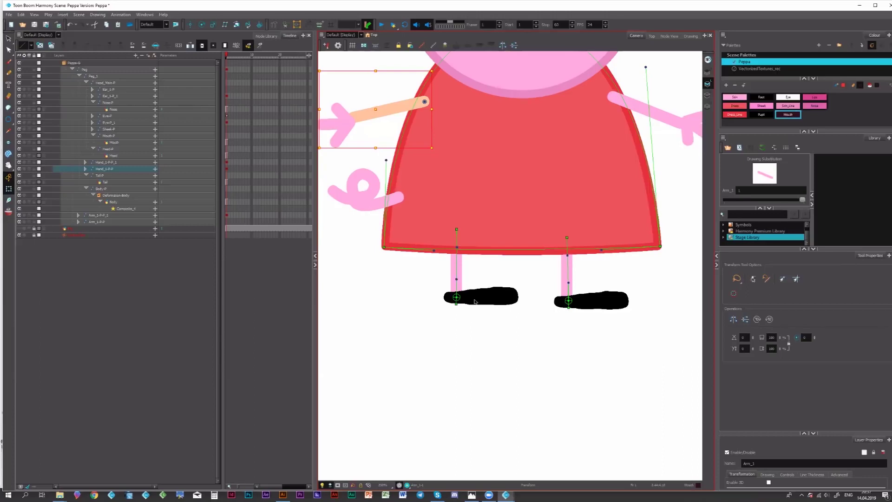
{"action": "left_click", "coordinate": [473, 299]}
{"action": "mouse_move", "coordinate": [473, 298]}
{"action": "left_mouse_down"}
{"action": "mouse_move", "coordinate": [502, 308]}
{"action": "mouse_move", "coordinate": [475, 294]}
{"action": "left_mouse_up"}
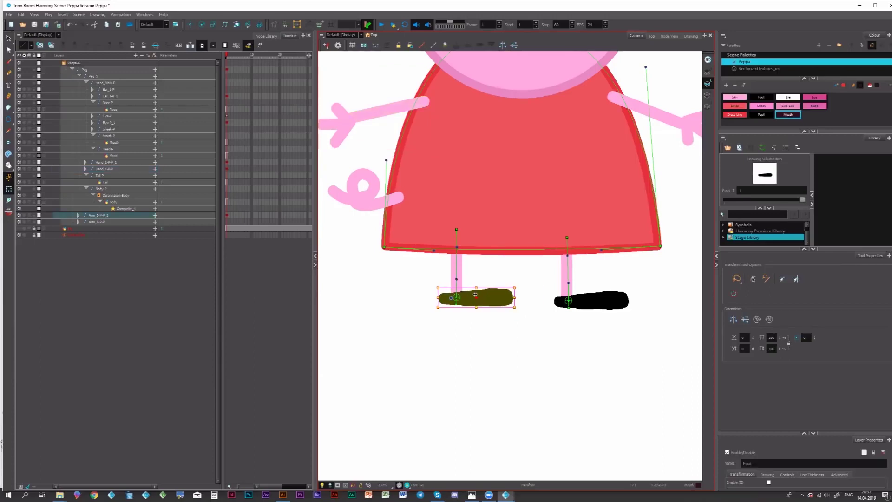
{"action": "key", "text": "ctrl+z"}
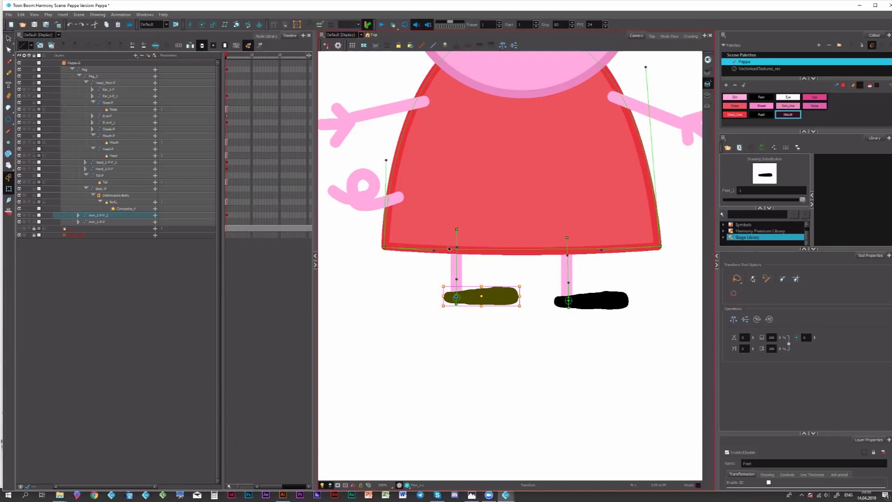
Step: Test the tail-side leg by swinging its deformer's upper point sideways, save the scene, and bring the point back upright
{"action": "mouse_move", "coordinate": [457, 230]}
{"action": "left_mouse_down"}
{"action": "mouse_move", "coordinate": [484, 240]}
{"action": "mouse_move", "coordinate": [433, 243]}
{"action": "mouse_move", "coordinate": [469, 227]}
{"action": "mouse_move", "coordinate": [432, 247]}
{"action": "mouse_move", "coordinate": [472, 226]}
{"action": "mouse_move", "coordinate": [454, 228]}
{"action": "left_mouse_up"}
{"action": "key", "text": "ctrl+s"}
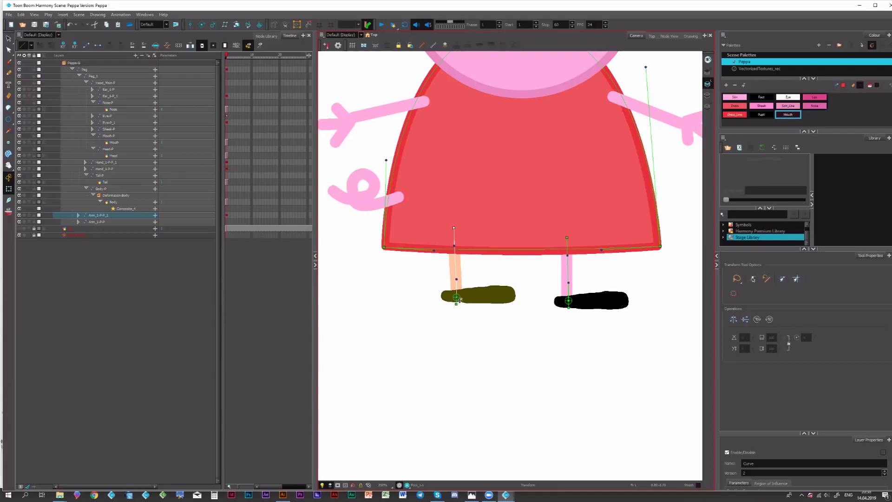
{"action": "left_click_drag", "start_coordinate": [454, 227], "coordinate": [481, 235]}
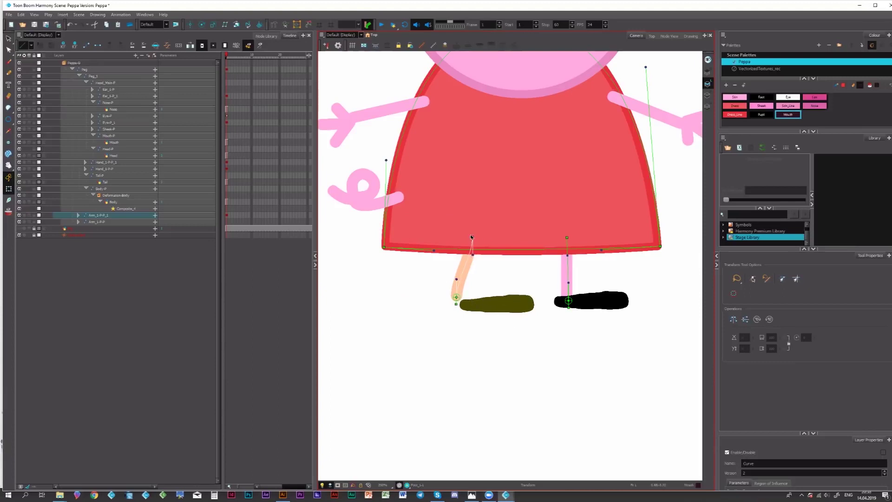
{"action": "left_click_drag", "start_coordinate": [462, 230], "coordinate": [458, 228]}
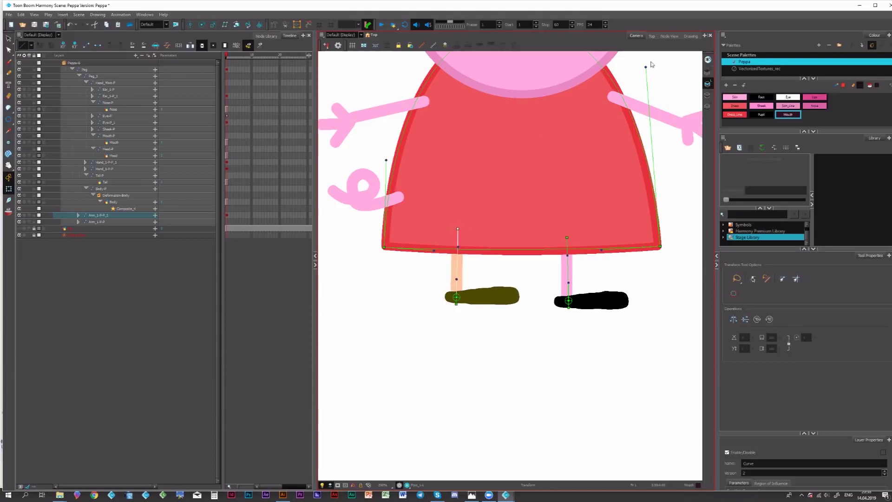
Step: Inside the Deformation-Leg group of Peppa-G, remove the connection from the curve to the Kinematic Output
{"action": "left_click", "coordinate": [668, 37]}
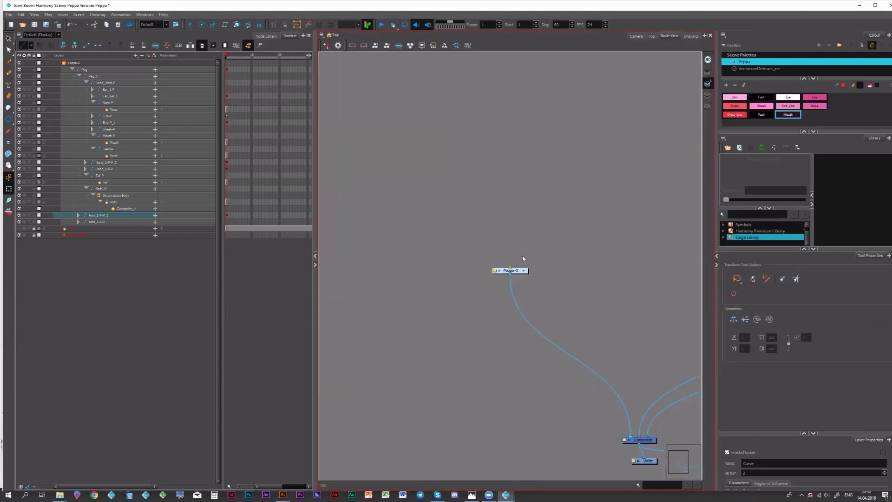
{"action": "left_click", "coordinate": [524, 270]}
{"action": "left_click_drag", "start_coordinate": [559, 181], "coordinate": [533, 229]}
{"action": "left_click_drag", "start_coordinate": [613, 231], "coordinate": [306, 223]}
{"action": "left_click", "coordinate": [519, 212]}
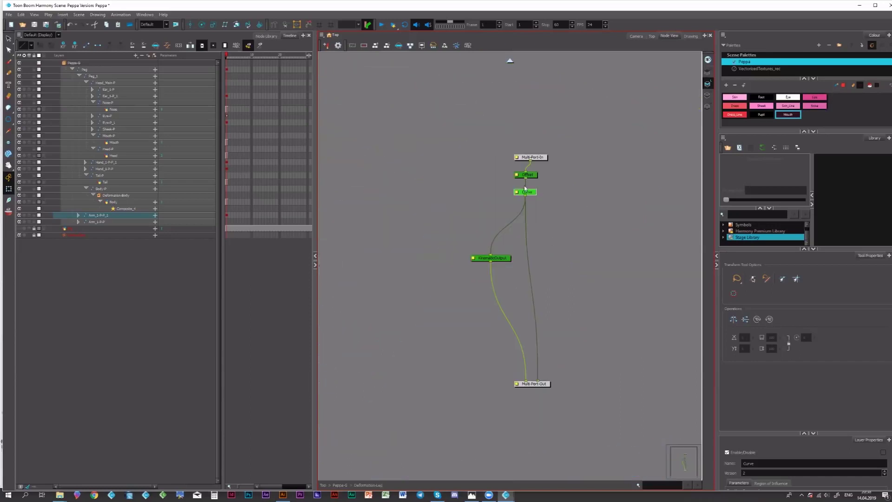
{"action": "left_click", "coordinate": [491, 251]}
{"action": "key", "text": "Delete"}
{"action": "left_click", "coordinate": [510, 61]}
Step: Remove the same curve to Kinematic Output connection inside the Deformation-Leg_1 group
{"action": "left_click", "coordinate": [542, 272]}
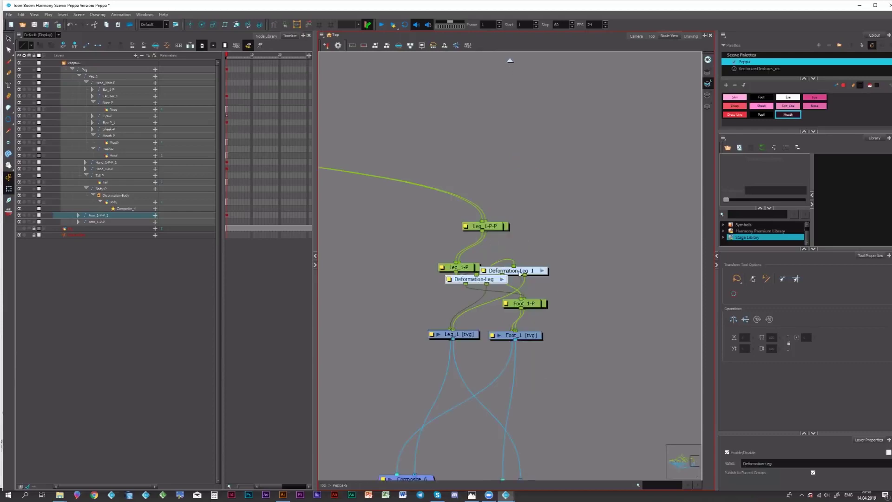
{"action": "left_click", "coordinate": [537, 271]}
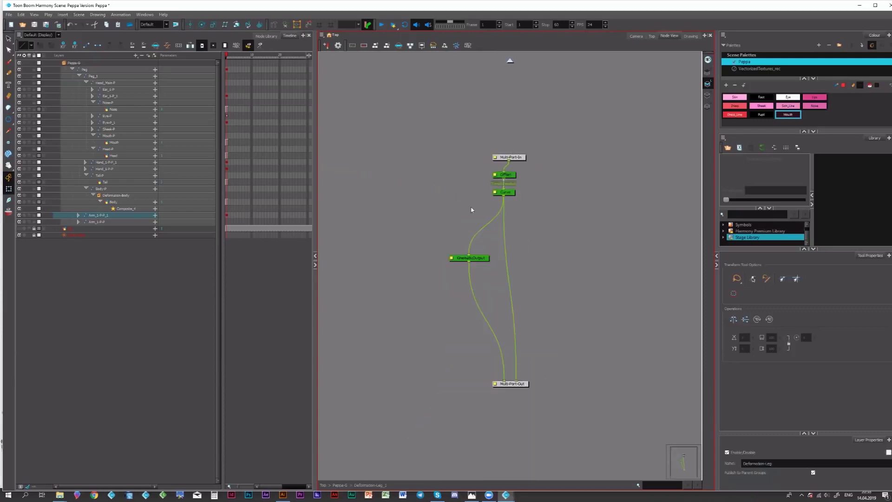
{"action": "left_click", "coordinate": [482, 221]}
{"action": "key", "text": "Delete"}
{"action": "left_click_drag", "start_coordinate": [509, 194], "coordinate": [513, 227]}
{"action": "left_click", "coordinate": [510, 60]}
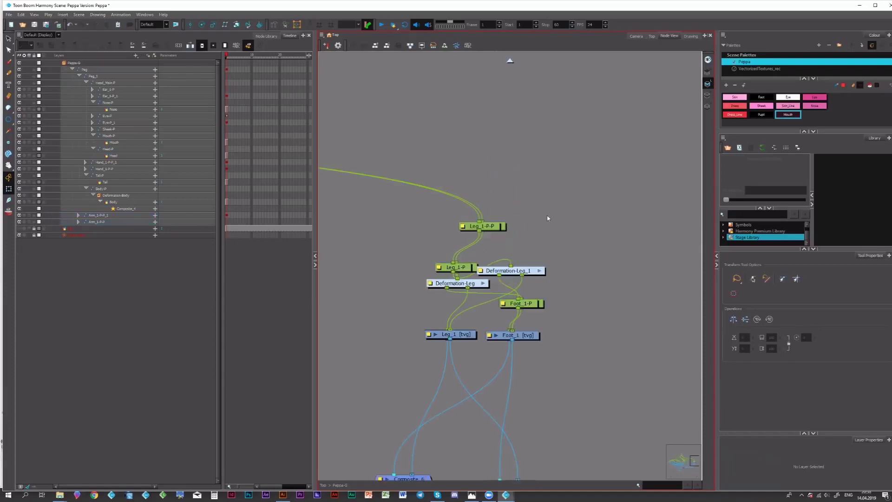
Step: Bend the tail-side leg into a crouched curve below the dress using its deformer points, keeping the foot in place
{"action": "left_click", "coordinate": [637, 36]}
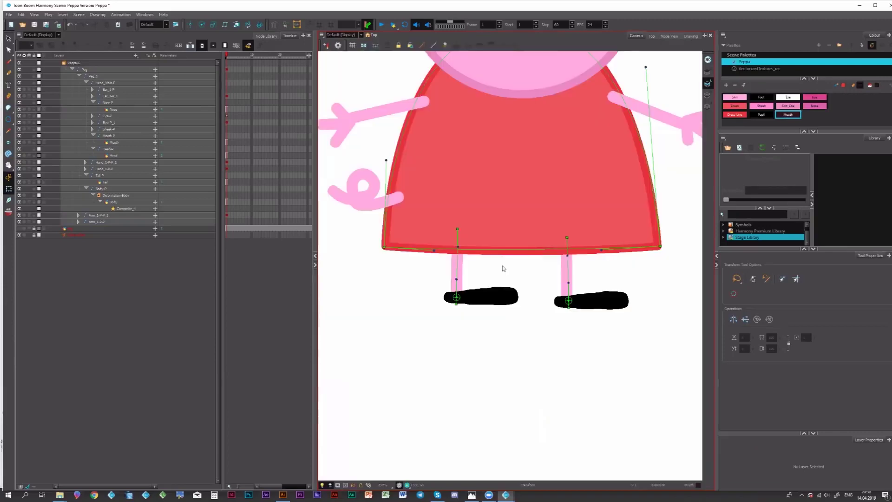
{"action": "left_click", "coordinate": [457, 228]}
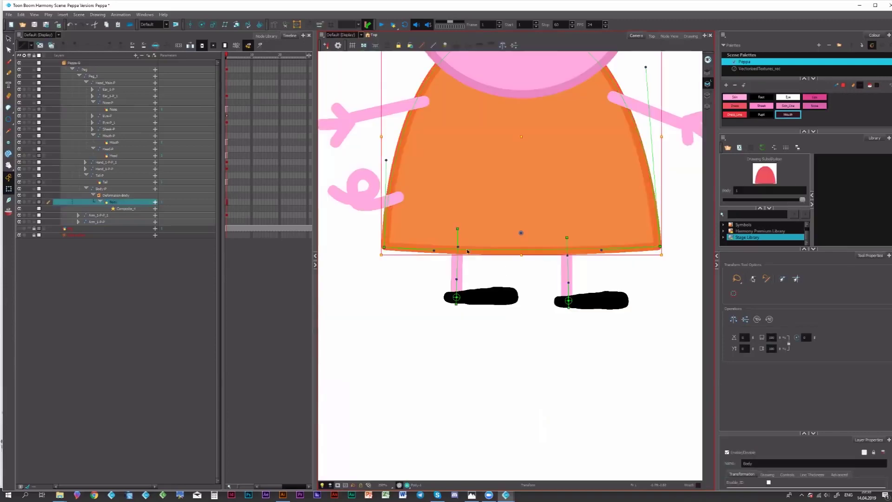
{"action": "mouse_move", "coordinate": [458, 228]}
{"action": "left_mouse_down"}
{"action": "mouse_move", "coordinate": [505, 241]}
{"action": "mouse_move", "coordinate": [437, 233]}
{"action": "mouse_move", "coordinate": [458, 224]}
{"action": "mouse_move", "coordinate": [492, 232]}
{"action": "mouse_move", "coordinate": [453, 231]}
{"action": "left_mouse_up"}
{"action": "left_click", "coordinate": [501, 299]}
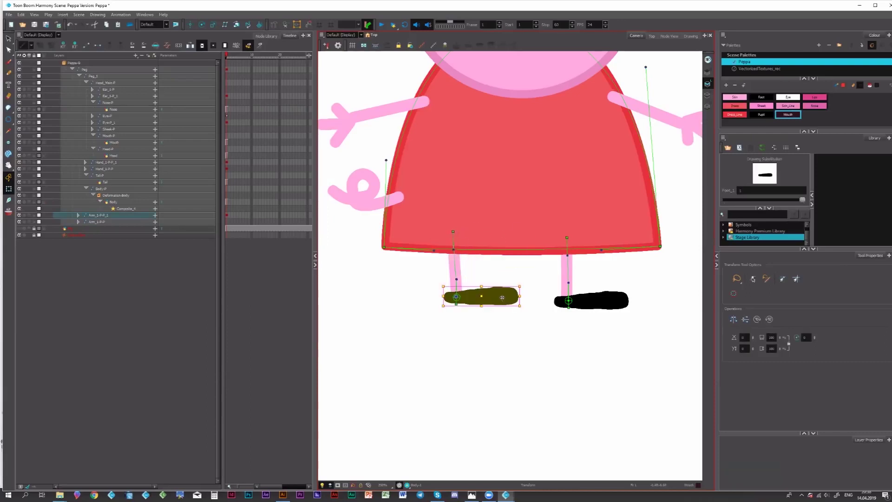
{"action": "left_click_drag", "start_coordinate": [475, 296], "coordinate": [484, 296]}
{"action": "left_click", "coordinate": [457, 266]}
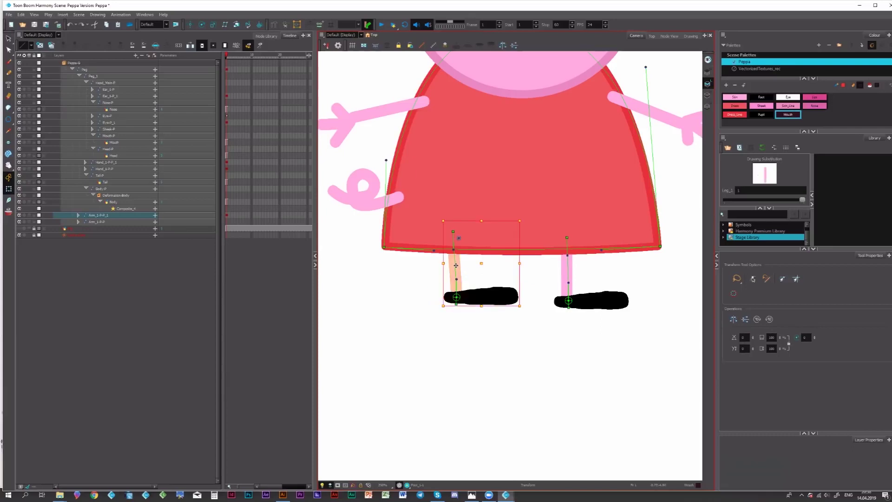
{"action": "mouse_move", "coordinate": [456, 266]}
{"action": "left_mouse_down"}
{"action": "mouse_move", "coordinate": [471, 264]}
{"action": "mouse_move", "coordinate": [468, 237]}
{"action": "mouse_move", "coordinate": [454, 239]}
{"action": "mouse_move", "coordinate": [484, 263]}
{"action": "mouse_move", "coordinate": [471, 258]}
{"action": "mouse_move", "coordinate": [470, 291]}
{"action": "mouse_move", "coordinate": [455, 267]}
{"action": "mouse_move", "coordinate": [475, 275]}
{"action": "left_mouse_up"}
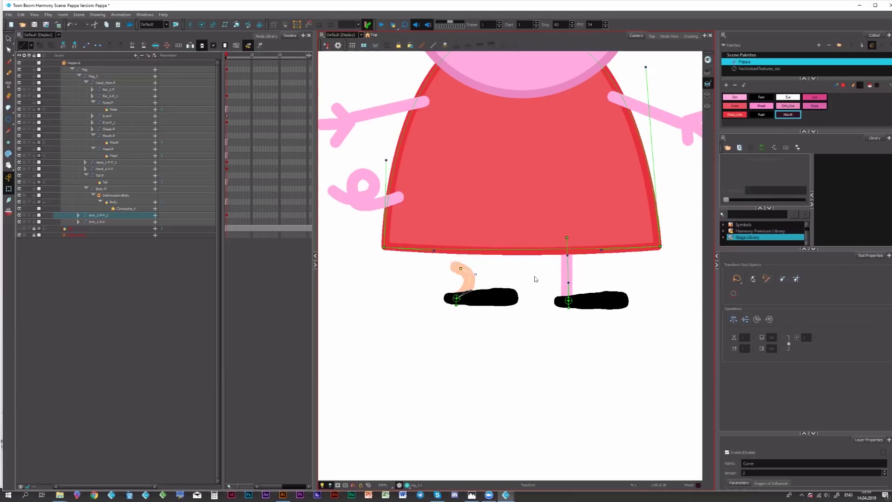
Step: Bend the snout-side leg with its deformer points and handles into a crouch matching the tail-side leg
{"action": "left_click_drag", "start_coordinate": [569, 281], "coordinate": [591, 296]}
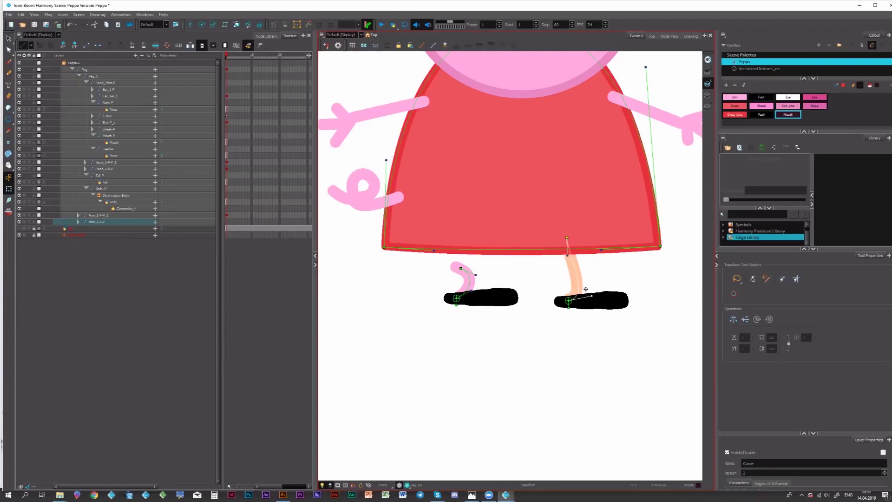
{"action": "left_click_drag", "start_coordinate": [567, 255], "coordinate": [597, 263]}
{"action": "left_click_drag", "start_coordinate": [567, 238], "coordinate": [569, 267]}
{"action": "left_click_drag", "start_coordinate": [600, 293], "coordinate": [593, 270]}
Step: Select the body, go up the hierarchy to Peg_1, and lower the whole upper body onto the bent legs
{"action": "left_click", "coordinate": [559, 230]}
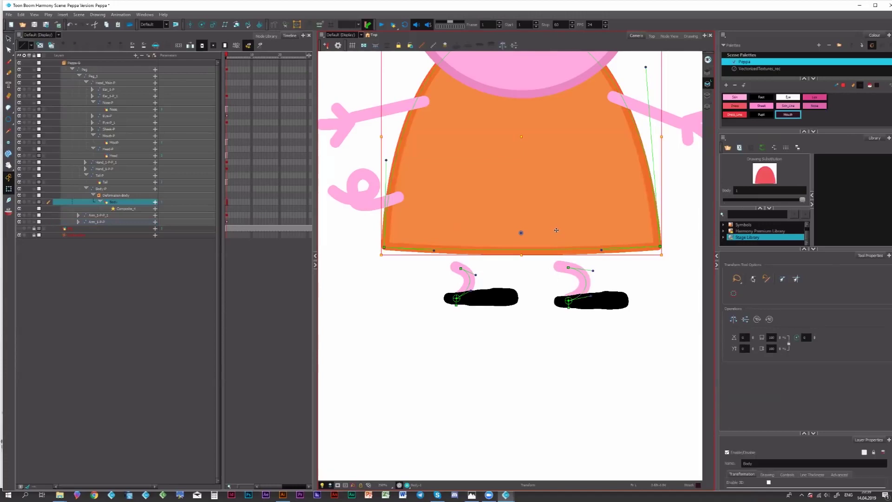
{"action": "key", "text": "b"}
{"action": "key", "text": "b"}
{"action": "key", "text": "b"}
{"action": "key", "text": "b"}
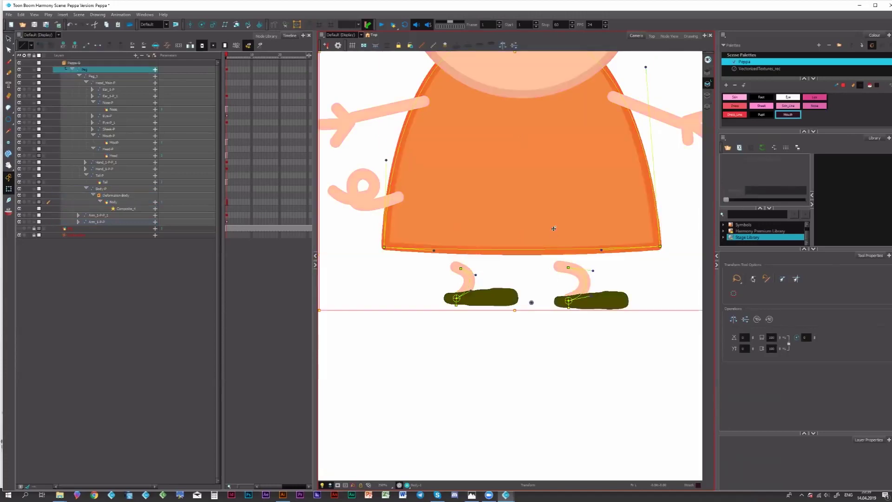
{"action": "left_click", "coordinate": [539, 230]}
{"action": "key", "text": "b"}
{"action": "key", "text": "b"}
{"action": "key", "text": "b"}
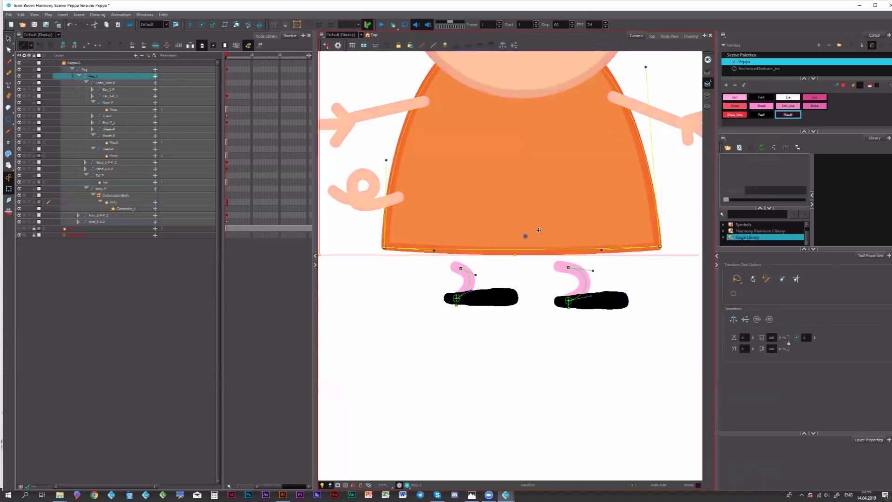
{"action": "key", "text": "b"}
{"action": "left_click", "coordinate": [539, 231]}
{"action": "key", "text": "b"}
{"action": "key", "text": "b"}
{"action": "key", "text": "b"}
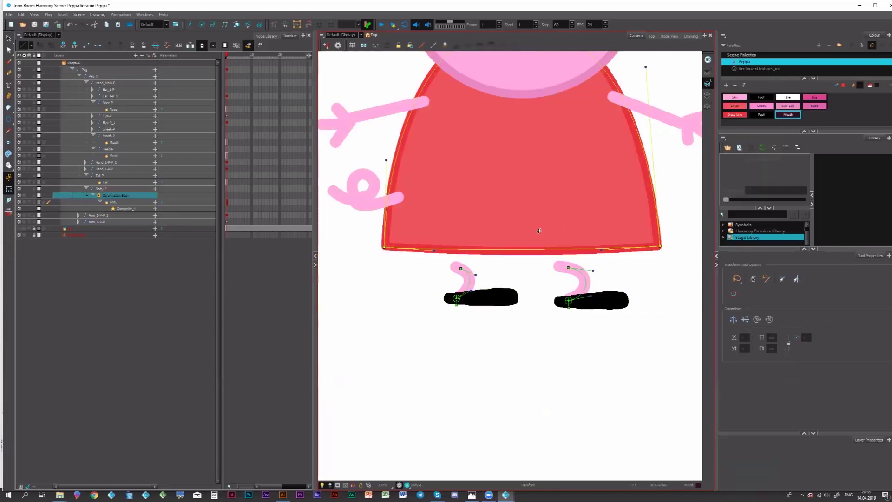
{"action": "key", "text": "b"}
{"action": "key", "text": "b"}
{"action": "left_click_drag", "start_coordinate": [539, 231], "coordinate": [542, 251]}
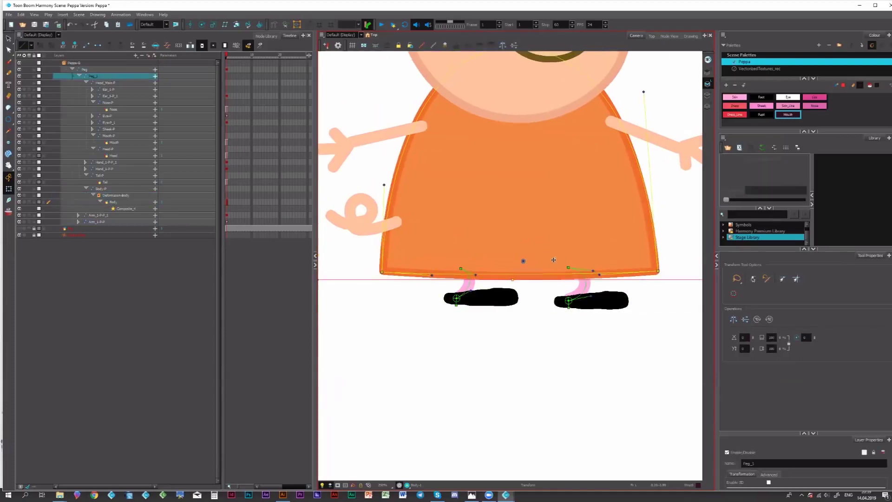
Step: Select the head's parent peg Head_Main-P and tilt the whole head slightly forward toward the snout side
{"action": "scroll", "coordinate": [541, 250], "scroll_direction": "down", "scroll_amount": 5}
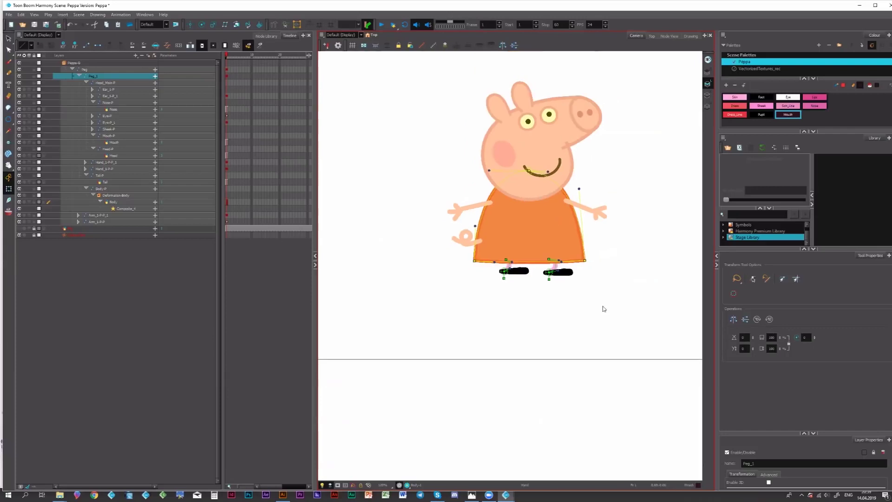
{"action": "left_click", "coordinate": [537, 191]}
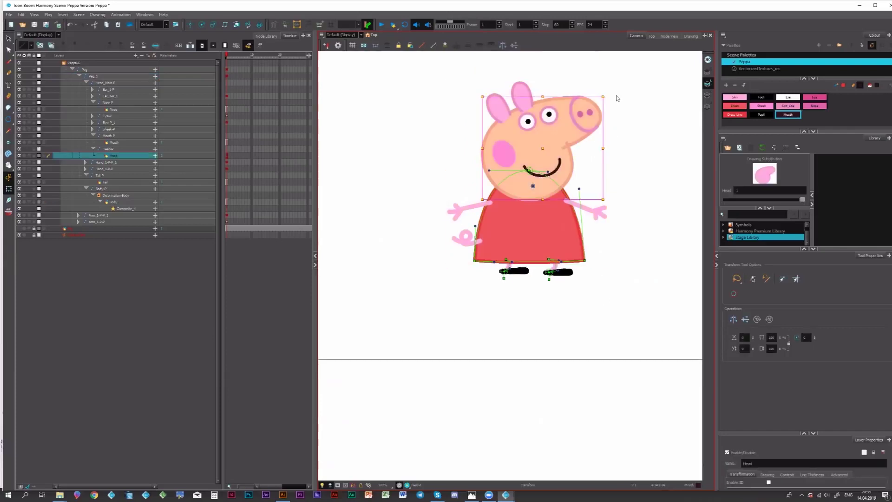
{"action": "key", "text": "b"}
{"action": "key", "text": "b"}
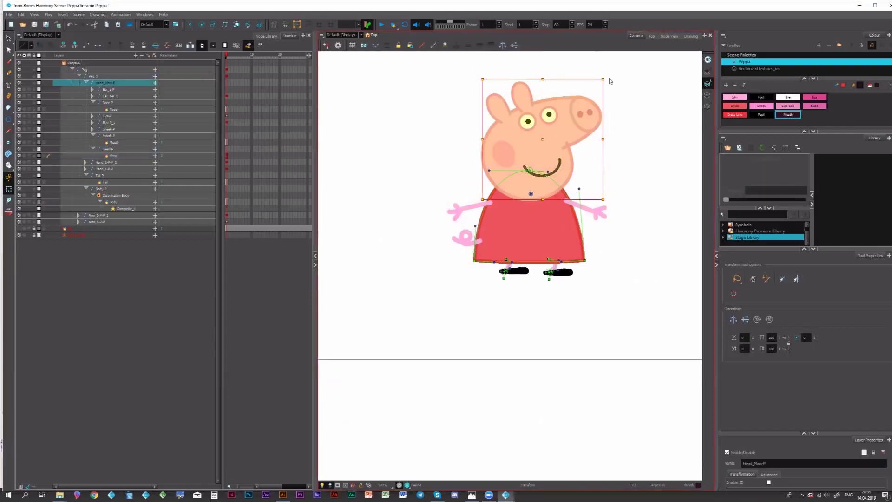
{"action": "left_click_drag", "start_coordinate": [624, 123], "coordinate": [536, 193]}
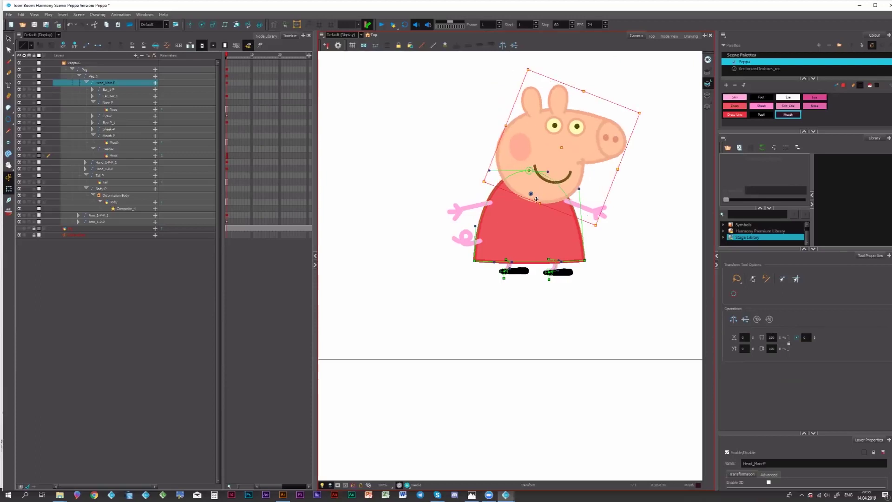
{"action": "left_click_drag", "start_coordinate": [635, 119], "coordinate": [619, 103]}
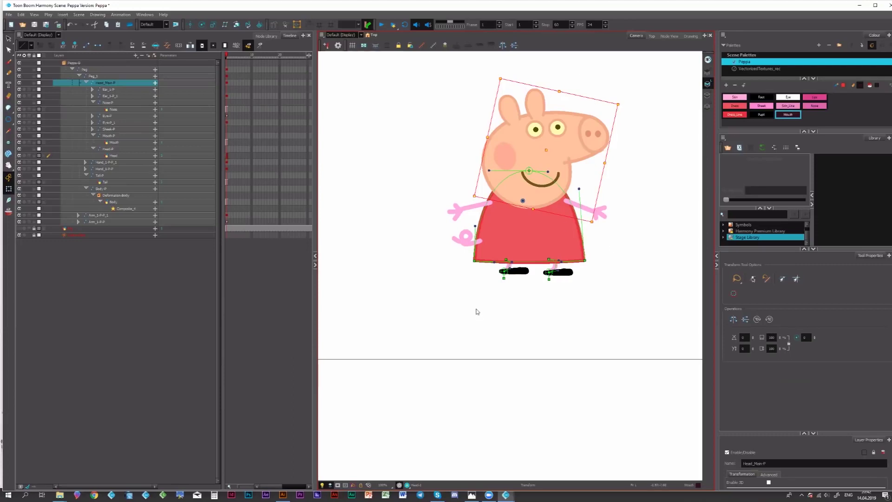
Step: Nudge the tail-side deformer handle along the dress hem, and select the pupil of the tail-side eye
{"action": "mouse_move", "coordinate": [495, 262]}
{"action": "left_mouse_down"}
{"action": "mouse_move", "coordinate": [500, 235]}
{"action": "mouse_move", "coordinate": [490, 234]}
{"action": "mouse_move", "coordinate": [502, 239]}
{"action": "mouse_move", "coordinate": [500, 263]}
{"action": "left_mouse_up"}
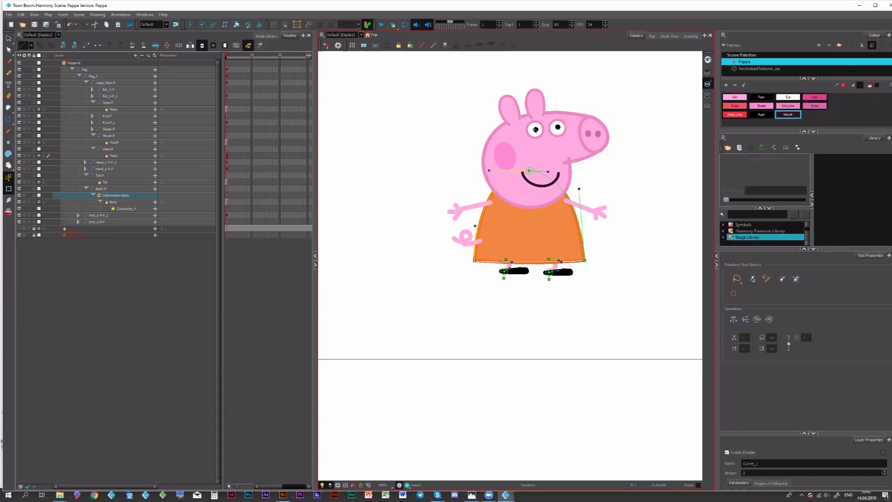
{"action": "mouse_move", "coordinate": [536, 130]}
{"action": "left_mouse_down"}
{"action": "mouse_move", "coordinate": [525, 133]}
{"action": "mouse_move", "coordinate": [546, 133]}
{"action": "mouse_move", "coordinate": [547, 122]}
{"action": "mouse_move", "coordinate": [539, 130]}
{"action": "left_mouse_up"}
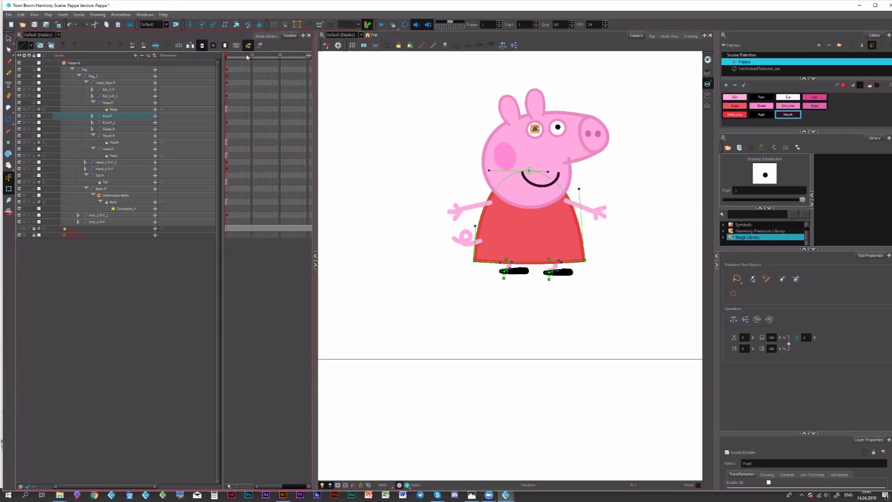
Step: View the character at frames 4 and 7 of the timeline and return to frame 1
{"action": "left_click_drag", "start_coordinate": [247, 56], "coordinate": [214, 53]}
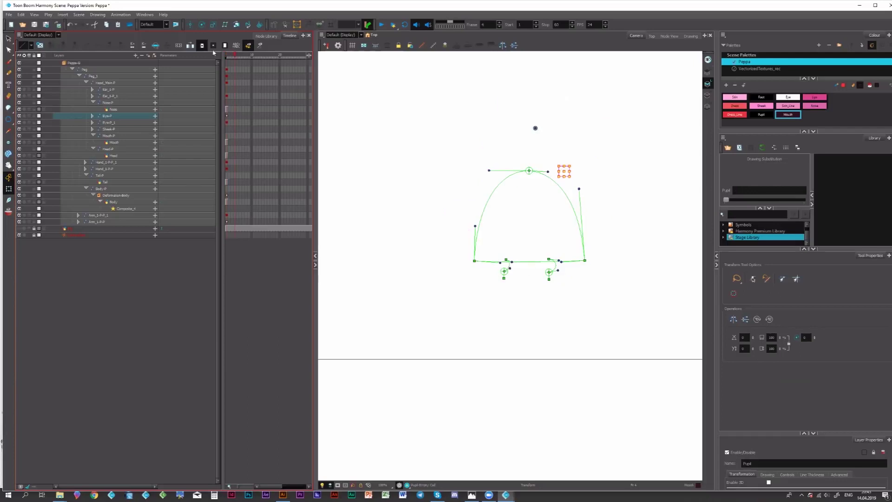
{"action": "key", "text": "comma"}
{"action": "key", "text": "comma"}
{"action": "key", "text": "comma"}
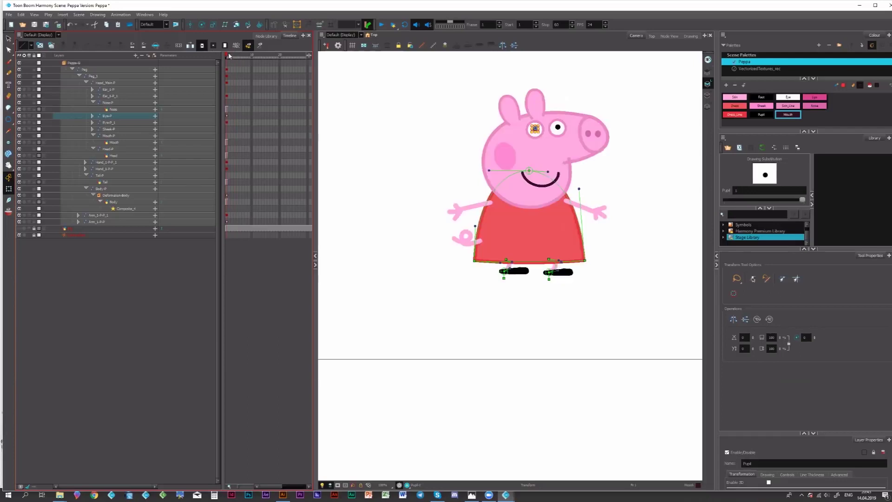
{"action": "left_click", "coordinate": [243, 56]}
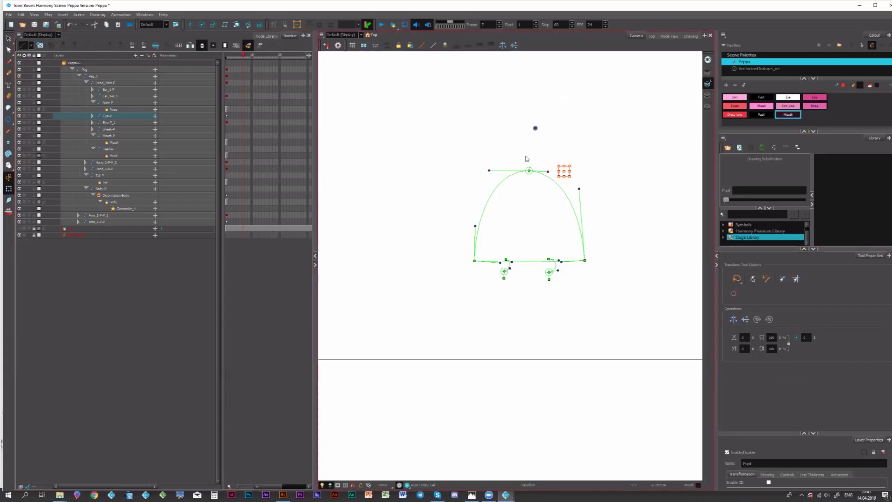
{"action": "left_click", "coordinate": [226, 55]}
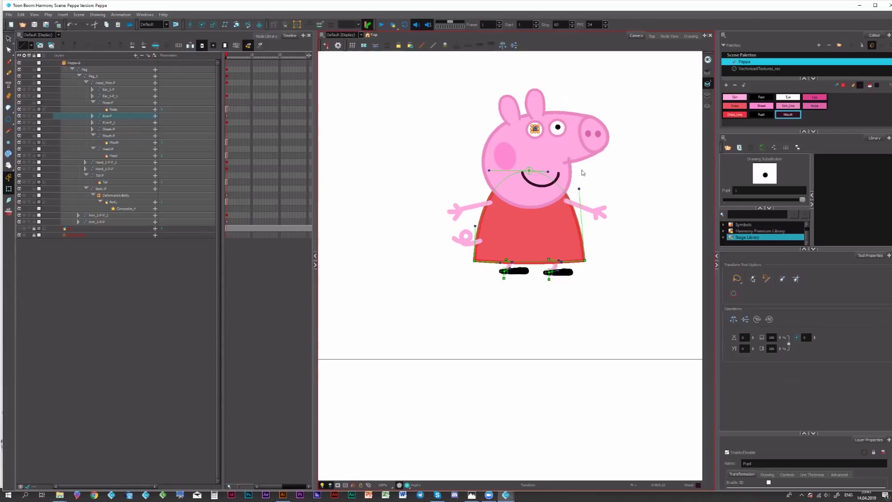
Step: Go up from the head to its parent peg Head_Main-P and flip the whole head horizontally back and forth, ending in its original direction
{"action": "left_click", "coordinate": [553, 156]}
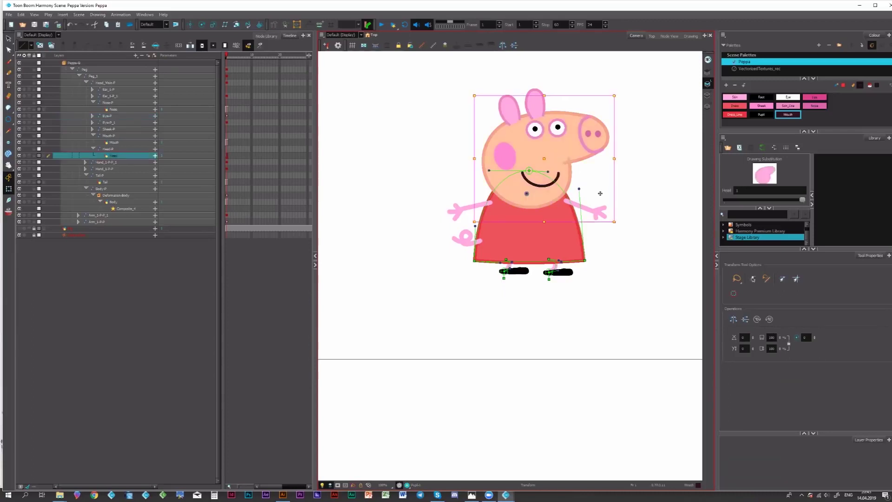
{"action": "key", "text": "b"}
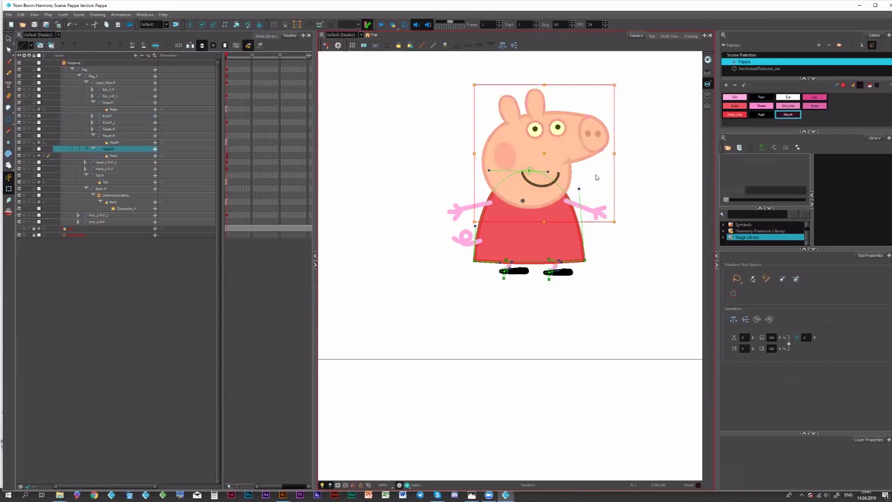
{"action": "key", "text": "b"}
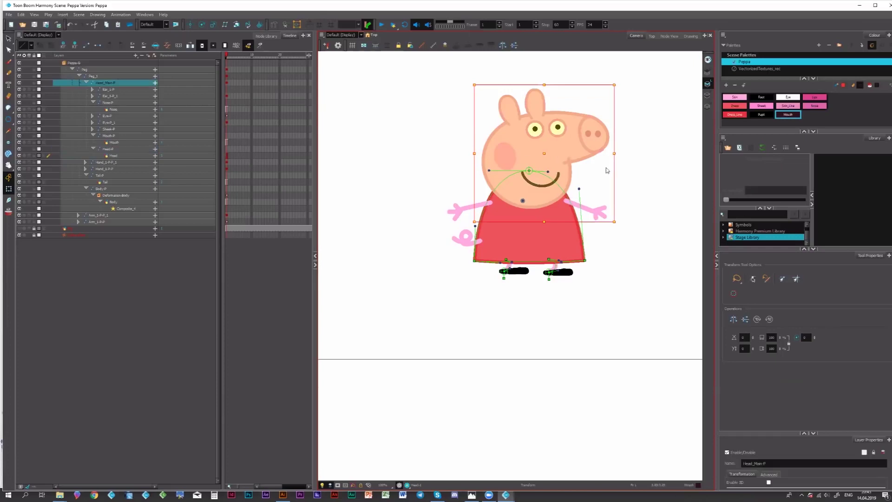
{"action": "key", "text": "4"}
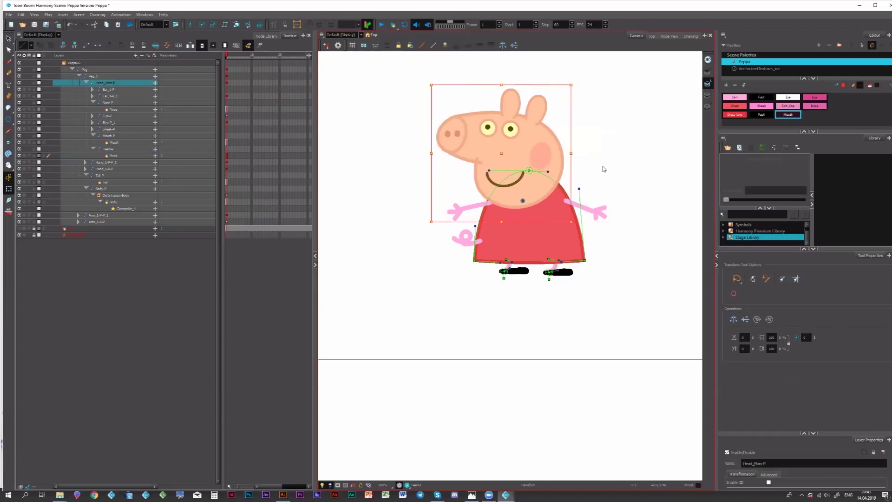
{"action": "key", "text": "4"}
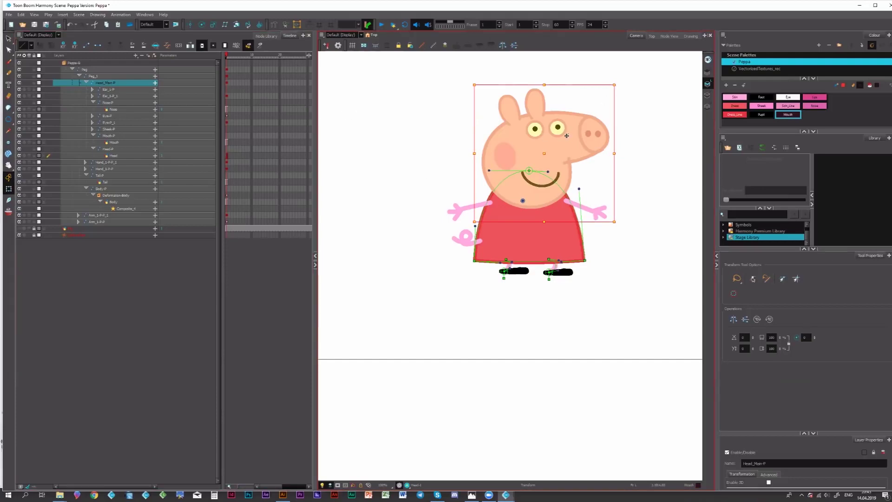
{"action": "key", "text": "4"}
{"action": "key", "text": "4"}
{"action": "key", "text": "4"}
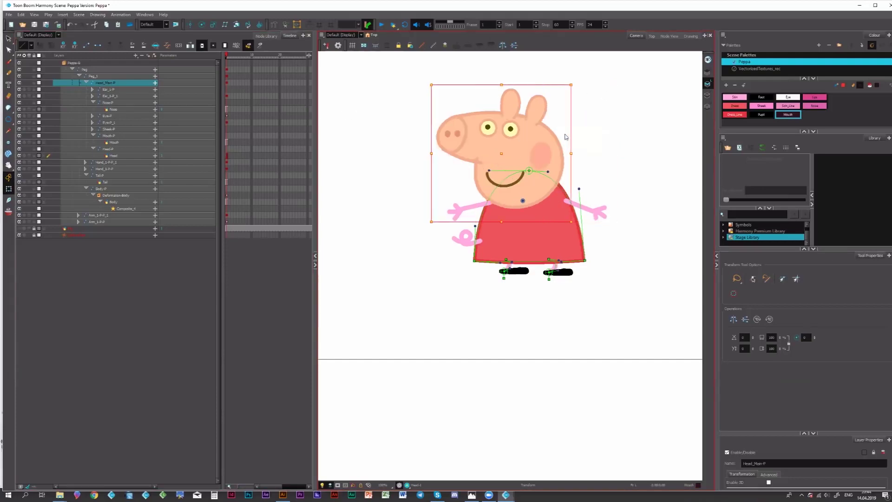
{"action": "key", "text": "4"}
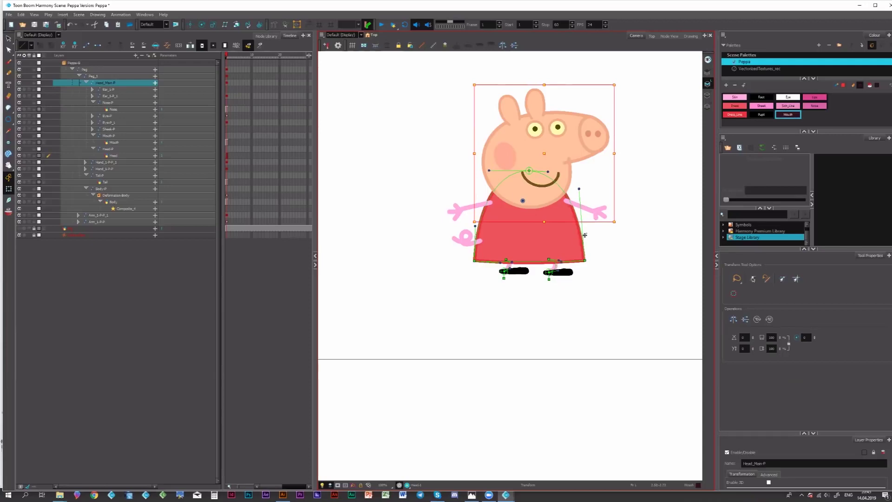
Step: Pull the body deformer's two hem handles up and outward to distort the dress hem, saving the scene in between
{"action": "left_click_drag", "start_coordinate": [585, 236], "coordinate": [620, 223]}
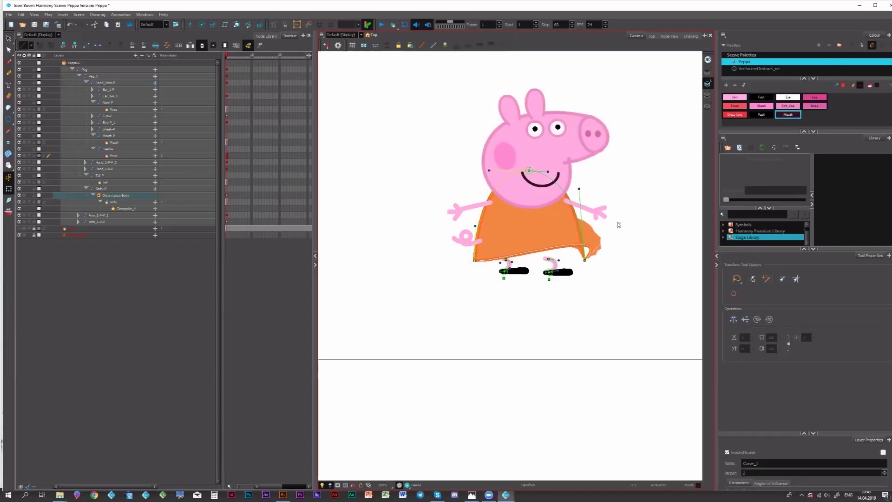
{"action": "key", "text": "ctrl+s"}
{"action": "left_click_drag", "start_coordinate": [499, 263], "coordinate": [457, 235]}
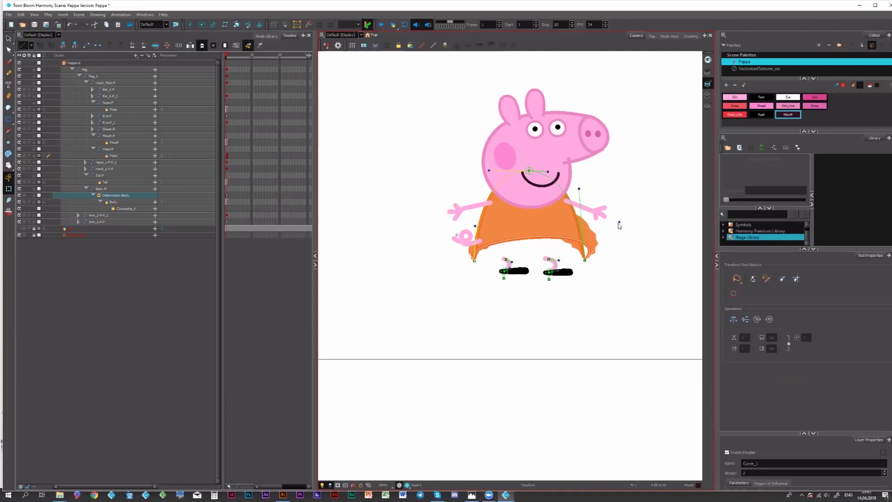
Step: Move the hem handles back below the dress to restore a nearly straight hem, and adjust the snout-side handle at the neck
{"action": "mouse_move", "coordinate": [620, 222]}
{"action": "left_mouse_down"}
{"action": "mouse_move", "coordinate": [469, 240]}
{"action": "mouse_move", "coordinate": [506, 260]}
{"action": "left_mouse_up"}
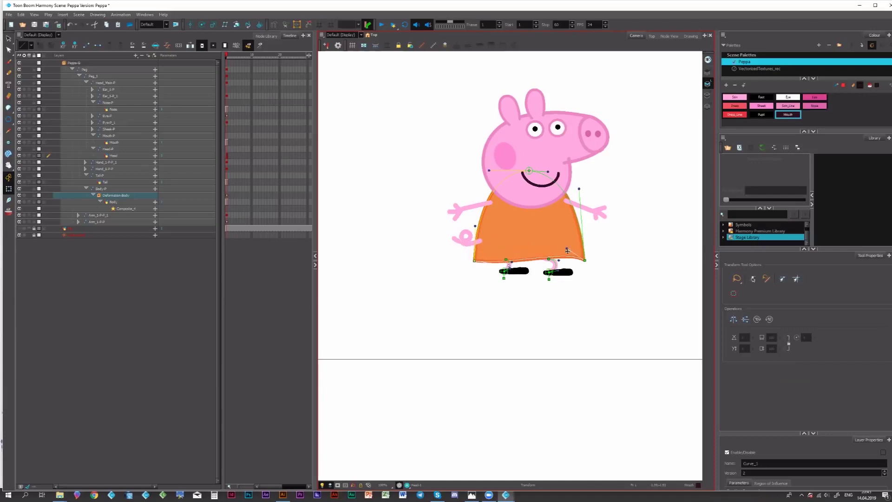
{"action": "left_click_drag", "start_coordinate": [567, 250], "coordinate": [564, 263]}
{"action": "left_click", "coordinate": [554, 170]}
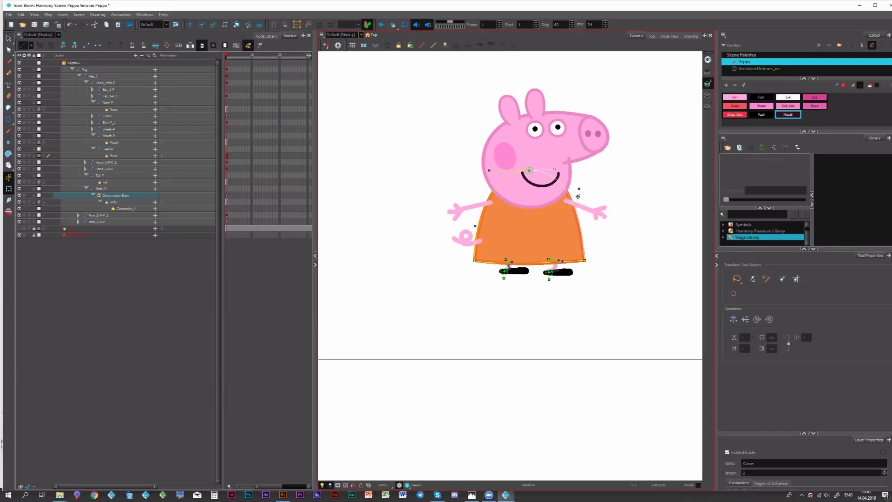
Step: Select the snout-side hand and try rotating it around the wrist
{"action": "left_click", "coordinate": [603, 214]}
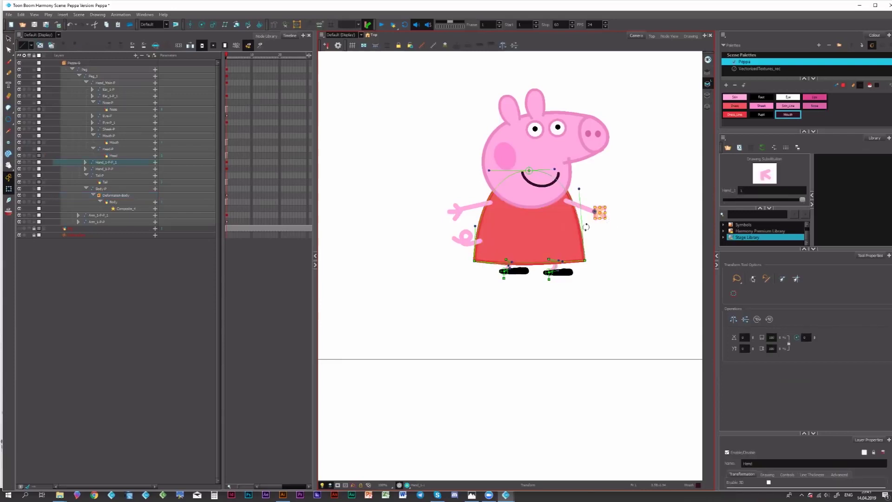
{"action": "left_click_drag", "start_coordinate": [610, 221], "coordinate": [560, 193]}
{"action": "left_click_drag", "start_coordinate": [614, 217], "coordinate": [582, 181]}
Step: Show the rig's bone chains with the Inverse Kinematics tool, save the scene, and return to the Transform tool
{"action": "left_click", "coordinate": [9, 200]}
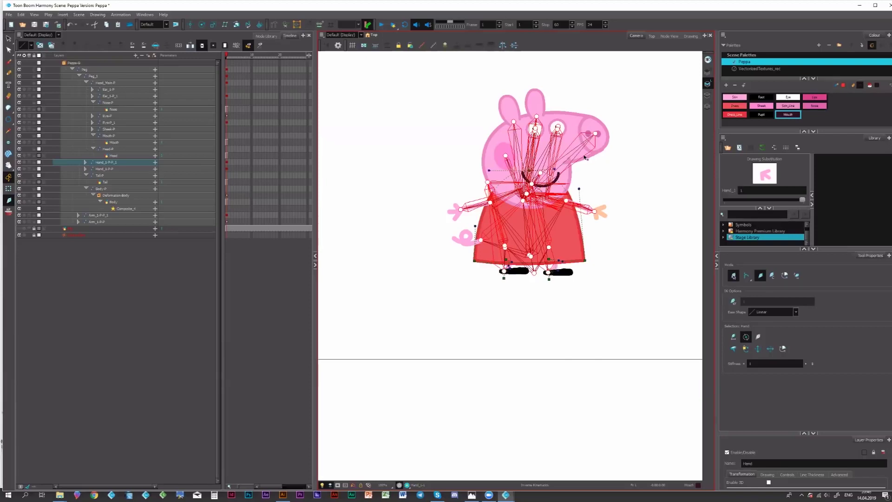
{"action": "key", "text": "ctrl+s"}
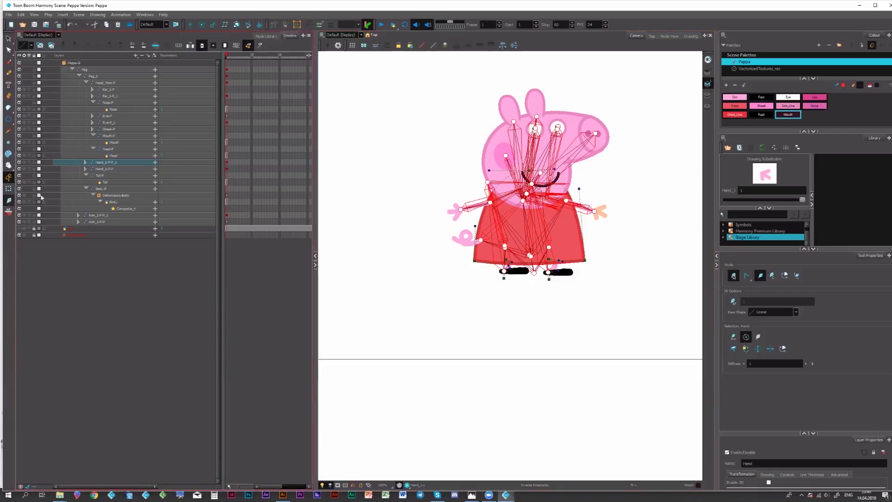
{"action": "left_click", "coordinate": [9, 189]}
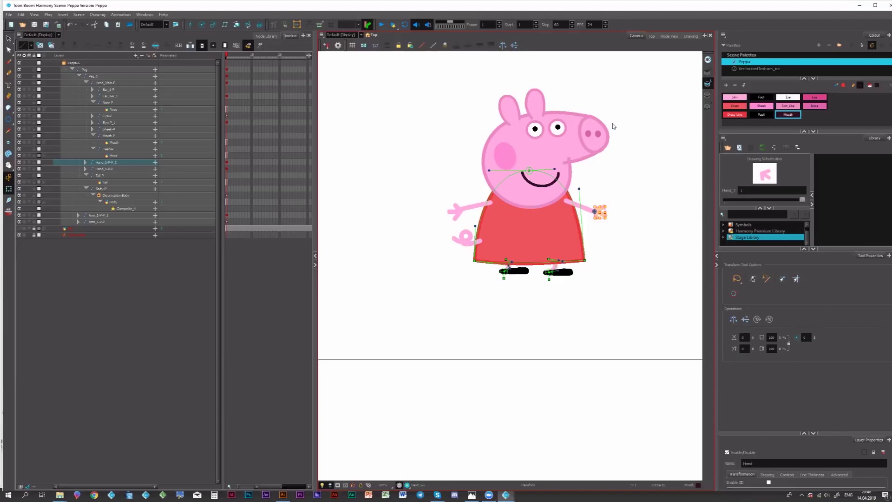
Step: Select the snout-side arm and bend it with its deformer into a curved wave with the hand raised
{"action": "left_click", "coordinate": [588, 211]}
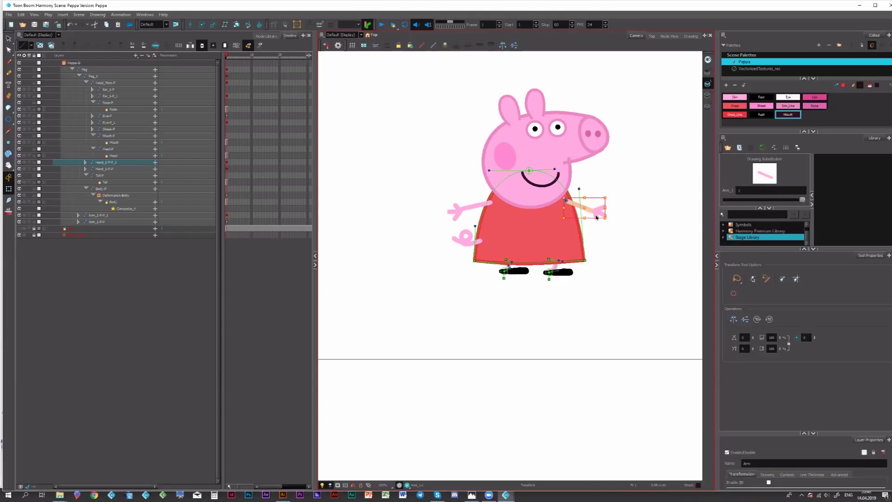
{"action": "left_click", "coordinate": [599, 174]}
{"action": "key", "text": "ctrl+z"}
{"action": "key", "text": "ctrl+z"}
{"action": "key", "text": "ctrl+z"}
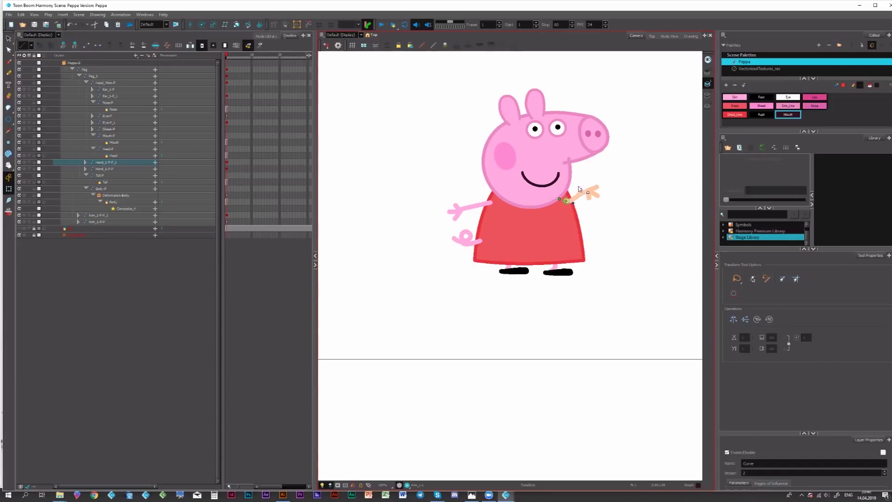
{"action": "left_click_drag", "start_coordinate": [586, 220], "coordinate": [614, 185]}
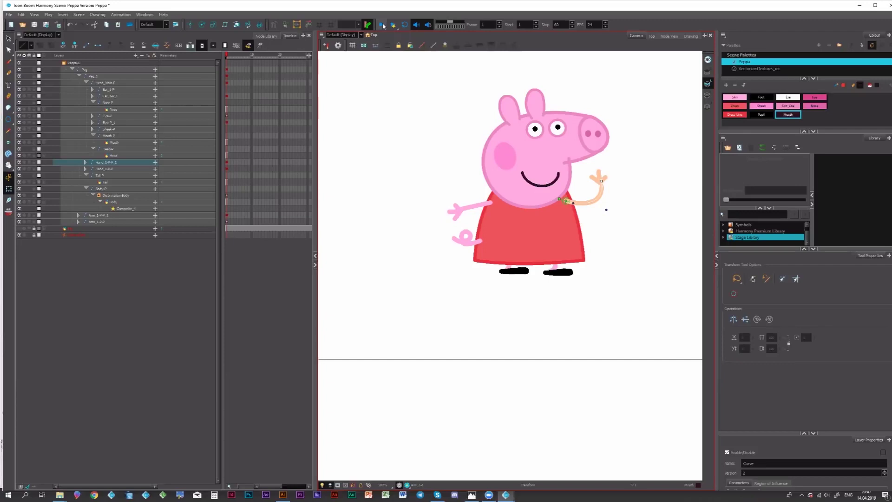
Step: Try rotating the mouth slightly around its pivot, and undo the rotation
{"action": "left_click", "coordinate": [554, 184]}
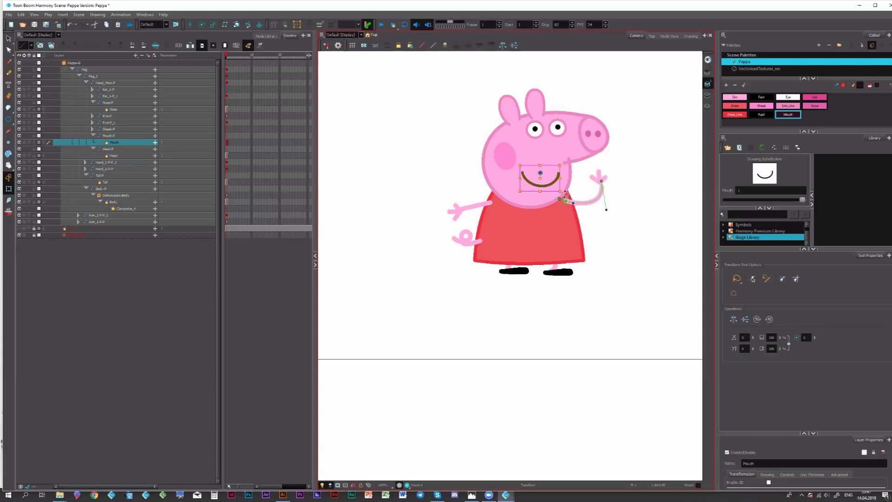
{"action": "left_click_drag", "start_coordinate": [569, 196], "coordinate": [567, 189]}
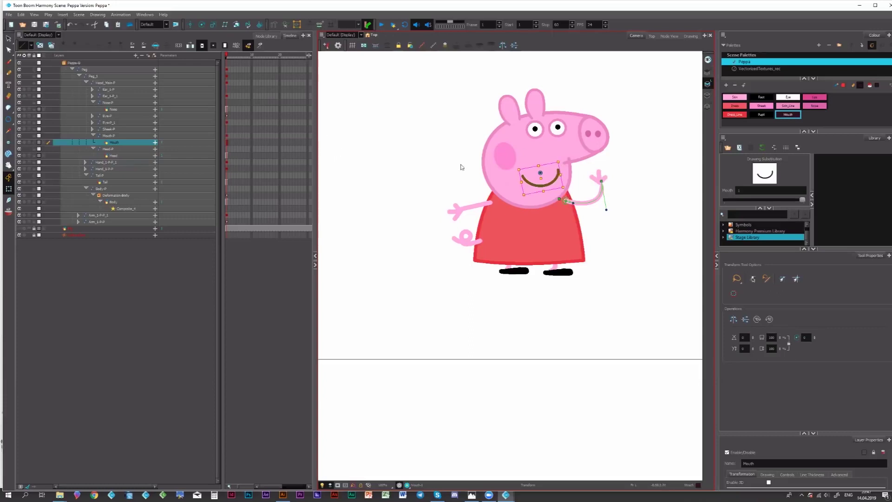
{"action": "key", "text": "ctrl+z"}
{"action": "left_click", "coordinate": [583, 175]}
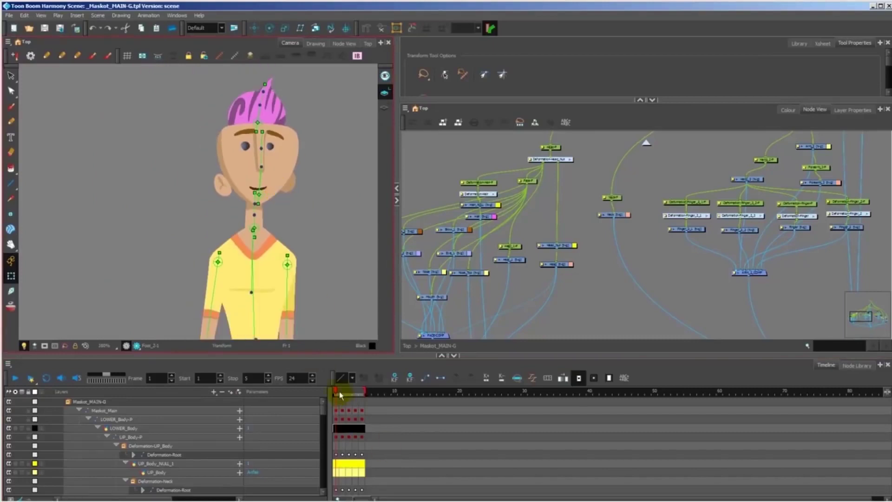
Step: In the Maskot_MAIN-G scene, examine the mascot rig from head to feet and scrub through its first frames
{"action": "left_click_drag", "start_coordinate": [339, 395], "coordinate": [326, 392]}
{"action": "left_click_drag", "start_coordinate": [318, 325], "coordinate": [319, 132]}
{"action": "scroll", "coordinate": [314, 205], "scroll_direction": "down", "scroll_amount": 1}
{"action": "left_click_drag", "start_coordinate": [314, 205], "coordinate": [275, 195]}
{"action": "left_click_drag", "start_coordinate": [338, 392], "coordinate": [316, 389]}
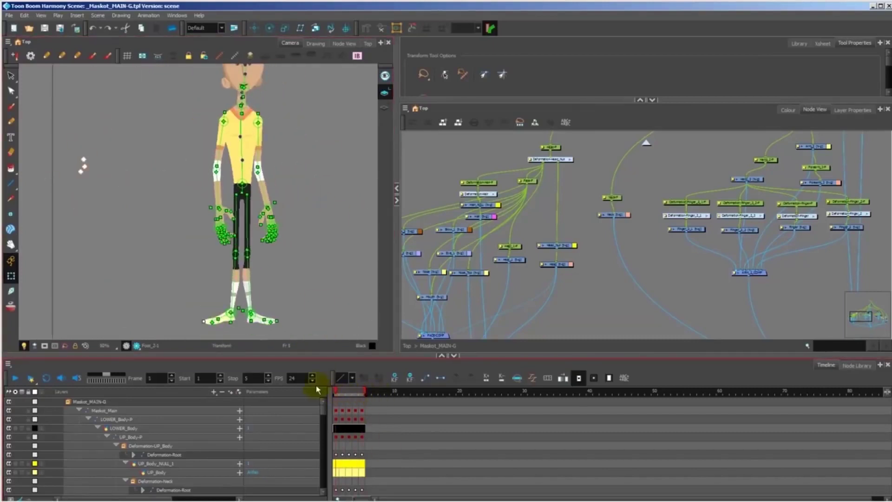
{"action": "scroll", "coordinate": [272, 244], "scroll_direction": "up", "scroll_amount": 3}
Step: Pose the mascot's left arm with the elbow bent and the hand raised
{"action": "left_click_drag", "start_coordinate": [273, 243], "coordinate": [303, 260]}
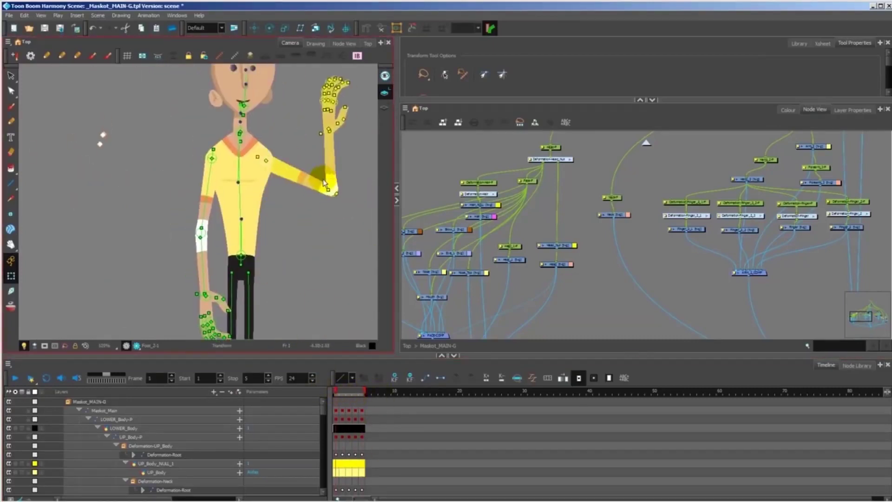
{"action": "left_click", "coordinate": [342, 236]}
{"action": "left_click_drag", "start_coordinate": [307, 191], "coordinate": [305, 136]}
{"action": "left_click_drag", "start_coordinate": [292, 263], "coordinate": [276, 305]}
{"action": "key", "text": "space"}
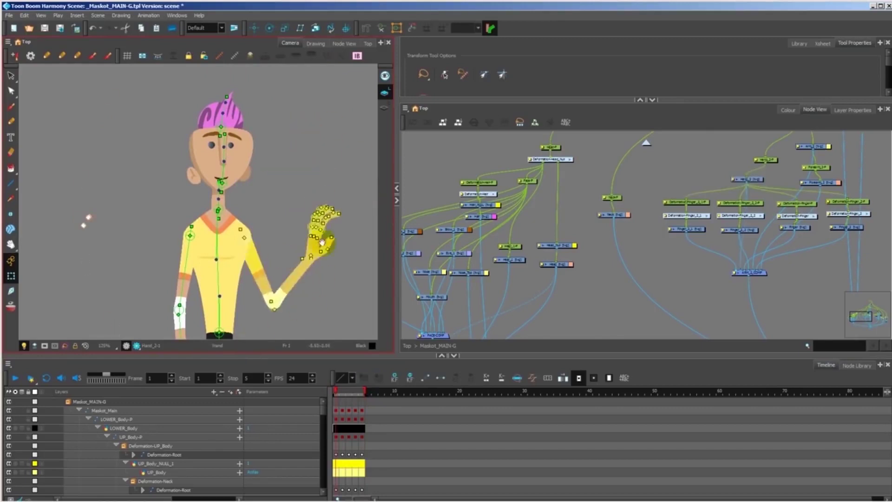
Step: Lower the mascot's left arm outward from the body, and bend the torso slightly sideways with the upper body deformer
{"action": "mouse_move", "coordinate": [322, 242]}
{"action": "left_mouse_down"}
{"action": "mouse_move", "coordinate": [328, 179]}
{"action": "mouse_move", "coordinate": [331, 233]}
{"action": "left_mouse_up"}
{"action": "left_click_drag", "start_coordinate": [246, 243], "coordinate": [252, 240]}
{"action": "key", "text": "ctrl+z"}
{"action": "key", "text": "space"}
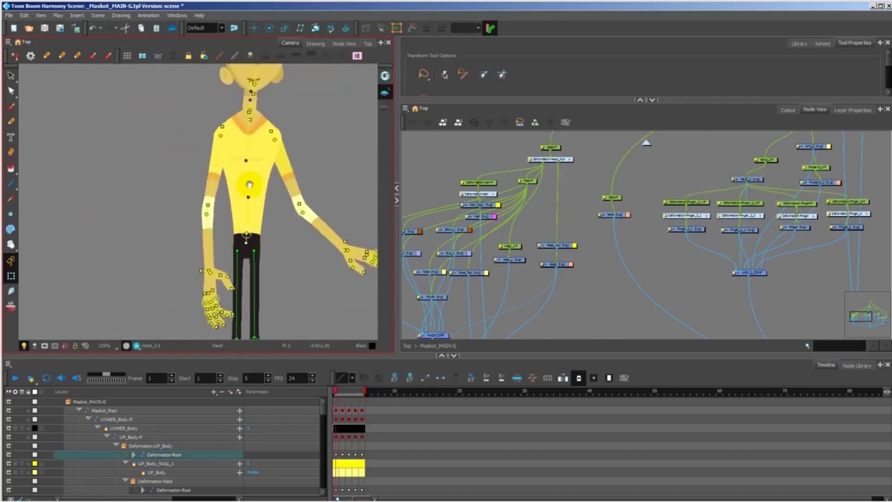
{"action": "scroll", "coordinate": [249, 107], "scroll_direction": "up", "scroll_amount": 1}
{"action": "left_click_drag", "start_coordinate": [250, 107], "coordinate": [256, 173]}
{"action": "scroll", "coordinate": [241, 130], "scroll_direction": "down", "scroll_amount": 1}
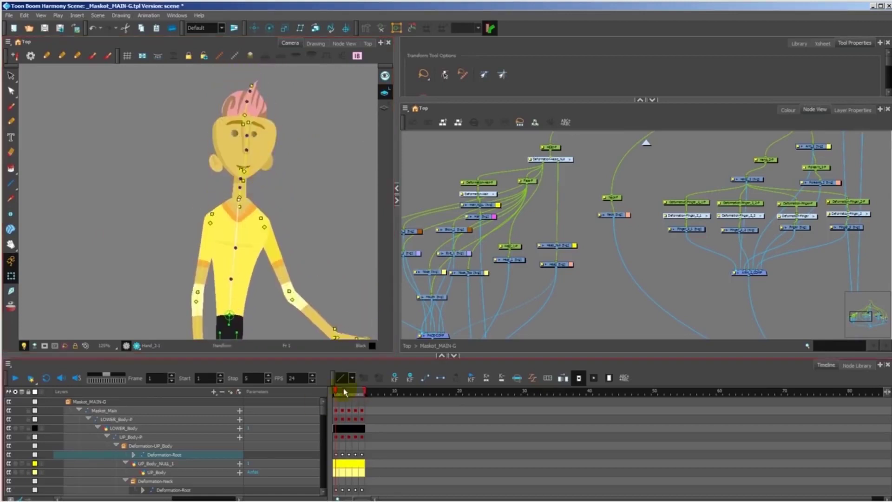
Step: Bend the mascot's left leg at the knee, and move the whole leg outward and up
{"action": "left_click_drag", "start_coordinate": [345, 391], "coordinate": [335, 391]}
{"action": "left_click_drag", "start_coordinate": [255, 326], "coordinate": [256, 151]}
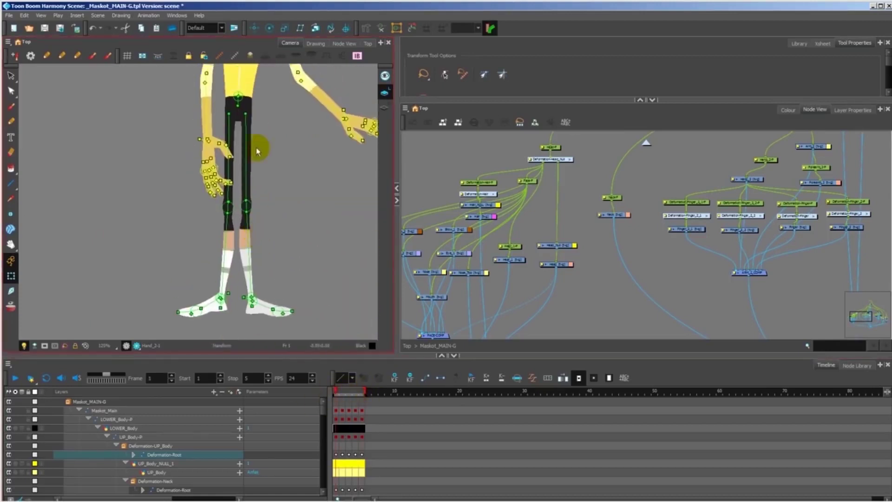
{"action": "left_click_drag", "start_coordinate": [249, 245], "coordinate": [237, 144]}
{"action": "left_click", "coordinate": [260, 309]}
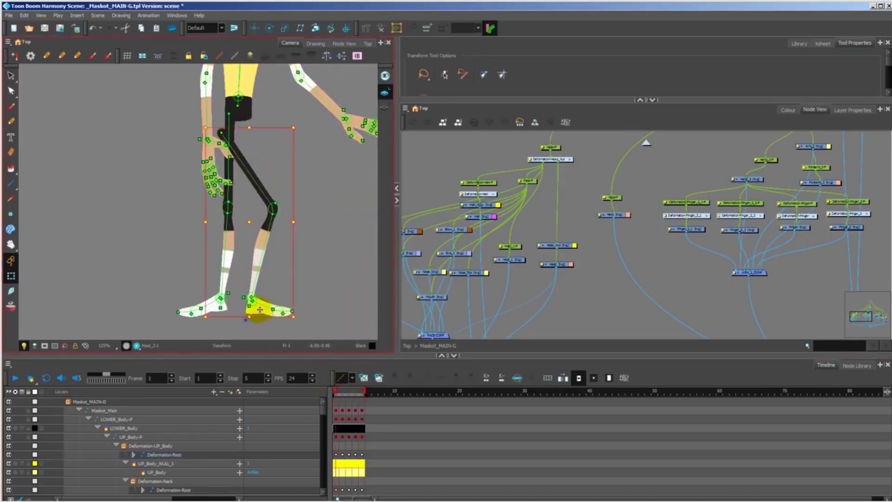
{"action": "left_click_drag", "start_coordinate": [260, 310], "coordinate": [286, 291]}
{"action": "left_click", "coordinate": [359, 274]}
{"action": "left_click_drag", "start_coordinate": [344, 392], "coordinate": [336, 392]}
{"action": "left_click_drag", "start_coordinate": [212, 151], "coordinate": [235, 275]}
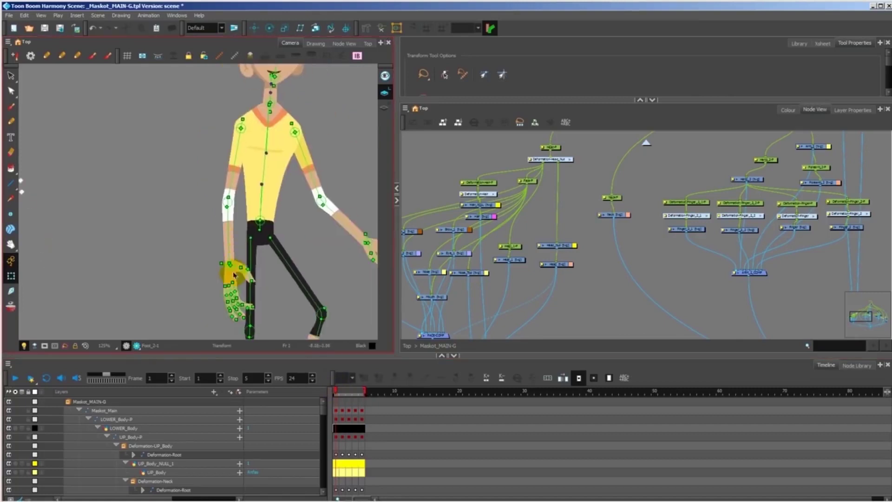
Step: Select the mascot's lowered hand, and examine the rig's node network around the body, head and finger deformations
{"action": "left_click", "coordinate": [234, 275]}
{"action": "left_click_drag", "start_coordinate": [321, 281], "coordinate": [268, 274]}
{"action": "left_click_drag", "start_coordinate": [790, 153], "coordinate": [633, 233]}
{"action": "scroll", "coordinate": [673, 223], "scroll_direction": "up", "scroll_amount": 3}
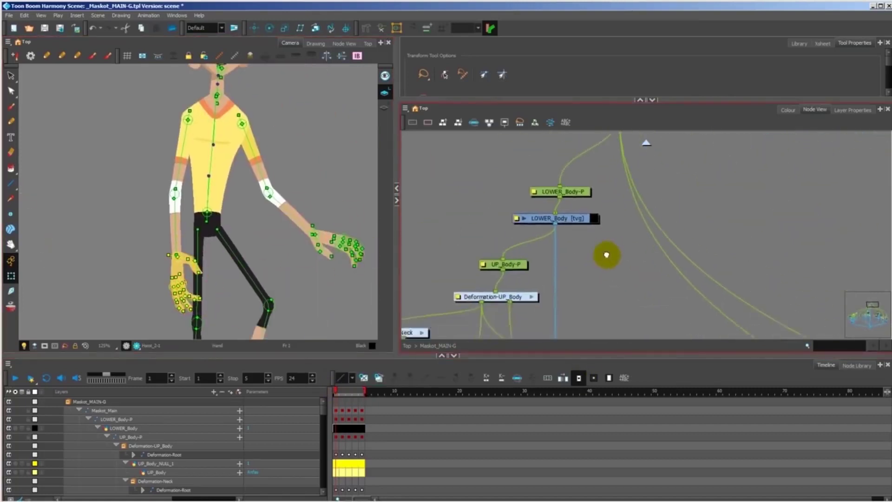
{"action": "scroll", "coordinate": [633, 232], "scroll_direction": "down", "scroll_amount": 3}
{"action": "scroll", "coordinate": [619, 326], "scroll_direction": "up", "scroll_amount": 2}
{"action": "left_click_drag", "start_coordinate": [619, 325], "coordinate": [462, 213]}
{"action": "left_click_drag", "start_coordinate": [760, 203], "coordinate": [617, 346]}
{"action": "scroll", "coordinate": [567, 292], "scroll_direction": "down", "scroll_amount": 4}
{"action": "left_click_drag", "start_coordinate": [517, 261], "coordinate": [633, 216]}
{"action": "scroll", "coordinate": [480, 267], "scroll_direction": "up", "scroll_amount": 4}
{"action": "left_click_drag", "start_coordinate": [480, 267], "coordinate": [600, 288]}
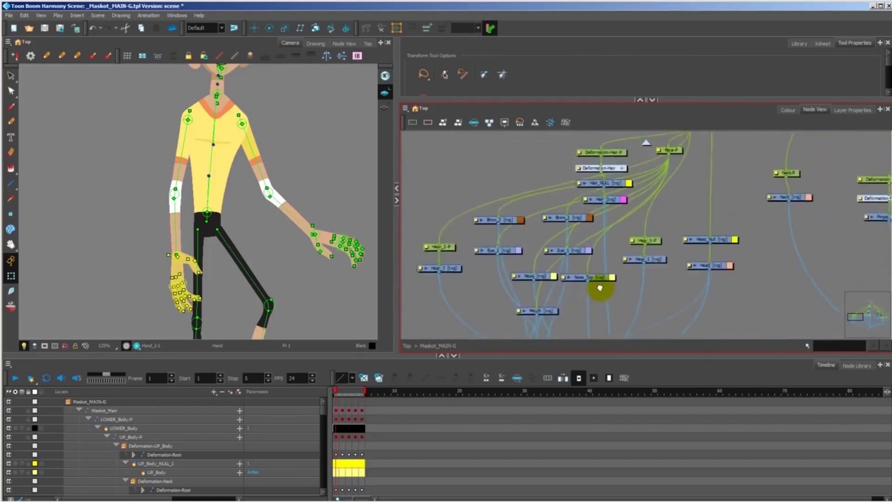
{"action": "scroll", "coordinate": [600, 289], "scroll_direction": "down", "scroll_amount": 4}
{"action": "scroll", "coordinate": [587, 211], "scroll_direction": "up", "scroll_amount": 4}
{"action": "left_click_drag", "start_coordinate": [560, 327], "coordinate": [423, 477]}
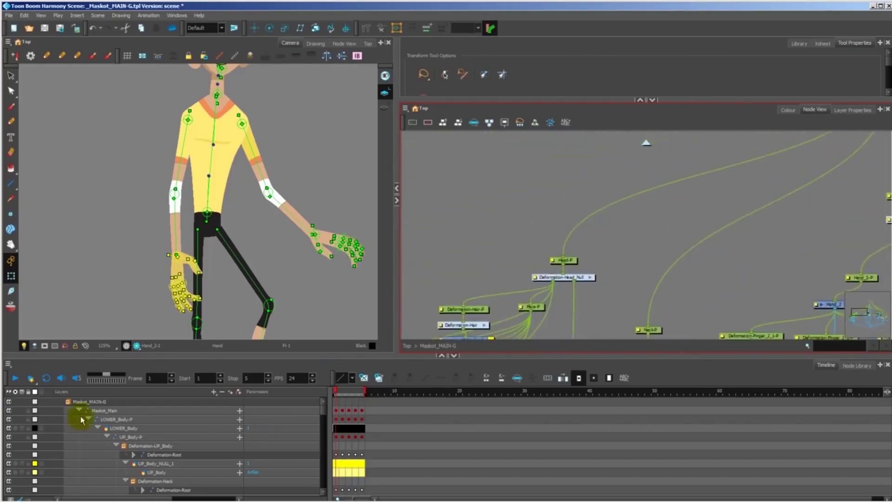
Step: Shift the mascot's facial features sideways across the head, moving the nose and mouth
{"action": "left_click_drag", "start_coordinate": [255, 132], "coordinate": [263, 219]}
{"action": "scroll", "coordinate": [234, 187], "scroll_direction": "up", "scroll_amount": 2}
{"action": "left_click", "coordinate": [234, 188]}
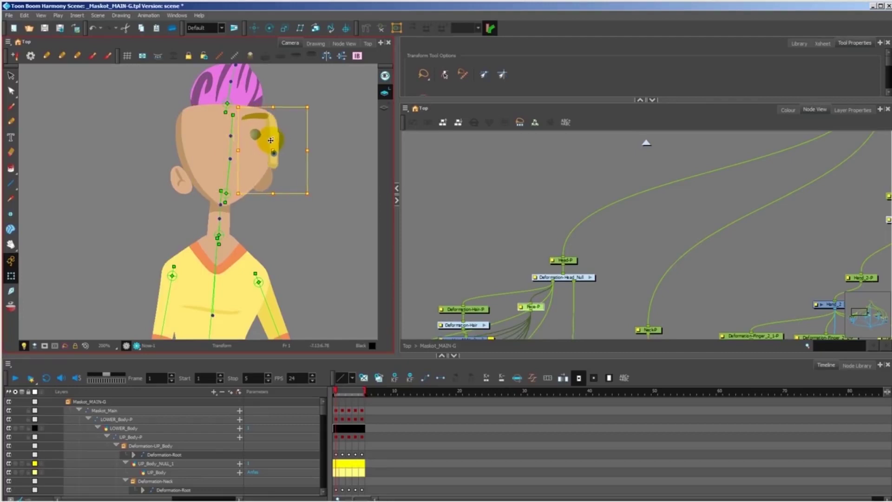
{"action": "left_click", "coordinate": [254, 193]}
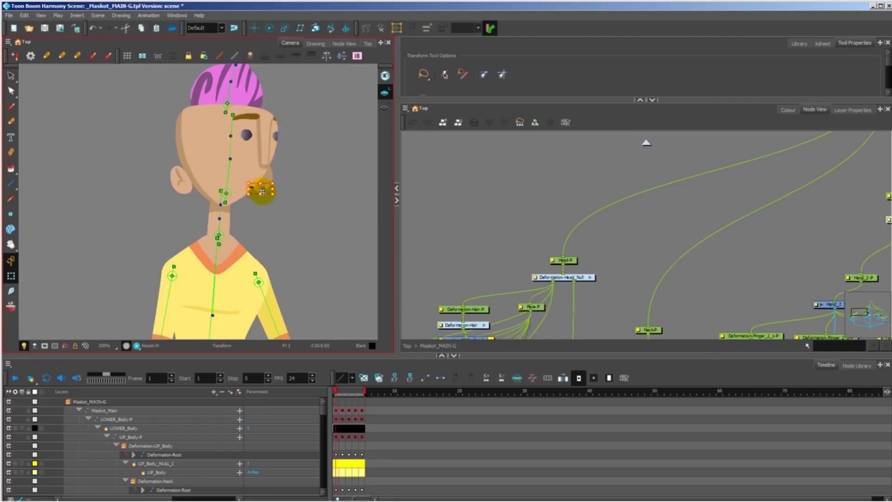
{"action": "left_click_drag", "start_coordinate": [265, 147], "coordinate": [274, 149]}
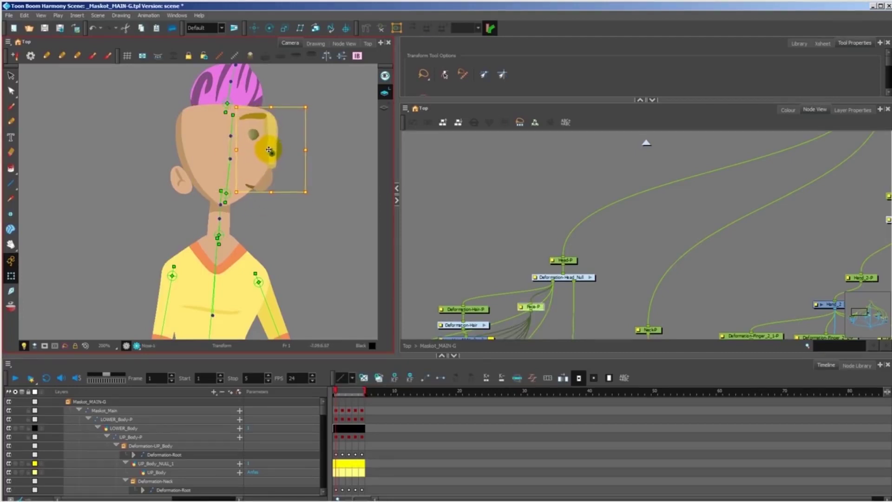
{"action": "left_click", "coordinate": [176, 189]}
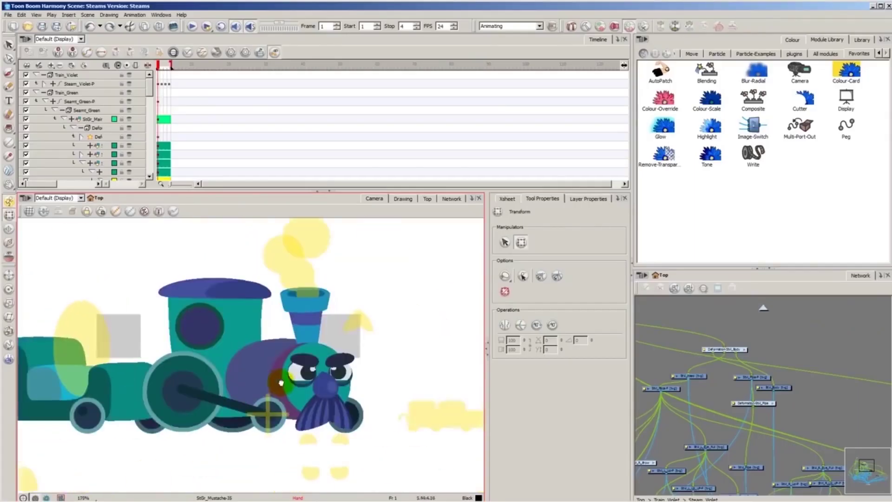
Step: In the Steams scene, examine the green and violet train rigs from the locomotives to their wagons
{"action": "scroll", "coordinate": [280, 382], "scroll_direction": "down", "scroll_amount": 4}
{"action": "left_click_drag", "start_coordinate": [281, 383], "coordinate": [444, 379]}
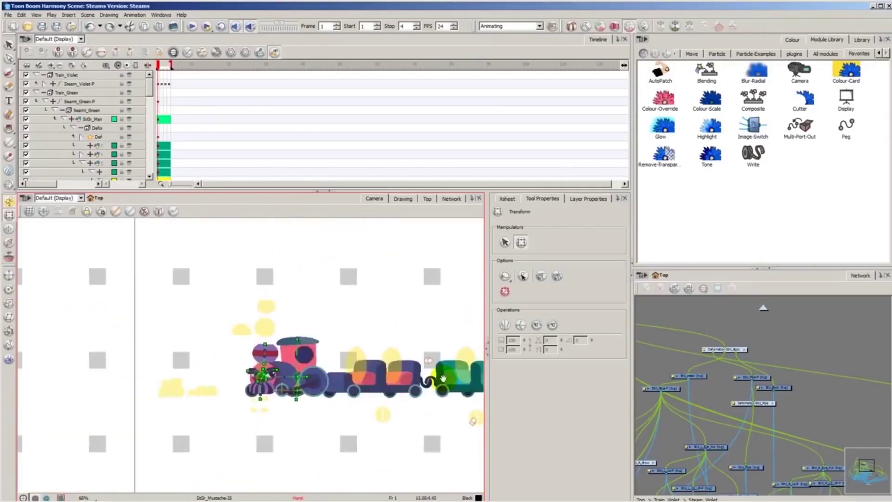
{"action": "scroll", "coordinate": [301, 390], "scroll_direction": "up", "scroll_amount": 5}
{"action": "left_click_drag", "start_coordinate": [204, 390], "coordinate": [404, 376]}
{"action": "scroll", "coordinate": [263, 383], "scroll_direction": "down", "scroll_amount": 3}
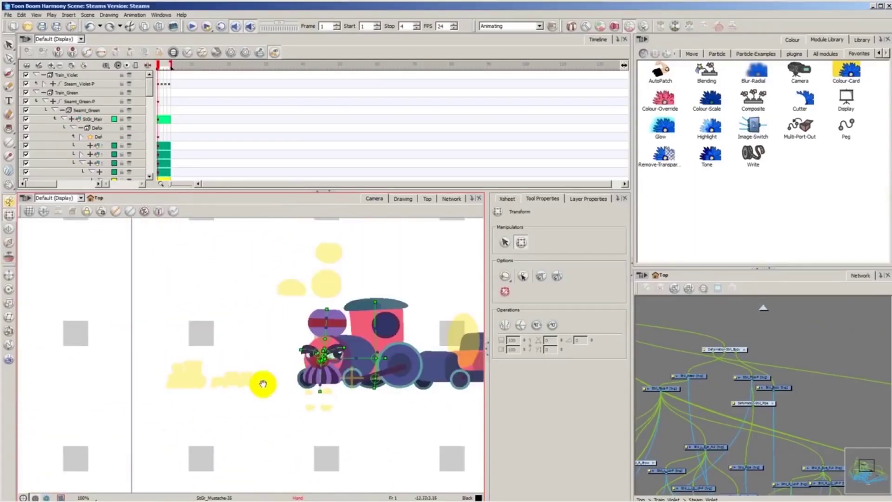
{"action": "left_click_drag", "start_coordinate": [263, 384], "coordinate": [215, 384]}
{"action": "mouse_move", "coordinate": [158, 388]}
{"action": "left_mouse_down"}
{"action": "mouse_move", "coordinate": [134, 388]}
{"action": "mouse_move", "coordinate": [159, 388]}
{"action": "left_mouse_up"}
{"action": "left_click", "coordinate": [183, 387]}
{"action": "left_click_drag", "start_coordinate": [464, 399], "coordinate": [393, 407]}
Step: Rotate the violet train's wagon wheels with the wheel controller beneath the wagons
{"action": "left_click", "coordinate": [395, 422]}
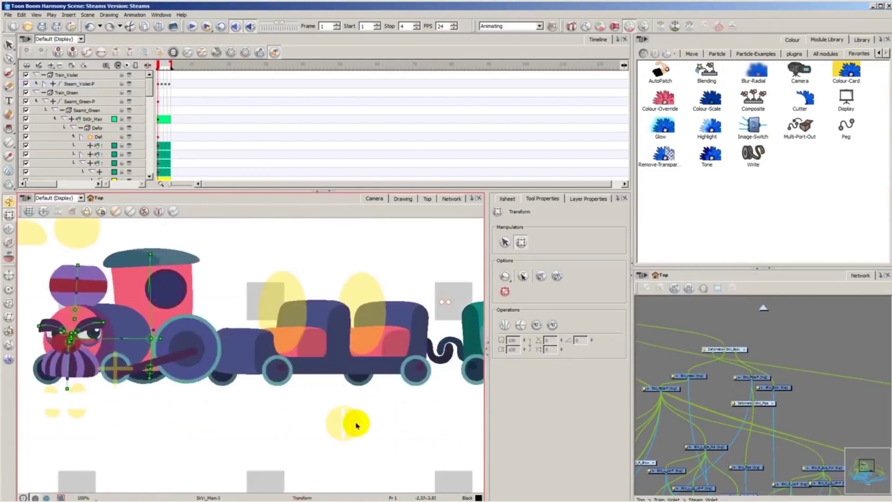
{"action": "left_click", "coordinate": [355, 422]}
{"action": "left_click_drag", "start_coordinate": [338, 396], "coordinate": [367, 409]}
Step: Shift the violet locomotive's facial features across its head using the face controller above the hat
{"action": "left_click_drag", "start_coordinate": [213, 321], "coordinate": [398, 383]}
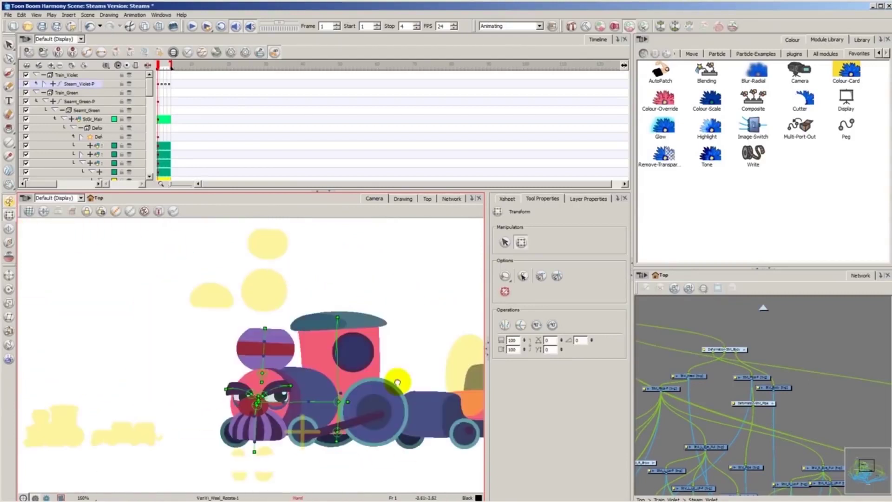
{"action": "left_click", "coordinate": [338, 313]}
{"action": "left_click_drag", "start_coordinate": [266, 316], "coordinate": [263, 319]}
{"action": "scroll", "coordinate": [259, 374], "scroll_direction": "up", "scroll_amount": 2}
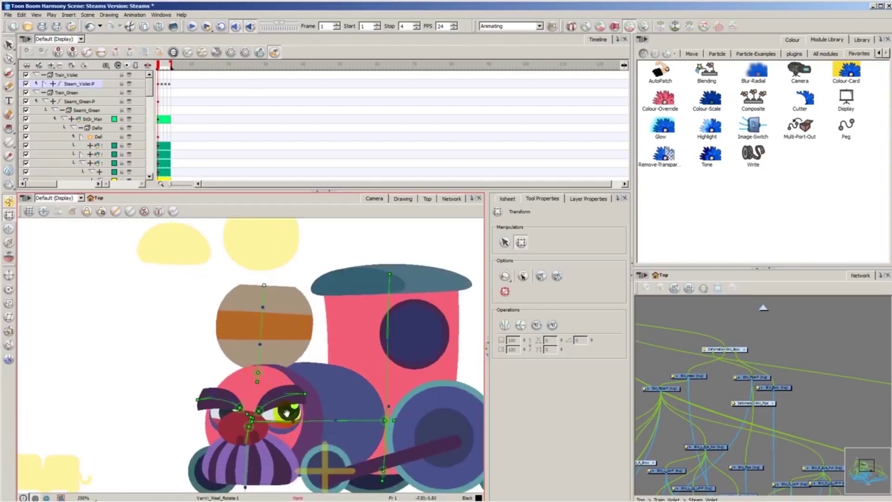
{"action": "left_click_drag", "start_coordinate": [299, 413], "coordinate": [304, 387]}
{"action": "left_click_drag", "start_coordinate": [196, 228], "coordinate": [199, 223]}
{"action": "left_click_drag", "start_coordinate": [199, 223], "coordinate": [213, 280]}
{"action": "left_click_drag", "start_coordinate": [285, 251], "coordinate": [262, 219]}
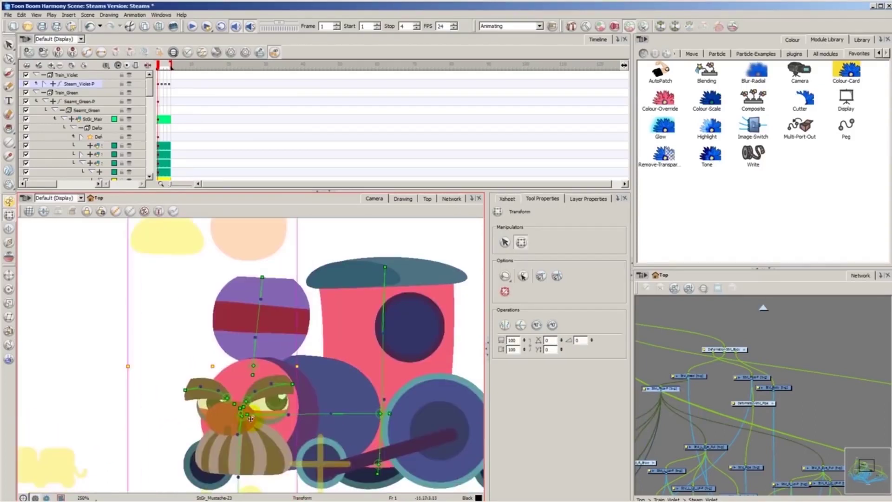
Step: Narrow the violet locomotive's eye with the upper and lower eyelid controllers below the face
{"action": "left_click_drag", "start_coordinate": [255, 414], "coordinate": [260, 345]}
{"action": "left_click", "coordinate": [262, 415]}
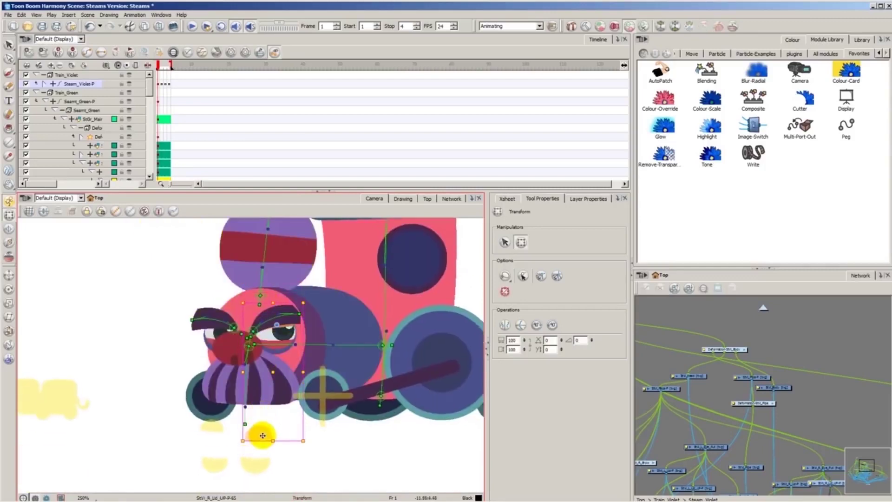
{"action": "left_click", "coordinate": [261, 466]}
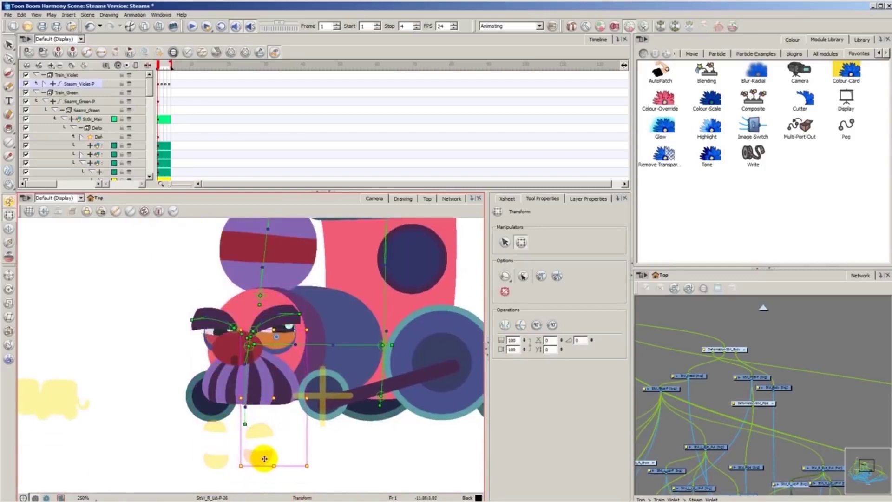
Step: Examine the node network of the Steam_Violet group, including its face, eye and deformation nodes
{"action": "scroll", "coordinate": [401, 344], "scroll_direction": "down", "scroll_amount": 3}
{"action": "left_click_drag", "start_coordinate": [401, 345], "coordinate": [292, 364]}
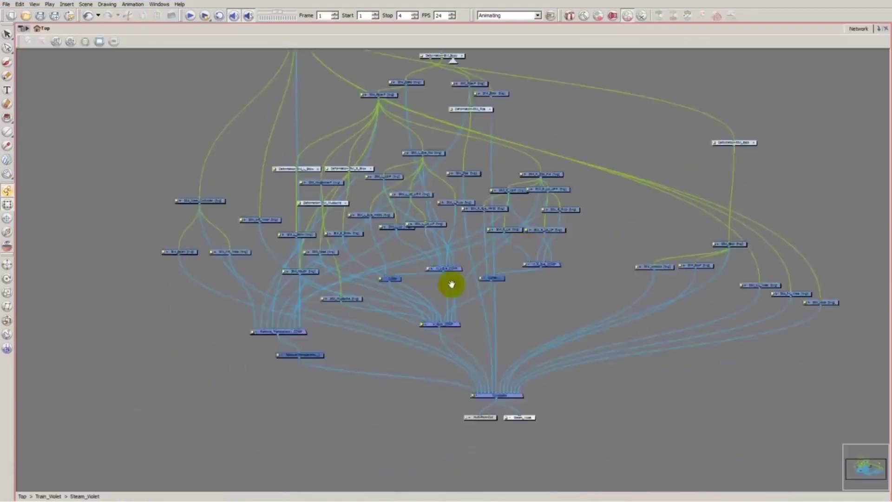
{"action": "scroll", "coordinate": [453, 286], "scroll_direction": "up", "scroll_amount": 3}
{"action": "left_click_drag", "start_coordinate": [391, 169], "coordinate": [456, 330]}
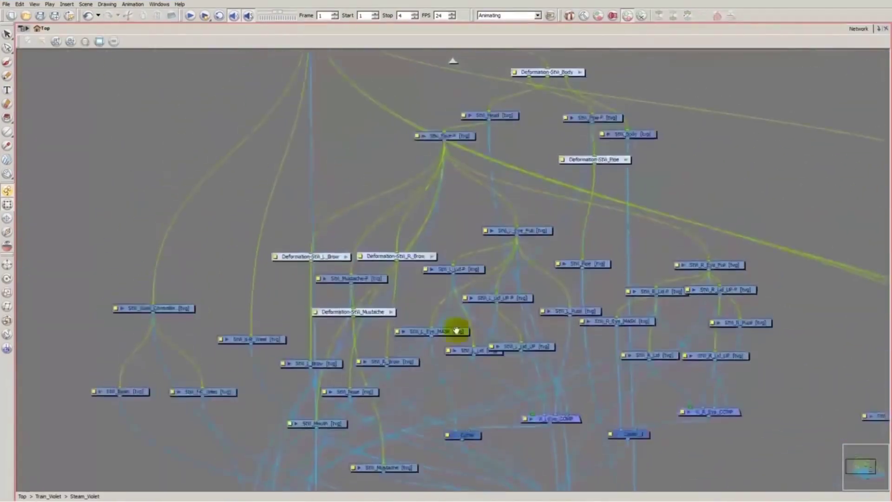
{"action": "scroll", "coordinate": [457, 331], "scroll_direction": "down", "scroll_amount": 3}
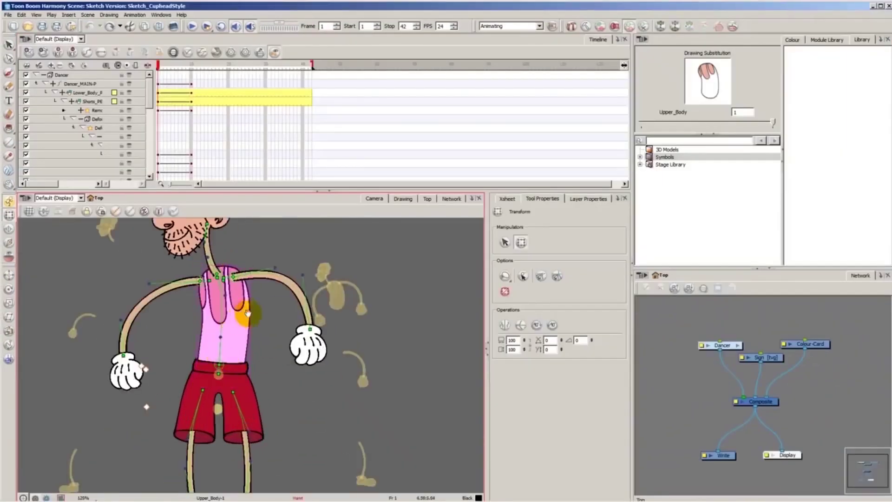
Step: In the Sketch_CupheadStyle scene, adjust the bend of the dancer's arm on the side he faces, using its controller
{"action": "left_click_drag", "start_coordinate": [247, 314], "coordinate": [333, 379]}
{"action": "left_click", "coordinate": [308, 278]}
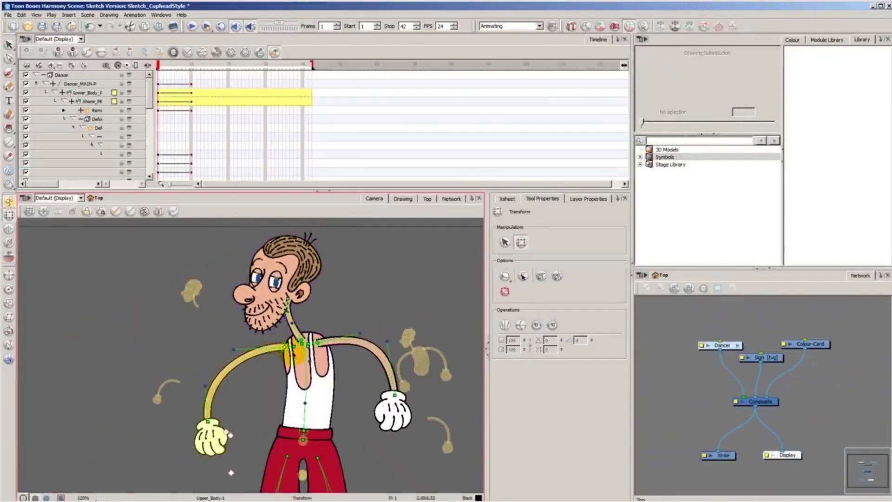
{"action": "left_click", "coordinate": [160, 398]}
{"action": "left_click_drag", "start_coordinate": [287, 458], "coordinate": [259, 430]}
{"action": "key", "text": "ctrl+z"}
{"action": "key", "text": "ctrl+z"}
Step: Move the dancer's head forward and down with the Neck_Head_PEG controller so the neck curves
{"action": "left_click", "coordinate": [192, 290]}
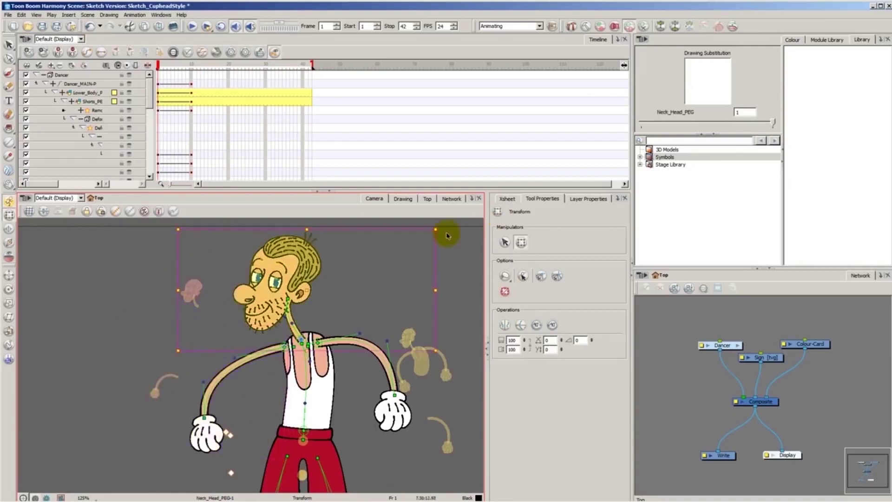
{"action": "key", "text": "ctrl+z"}
{"action": "key", "text": "ctrl+z"}
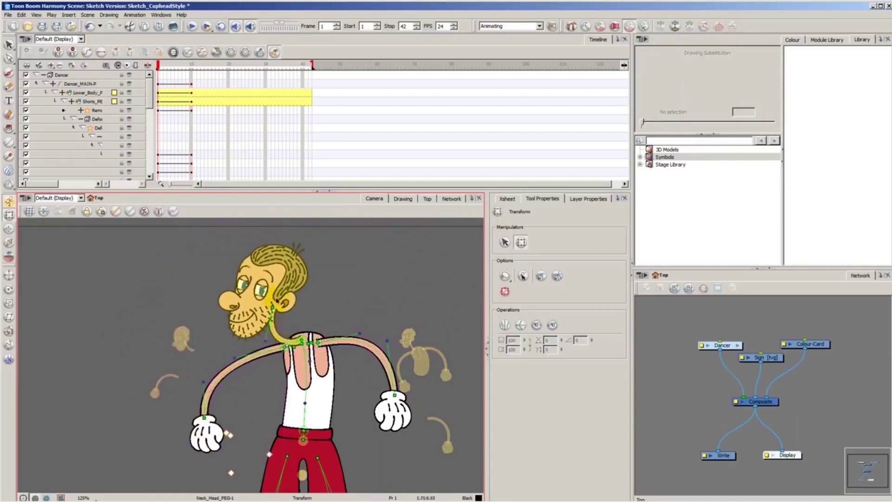
{"action": "key", "text": "ctrl+z"}
{"action": "key", "text": "ctrl+z"}
{"action": "key", "text": "ctrl+z"}
{"action": "key", "text": "ctrl+z"}
{"action": "key", "text": "ctrl+z"}
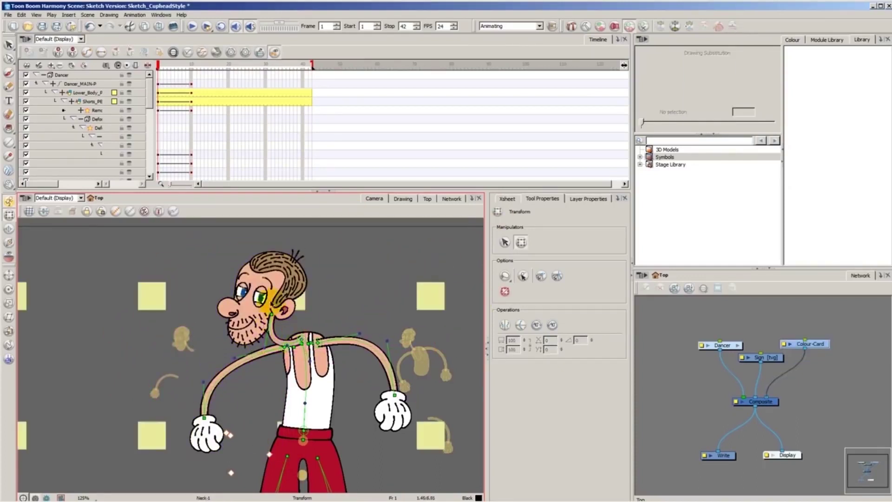
Step: Adjust the dancer's left eyebrow and lower eyelid
{"action": "scroll", "coordinate": [363, 284], "scroll_direction": "up", "scroll_amount": 2}
{"action": "left_click", "coordinate": [261, 268]}
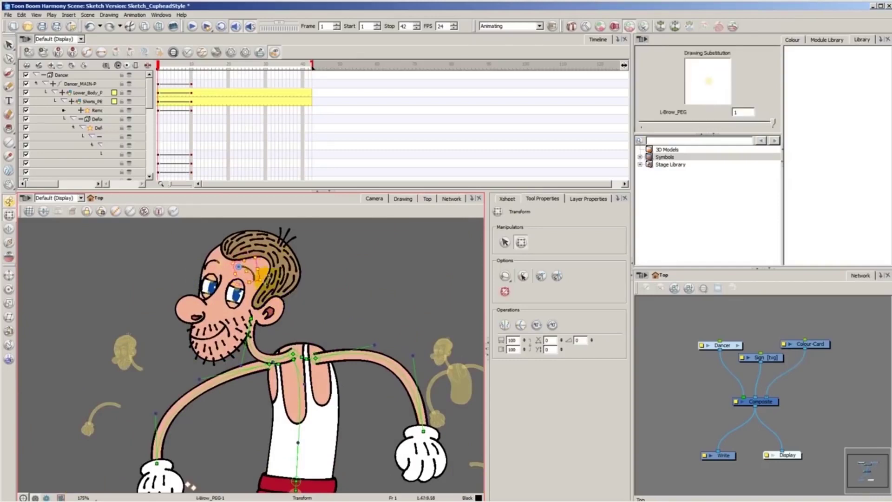
{"action": "left_click", "coordinate": [238, 287]}
{"action": "scroll", "coordinate": [237, 289], "scroll_direction": "up", "scroll_amount": 1}
{"action": "scroll", "coordinate": [237, 289], "scroll_direction": "up", "scroll_amount": 3}
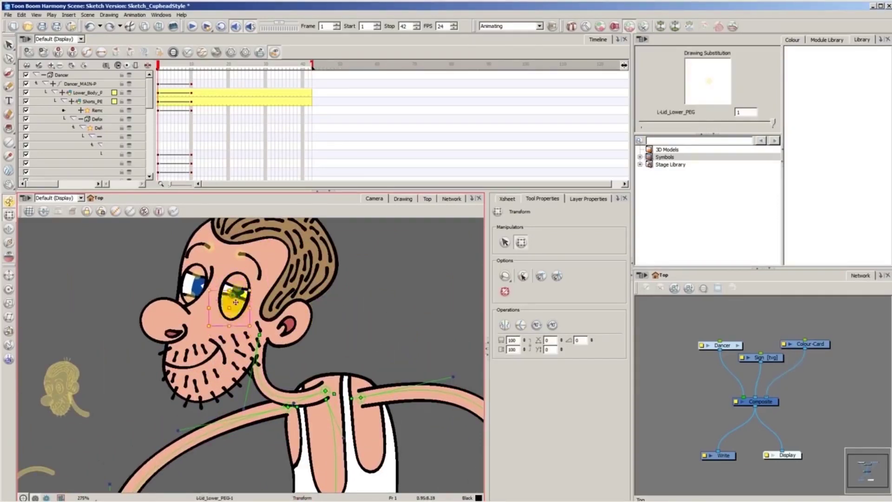
Step: Test the dancer's upper body movement with the Upper_Body_PEG controller
{"action": "scroll", "coordinate": [327, 322], "scroll_direction": "down", "scroll_amount": 7}
{"action": "left_click_drag", "start_coordinate": [396, 318], "coordinate": [372, 371]}
{"action": "left_click", "coordinate": [397, 305]}
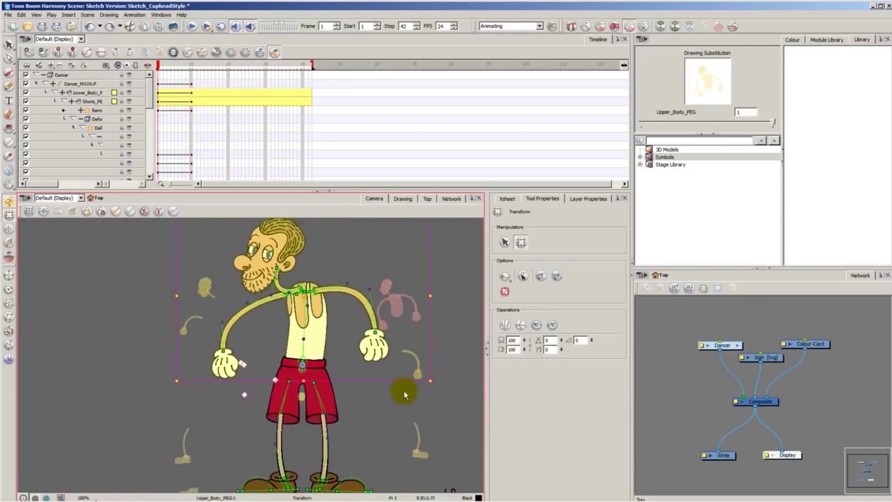
{"action": "scroll", "coordinate": [365, 354], "scroll_direction": "up", "scroll_amount": 2}
{"action": "mouse_move", "coordinate": [311, 288]}
{"action": "left_mouse_down"}
{"action": "mouse_move", "coordinate": [304, 311]}
{"action": "mouse_move", "coordinate": [325, 261]}
{"action": "mouse_move", "coordinate": [308, 302]}
{"action": "left_mouse_up"}
{"action": "scroll", "coordinate": [322, 388], "scroll_direction": "down", "scroll_amount": 2}
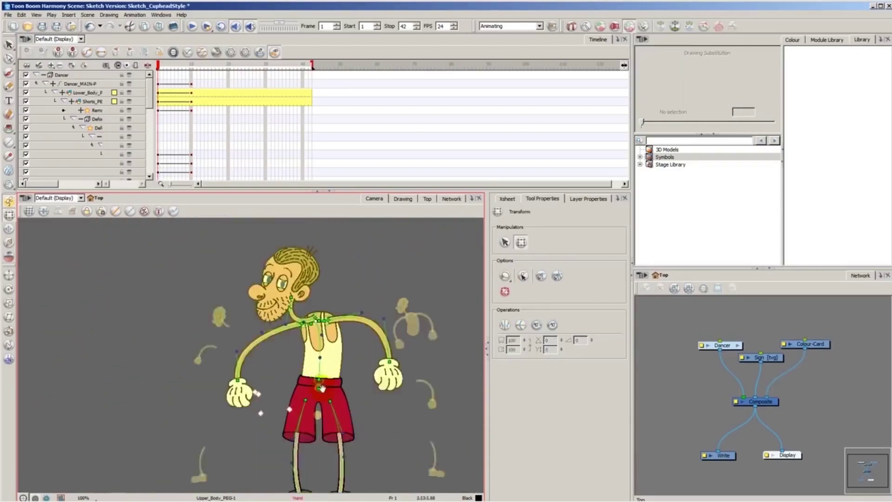
Step: Test the dancer's lower body and leg controls, and lift the toe of the left shoe
{"action": "left_click_drag", "start_coordinate": [322, 389], "coordinate": [330, 293]}
{"action": "scroll", "coordinate": [330, 292], "scroll_direction": "up", "scroll_amount": 1}
{"action": "left_click", "coordinate": [325, 326]}
{"action": "key", "text": "ctrl+z"}
{"action": "key", "text": "b"}
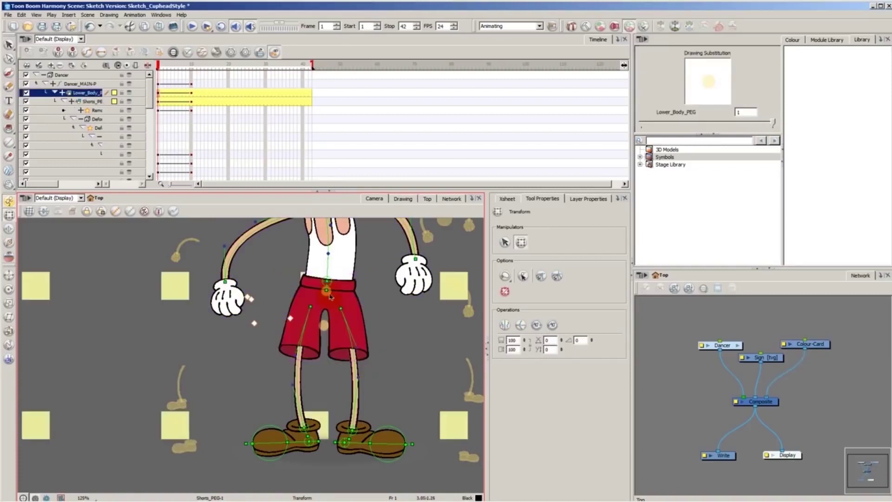
{"action": "left_click_drag", "start_coordinate": [167, 459], "coordinate": [156, 420]}
{"action": "key", "text": "ctrl+z"}
{"action": "left_click", "coordinate": [303, 358]}
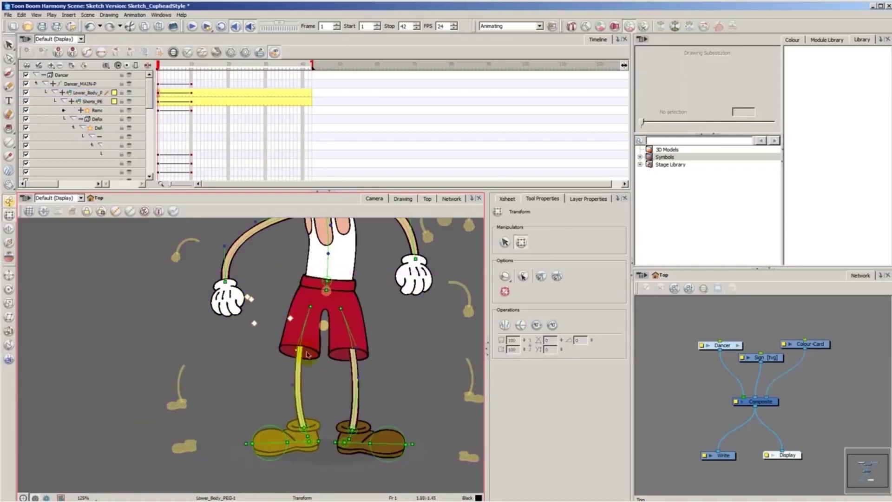
{"action": "left_click", "coordinate": [351, 441]}
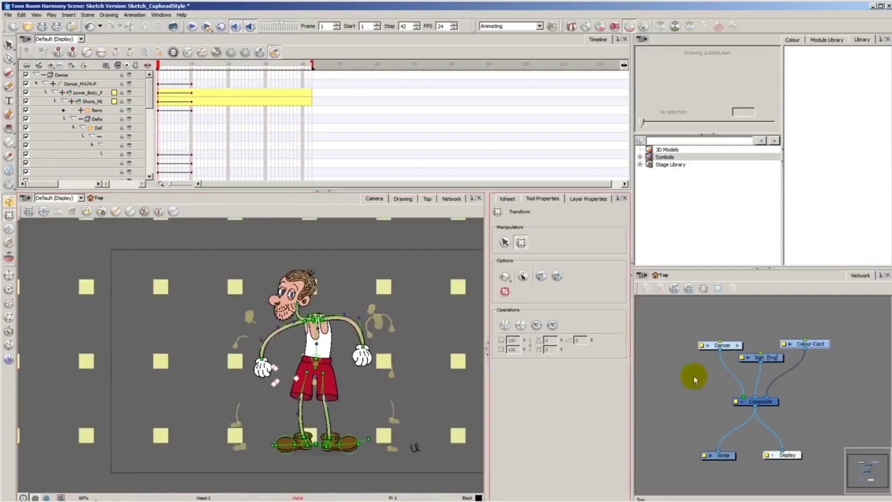
Step: Scrub the dancer's animation to frame 17, and examine the node network inside the Dancer group
{"action": "left_click", "coordinate": [731, 345]}
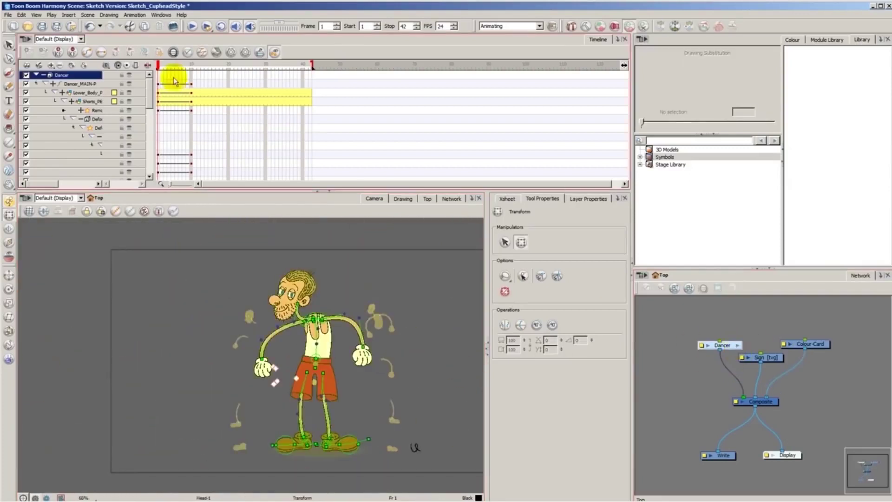
{"action": "left_click_drag", "start_coordinate": [195, 65], "coordinate": [217, 64]}
{"action": "key", "text": "ctrl+e"}
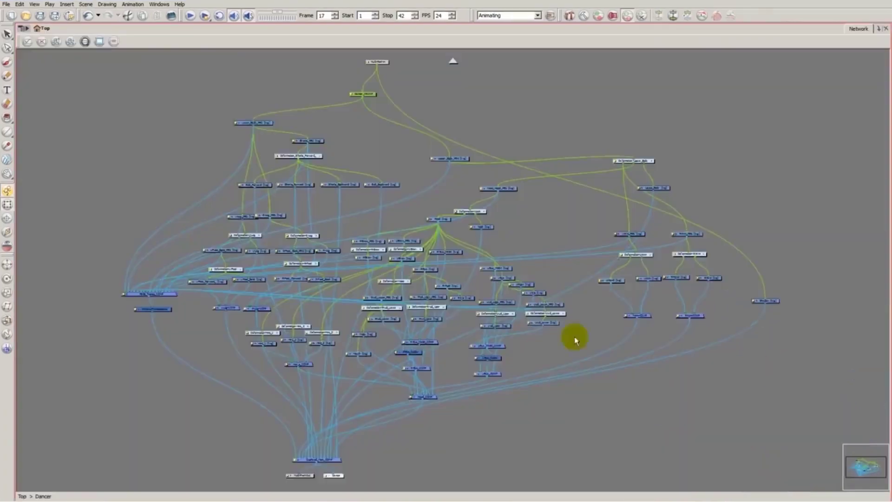
{"action": "scroll", "coordinate": [453, 313], "scroll_direction": "up", "scroll_amount": 3}
{"action": "left_click_drag", "start_coordinate": [338, 303], "coordinate": [567, 249]}
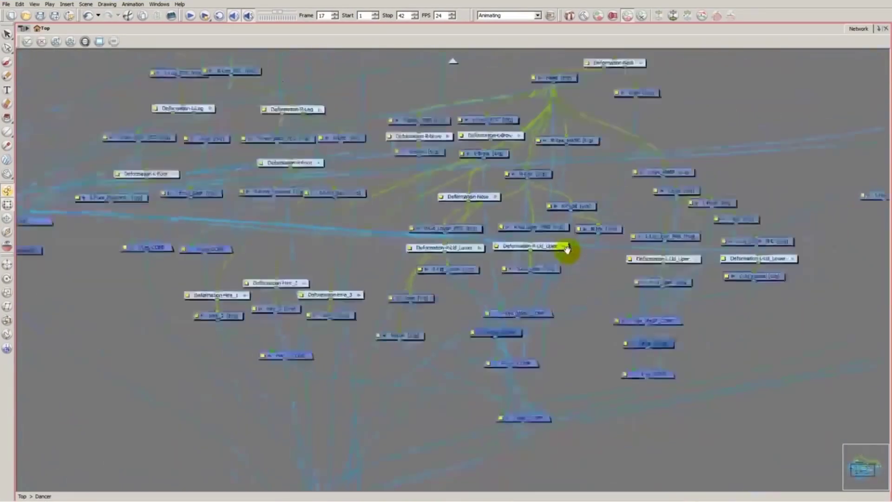
{"action": "scroll", "coordinate": [411, 189], "scroll_direction": "down", "scroll_amount": 3}
{"action": "scroll", "coordinate": [410, 188], "scroll_direction": "up", "scroll_amount": 3}
{"action": "scroll", "coordinate": [474, 225], "scroll_direction": "down", "scroll_amount": 3}
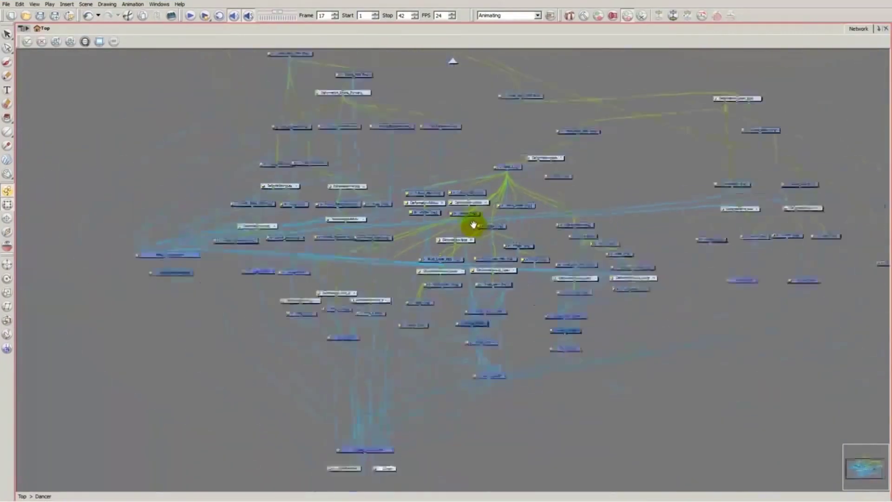
{"action": "left_click", "coordinate": [452, 61]}
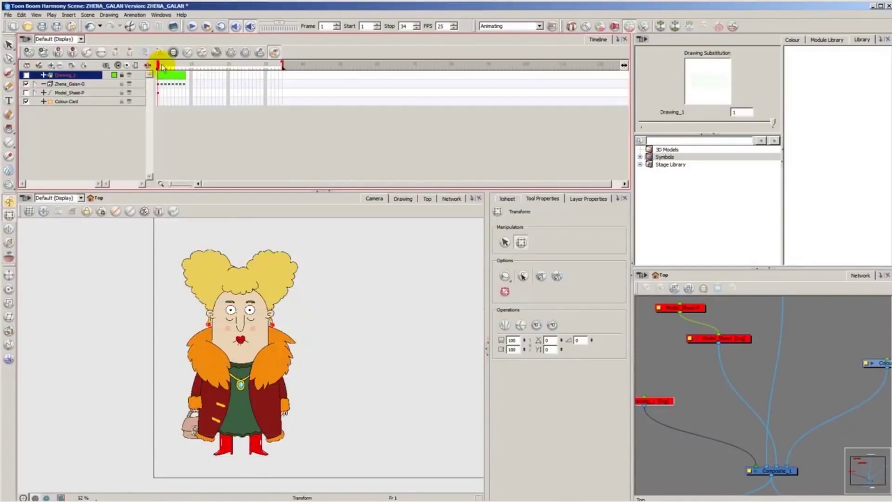
Step: In the ZHENA_GALAN scene, scrub through the frames to view the woman's turned poses
{"action": "left_click_drag", "start_coordinate": [162, 66], "coordinate": [188, 69]}
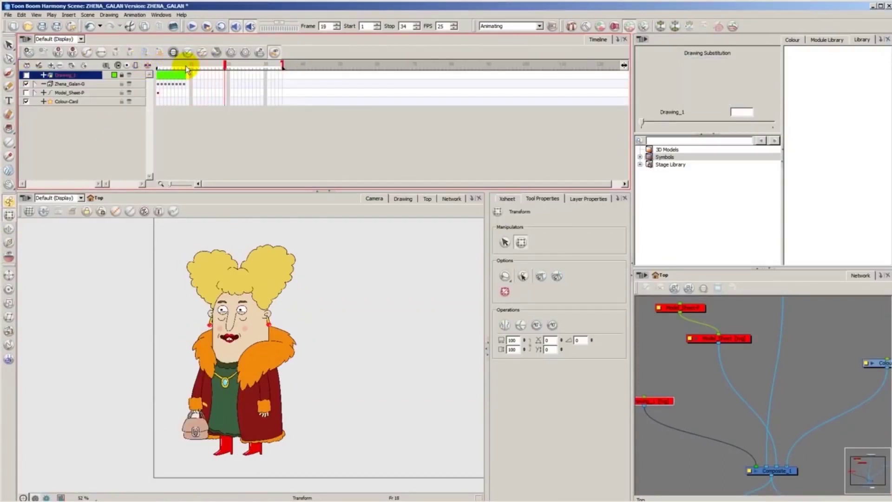